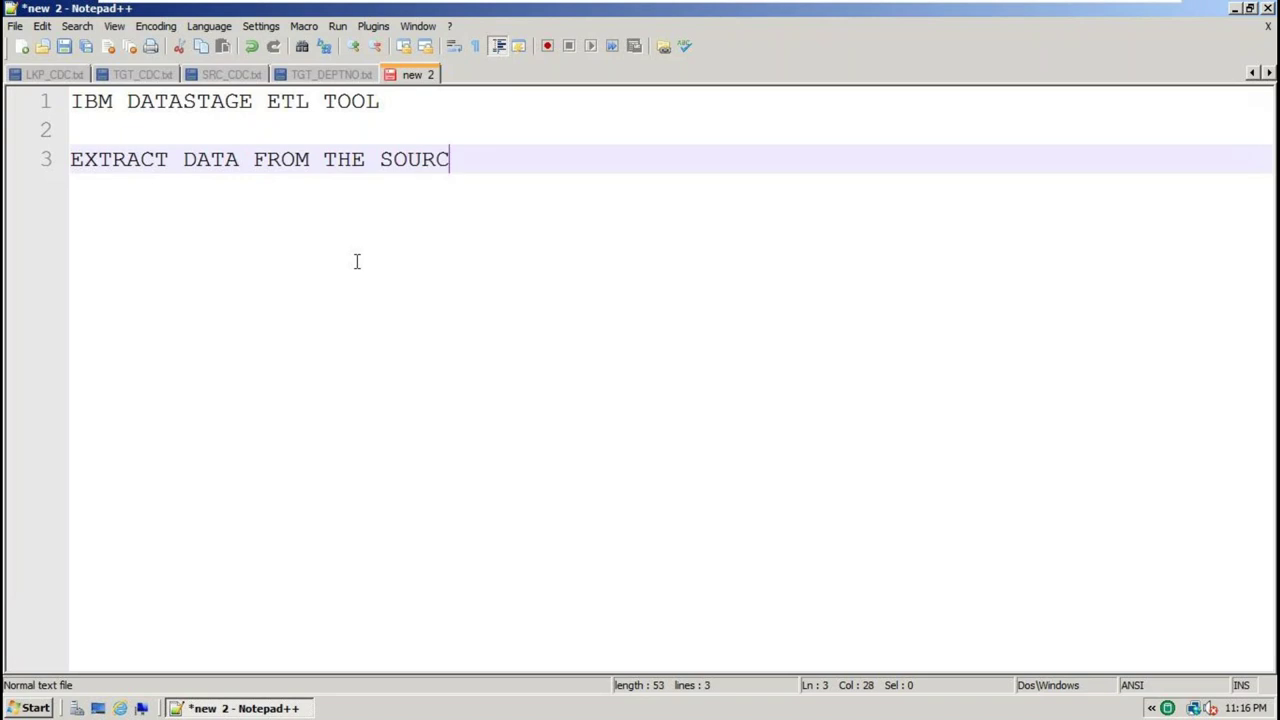
pyautogui.press('Return')
pyautogui.press('Return')
# Complete line 5 of the notes so it reads 'TRANSFERMATION APPLY CONDITION'
pyautogui.write('APPL')
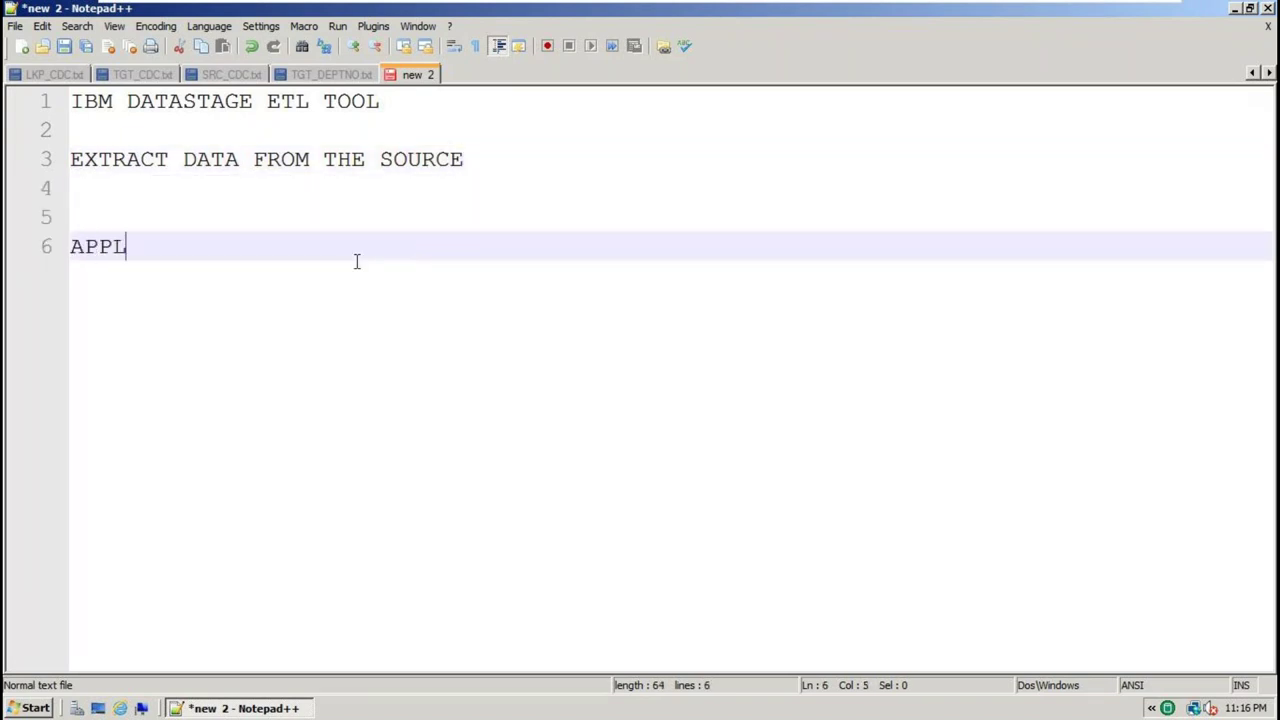
pyautogui.write('Y CO')
pyautogui.click(150, 225)
pyautogui.write('TRANS')
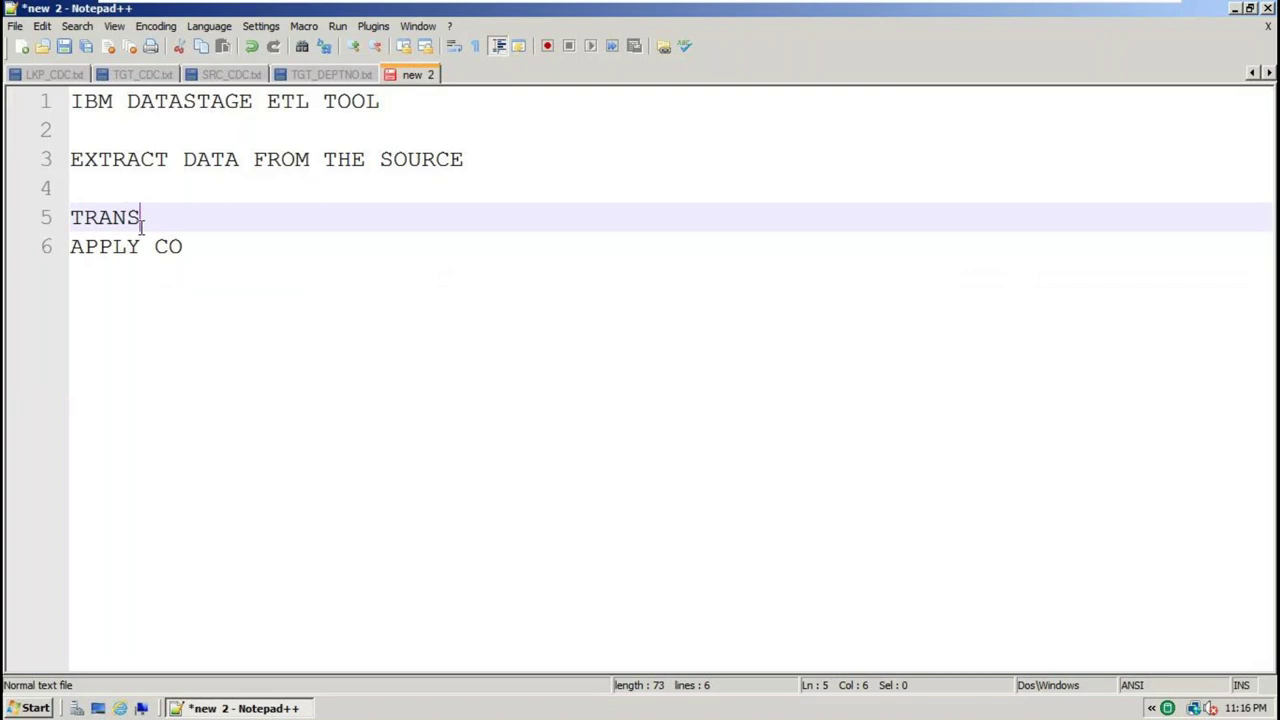
pyautogui.write('FERMATION')
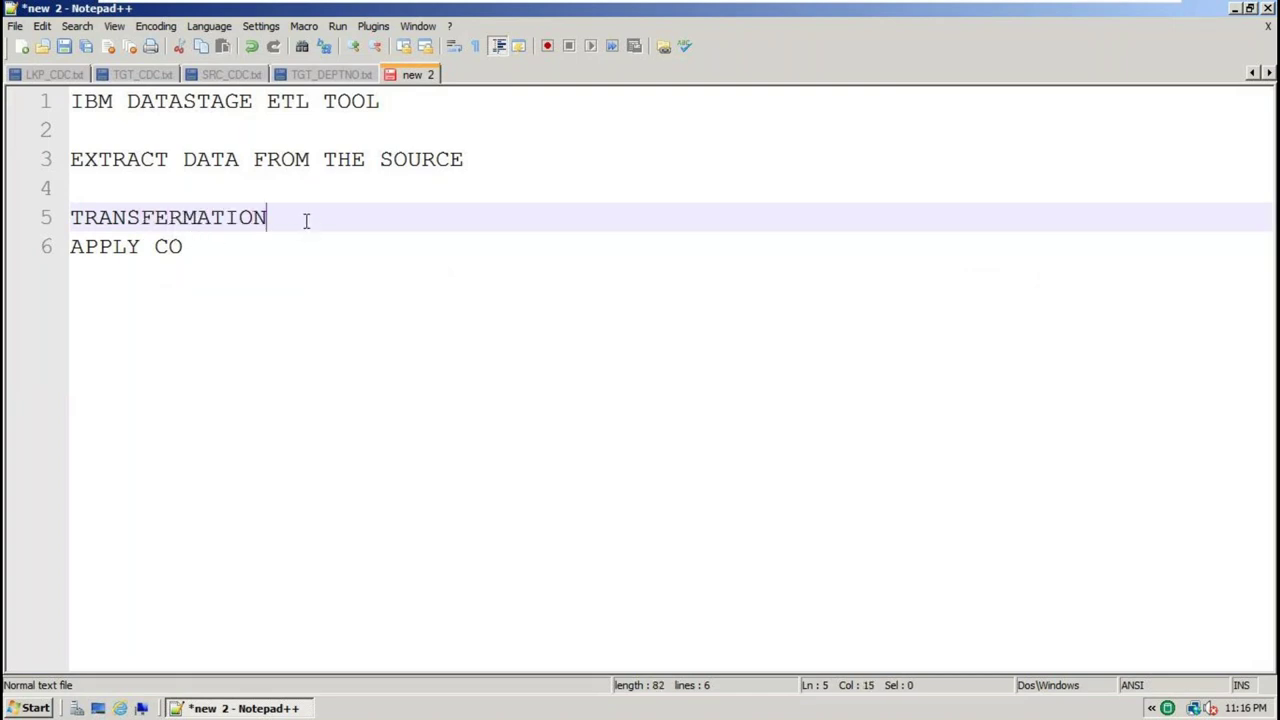
pyautogui.press('Delete')
pyautogui.click(434, 217)
pyautogui.write('NDI')
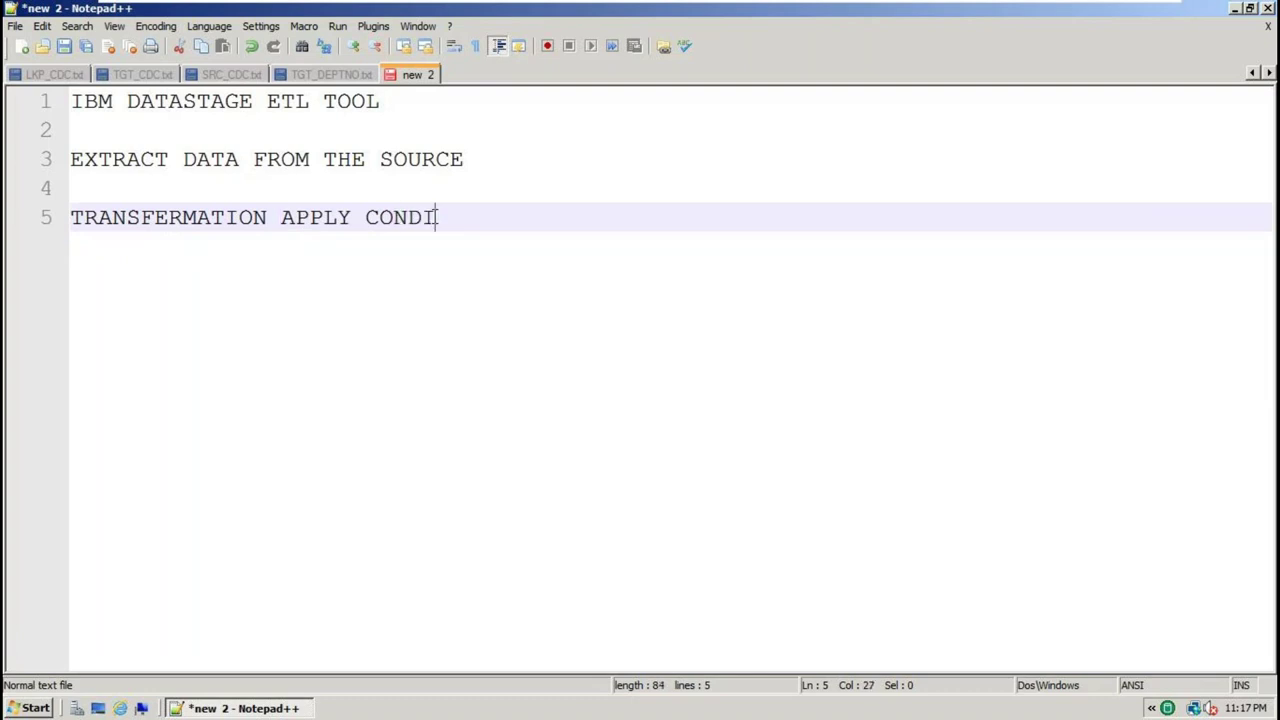
pyautogui.write('TION')
# Add a new line 7 reading 'L LOAD TARGET'
pyautogui.press('Return')
pyautogui.press('Return')
pyautogui.write('L LOAD ')
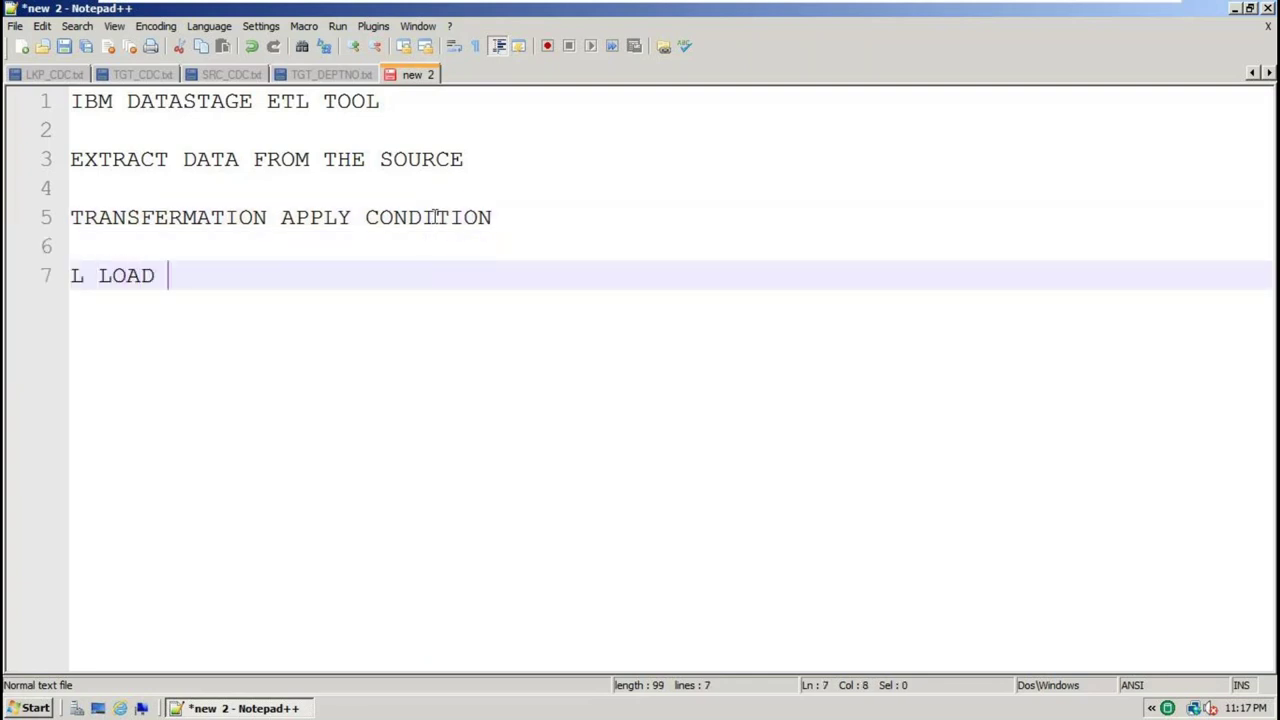
pyautogui.write(' TARGET')
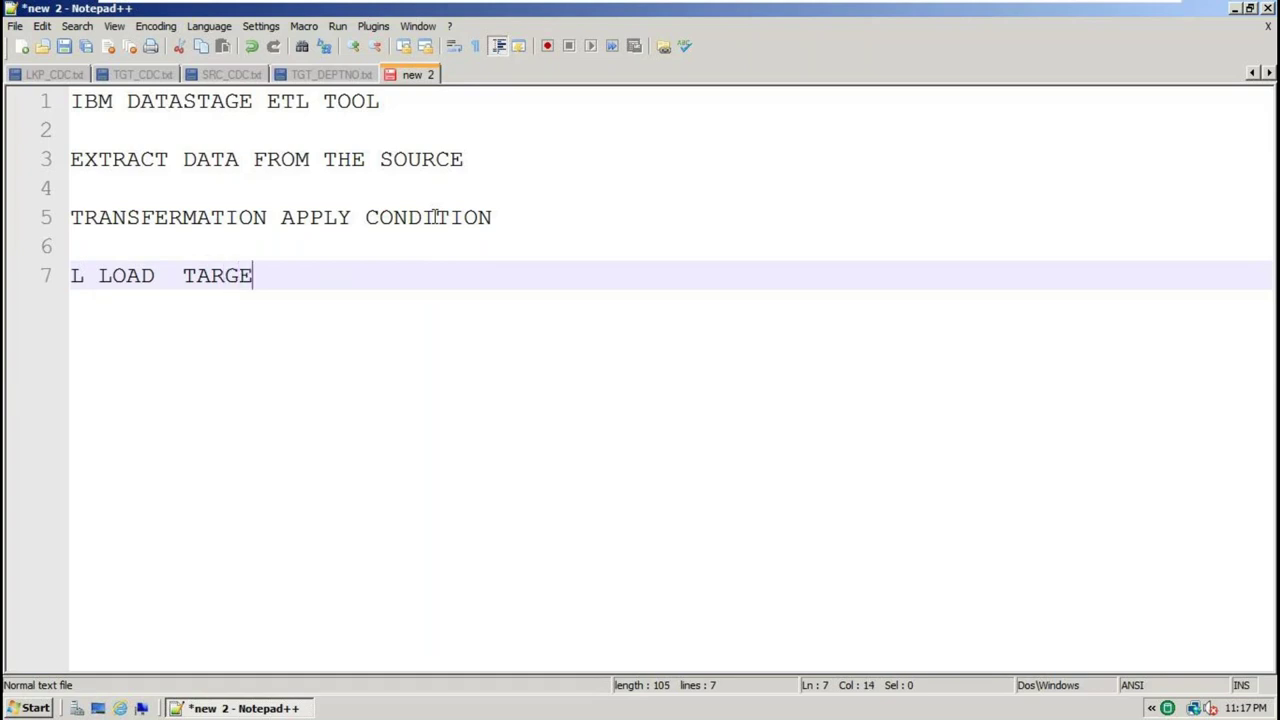
pyautogui.click(98, 275)
# Append READ to the end of the source line on line 3
pyautogui.doubleClick(124, 168)
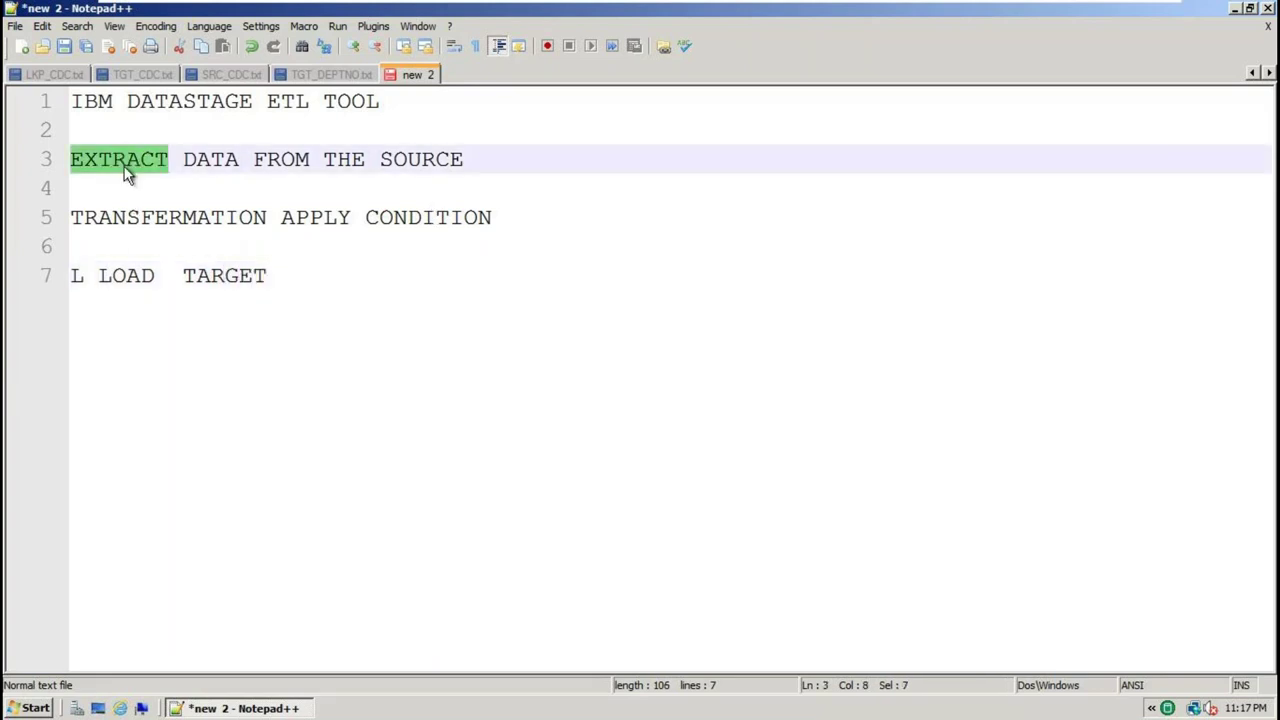
pyautogui.click(493, 159)
pyautogui.write('READ')
# Highlight the condition, load and title lines, then minimize Notepad++ to the desktop
pyautogui.click(517, 214)
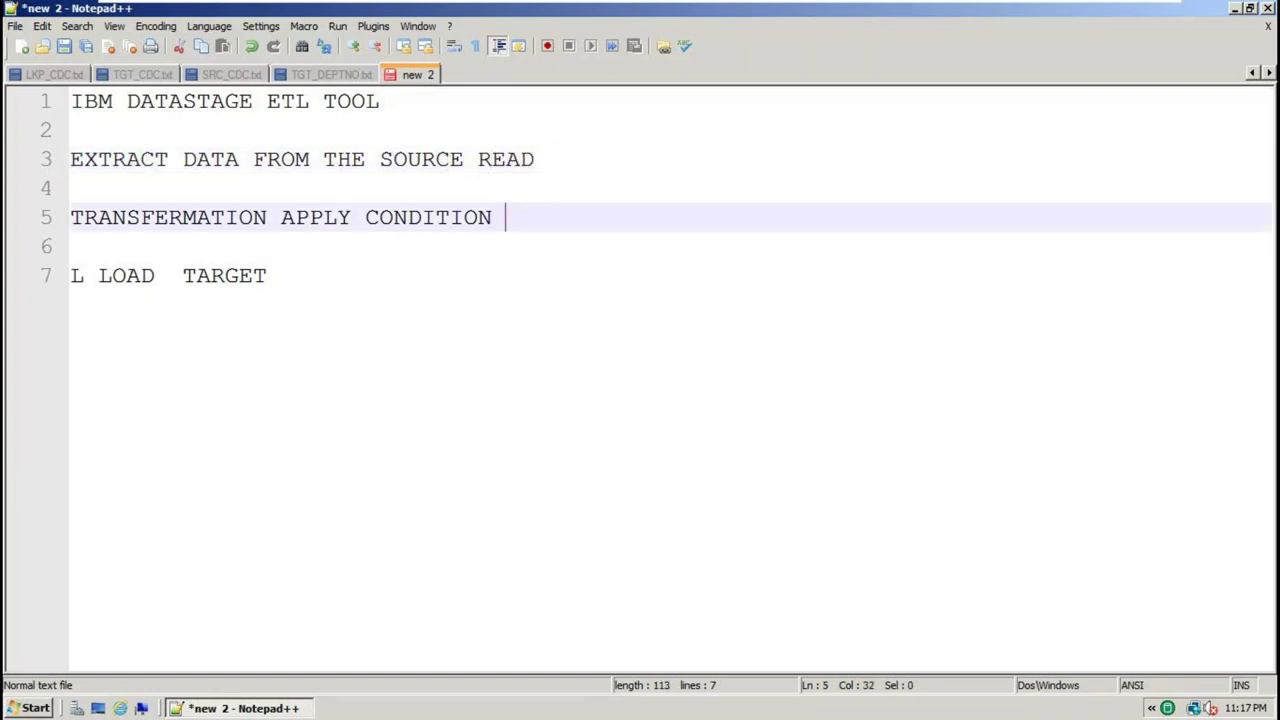
pyautogui.moveTo(517, 214); pyautogui.dragTo(42, 212)
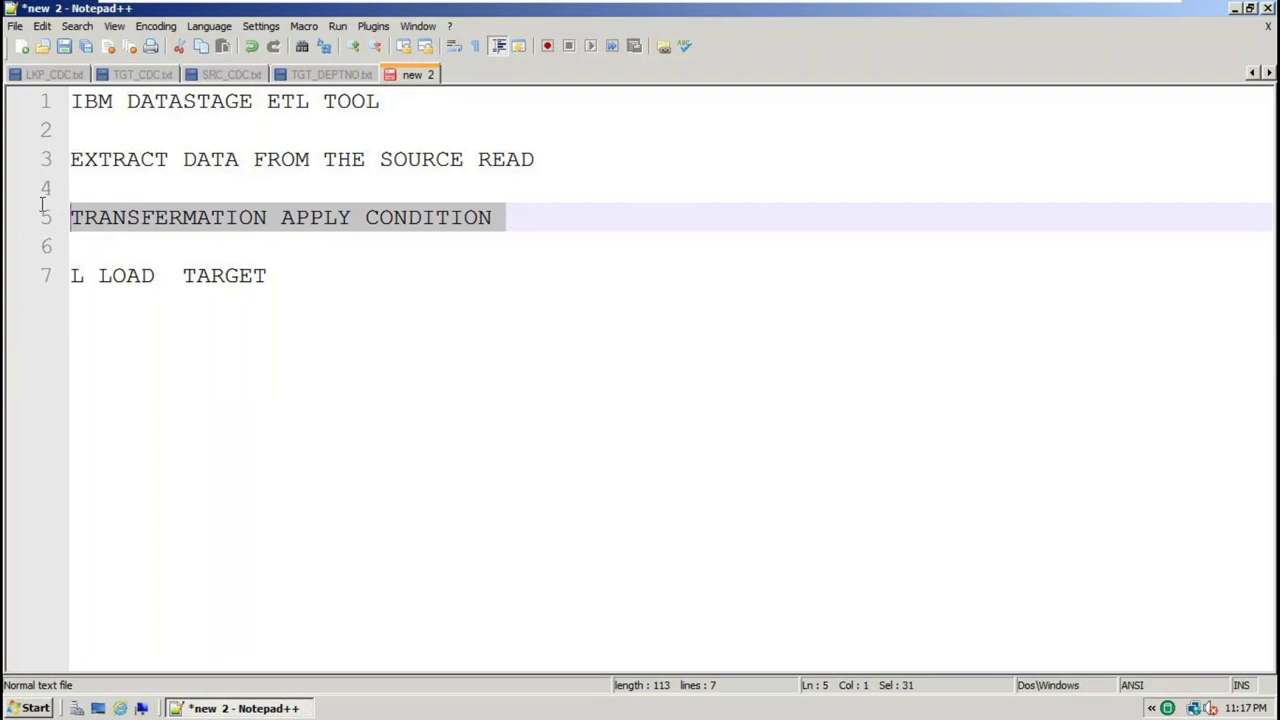
pyautogui.doubleClick(112, 278)
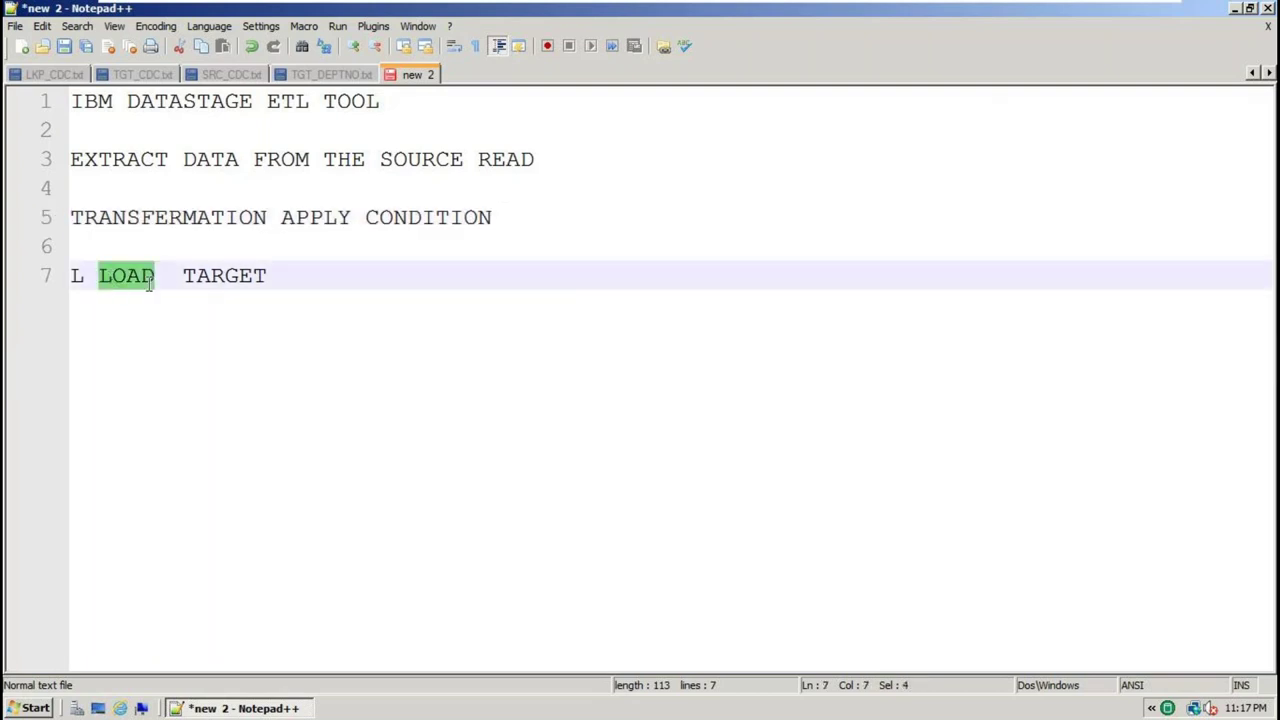
pyautogui.click(276, 277)
pyautogui.click(40, 277)
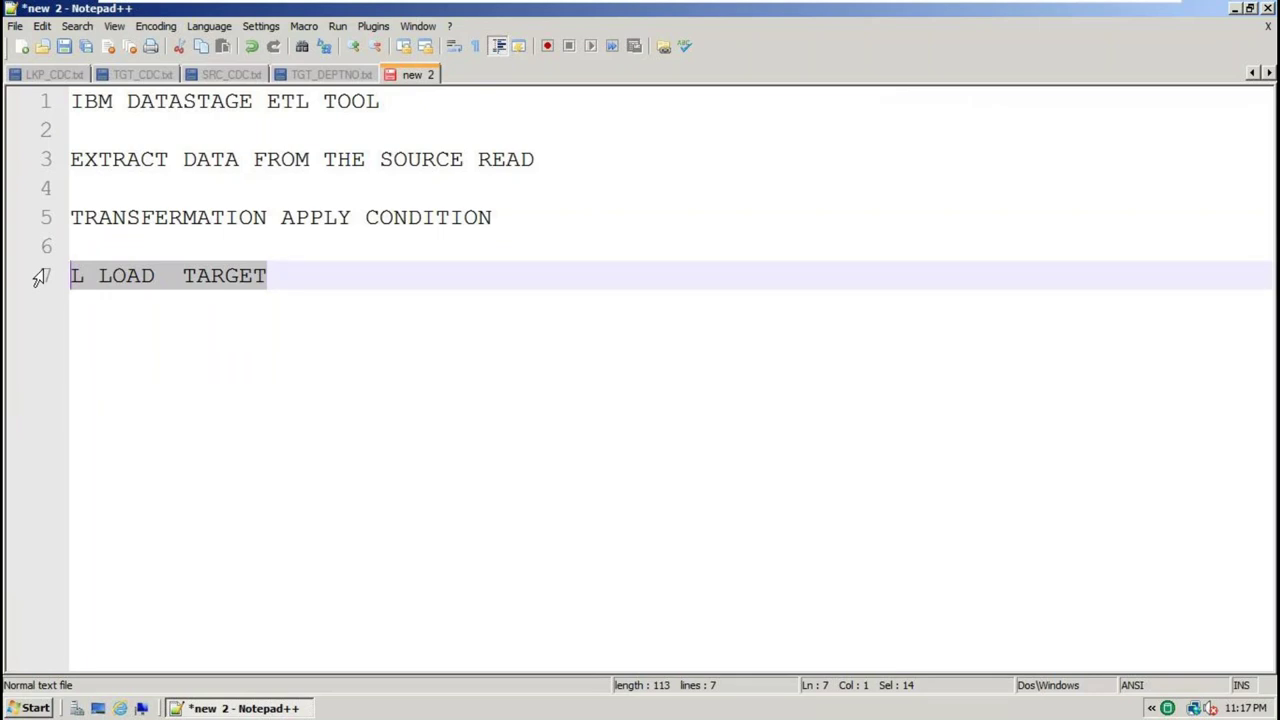
pyautogui.click(327, 312)
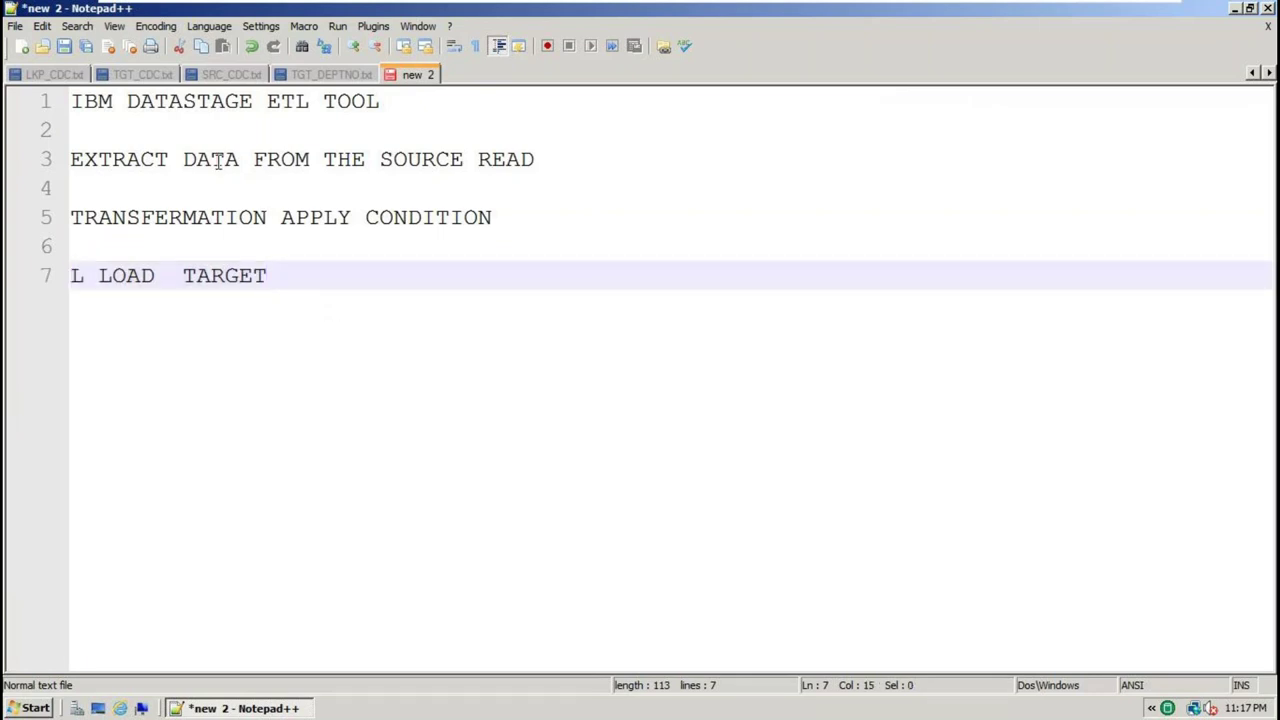
pyautogui.moveTo(82, 101); pyautogui.dragTo(437, 97)
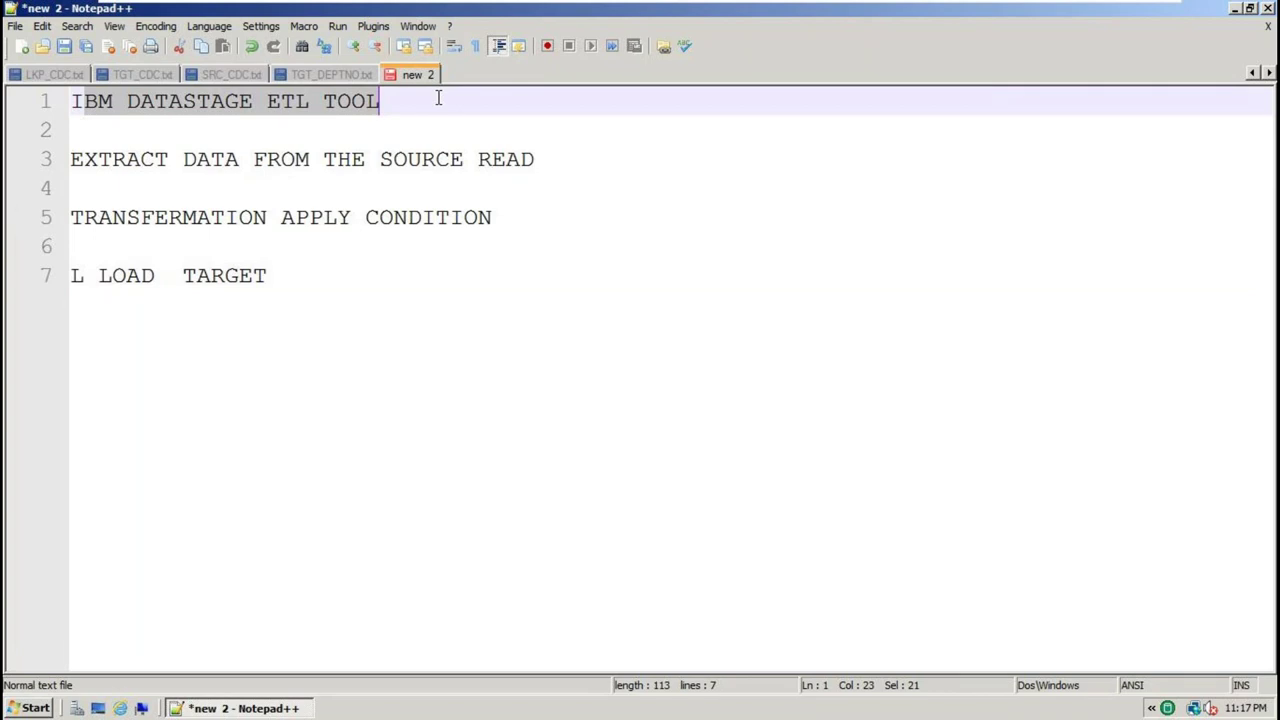
pyautogui.click(1236, 11)
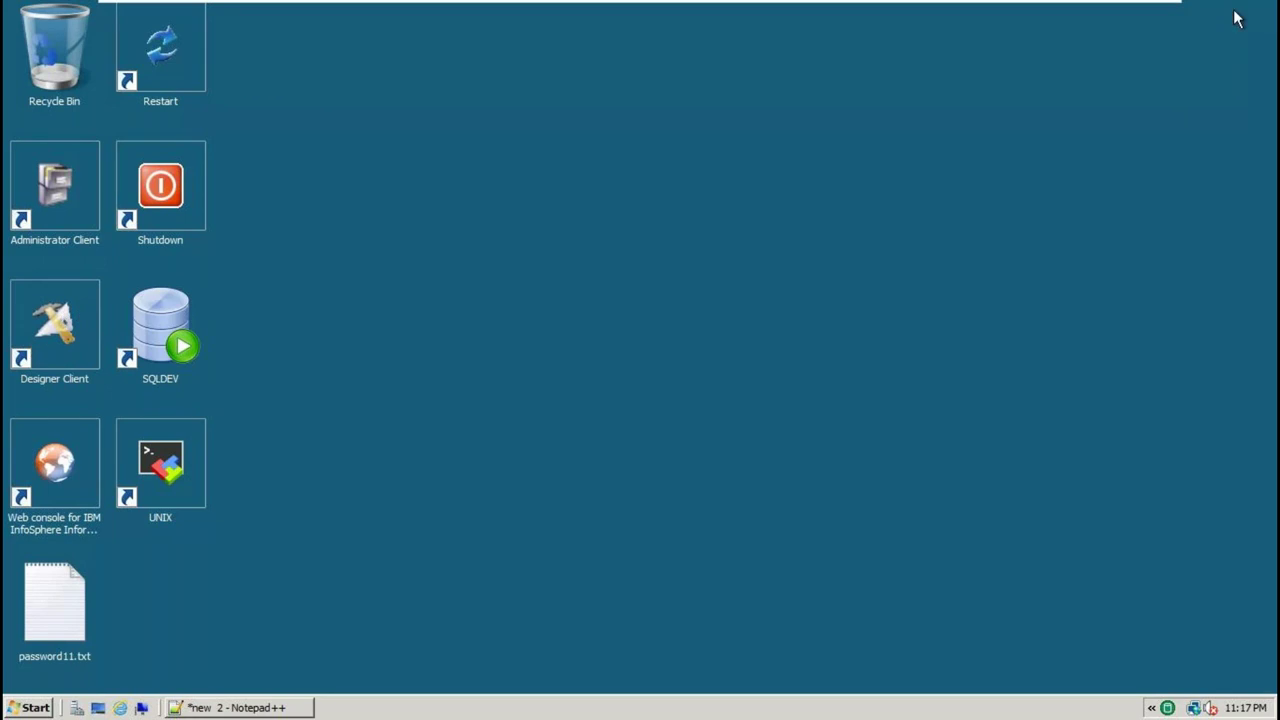
# Log in to DataStage Designer's DSProject, cancel the New dialog, and restore the Notepad++ notes
pyautogui.doubleClick(60, 325)
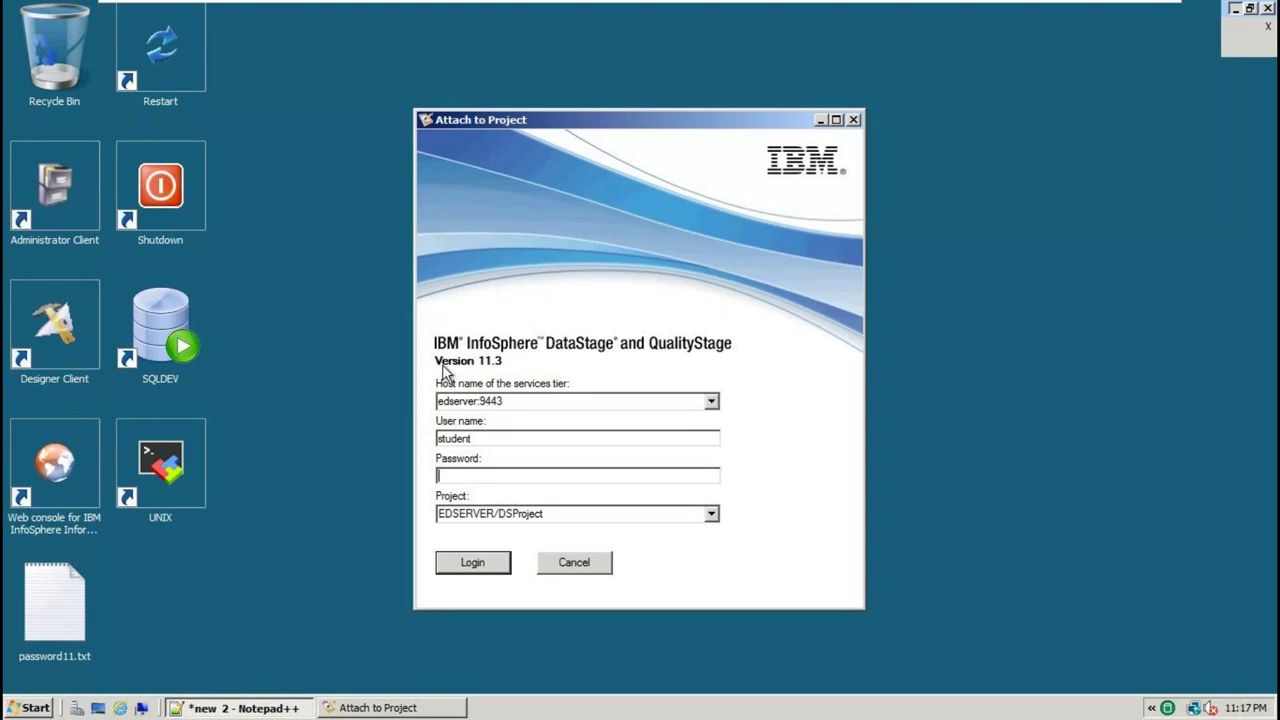
pyautogui.doubleClick(452, 438)
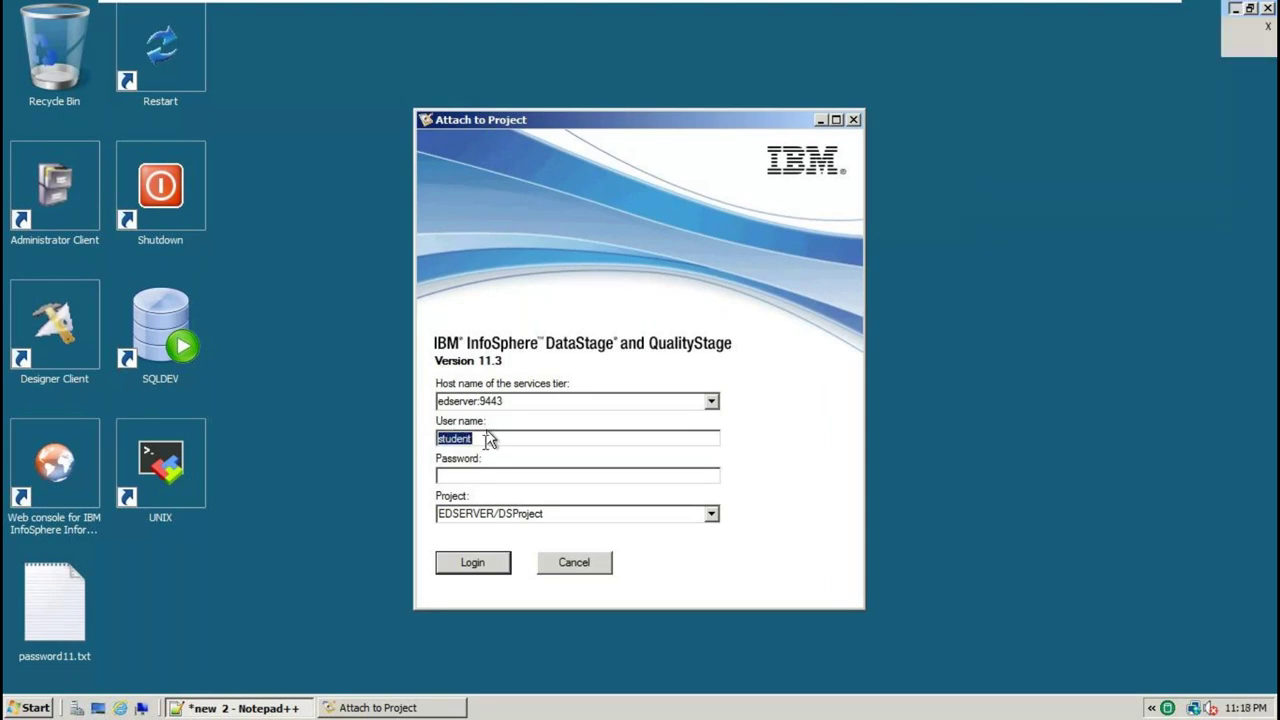
pyautogui.click(449, 479)
pyautogui.hotkey('ctrl', 'v')
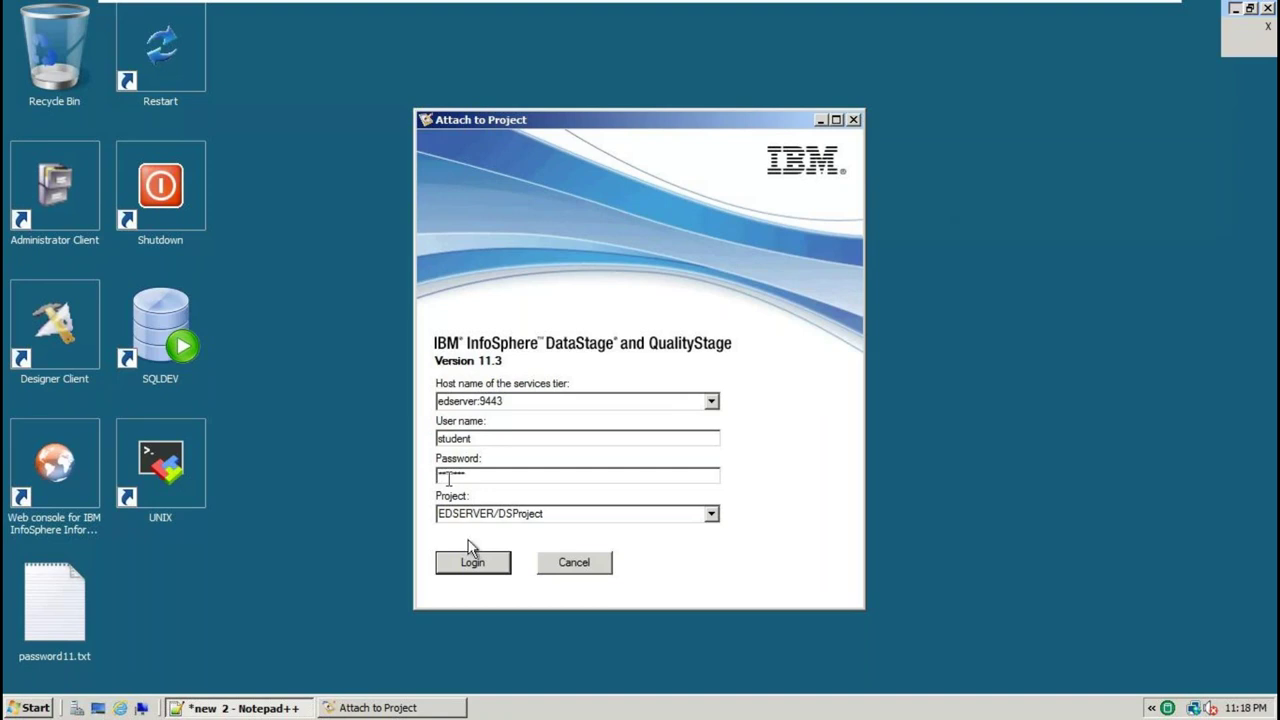
pyautogui.click(473, 563)
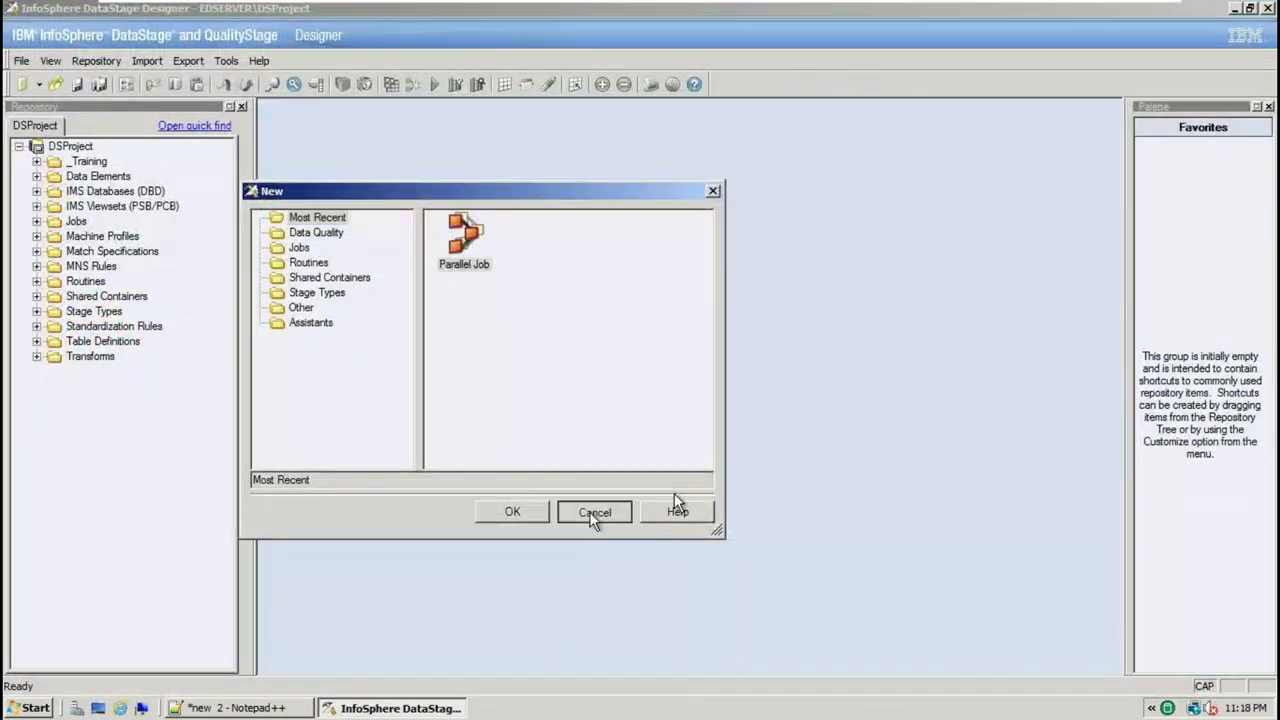
pyautogui.click(594, 512)
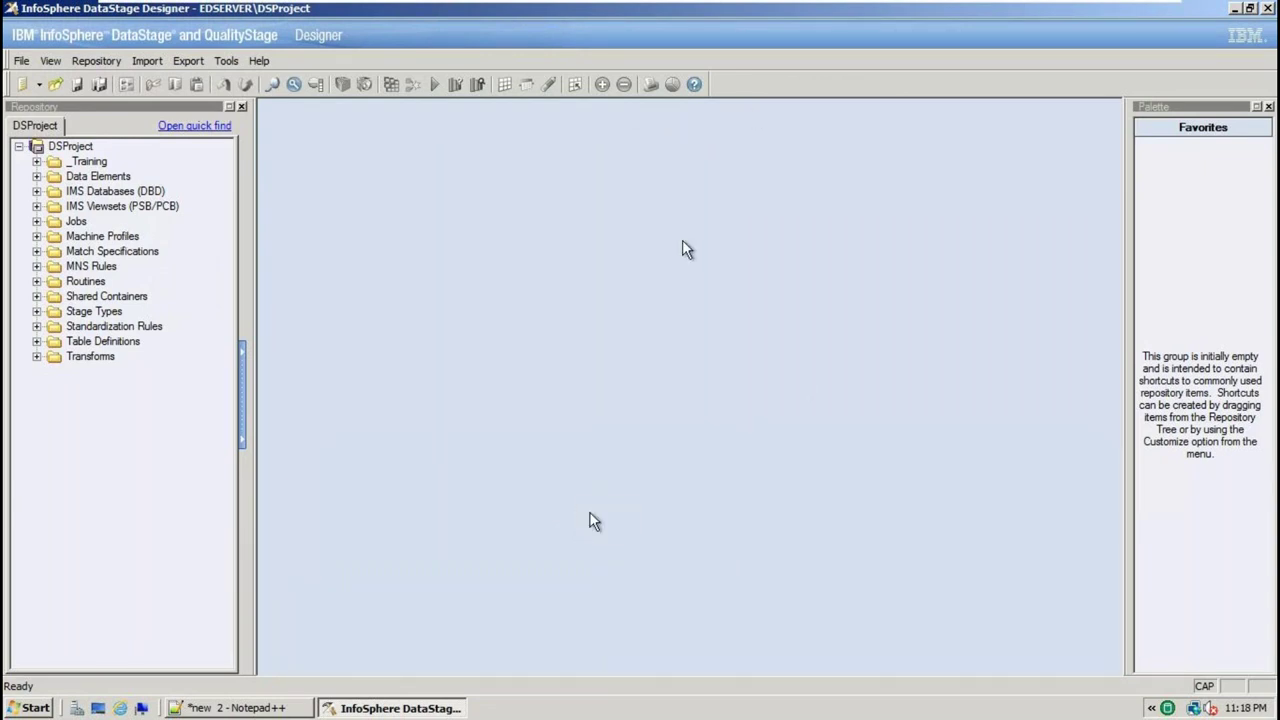
pyautogui.click(266, 710)
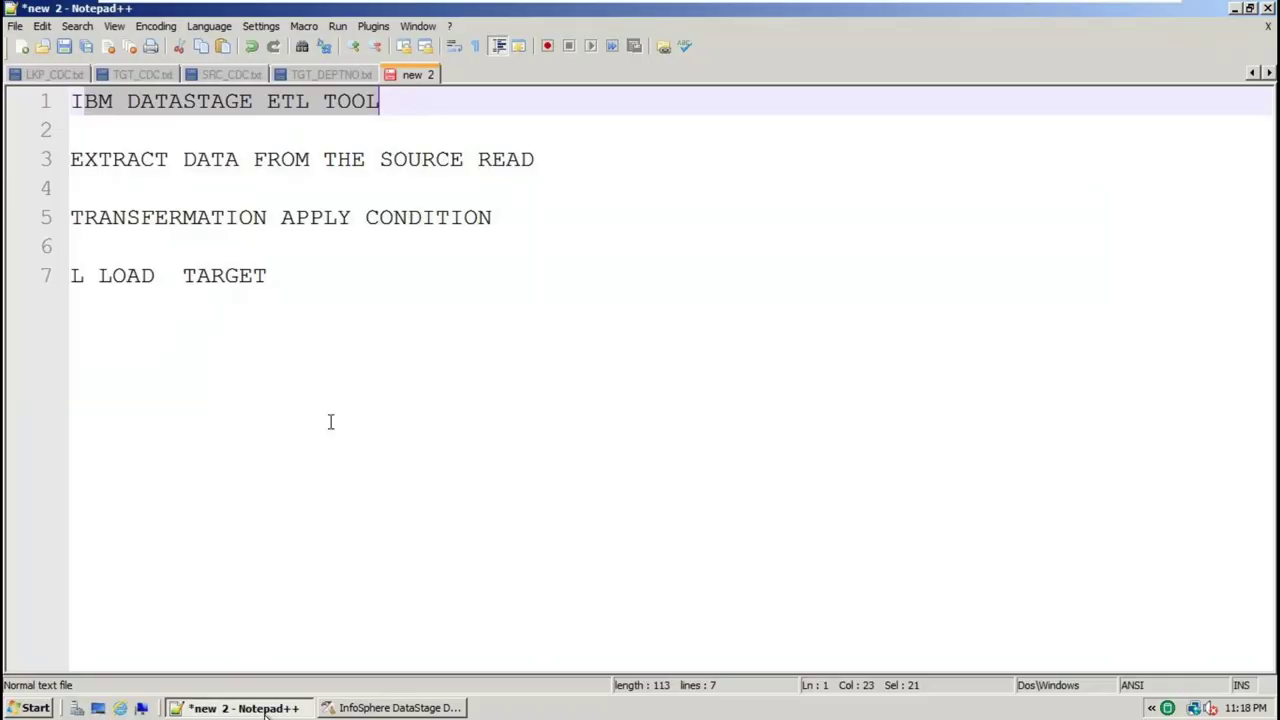
# Add a STAGES heading on line 9 below 'L LOAD TARGET', followed by blank lines
pyautogui.click(311, 285)
pyautogui.press('Return')
pyautogui.press('Return')
pyautogui.write('STA')
pyautogui.write('TES')
pyautogui.press('BackSpace')
pyautogui.press('BackSpace')
pyautogui.press('BackSpace')
pyautogui.write('GES')
pyautogui.press('Return')
pyautogui.press('Return')
pyautogui.press('Return')
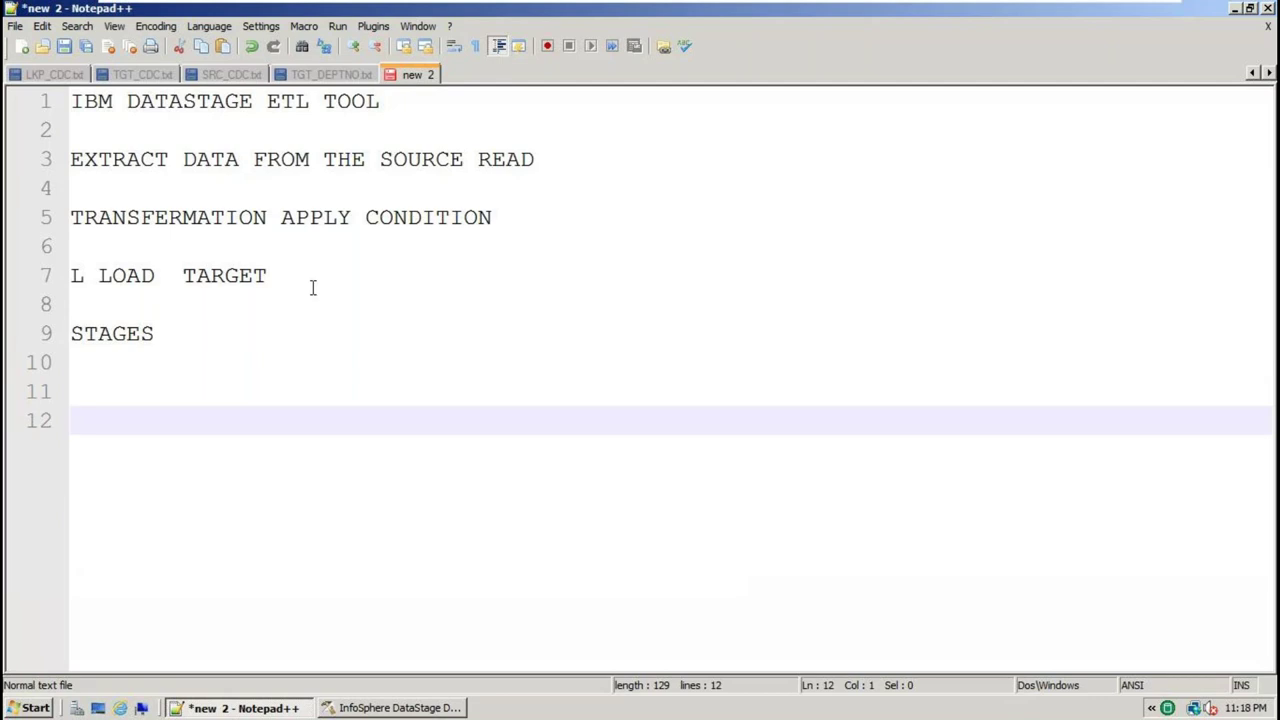
pyautogui.hotkey('alt', 'Tab')
# Open Local Disk (C:) in Windows Explorer via Start > Computer, then return to the notes
pyautogui.click(99, 708)
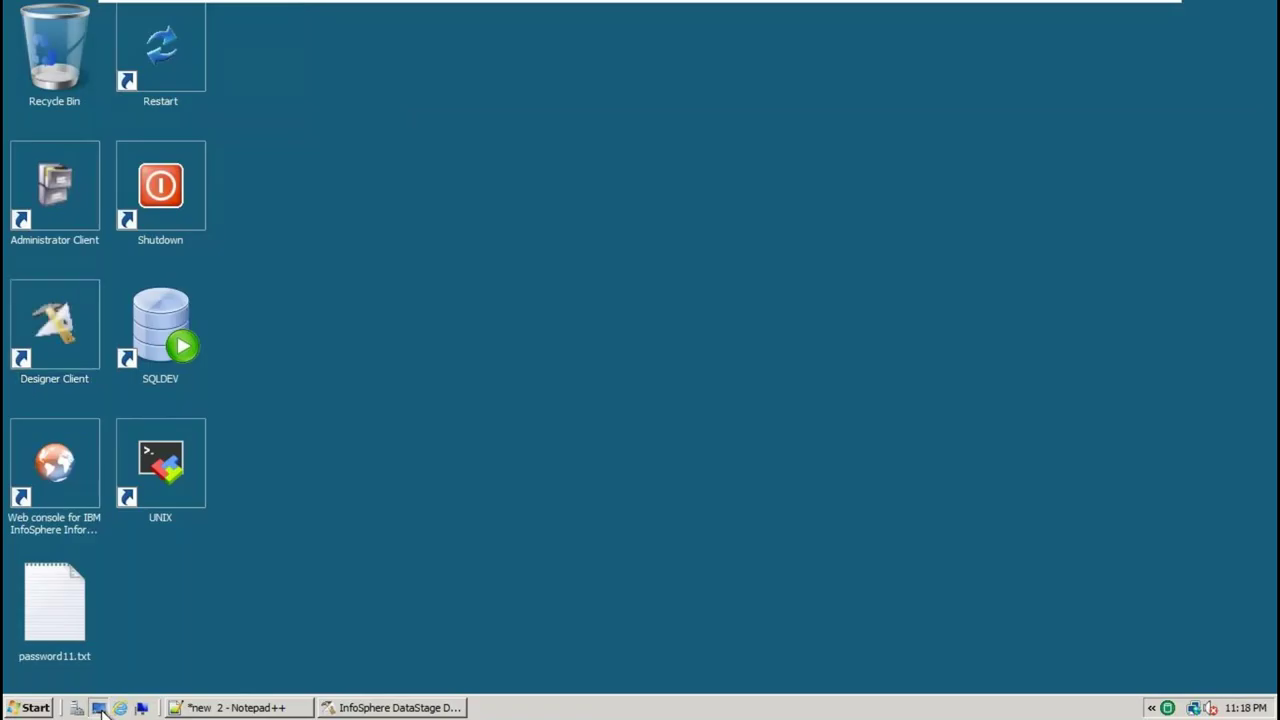
pyautogui.click(99, 708)
pyautogui.click(30, 708)
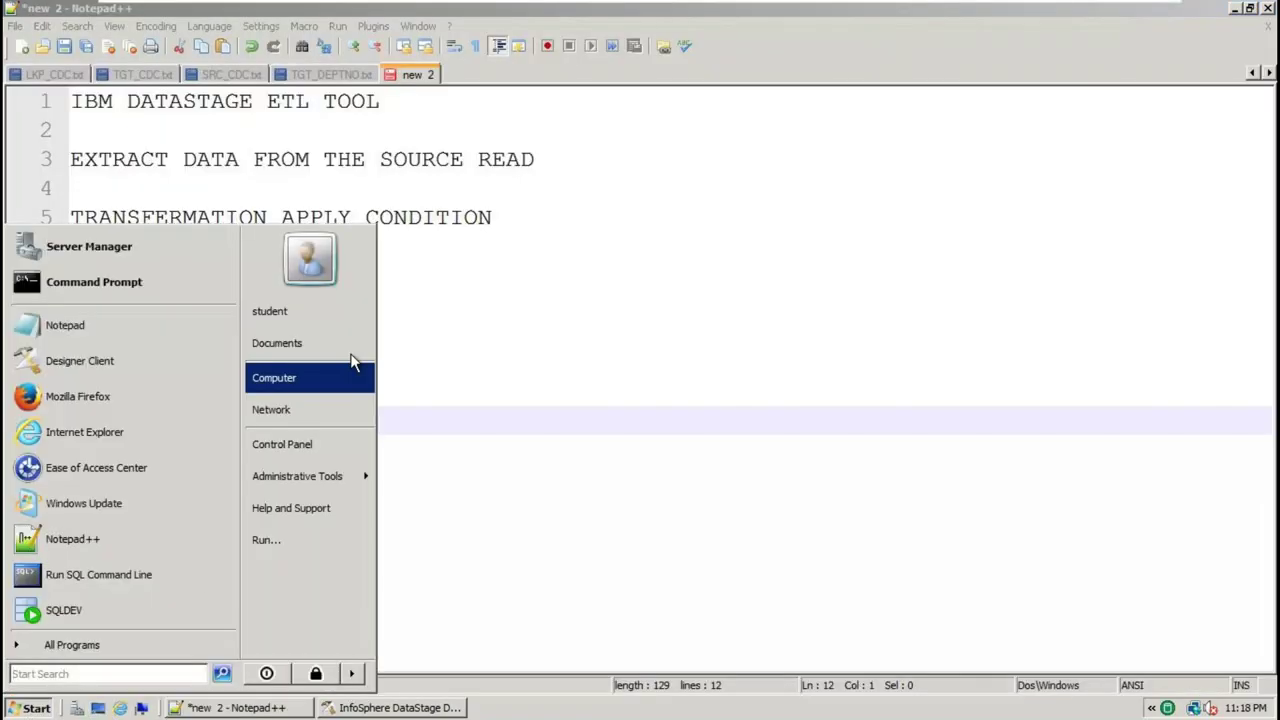
pyautogui.click(328, 377)
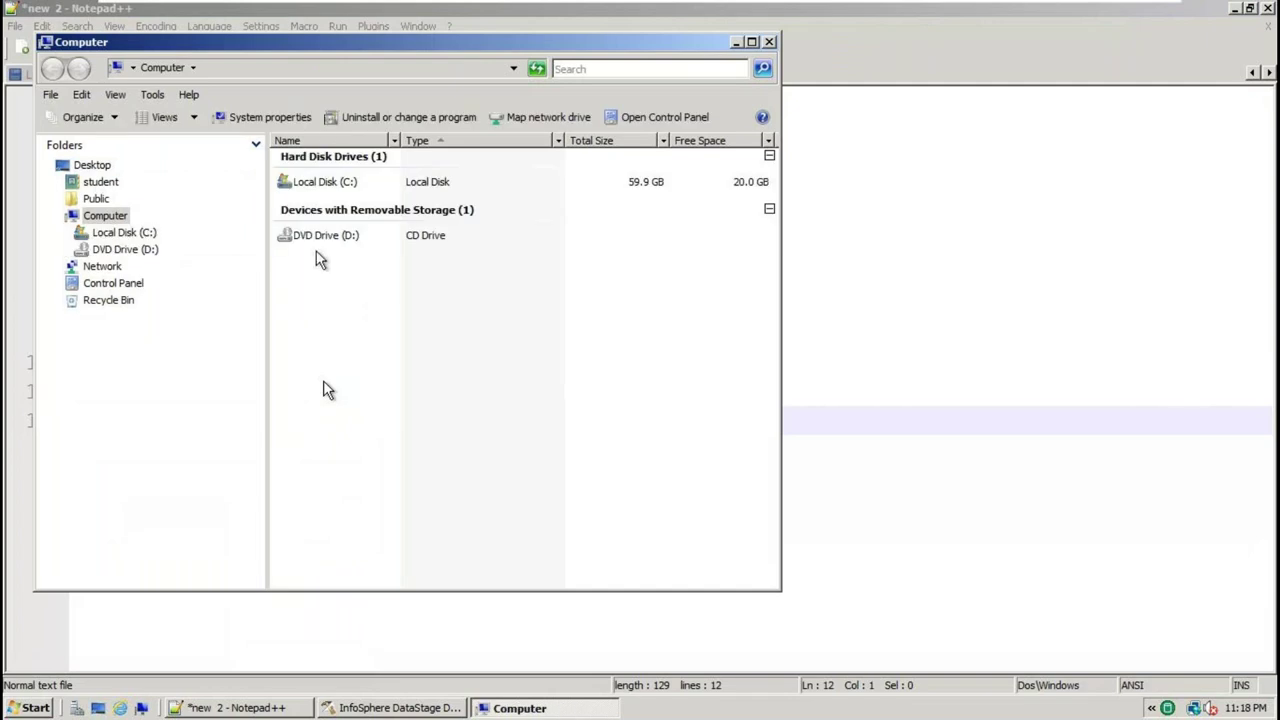
pyautogui.click(124, 232)
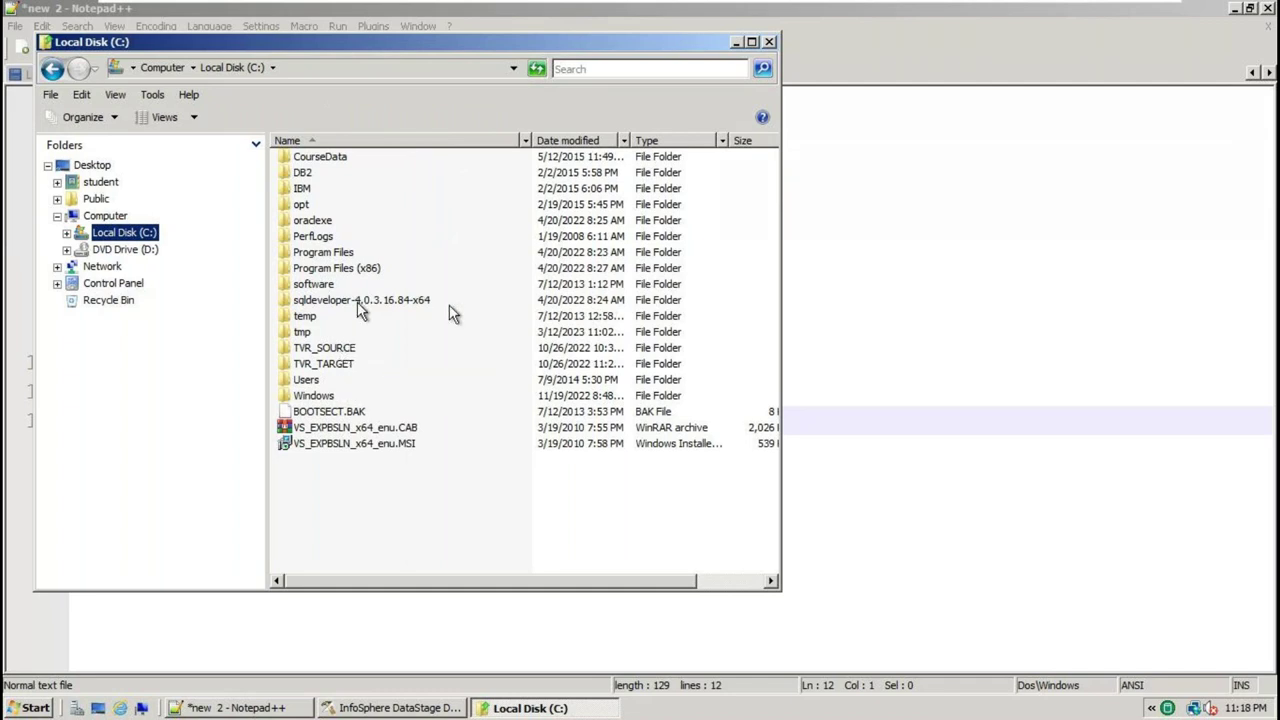
pyautogui.click(280, 710)
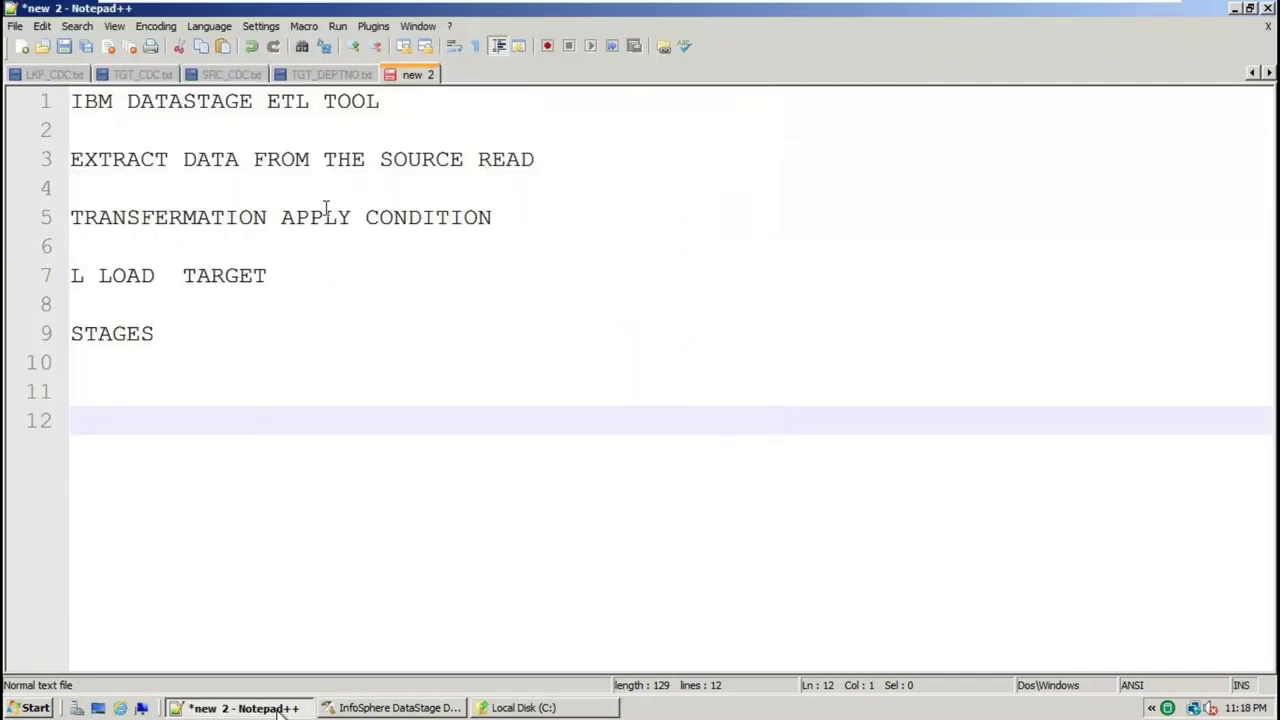
# Switch to the SRC_EMP_TJOIN.txt employee file tab and select all its rows
pyautogui.click(1252, 74)
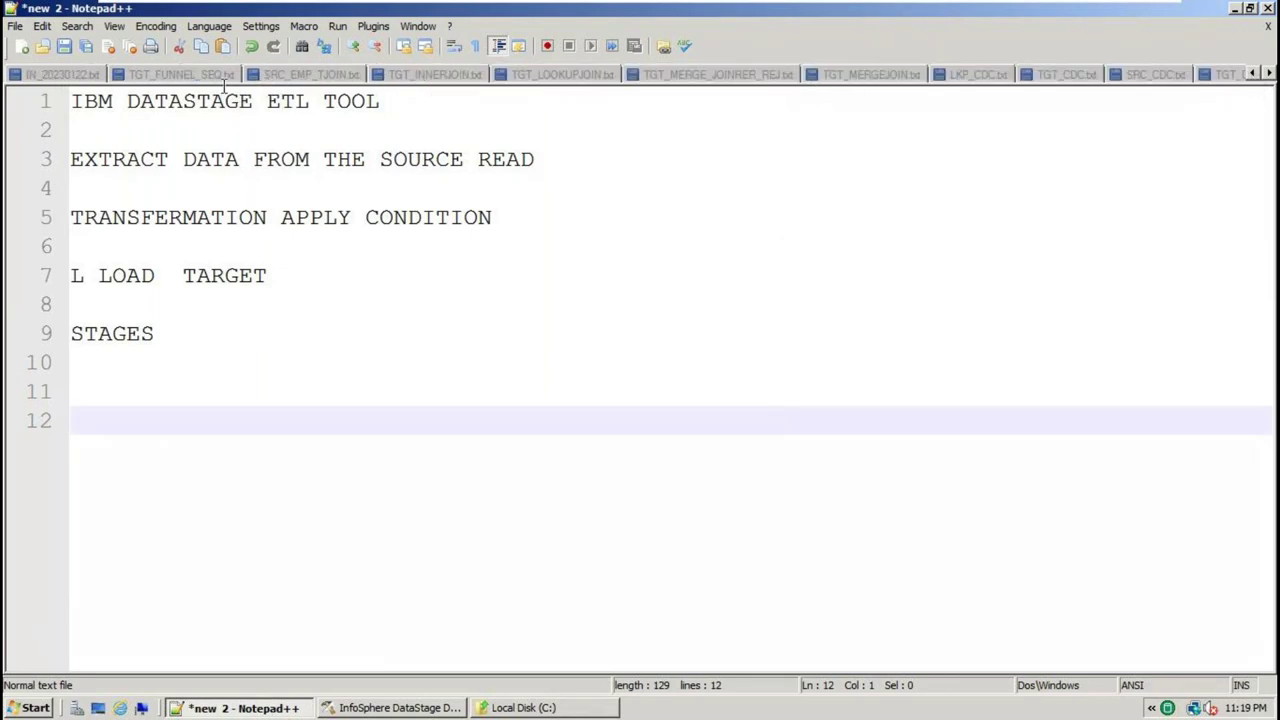
pyautogui.click(1255, 75)
pyautogui.click(1256, 79)
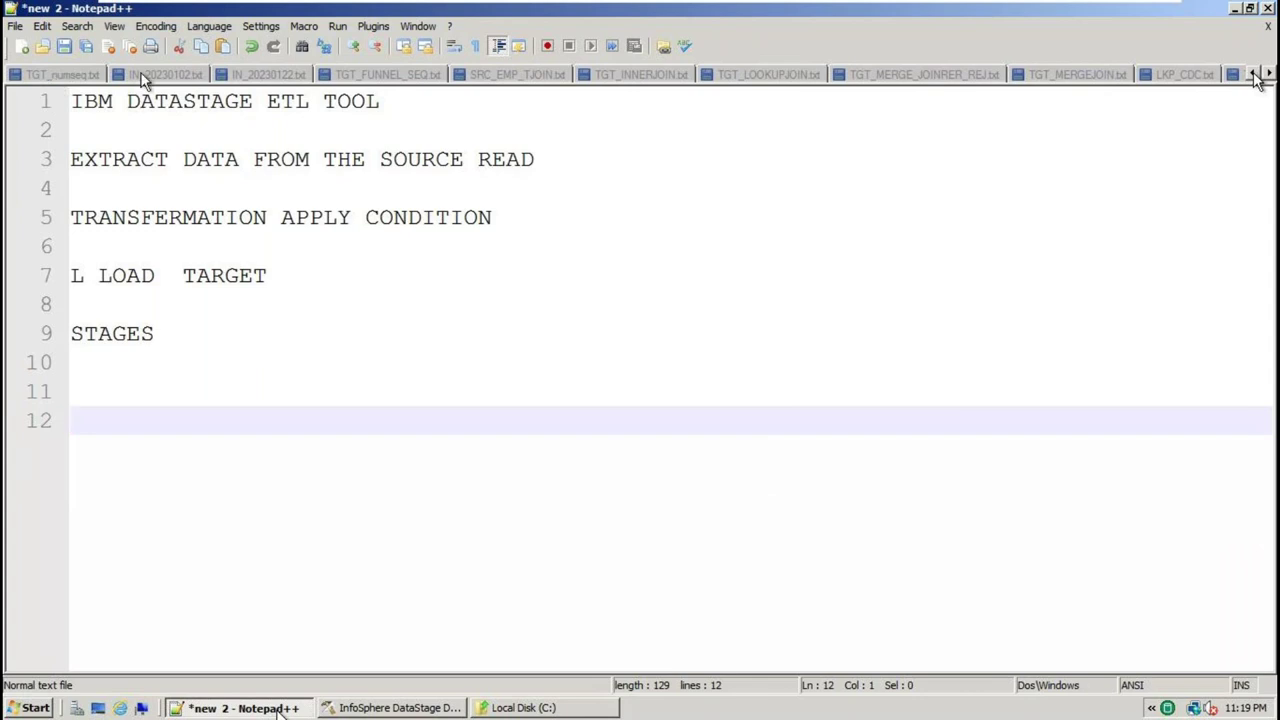
pyautogui.click(268, 75)
pyautogui.click(360, 78)
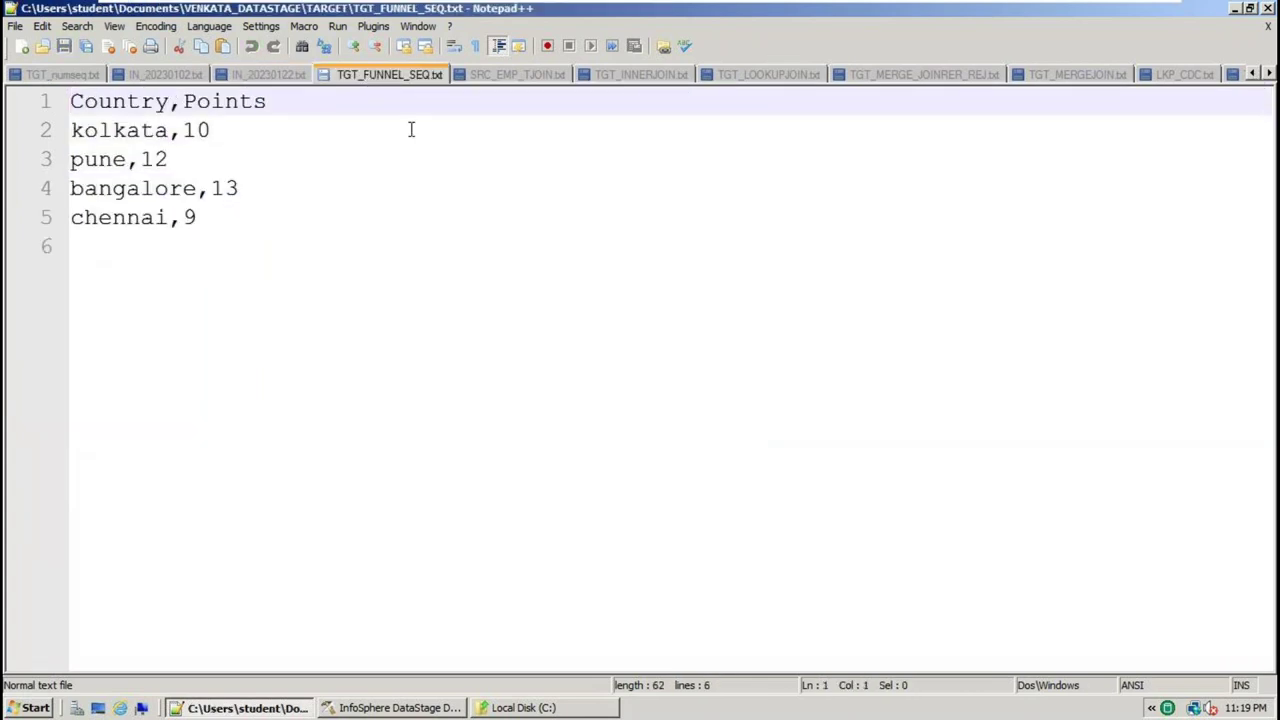
pyautogui.click(532, 74)
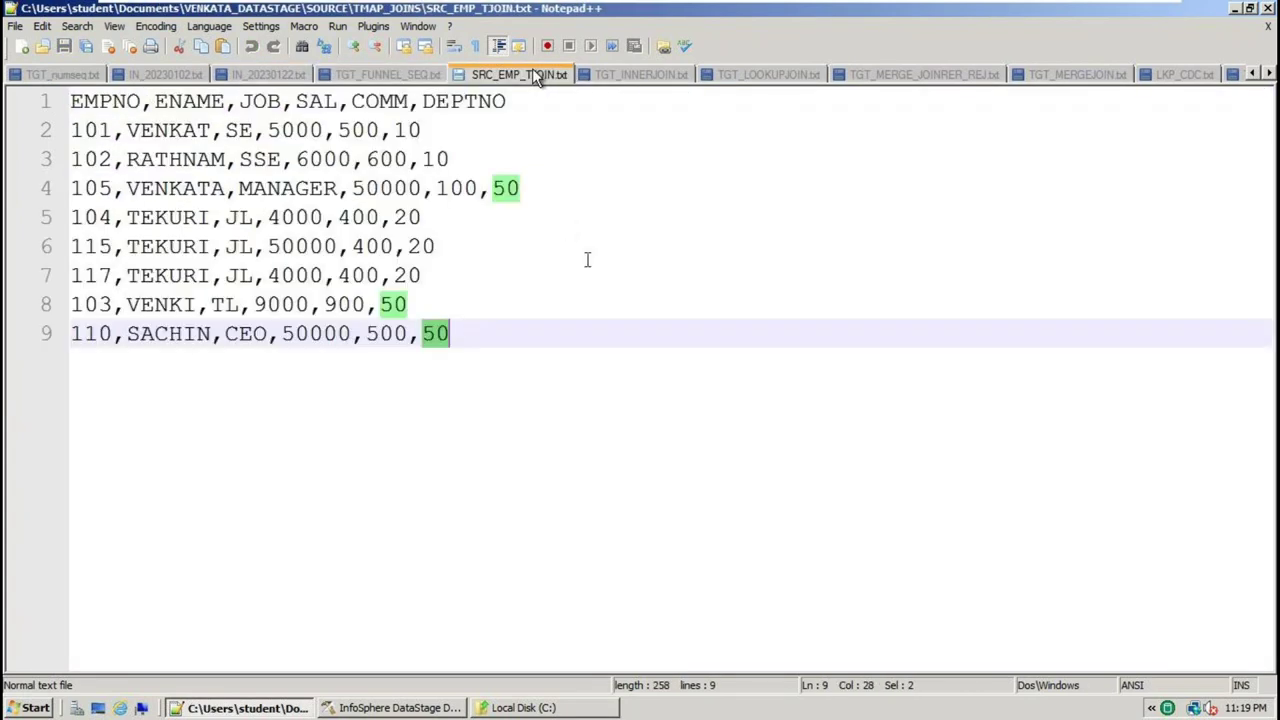
pyautogui.click(506, 360)
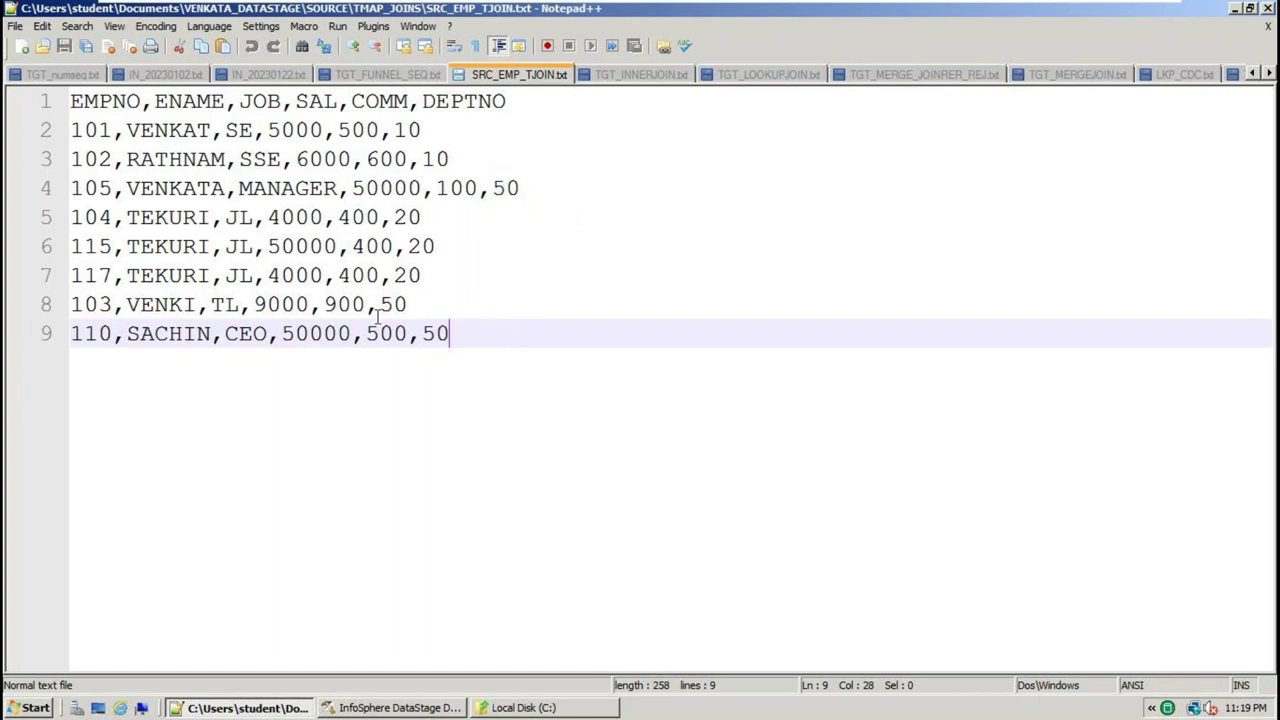
pyautogui.keyDown('shift'); pyautogui.click(70, 130); pyautogui.keyUp('shift')
pyautogui.keyDown('shift'); pyautogui.click(6, 100); pyautogui.keyUp('shift')
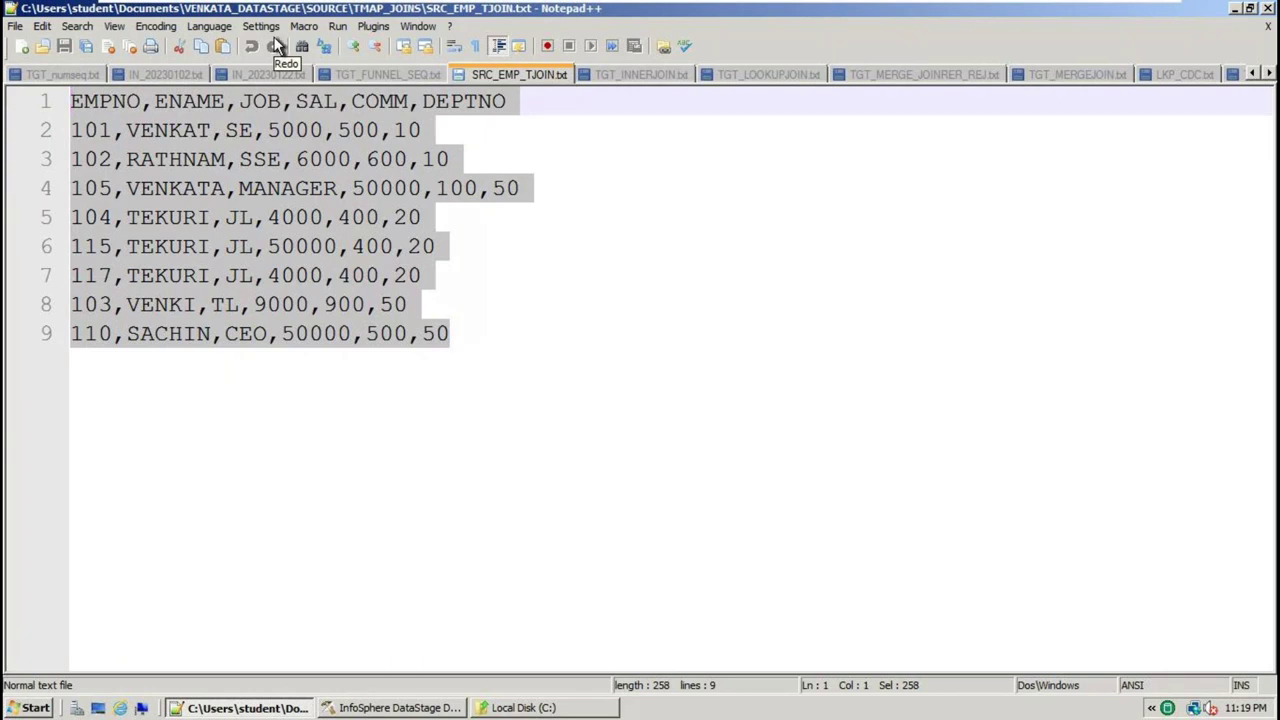
pyautogui.click(645, 287)
pyautogui.moveTo(460, 354); pyautogui.dragTo(8, 95)
pyautogui.moveTo(477, 371); pyautogui.dragTo(42, 99)
pyautogui.click(460, 397)
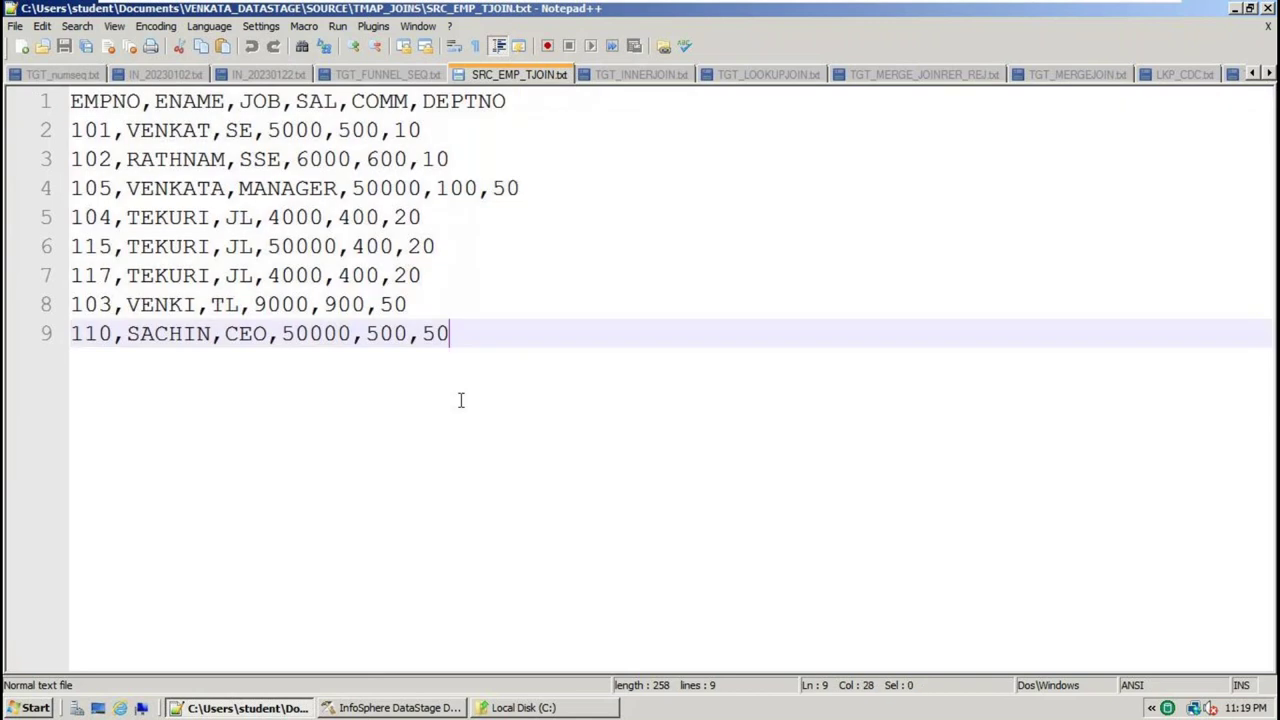
pyautogui.keyDown('shift'); pyautogui.click(64, 112); pyautogui.keyUp('shift')
pyautogui.keyDown('shift'); pyautogui.click(62, 101); pyautogui.keyUp('shift')
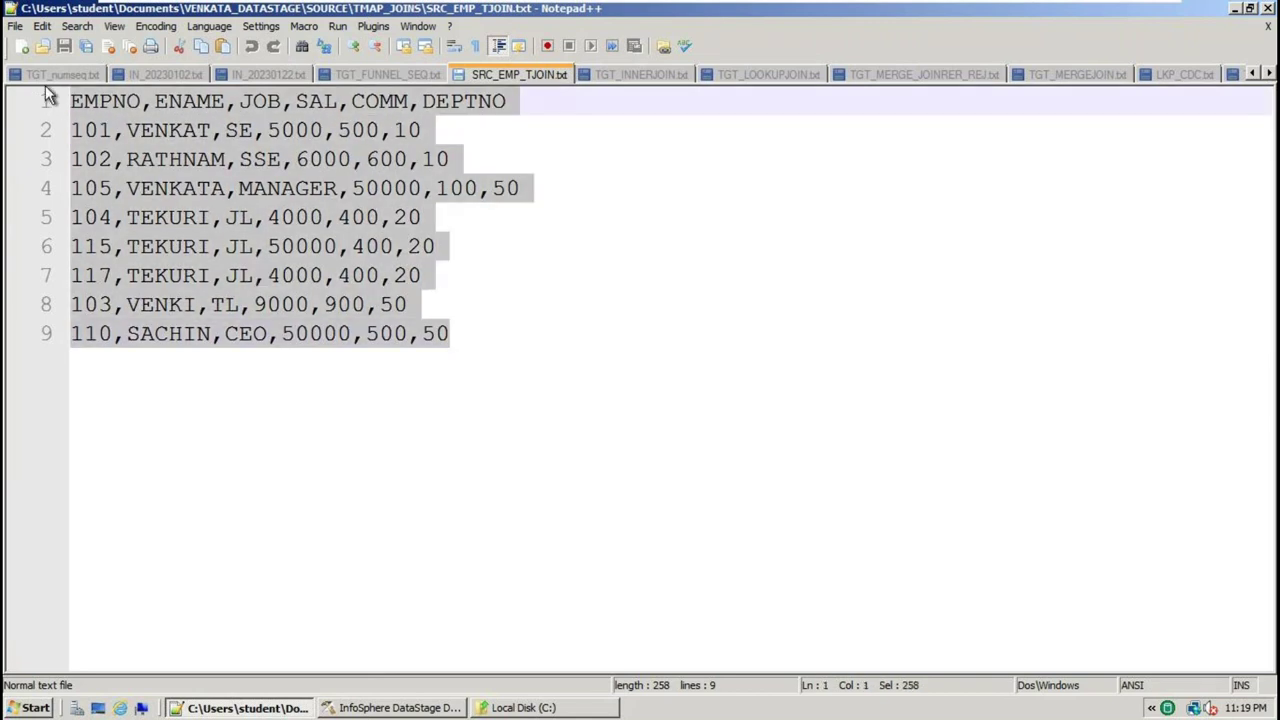
pyautogui.click(451, 310)
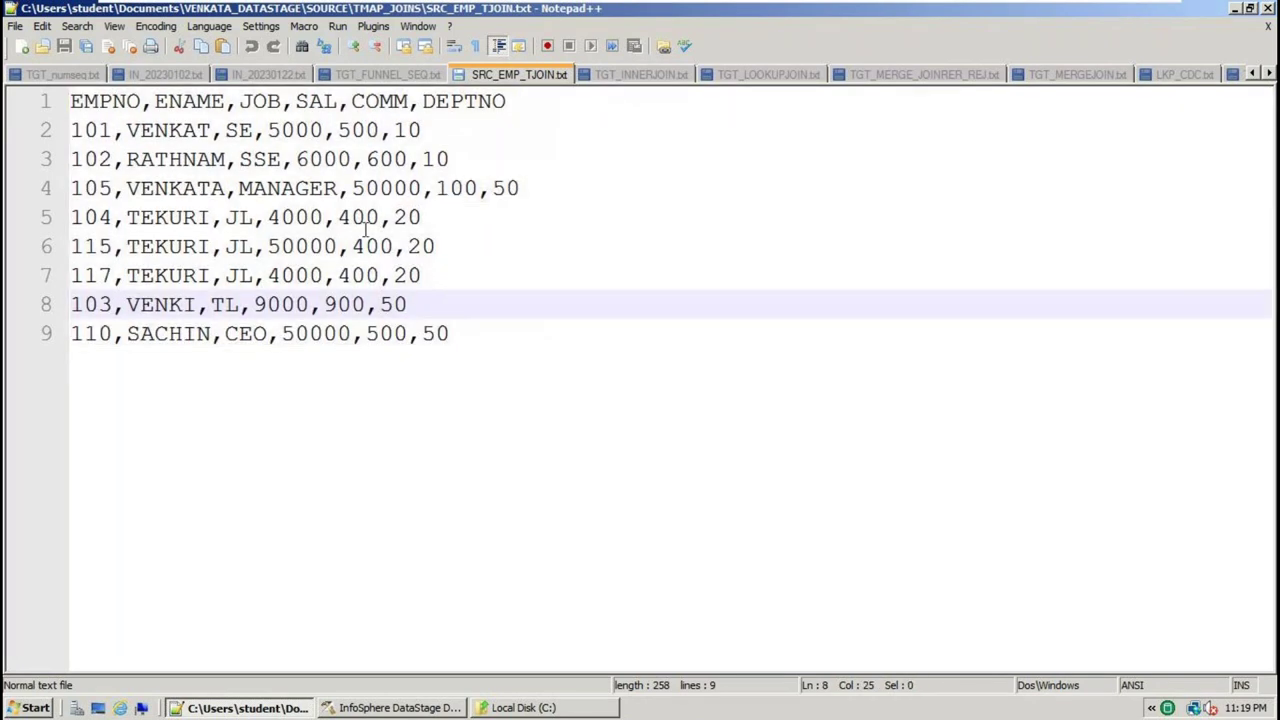
pyautogui.scroll(2, 529, 383)
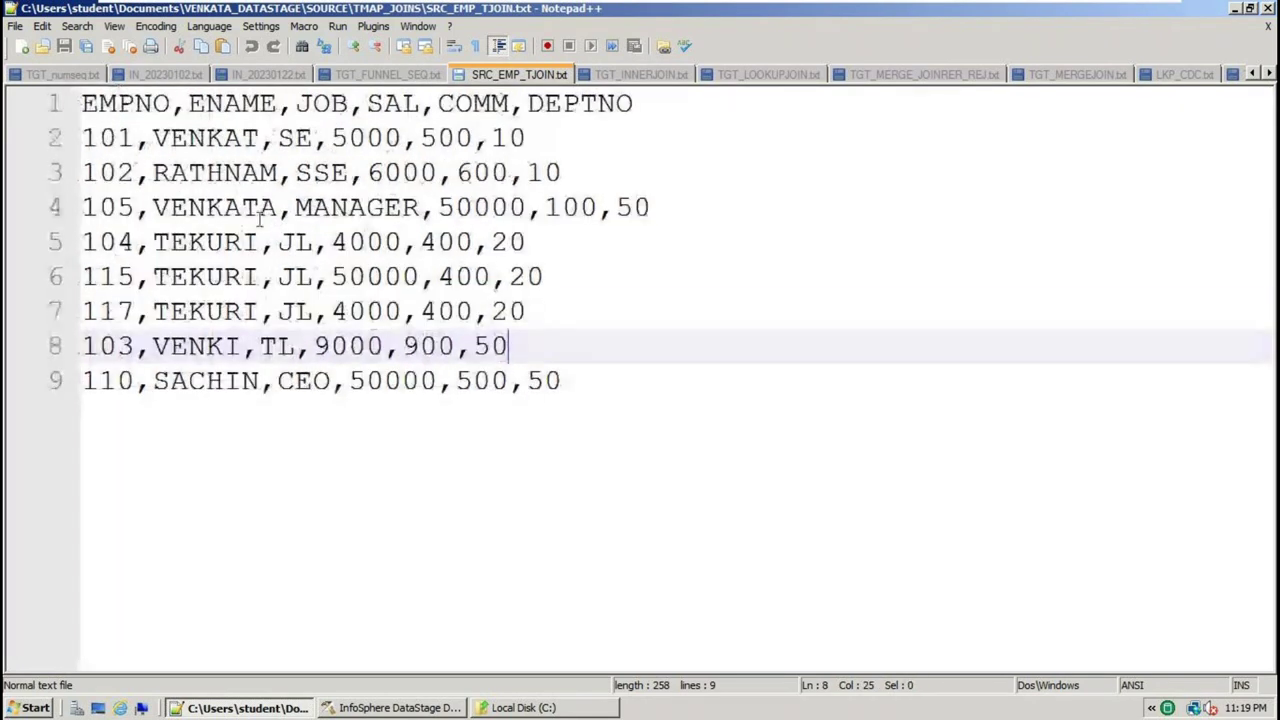
pyautogui.doubleClick(137, 104)
pyautogui.click(262, 103)
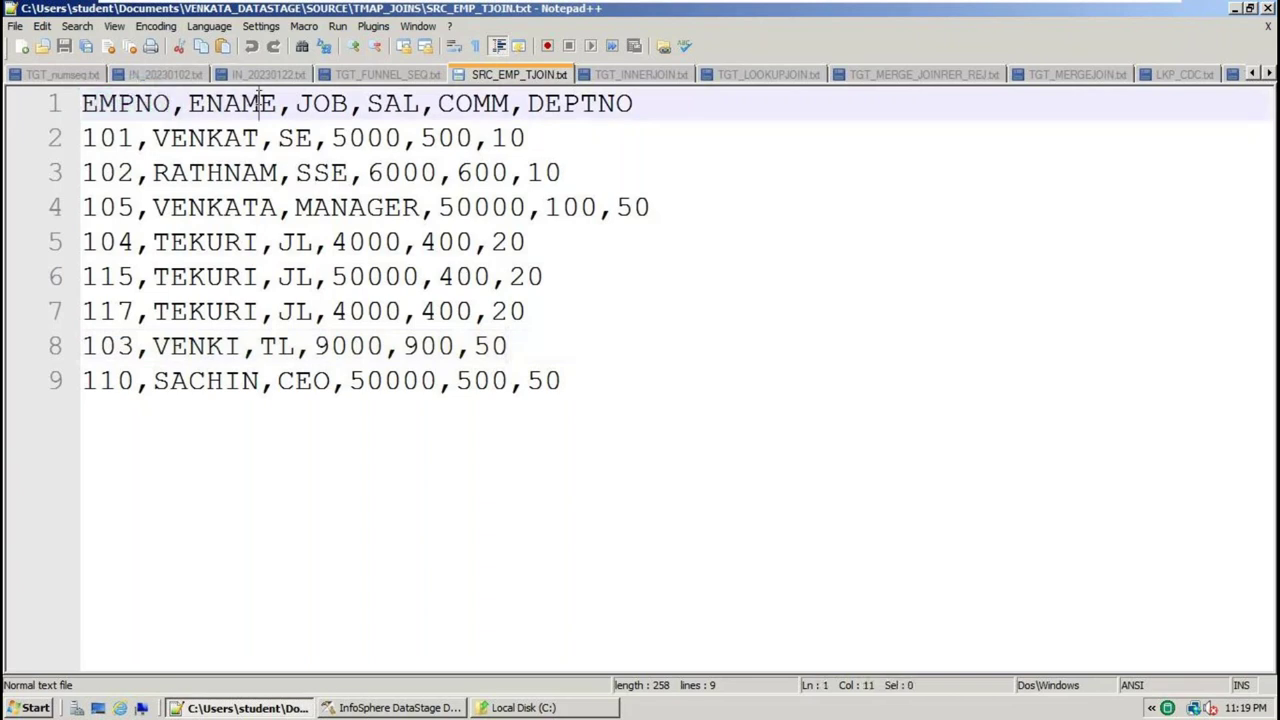
pyautogui.doubleClick(262, 103)
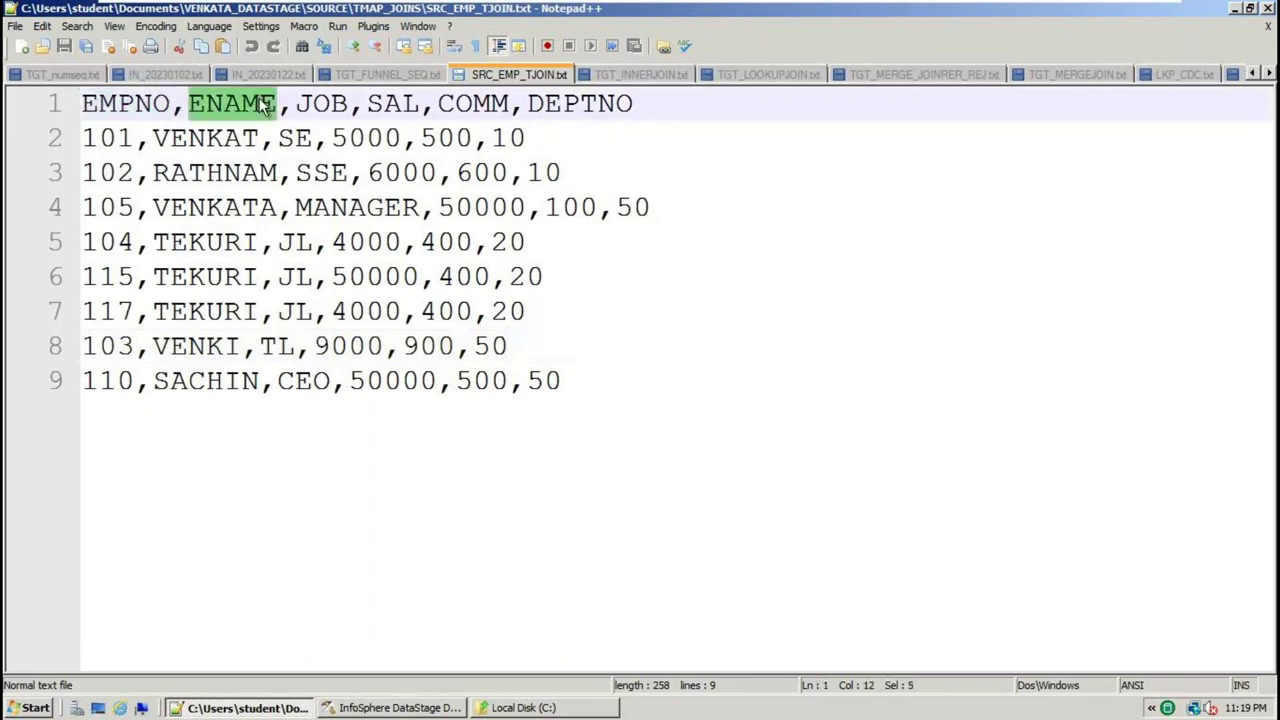
pyautogui.doubleClick(312, 104)
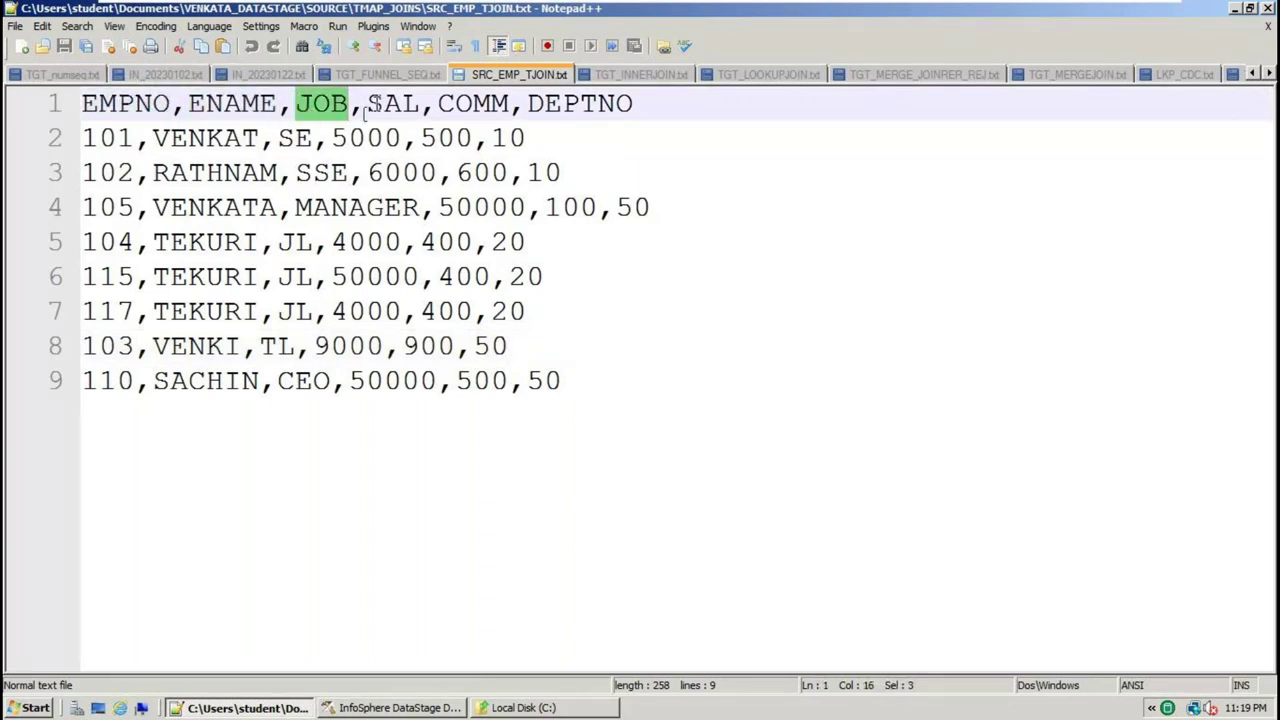
pyautogui.doubleClick(393, 104)
pyautogui.click(447, 104)
pyautogui.doubleClick(447, 104)
pyautogui.click(560, 104)
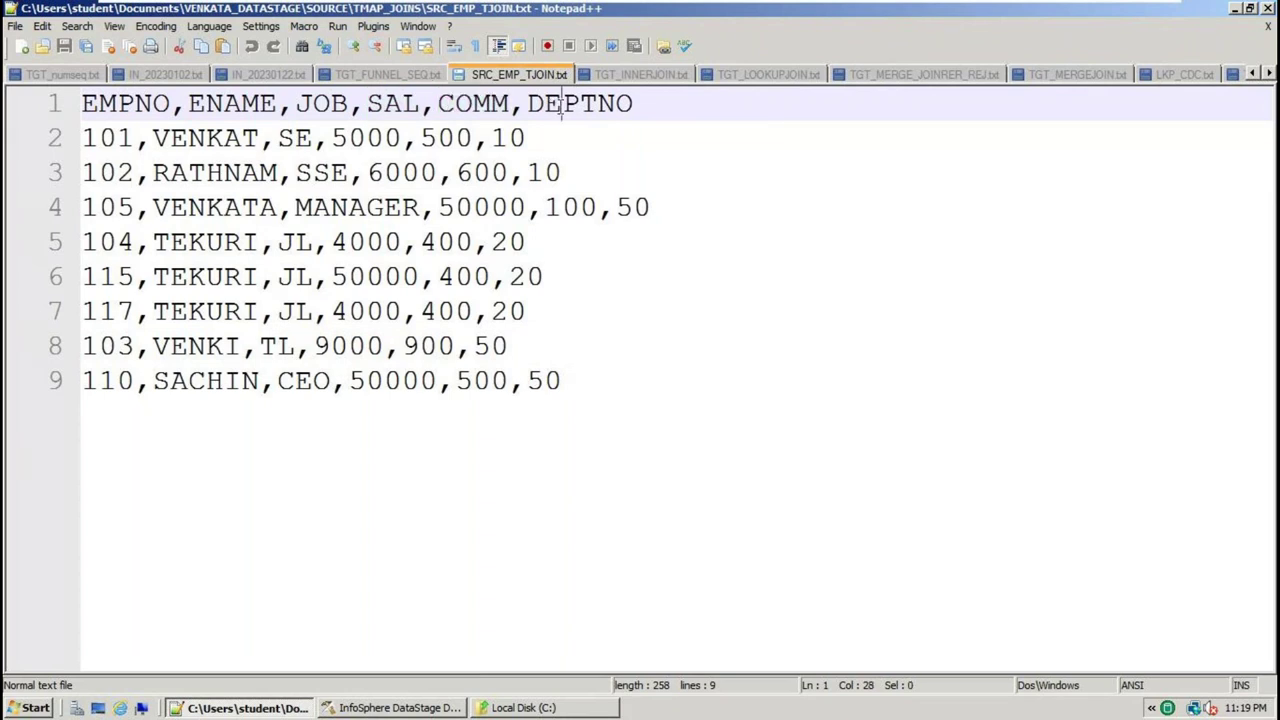
pyautogui.doubleClick(561, 104)
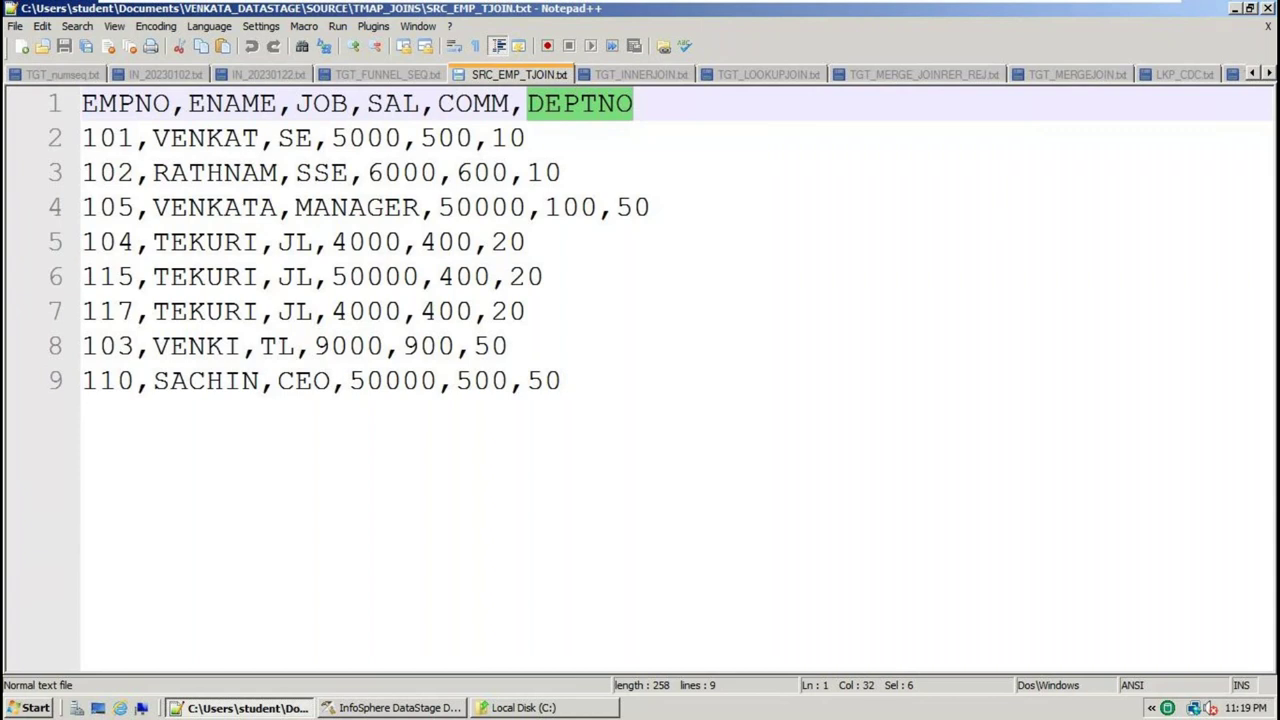
pyautogui.moveTo(600, 380); pyautogui.dragTo(8, 88)
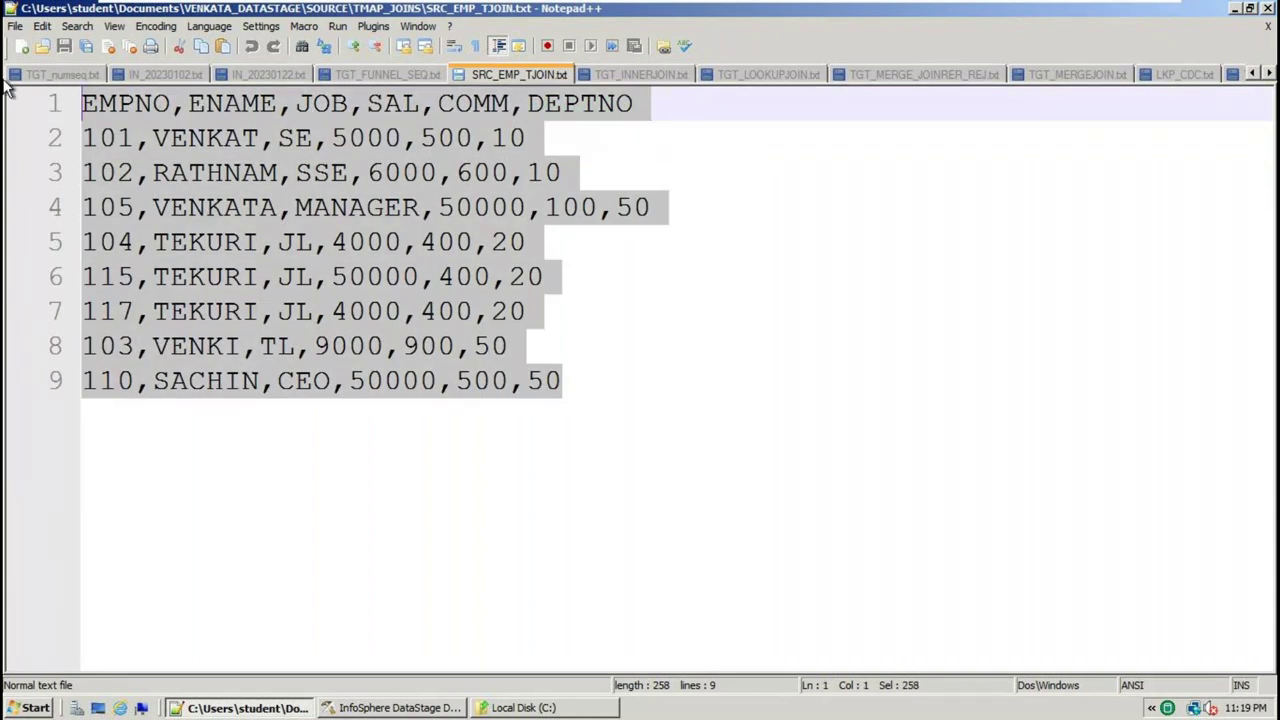
pyautogui.click(470, 453)
pyautogui.click(104, 137)
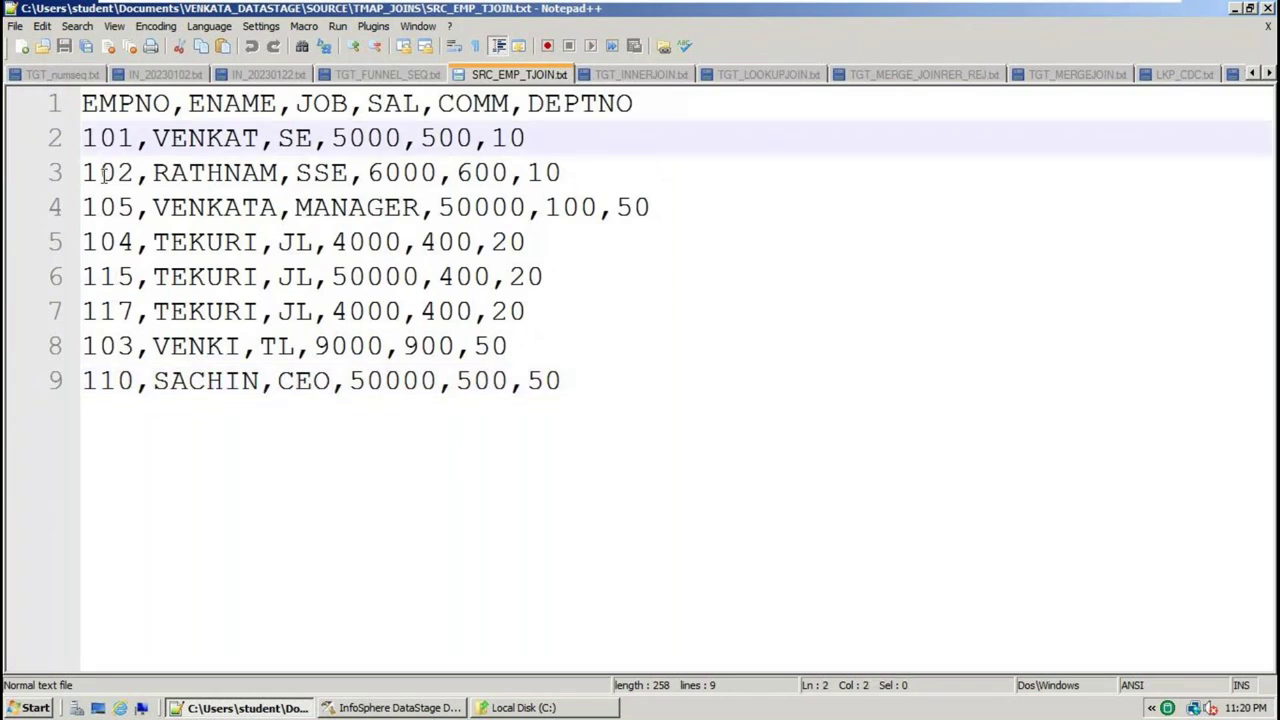
pyautogui.click(102, 174)
pyautogui.click(100, 208)
pyautogui.click(96, 242)
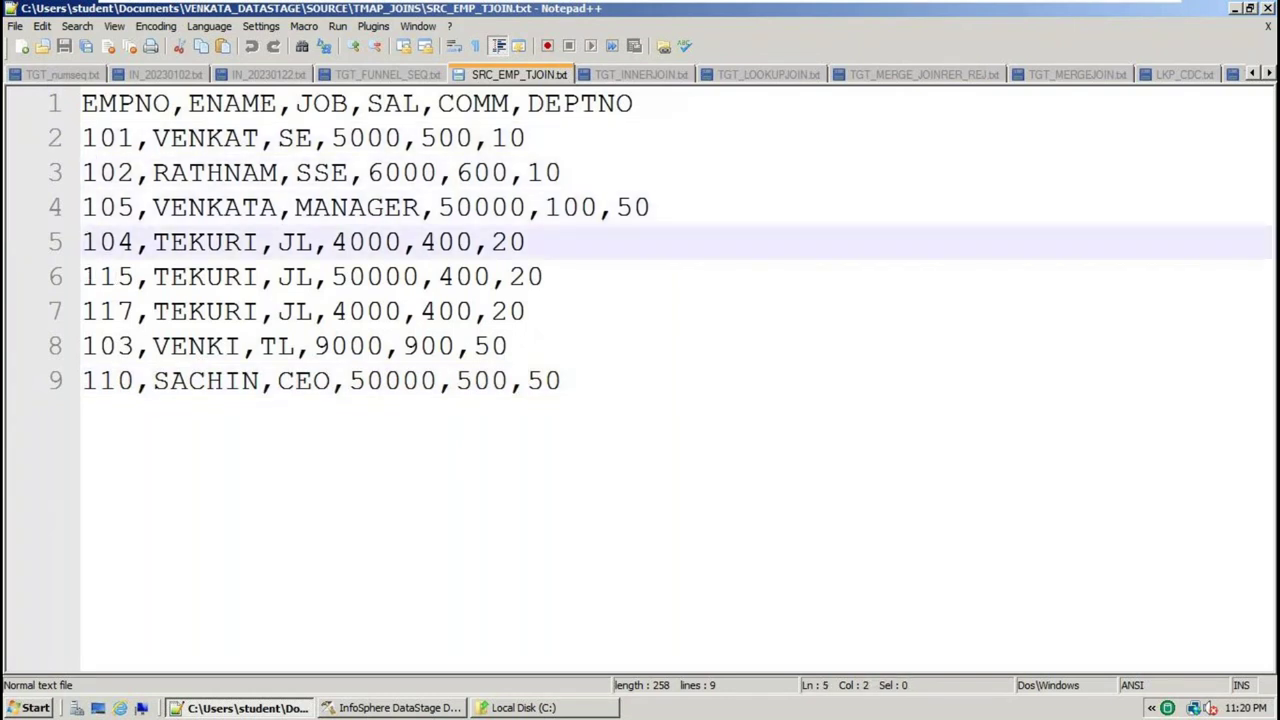
pyautogui.click(93, 312)
pyautogui.click(87, 346)
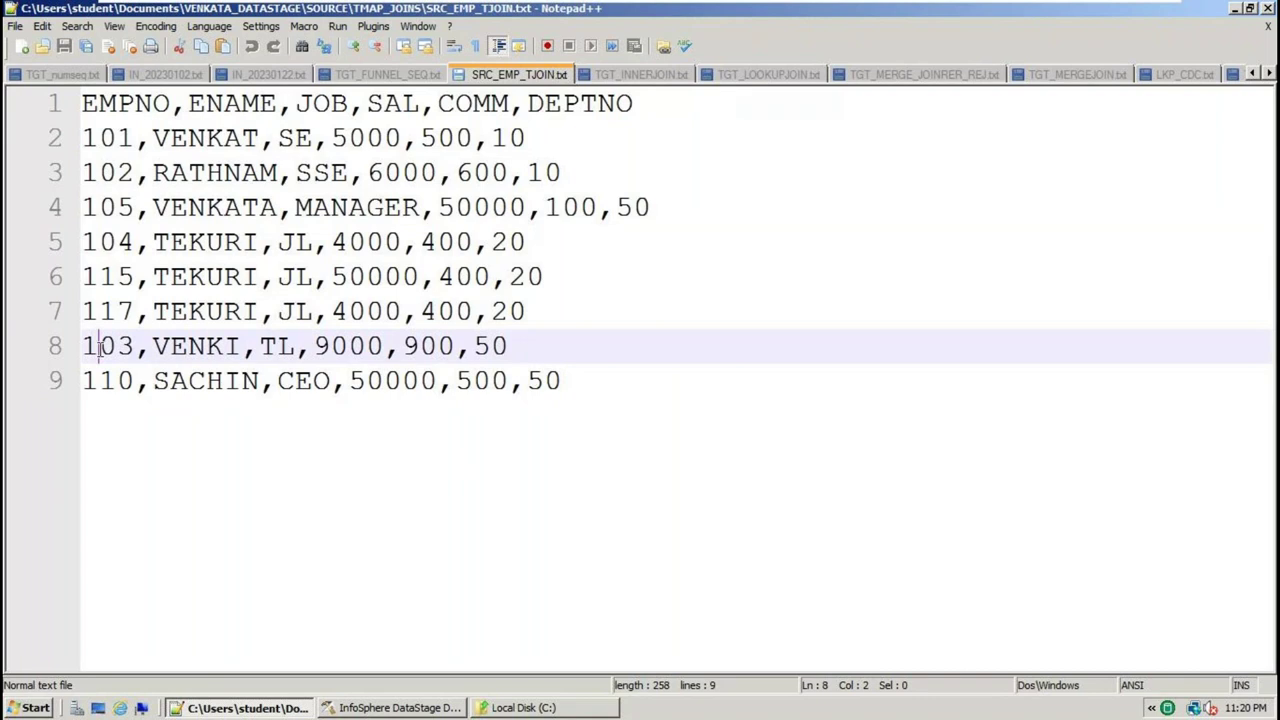
pyautogui.click(89, 380)
pyautogui.moveTo(634, 406); pyautogui.dragTo(296, 276)
pyautogui.moveTo(108, 196); pyautogui.dragTo(10, 118)
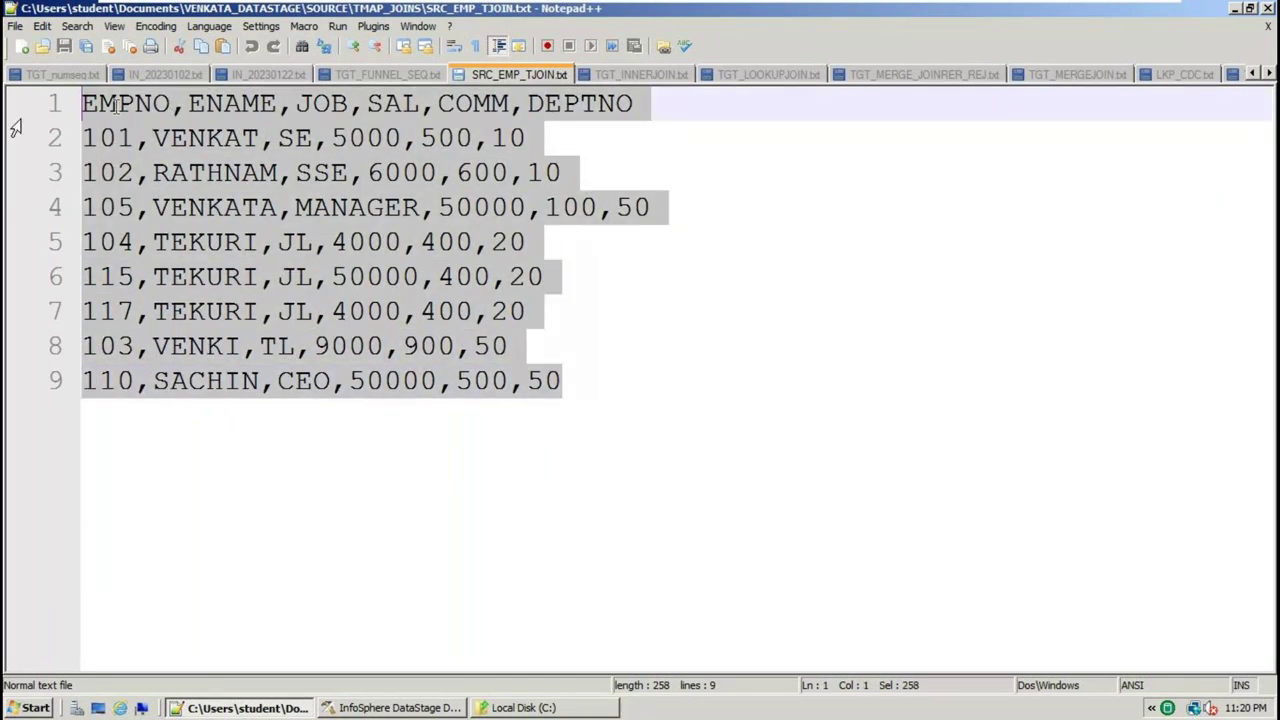
pyautogui.click(492, 104)
pyautogui.moveTo(645, 104); pyautogui.dragTo(24, 112)
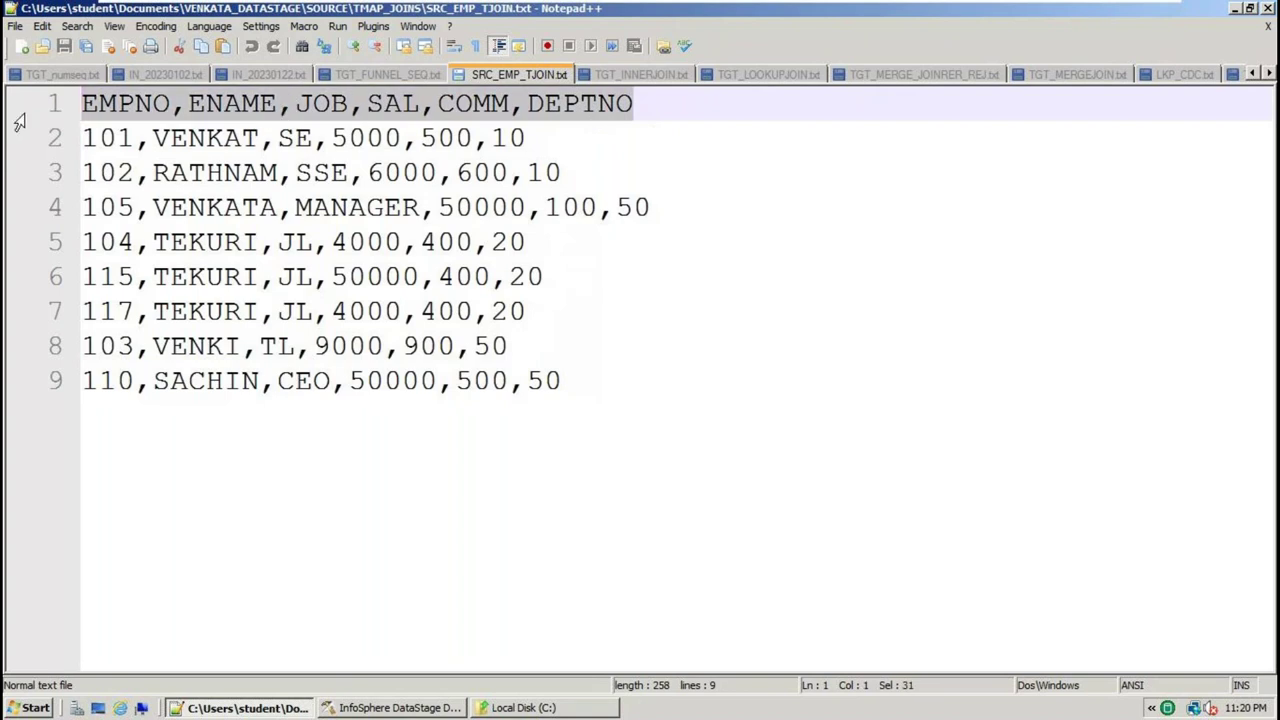
pyautogui.click(125, 104)
pyautogui.doubleClick(125, 104)
pyautogui.doubleClick(247, 107)
pyautogui.click(334, 104)
pyautogui.doubleClick(334, 104)
pyautogui.click(401, 100)
pyautogui.doubleClick(401, 102)
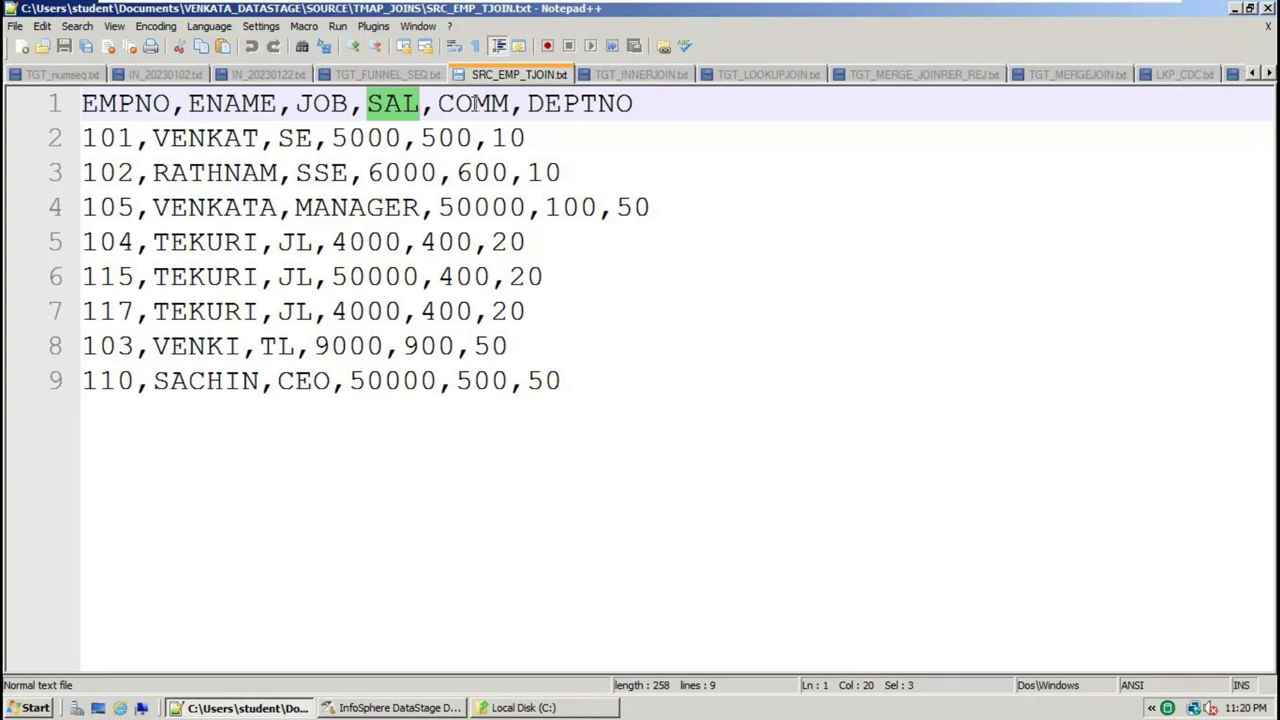
pyautogui.doubleClick(476, 106)
pyautogui.click(610, 106)
pyautogui.doubleClick(610, 106)
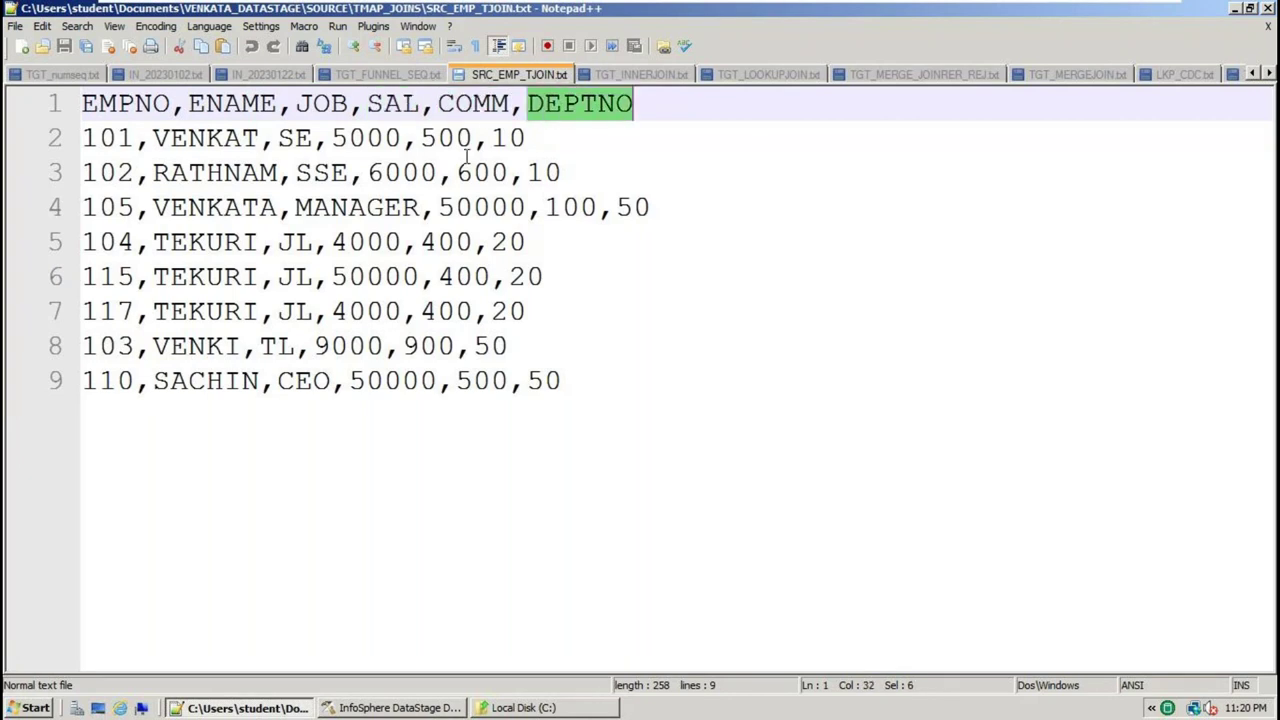
pyautogui.moveTo(648, 394); pyautogui.dragTo(8, 122)
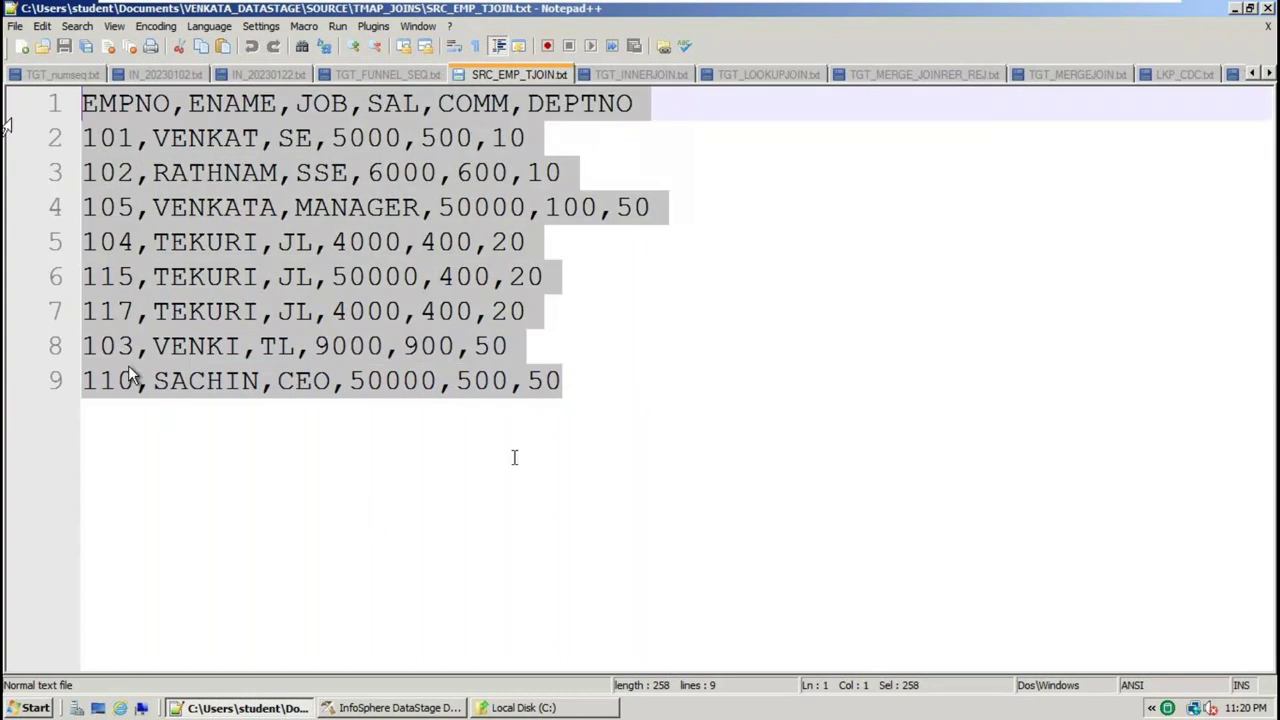
pyautogui.hotkey('ctrl', 'End')
pyautogui.moveTo(562, 382); pyautogui.dragTo(8, 117)
# Copy the employee data into a new file, new 3, and add READ below it
pyautogui.hotkey('ctrl', 'c')
pyautogui.hotkey('ctrl', 'n')
pyautogui.hotkey('ctrl', 'v')
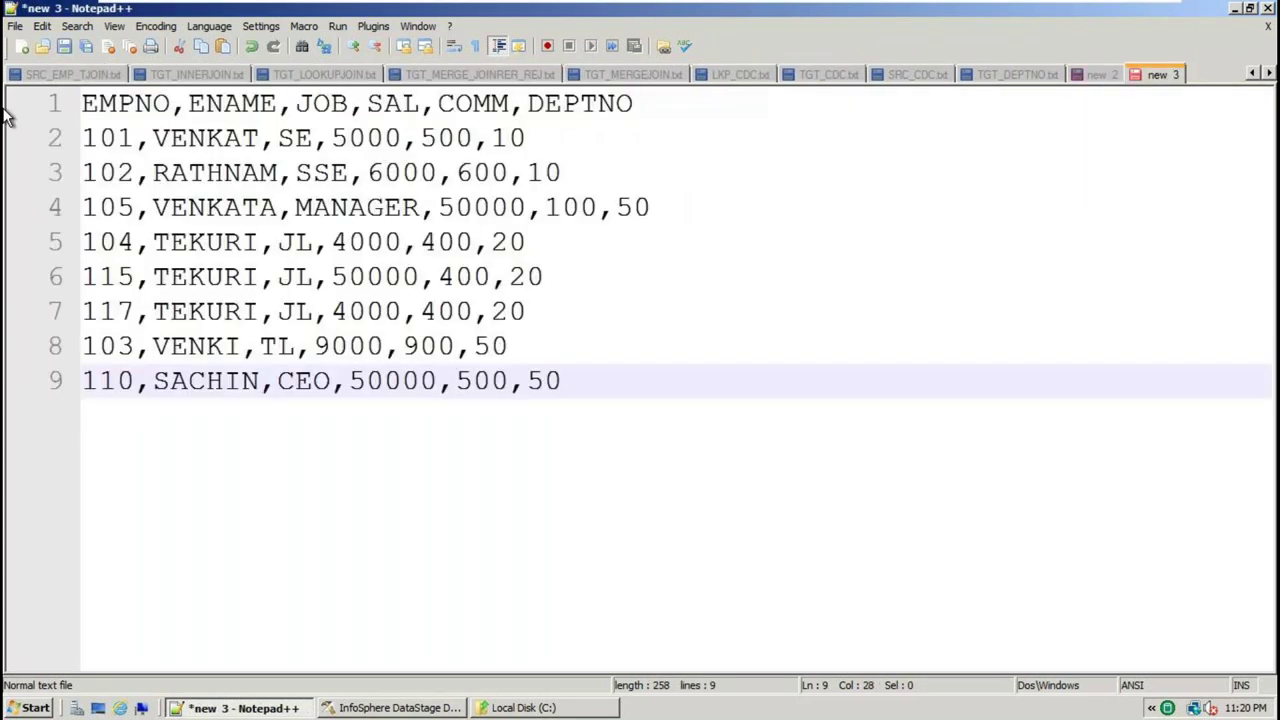
pyautogui.press('Return')
pyautogui.write('READ')
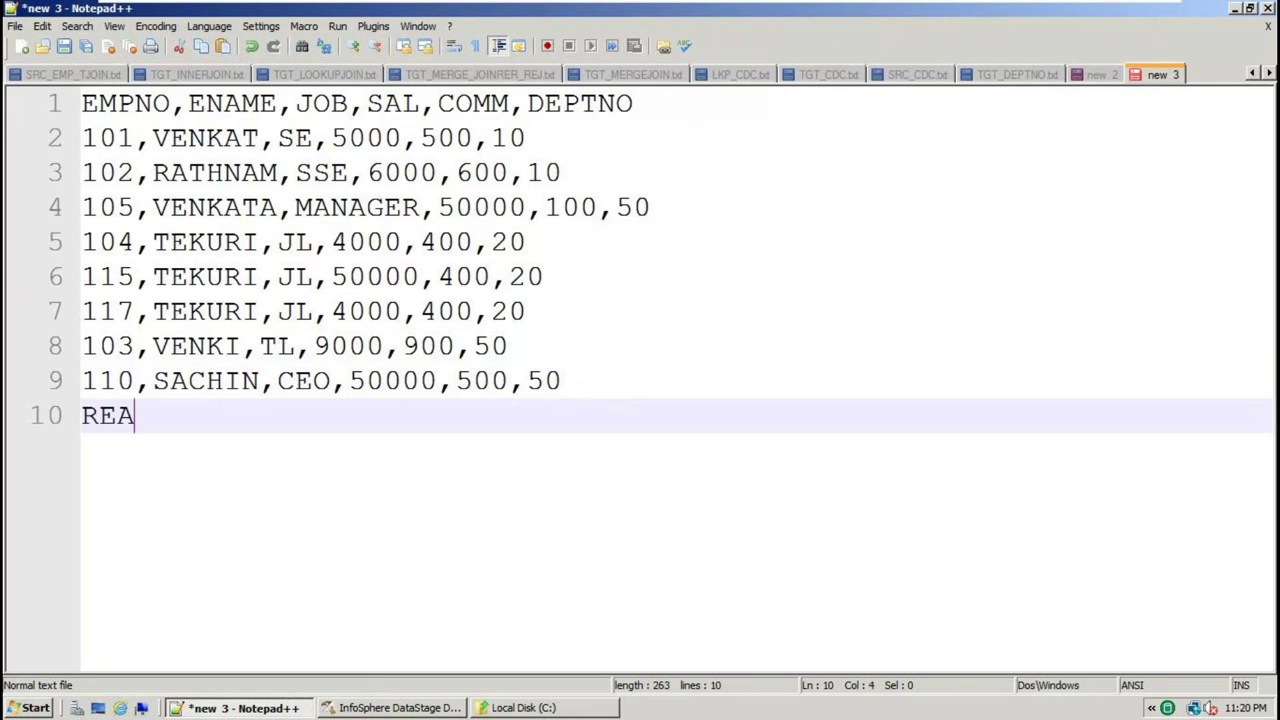
pyautogui.press('Return')
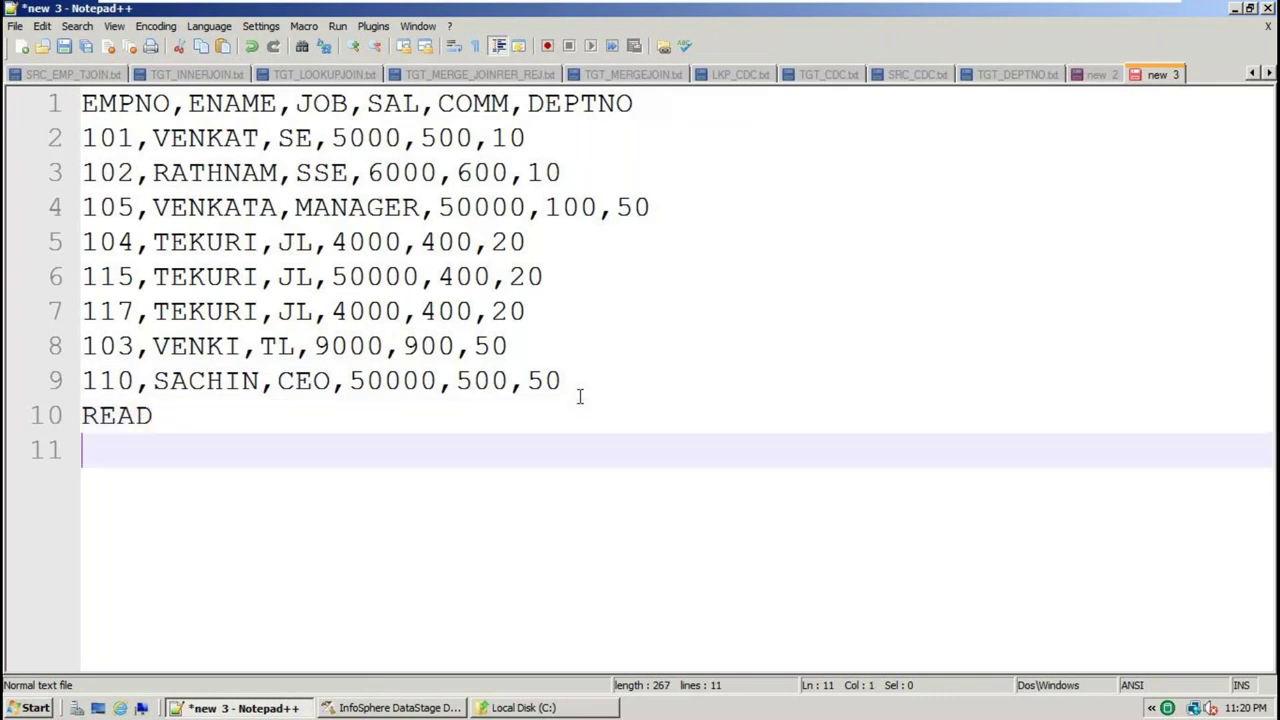
pyautogui.press('Return')
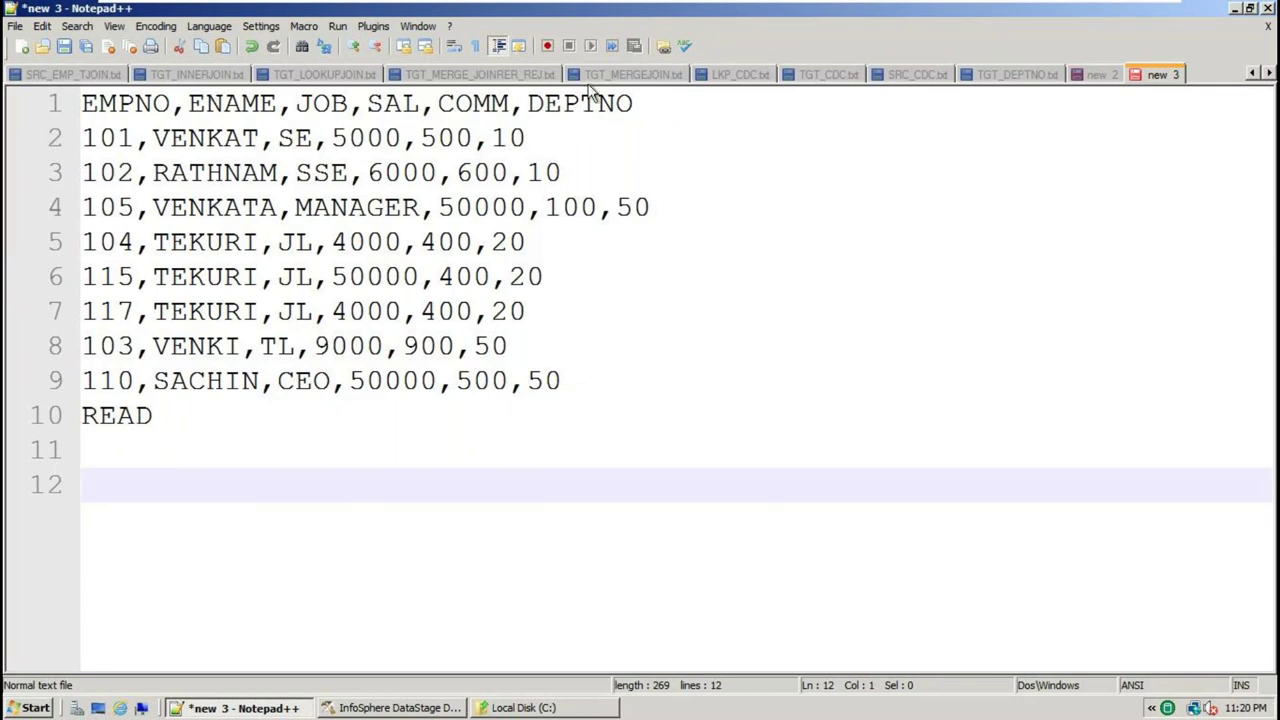
# Look through the SRC_EMP_TJOIN.txt and TGT_INNERJOIN.txt tabs, then return below READ in new 3
pyautogui.click(1253, 75)
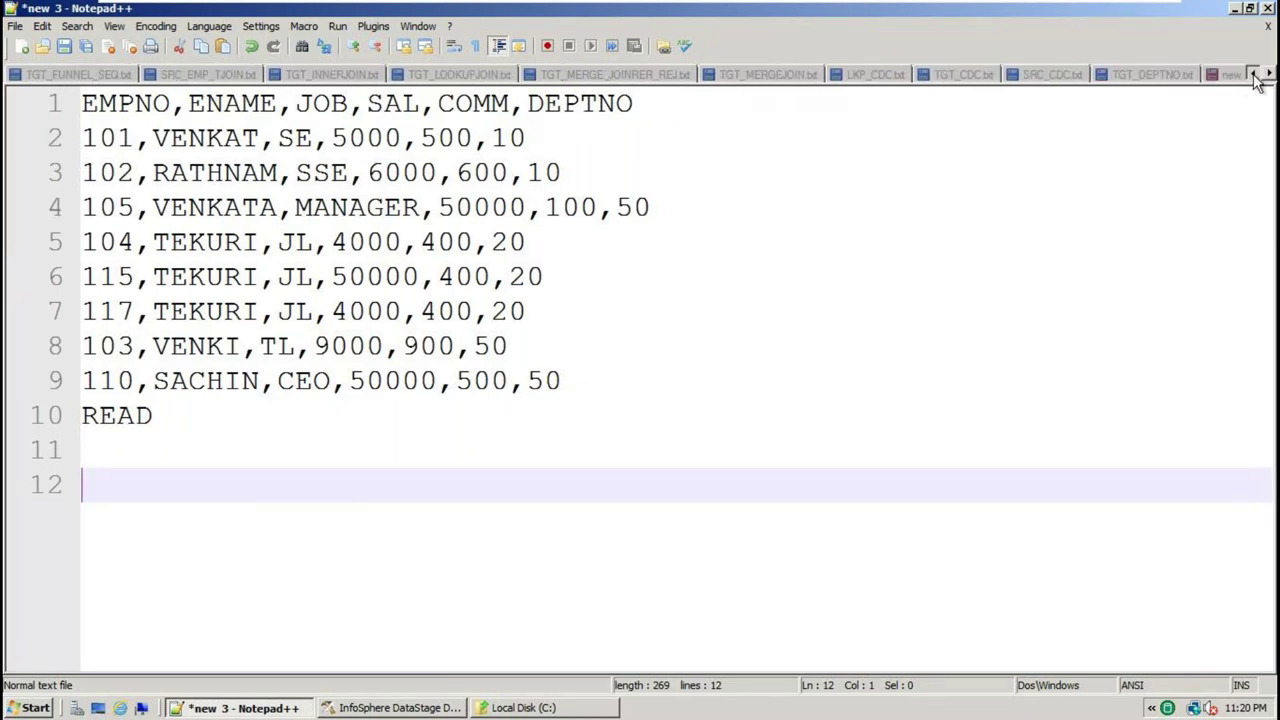
pyautogui.click(1253, 75)
pyautogui.click(293, 72)
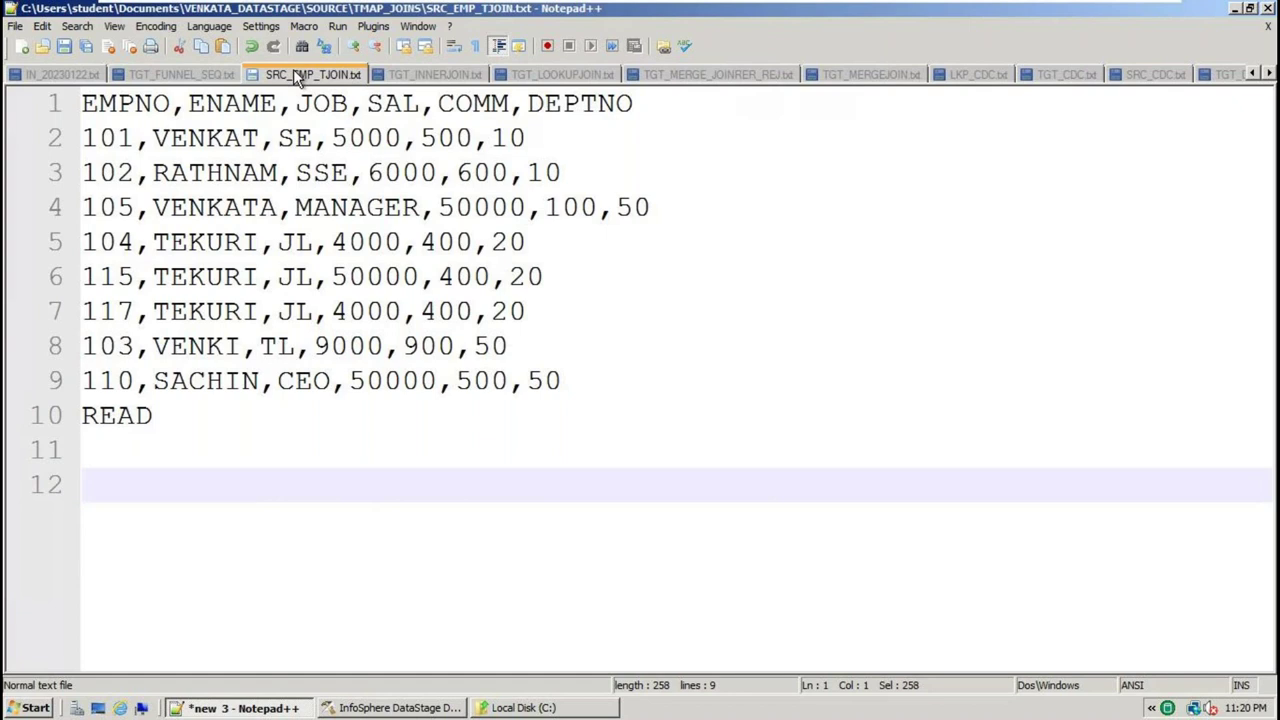
pyautogui.hotkey('ctrl', 'a')
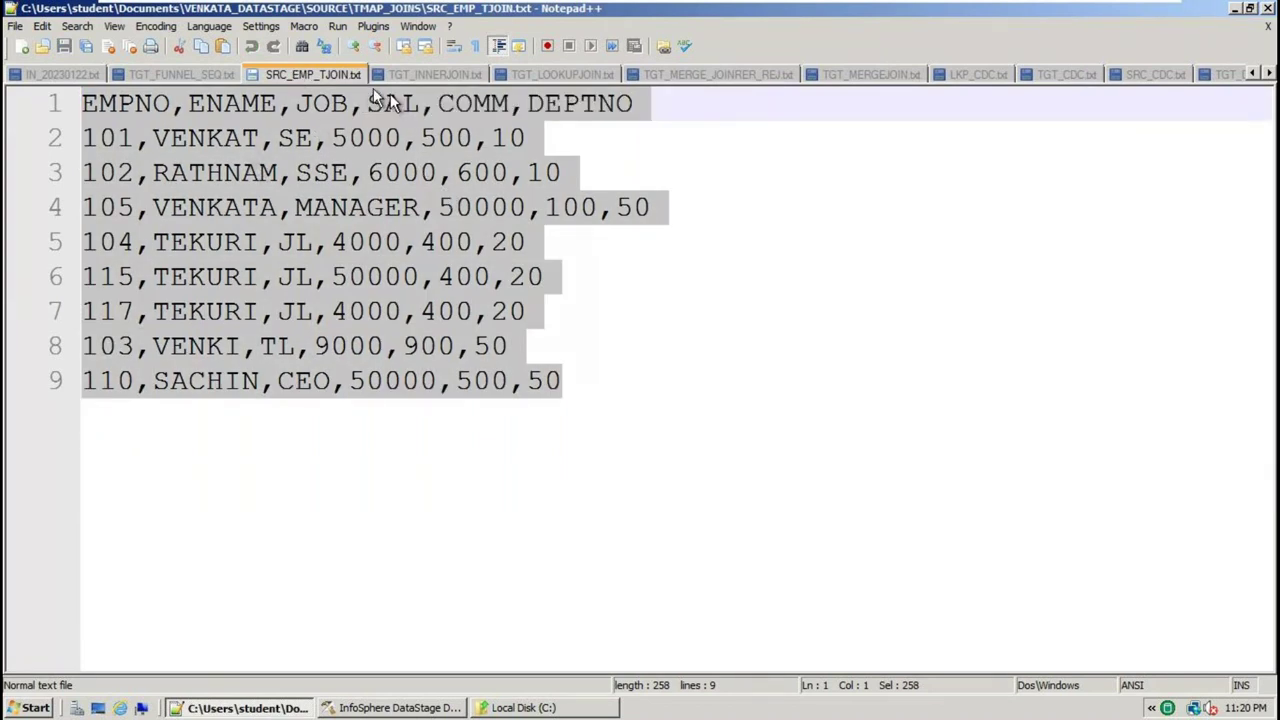
pyautogui.click(437, 76)
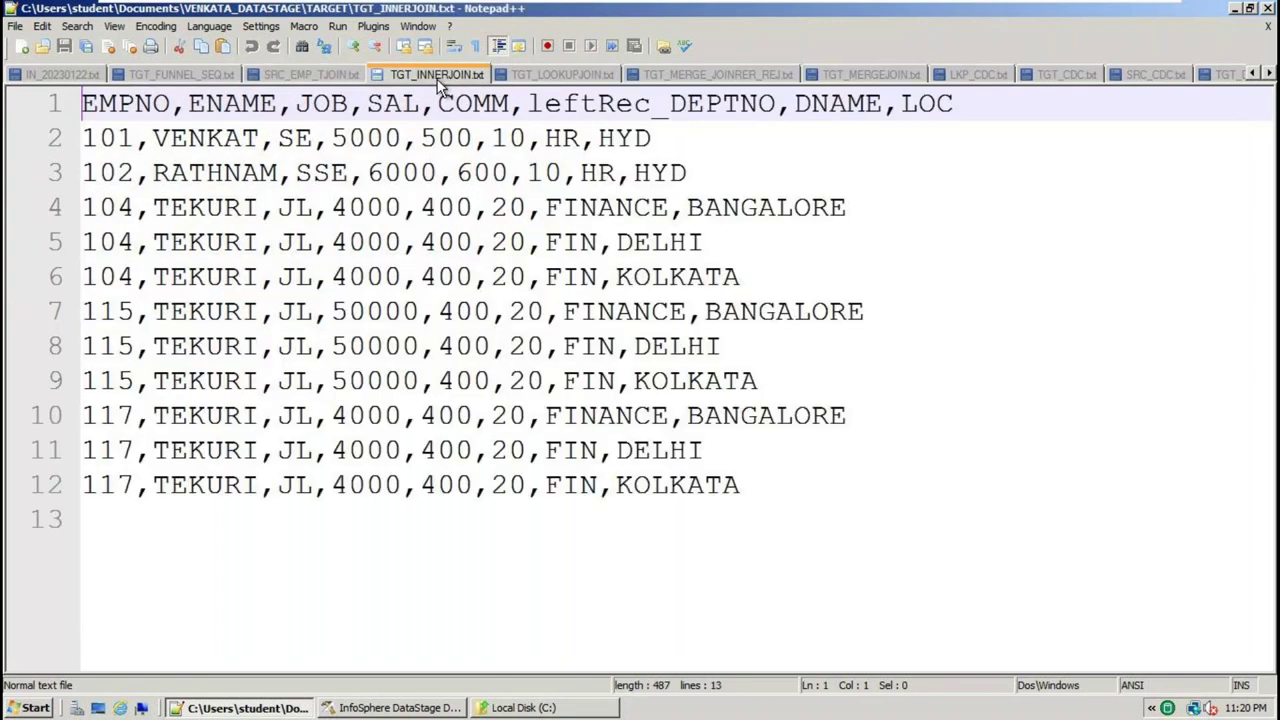
pyautogui.rightClick(440, 75)
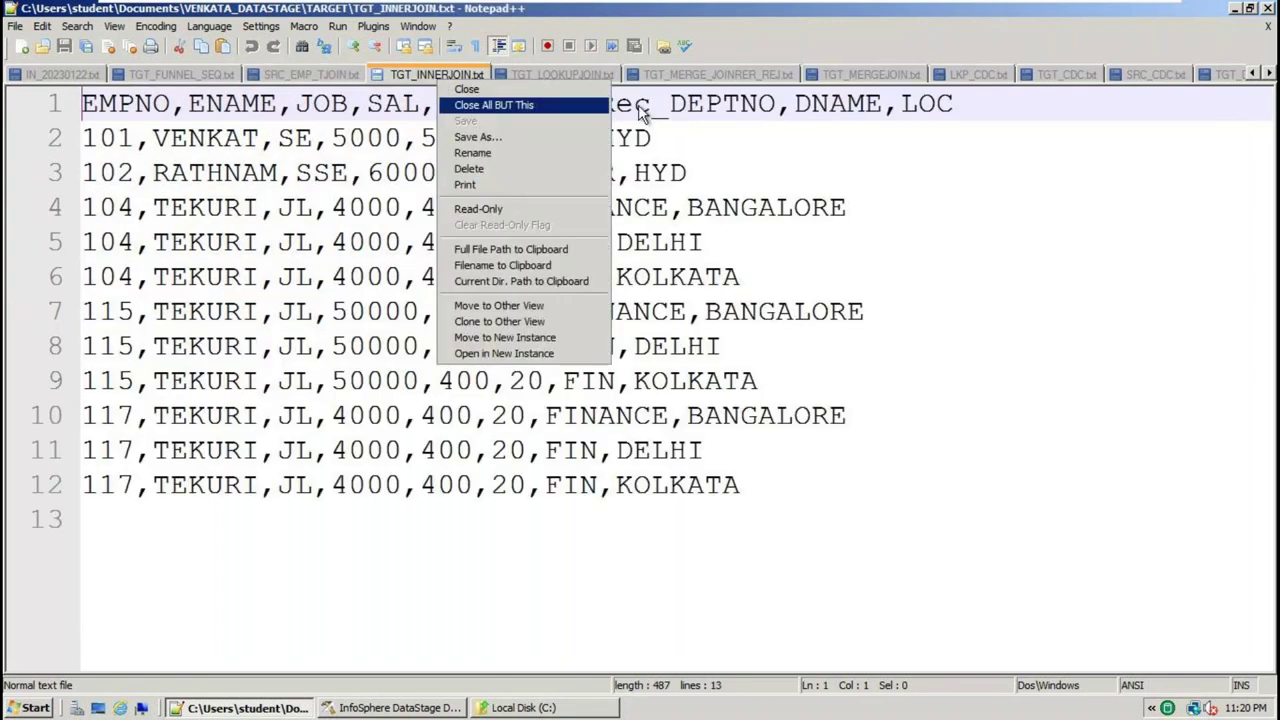
pyautogui.click(1134, 196)
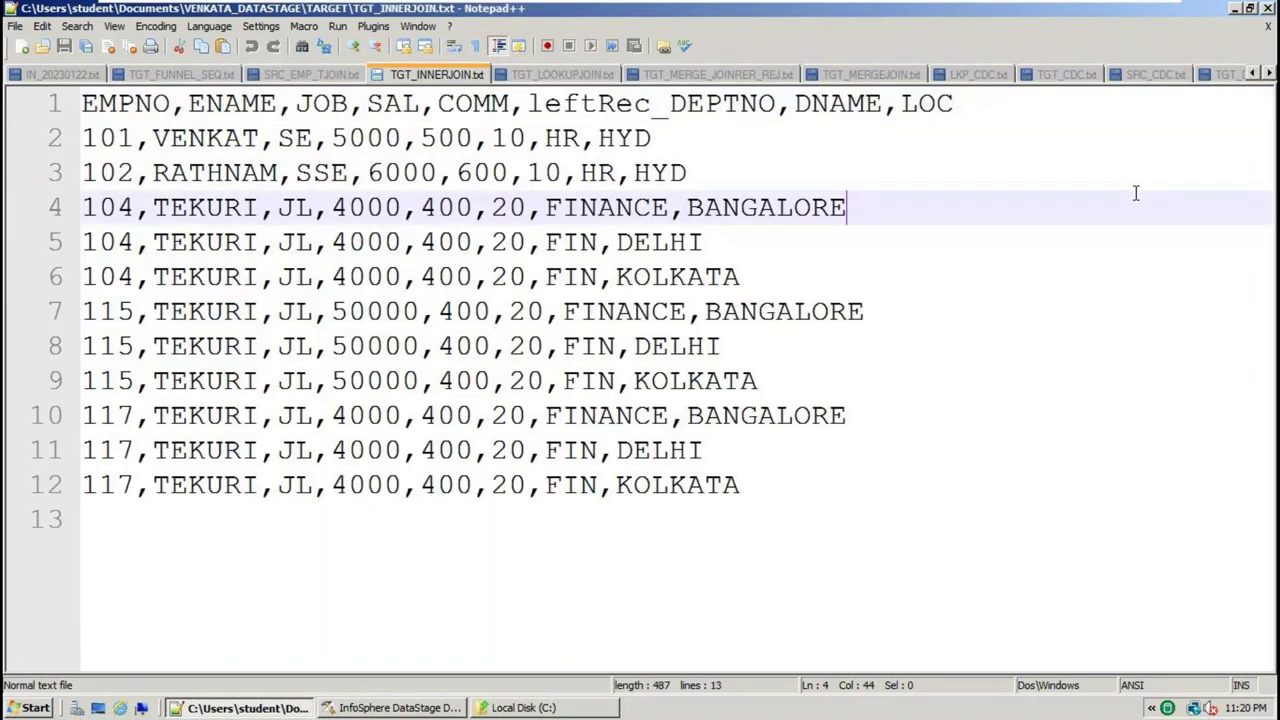
pyautogui.click(1268, 74)
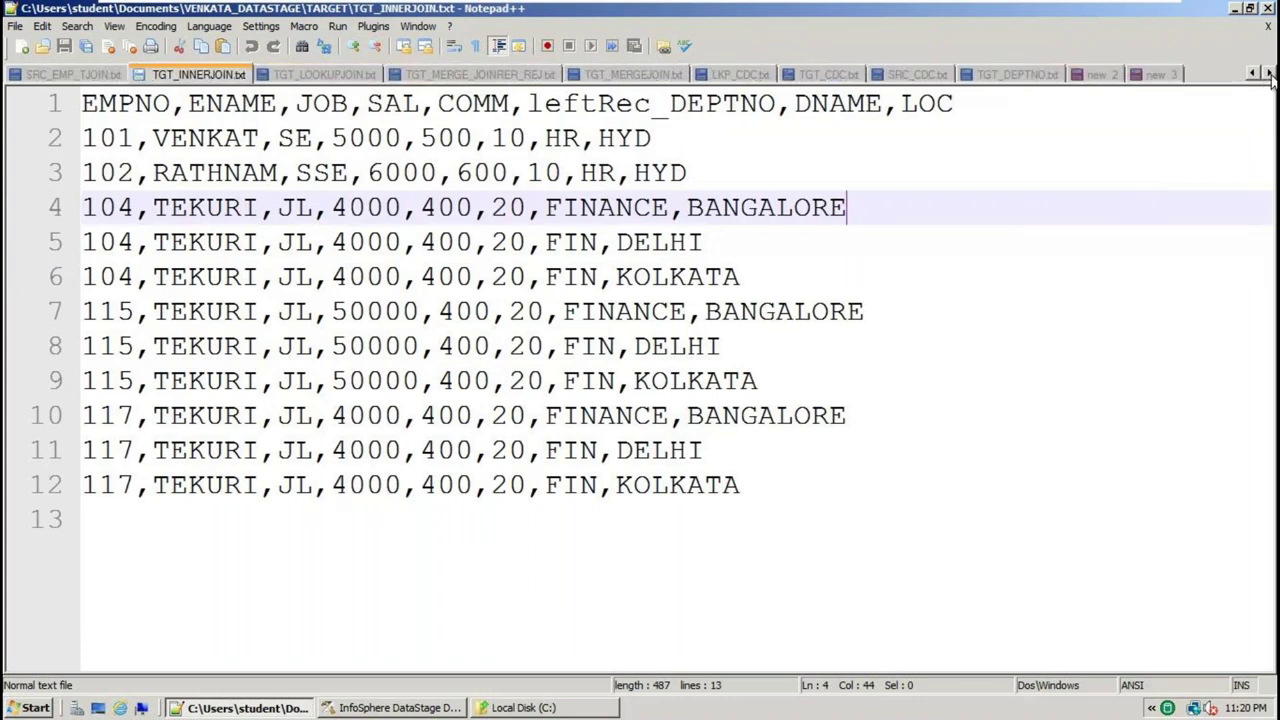
pyautogui.click(1150, 75)
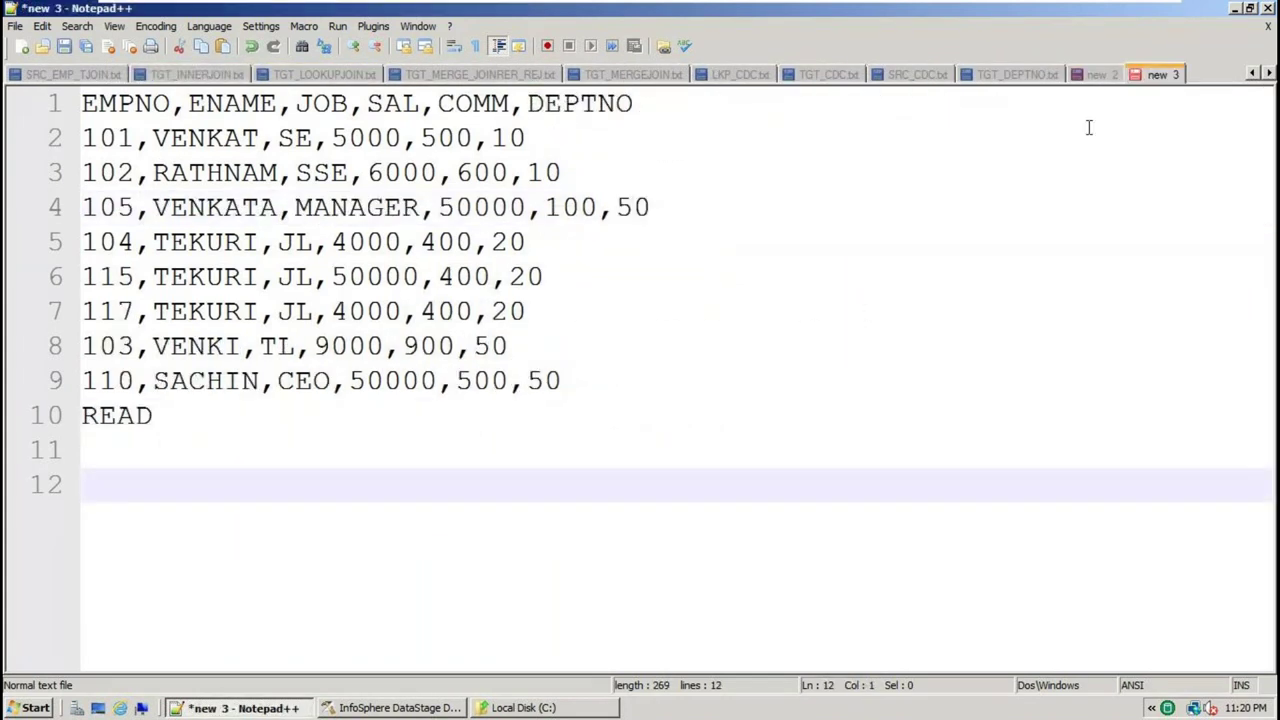
pyautogui.click(211, 420)
pyautogui.press('Return')
pyautogui.press('Return')
pyautogui.press('Return')
# Add an 'ANOTHER TXT' note and extend READ to 'READ TXT'
pyautogui.write('ANOTHER TXT')
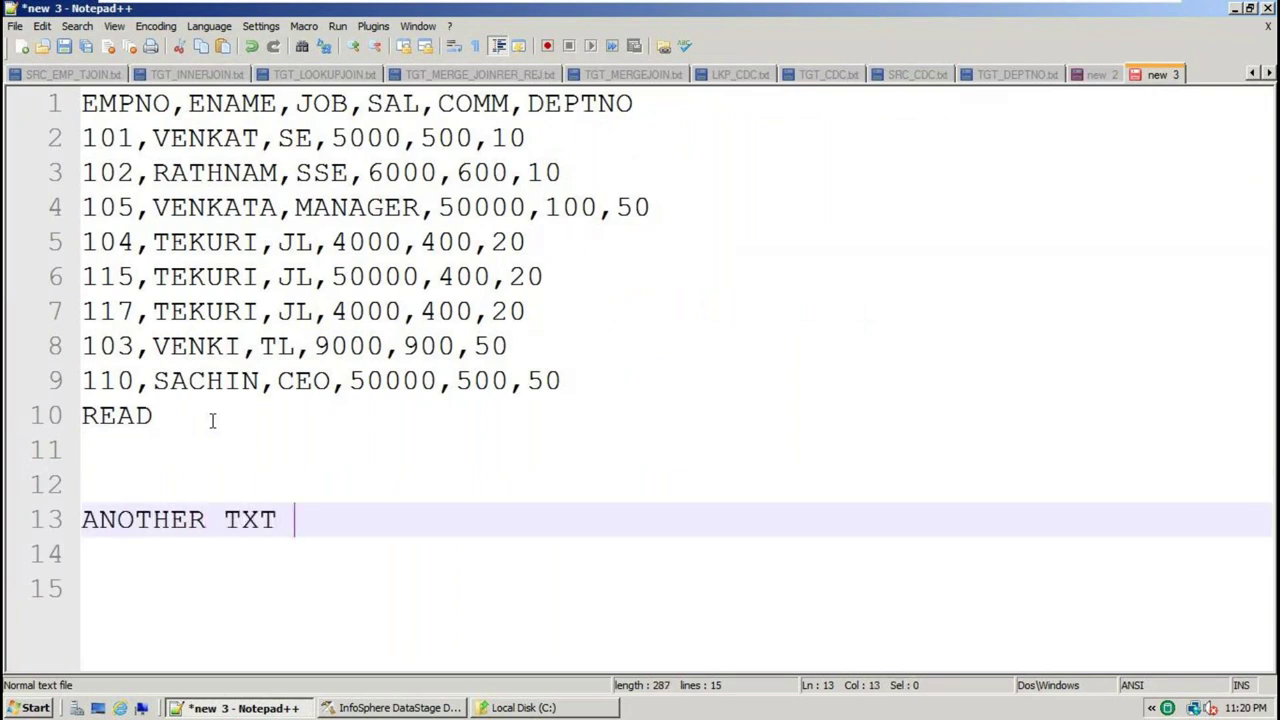
pyautogui.click(203, 418)
pyautogui.write('TXT')
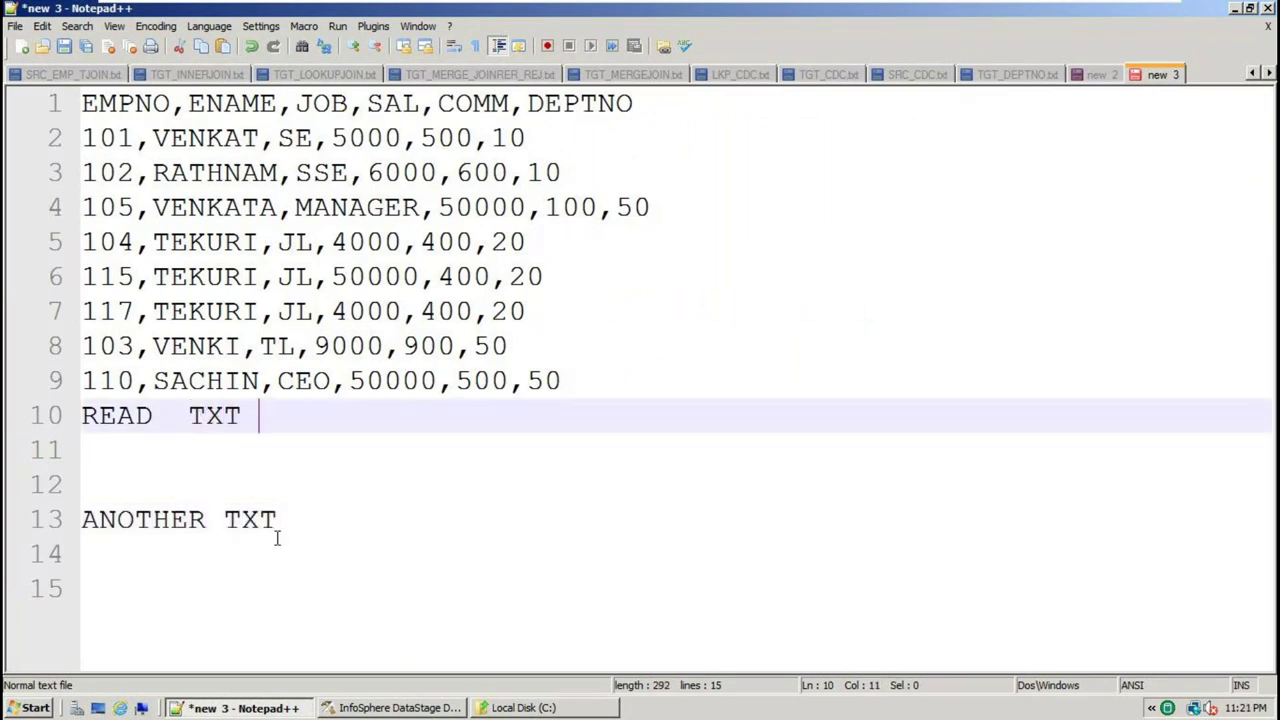
pyautogui.click(298, 519)
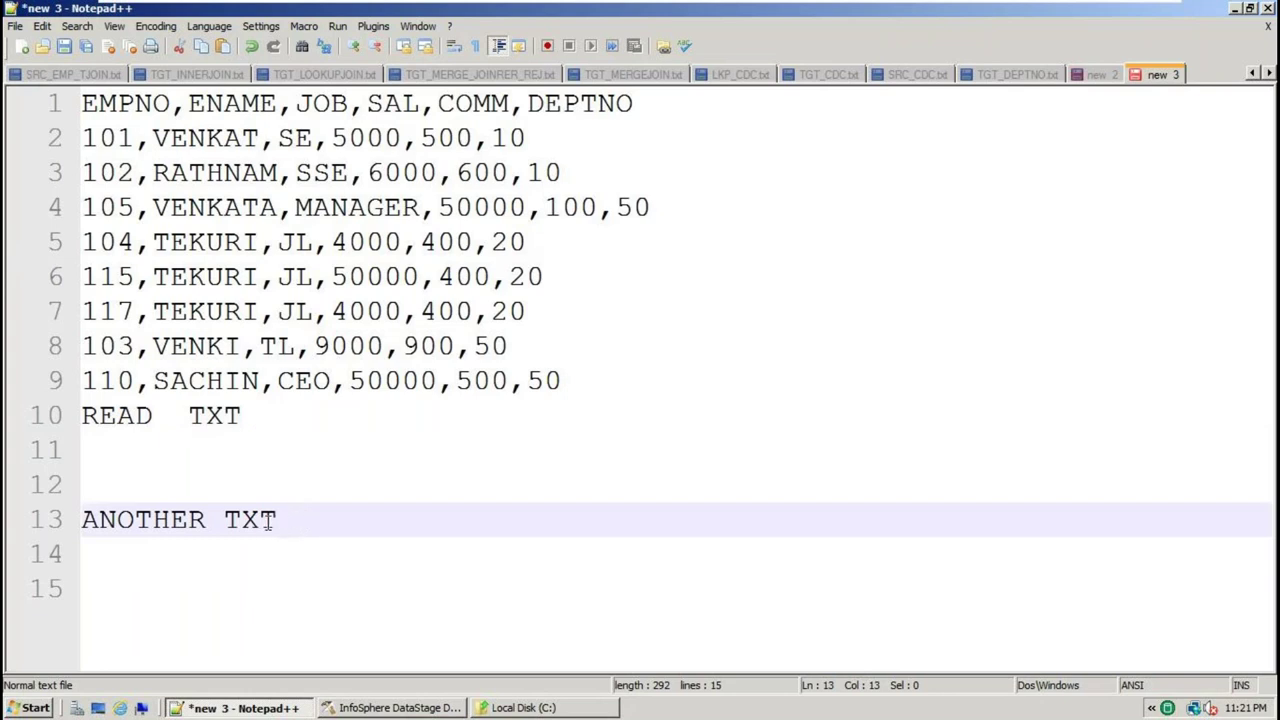
pyautogui.doubleClick(268, 522)
# Insert 'LOAD ONLY DEPTNO 10' between the notes and open a blank line above the data
pyautogui.click(171, 457)
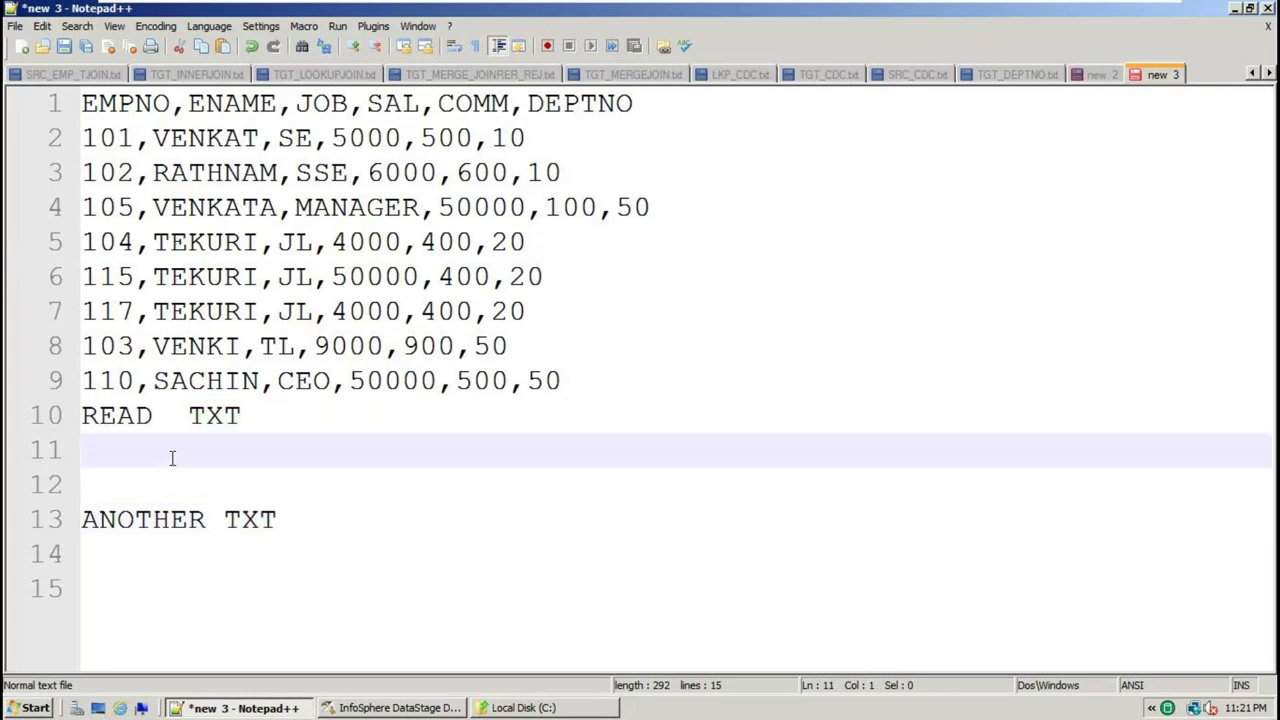
pyautogui.press('Return')
pyautogui.write('LOA')
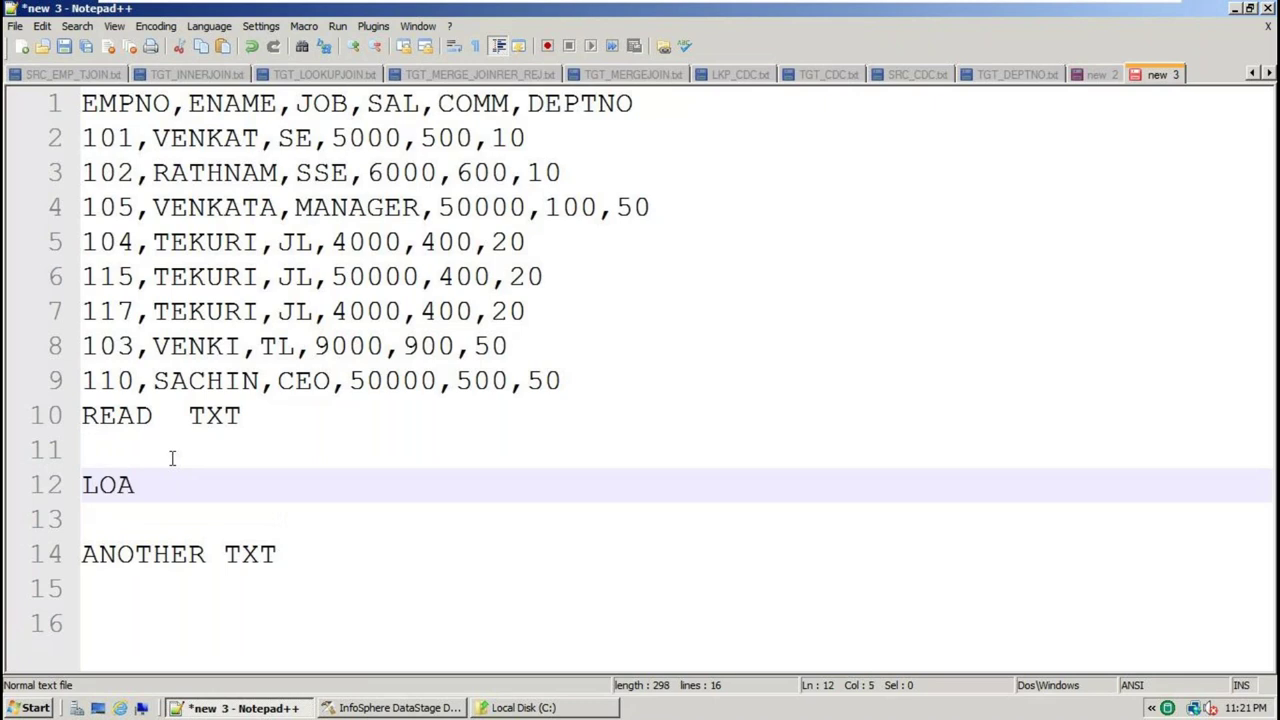
pyautogui.write('D ONLY DEPTN')
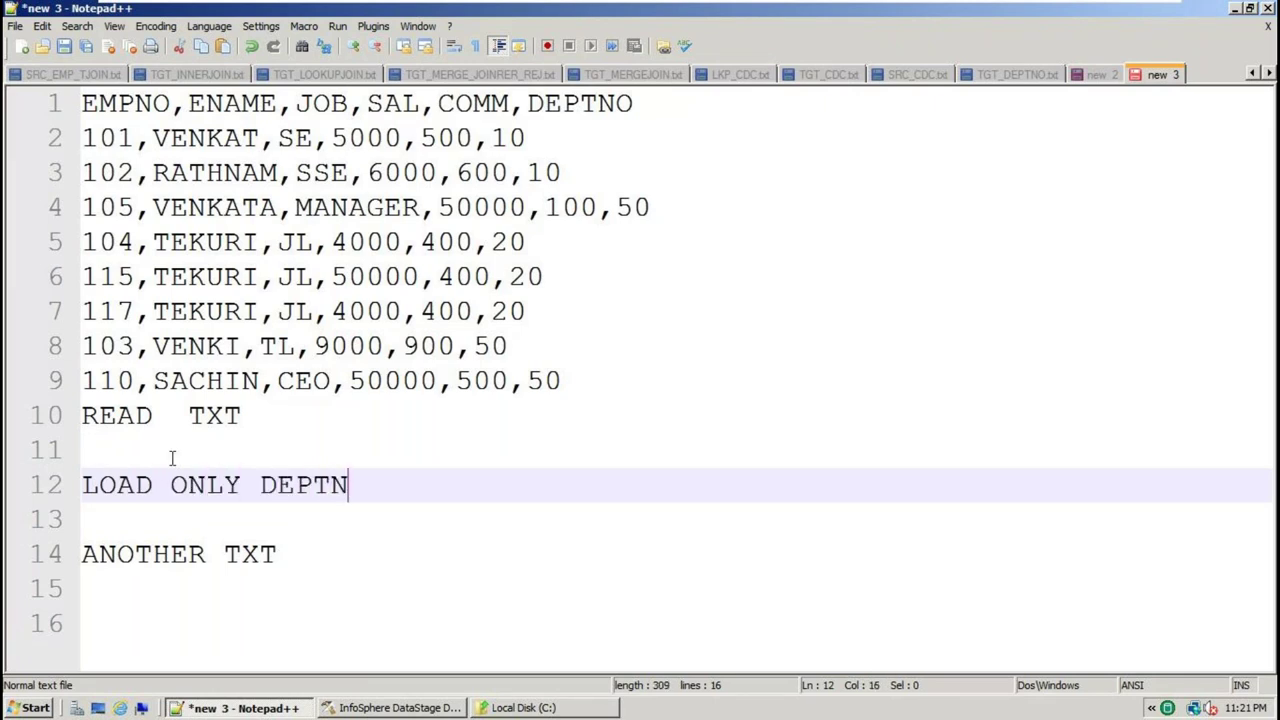
pyautogui.write('O 10')
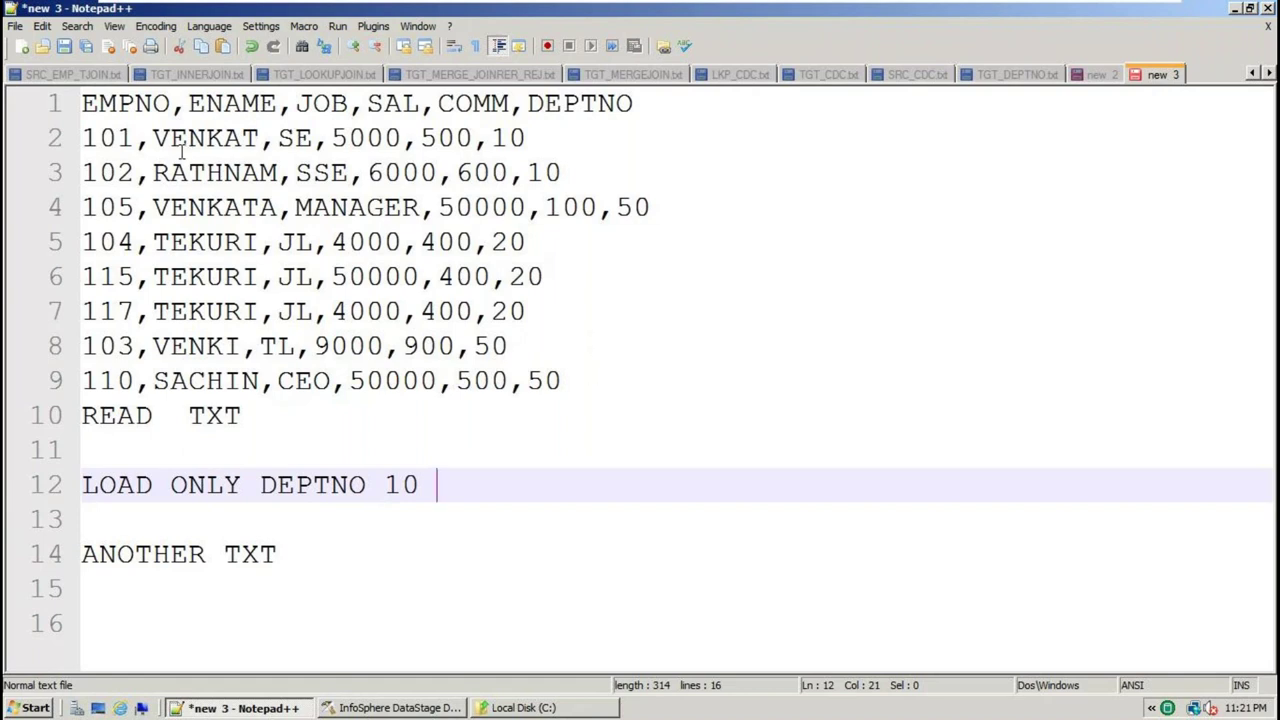
pyautogui.click(82, 103)
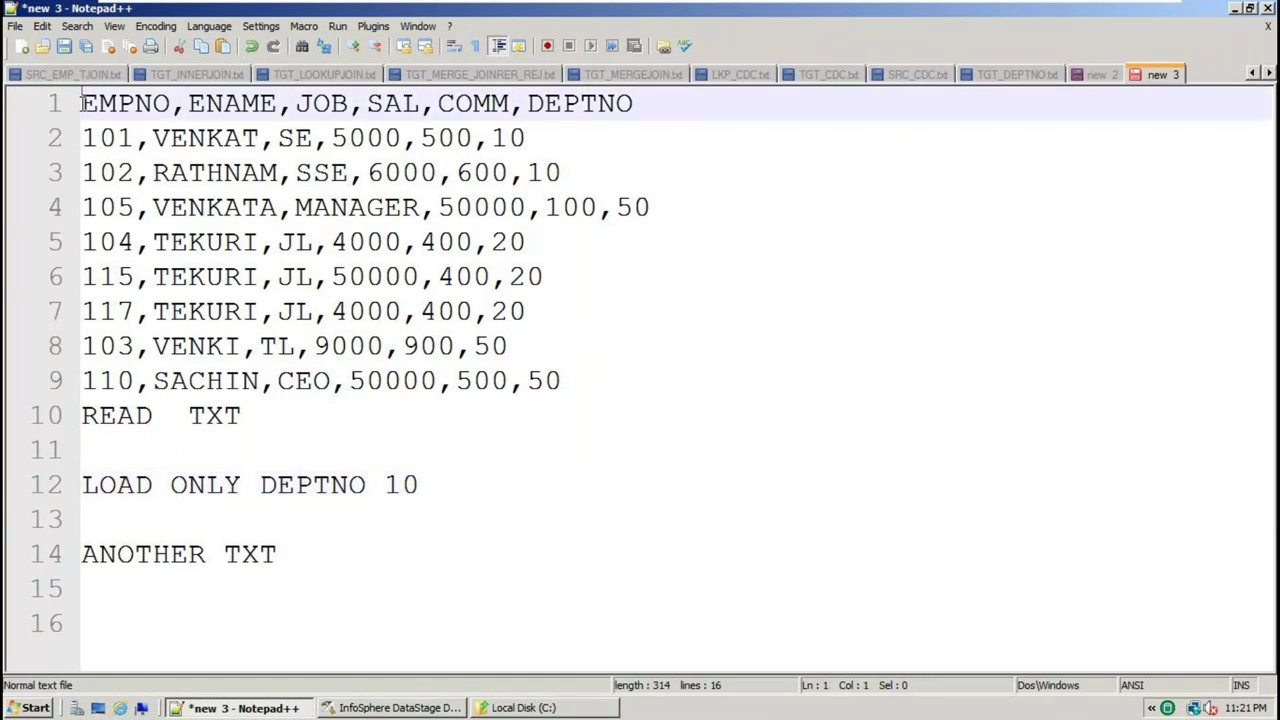
pyautogui.press('Return')
# Type the heading 'SOURCE READ TXT' above the employee data, fixing the typo
pyautogui.write('SOURCE')
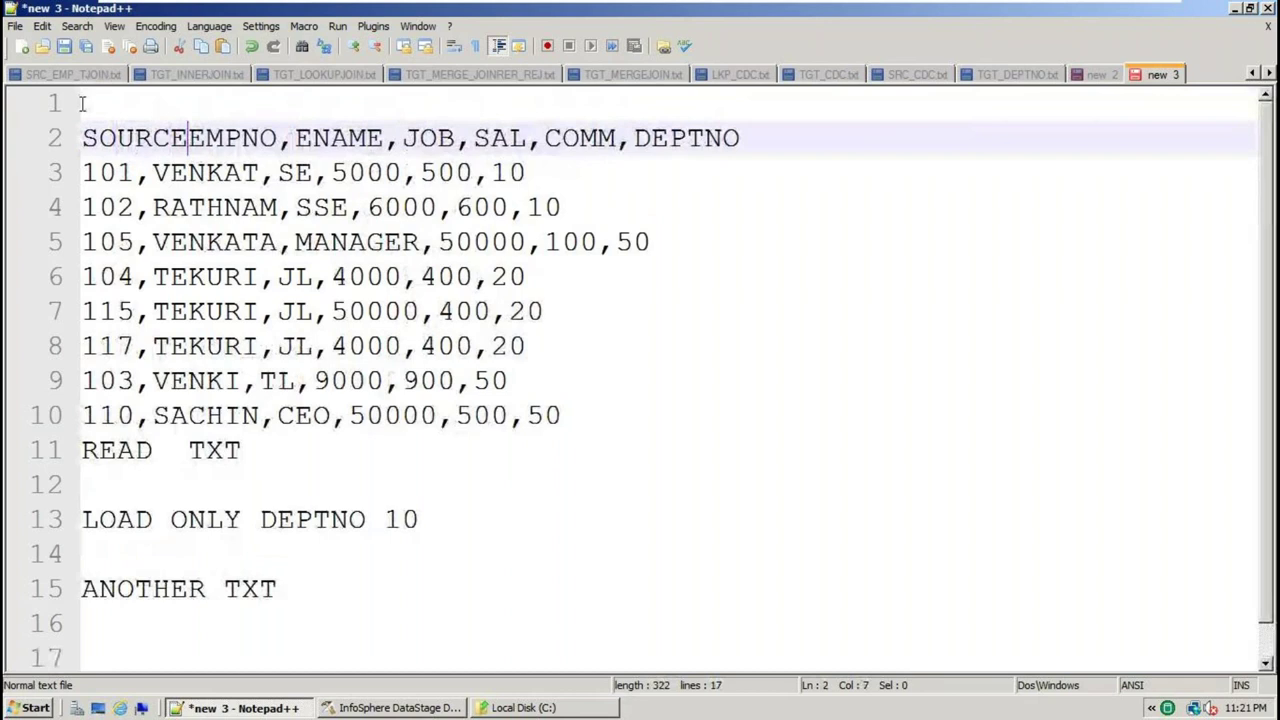
pyautogui.press('Return')
pyautogui.press('Return')
pyautogui.click(205, 137)
pyautogui.write('RC')
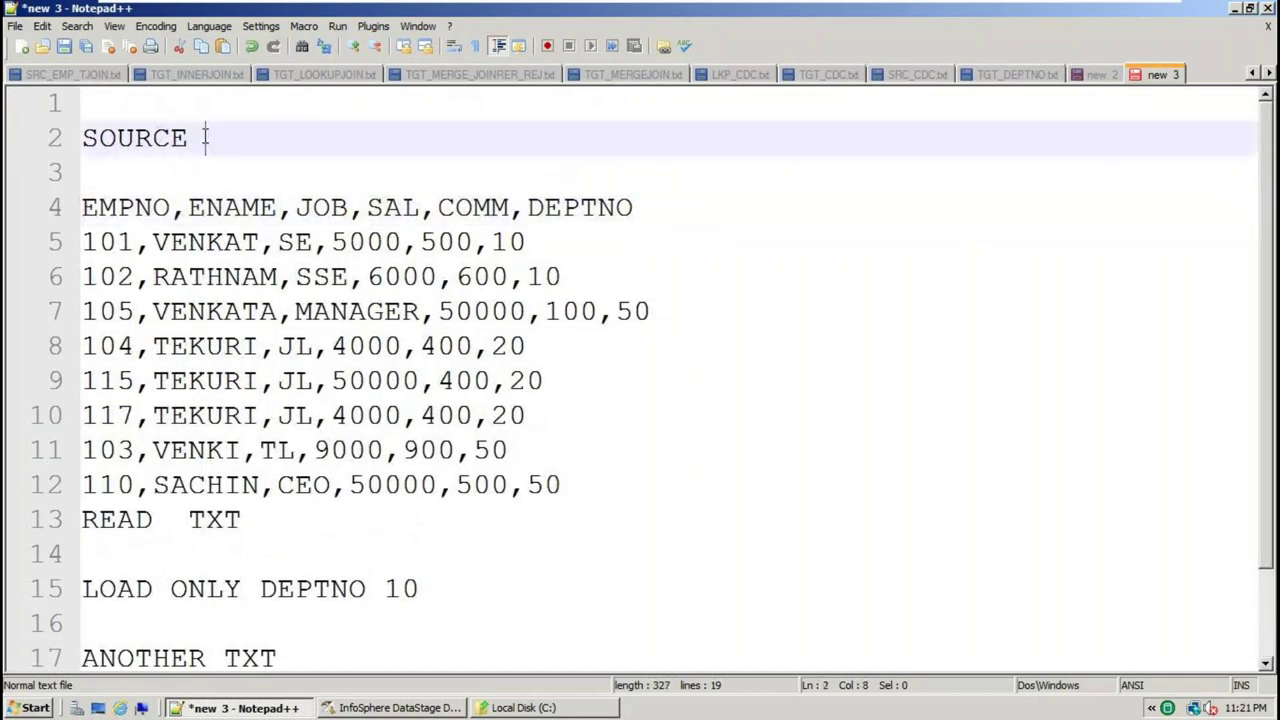
pyautogui.write('EAD T')
pyautogui.press('BackSpace')
pyautogui.write('THX')
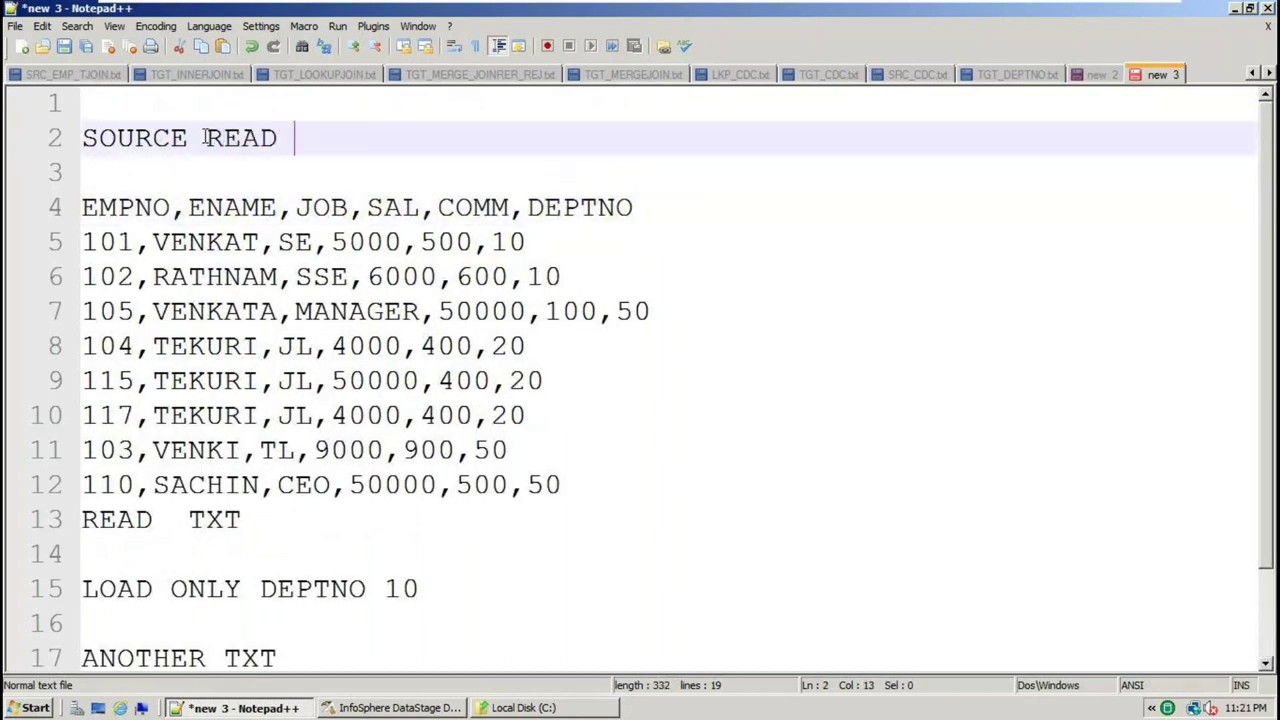
pyautogui.press('BackSpace')
pyautogui.press('BackSpace')
pyautogui.write('XT')
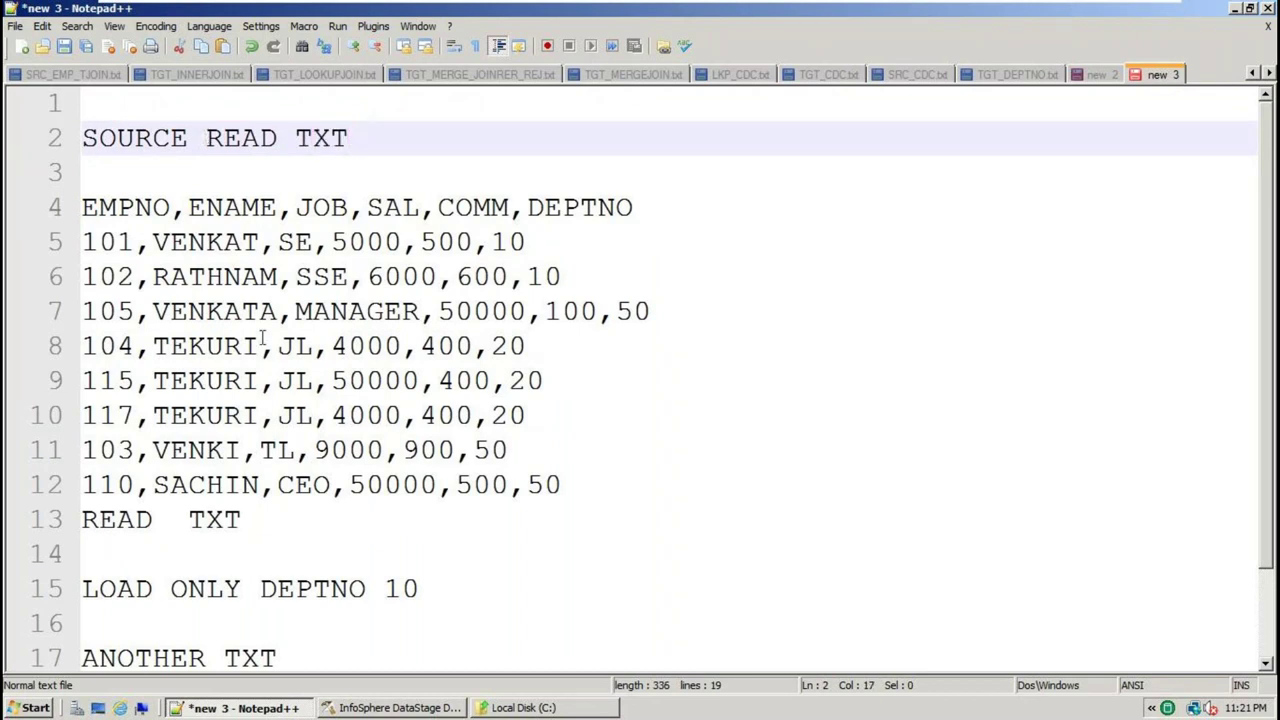
# Highlight LOAD, ONLY, DEPTNO, 10 and TXT in the notes to explain the filter condition
pyautogui.scroll(-1, 337, 436)
pyautogui.click(131, 484)
pyautogui.doubleClick(131, 484)
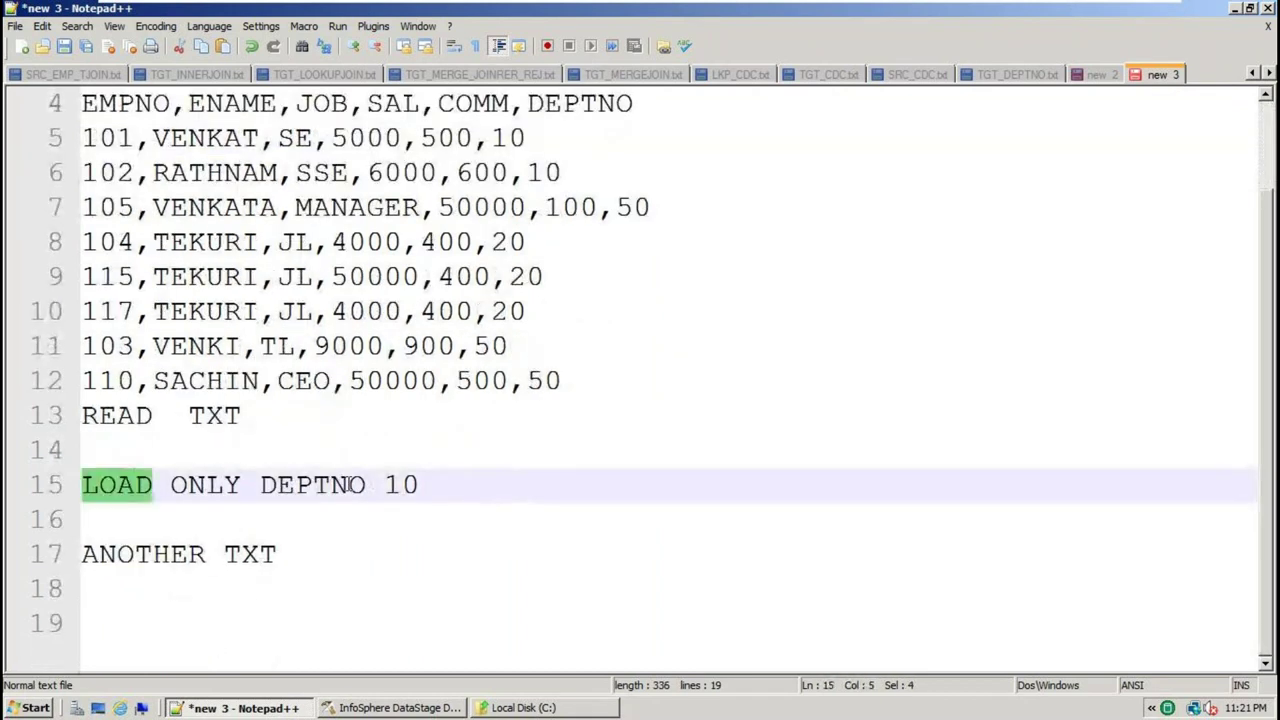
pyautogui.click(307, 556)
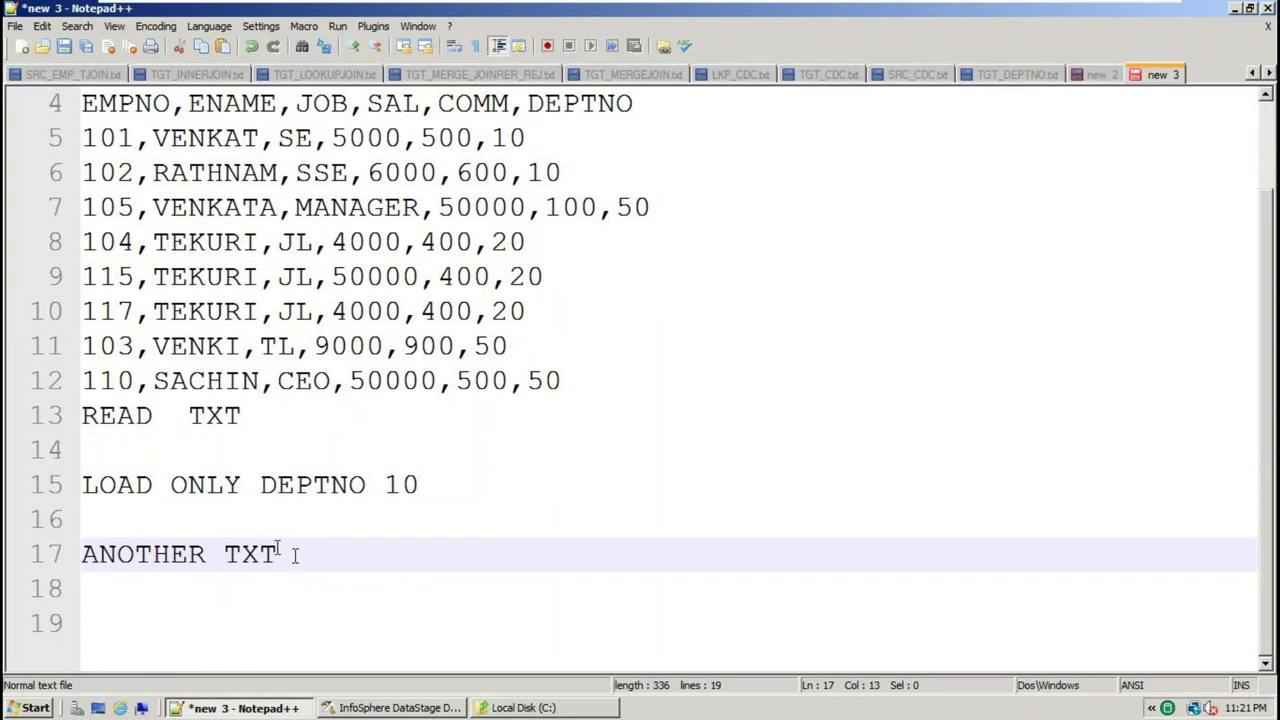
pyautogui.doubleClick(268, 556)
pyautogui.click(174, 484)
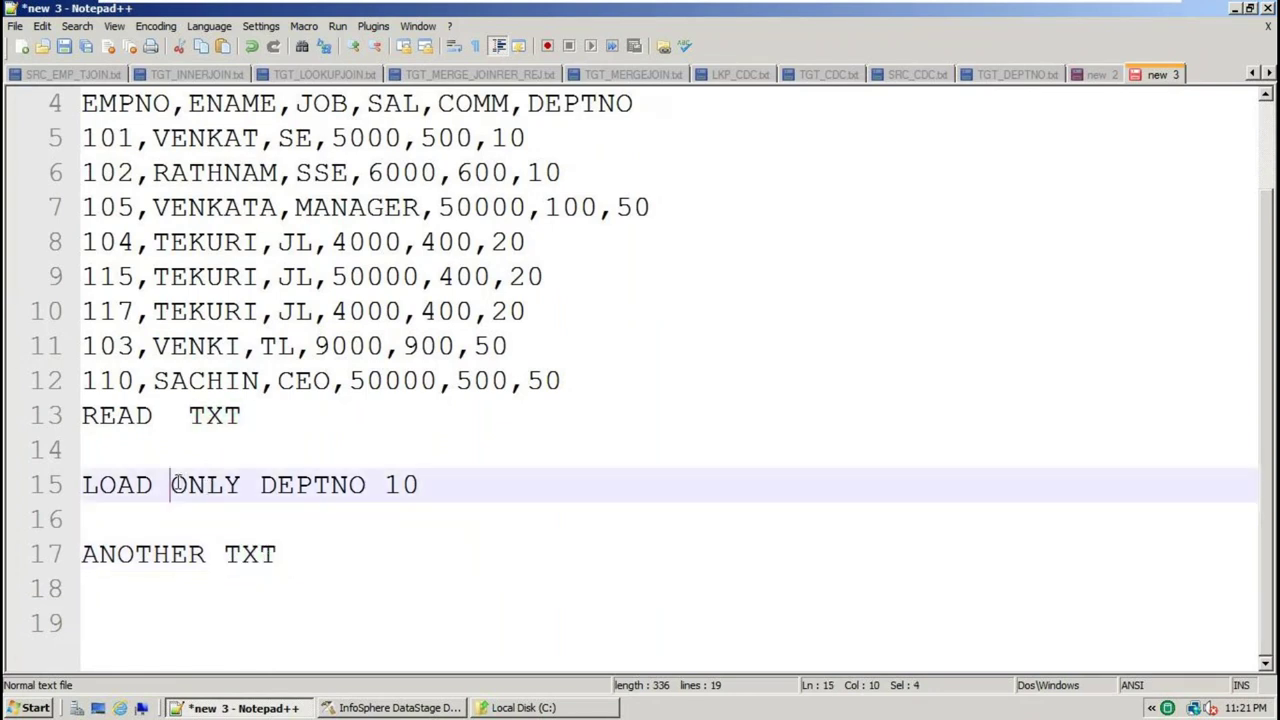
pyautogui.doubleClick(176, 484)
pyautogui.doubleClick(341, 484)
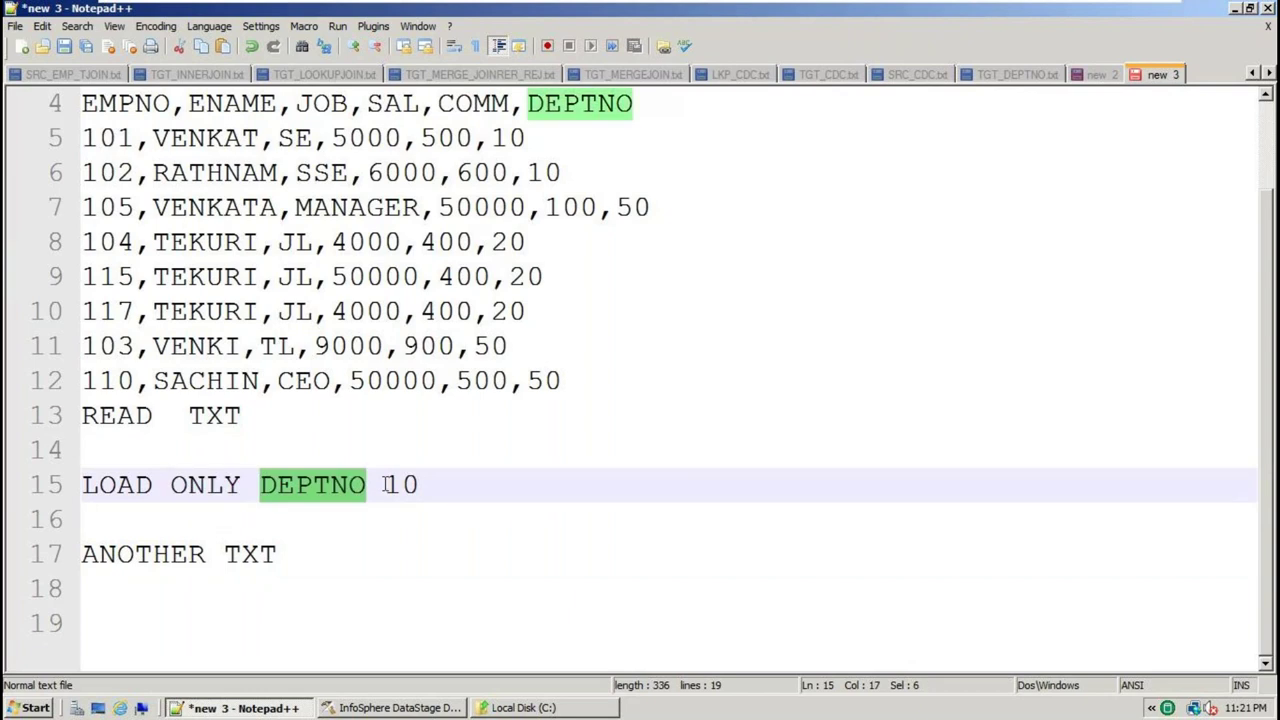
pyautogui.doubleClick(400, 485)
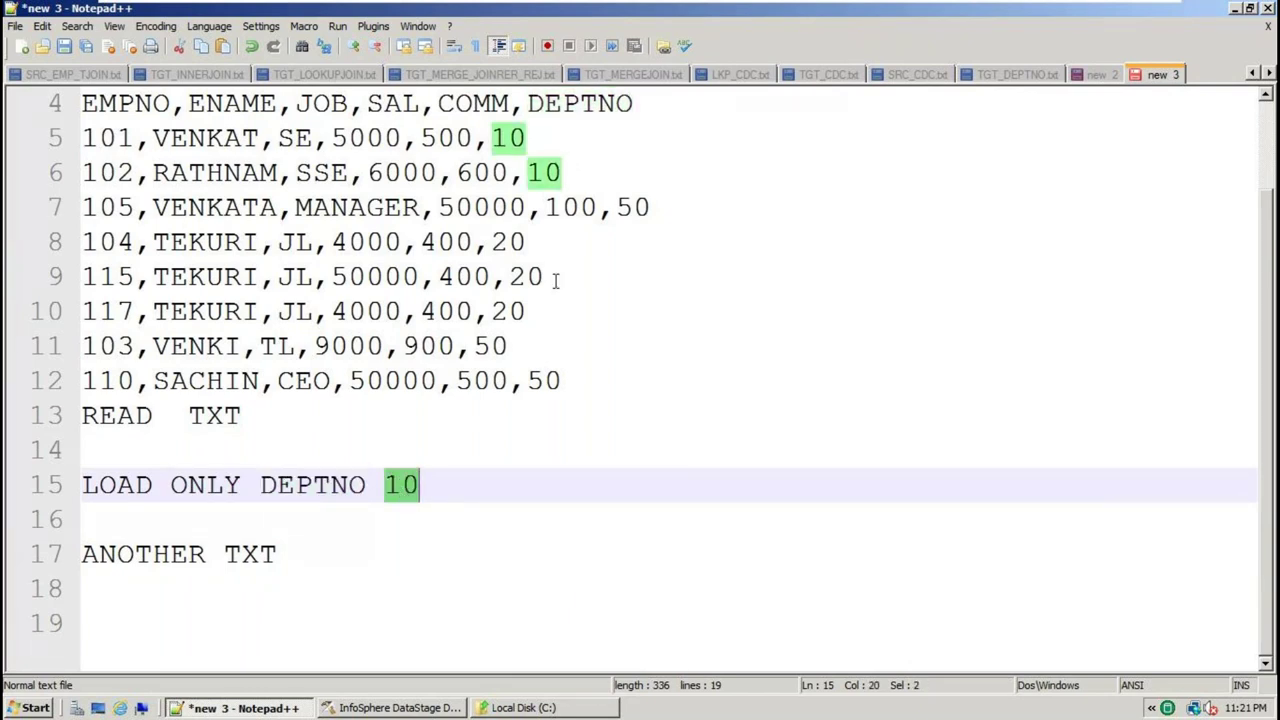
# Select the EMPNO…DEPTNO column header line
pyautogui.moveTo(600, 398); pyautogui.dragTo(100, 95)
pyautogui.click(645, 206)
pyautogui.moveTo(645, 206); pyautogui.dragTo(20, 172)
pyautogui.hotkey('ctrl', 'c')
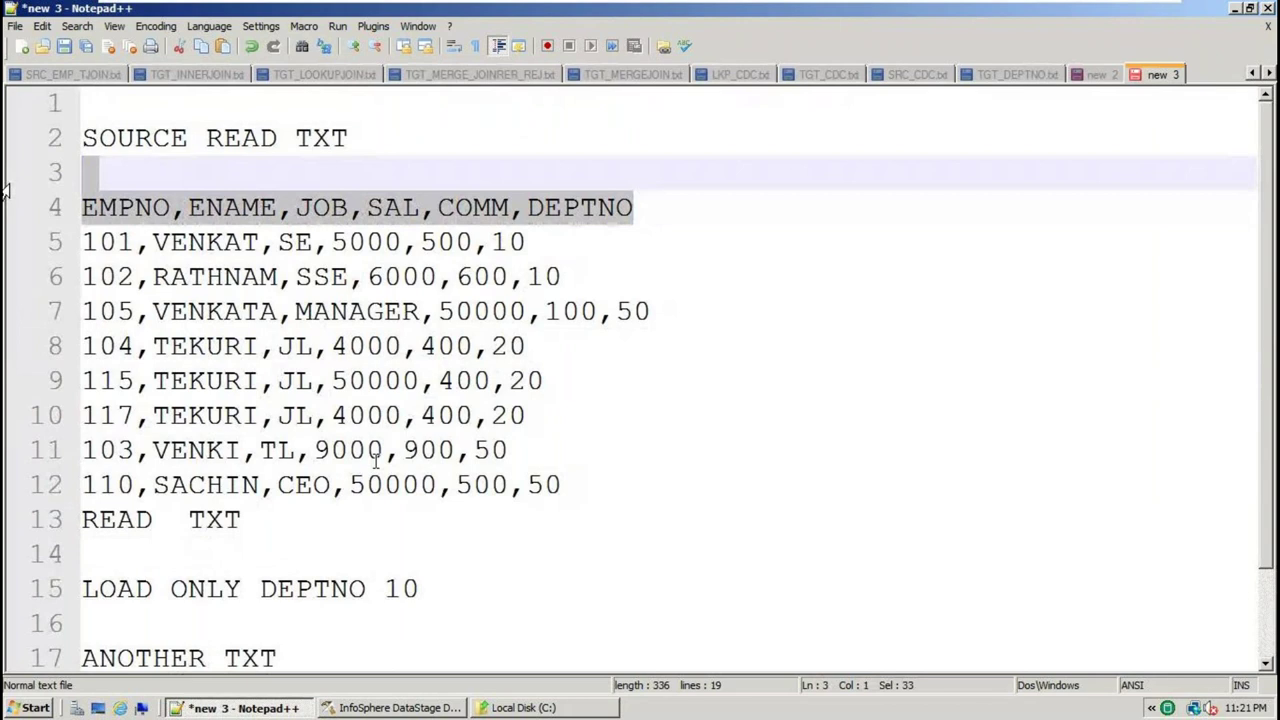
# Paste the column header and employee rows 101 and 102 under ANOTHER TXT
pyautogui.scroll(-1, 450, 550)
pyautogui.click(314, 551)
pyautogui.press('Return')
pyautogui.hotkey('ctrl', 'v')
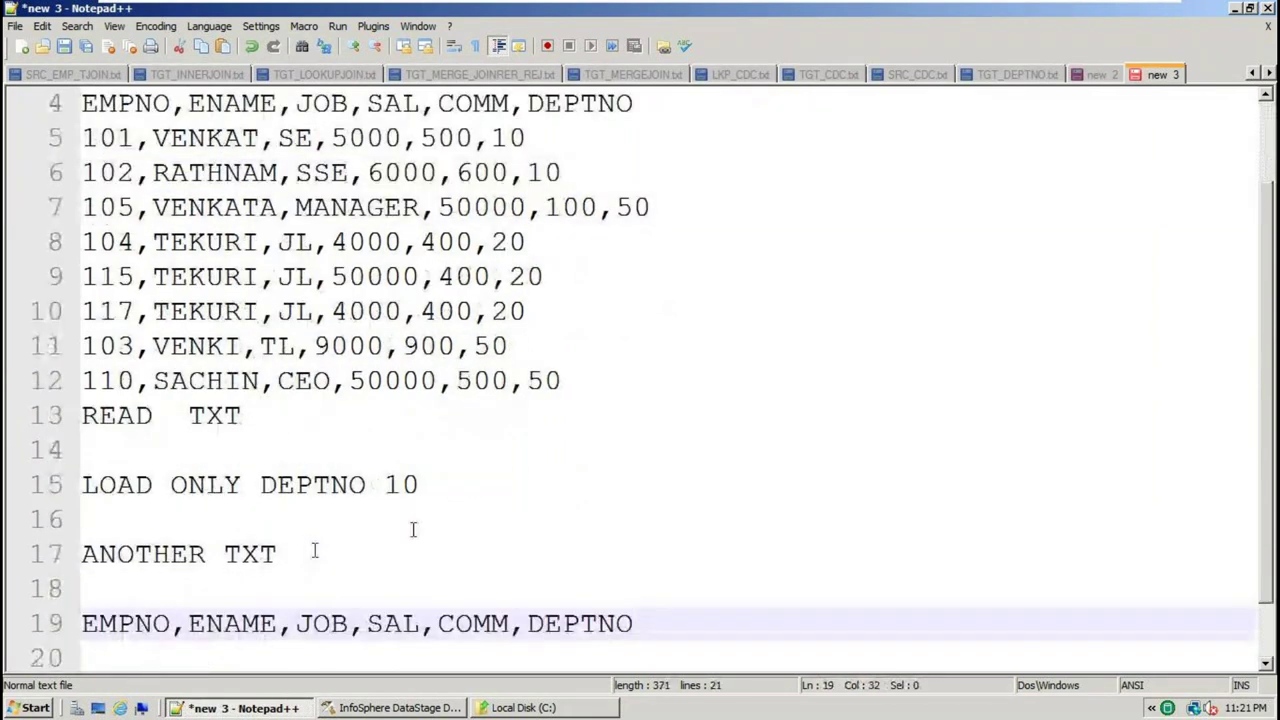
pyautogui.scroll(1, 481, 310)
pyautogui.moveTo(491, 244); pyautogui.dragTo(69, 240)
pyautogui.hotkey('ctrl', 'c')
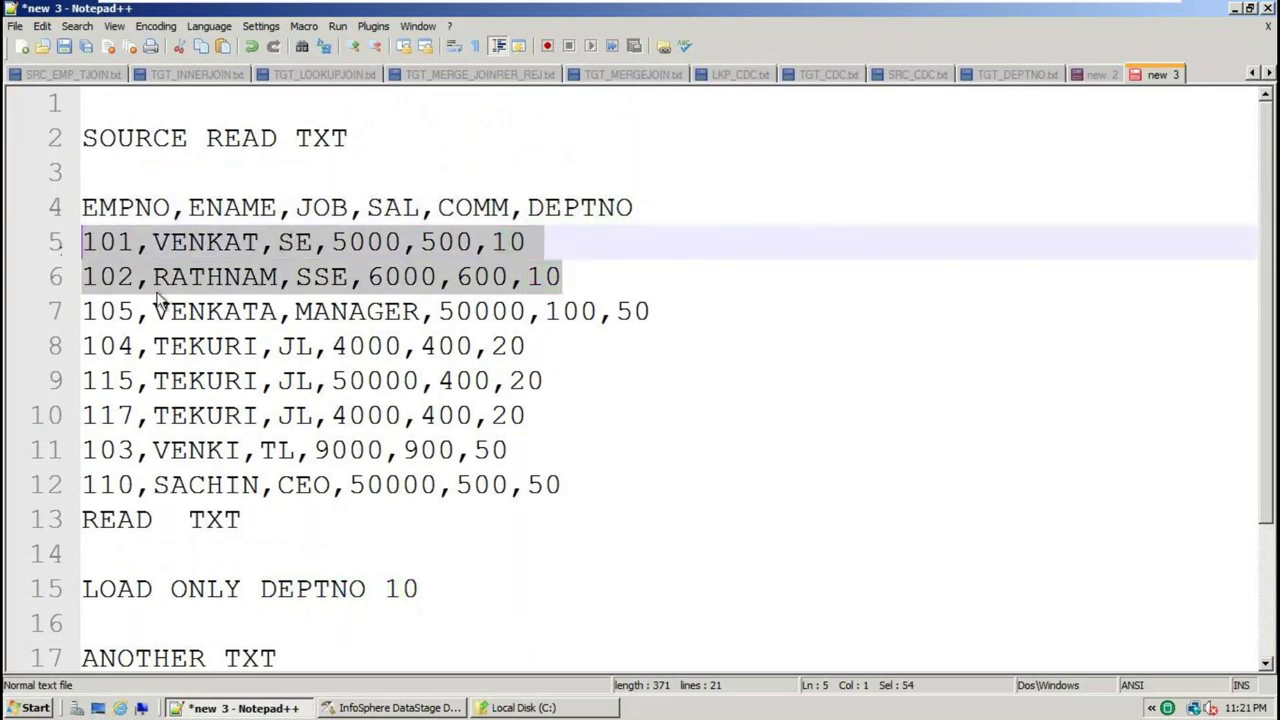
pyautogui.scroll(-2, 743, 449)
pyautogui.click(652, 553)
pyautogui.press('Return')
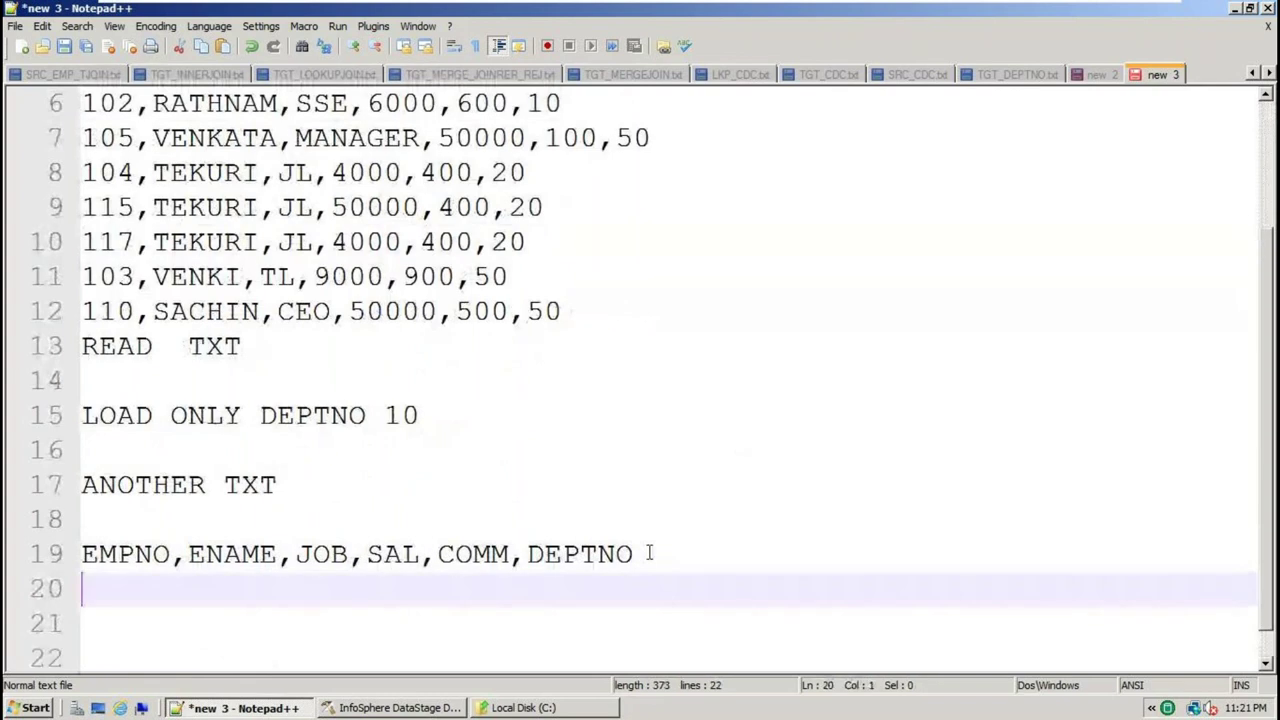
pyautogui.hotkey('ctrl', 'v')
# Change employee 103's DEPTNO from 50 to 10
pyautogui.scroll(2, 956, 445)
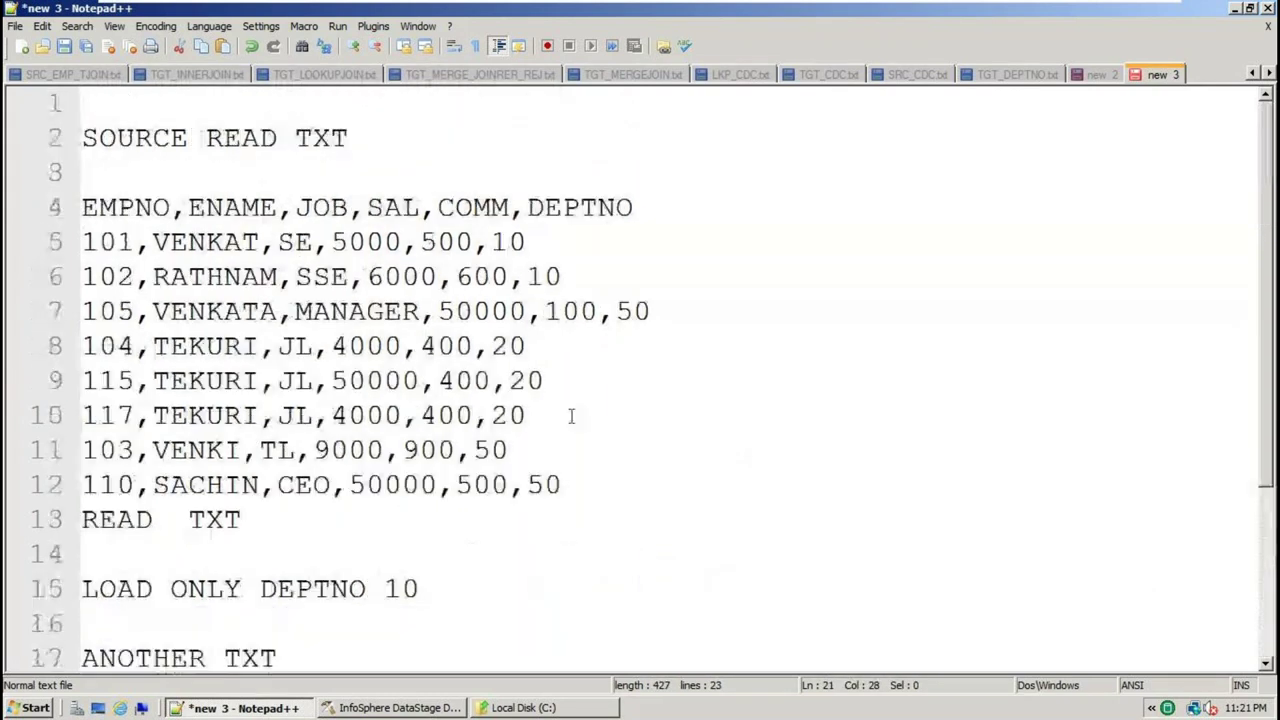
pyautogui.click(491, 449)
pyautogui.press('BackSpace')
pyautogui.write('100')
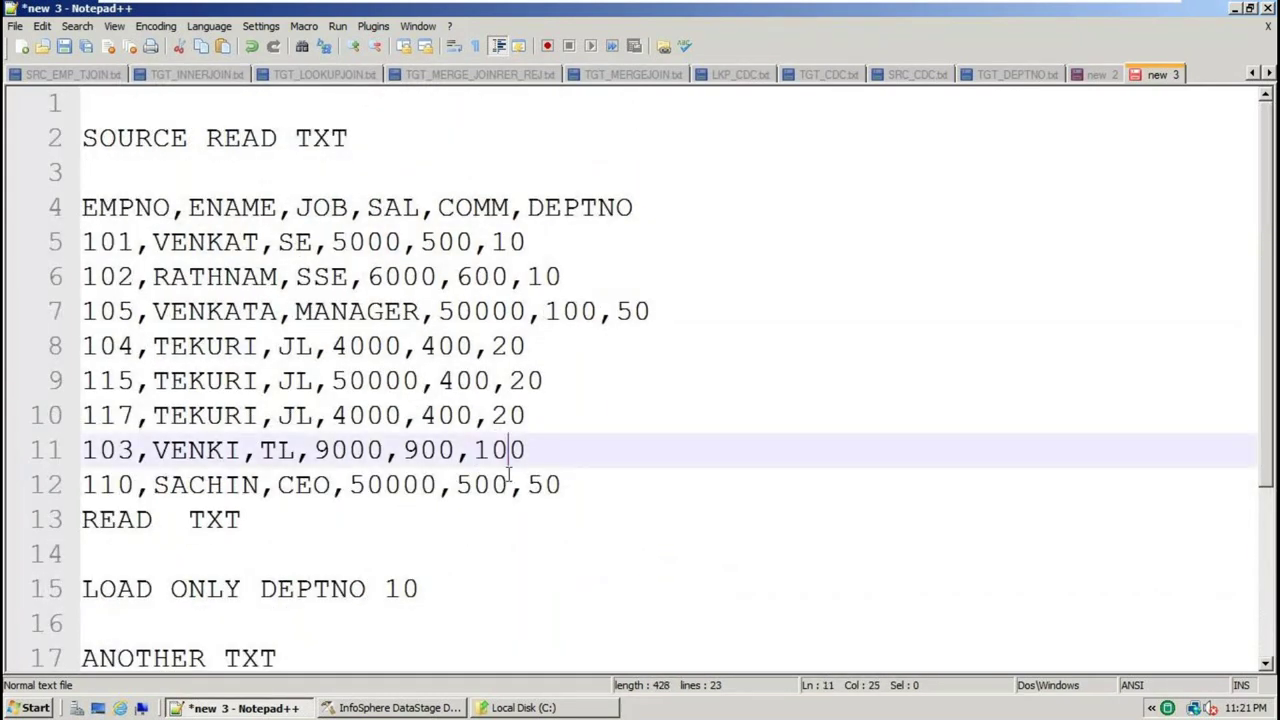
pyautogui.press('Delete')
# Copy employee 103's row below row 102 under ANOTHER TXT
pyautogui.scroll(-2, 591, 514)
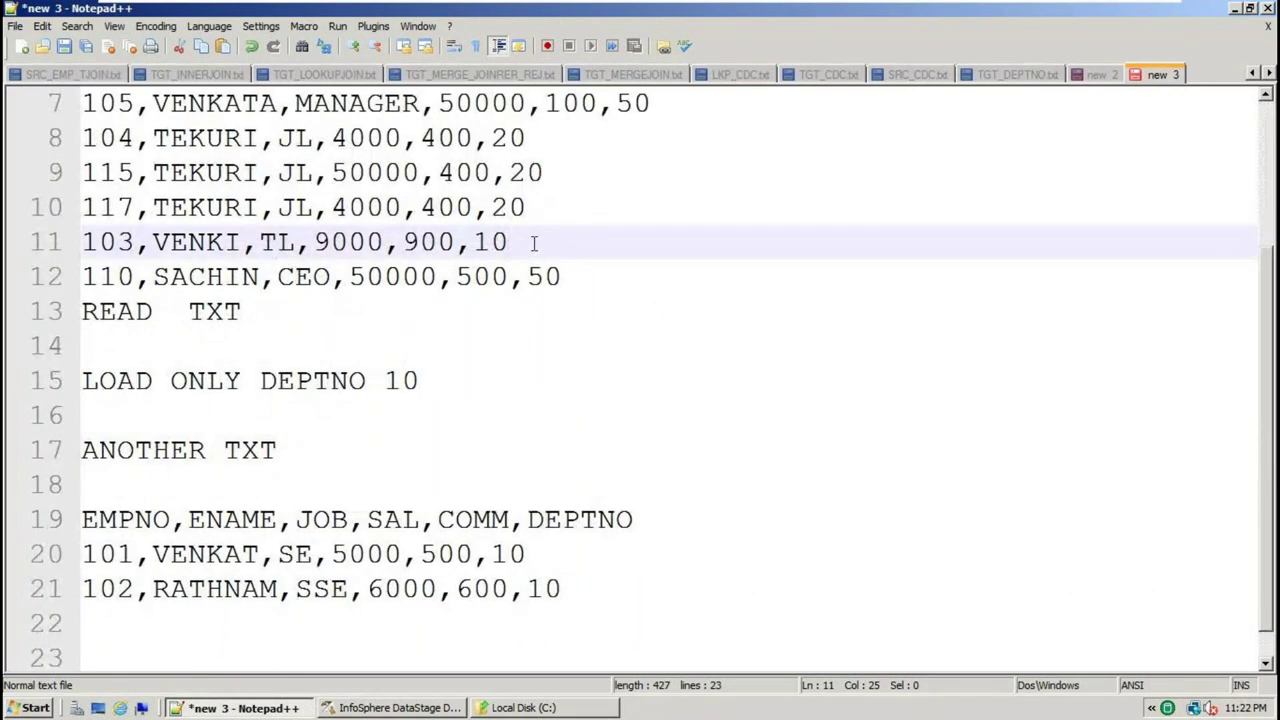
pyautogui.moveTo(534, 243); pyautogui.dragTo(78, 243)
pyautogui.click(580, 589)
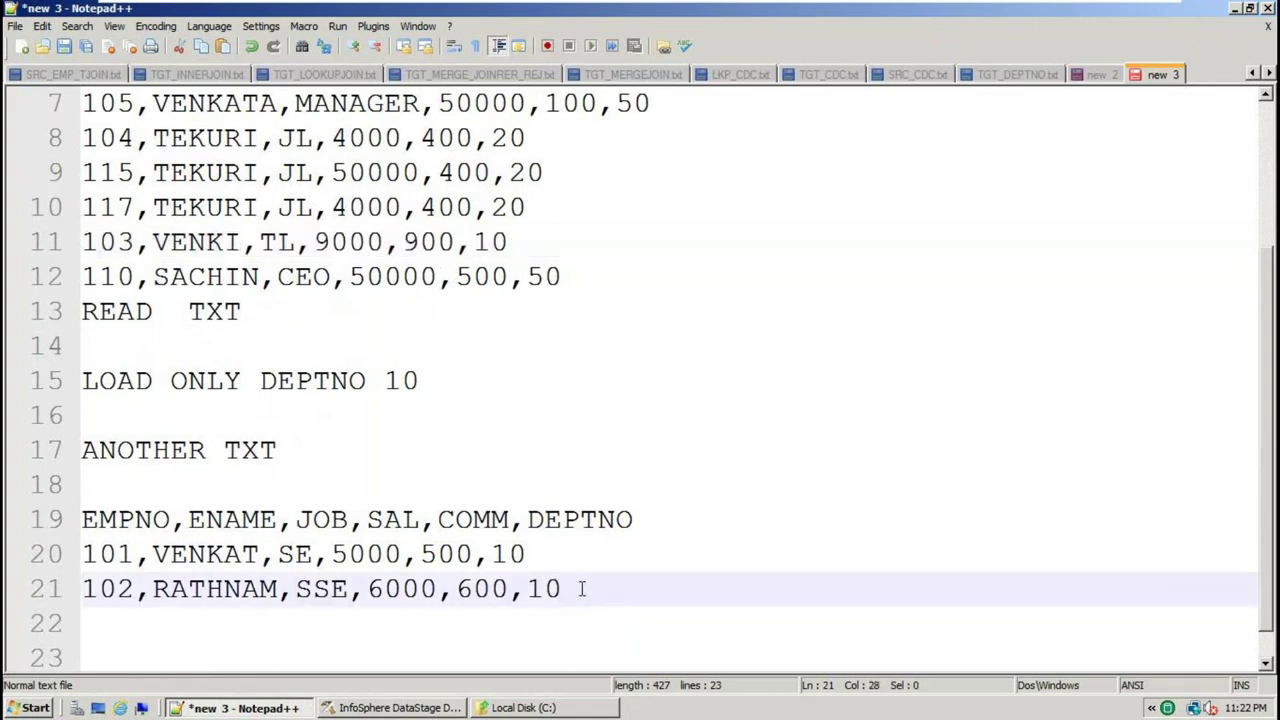
pyautogui.press('Return')
pyautogui.write('103,VENKI,TL,9000,900,10')
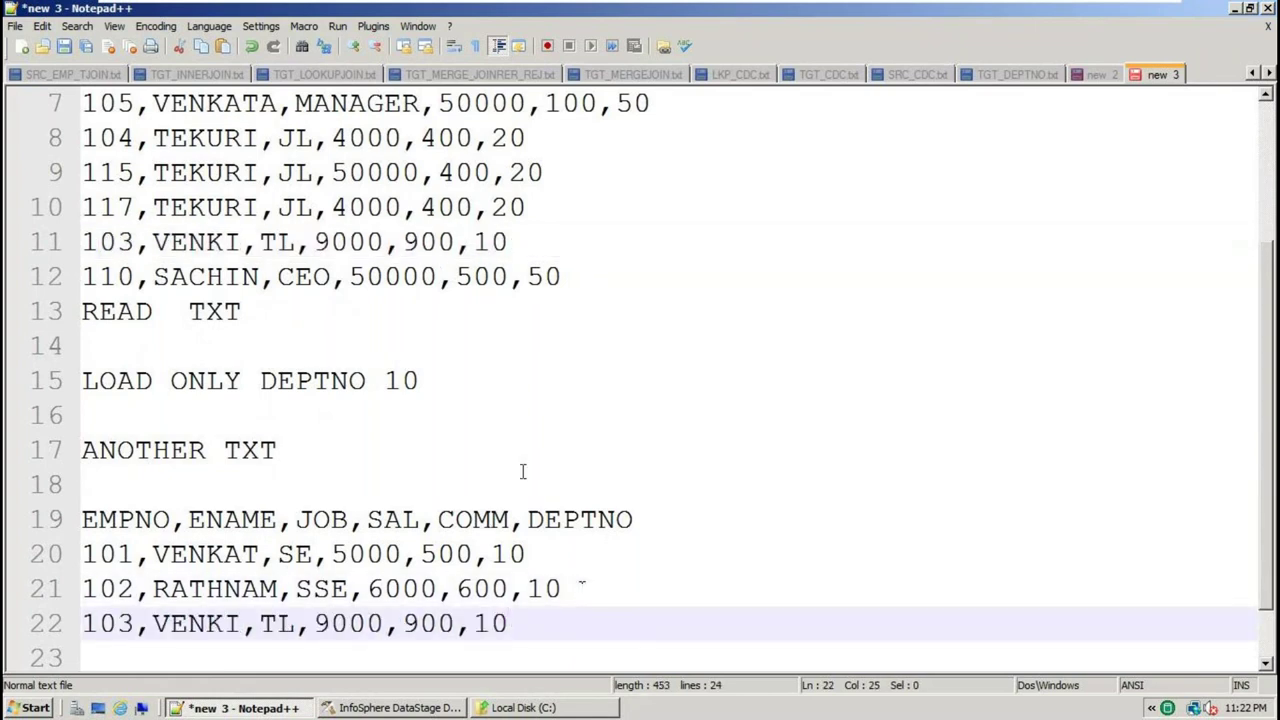
pyautogui.doubleClick(538, 516)
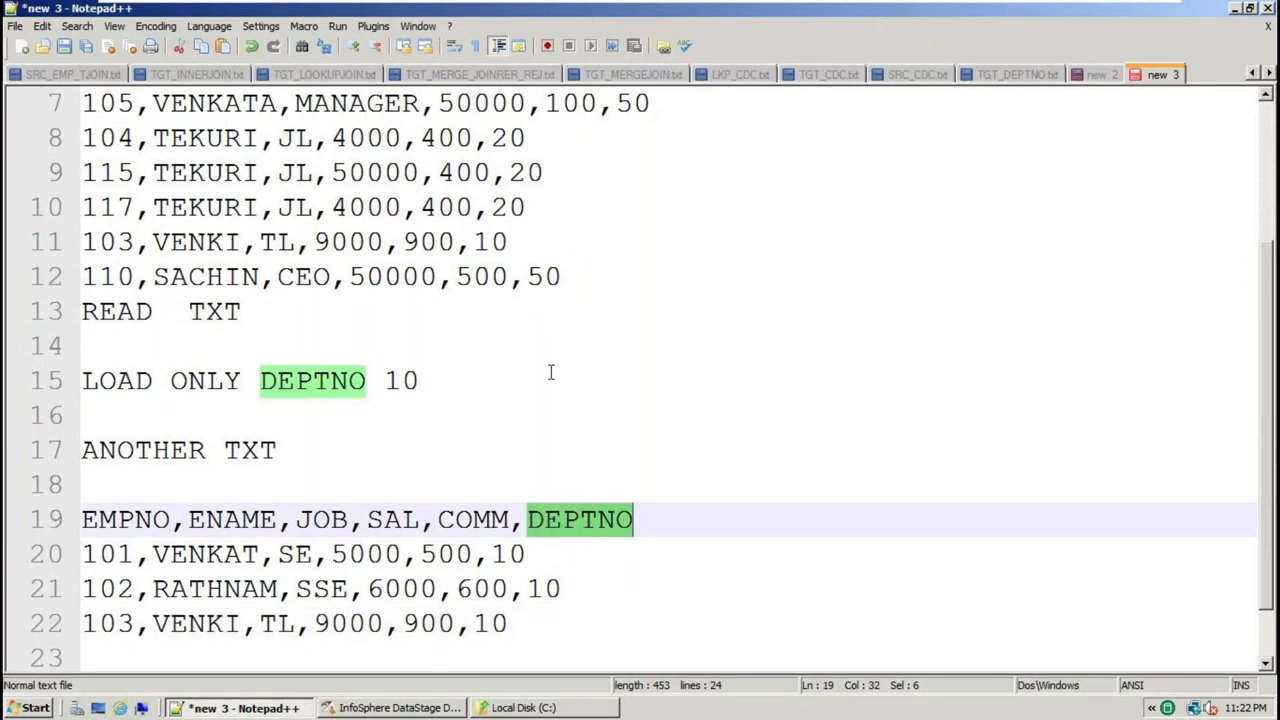
pyautogui.scroll(2, 549, 371)
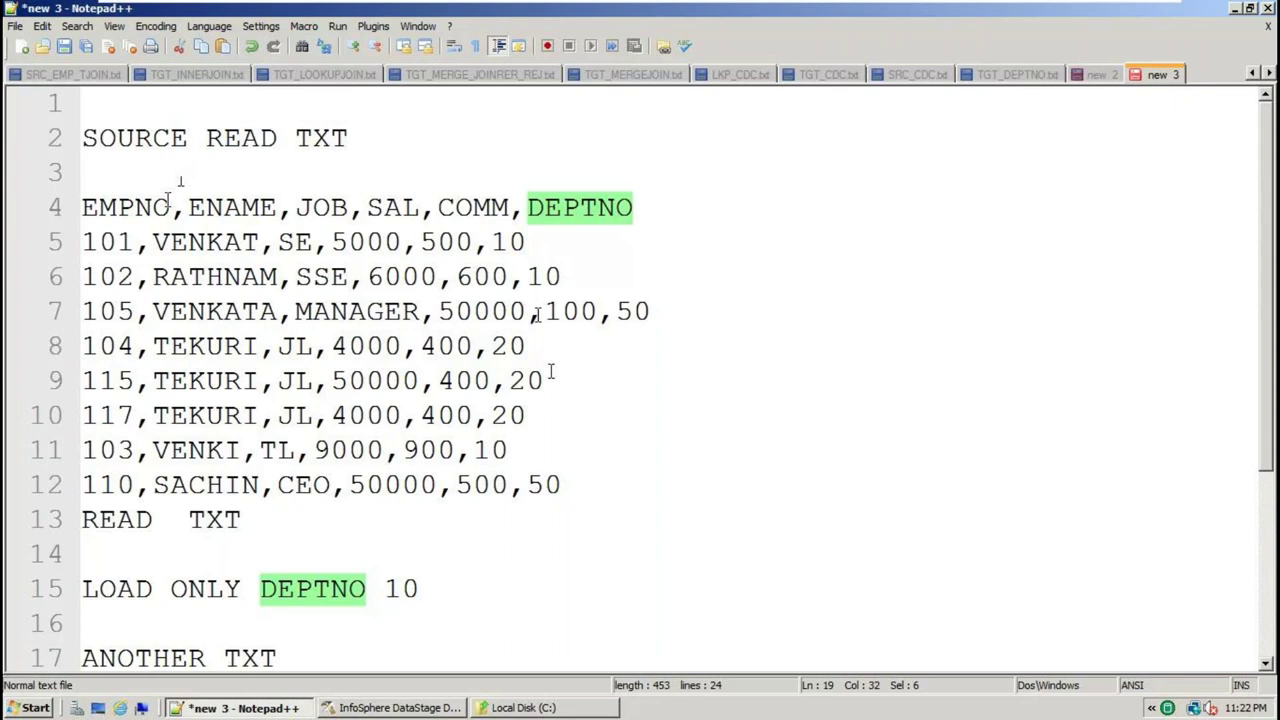
# Complete line 13 so it reads 'READ TXT sequtialfile'
pyautogui.doubleClick(312, 138)
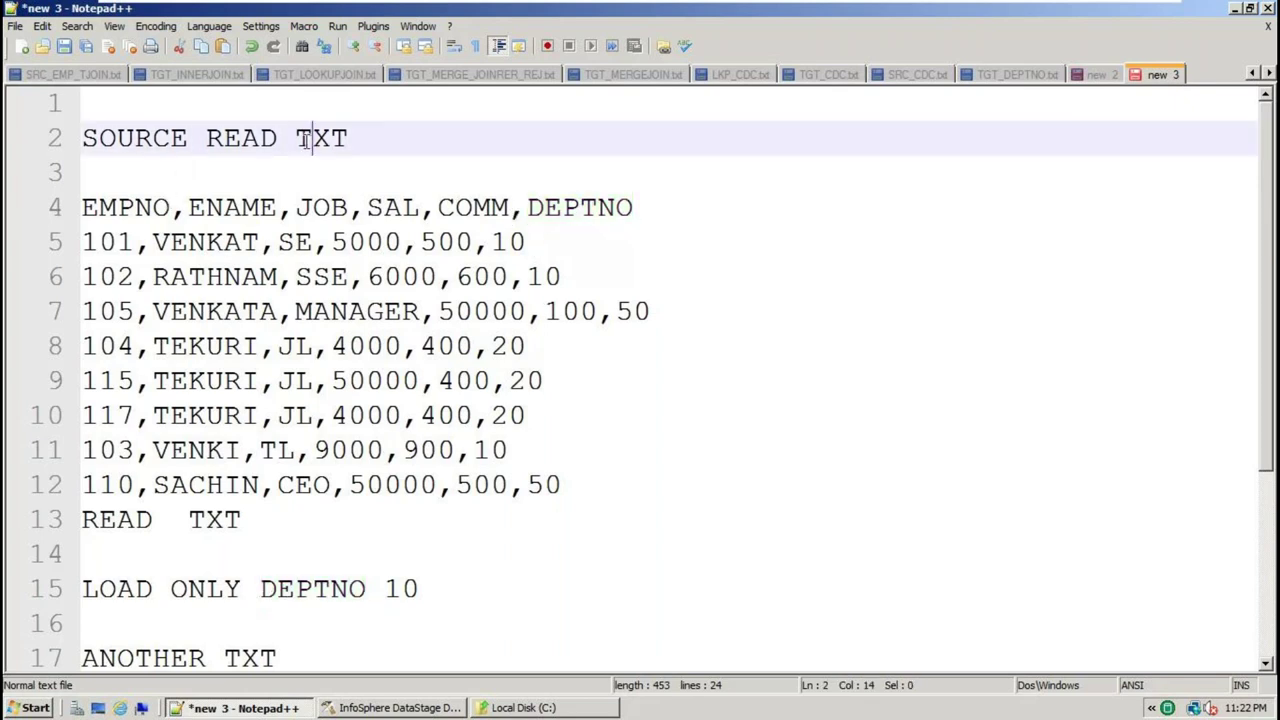
pyautogui.click(294, 525)
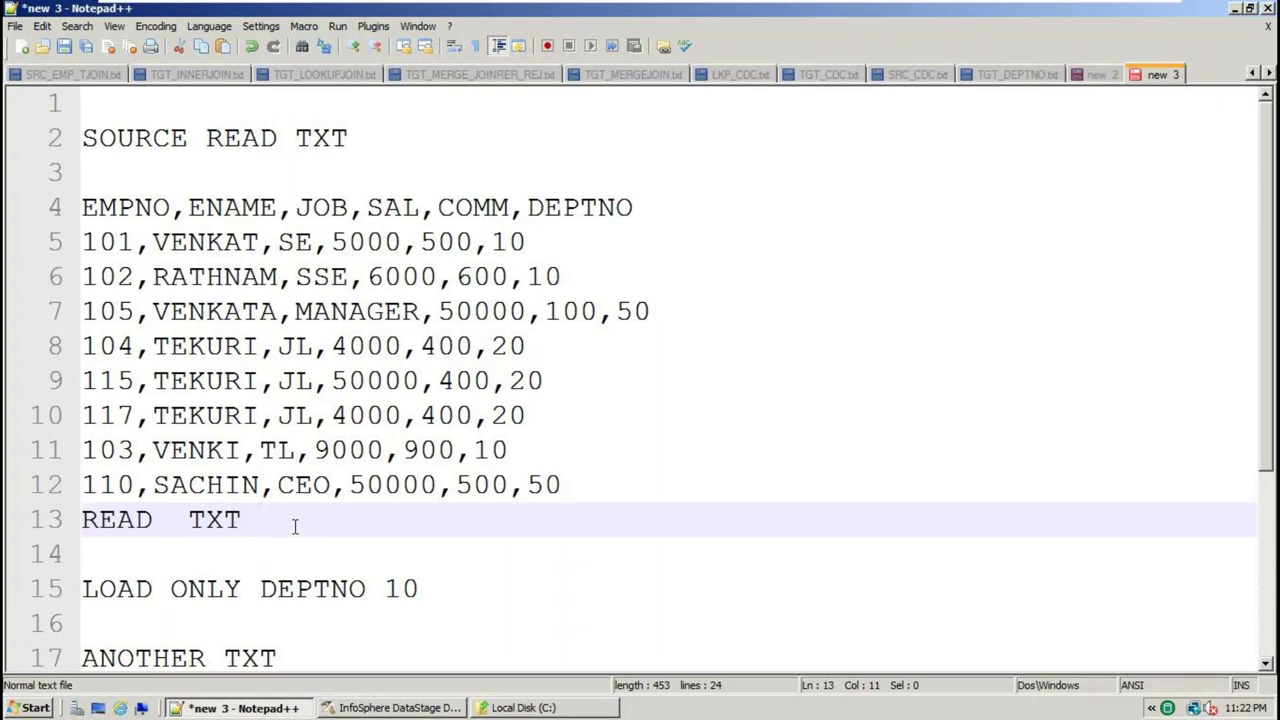
pyautogui.write('sequtial')
pyautogui.press('BackSpace')
pyautogui.write('file')
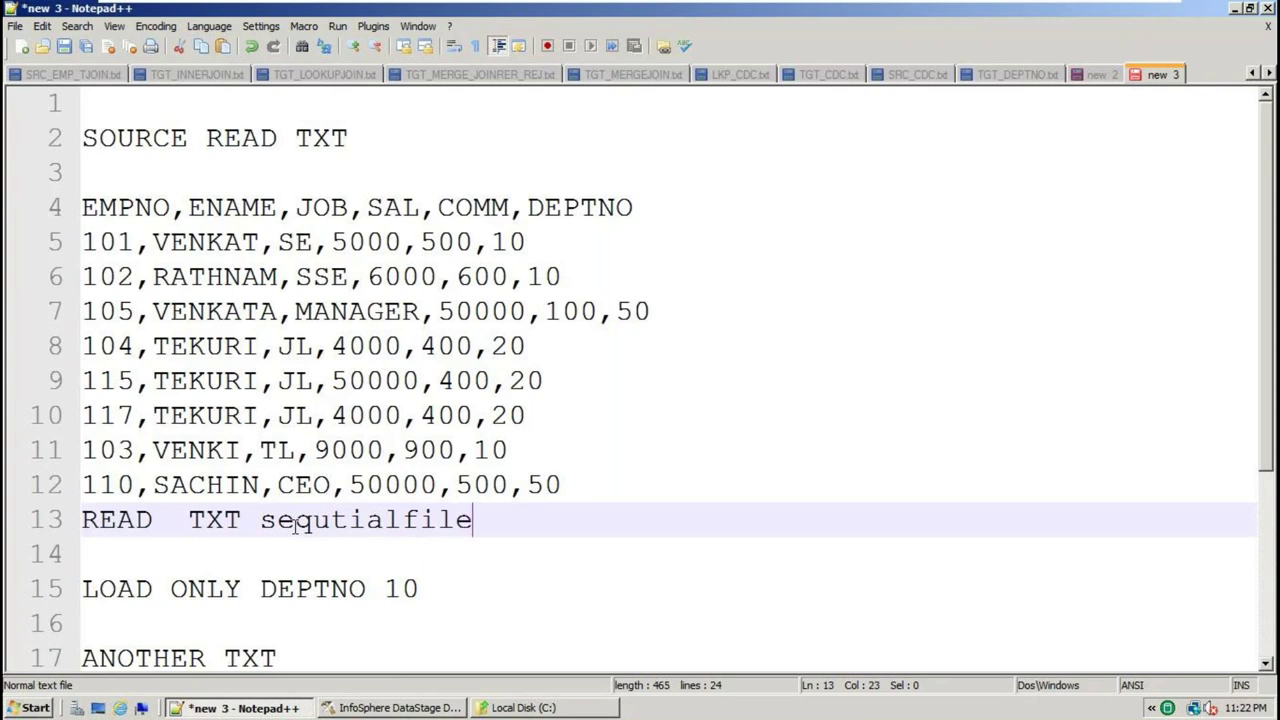
# Add a trailing space to line 13, then put the caret after the ANOTHER TXT line
pyautogui.doubleClick(282, 527)
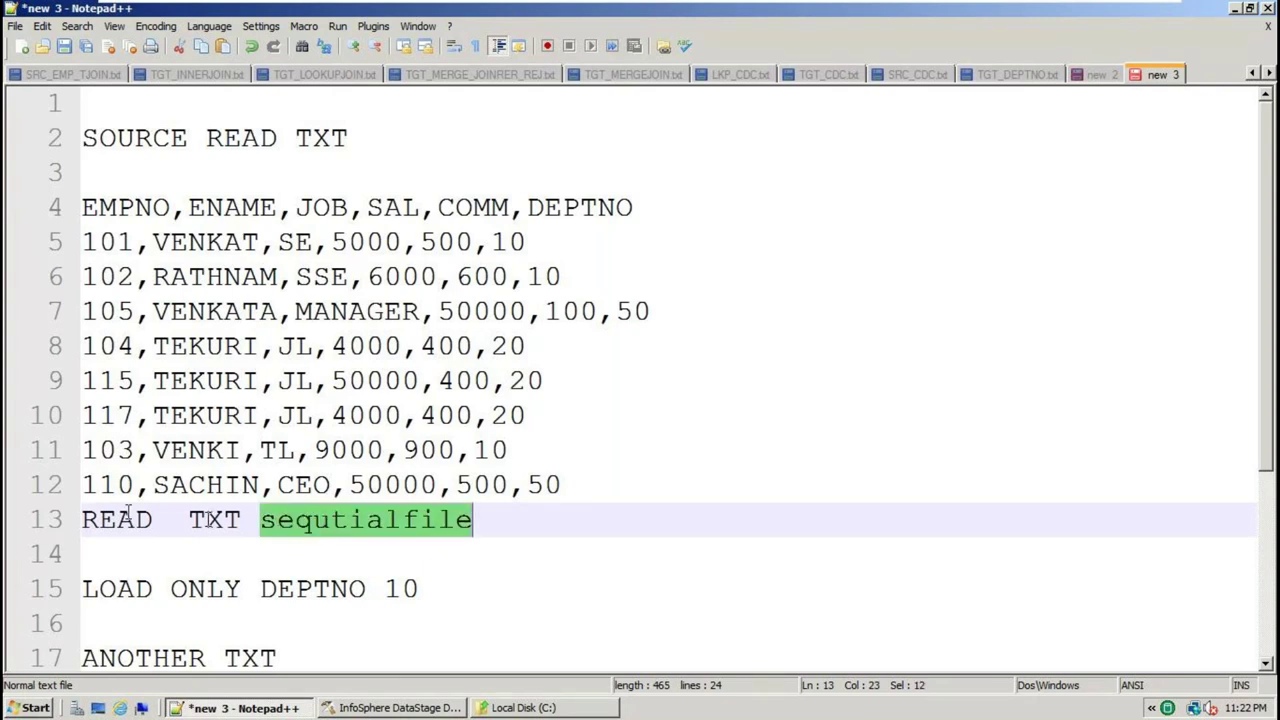
pyautogui.doubleClick(215, 522)
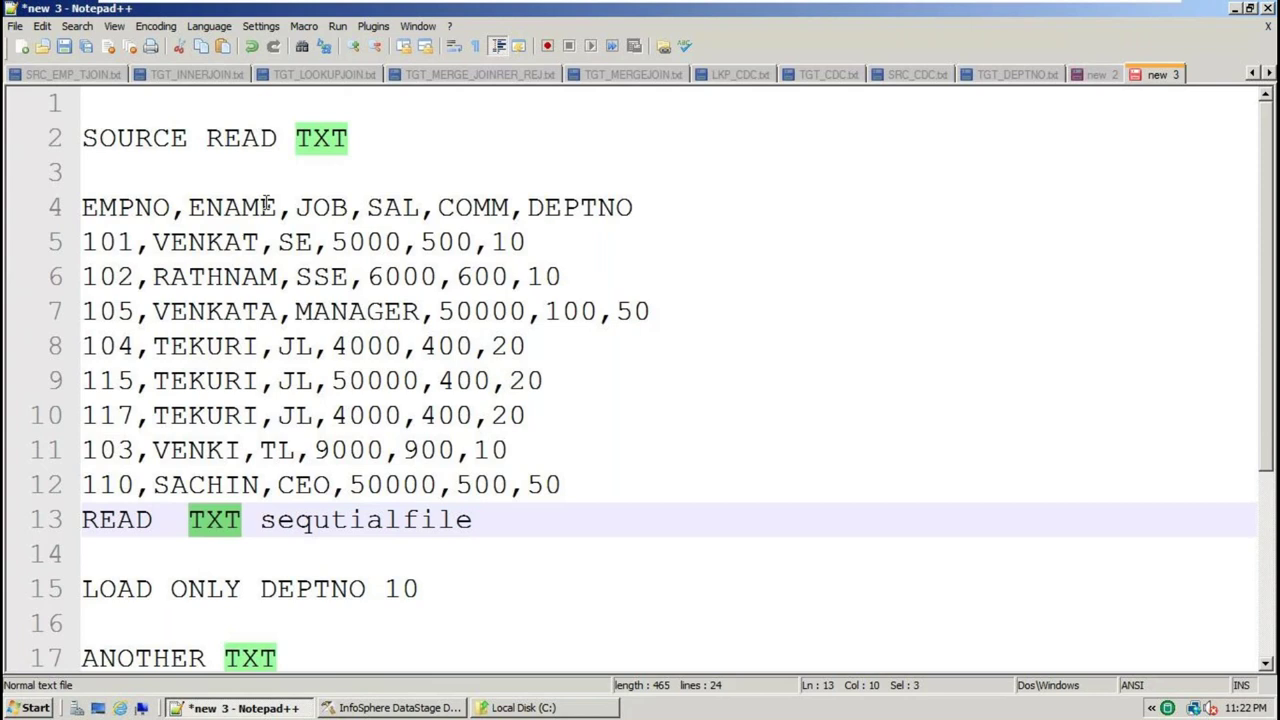
pyautogui.doubleClick(338, 521)
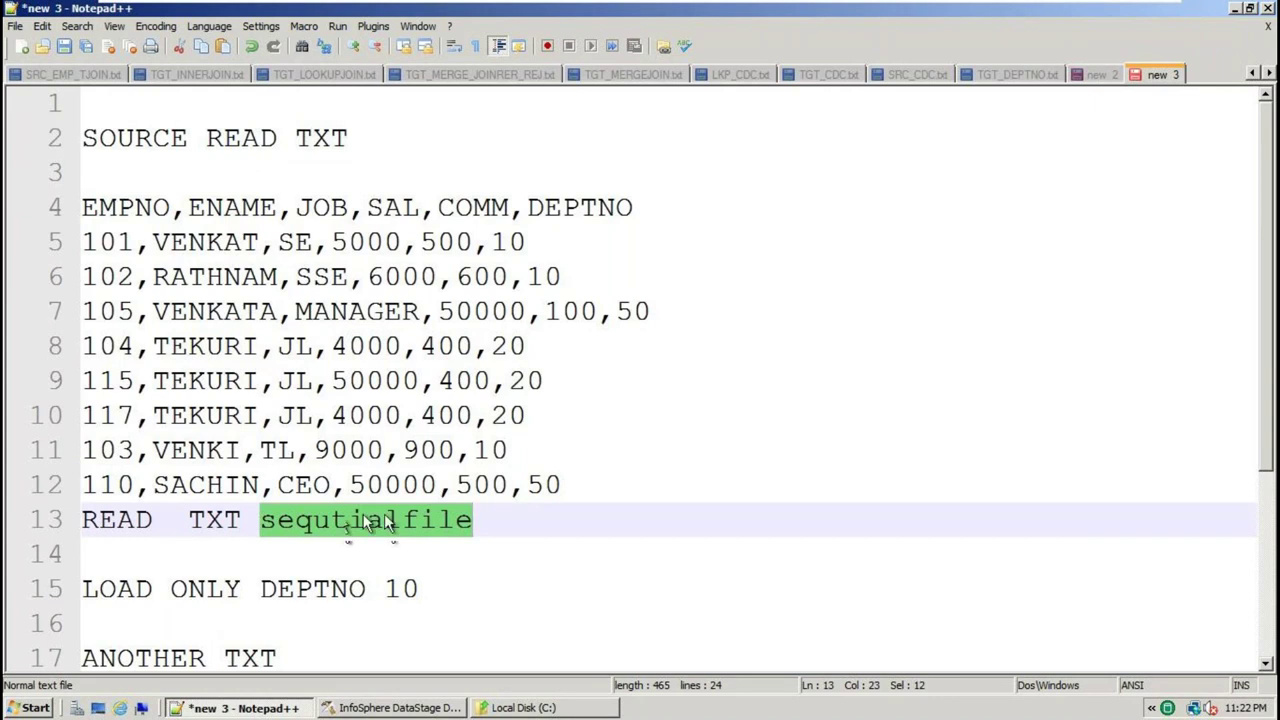
pyautogui.click(486, 519)
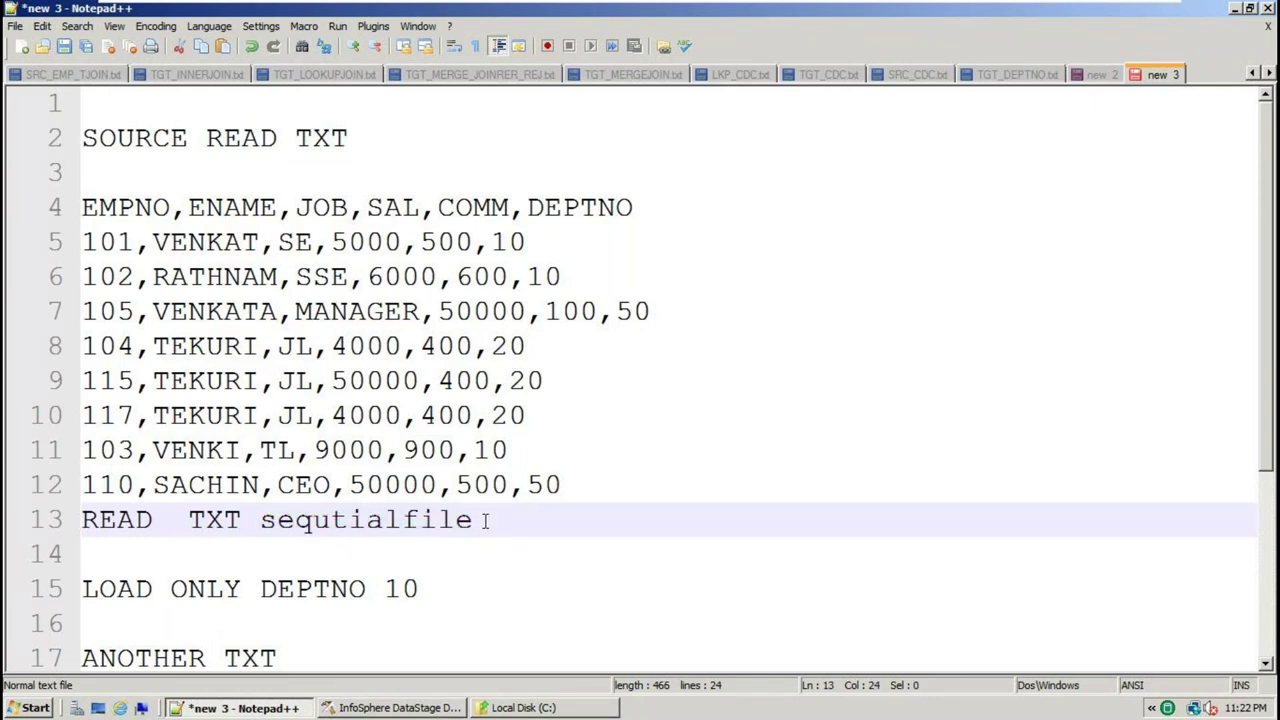
pyautogui.doubleClick(140, 520)
pyautogui.click(218, 521)
pyautogui.scroll(-3, 323, 485)
pyautogui.click(171, 380)
pyautogui.click(317, 380)
# Copy 'sequtialfile' from line 13 onto a new line 18 under ANOTHER TXT
pyautogui.press('Delete')
pyautogui.press('Delete')
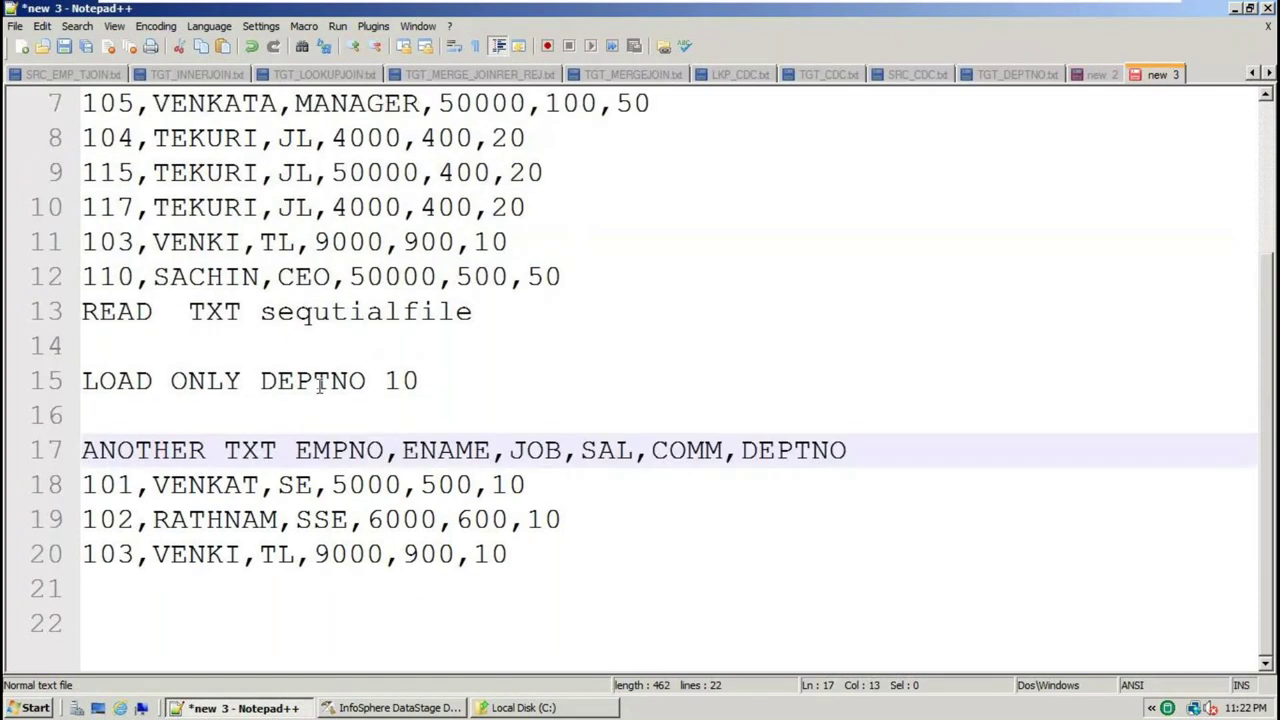
pyautogui.press('Return')
pyautogui.press('Return')
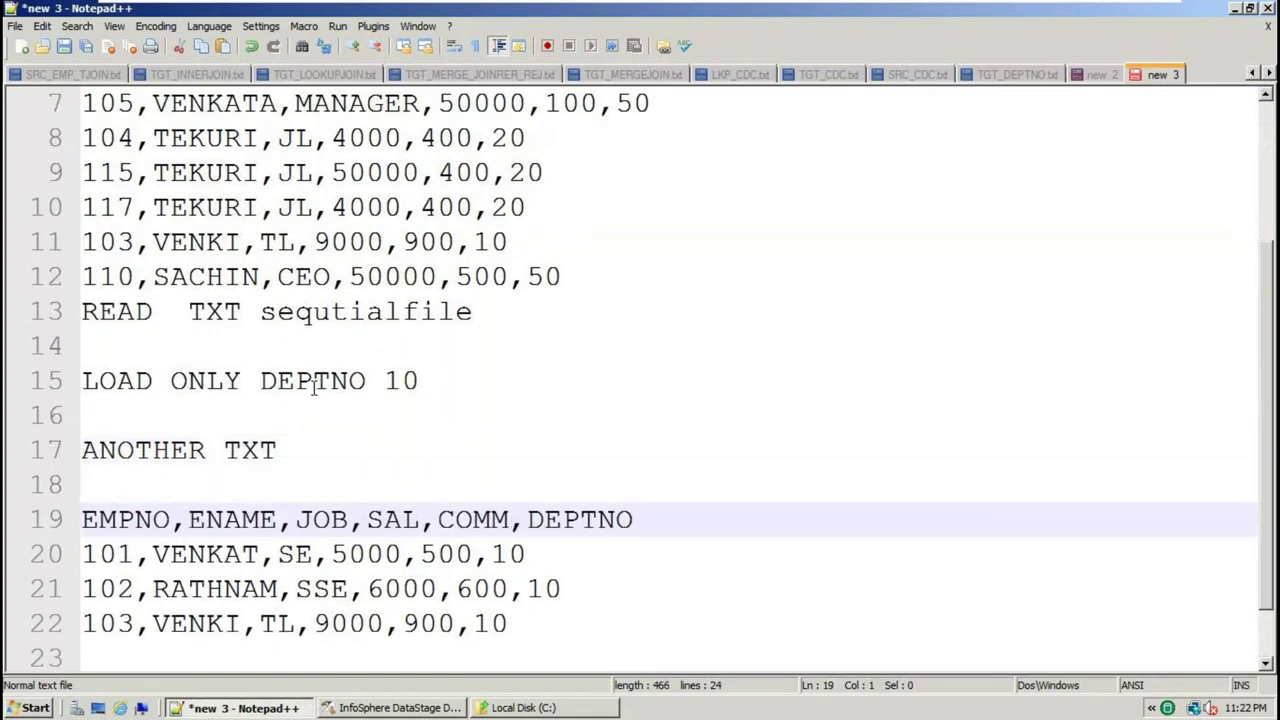
pyautogui.click(276, 450)
pyautogui.doubleClick(274, 448)
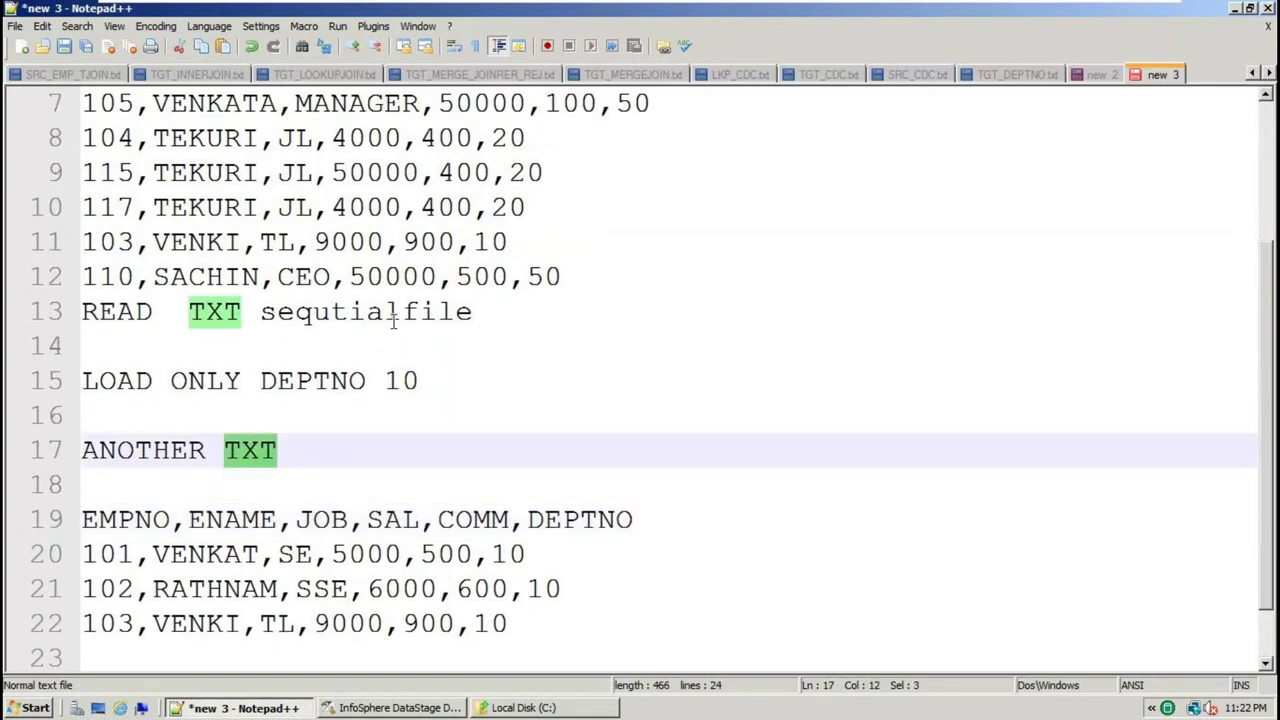
pyautogui.doubleClick(405, 311)
pyautogui.hotkey('ctrl', 'c')
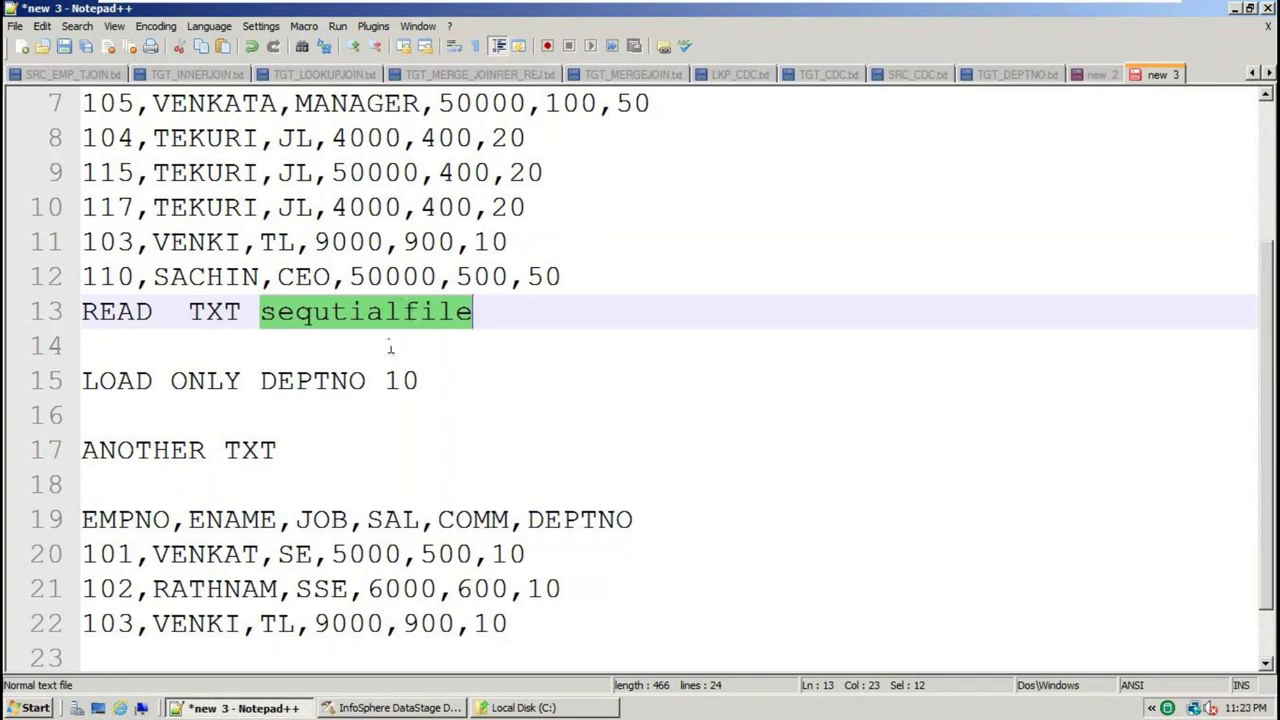
pyautogui.click(301, 447)
pyautogui.press('Return')
pyautogui.hotkey('ctrl', 'v')
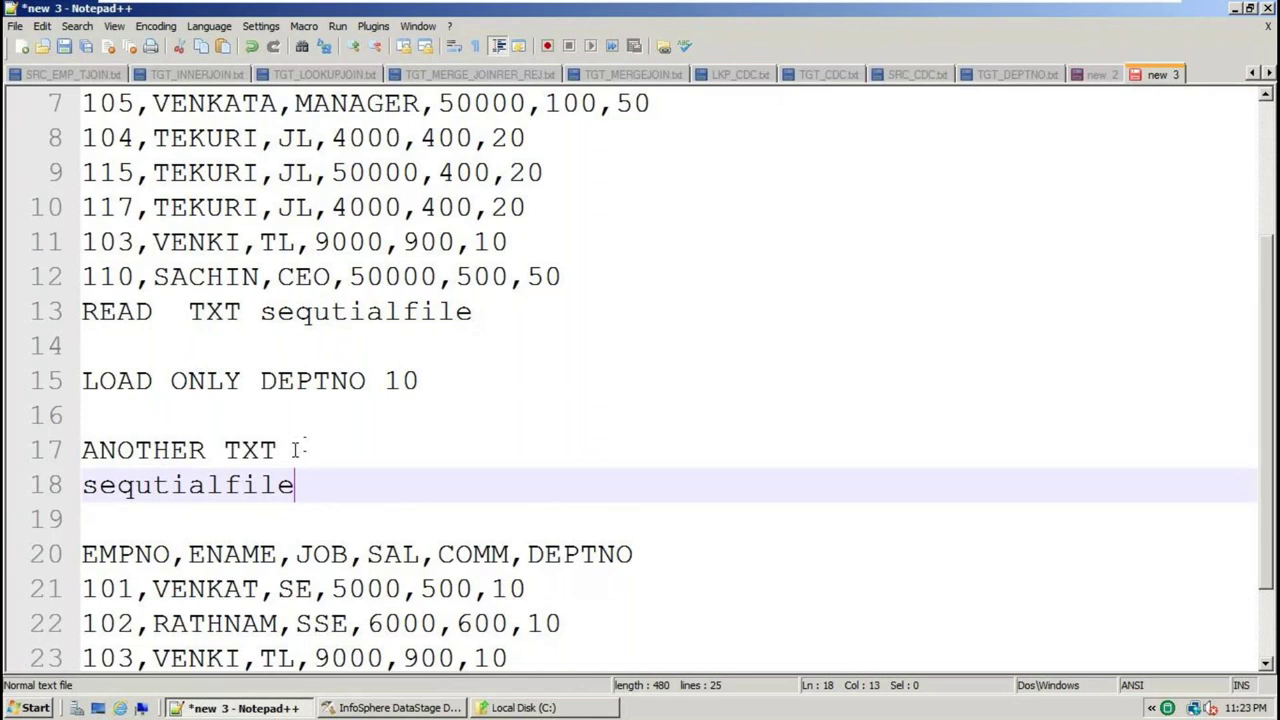
# Select the LOAD ONLY DEPTNO 10 line and place the caret after 10
pyautogui.doubleClick(209, 484)
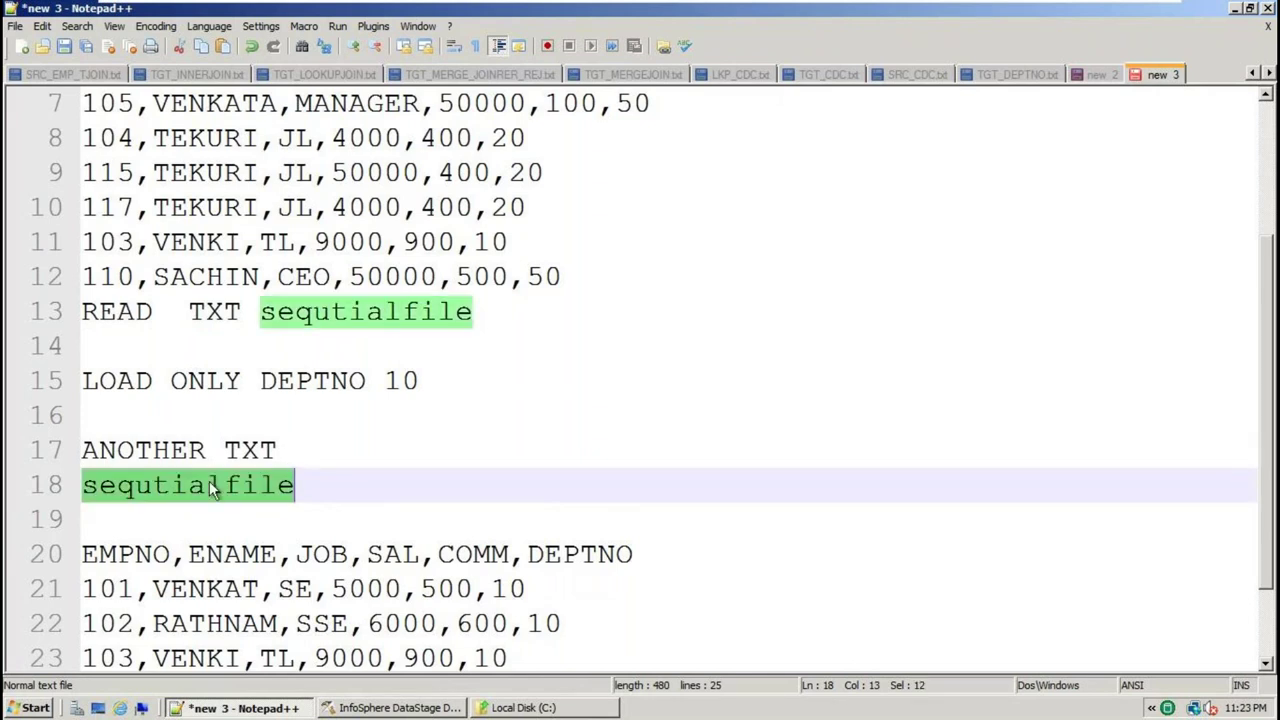
pyautogui.doubleClick(270, 383)
pyautogui.moveTo(440, 383); pyautogui.dragTo(73, 383)
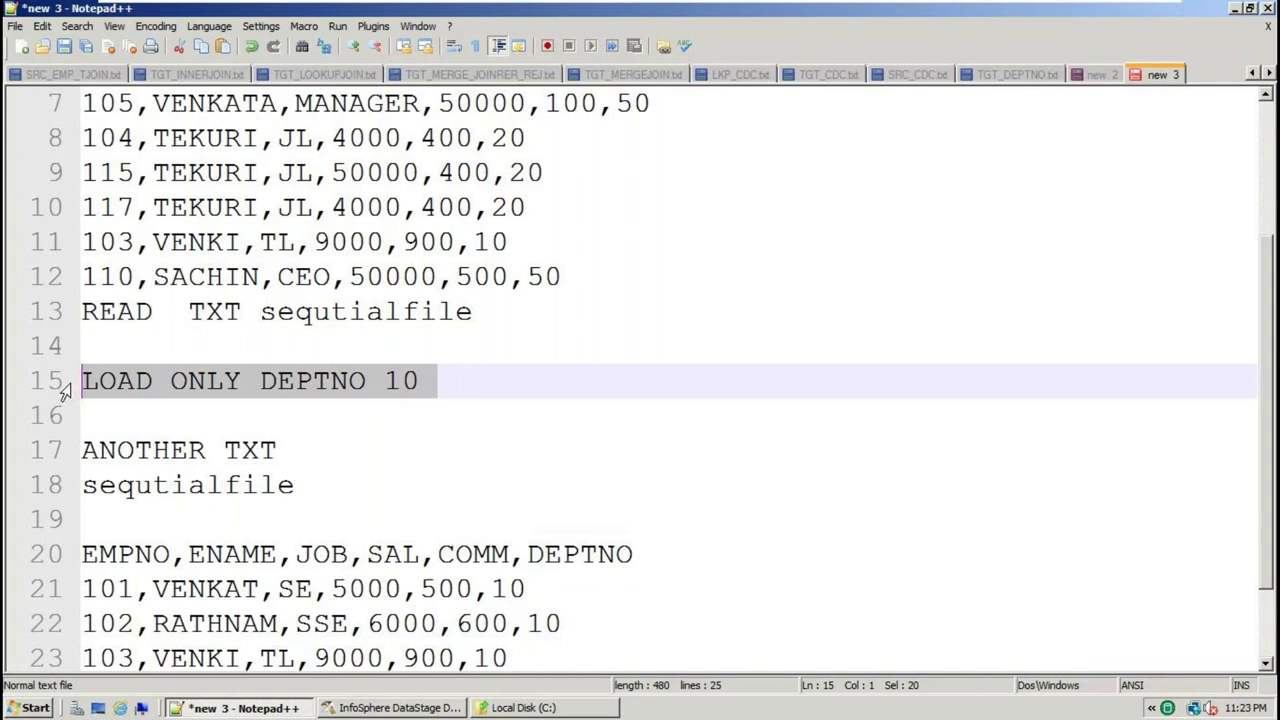
pyautogui.click(446, 387)
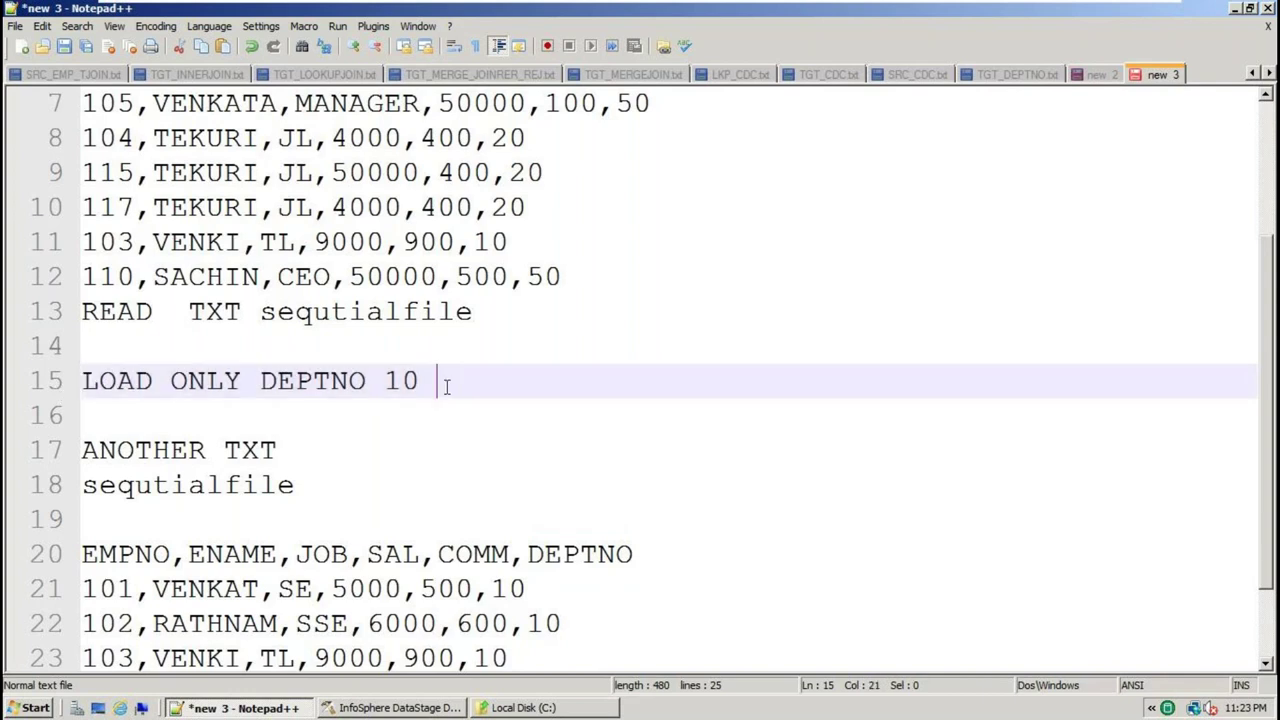
pyautogui.click(423, 381)
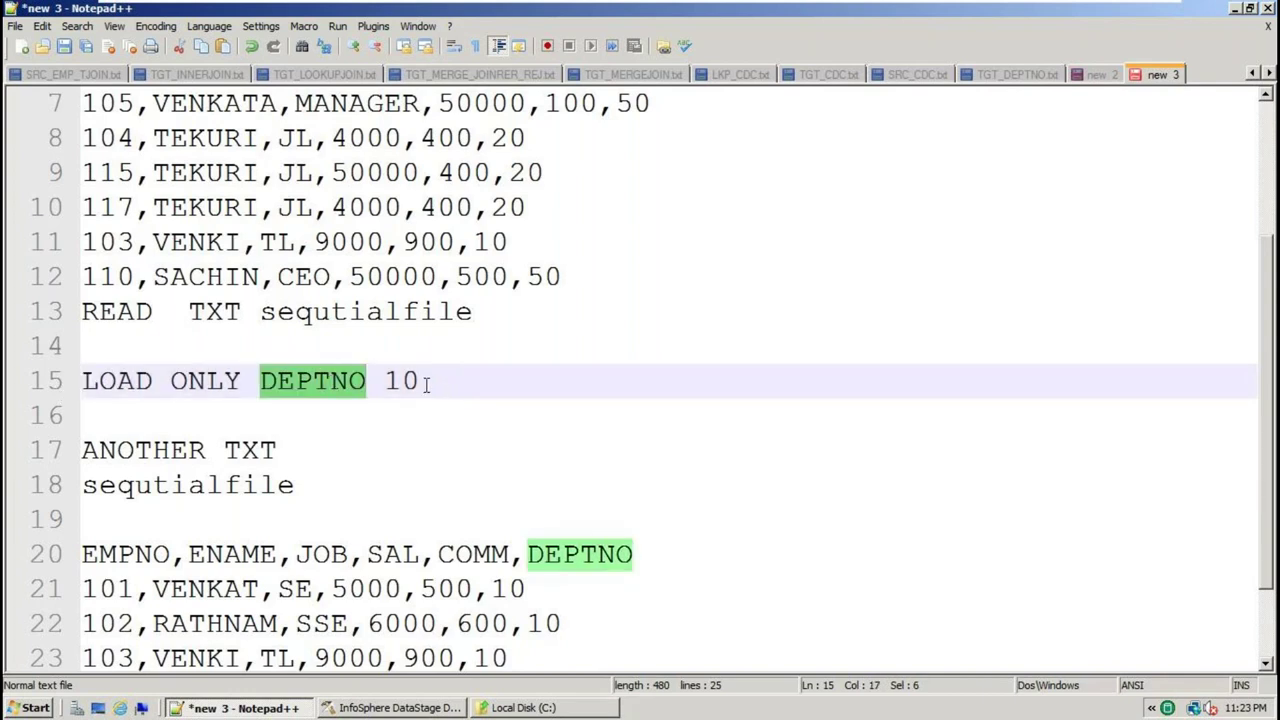
# Add 'FilterStage' and 'where' lines below LOAD ONLY DEPTNO 10 in the notes
pyautogui.press('Return')
pyautogui.write('t')
pyautogui.press('BackSpace')
pyautogui.write('Fi')
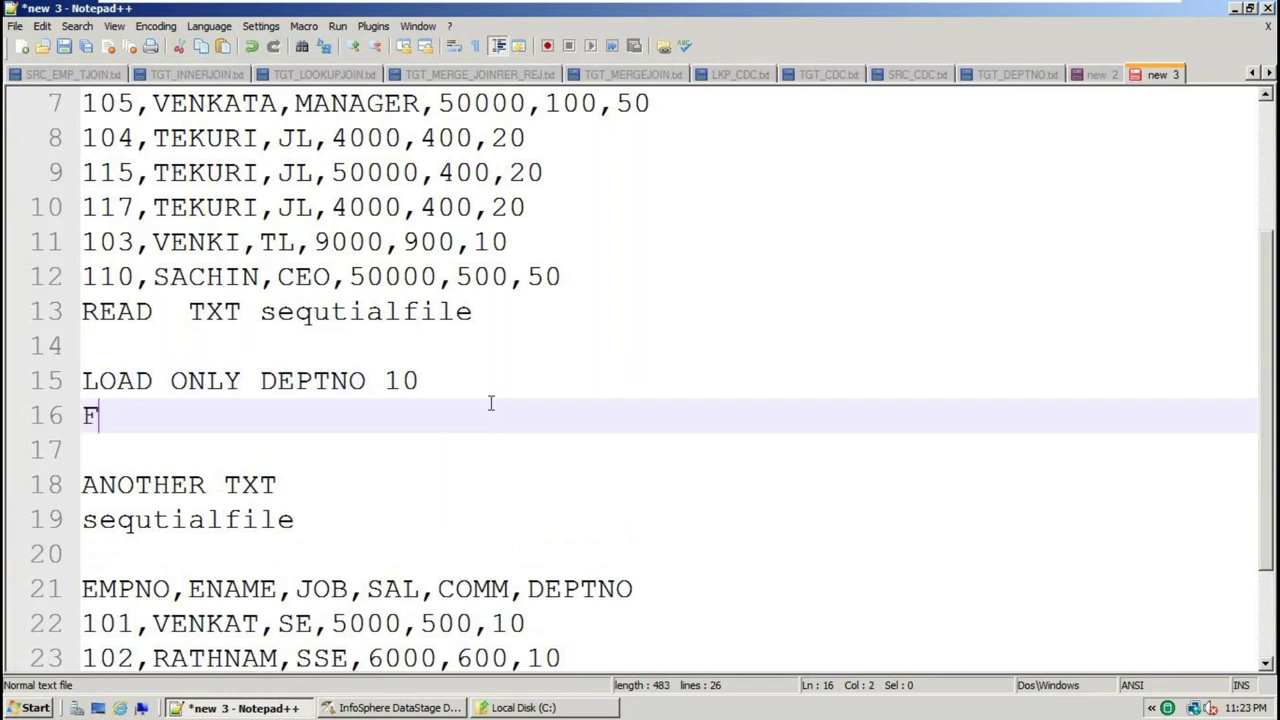
pyautogui.write('rSt')
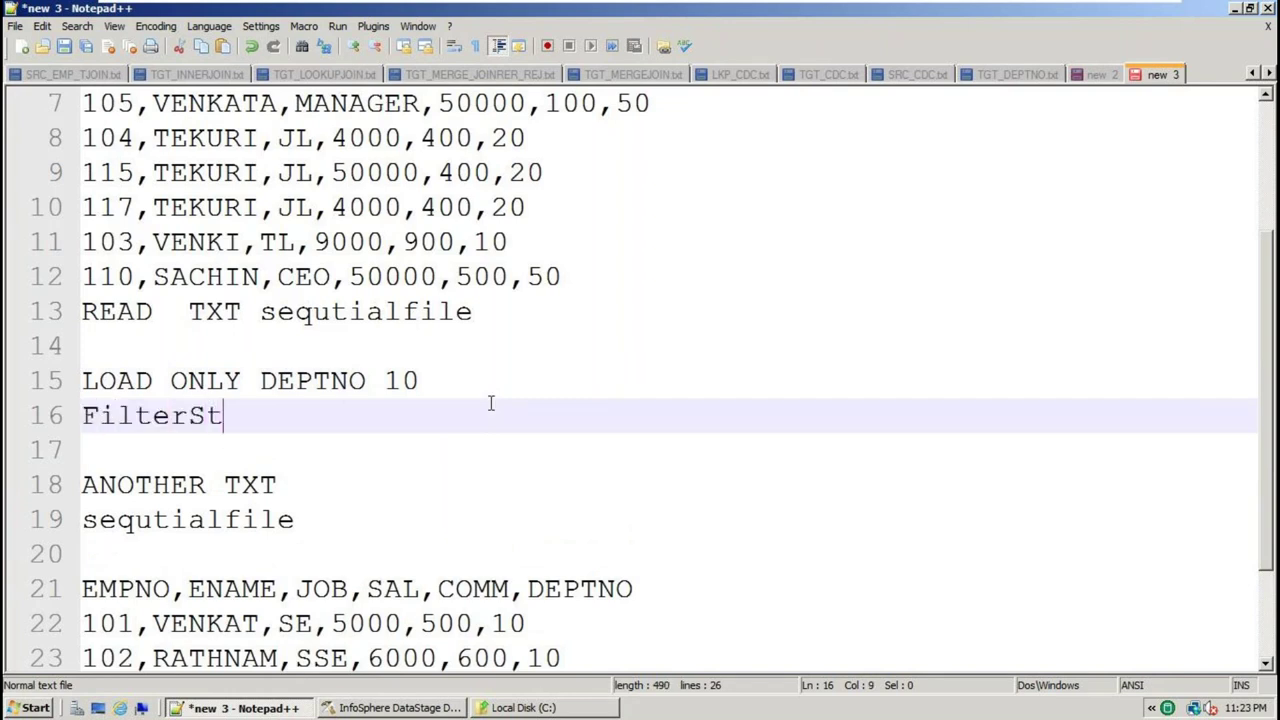
pyautogui.write('age')
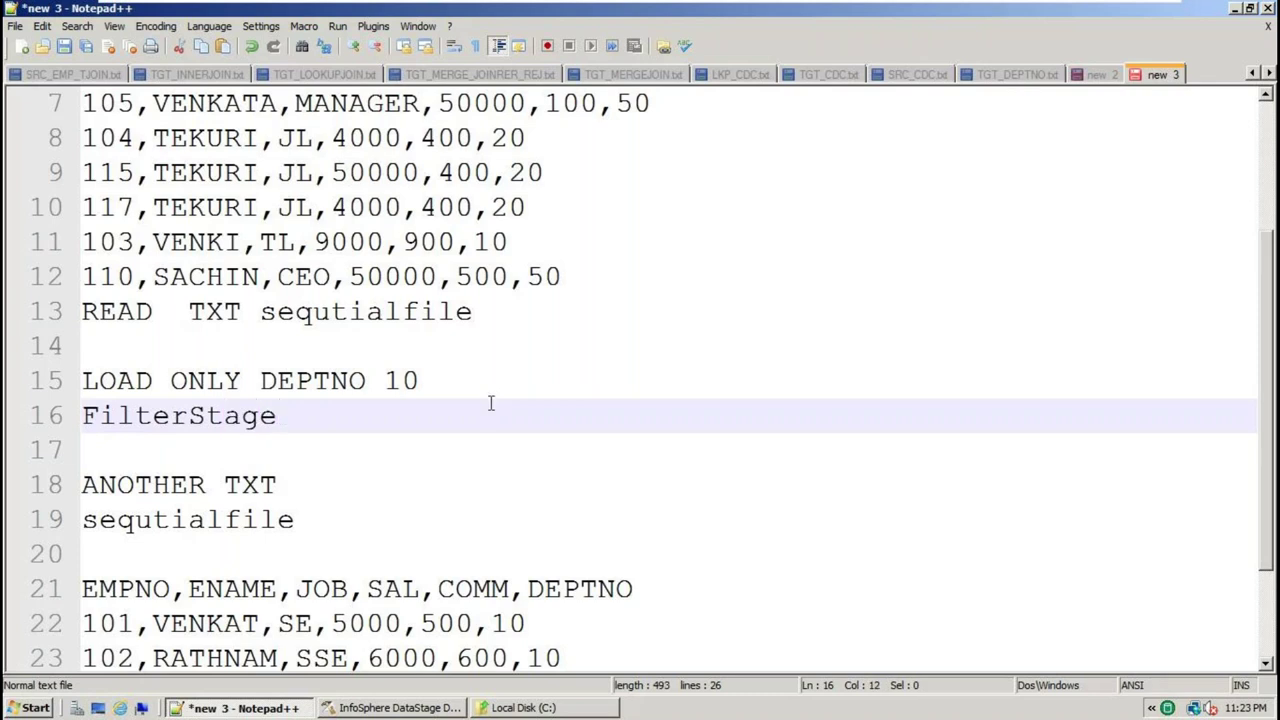
pyautogui.doubleClick(185, 418)
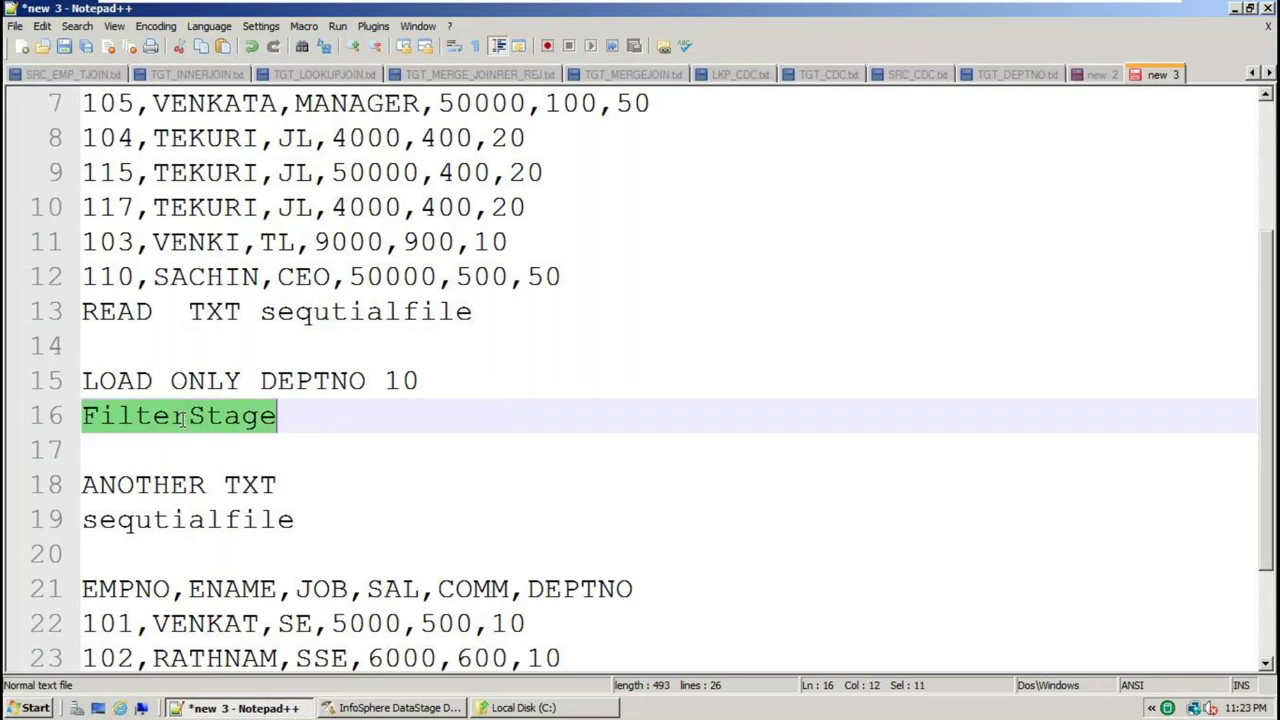
pyautogui.click(238, 437)
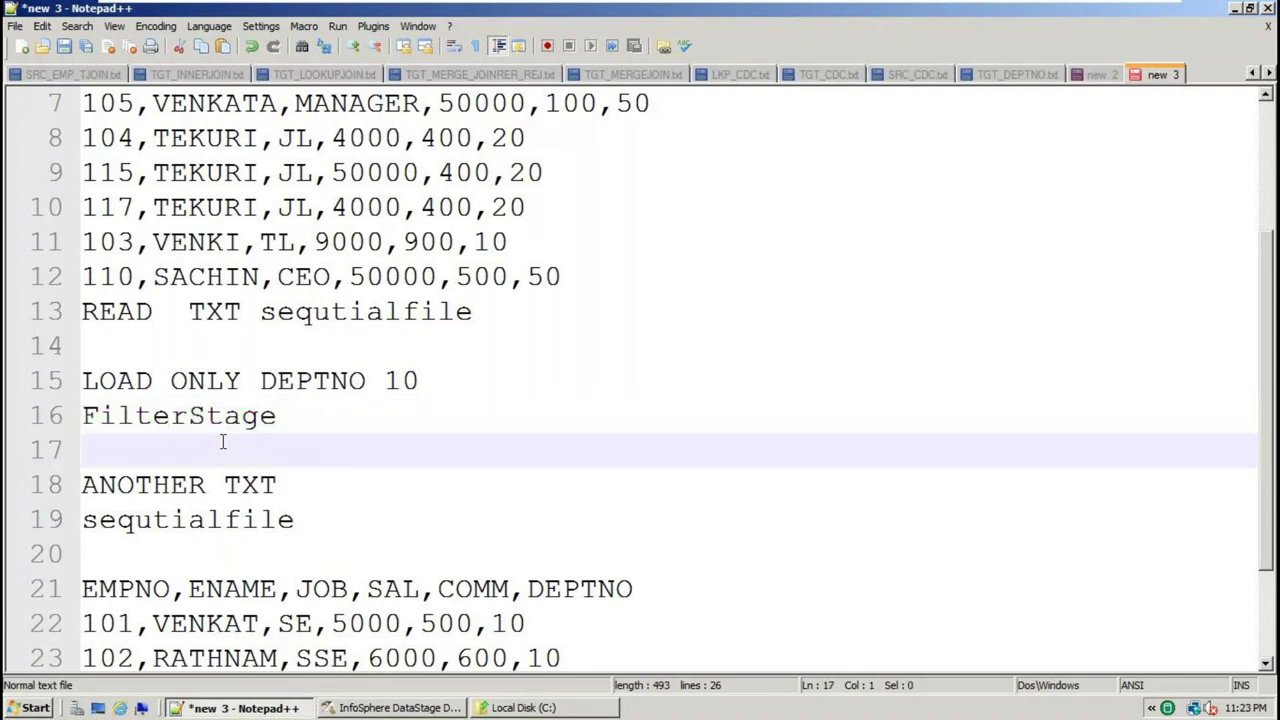
pyautogui.write('where')
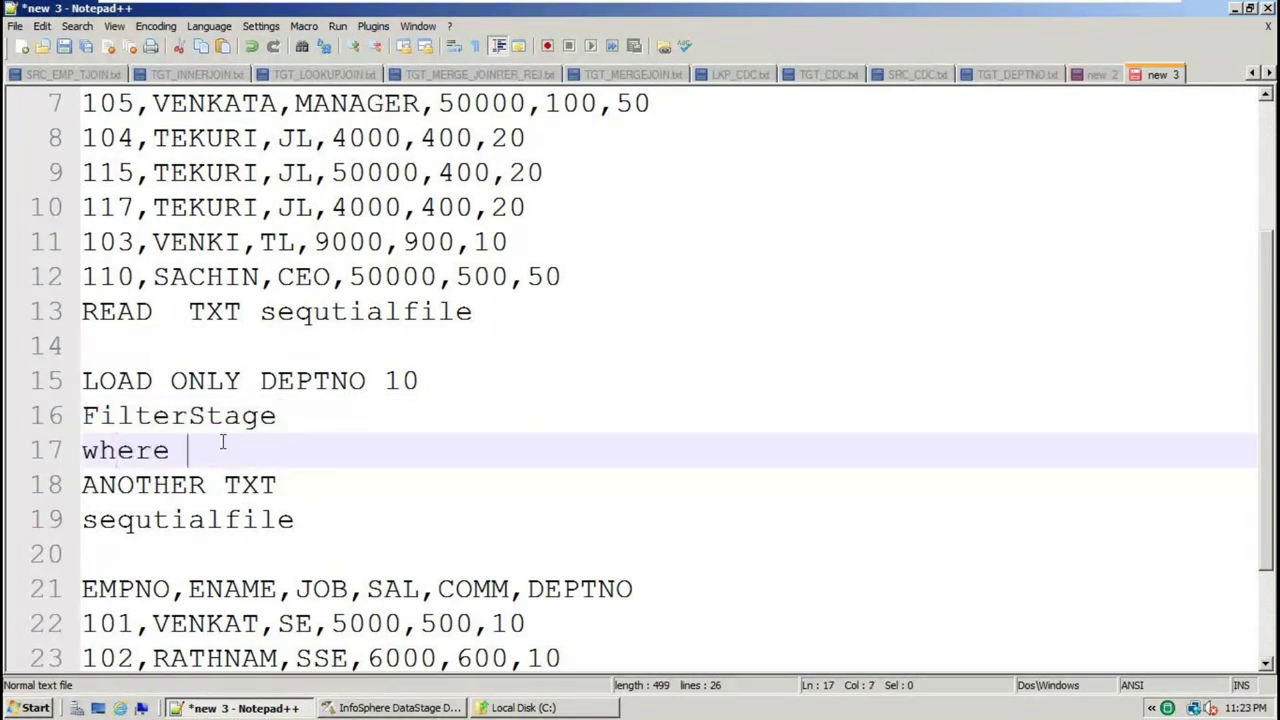
pyautogui.click(133, 440)
pyautogui.doubleClick(133, 440)
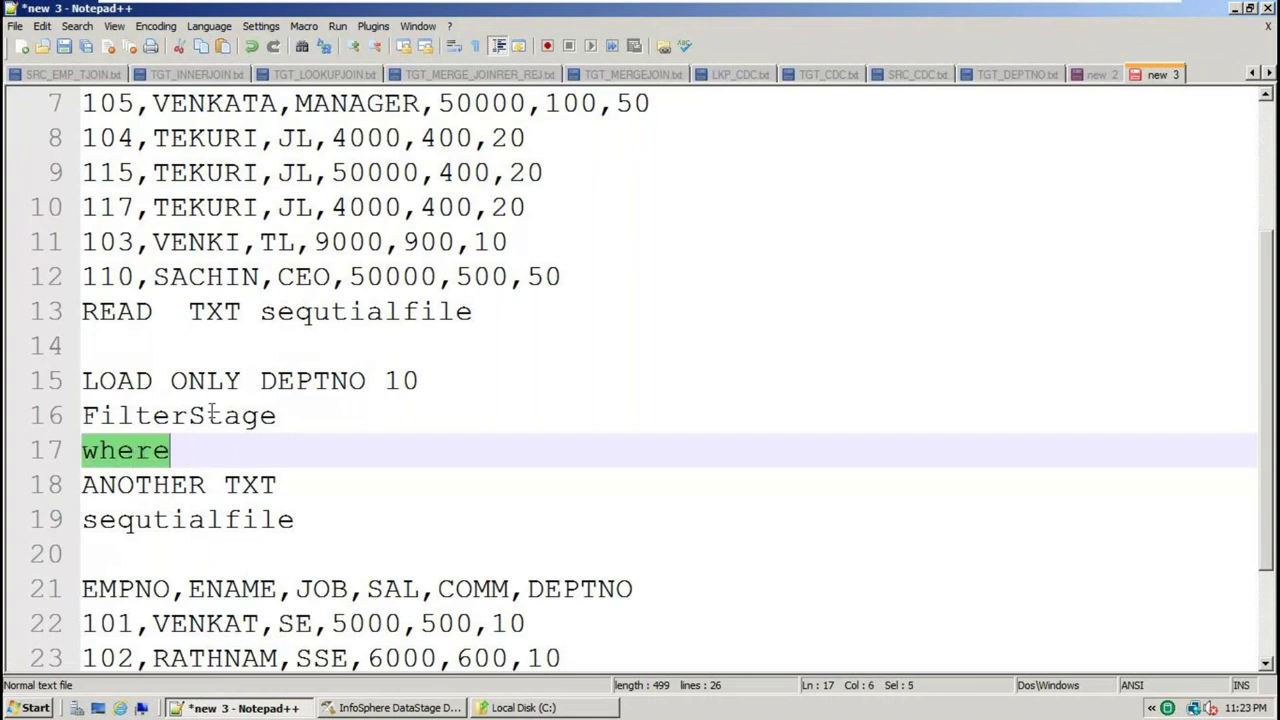
# Review the DEPTNO, FilterStage and sequtialfile notes, then switch to DataStage Designer
pyautogui.doubleClick(300, 381)
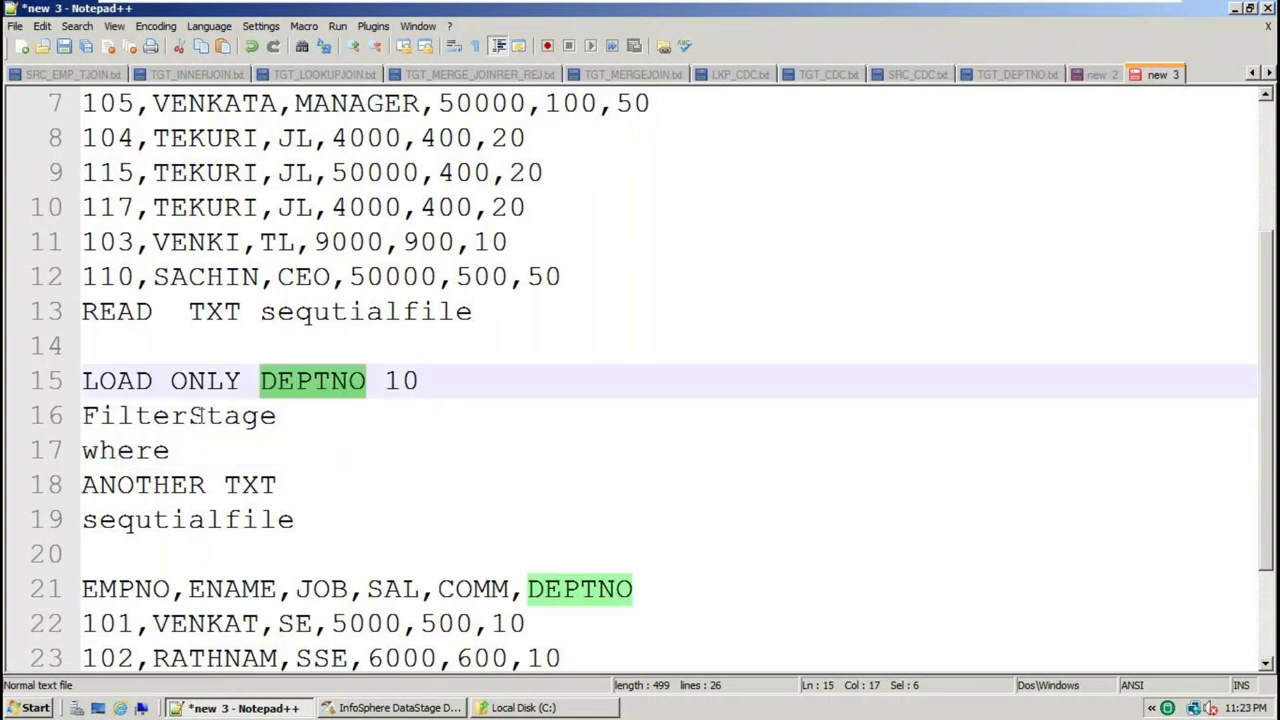
pyautogui.click(180, 409)
pyautogui.doubleClick(179, 416)
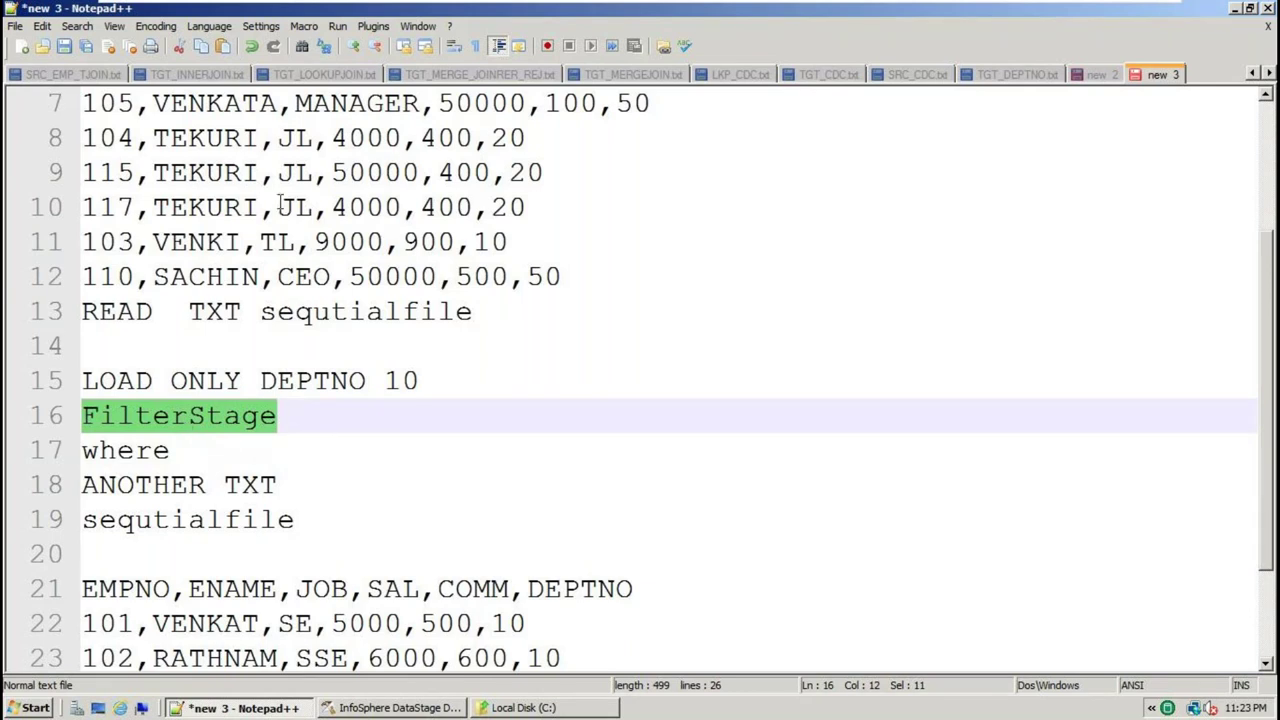
pyautogui.click(345, 313)
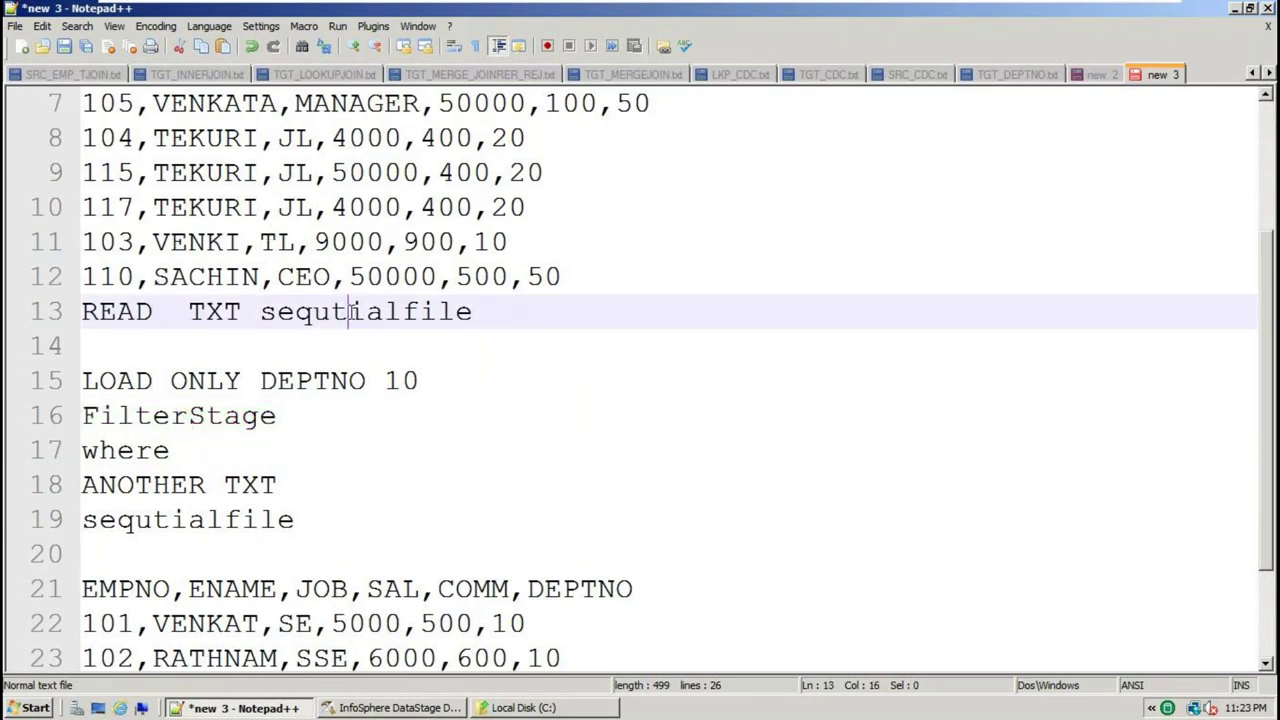
pyautogui.doubleClick(350, 312)
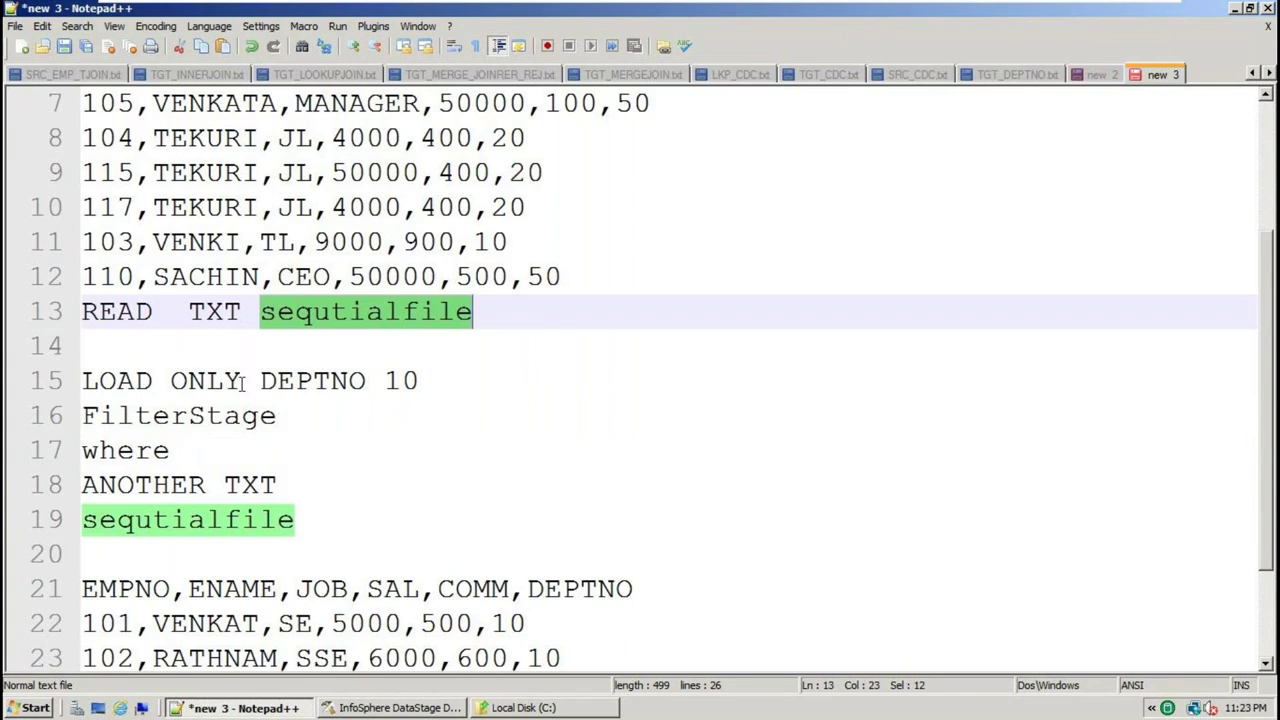
pyautogui.doubleClick(204, 484)
pyautogui.click(180, 415)
pyautogui.doubleClick(180, 415)
pyautogui.scroll(-2, 178, 411)
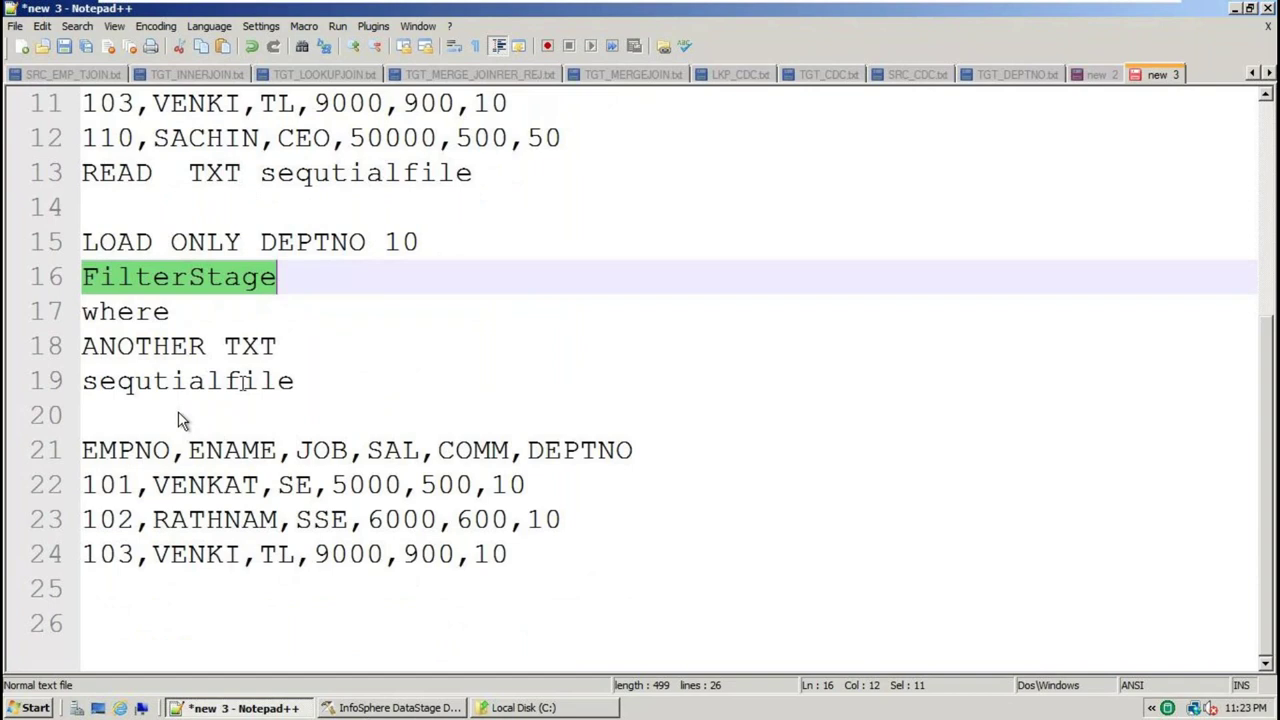
pyautogui.doubleClick(242, 380)
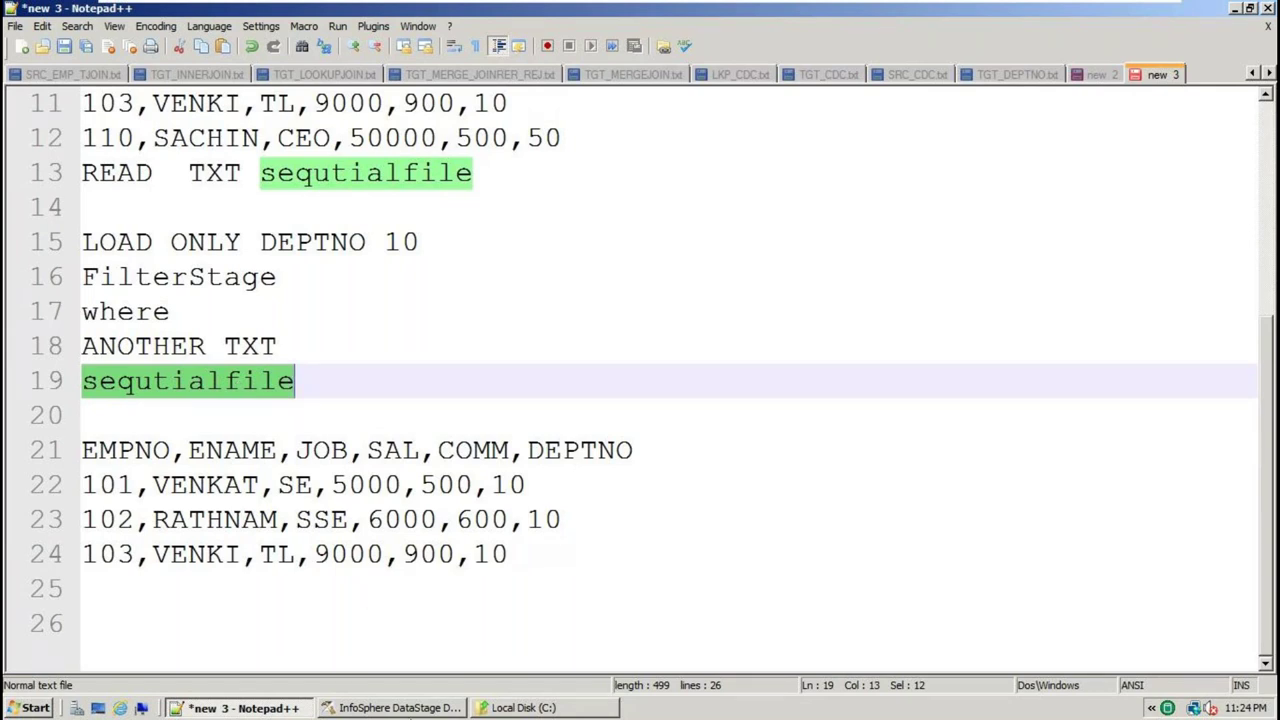
pyautogui.hotkey('alt', 'Tab')
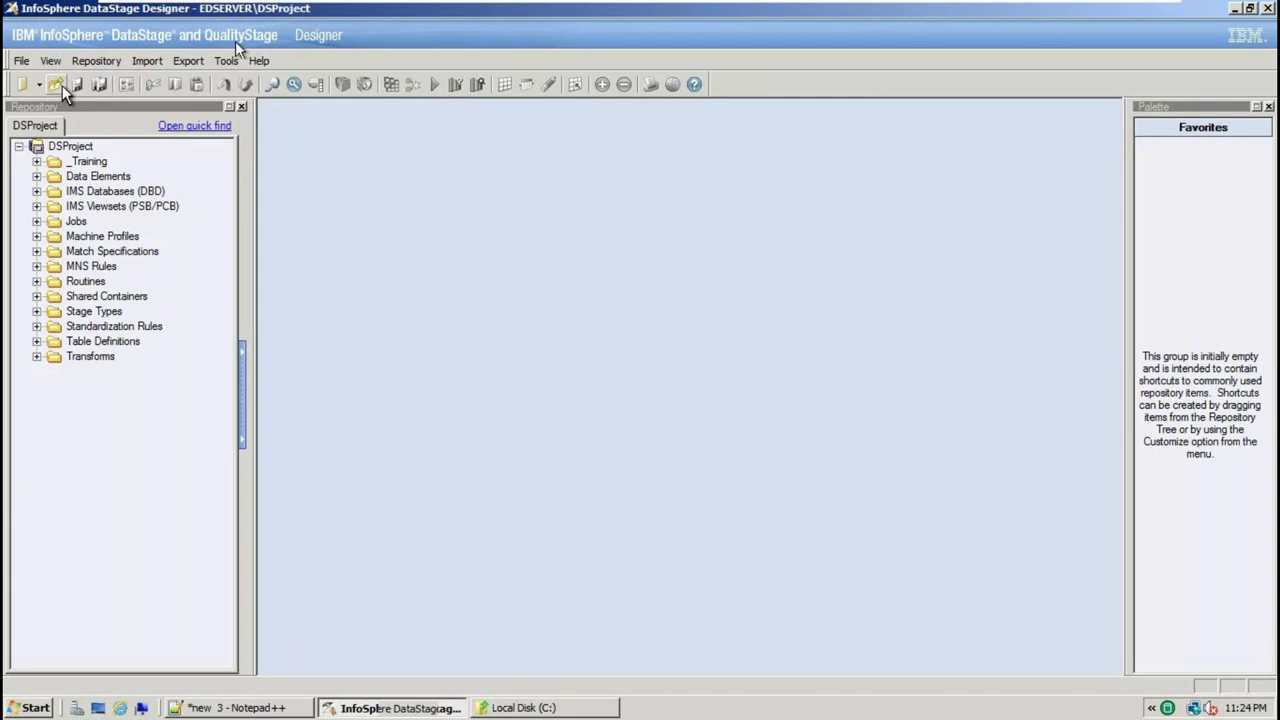
# Create an empty parallel job, Untitled.1, from File > New
pyautogui.click(21, 60)
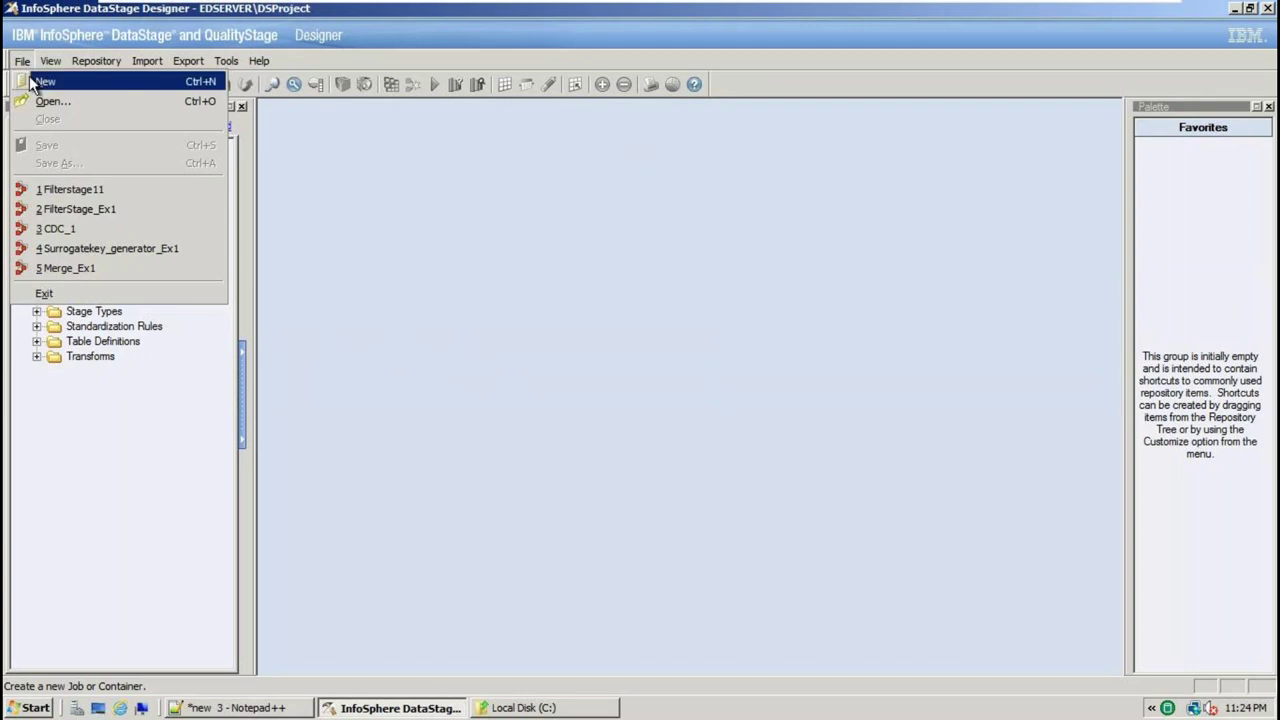
pyautogui.click(42, 84)
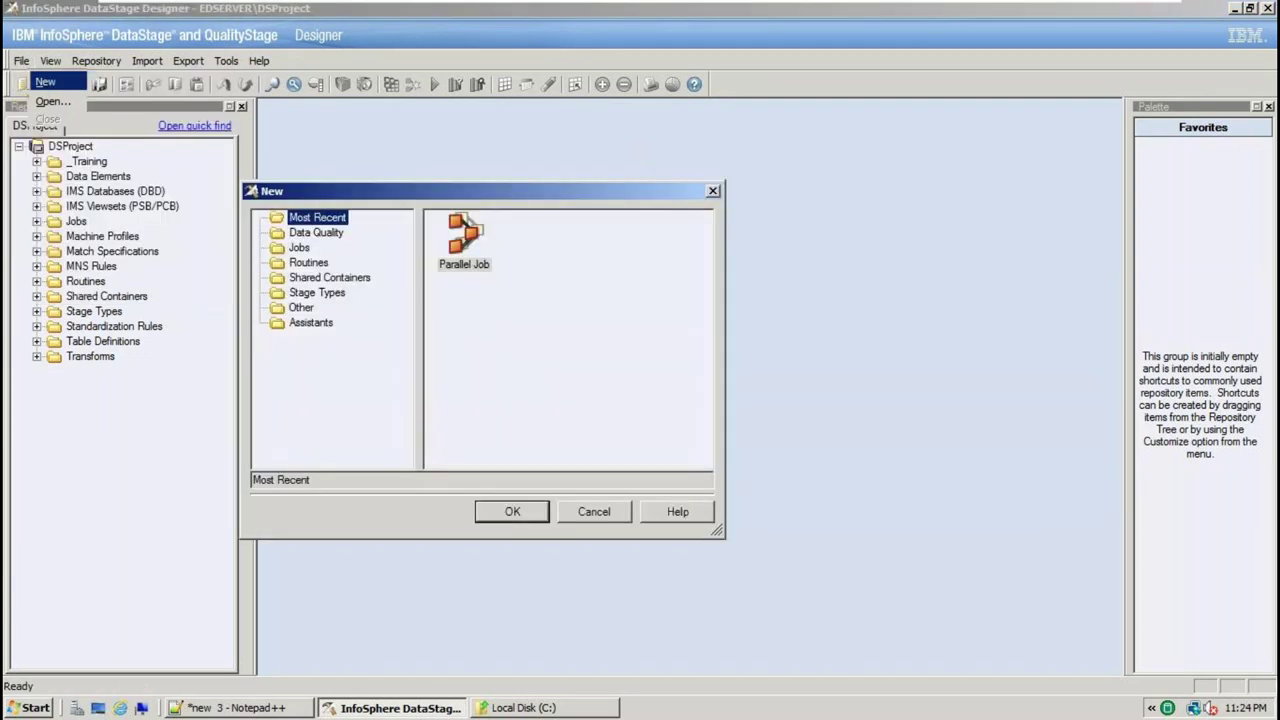
pyautogui.click(463, 245)
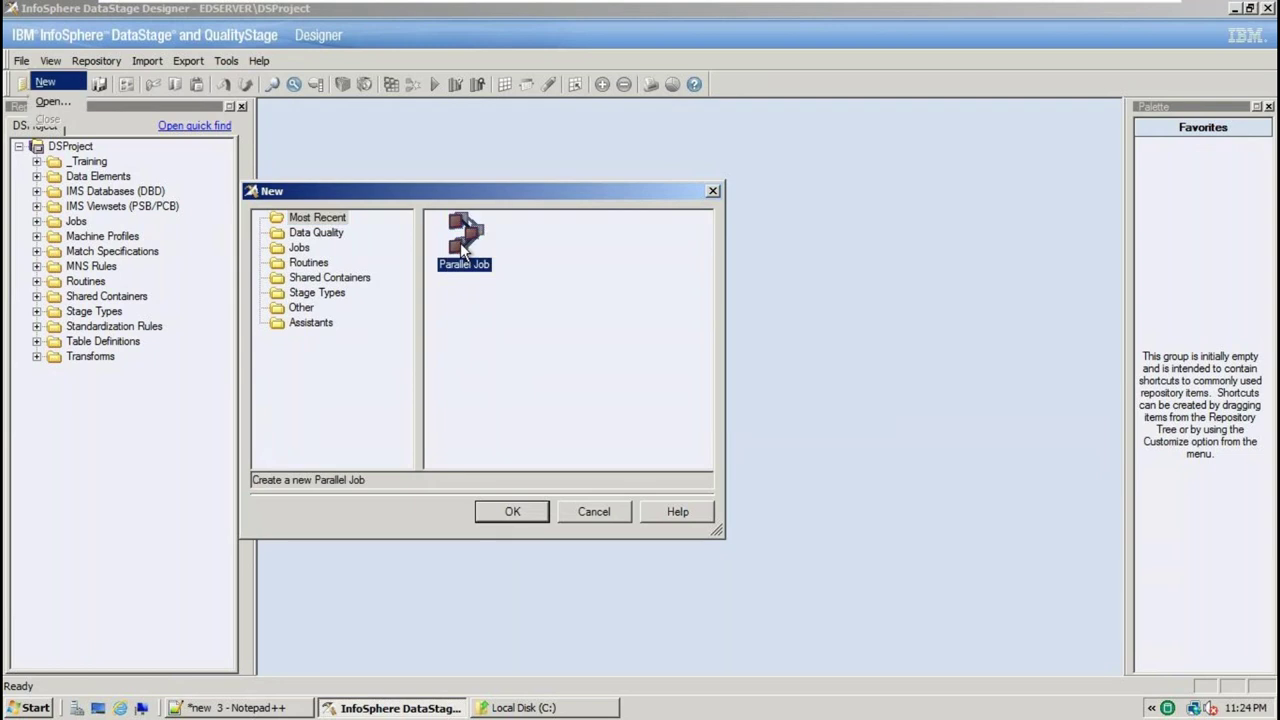
pyautogui.click(508, 511)
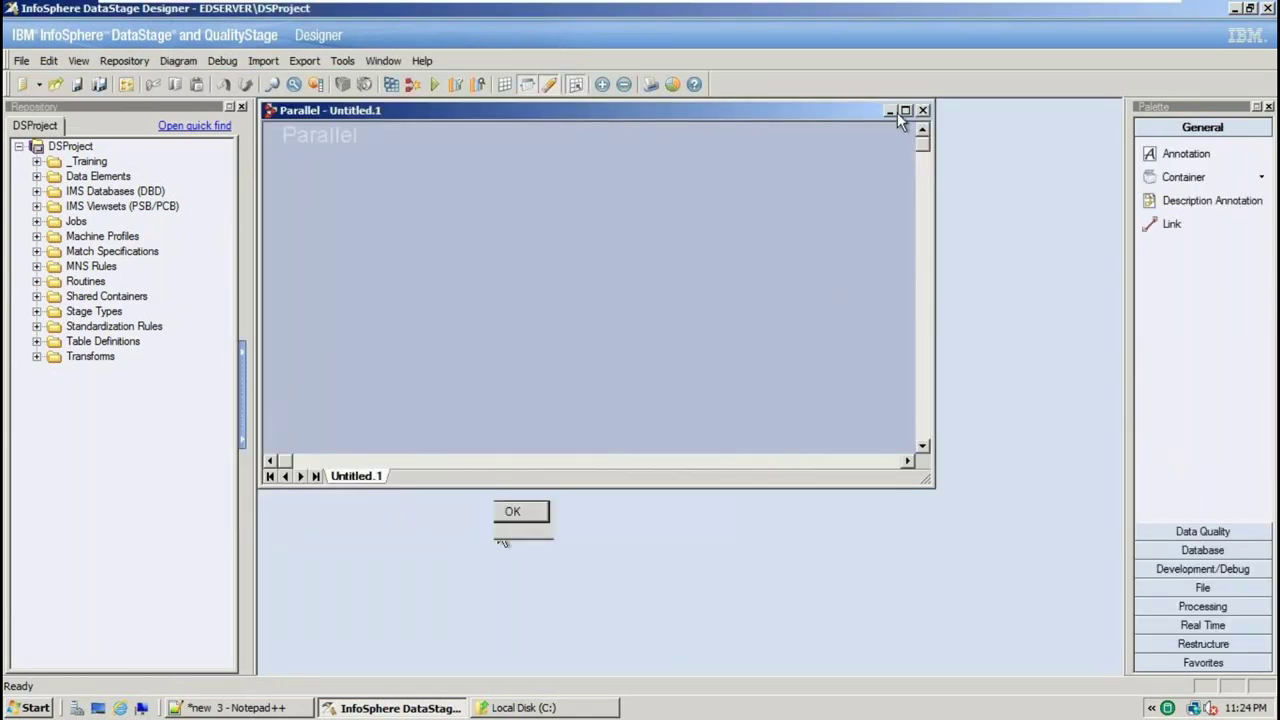
# Maximize Untitled.1 and place two Sequential File stages on the canvas, left and right
pyautogui.click(905, 110)
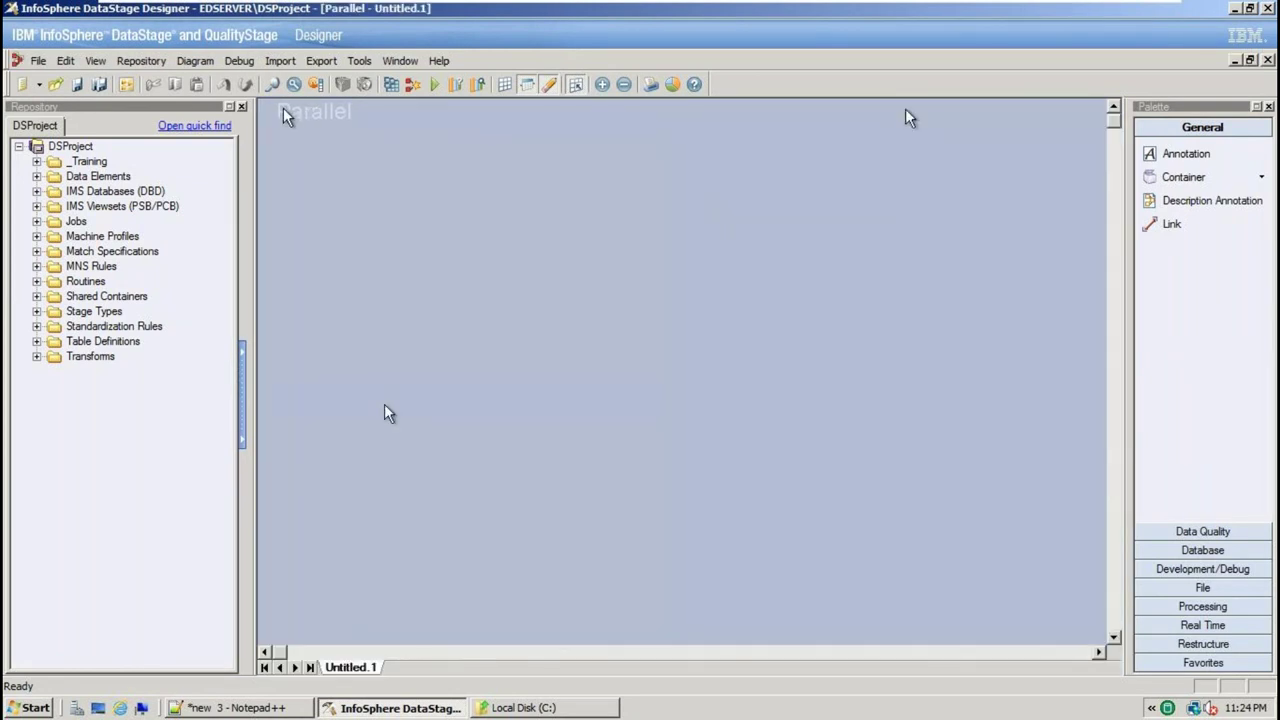
pyautogui.moveTo(330, 285); pyautogui.dragTo(440, 437)
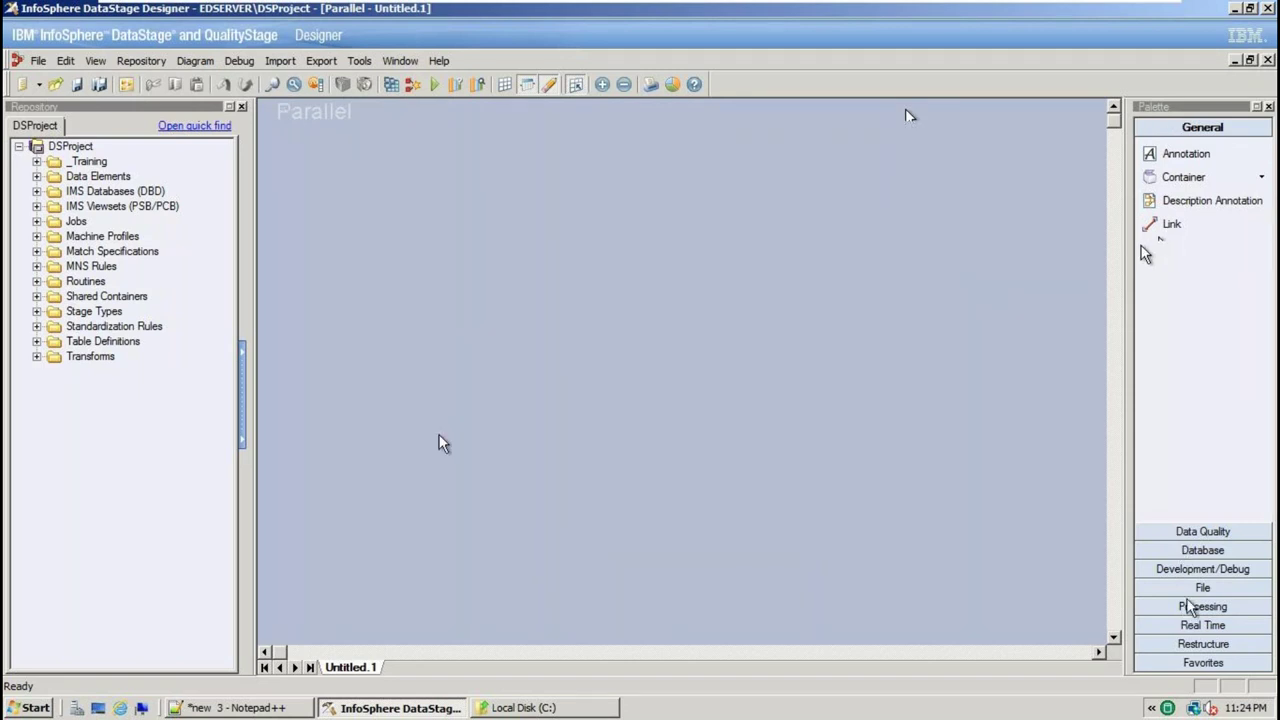
pyautogui.moveTo(1124, 236); pyautogui.dragTo(1025, 218)
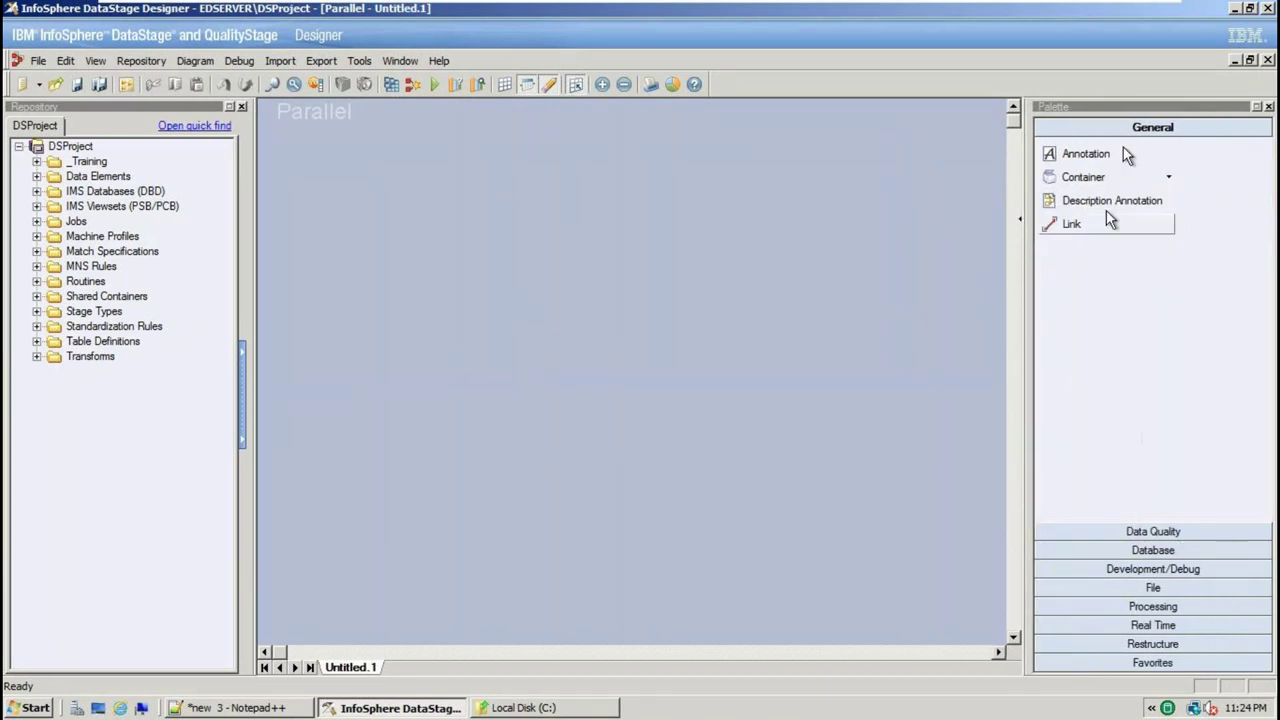
pyautogui.click(1150, 588)
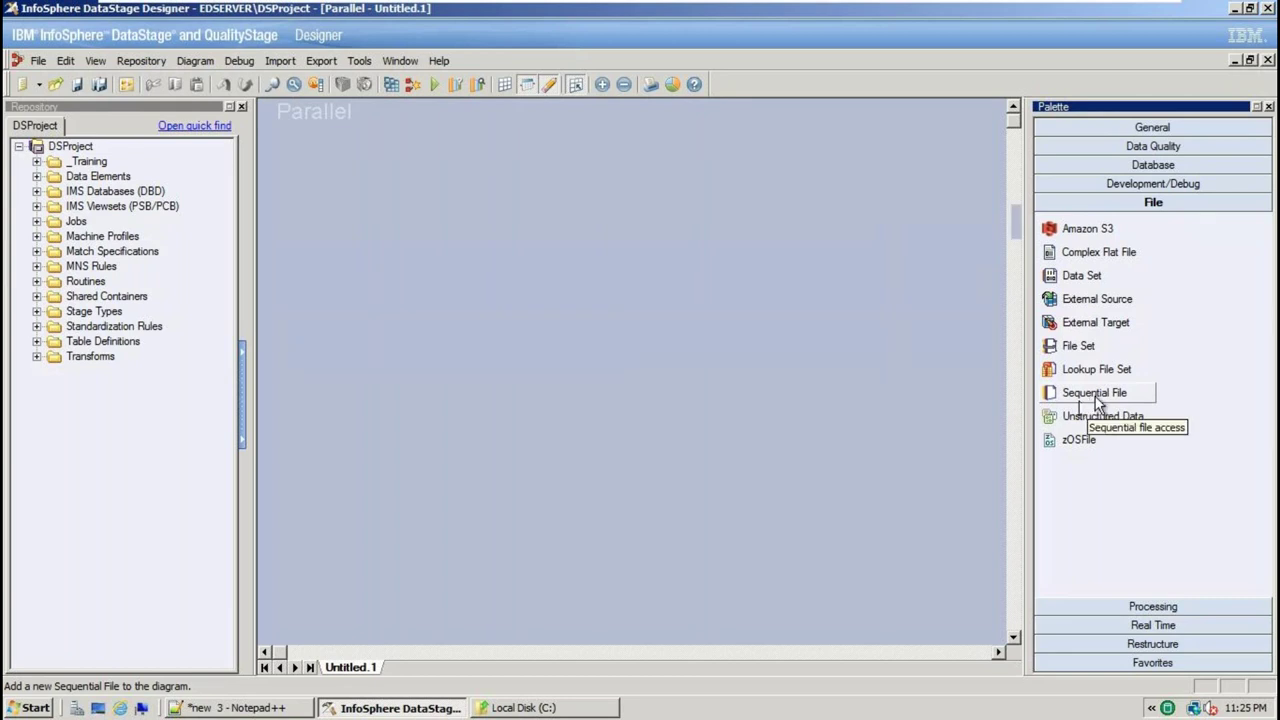
pyautogui.moveTo(1096, 399); pyautogui.dragTo(377, 297)
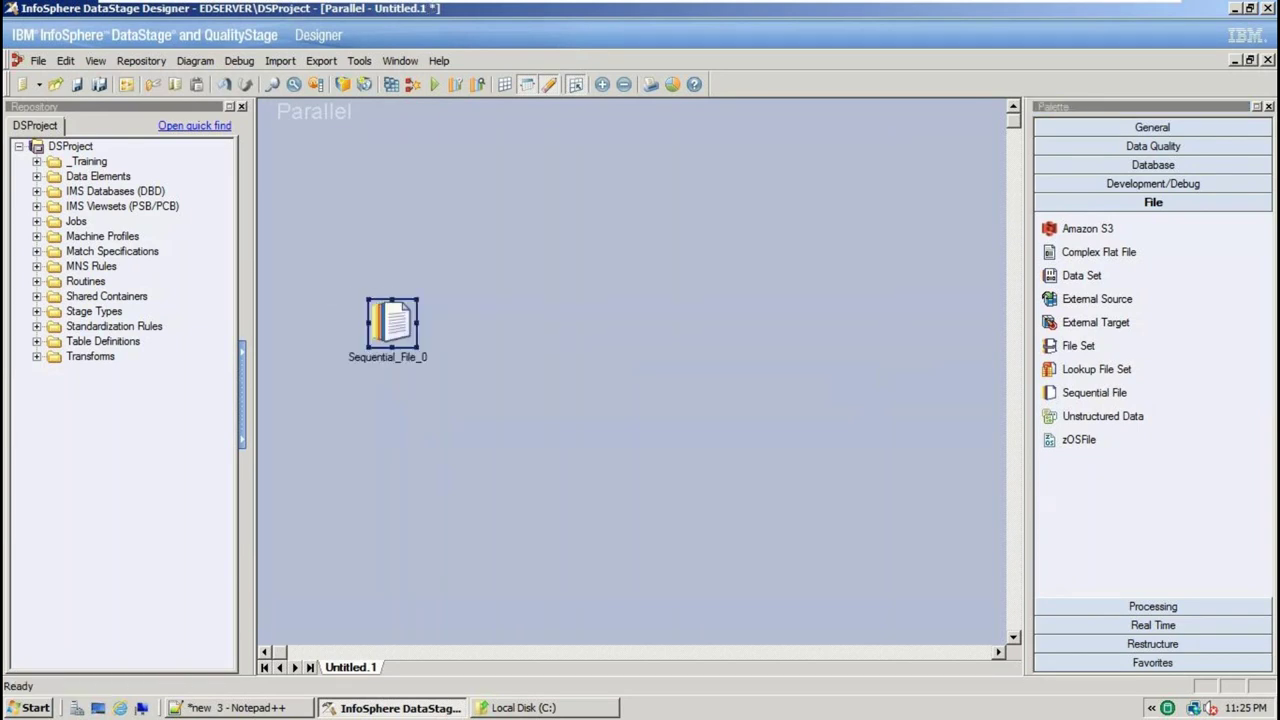
pyautogui.moveTo(825, 267); pyautogui.dragTo(937, 436)
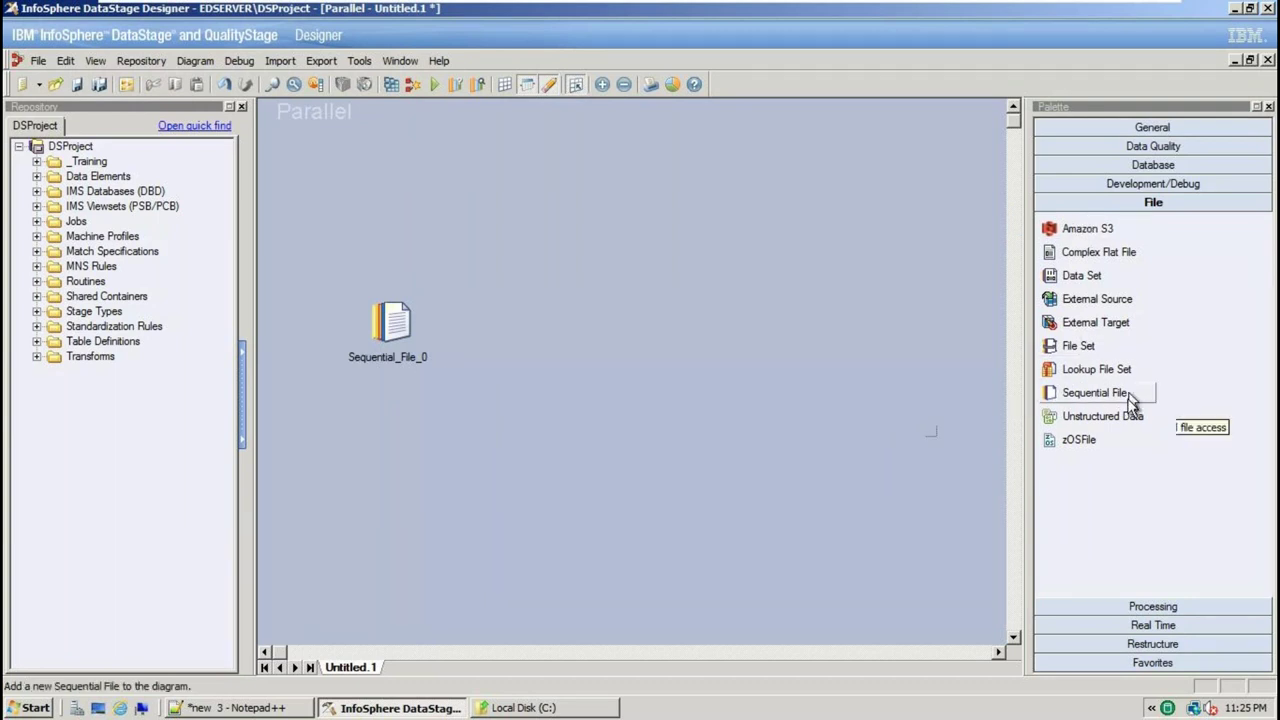
pyautogui.moveTo(1130, 400); pyautogui.dragTo(875, 347)
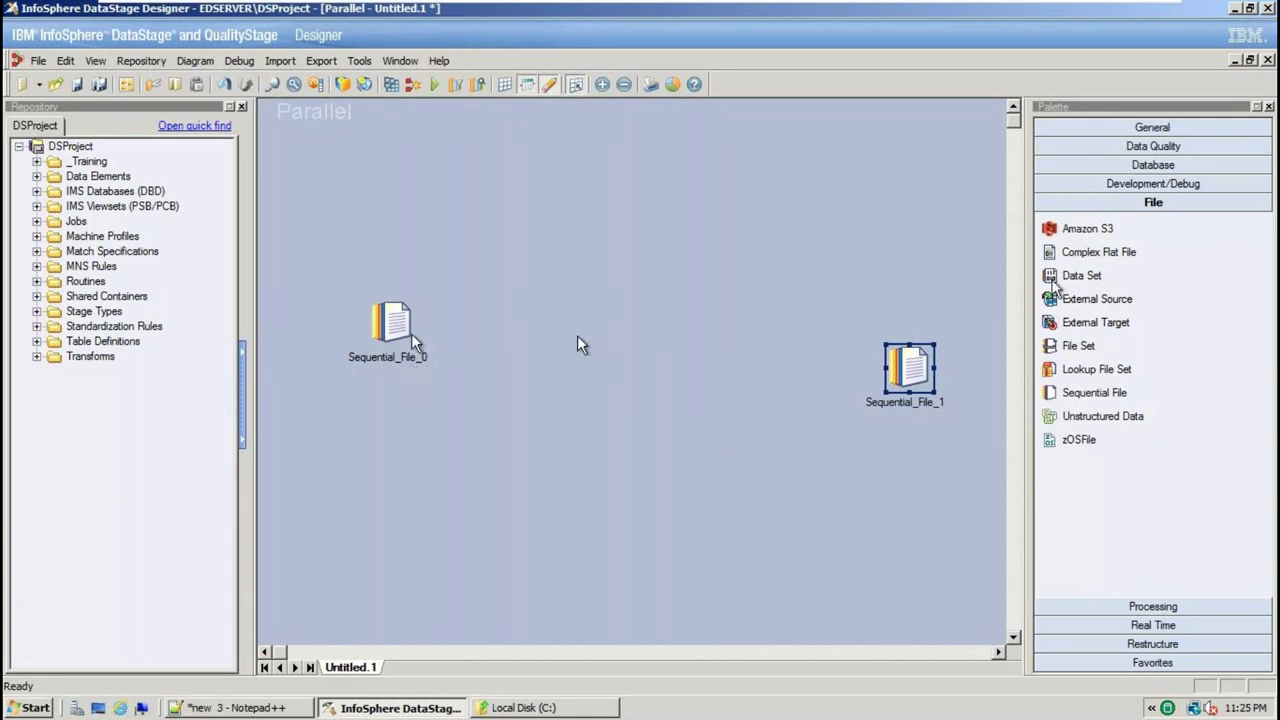
# Add a Filter stage from Processing between the two Sequential File stages
pyautogui.click(1123, 606)
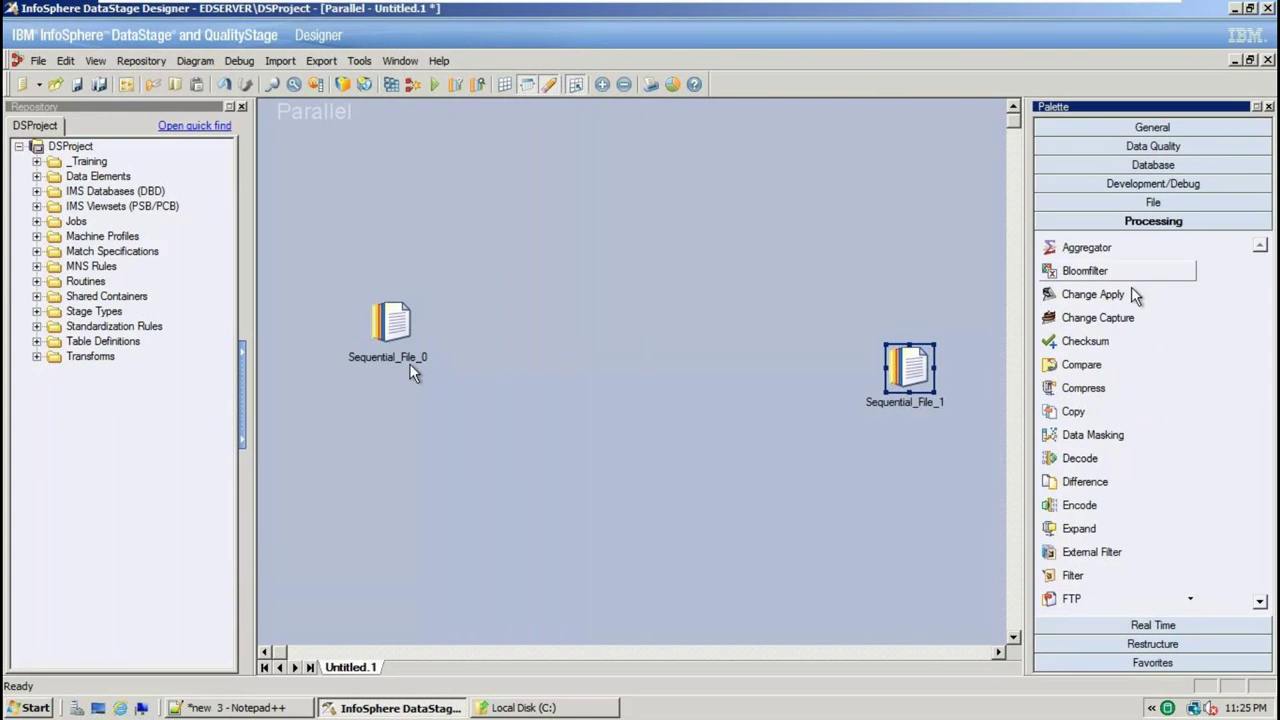
pyautogui.scroll(-3, 1110, 490)
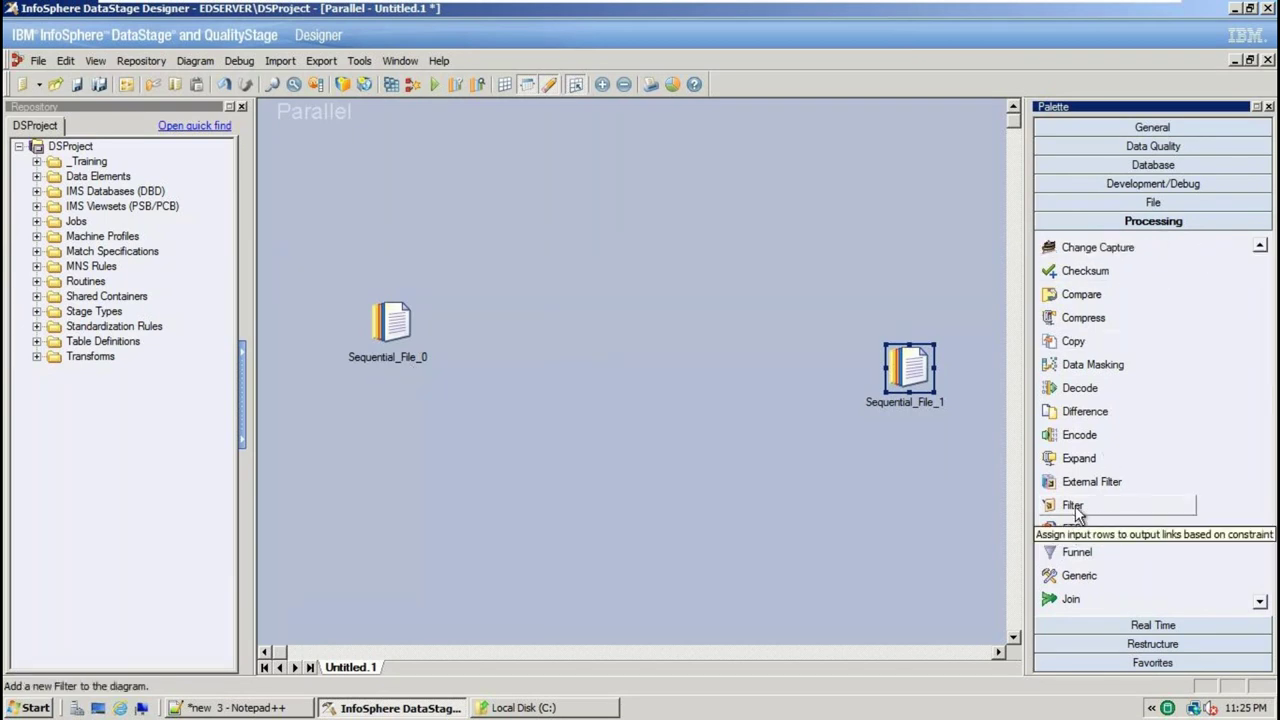
pyautogui.moveTo(1076, 512); pyautogui.dragTo(597, 324)
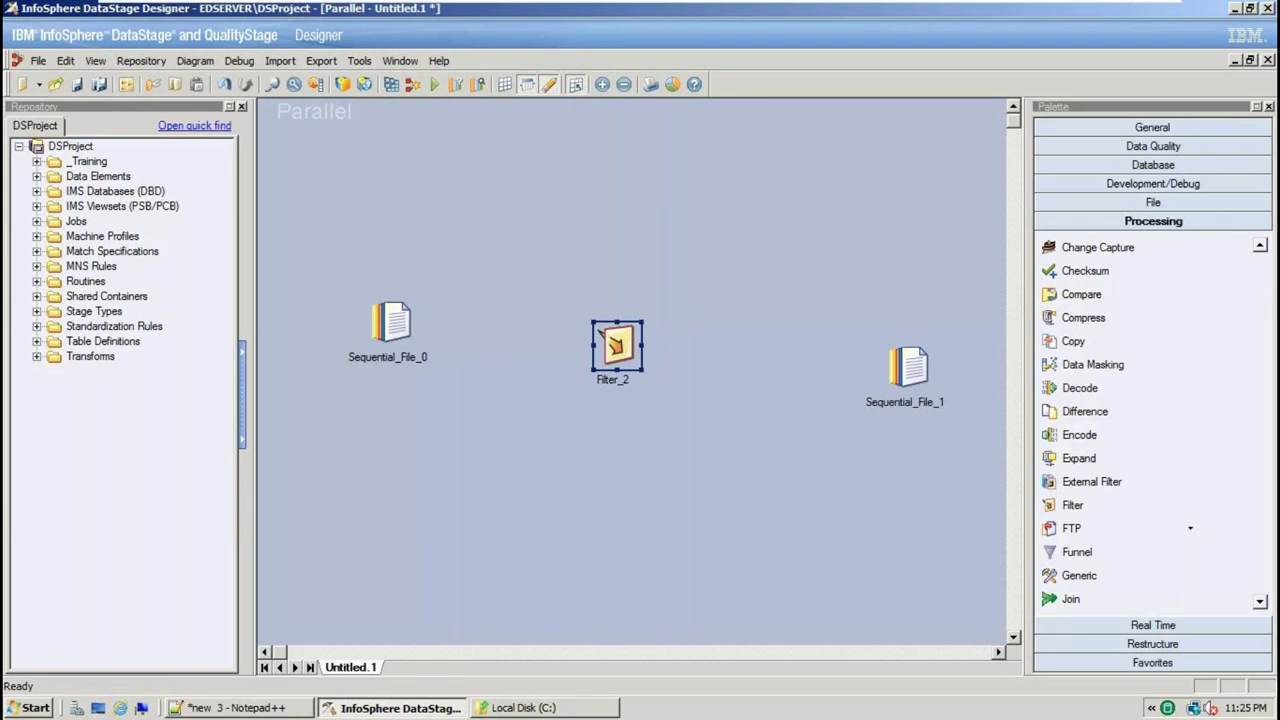
pyautogui.click(389, 319)
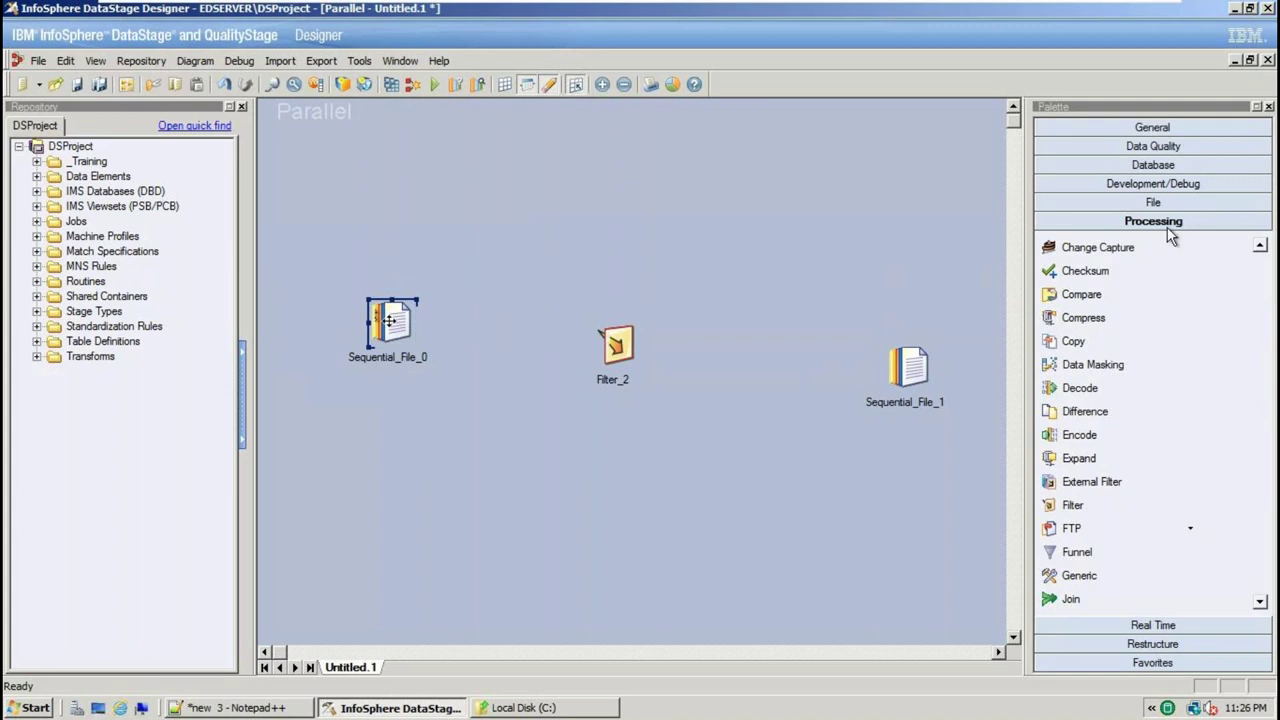
pyautogui.click(388, 356)
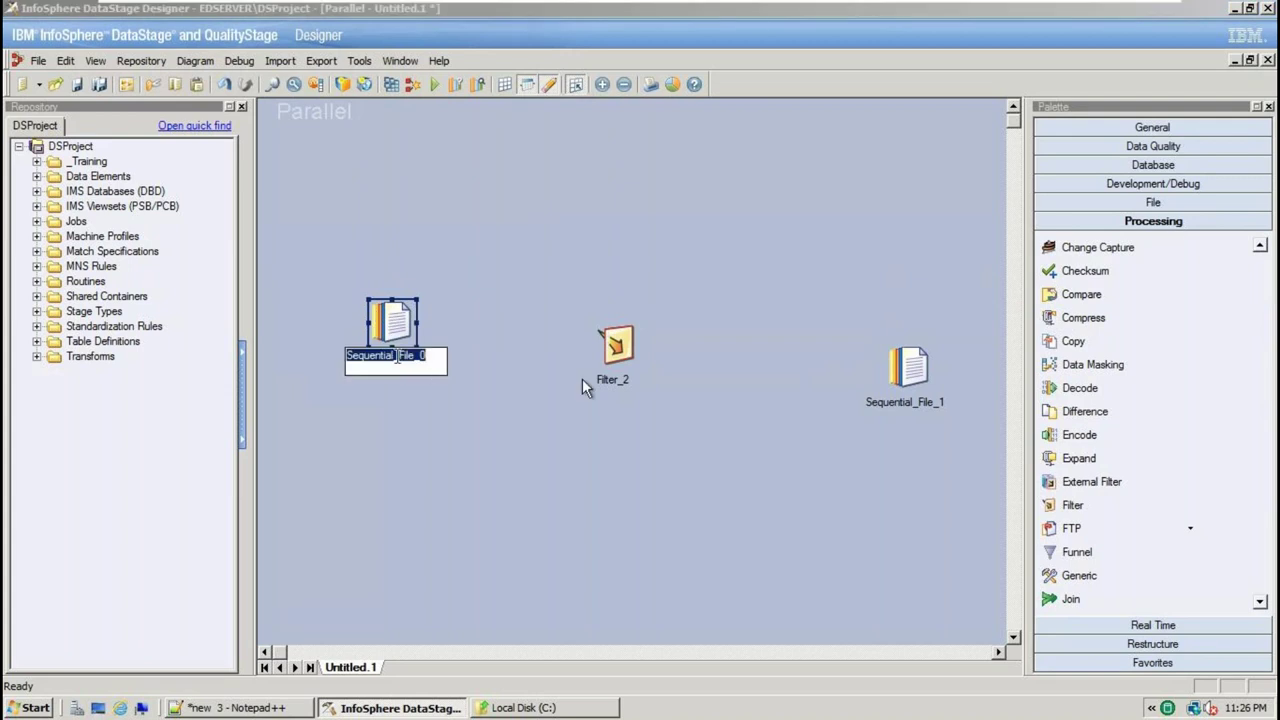
pyautogui.click(617, 345)
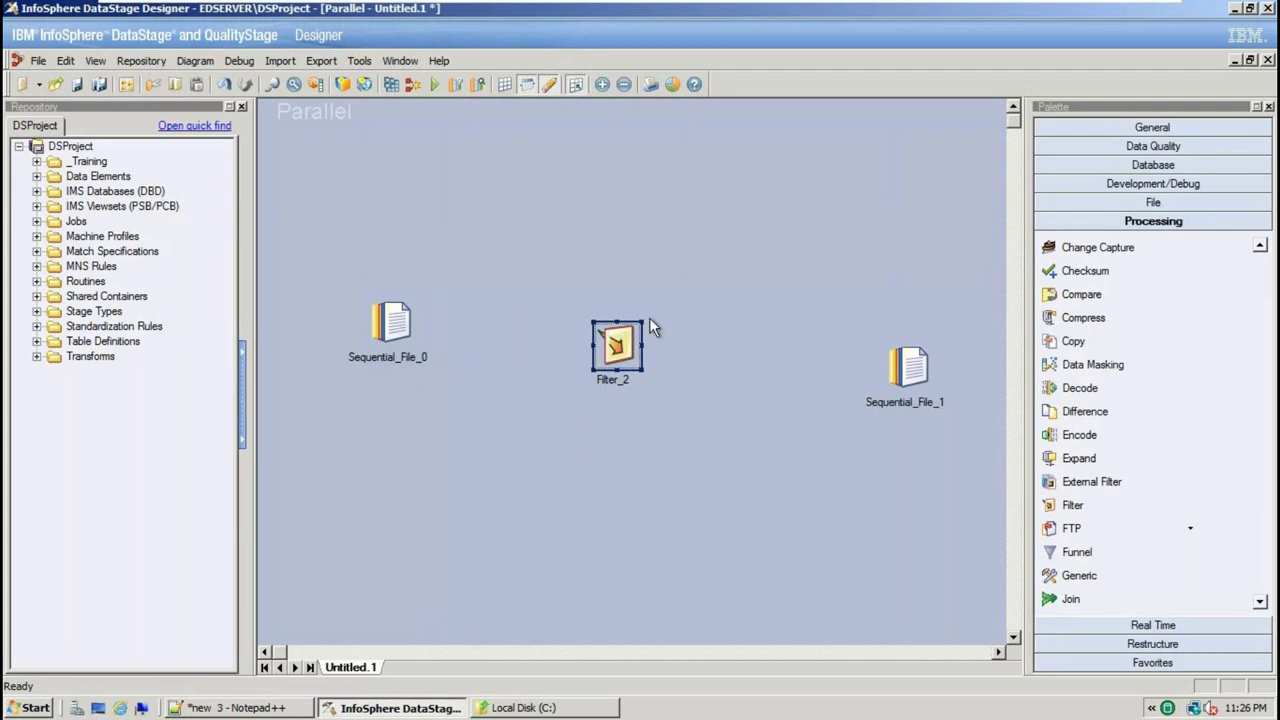
# Link Sequential_File_0 to Filter_2 and Filter_2 to Sequential_File_1 using the General Link tool
pyautogui.click(1174, 128)
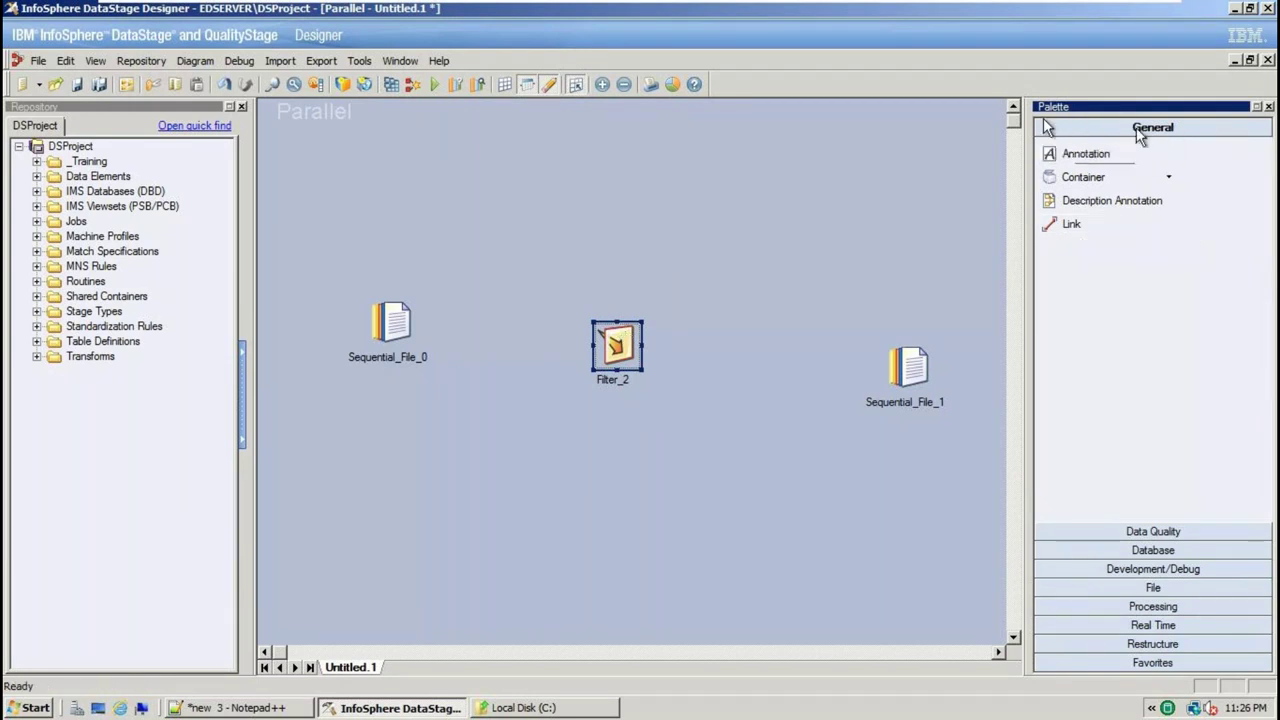
pyautogui.click(1078, 226)
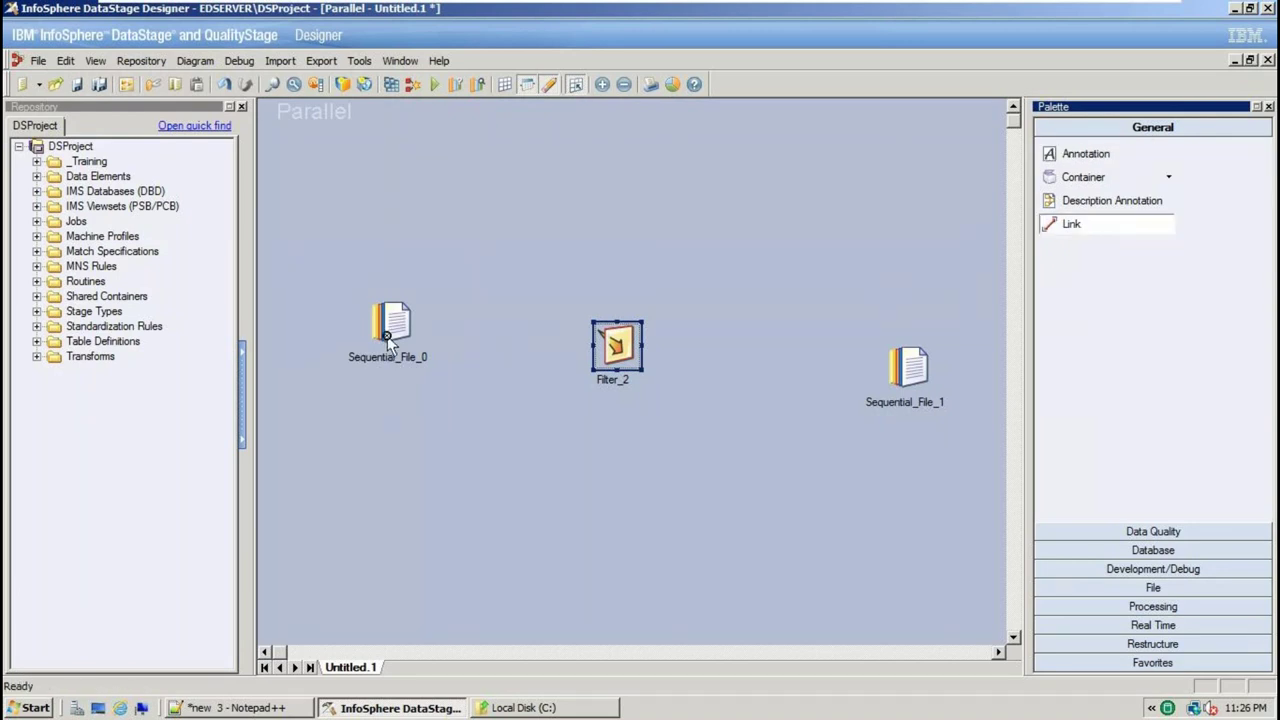
pyautogui.moveTo(391, 325); pyautogui.dragTo(615, 345)
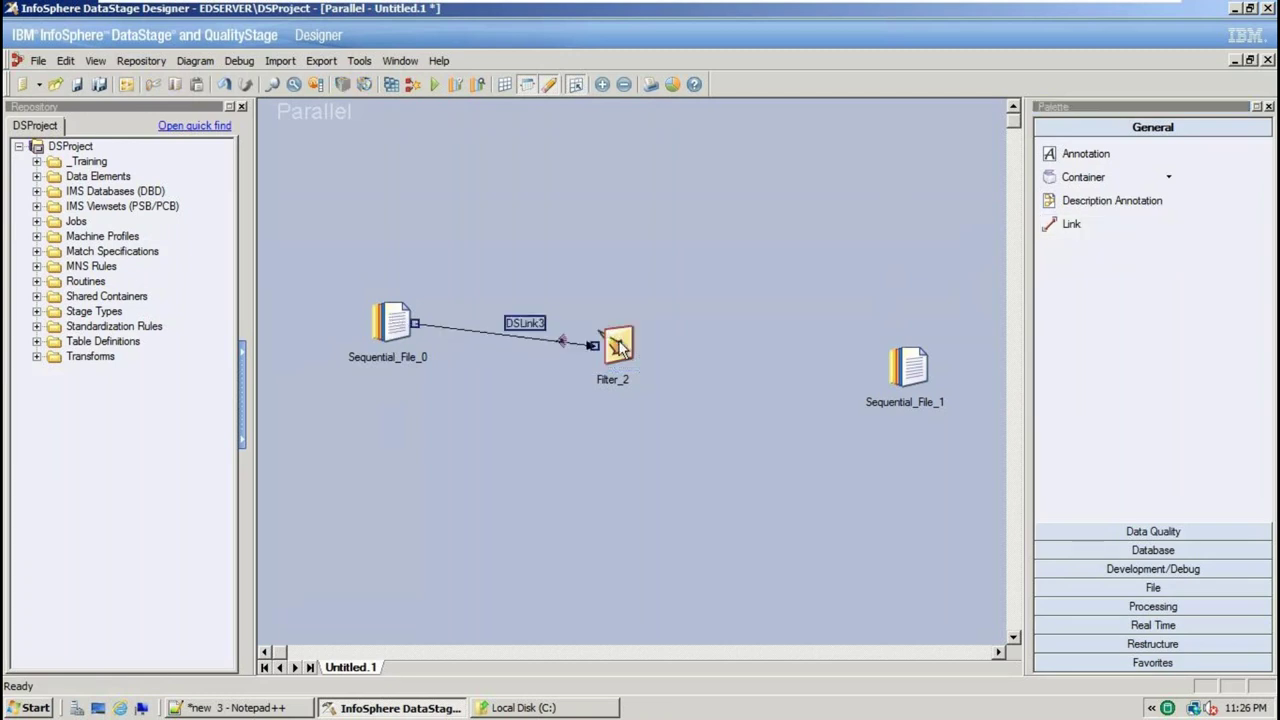
pyautogui.click(619, 345)
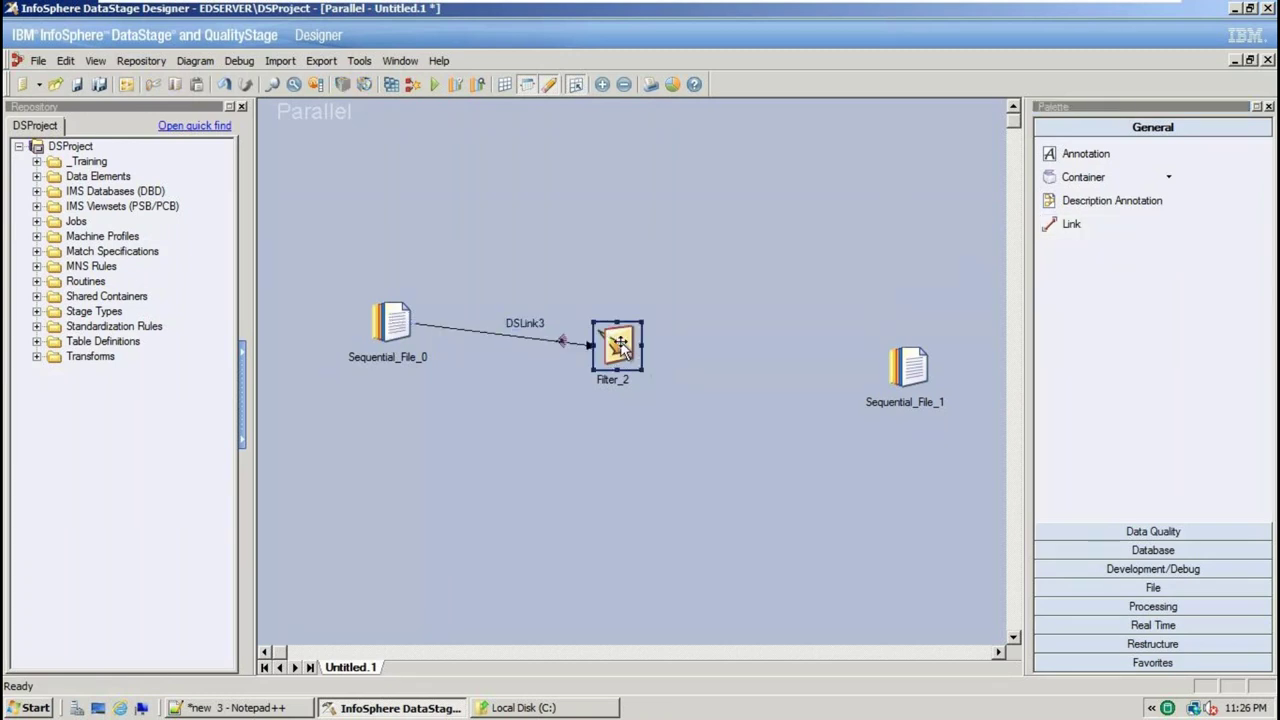
pyautogui.click(922, 358)
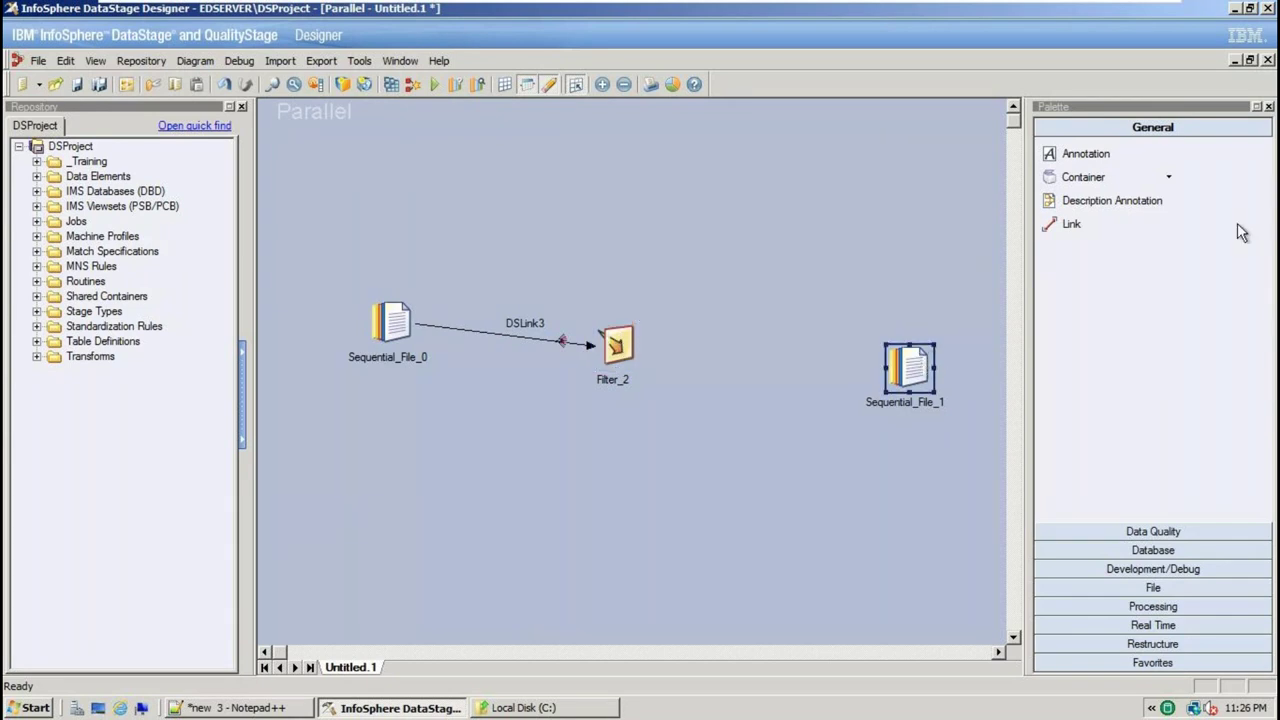
pyautogui.click(1119, 218)
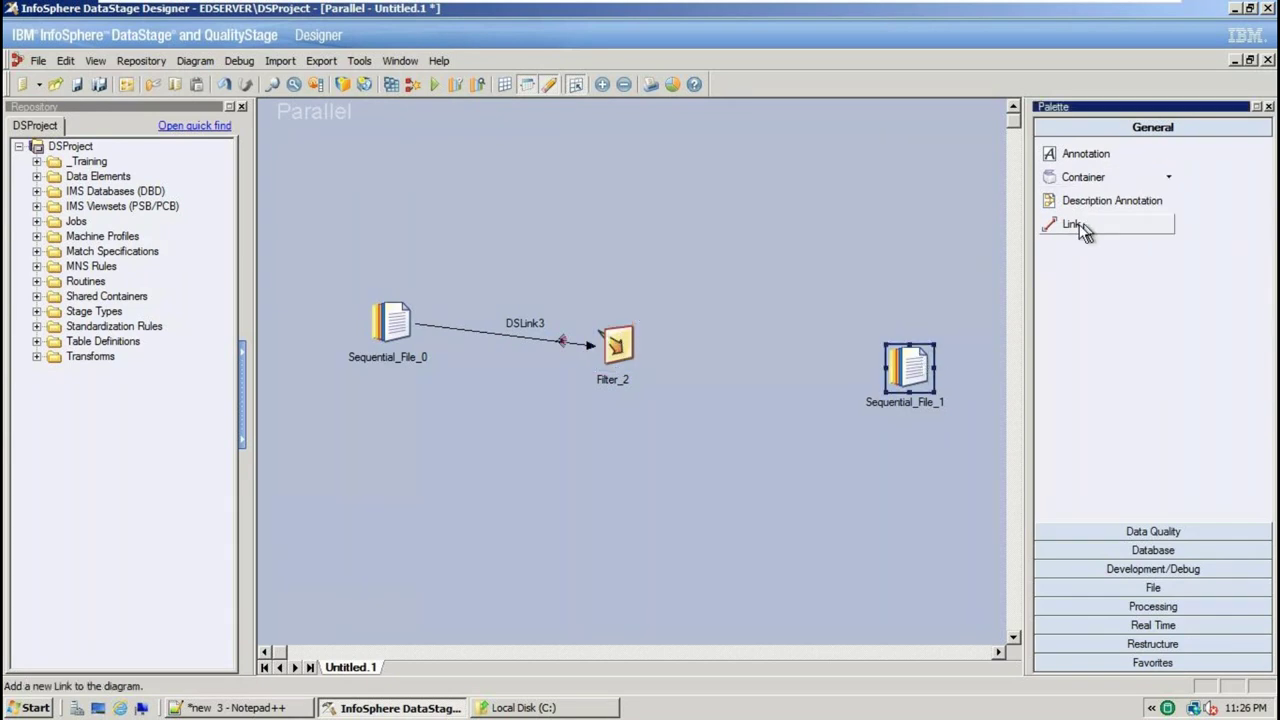
pyautogui.moveTo(633, 362); pyautogui.dragTo(917, 375)
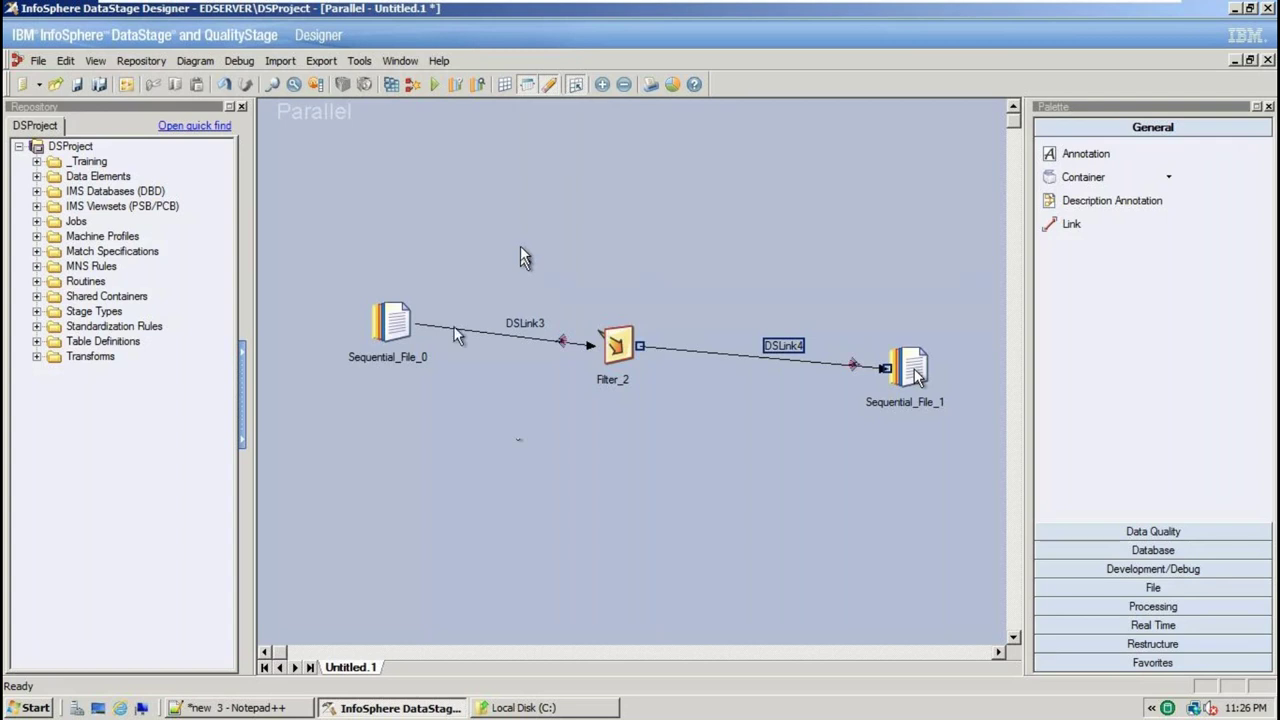
# Line up Filter_2 and Sequential_File_1 in one row with Sequential_File_0
pyautogui.click(616, 345)
pyautogui.moveTo(616, 345); pyautogui.dragTo(616, 322)
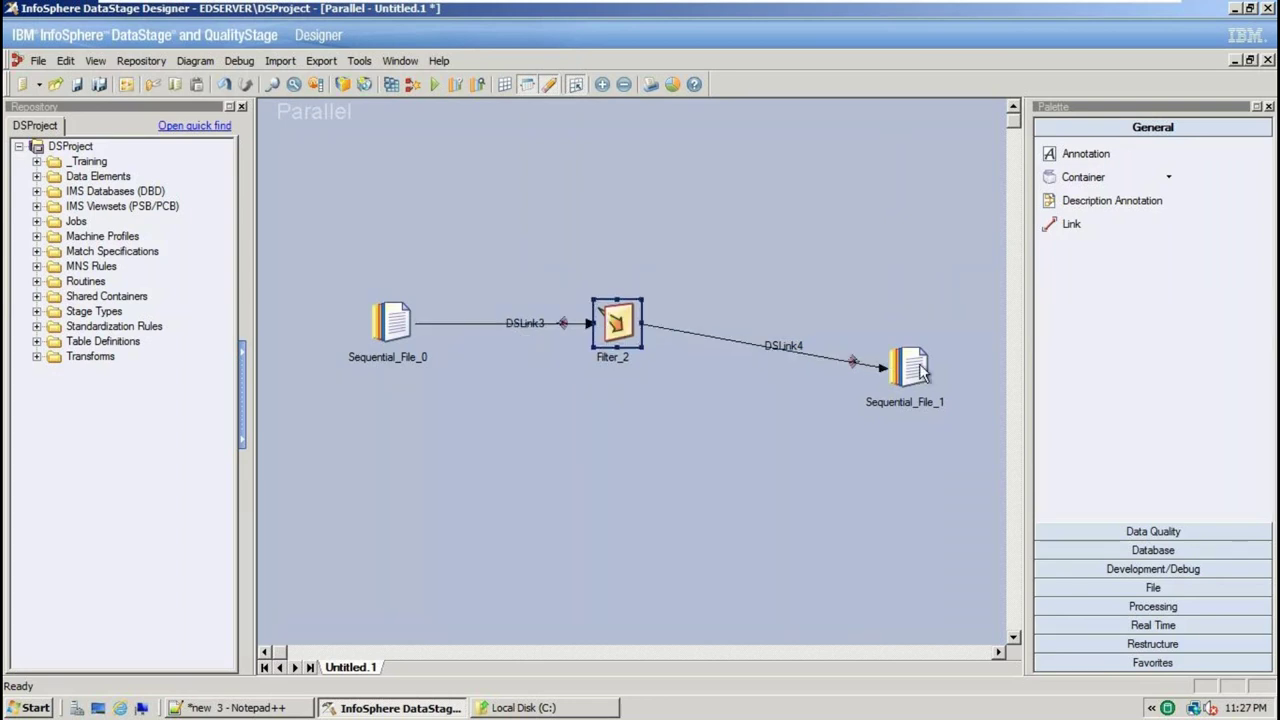
pyautogui.moveTo(915, 370); pyautogui.dragTo(931, 322)
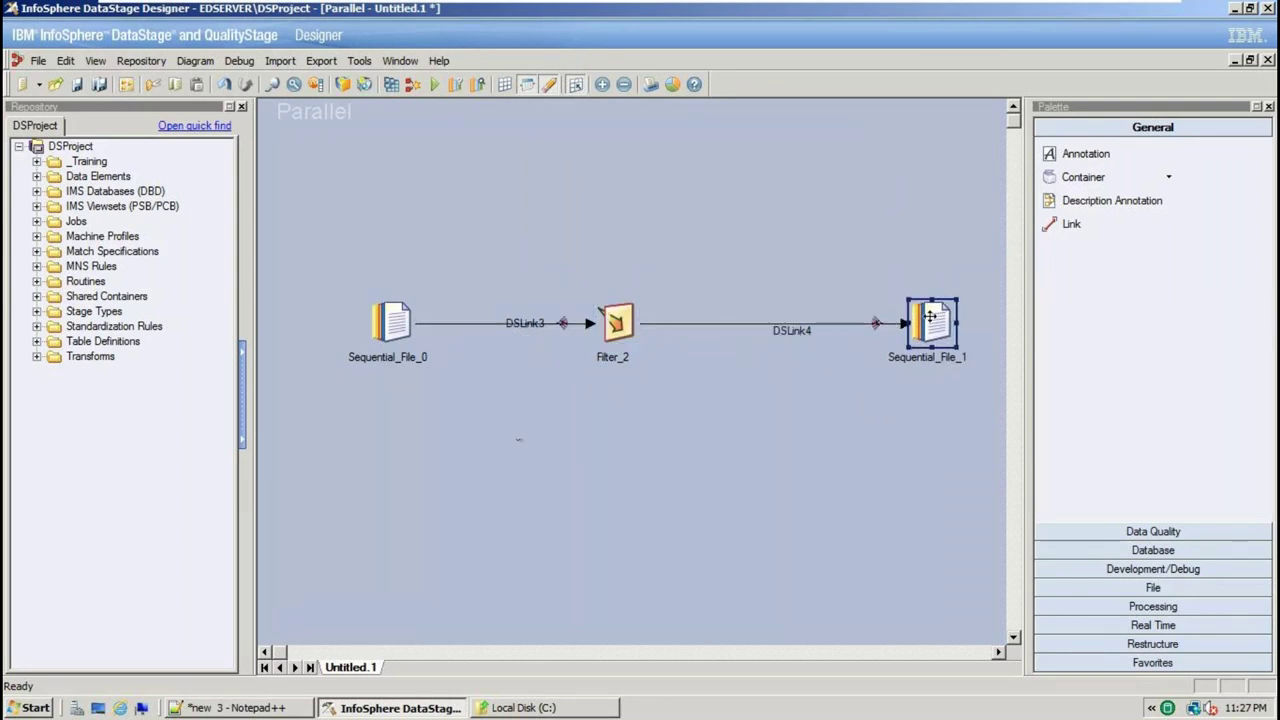
pyautogui.doubleClick(394, 325)
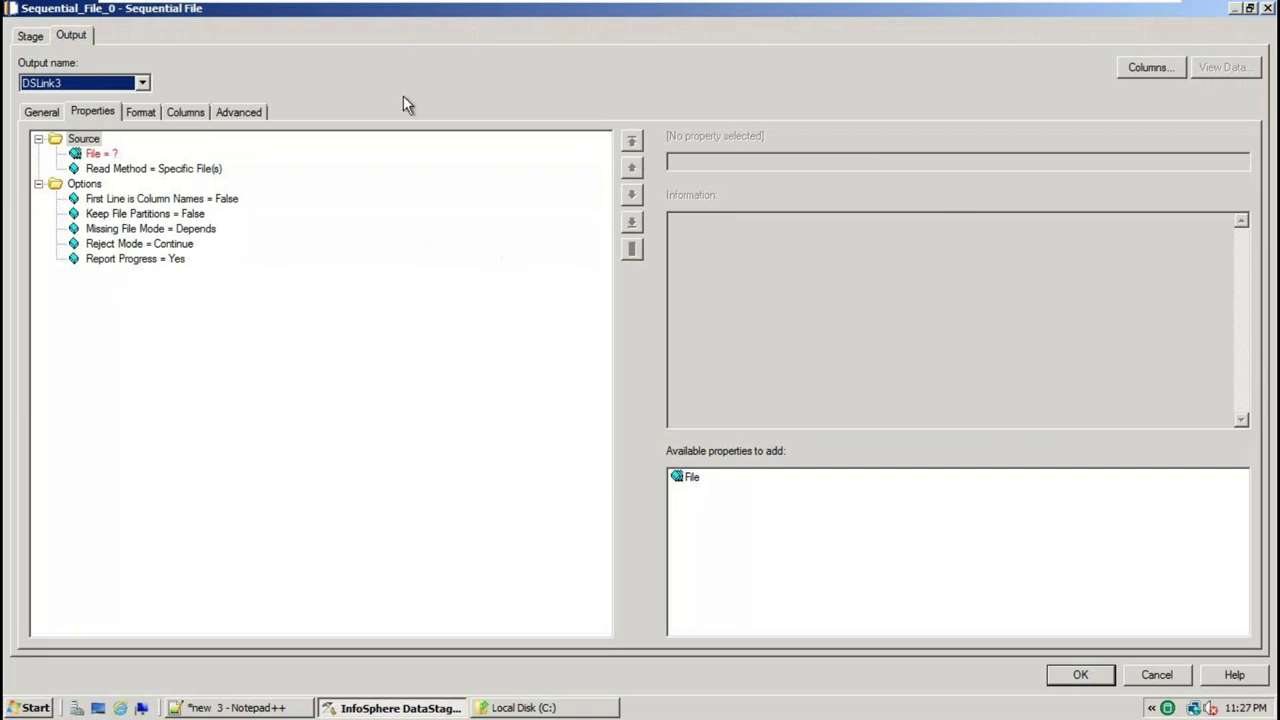
# Inspect Sequential_File_0's unset File and First Line is Column Names properties, then return to Notepad++
pyautogui.click(108, 154)
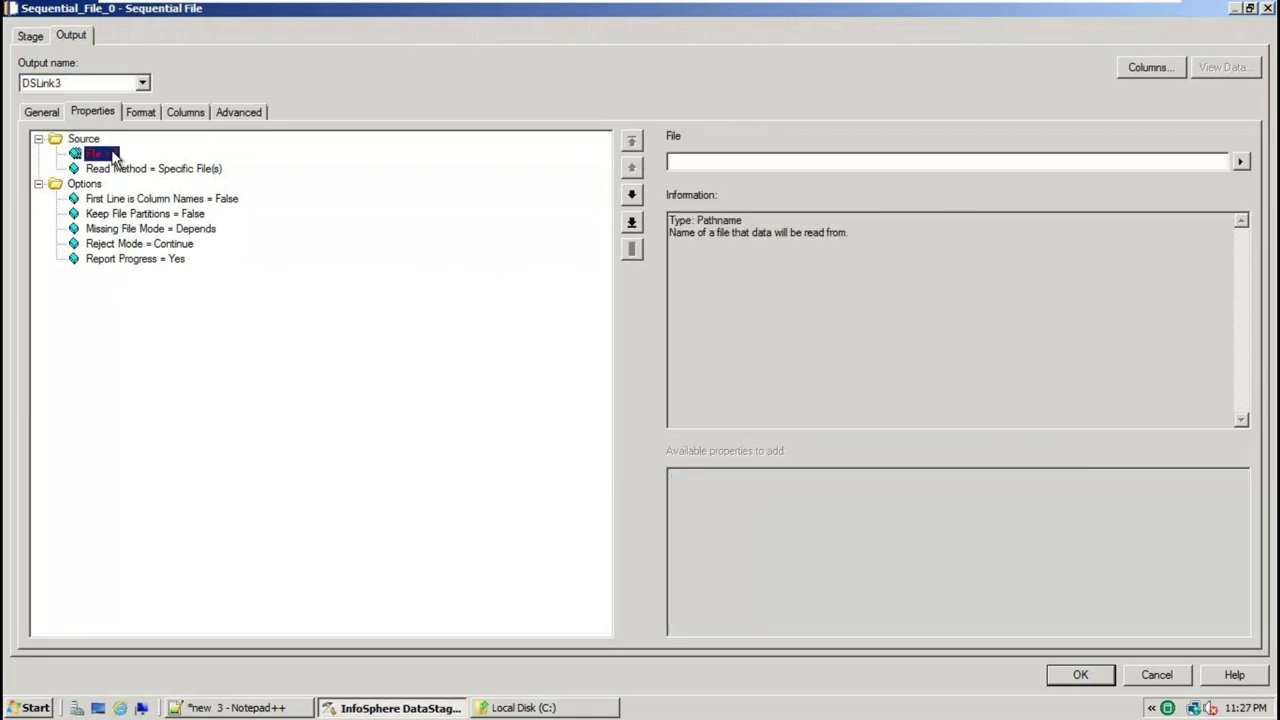
pyautogui.click(155, 202)
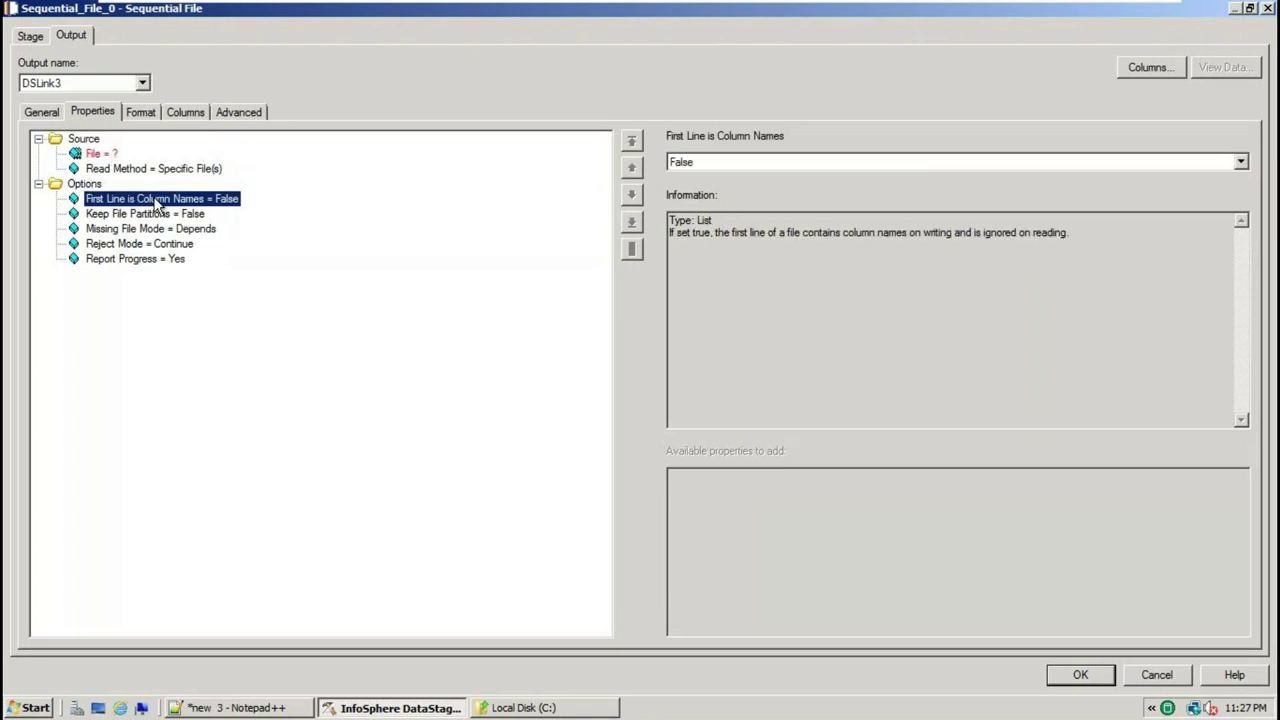
pyautogui.click(108, 155)
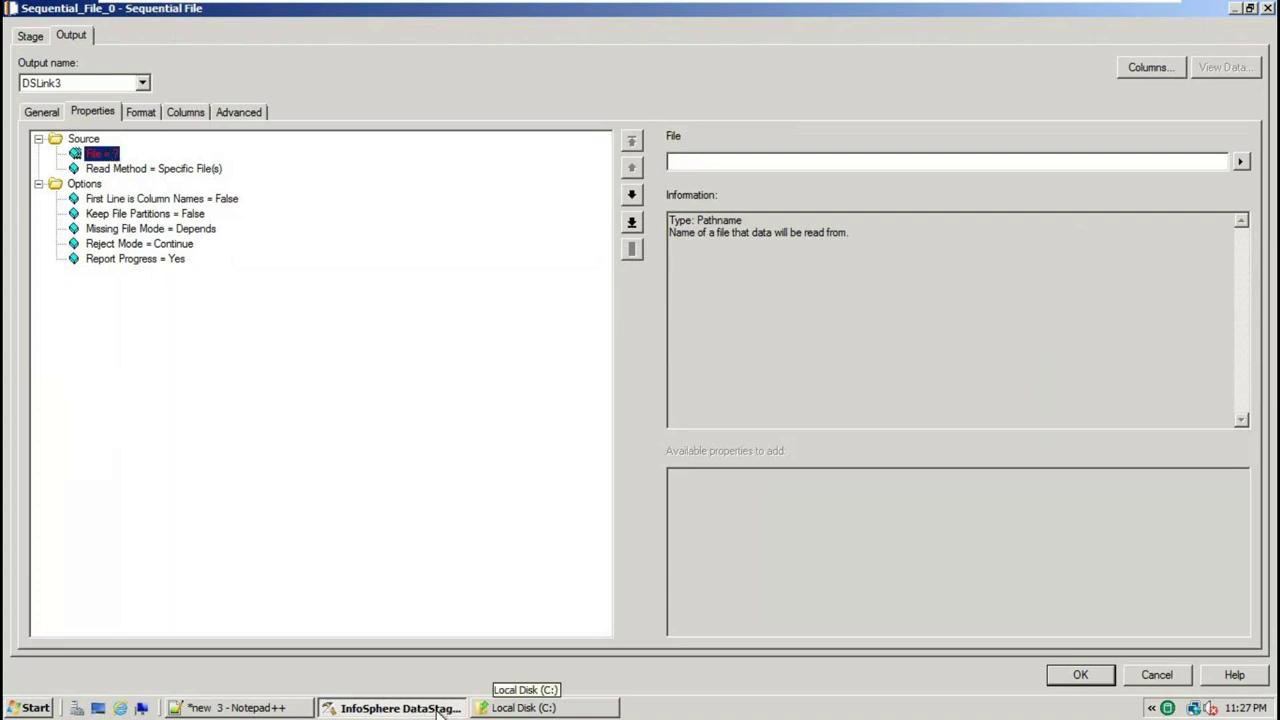
pyautogui.click(266, 708)
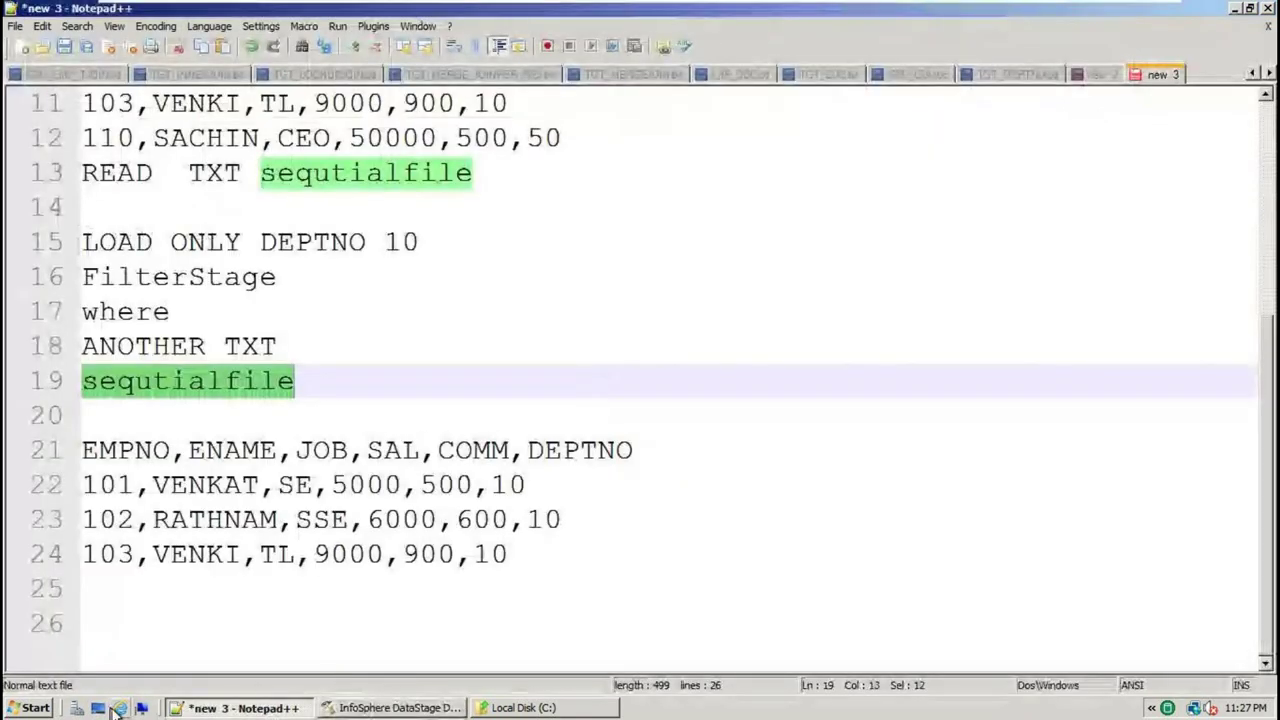
# Change line 8's DEPTNO from 50 to 10 in SRC_EMP_TJOIN.txt, save, and return to DataStage
pyautogui.click(326, 710)
pyautogui.click(268, 710)
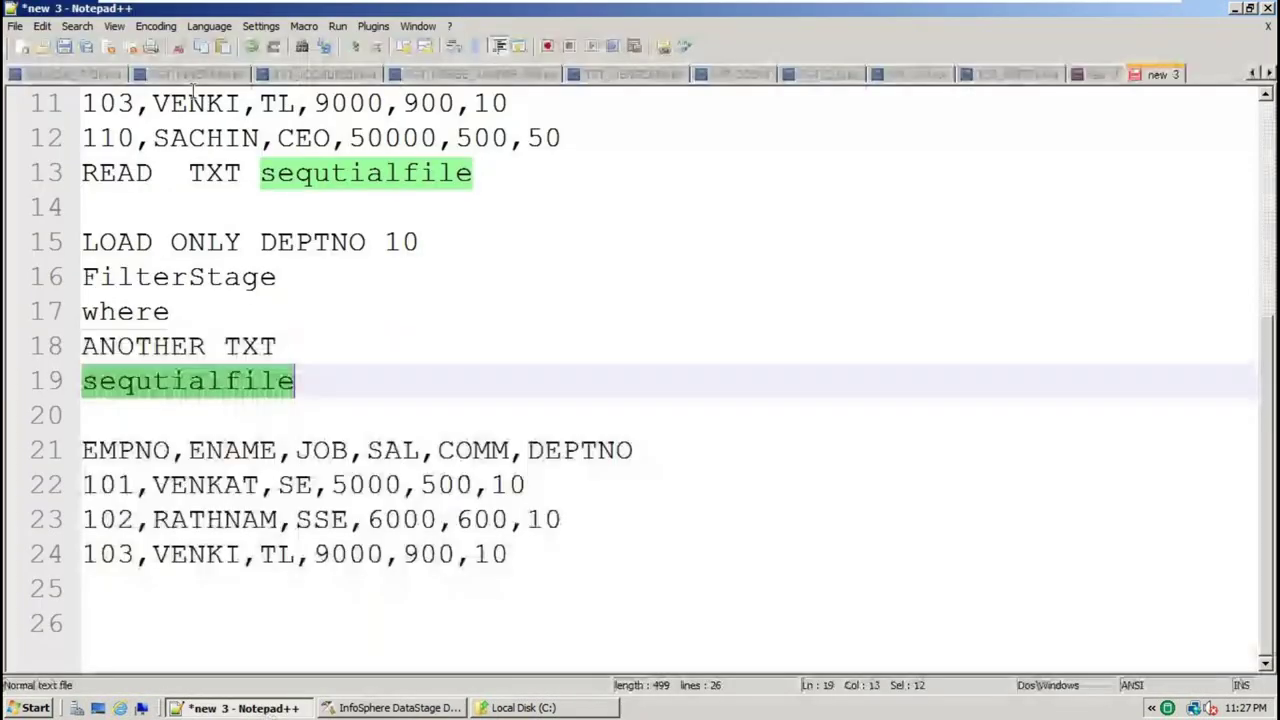
pyautogui.click(84, 80)
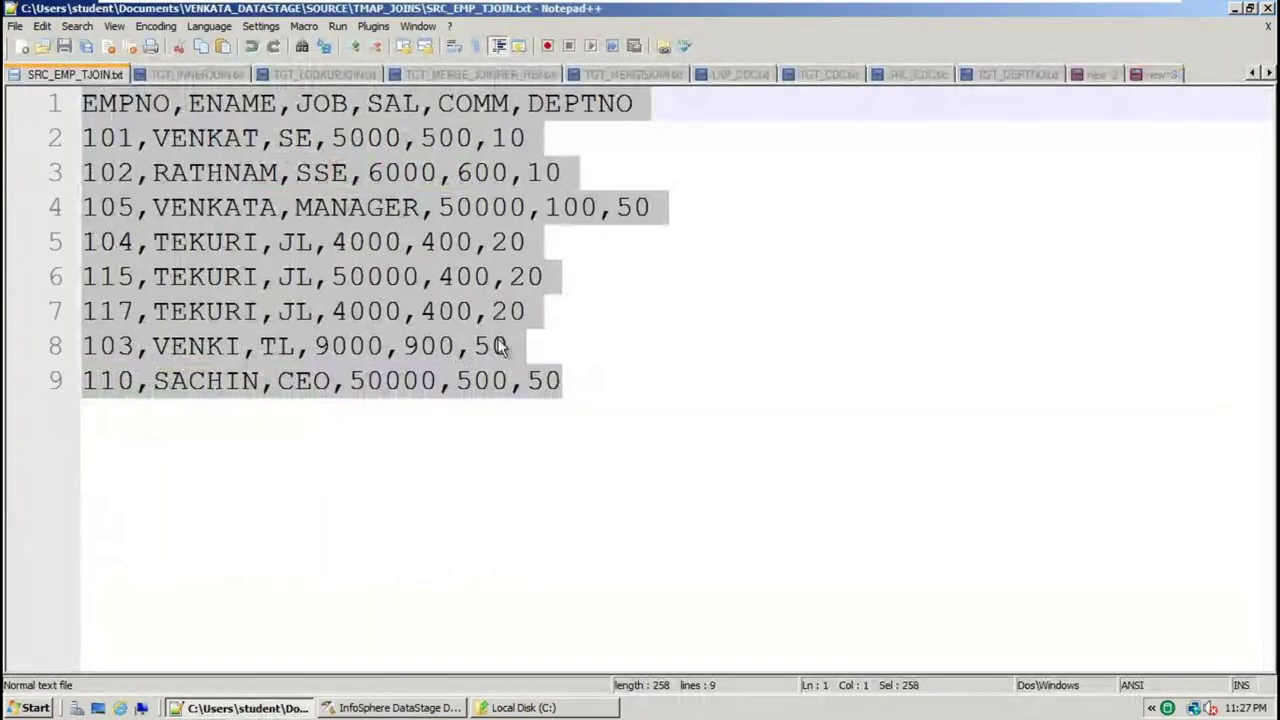
pyautogui.click(497, 344)
pyautogui.press('BackSpace')
pyautogui.write('1')
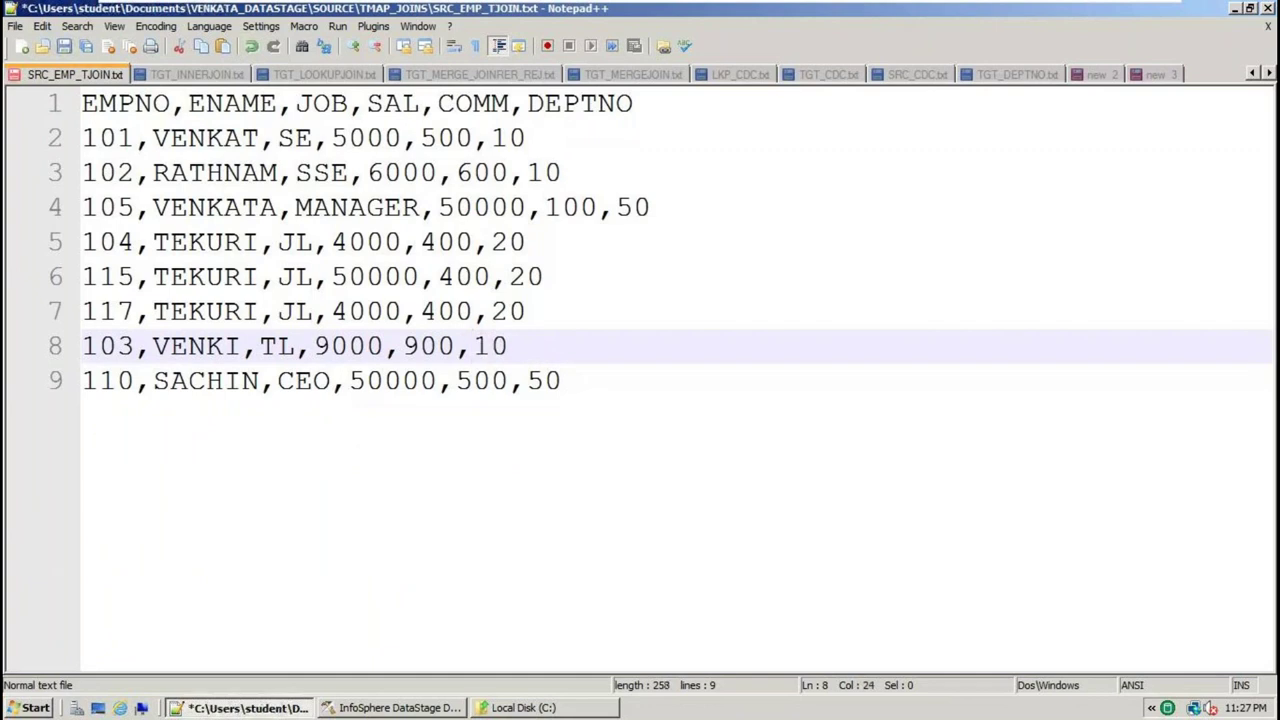
pyautogui.hotkey('ctrl', 's')
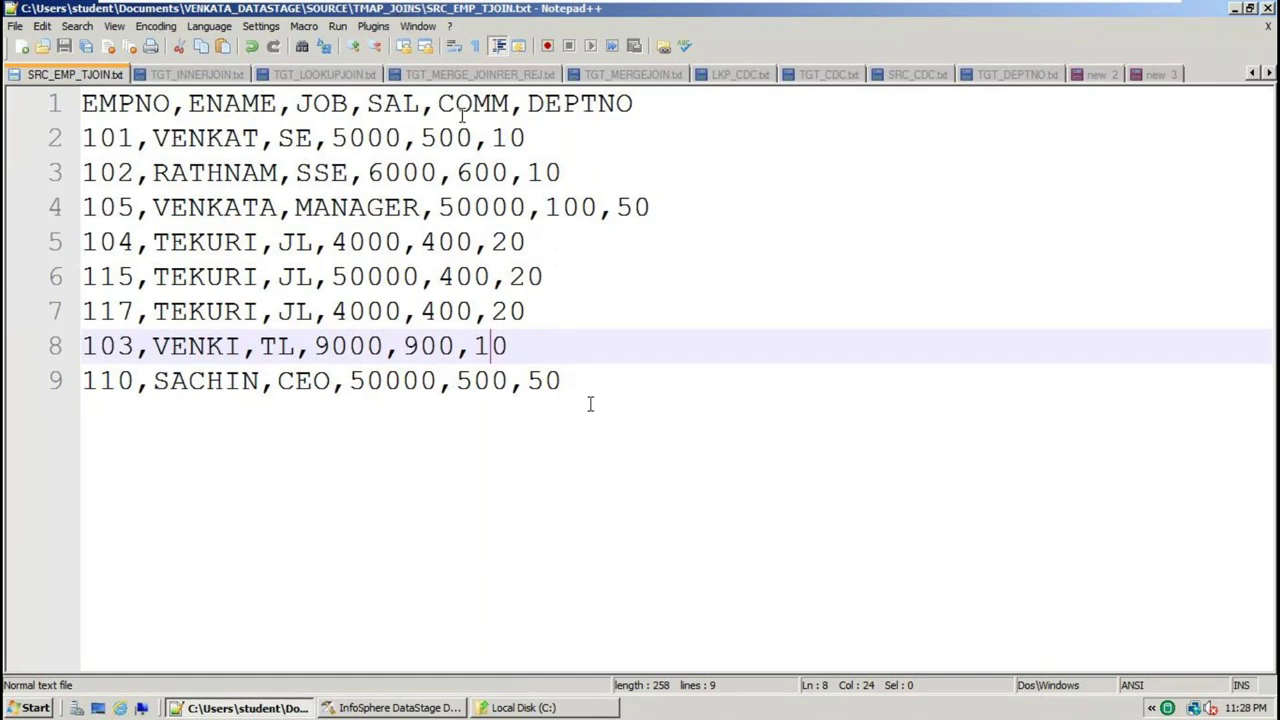
pyautogui.moveTo(590, 403); pyautogui.dragTo(8, 103)
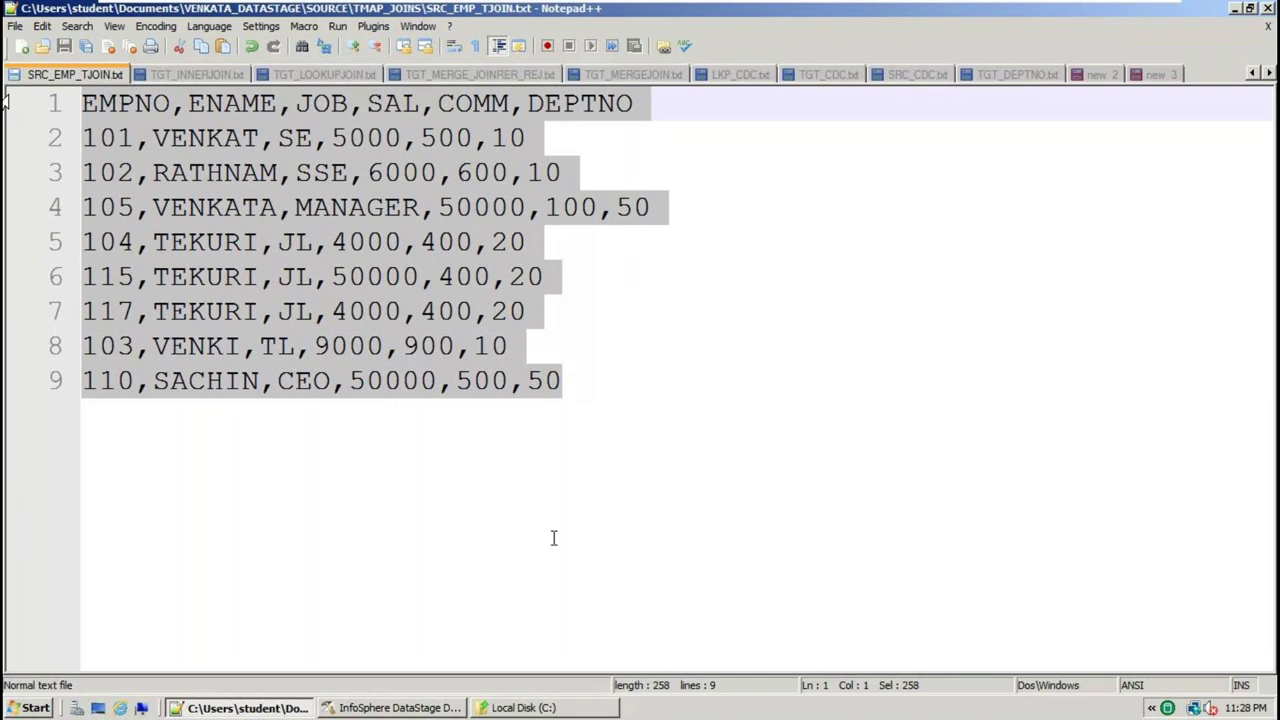
pyautogui.click(398, 709)
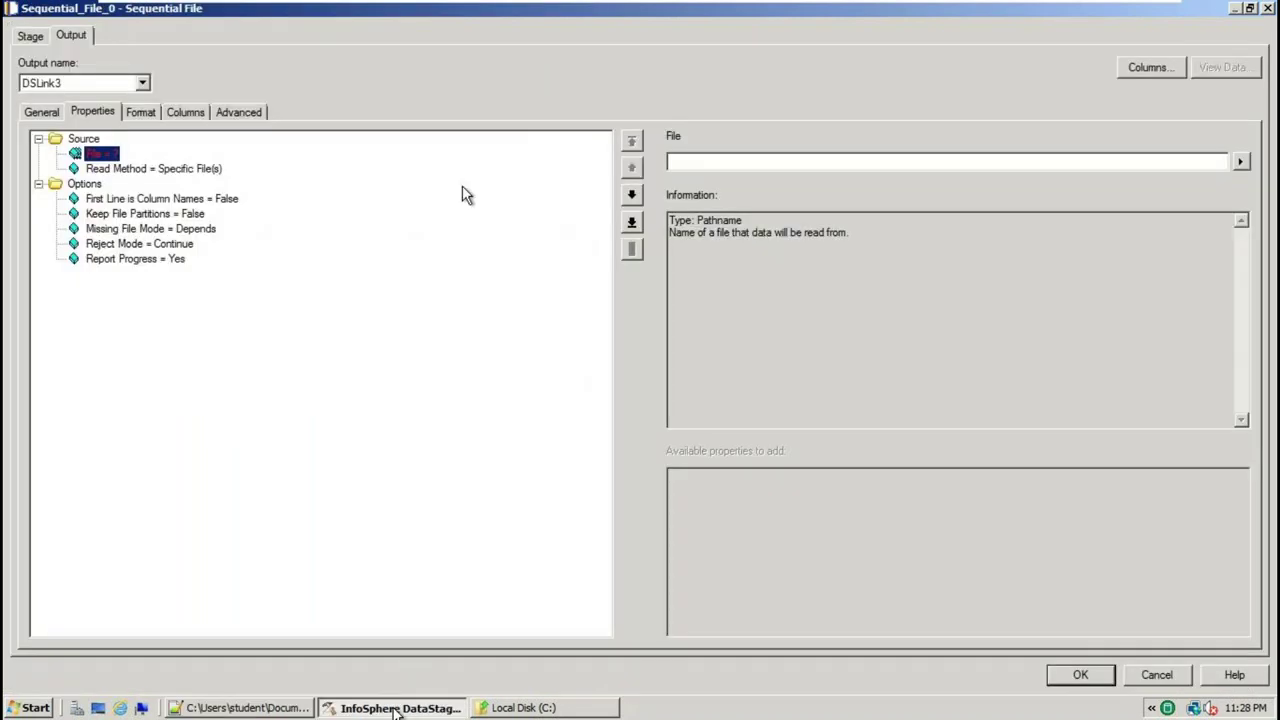
# Browse to SOURCE\TMAP_JOINS and set the File property to SRC_EMP_TJOIN.txt
pyautogui.click(670, 161)
pyautogui.click(1240, 163)
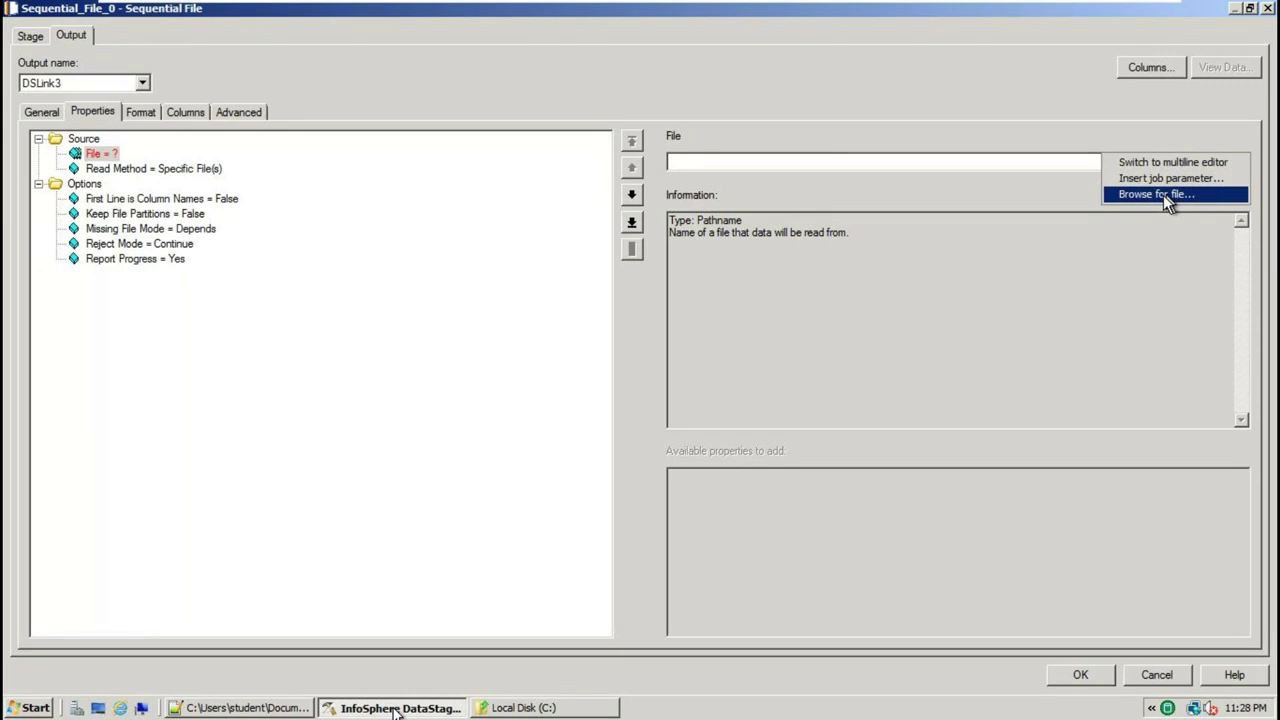
pyautogui.click(1163, 195)
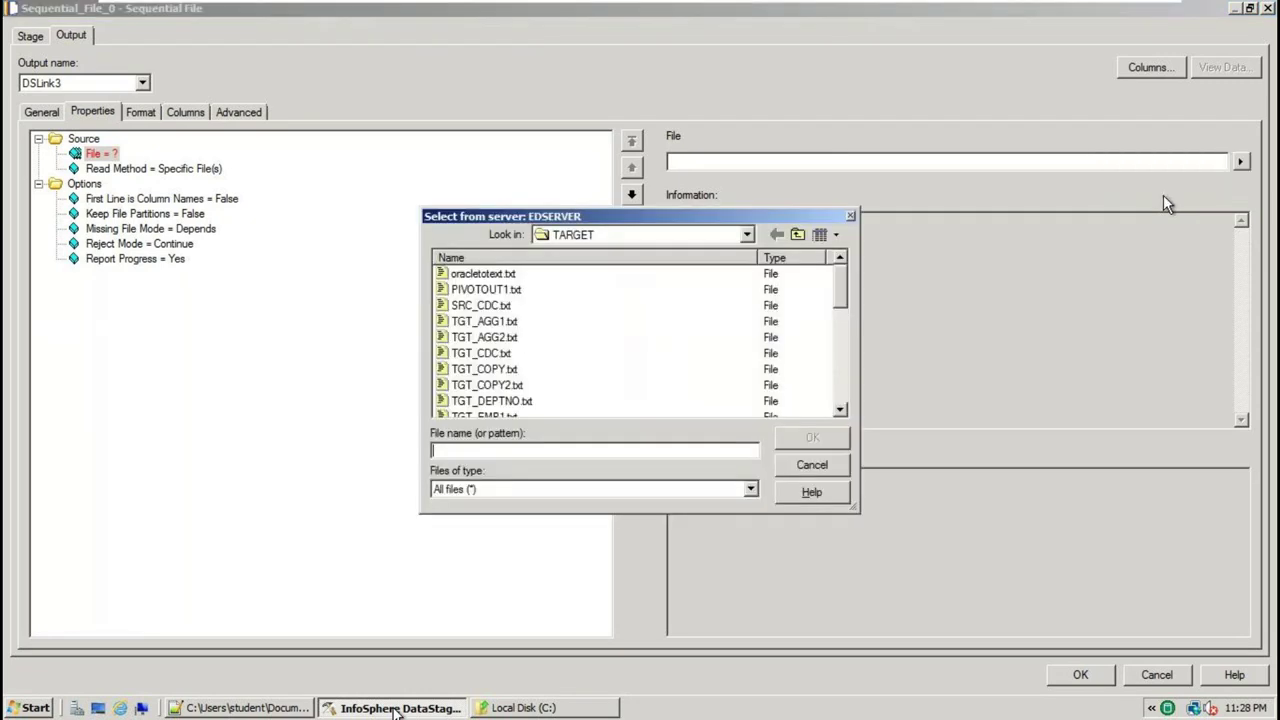
pyautogui.click(752, 240)
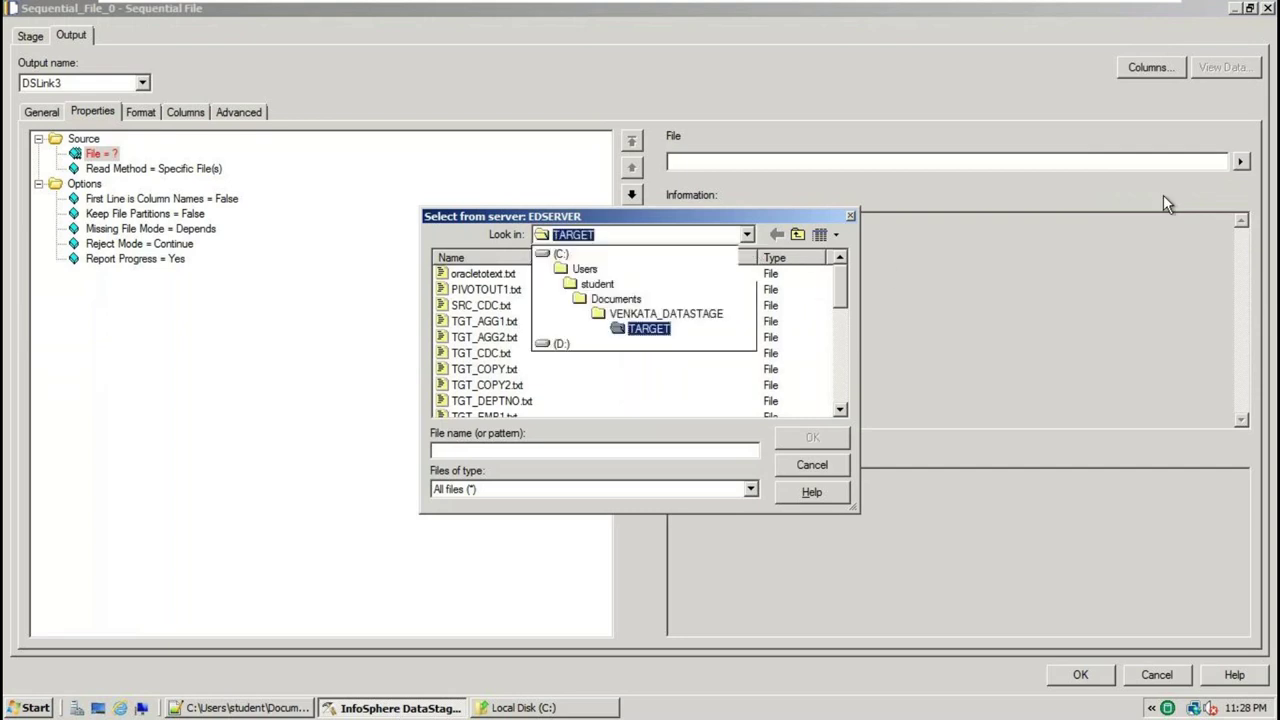
pyautogui.click(688, 314)
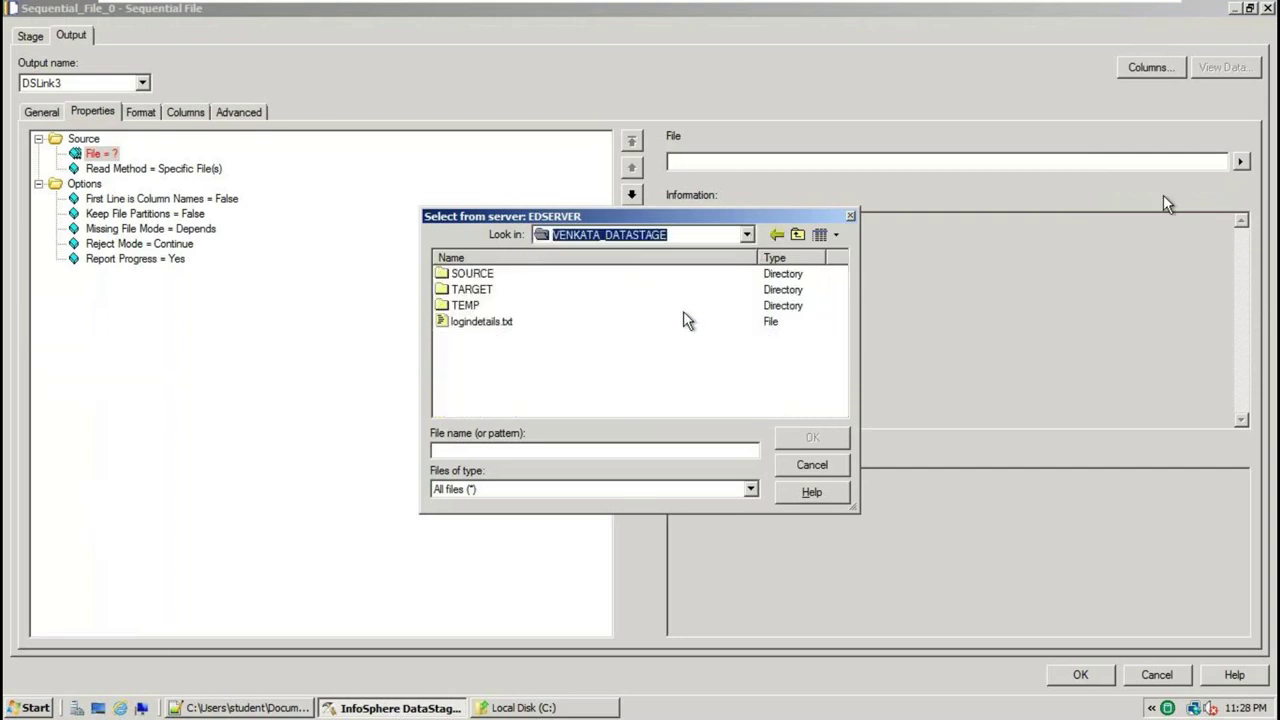
pyautogui.doubleClick(491, 280)
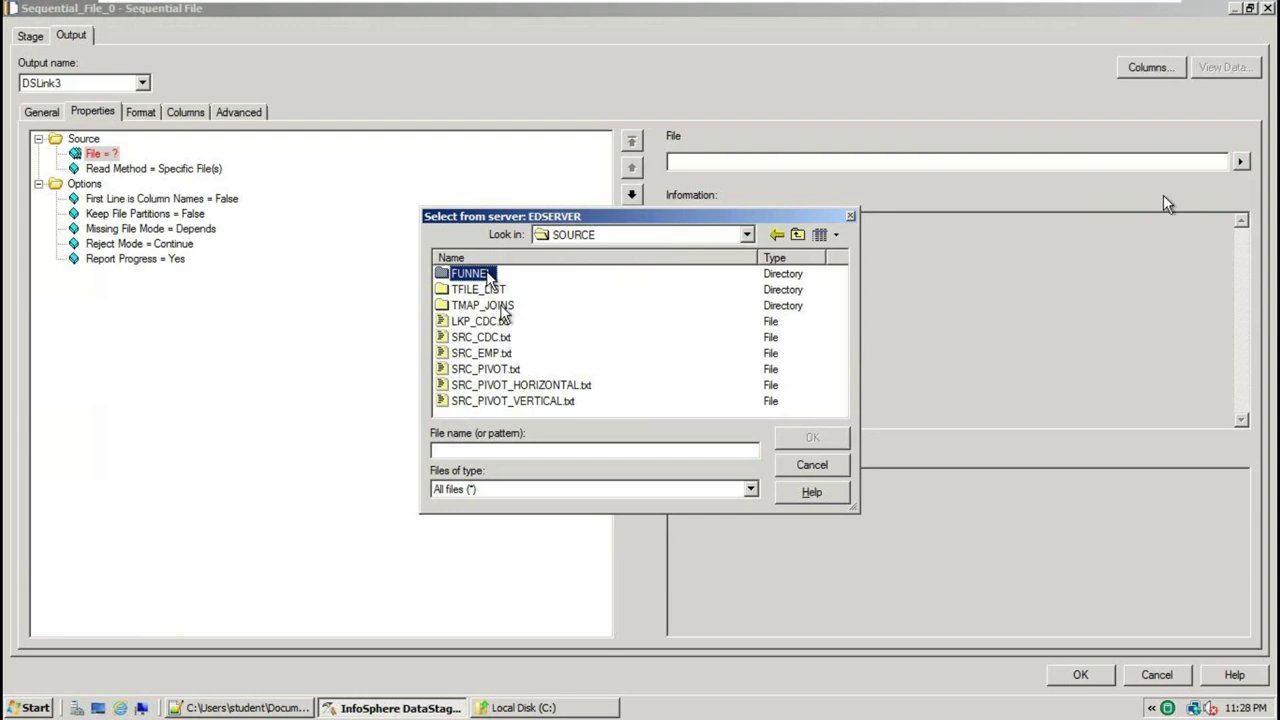
pyautogui.doubleClick(493, 306)
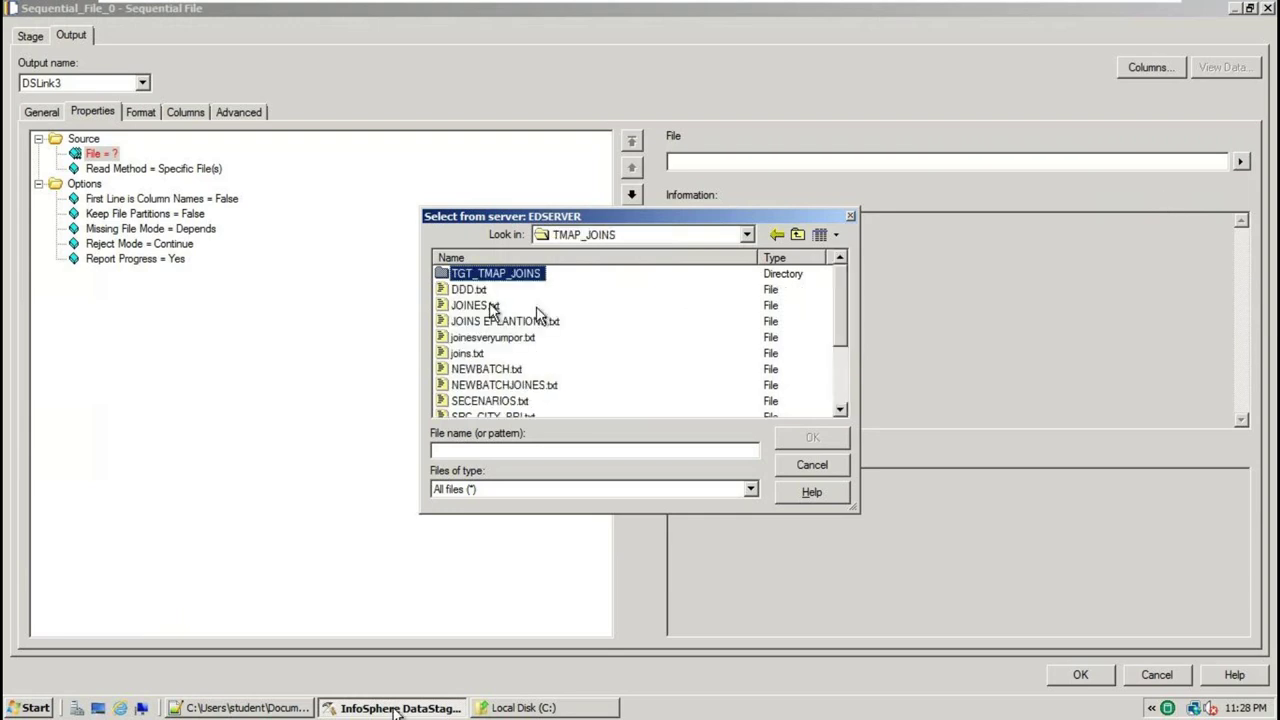
pyautogui.click(839, 410)
pyautogui.click(839, 410)
pyautogui.click(839, 410)
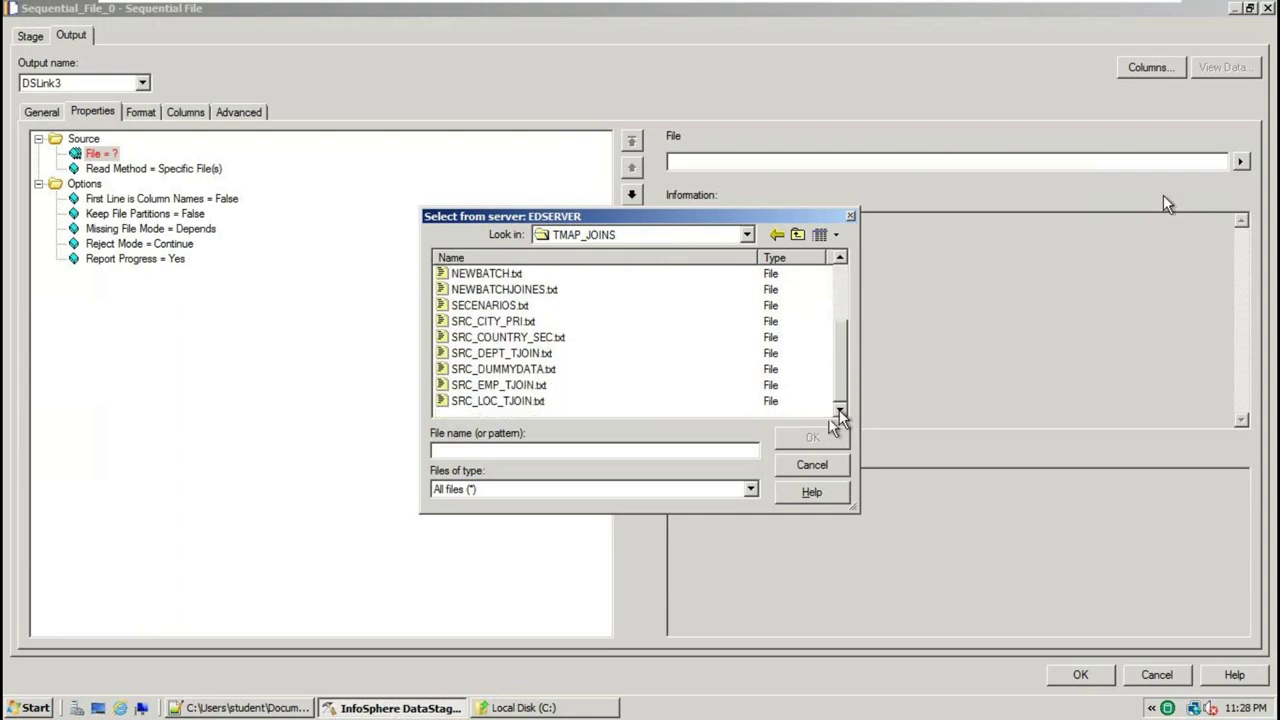
pyautogui.click(500, 386)
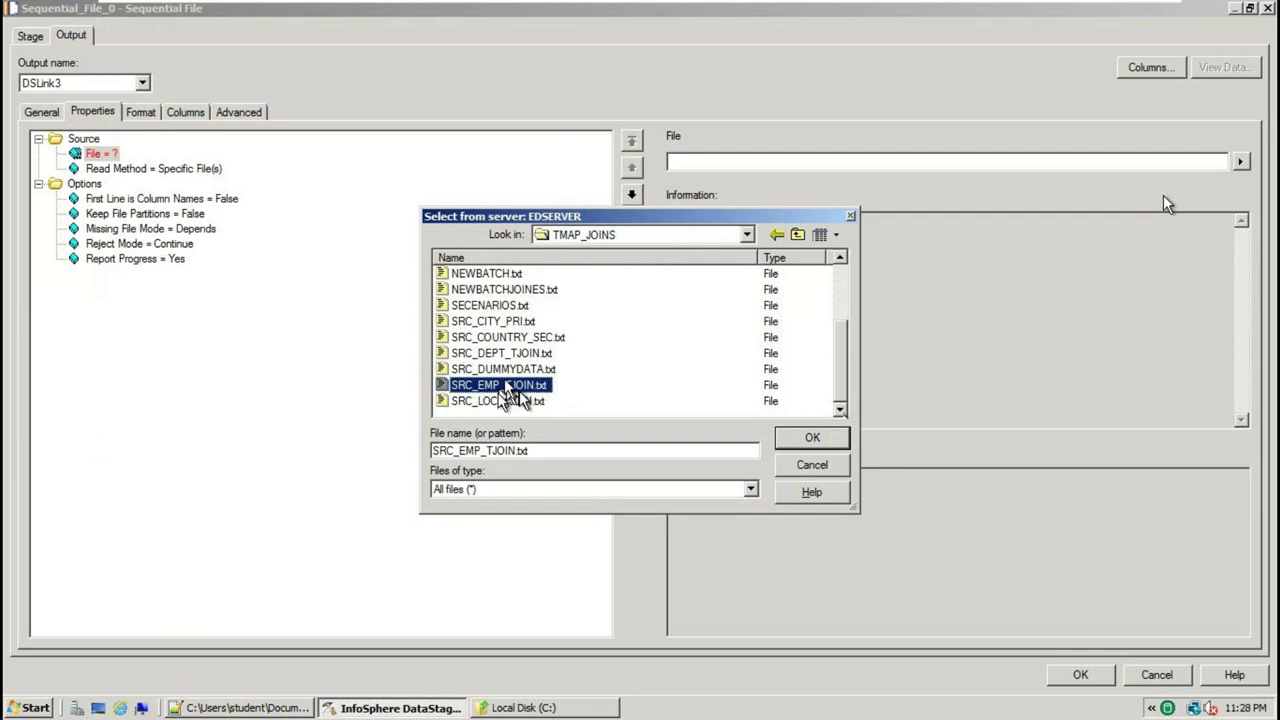
pyautogui.click(812, 437)
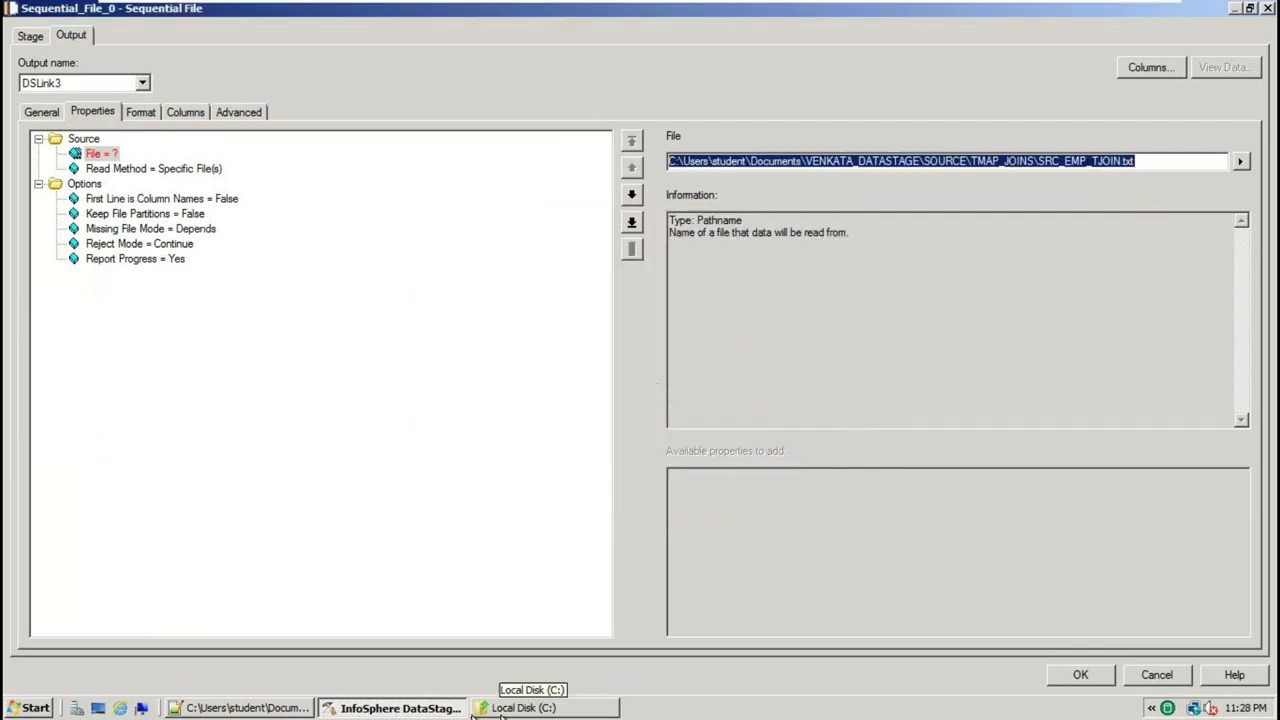
pyautogui.click(307, 709)
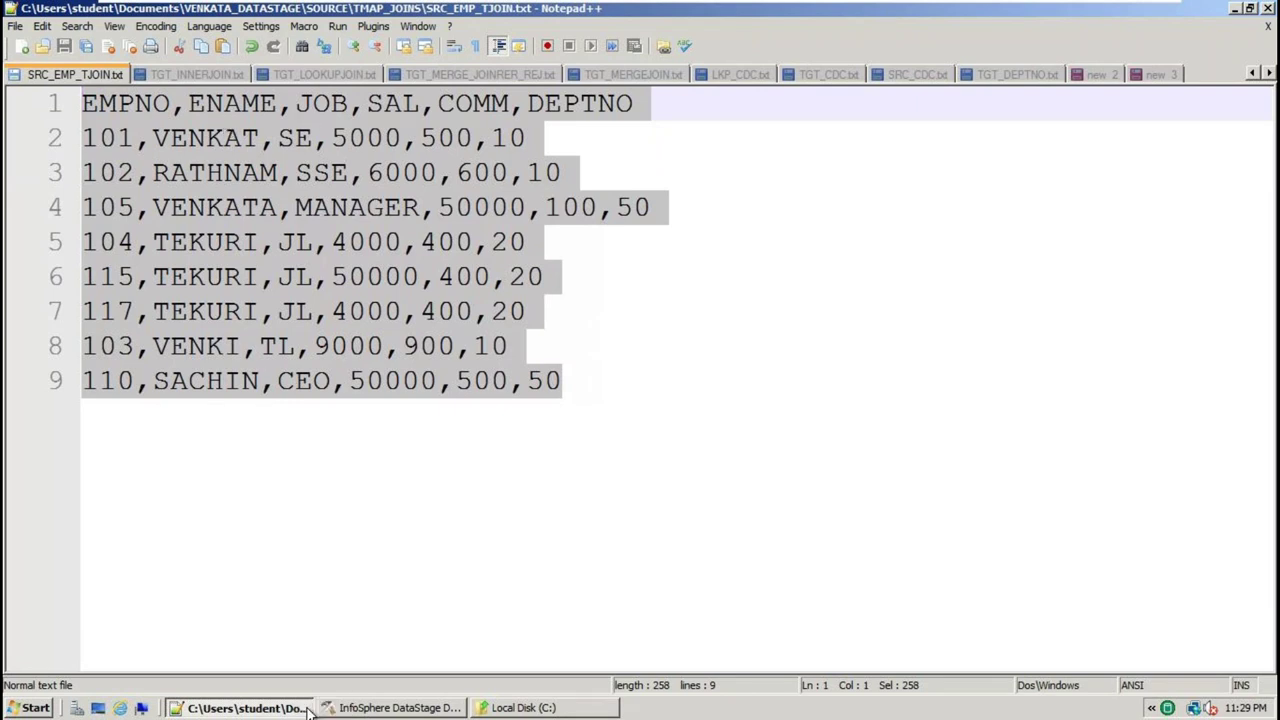
# Select the EMPNO,ENAME,JOB,SAL,COMM,DEPTNO header line and the first row's employee name
pyautogui.click(532, 113)
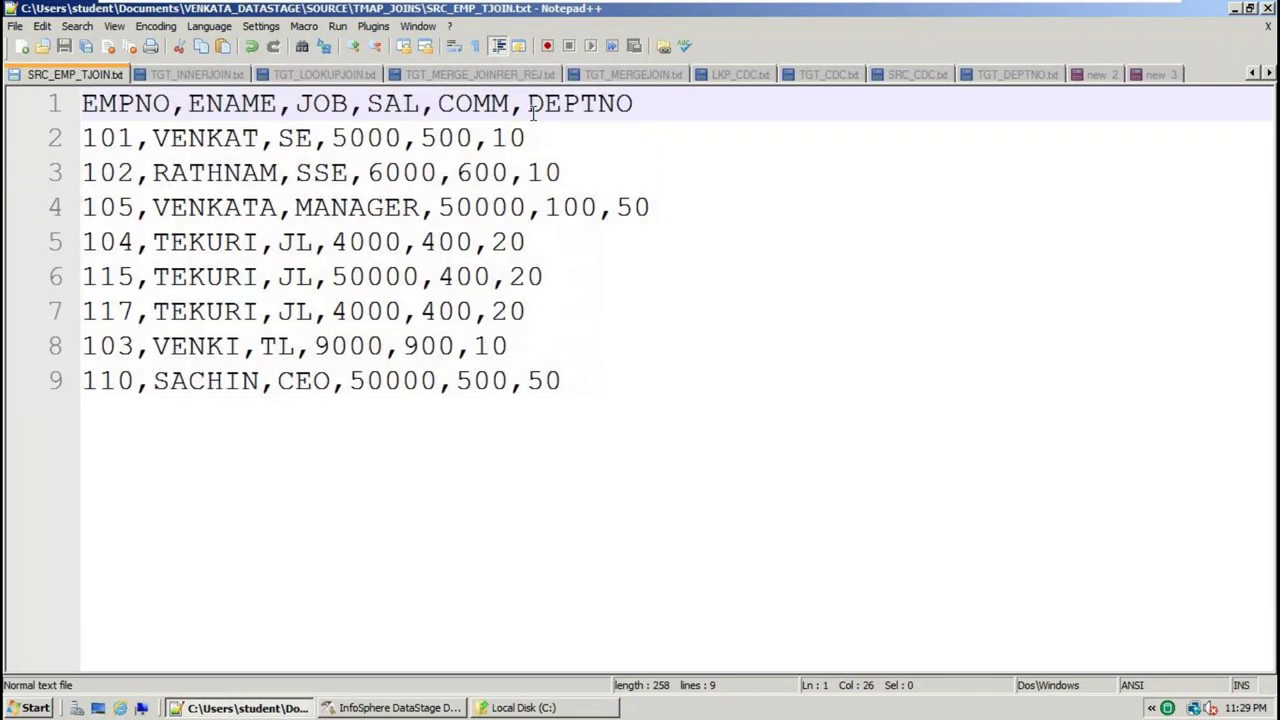
pyautogui.moveTo(636, 108); pyautogui.dragTo(28, 110)
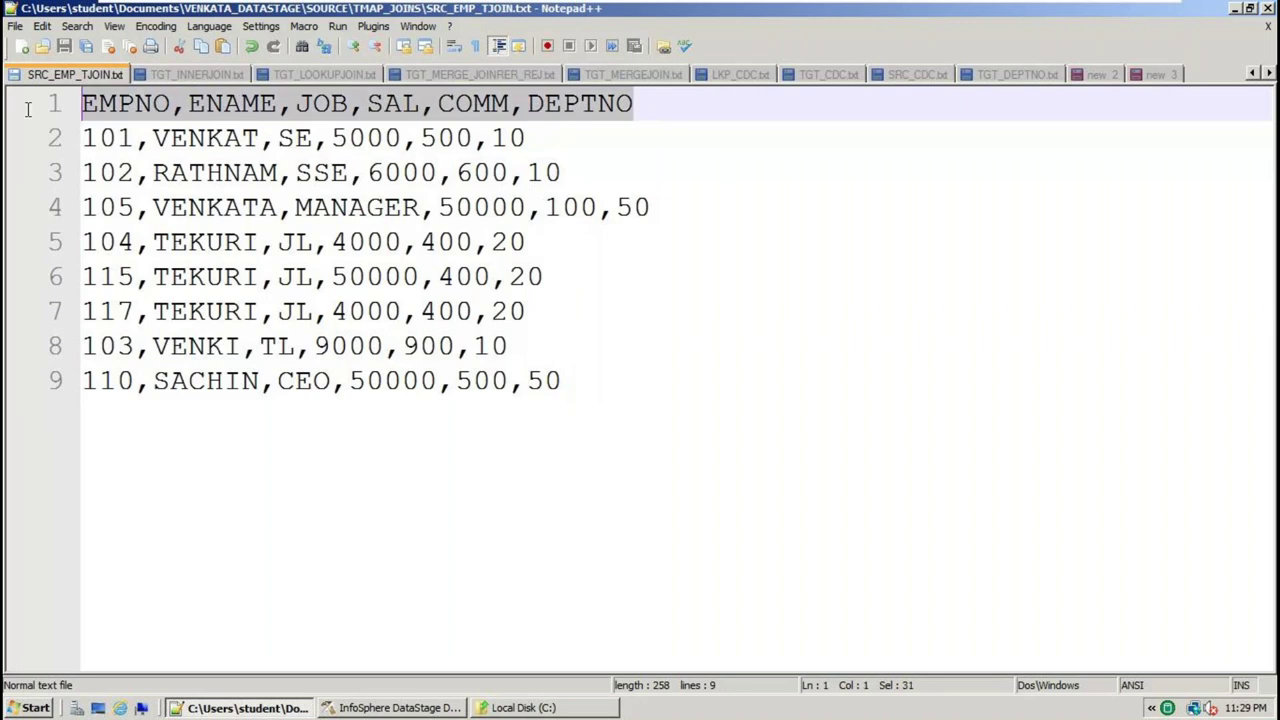
pyautogui.click(96, 138)
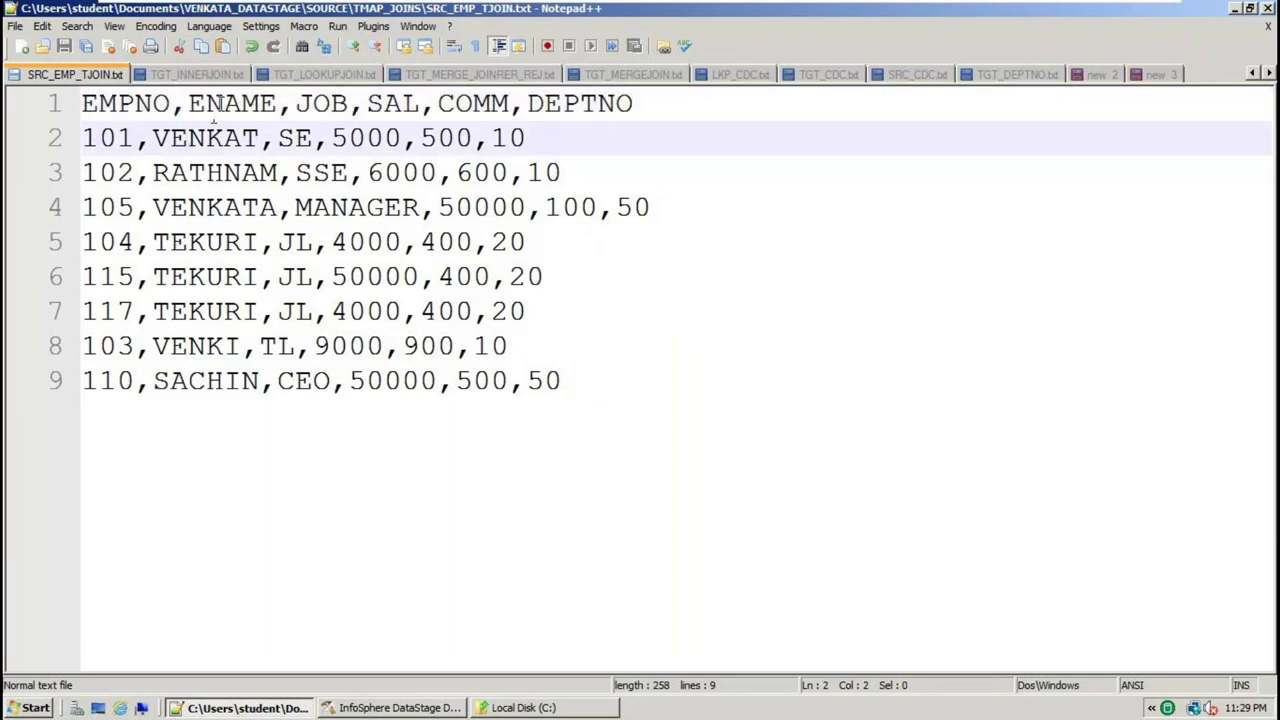
pyautogui.doubleClick(226, 138)
pyautogui.click(291, 104)
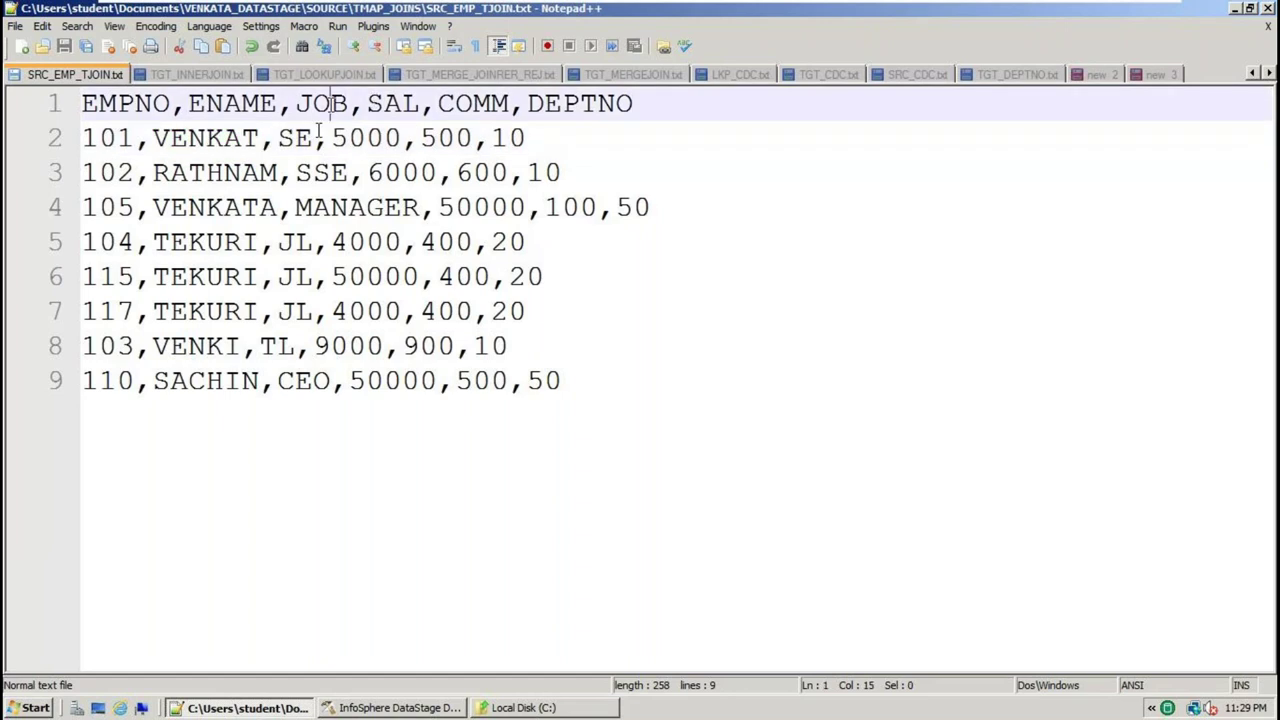
pyautogui.click(343, 136)
pyautogui.click(385, 103)
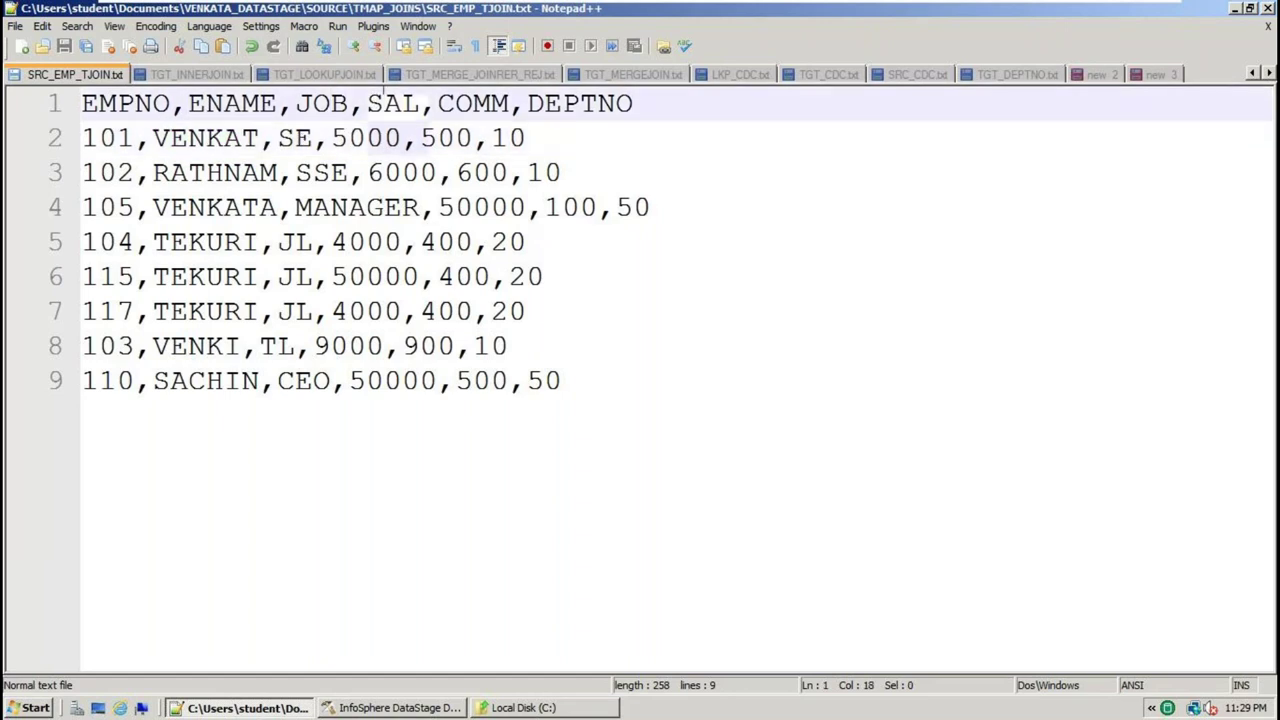
# Match the first data row's values to the header columns, reselect the header, and return to DataStage
pyautogui.click(365, 138)
pyautogui.click(470, 104)
pyautogui.doubleClick(457, 138)
pyautogui.click(592, 106)
pyautogui.click(509, 138)
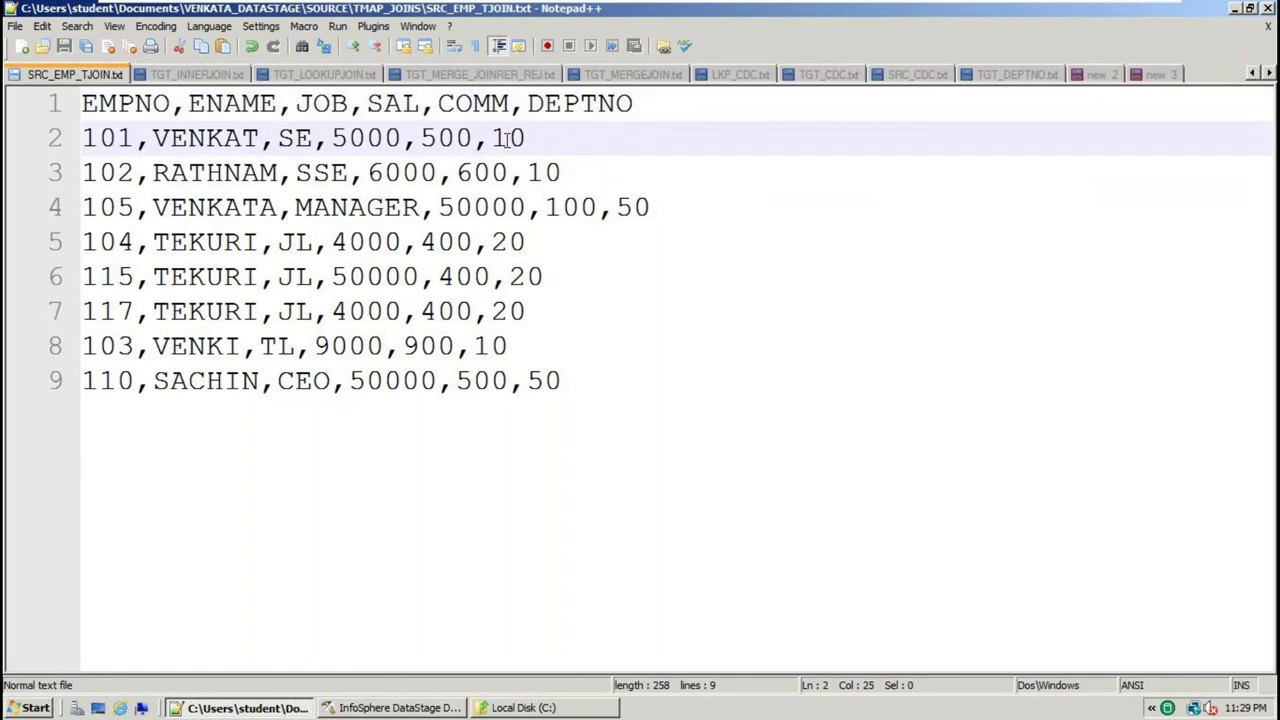
pyautogui.moveTo(680, 106); pyautogui.dragTo(84, 104)
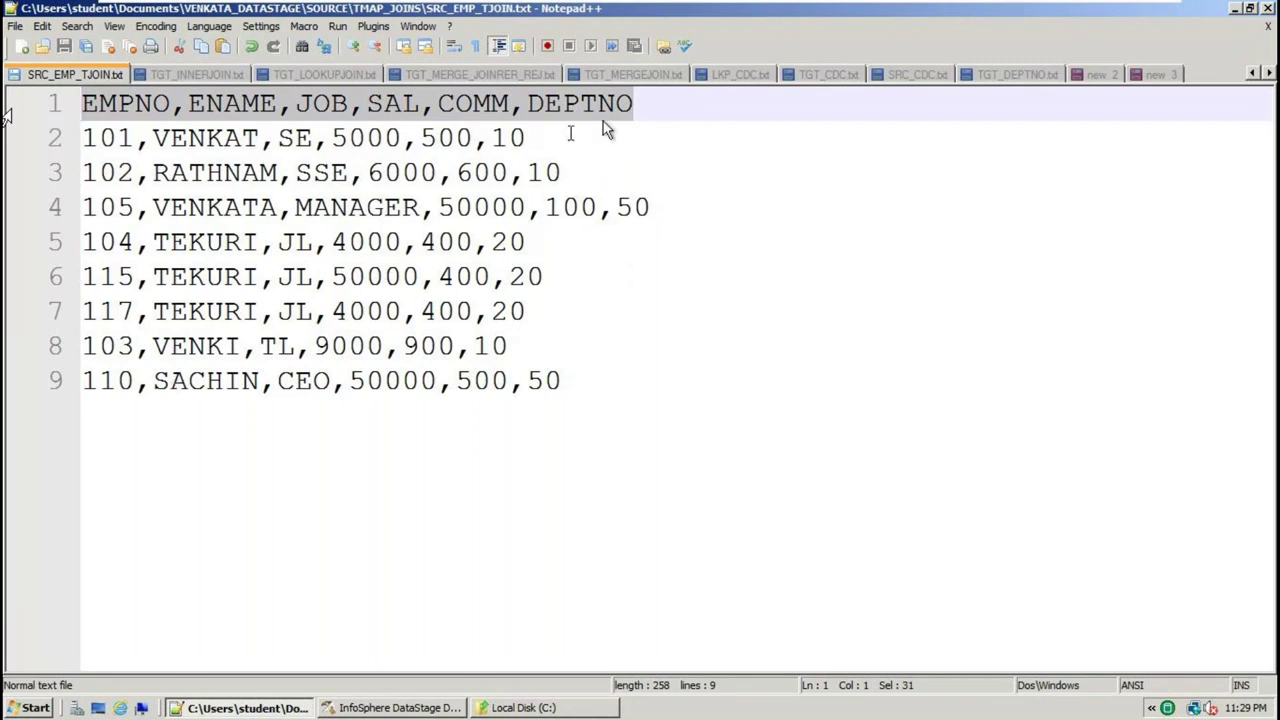
pyautogui.moveTo(603, 115); pyautogui.dragTo(37, 122)
pyautogui.click(386, 708)
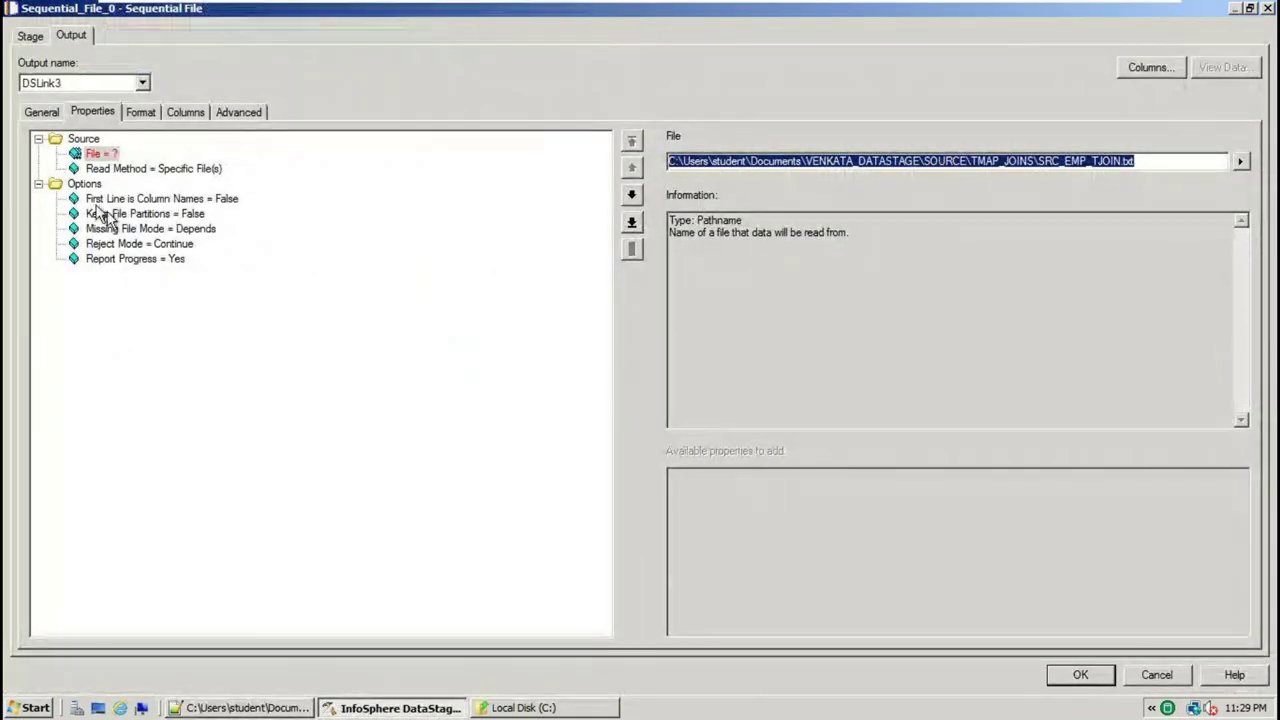
# Set Sequential_File_0's First Line is Column Names property to True
pyautogui.click(158, 200)
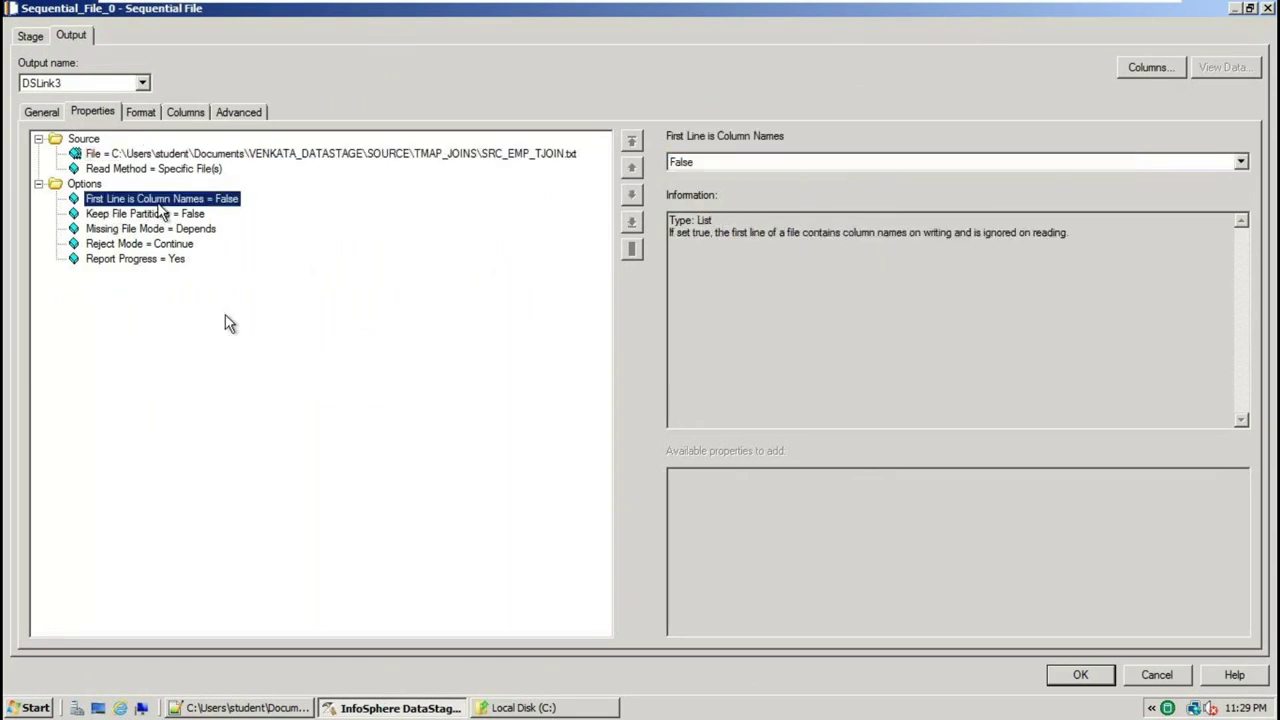
pyautogui.click(250, 708)
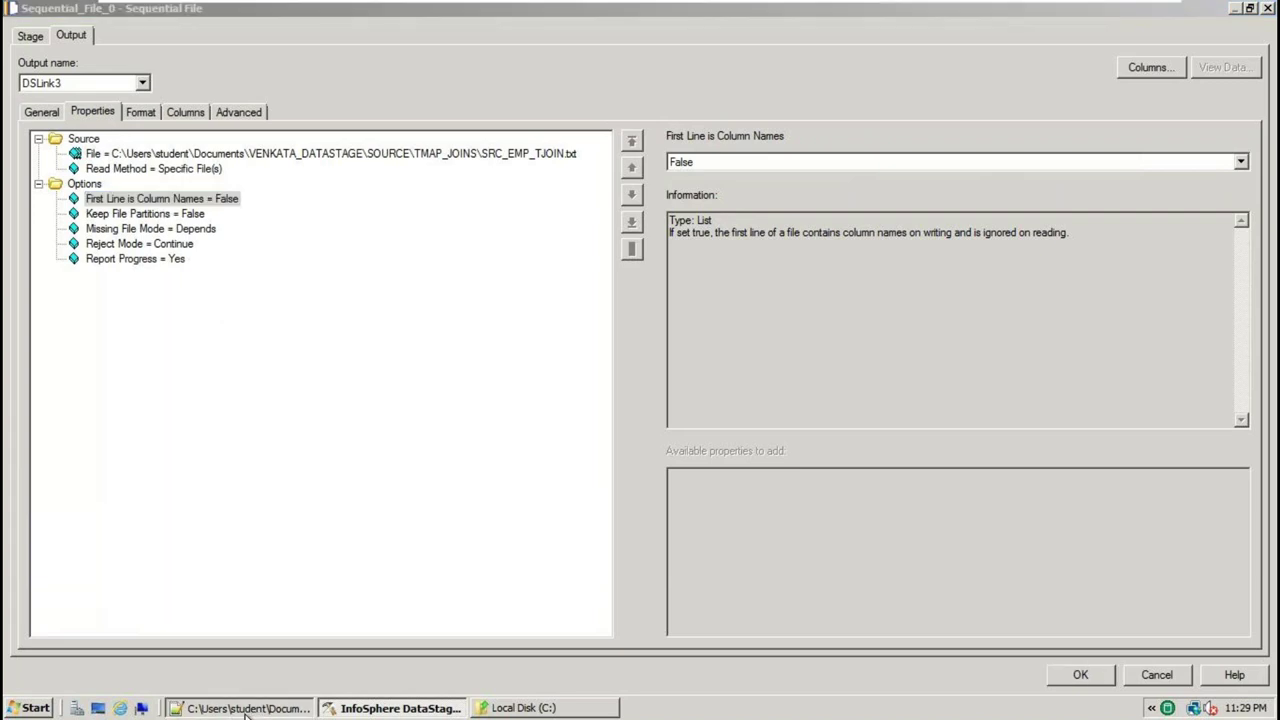
pyautogui.hotkey('alt', 'Tab')
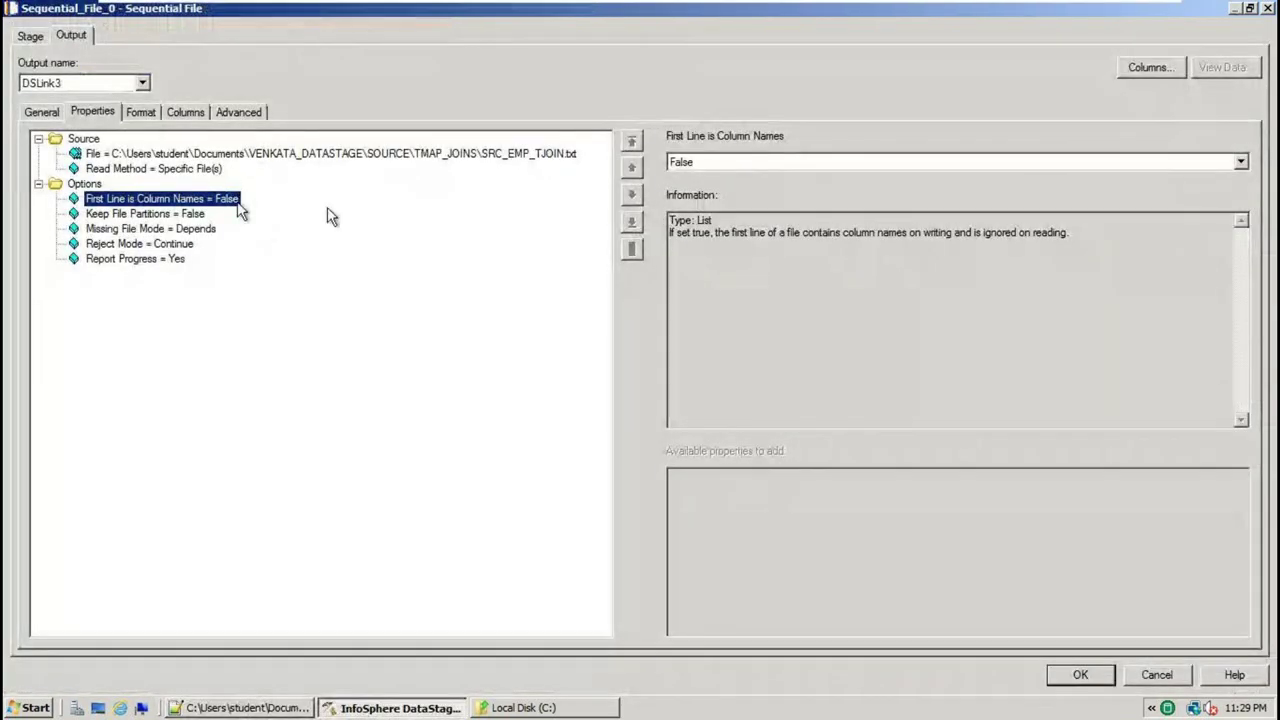
pyautogui.click(1241, 163)
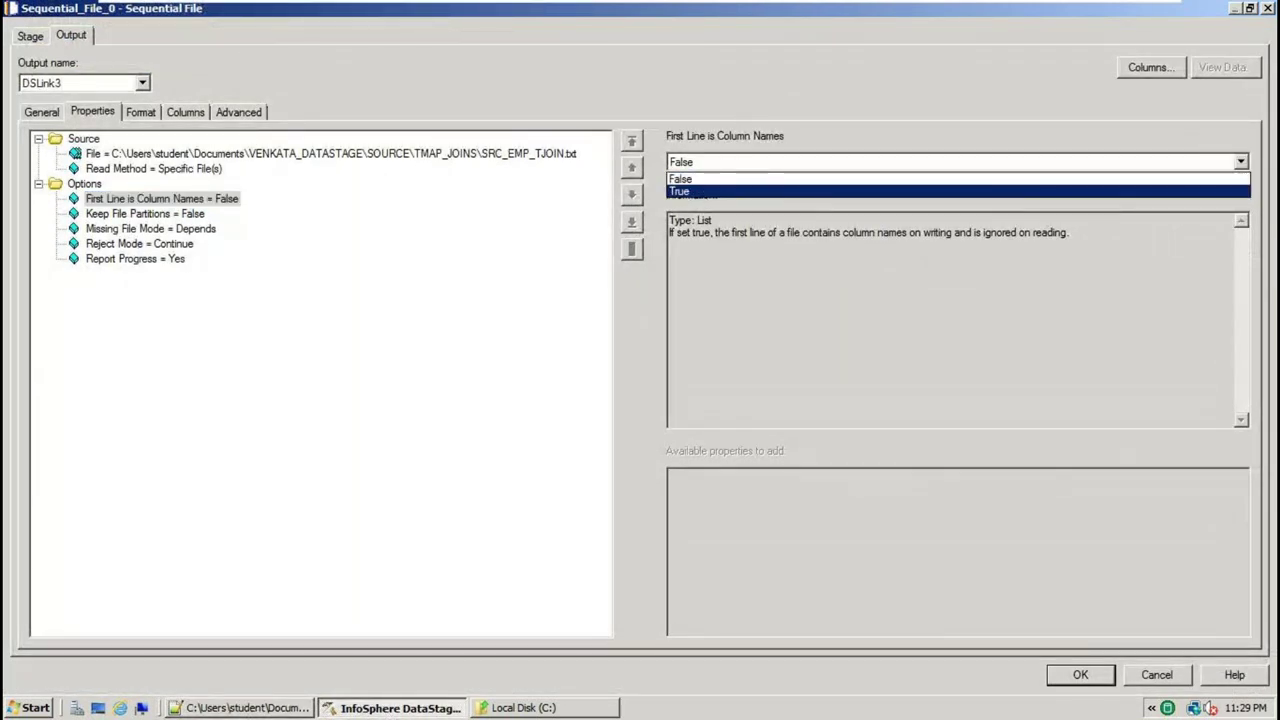
pyautogui.click(1001, 191)
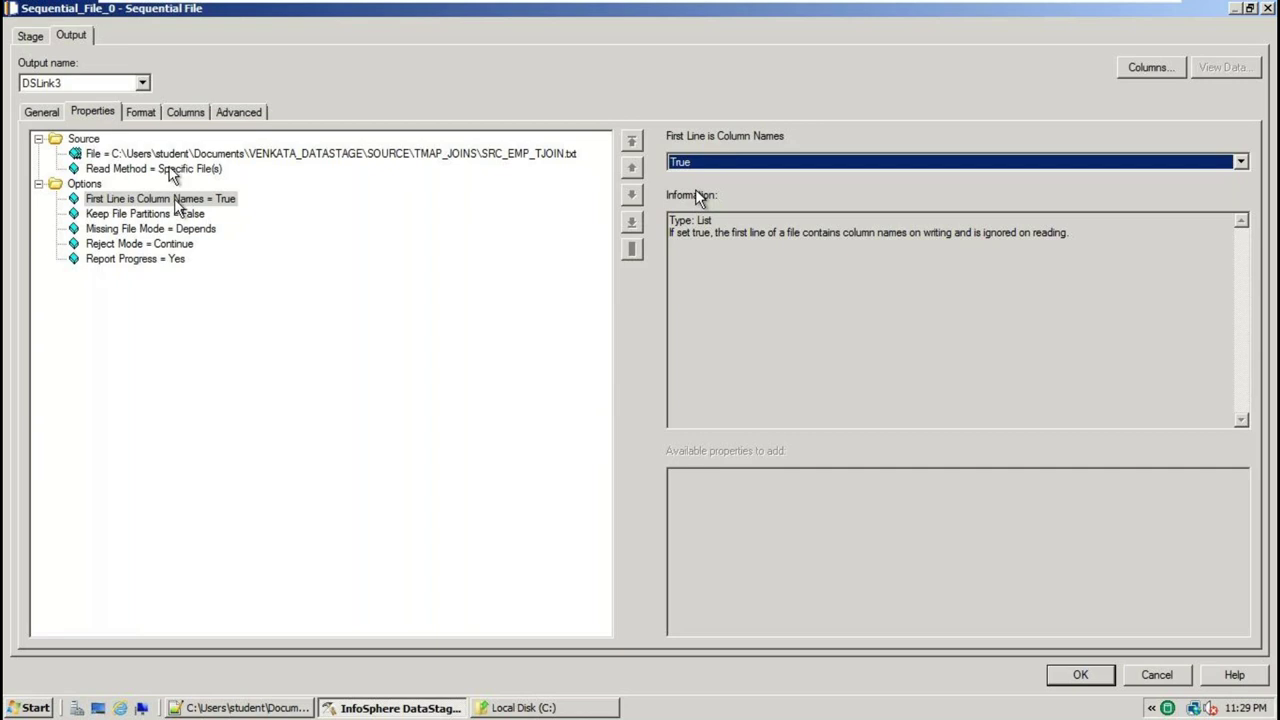
# Confirm on the Format tab that the field delimiter is comma, then bring back the source text file
pyautogui.click(141, 113)
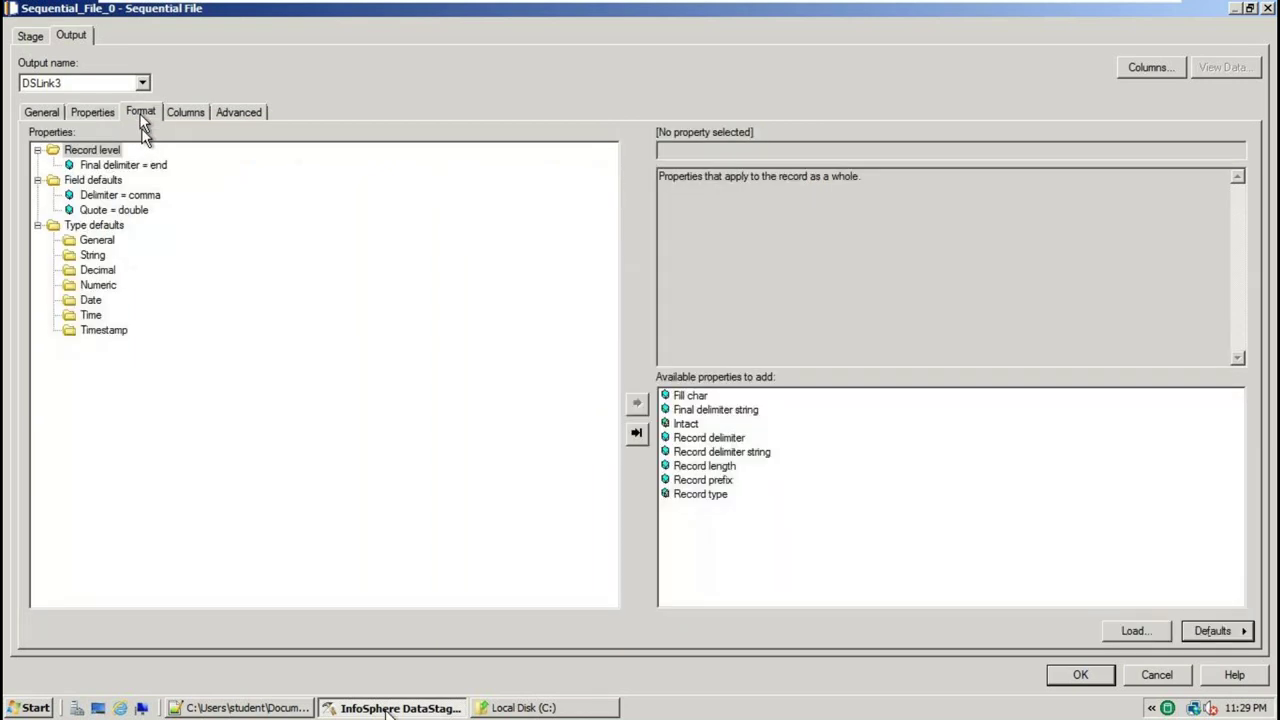
pyautogui.click(145, 196)
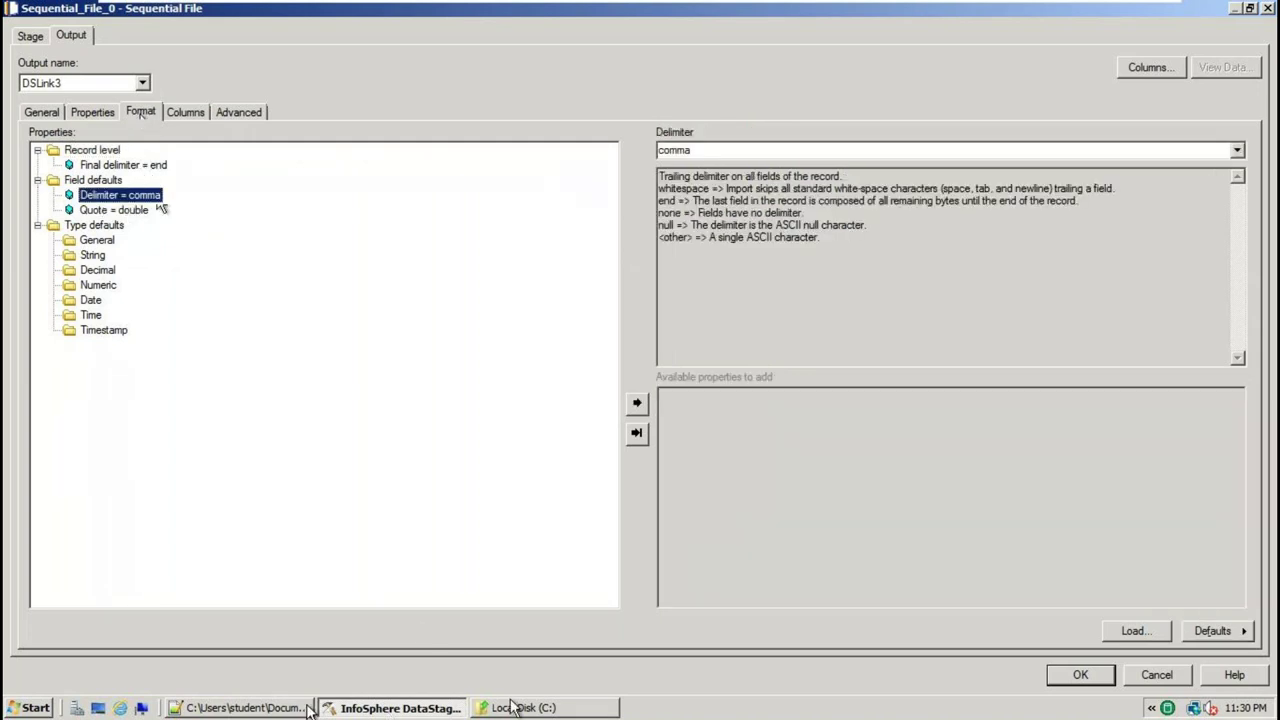
pyautogui.click(240, 707)
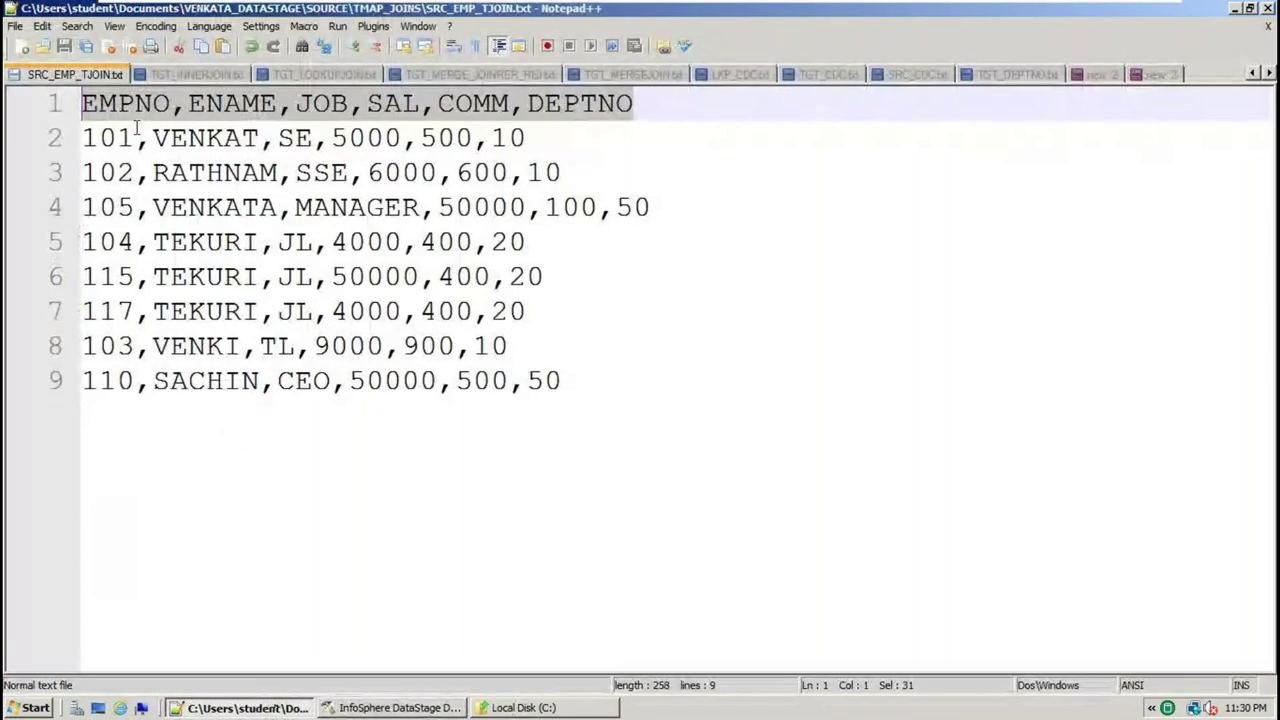
pyautogui.click(106, 102)
pyautogui.doubleClick(120, 103)
pyautogui.doubleClick(250, 110)
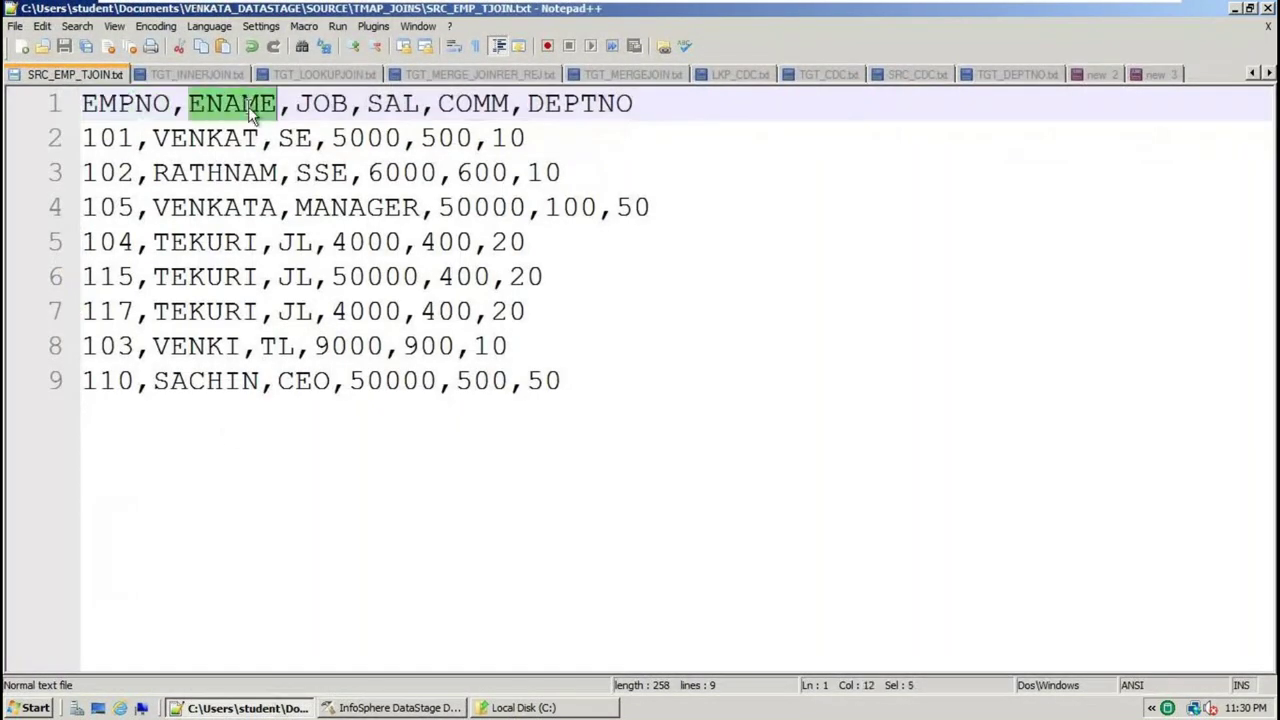
pyautogui.click(332, 103)
pyautogui.click(366, 103)
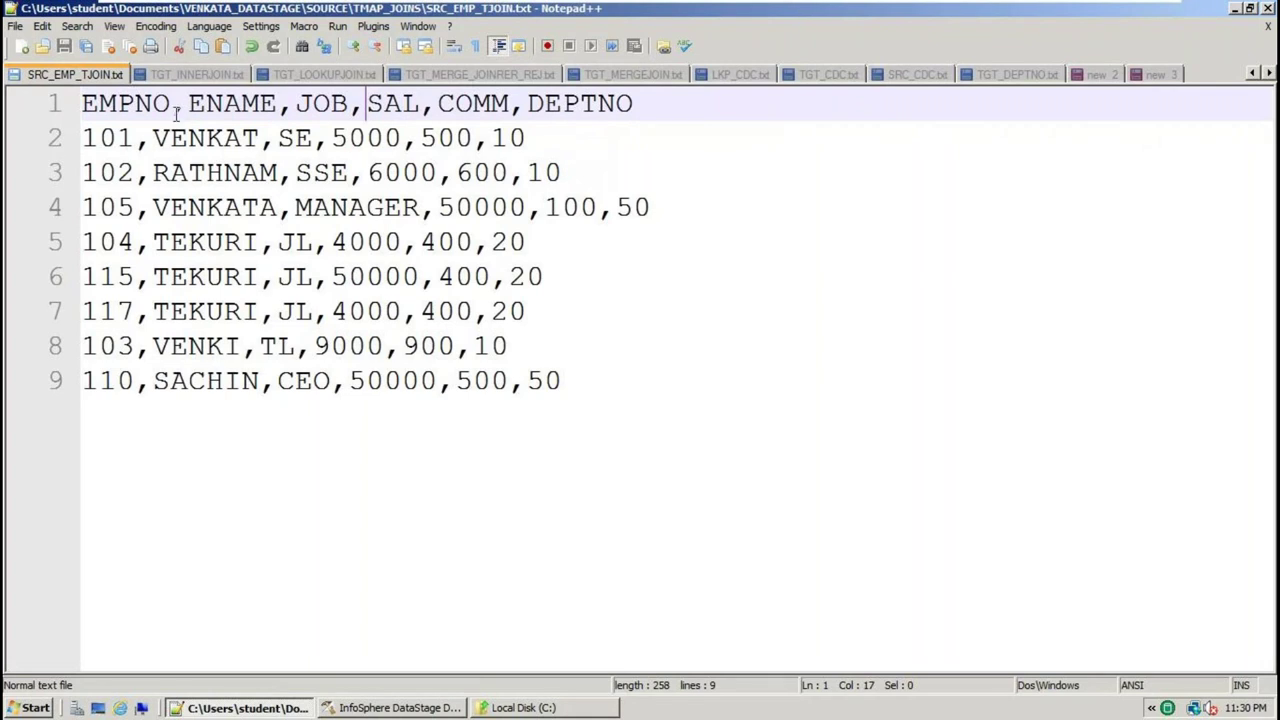
pyautogui.click(186, 107)
pyautogui.moveTo(763, 134); pyautogui.dragTo(10, 92)
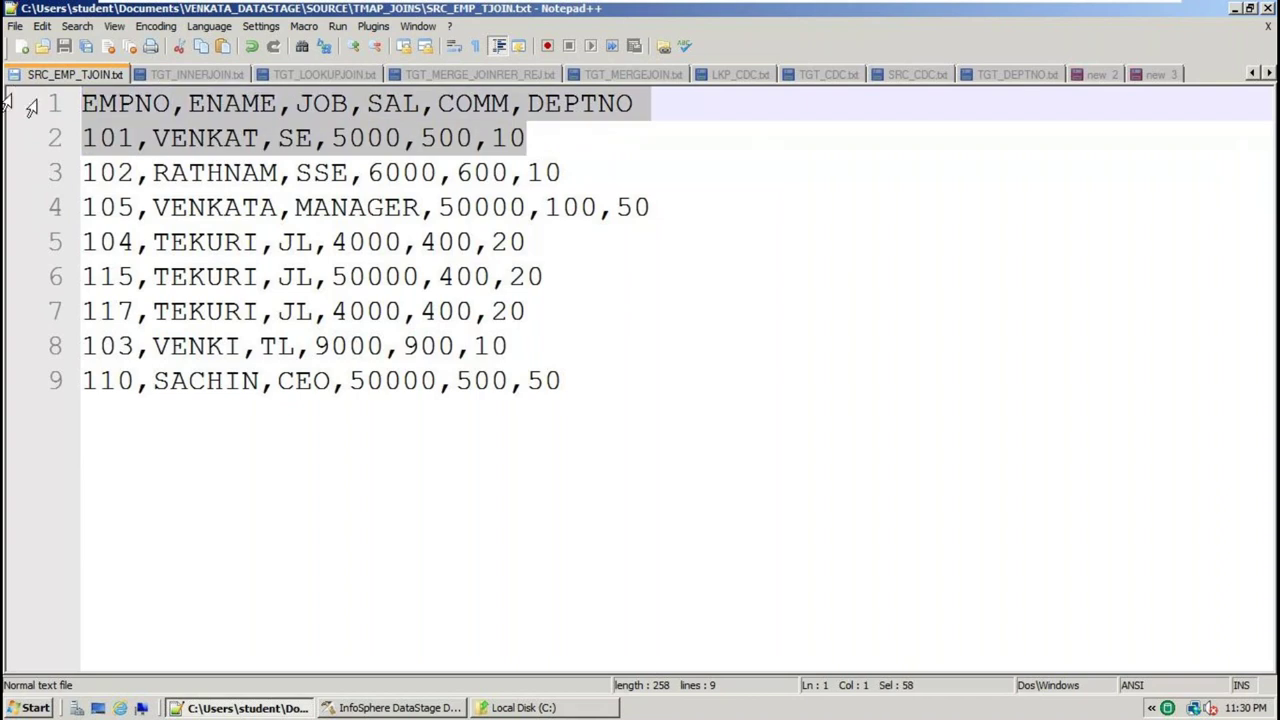
pyautogui.doubleClick(175, 104)
pyautogui.click(180, 104)
pyautogui.click(240, 104)
pyautogui.doubleClick(240, 104)
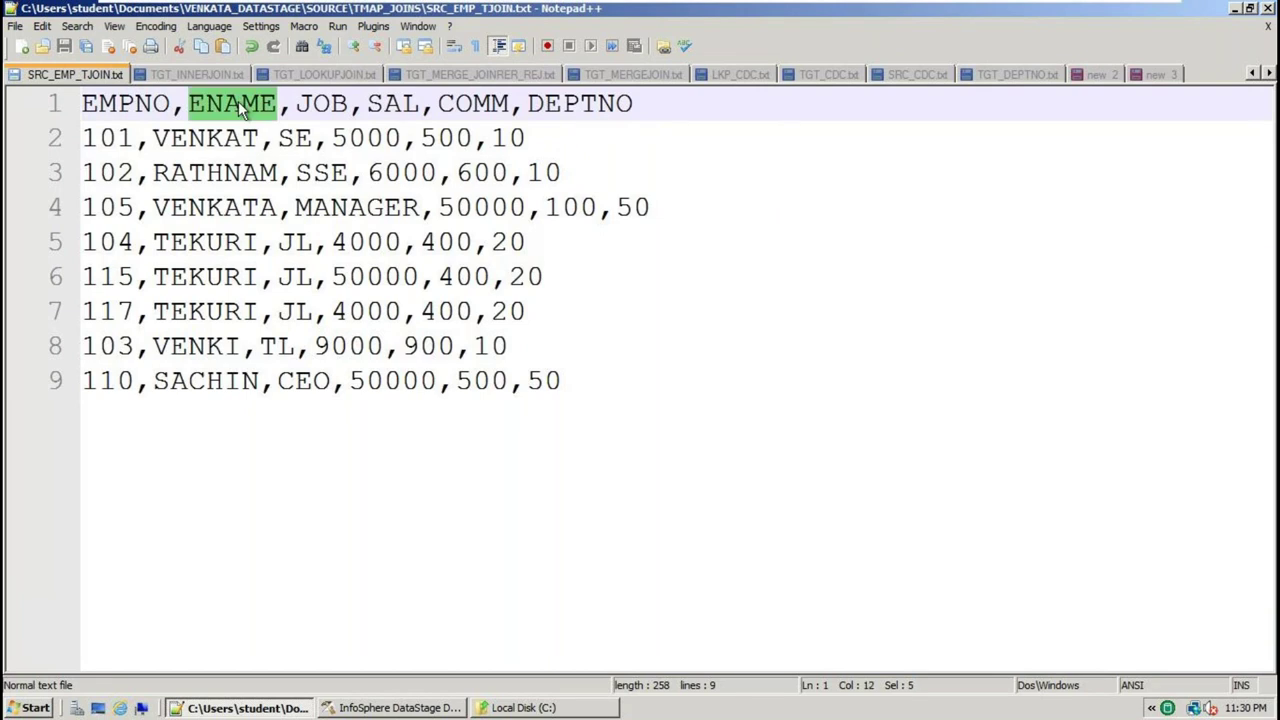
pyautogui.click(314, 104)
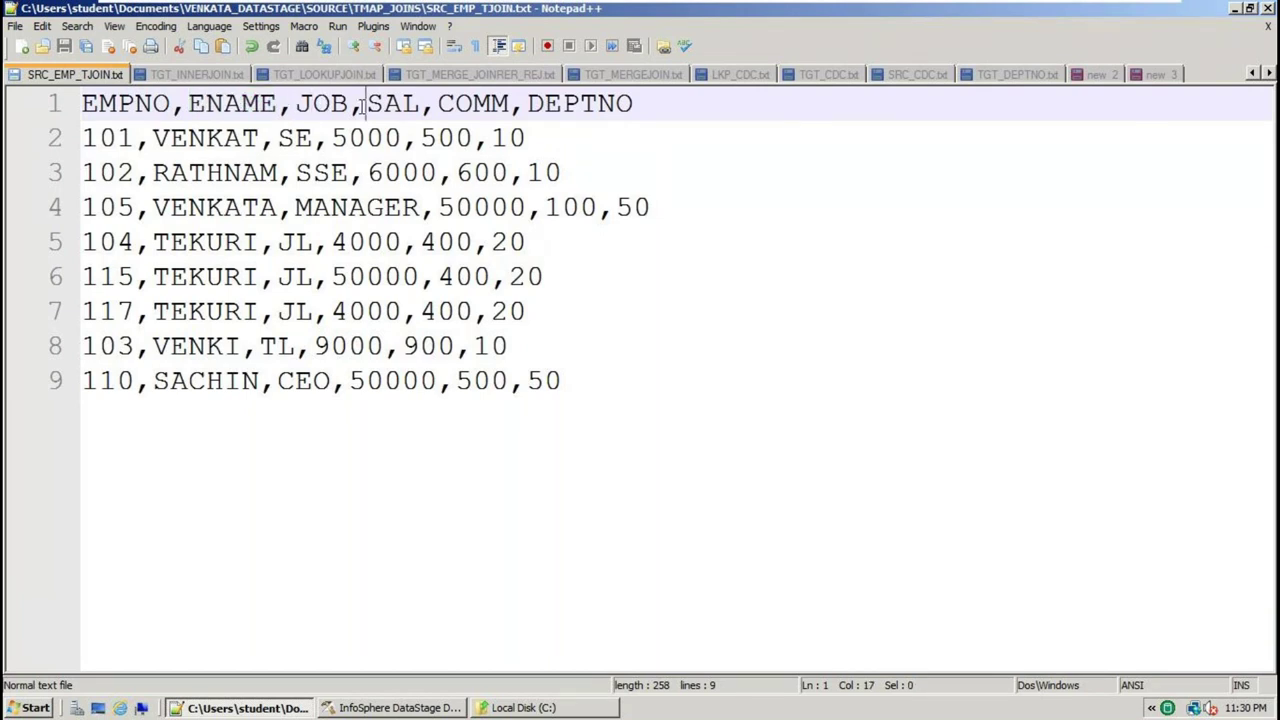
pyautogui.click(405, 105)
pyautogui.click(438, 106)
pyautogui.click(591, 104)
pyautogui.click(424, 710)
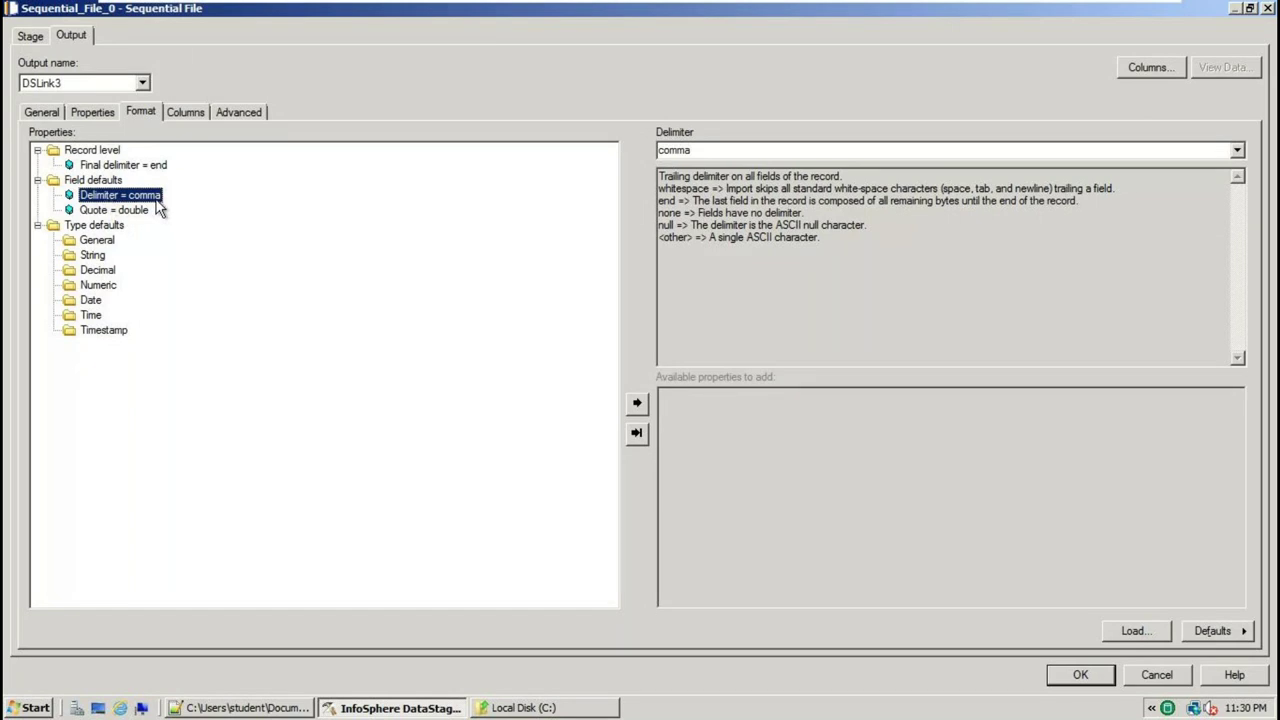
pyautogui.click(114, 212)
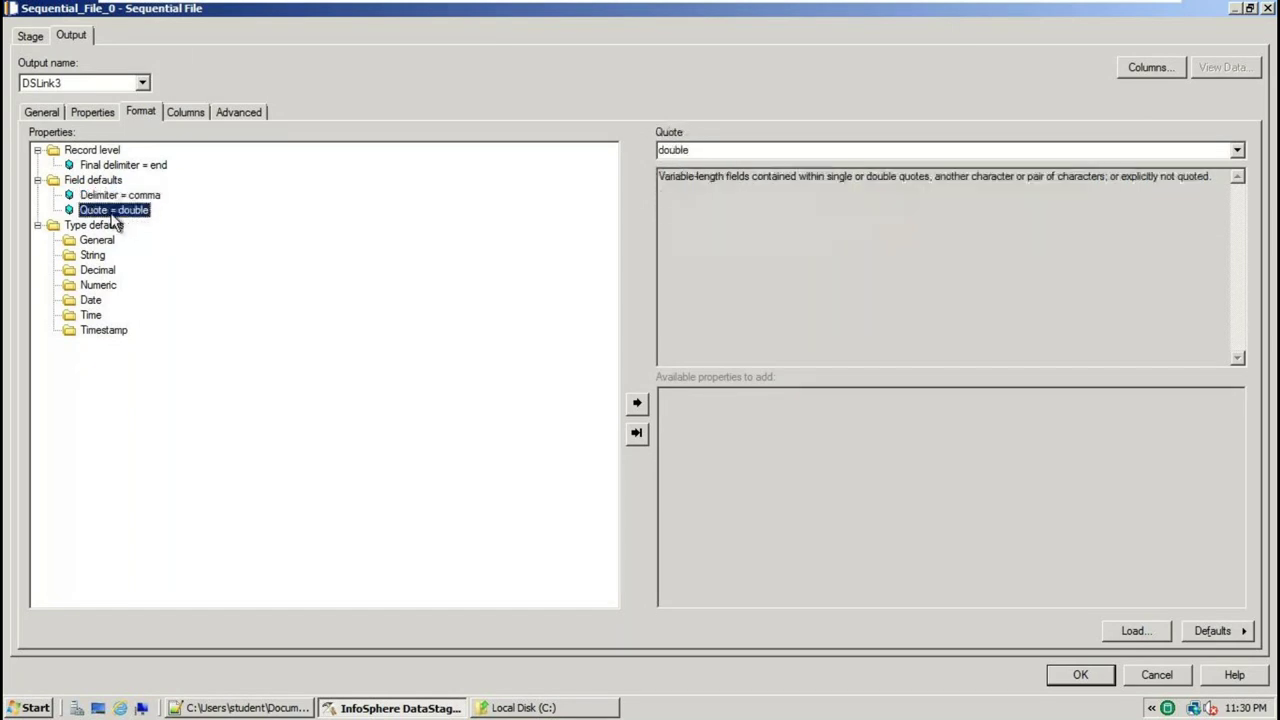
pyautogui.click(255, 710)
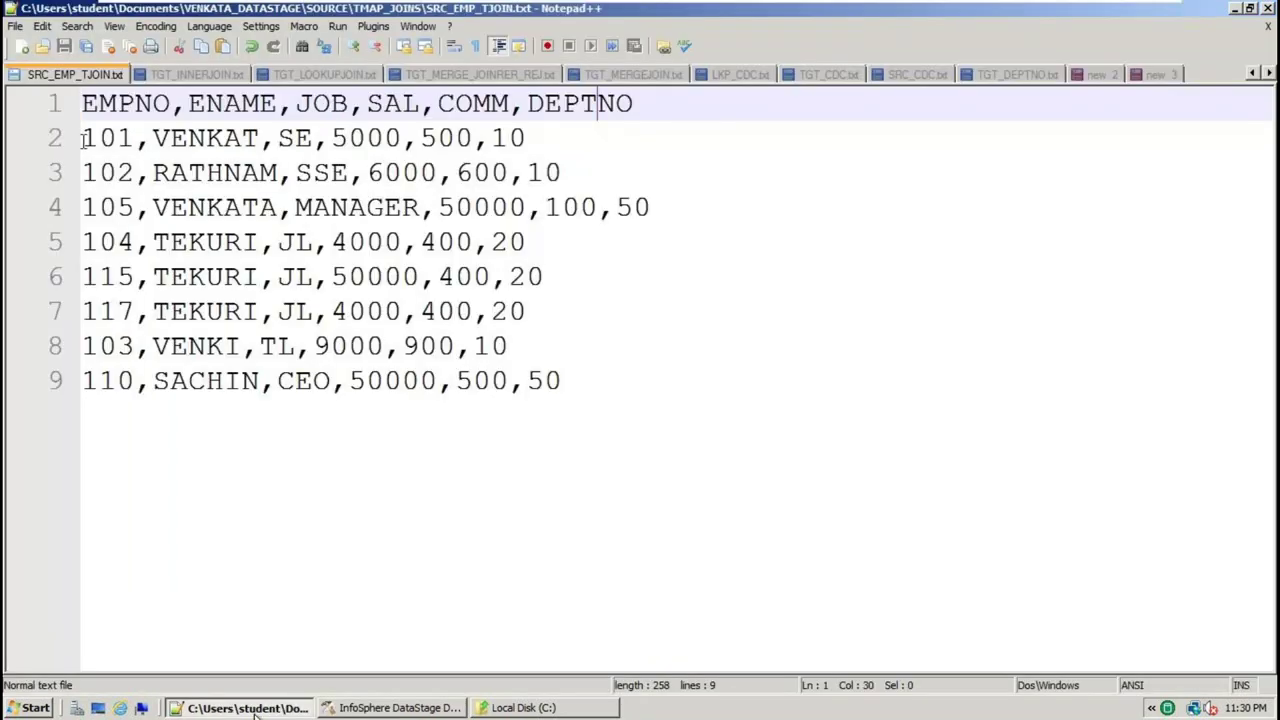
# Try wrapping 101 on the first data row in double quotes, remove them, and save
pyautogui.click(88, 140)
pyautogui.write('"')
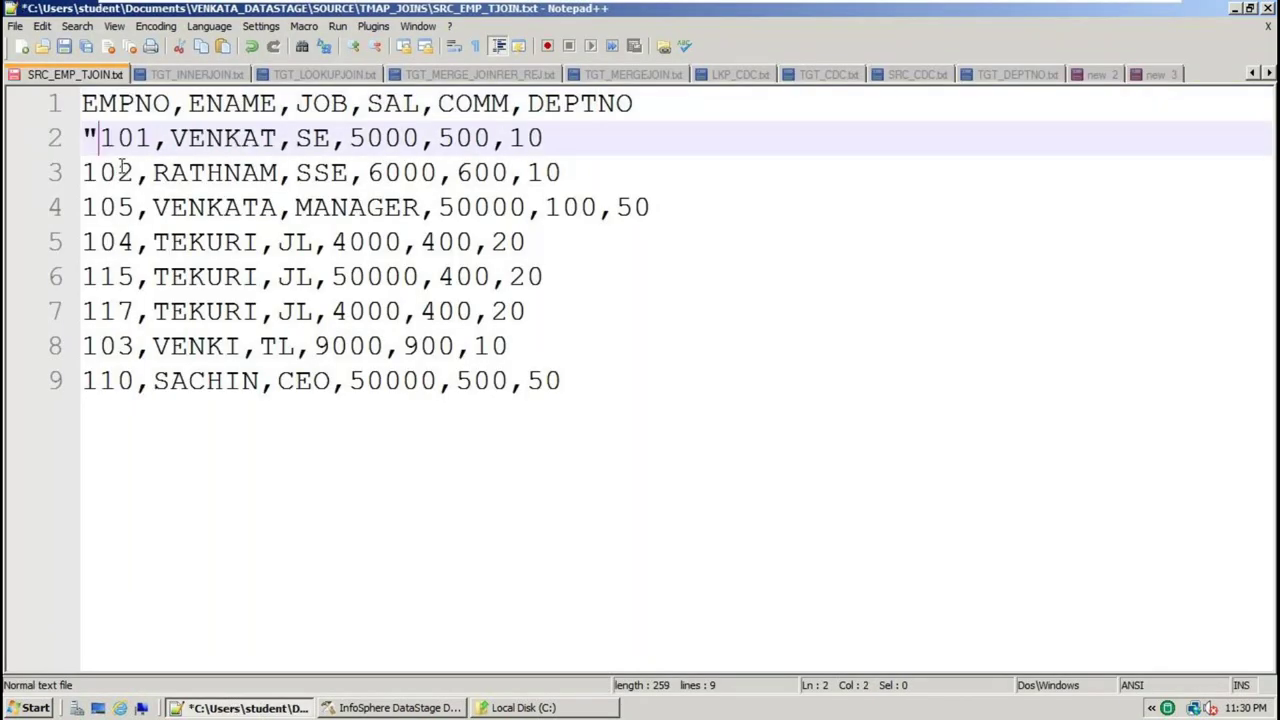
pyautogui.click(152, 137)
pyautogui.write('"')
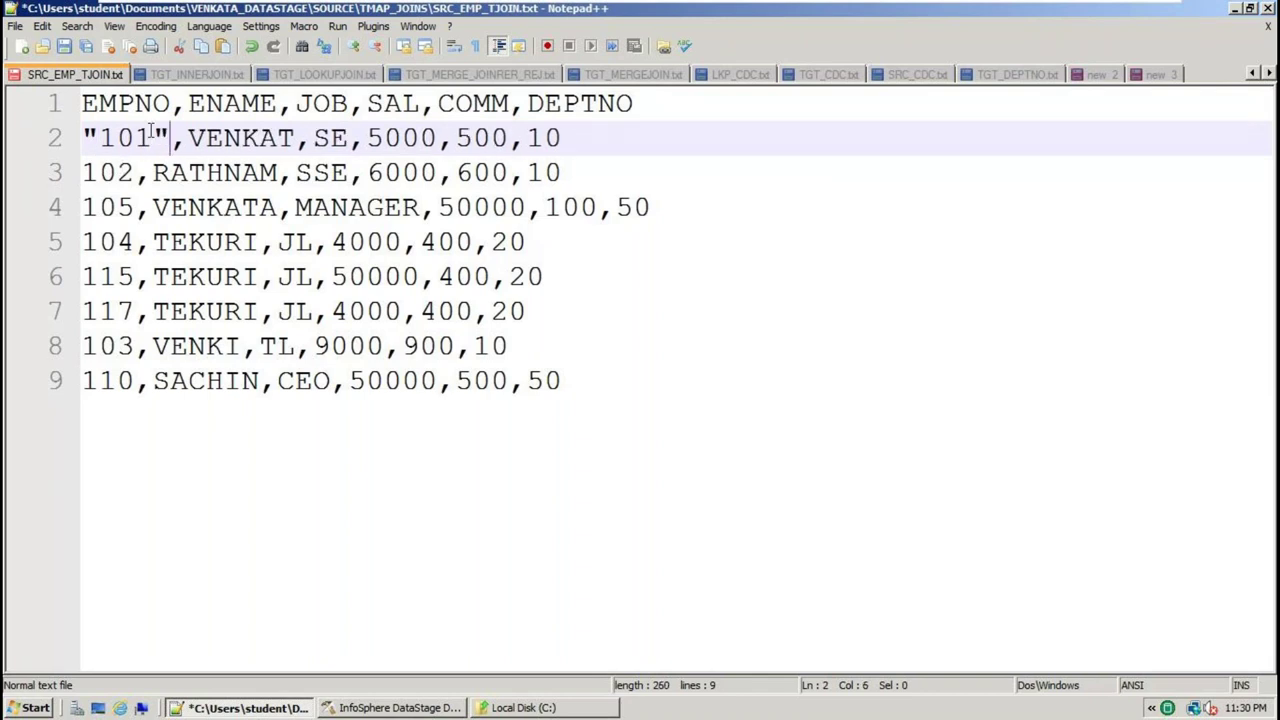
pyautogui.press('BackSpace')
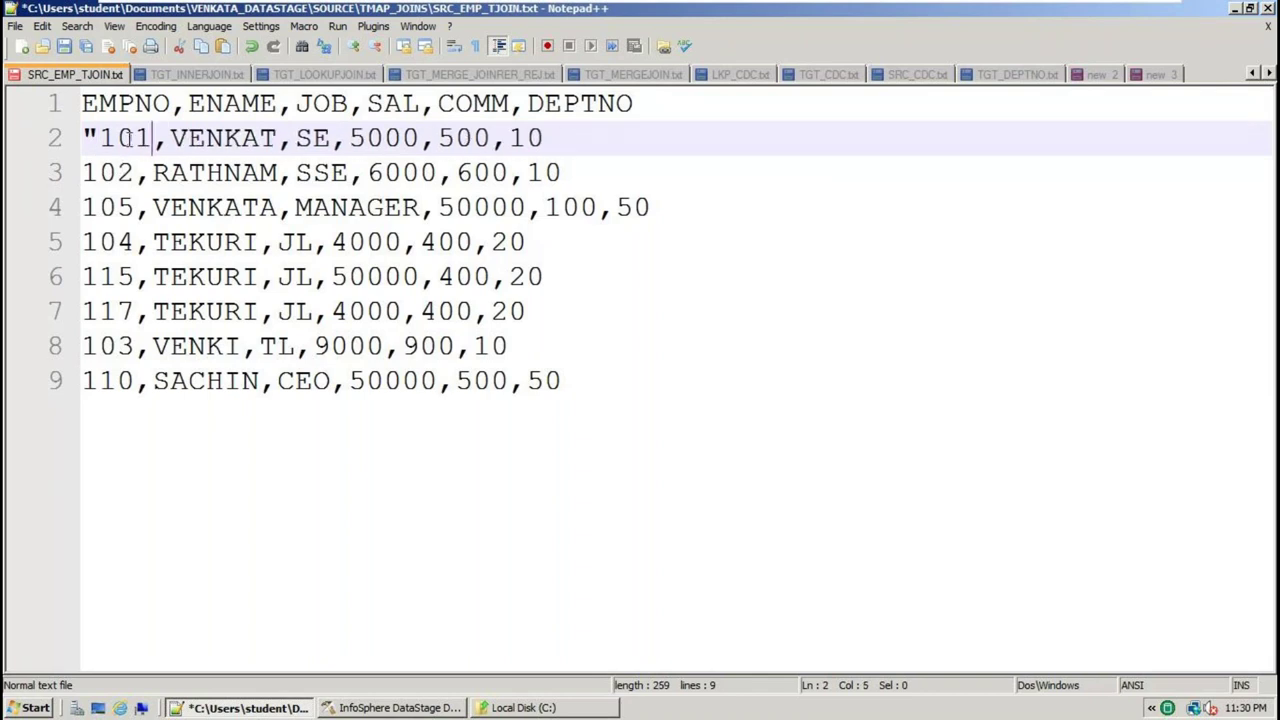
pyautogui.click(101, 137)
pyautogui.press('BackSpace')
pyautogui.hotkey('ctrl', 's')
# Add double quotes around EMPNO and ENAME in the header line
pyautogui.click(165, 105)
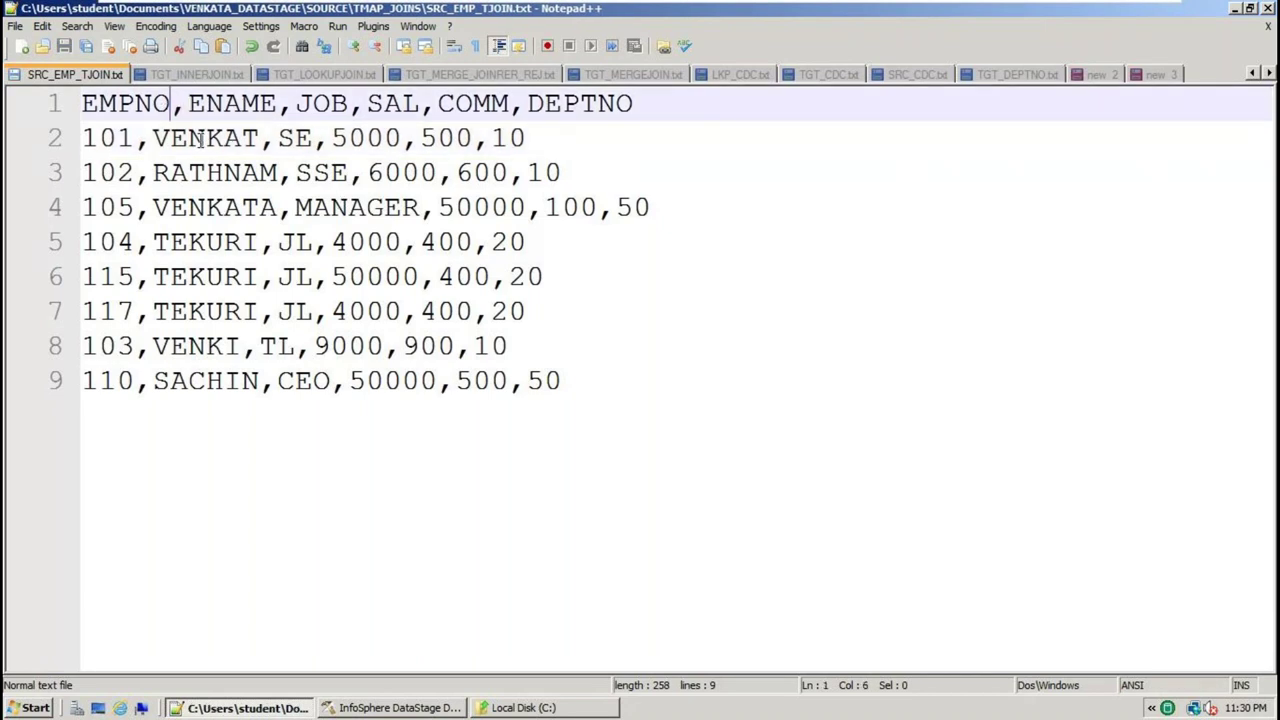
pyautogui.write('"')
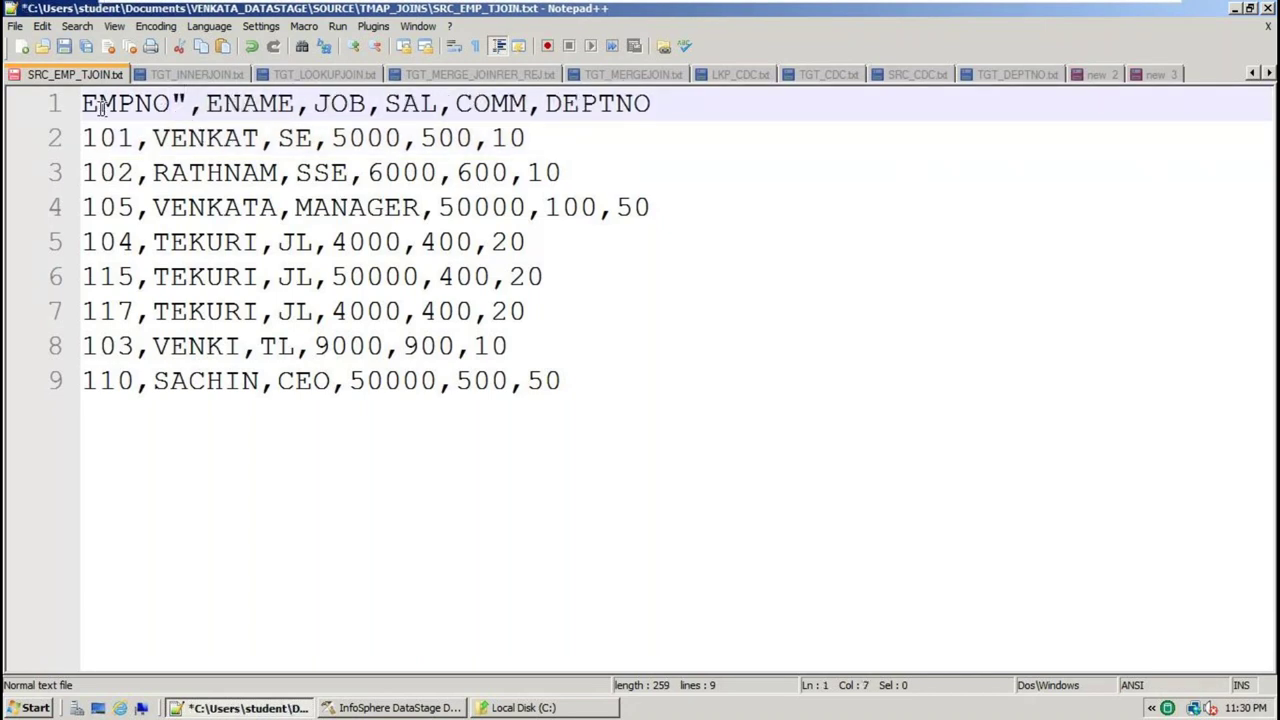
pyautogui.click(85, 103)
pyautogui.write('"')
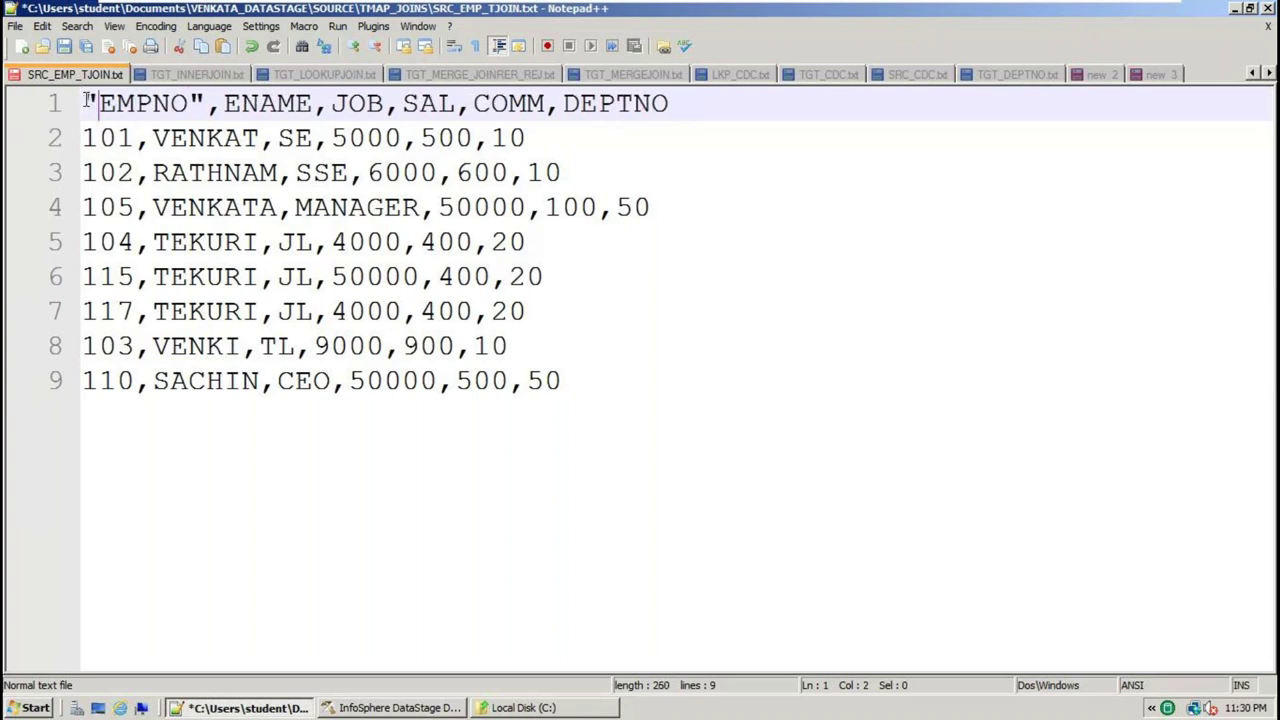
pyautogui.click(223, 103)
pyautogui.write('"')
pyautogui.click(336, 103)
pyautogui.write('"')
# Remove the header quotes again, save SRC_EMP_TJOIN.txt, and return to DataStage
pyautogui.press('BackSpace')
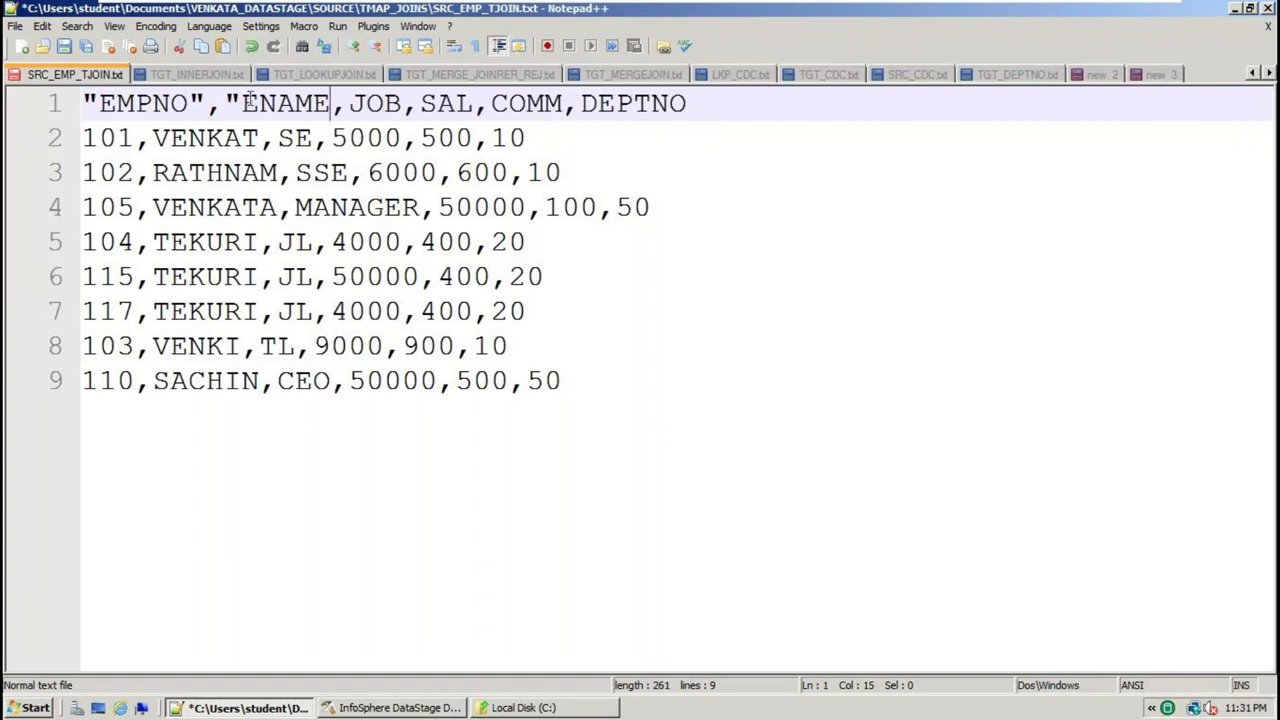
pyautogui.click(243, 103)
pyautogui.press('BackSpace')
pyautogui.press('Left')
pyautogui.press('BackSpace')
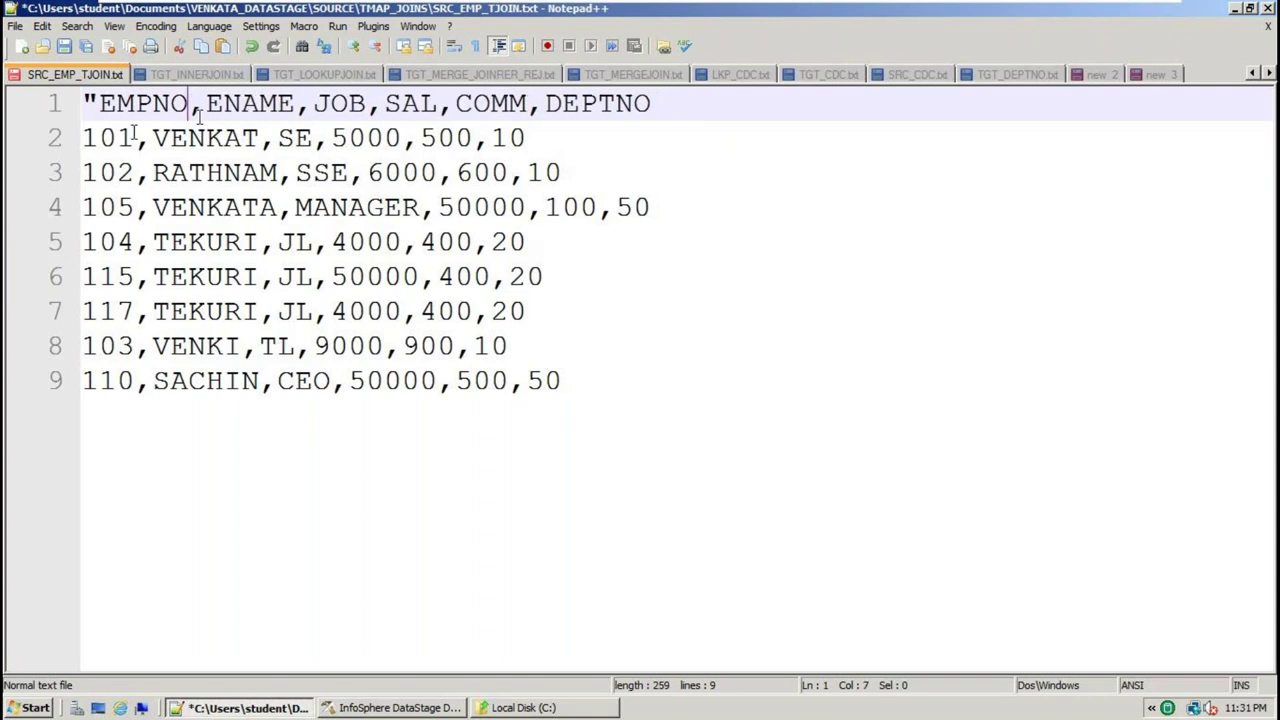
pyautogui.click(100, 103)
pyautogui.press('BackSpace')
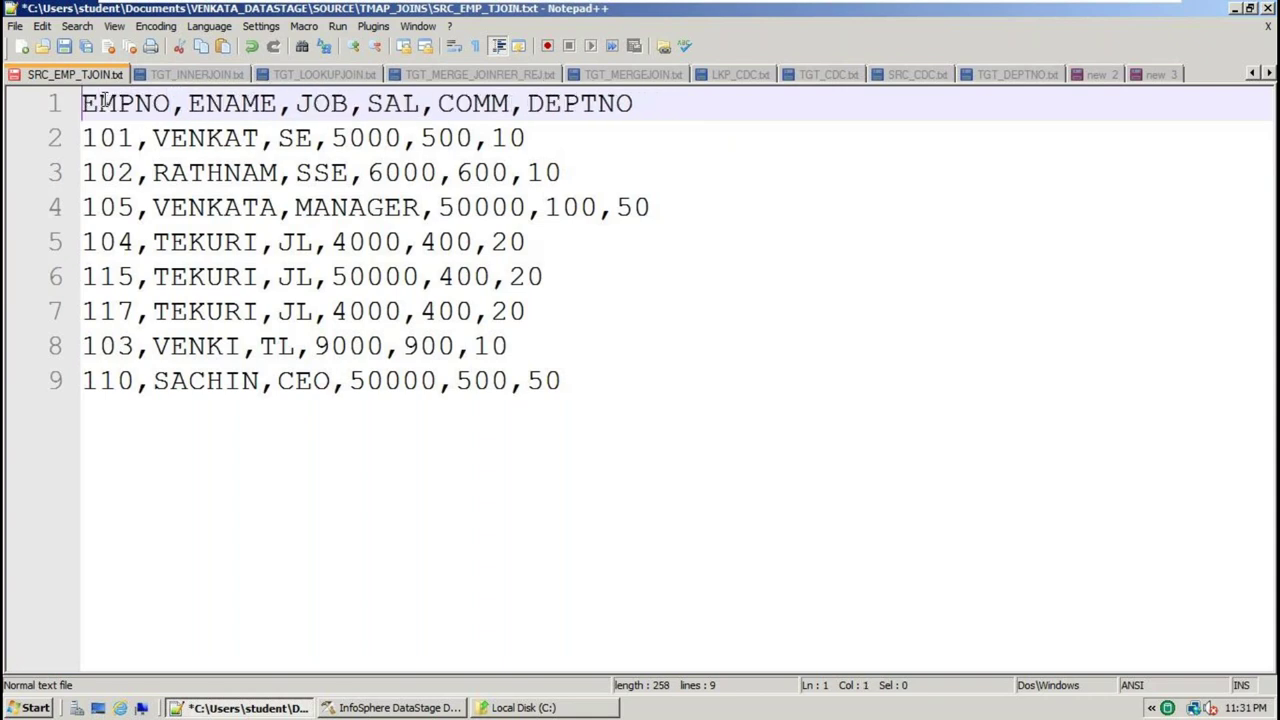
pyautogui.hotkey('ctrl', 's')
pyautogui.click(395, 707)
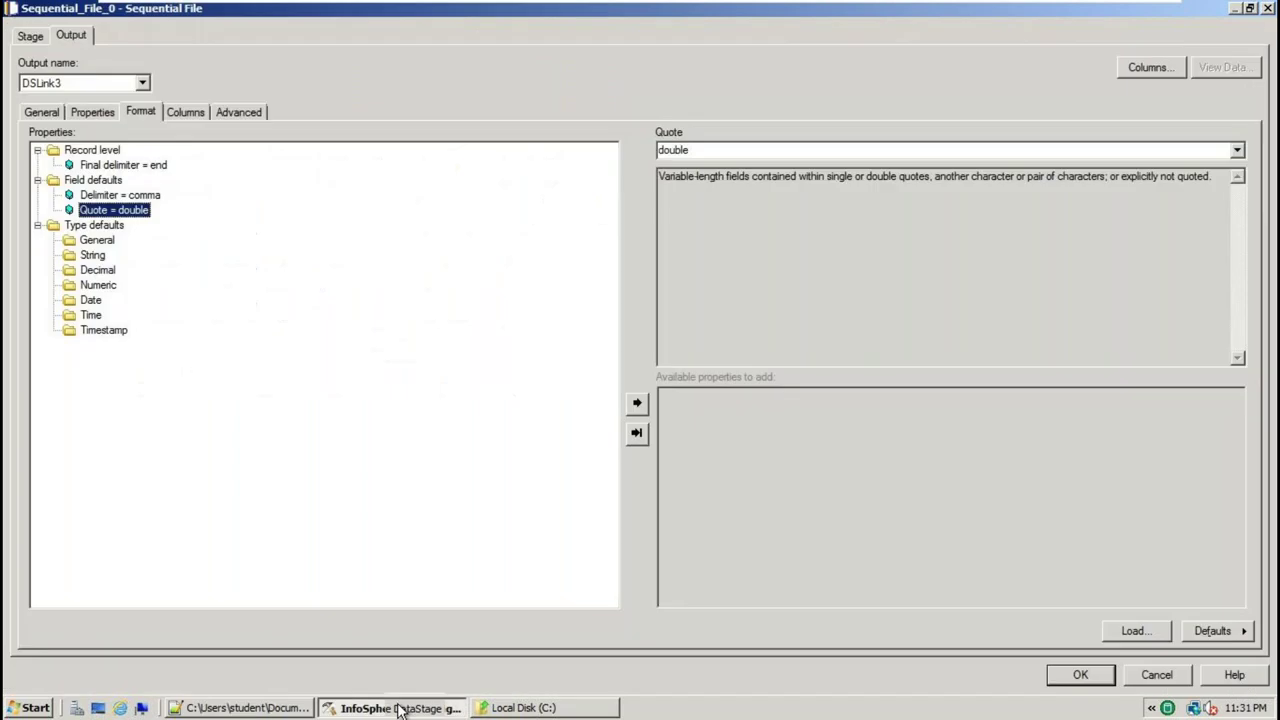
# Change the field defaults Quote from double to none, then view the empty Columns grid
pyautogui.click(1237, 150)
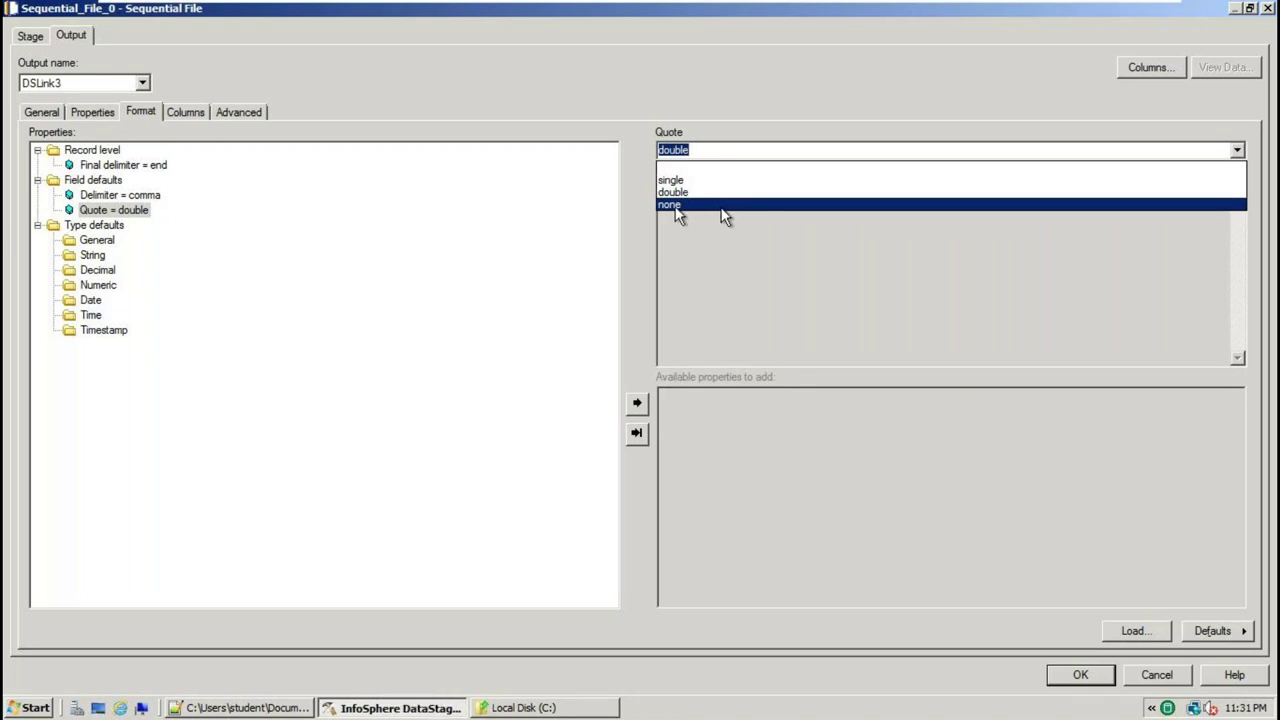
pyautogui.click(674, 205)
pyautogui.moveTo(674, 206); pyautogui.dragTo(678, 218)
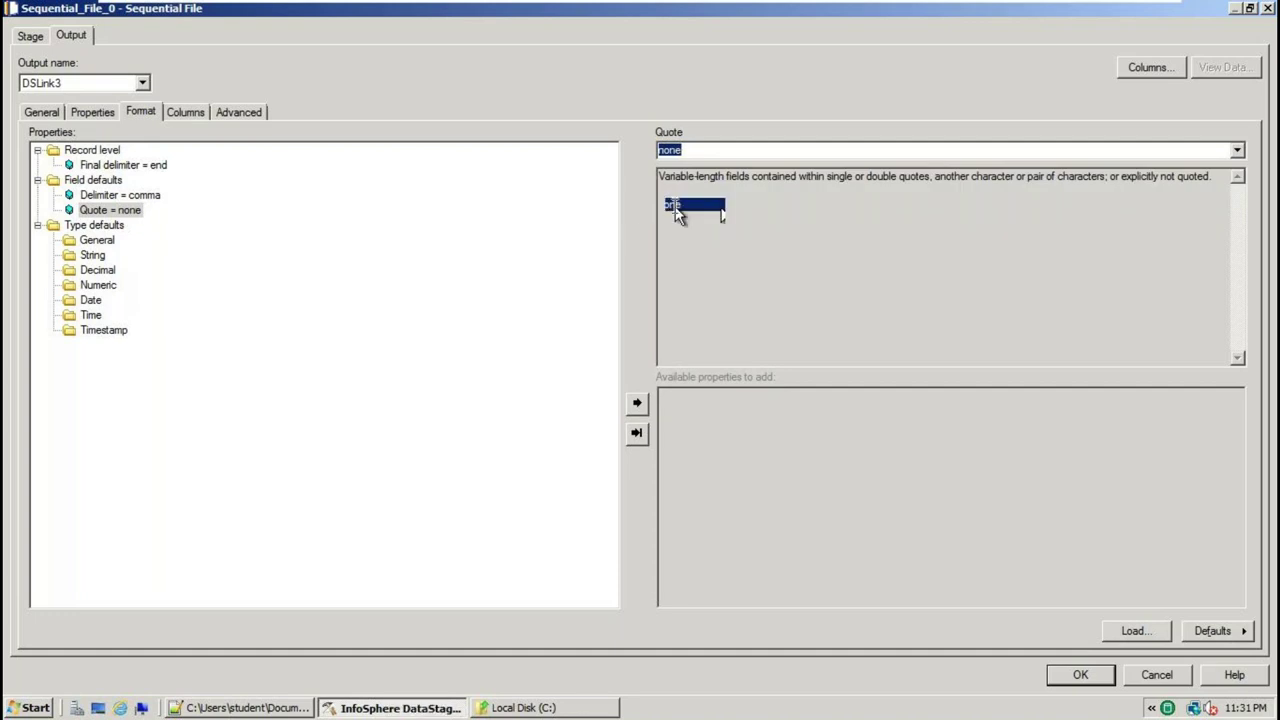
pyautogui.click(185, 113)
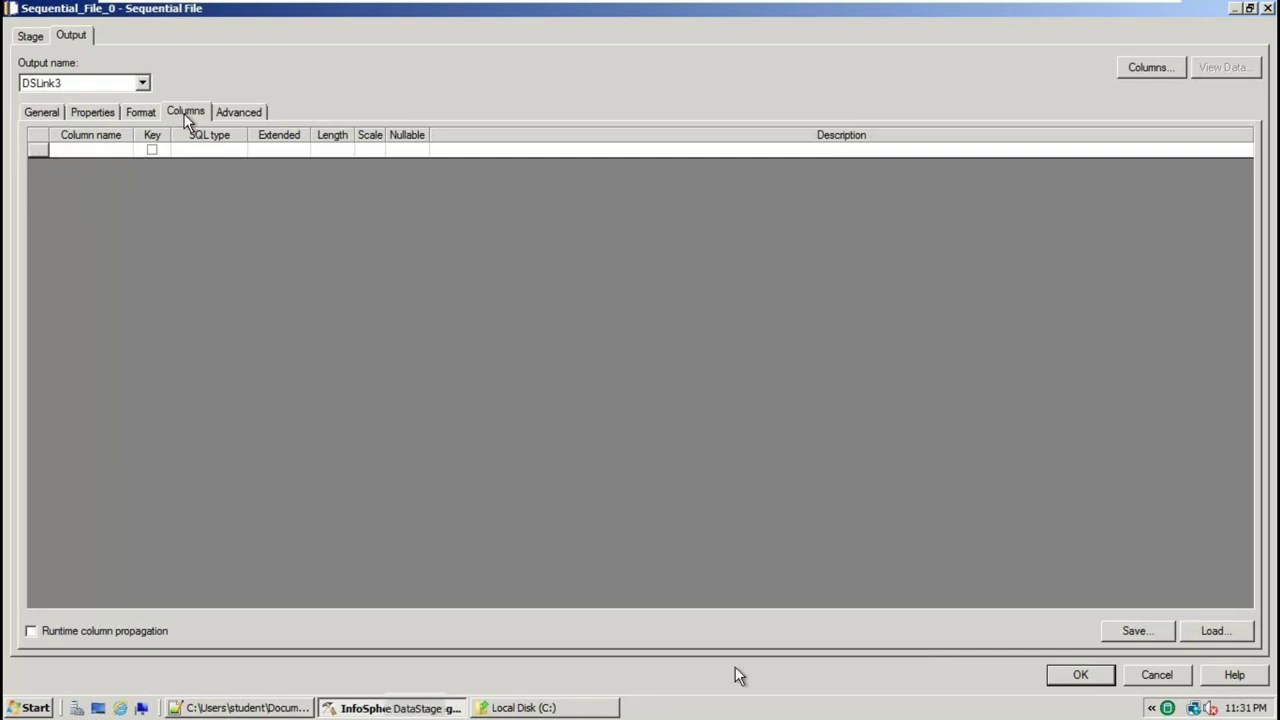
# Review the header names EMPNO, JOB, SAL, COMM and first data row in SRC_EMP_TJOIN.txt
pyautogui.click(245, 708)
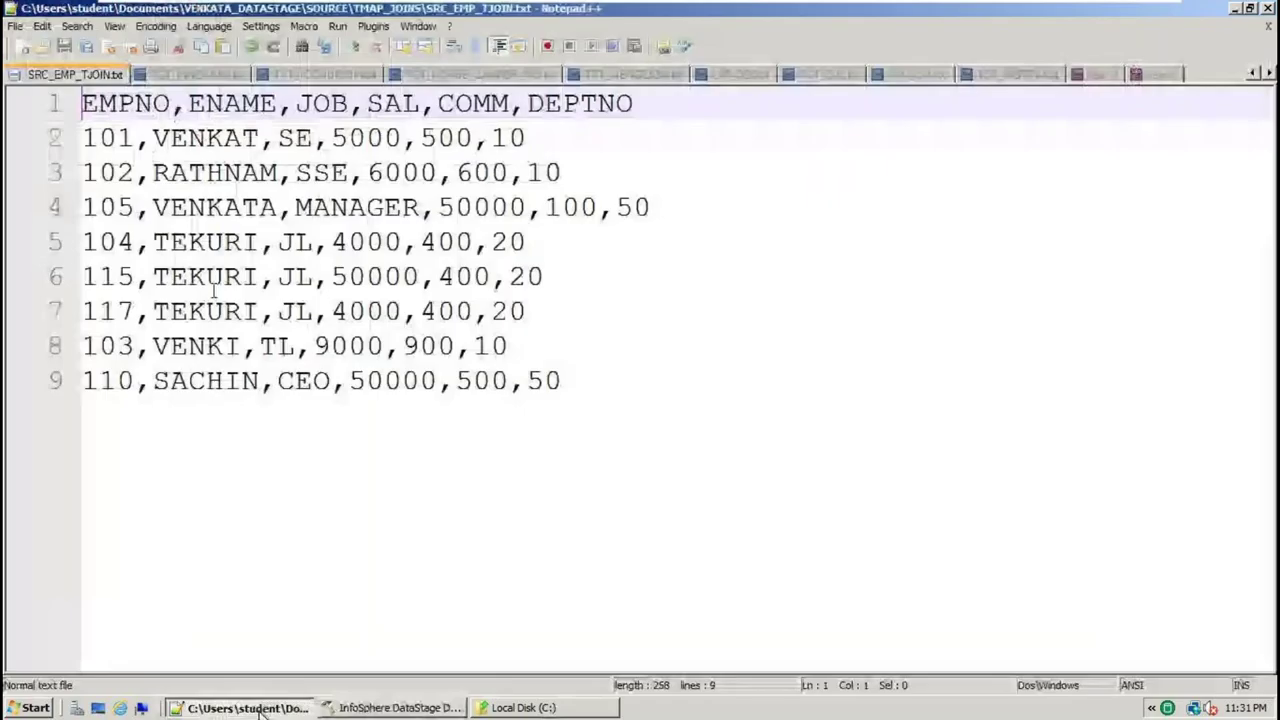
pyautogui.doubleClick(138, 103)
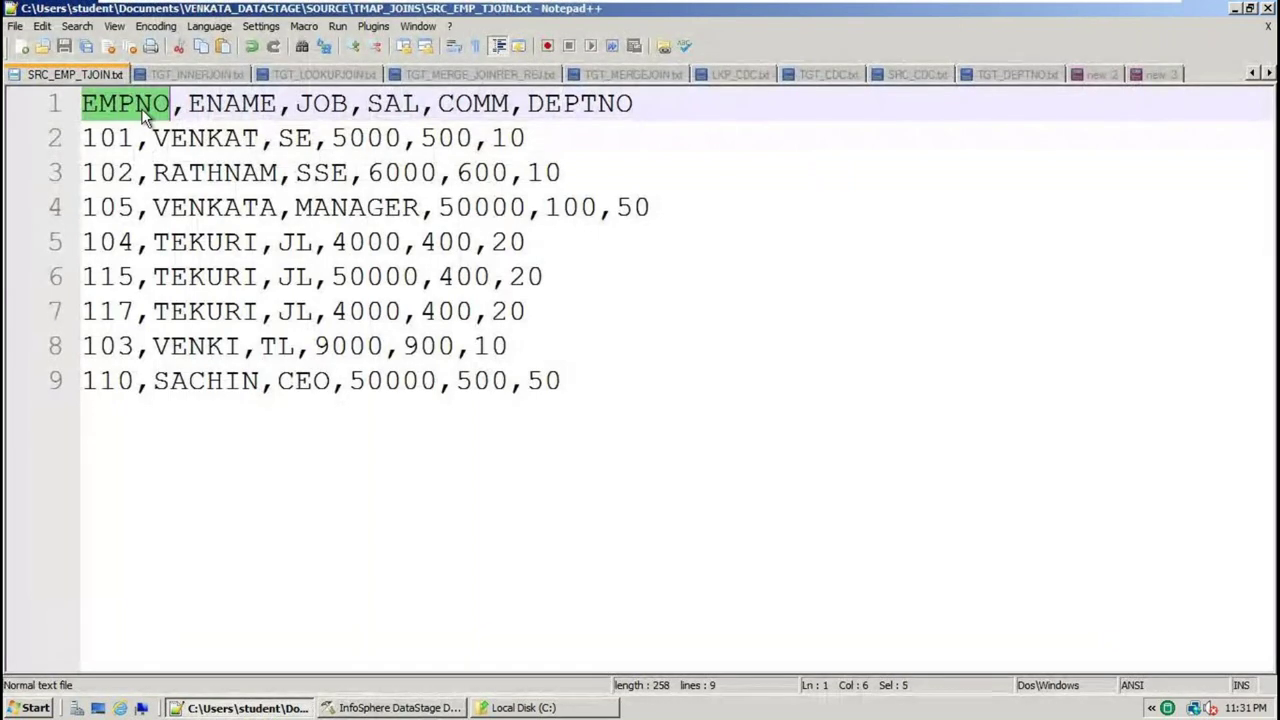
pyautogui.click(226, 104)
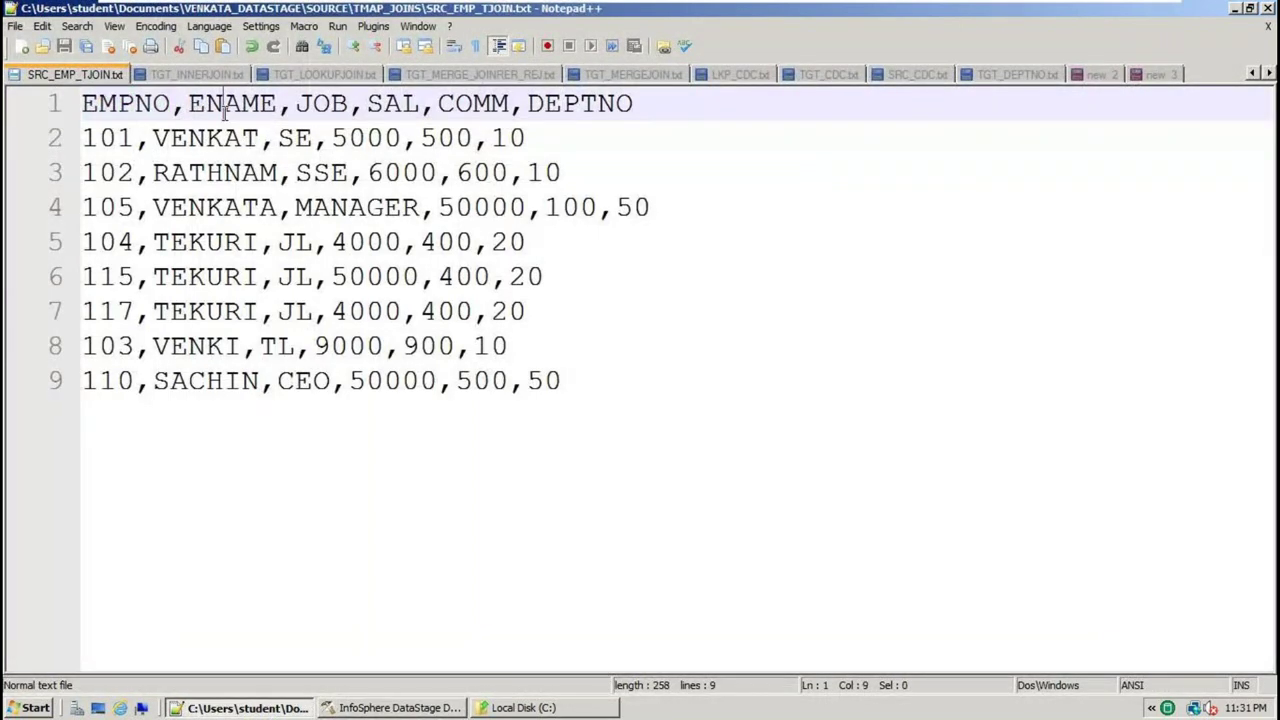
pyautogui.doubleClick(321, 103)
pyautogui.doubleClick(393, 104)
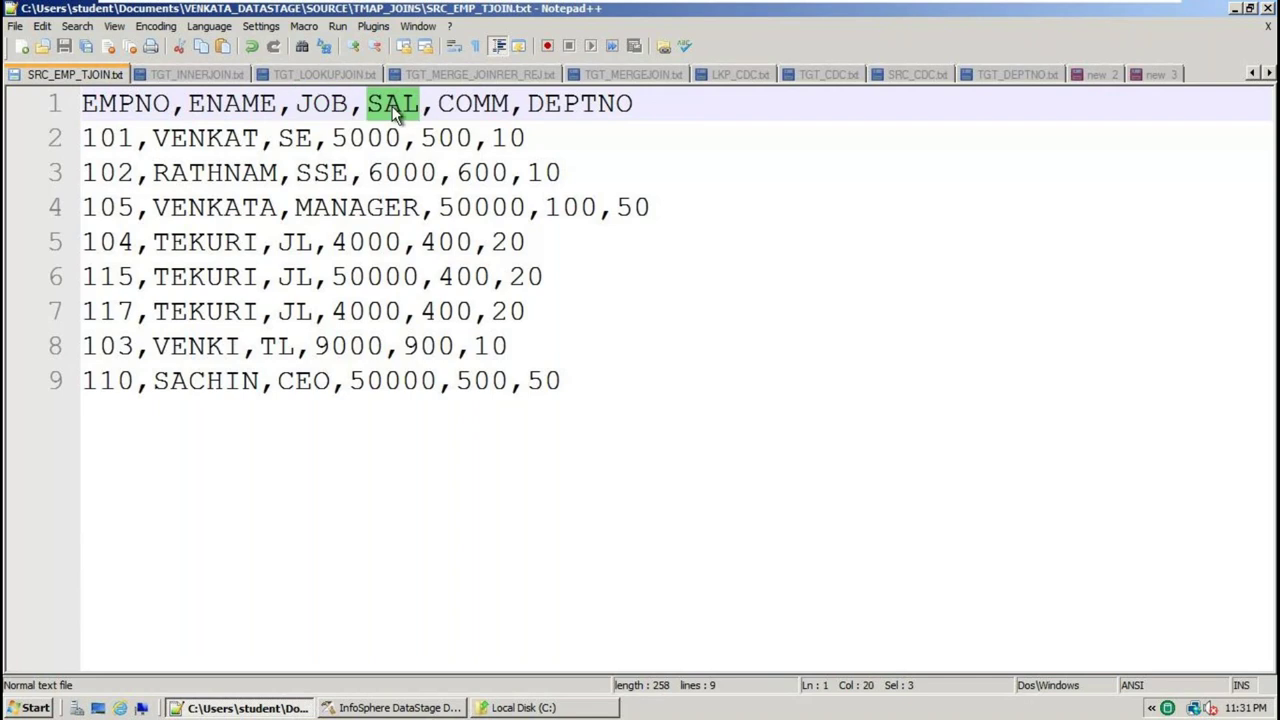
pyautogui.doubleClick(474, 104)
pyautogui.moveTo(640, 140); pyautogui.dragTo(84, 104)
# Back in DataStage, open the Table Definitions browser via Load on the Columns tab
pyautogui.hotkey('alt', 'Tab')
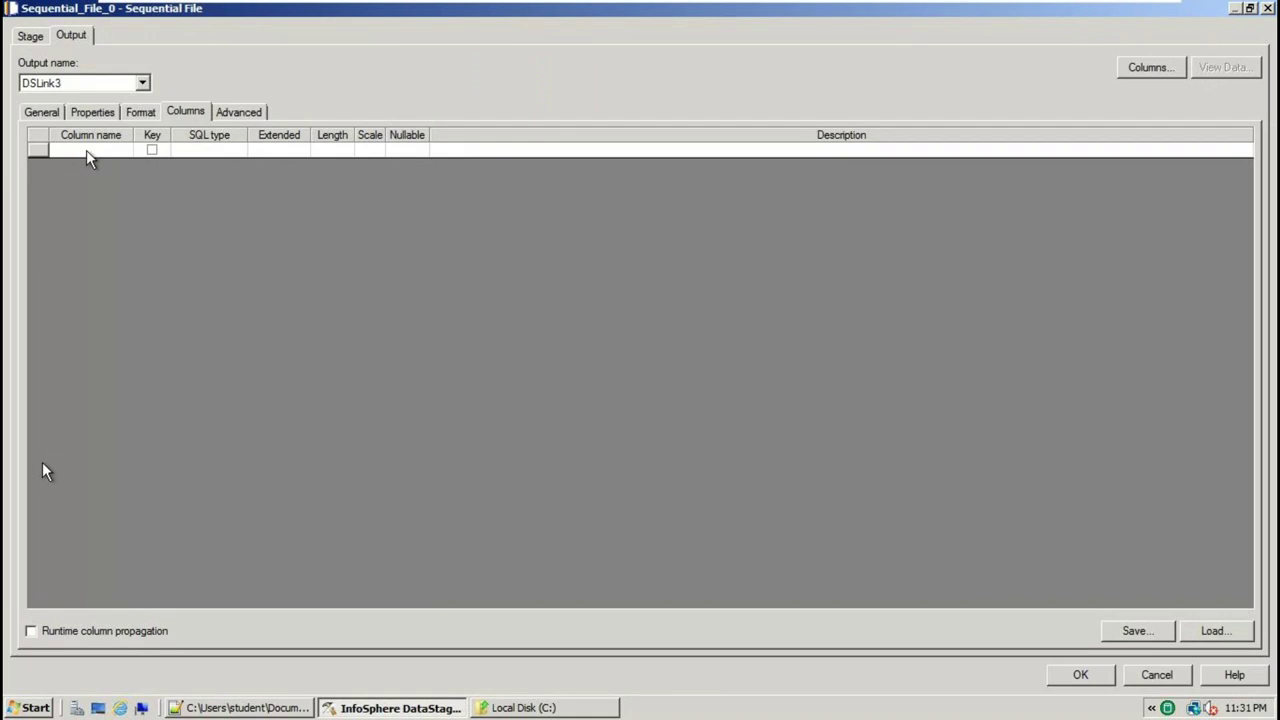
pyautogui.click(268, 712)
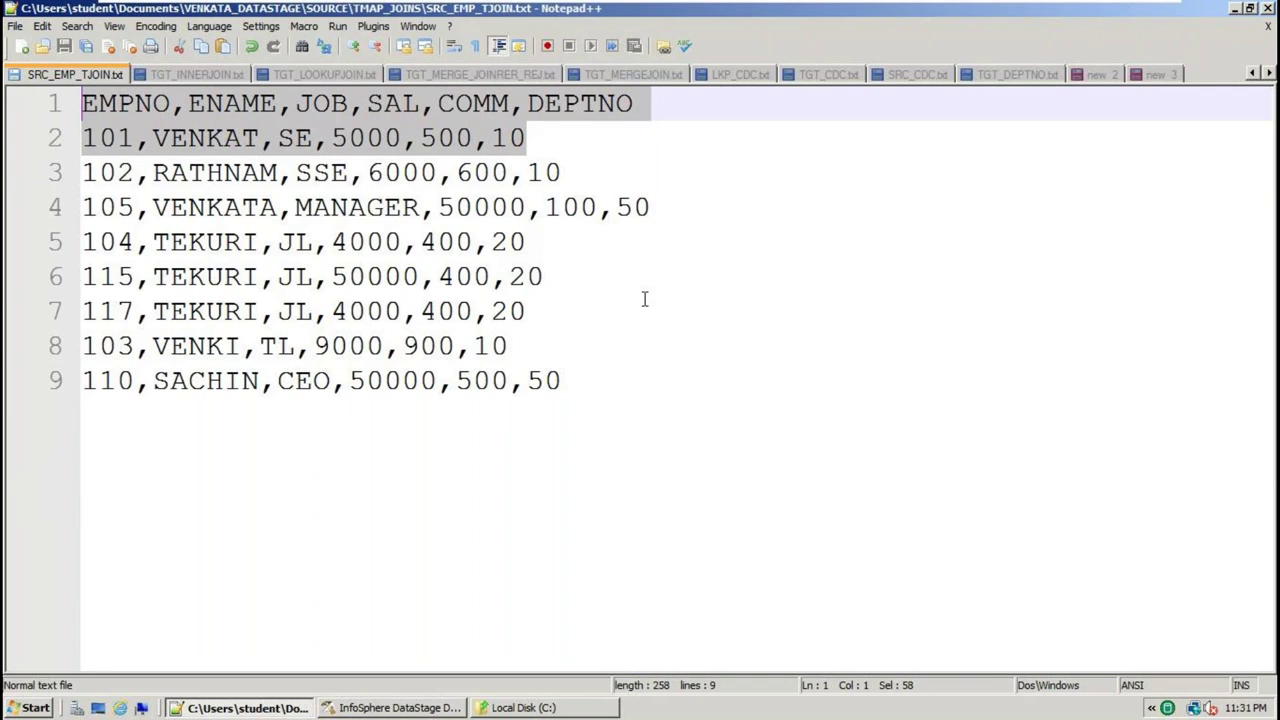
pyautogui.click(420, 708)
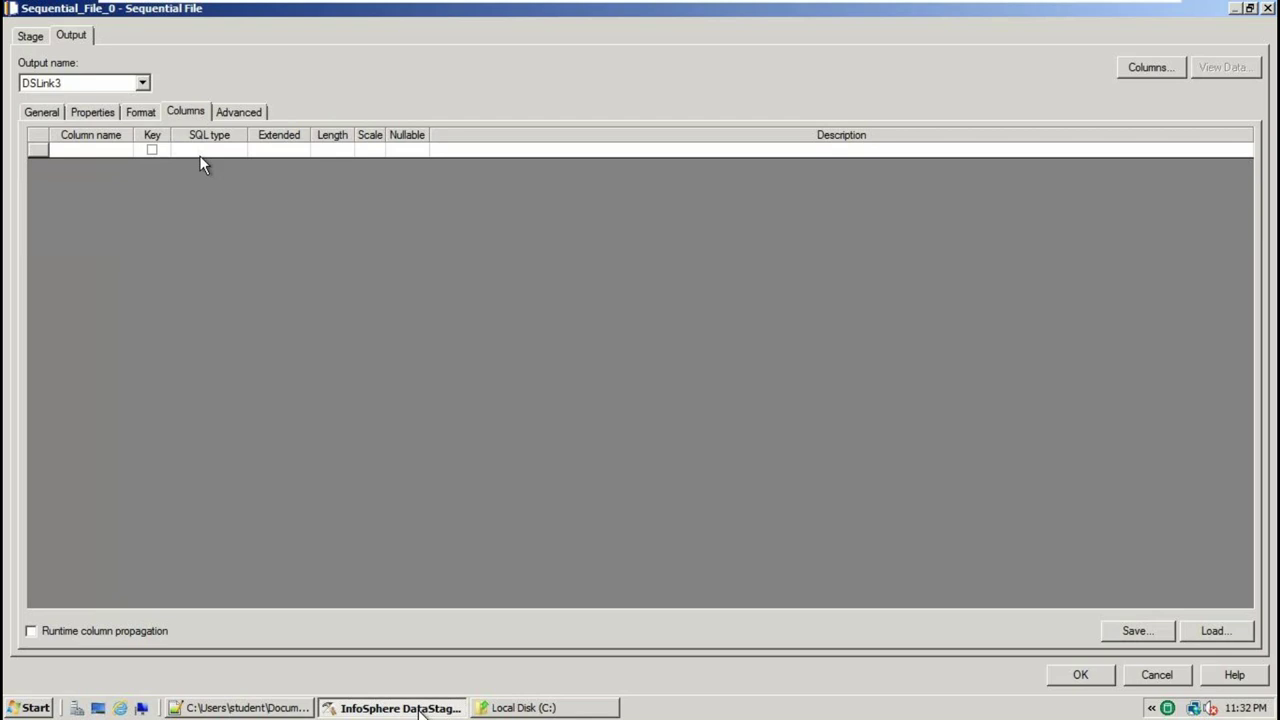
pyautogui.click(1212, 634)
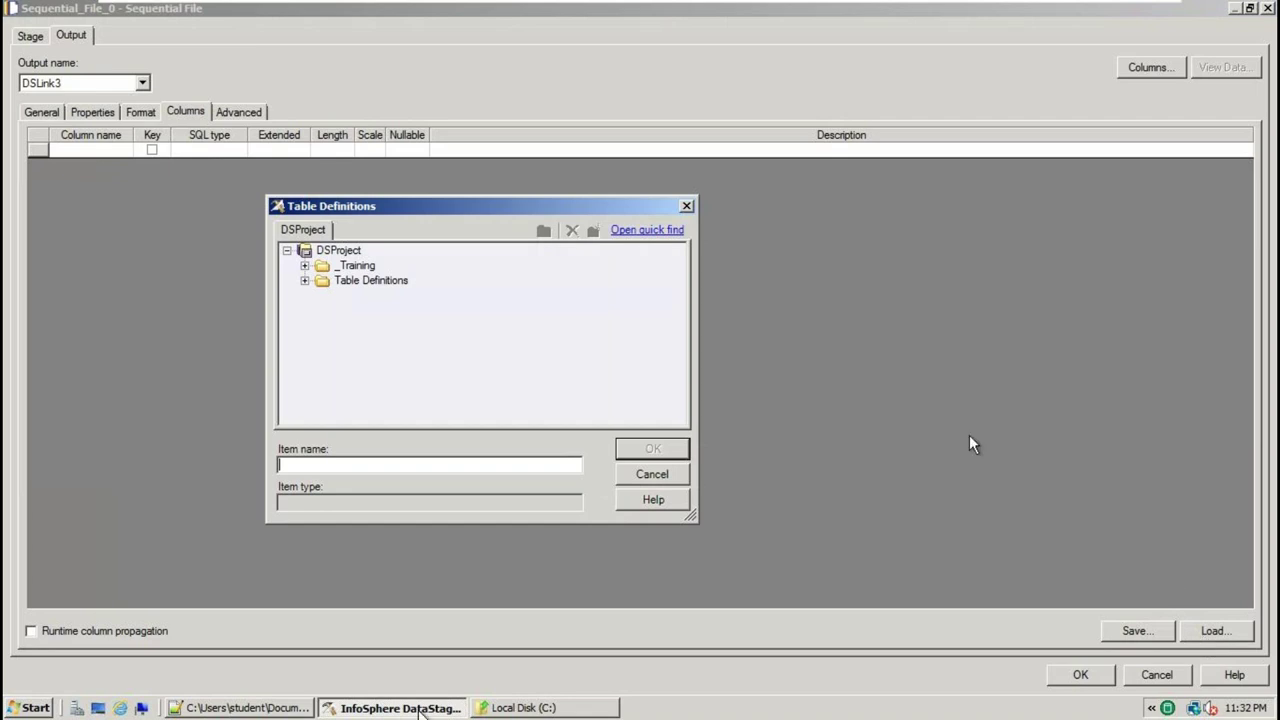
# Start a Sequential File Definitions import from the Table Definitions folder
pyautogui.rightClick(353, 283)
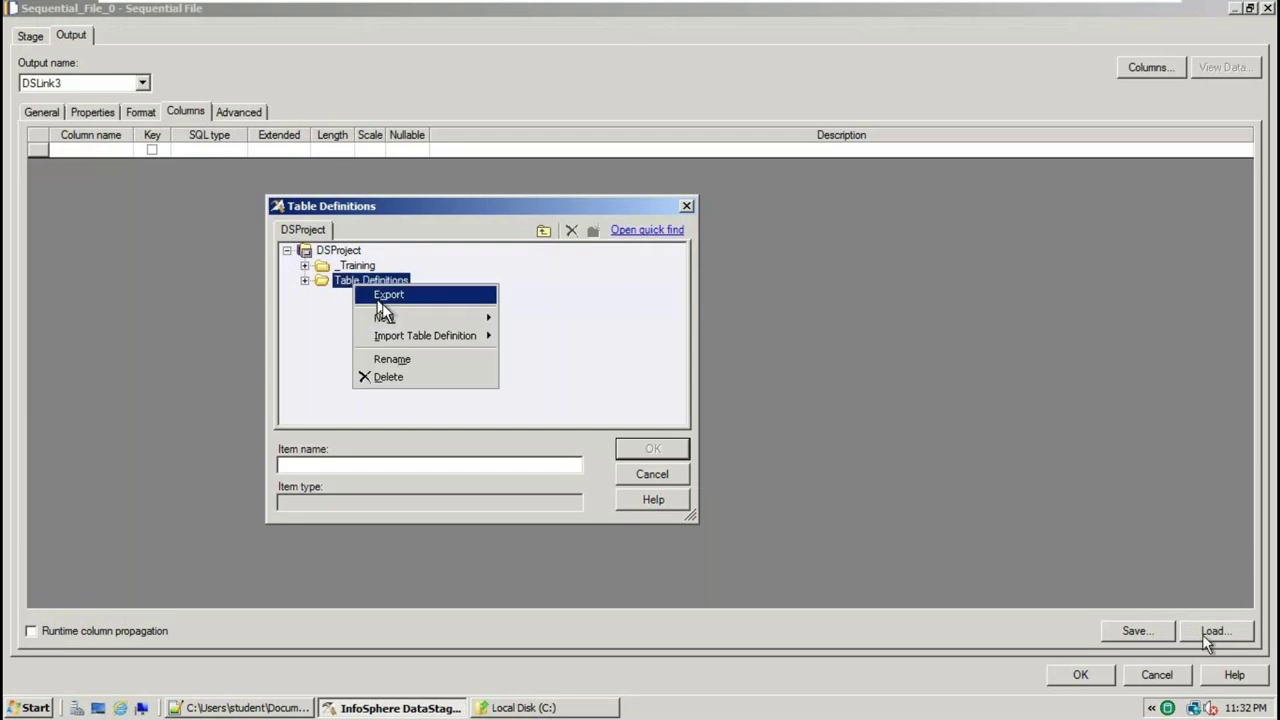
pyautogui.moveTo(418, 340)
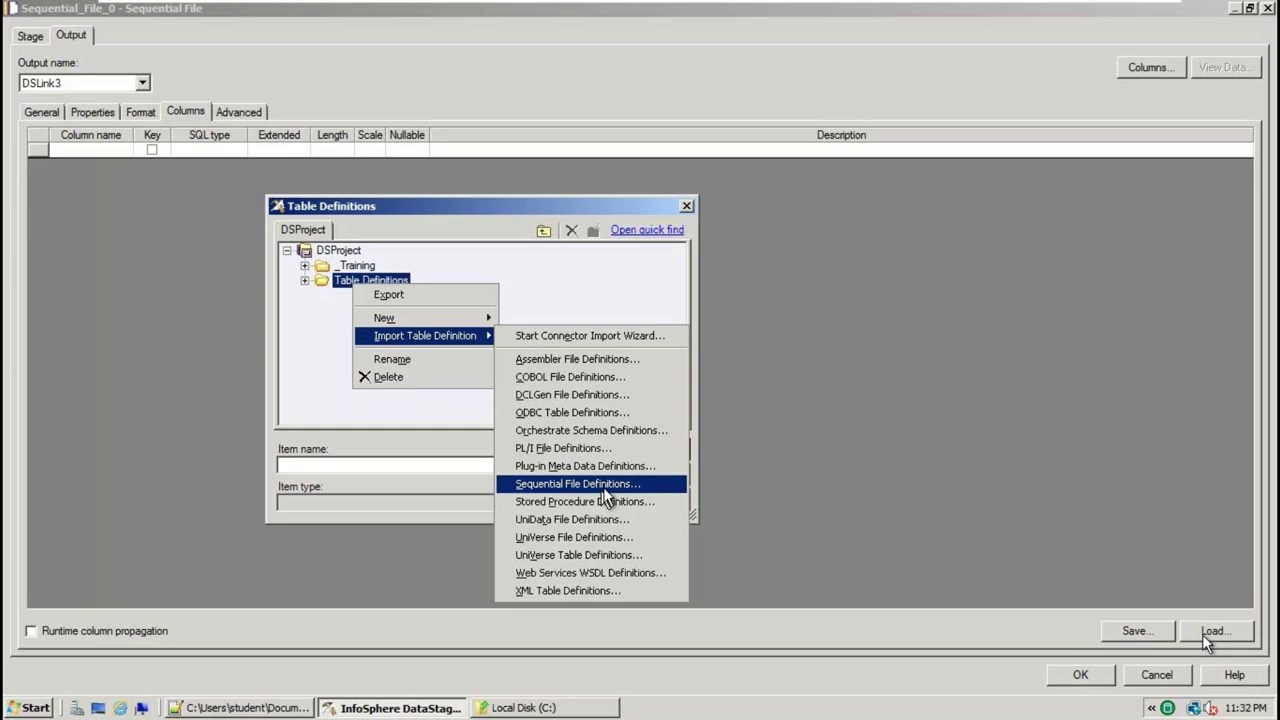
pyautogui.click(604, 486)
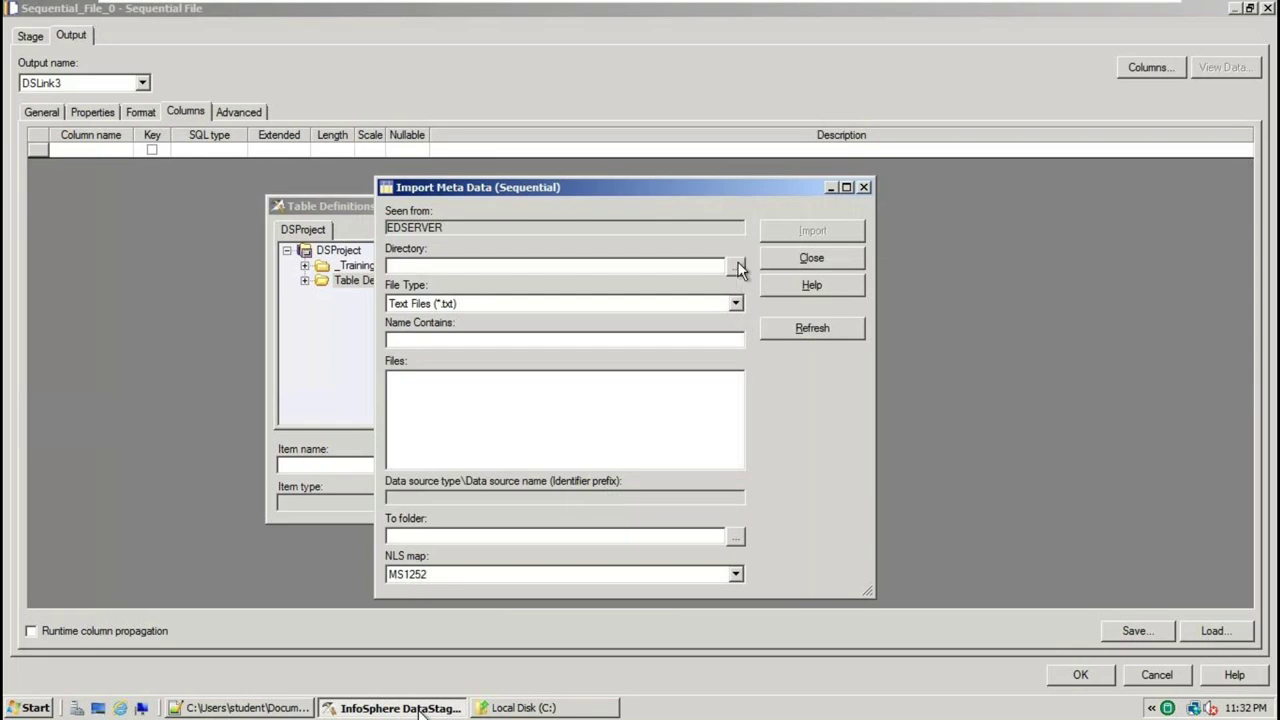
# Browse to the TMAP_JOINS directory and import SRC_EMP_TJOIN.txt
pyautogui.click(736, 266)
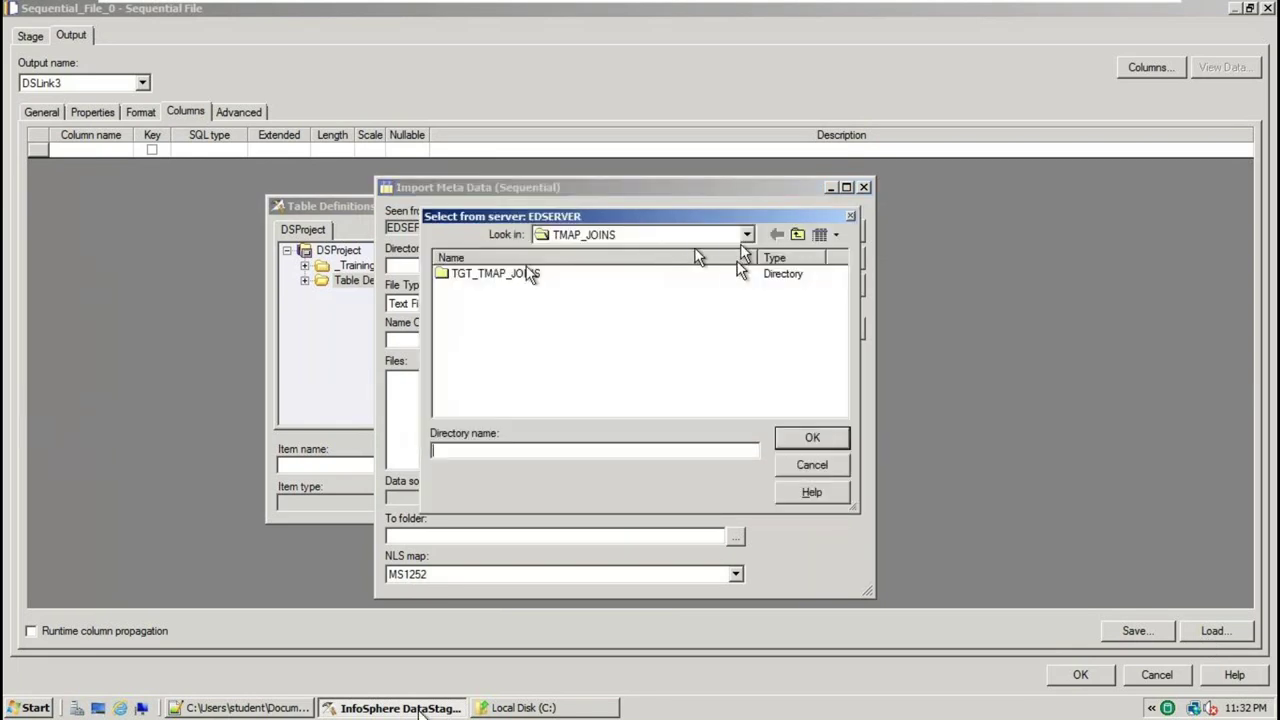
pyautogui.click(806, 438)
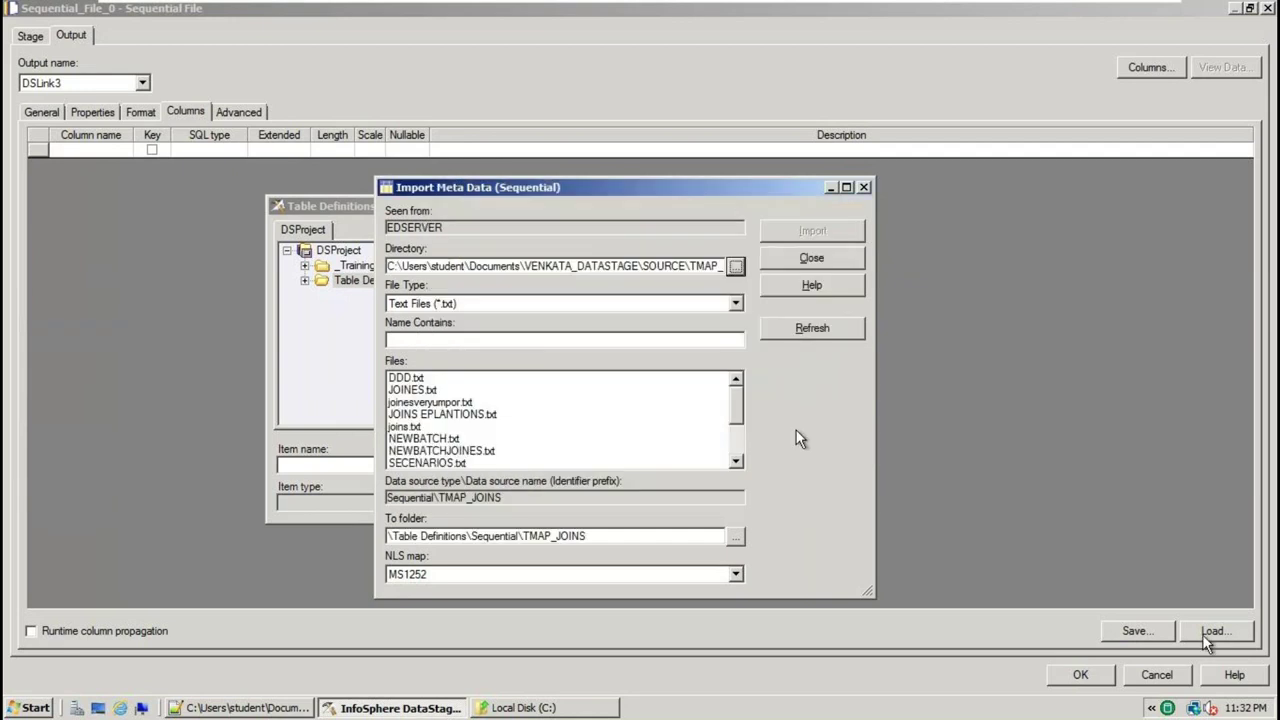
pyautogui.doubleClick(735, 463)
pyautogui.click(735, 463)
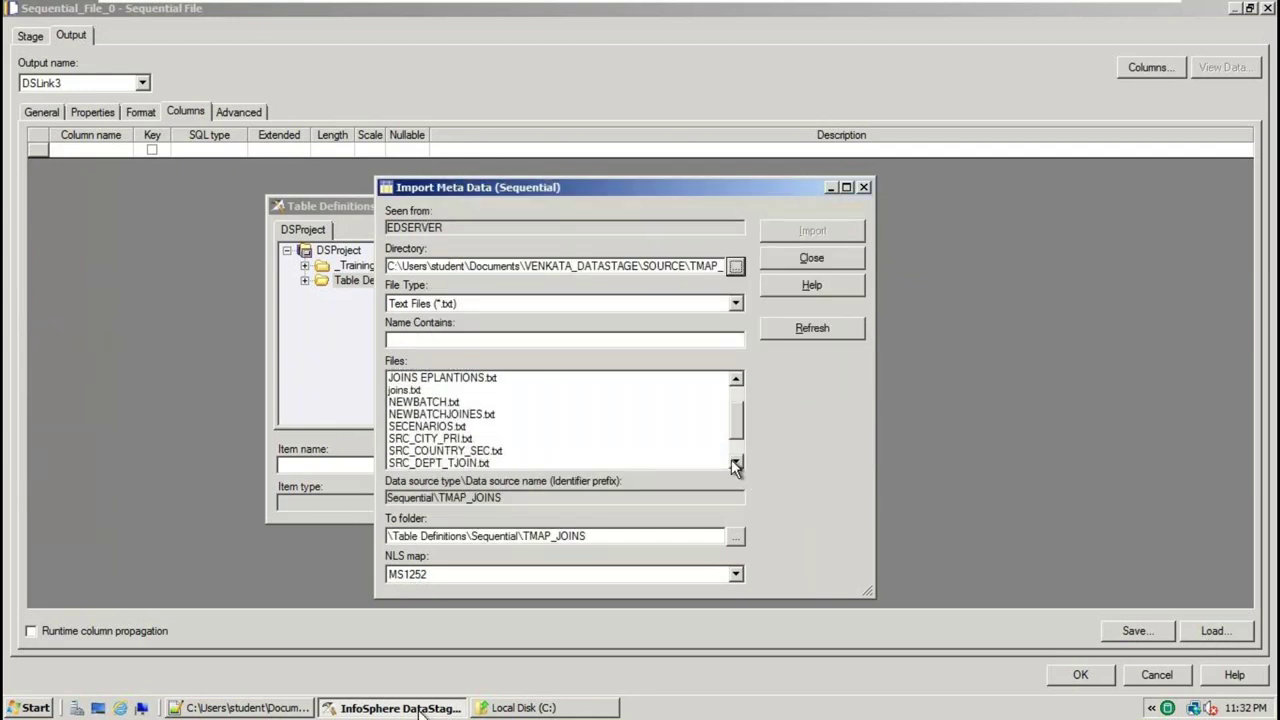
pyautogui.tripleClick(735, 463)
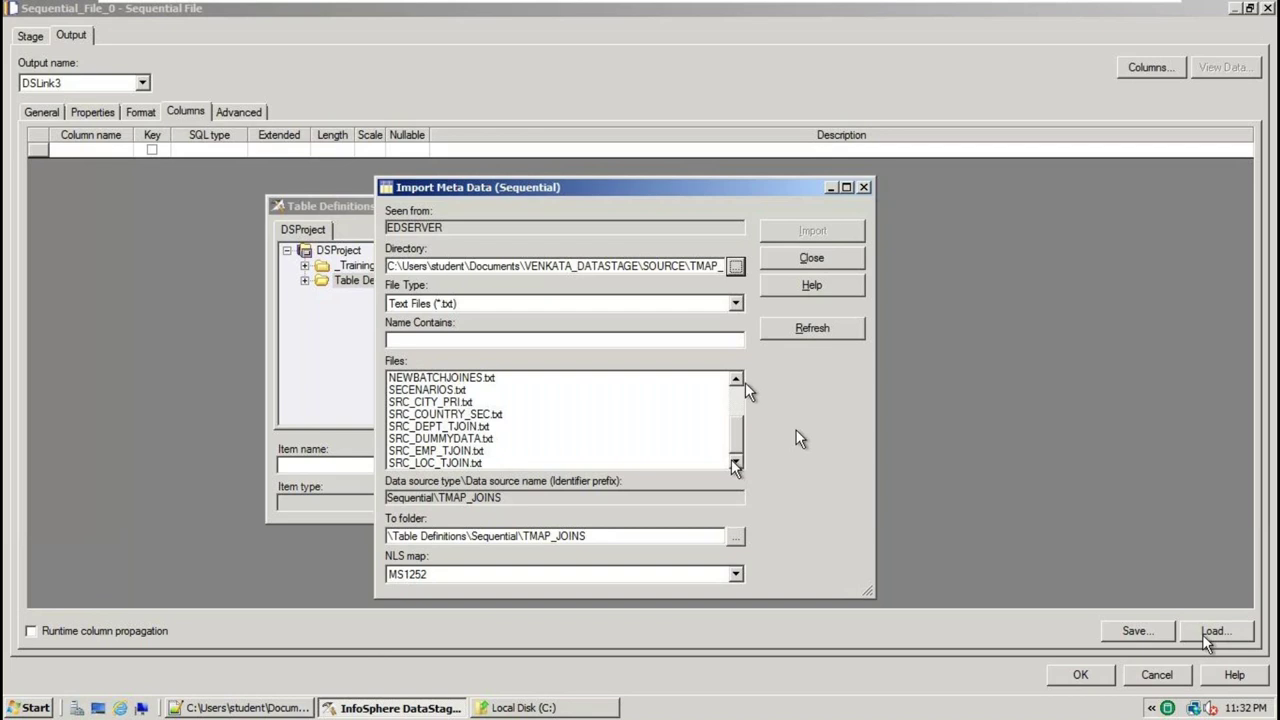
pyautogui.click(428, 451)
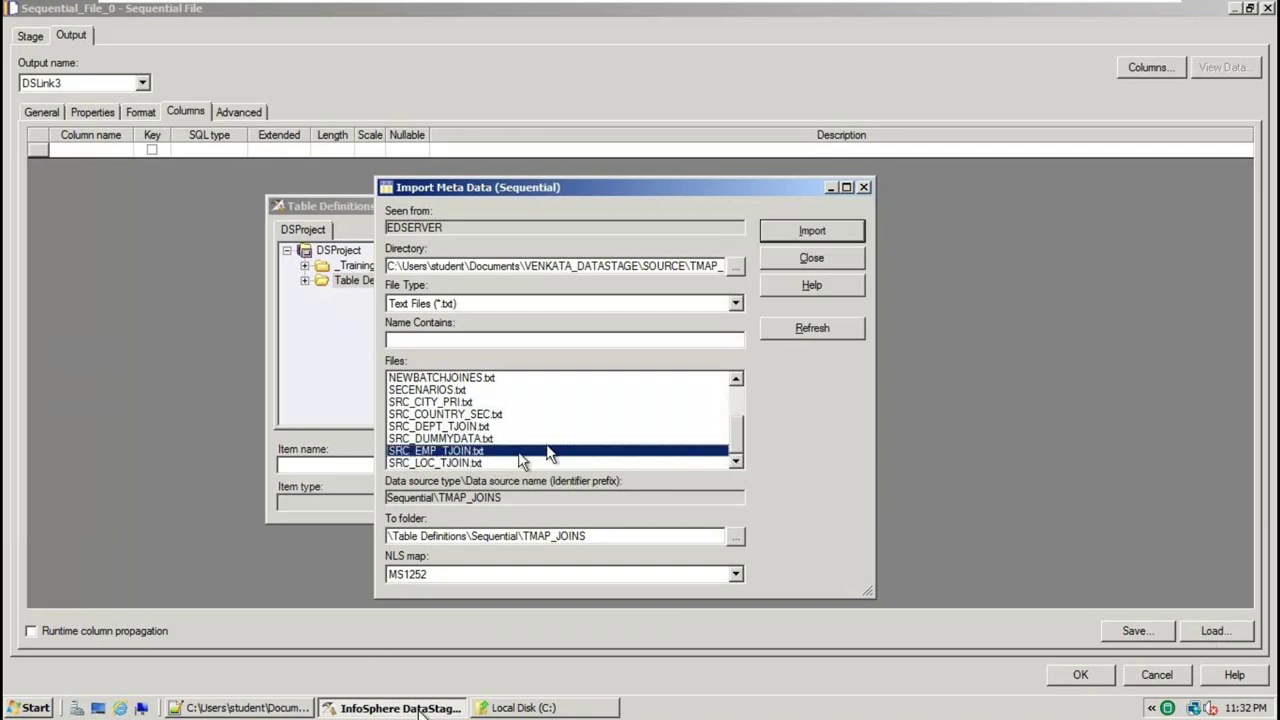
pyautogui.click(815, 231)
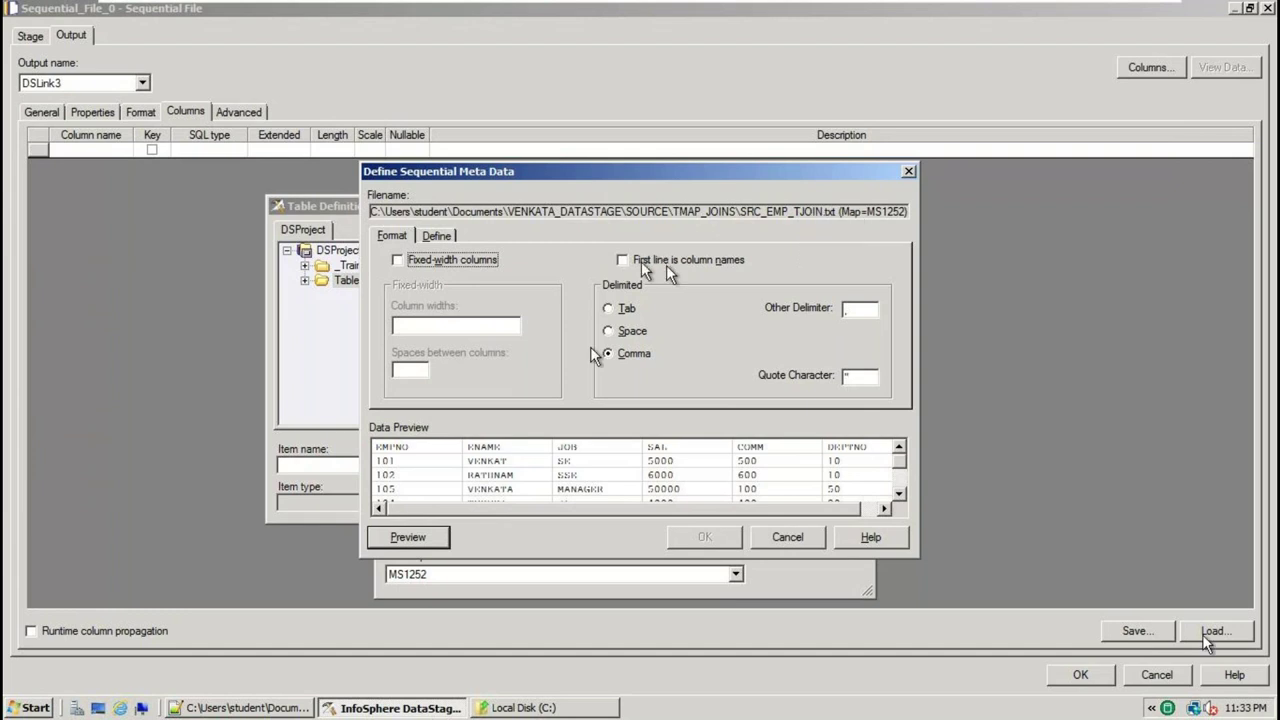
# Set the import format to comma-delimited with First line is column names enabled
pyautogui.click(623, 261)
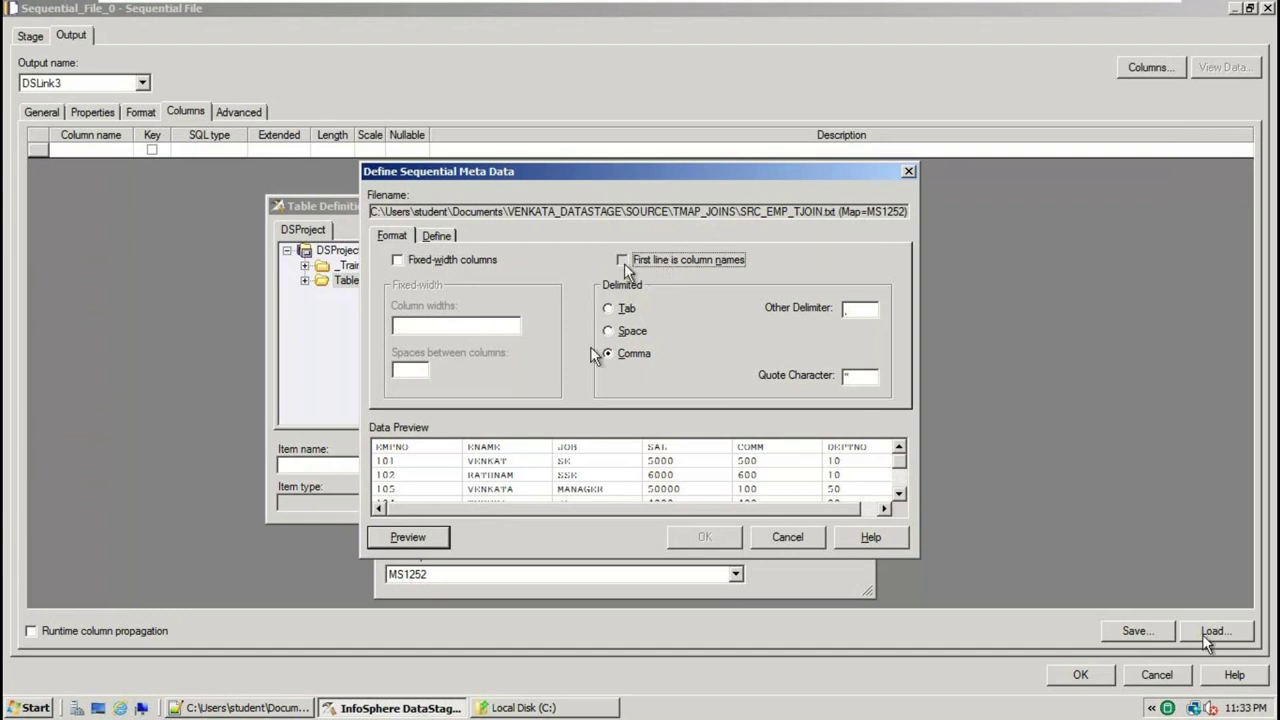
pyautogui.click(697, 281)
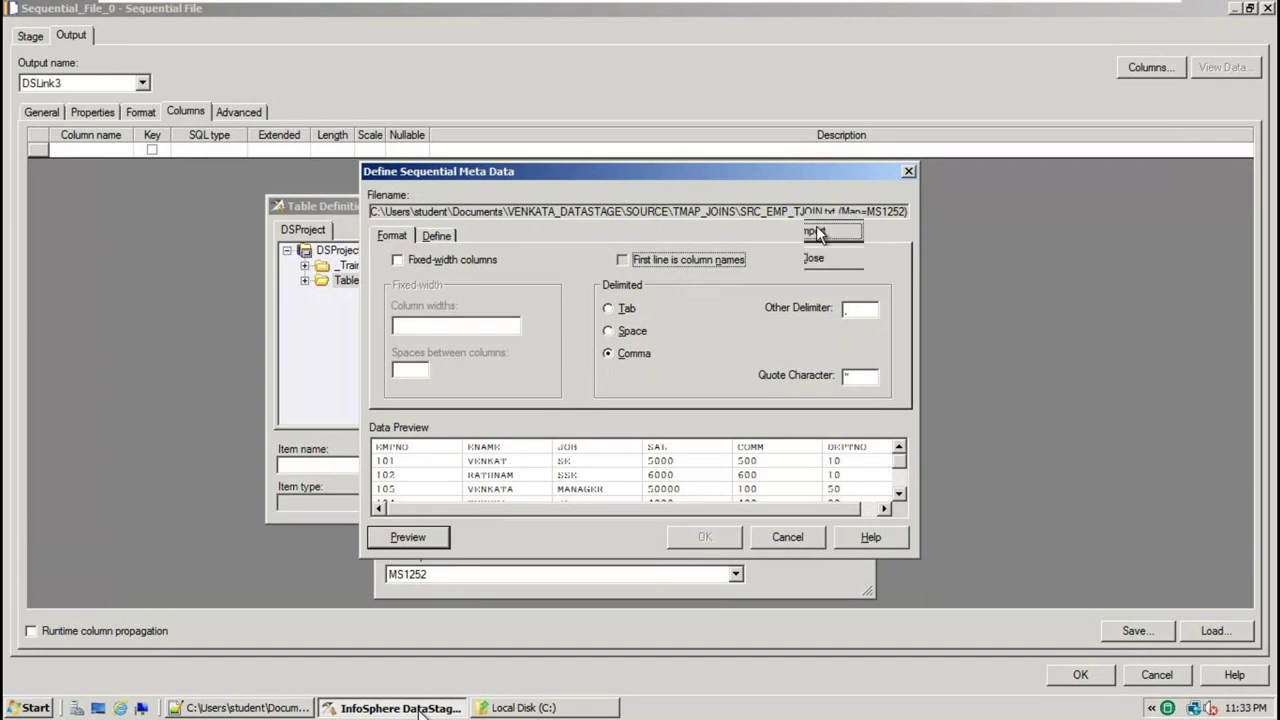
pyautogui.click(697, 281)
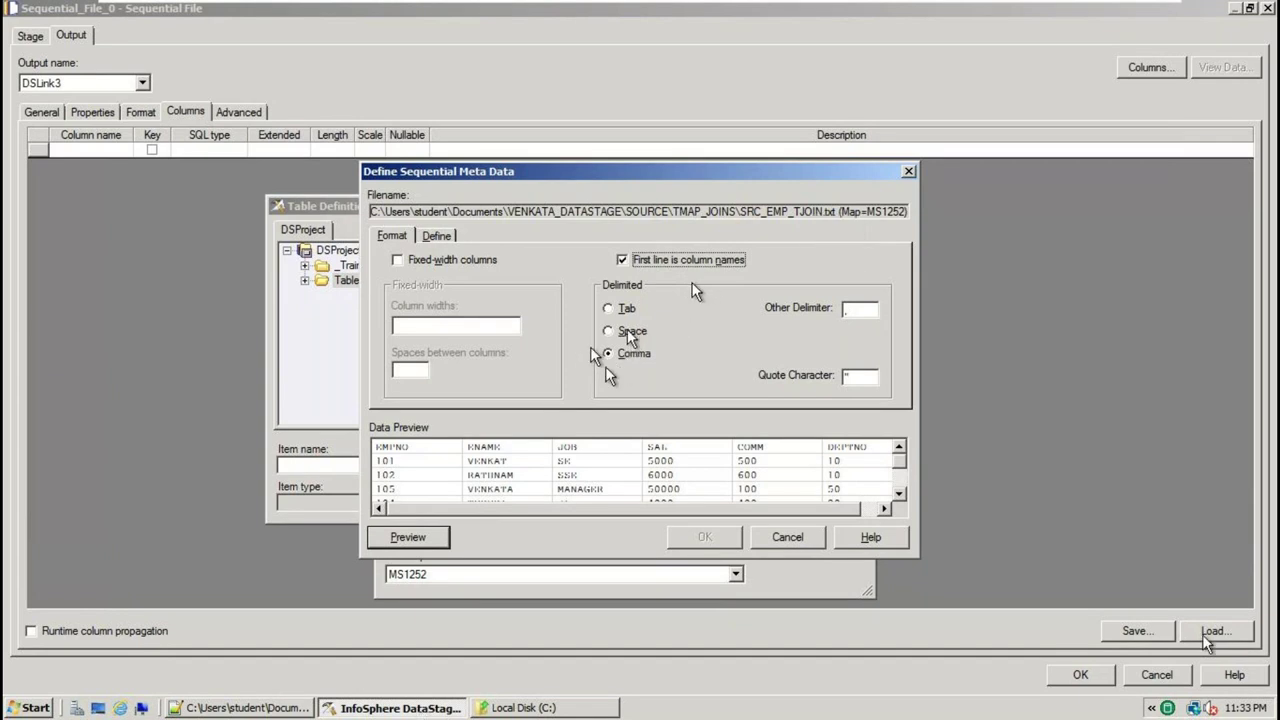
pyautogui.click(693, 283)
pyautogui.click(693, 283)
pyautogui.click(692, 283)
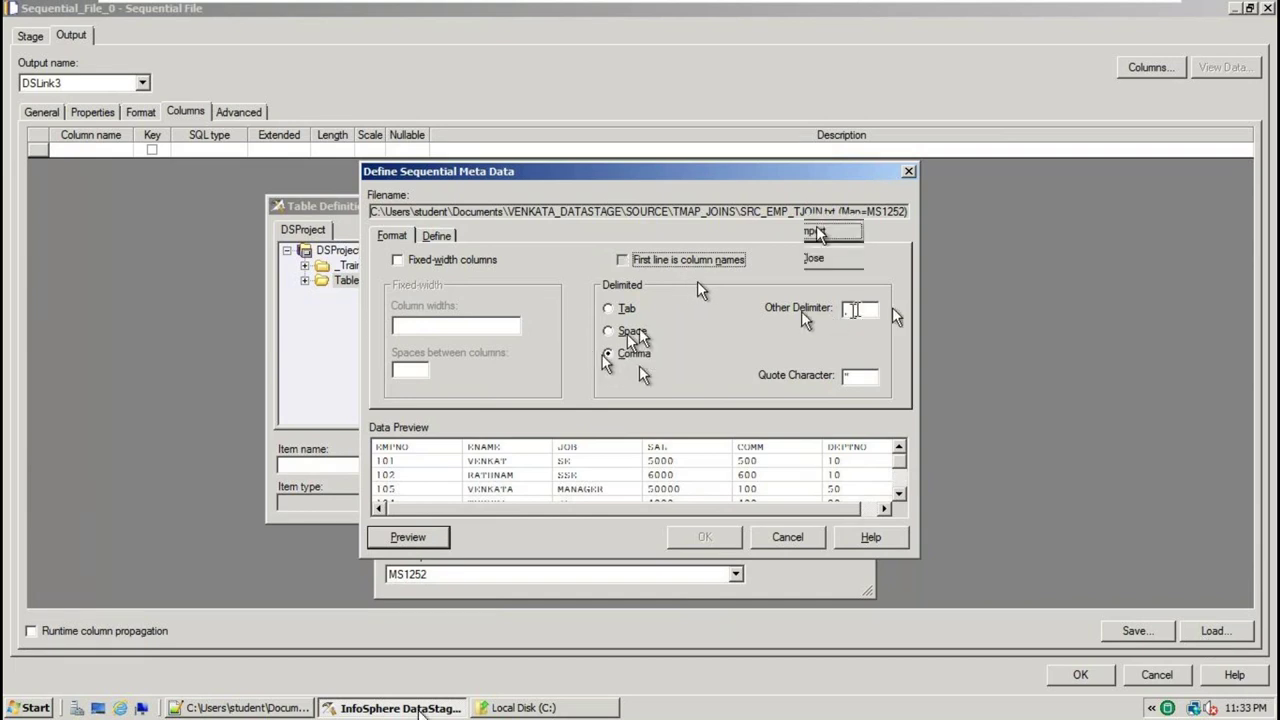
pyautogui.click(643, 262)
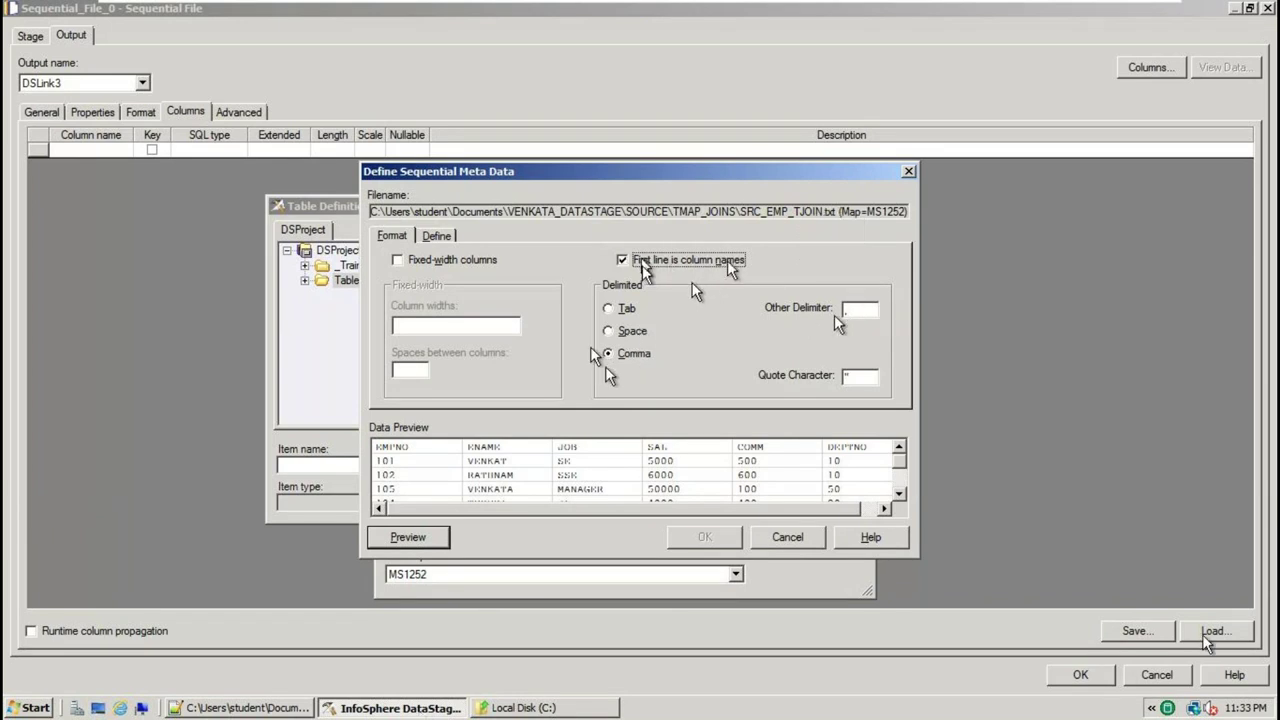
pyautogui.click(643, 262)
# Verify the detected columns EMPNO through DEPTNO, accept the import, and close the dialog
pyautogui.click(437, 237)
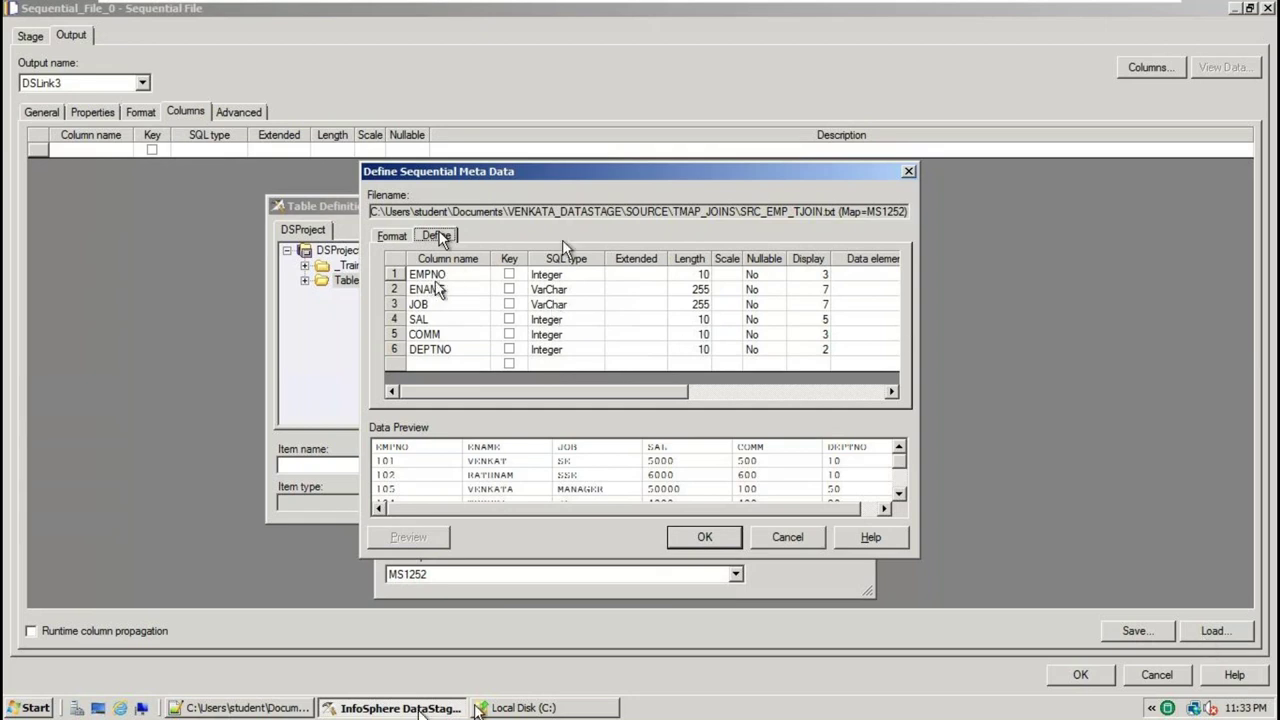
pyautogui.click(270, 708)
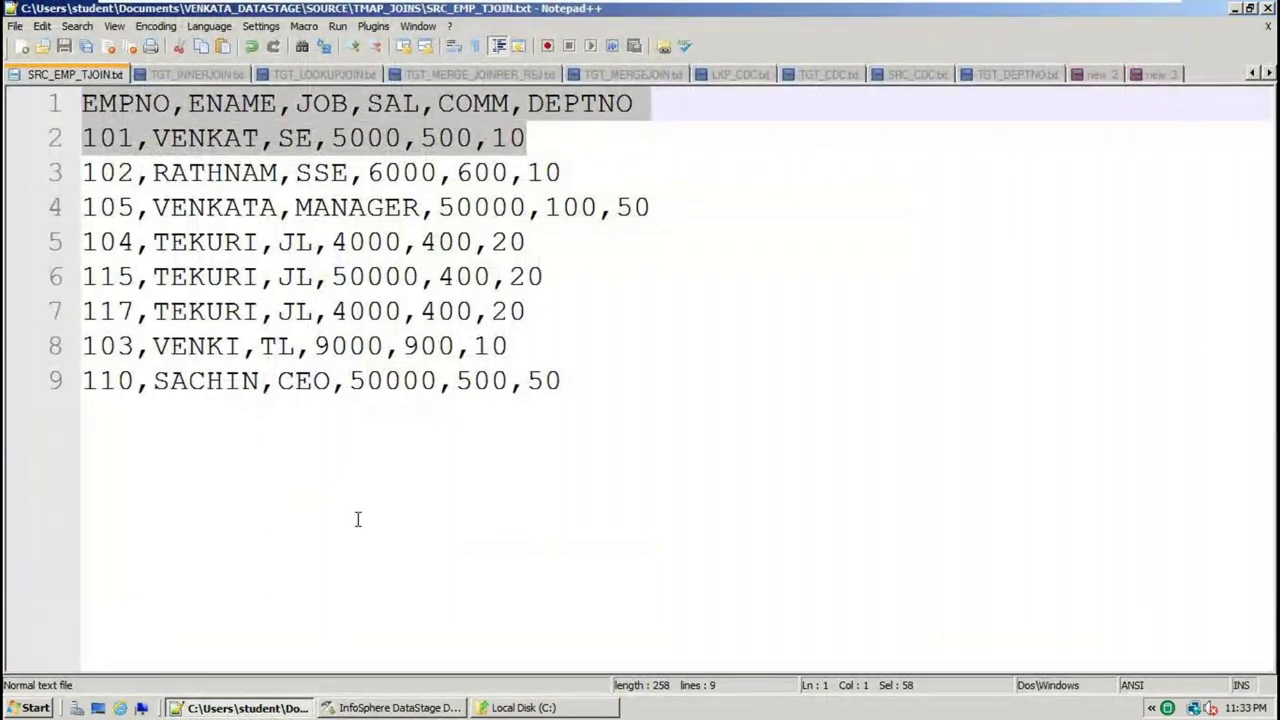
pyautogui.click(395, 708)
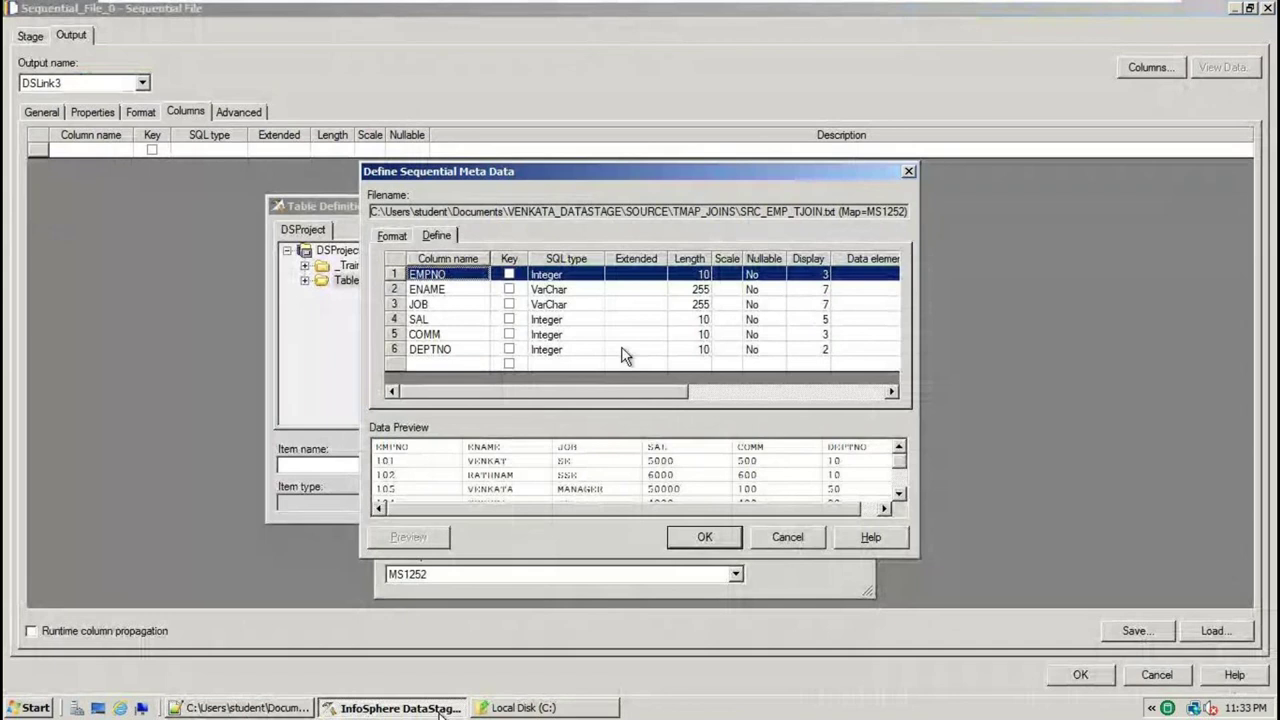
pyautogui.click(715, 537)
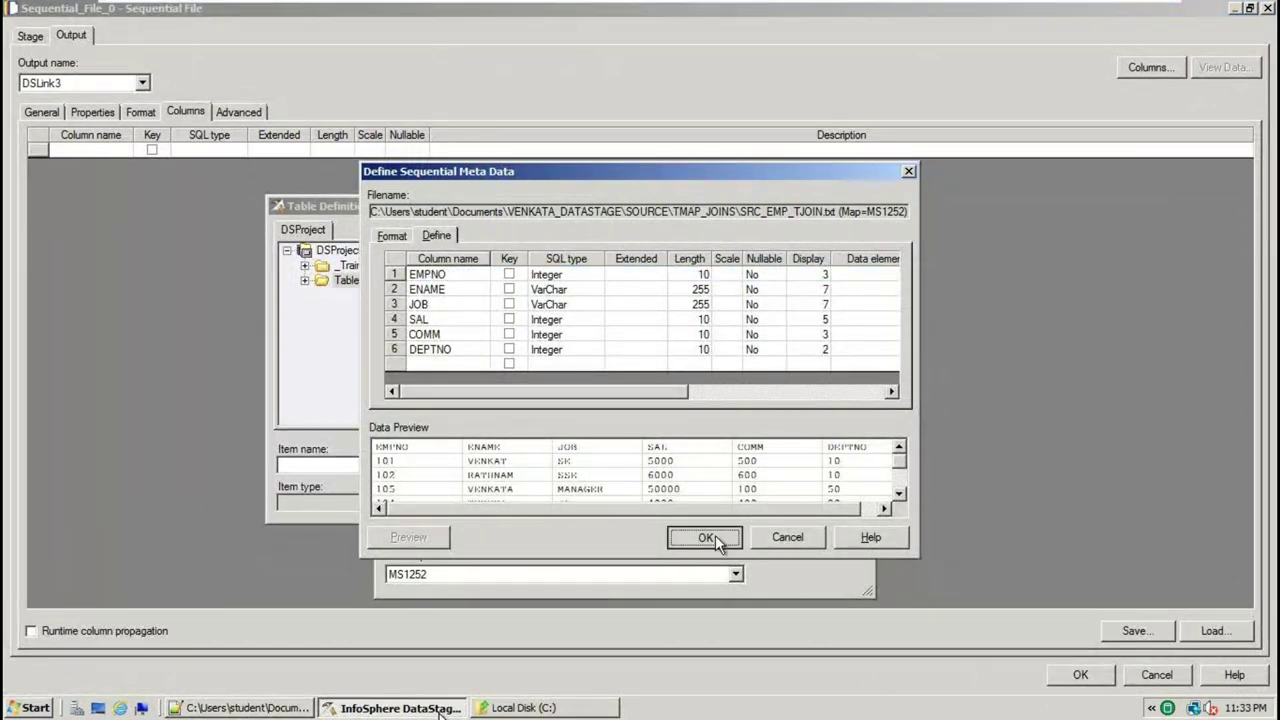
pyautogui.click(676, 418)
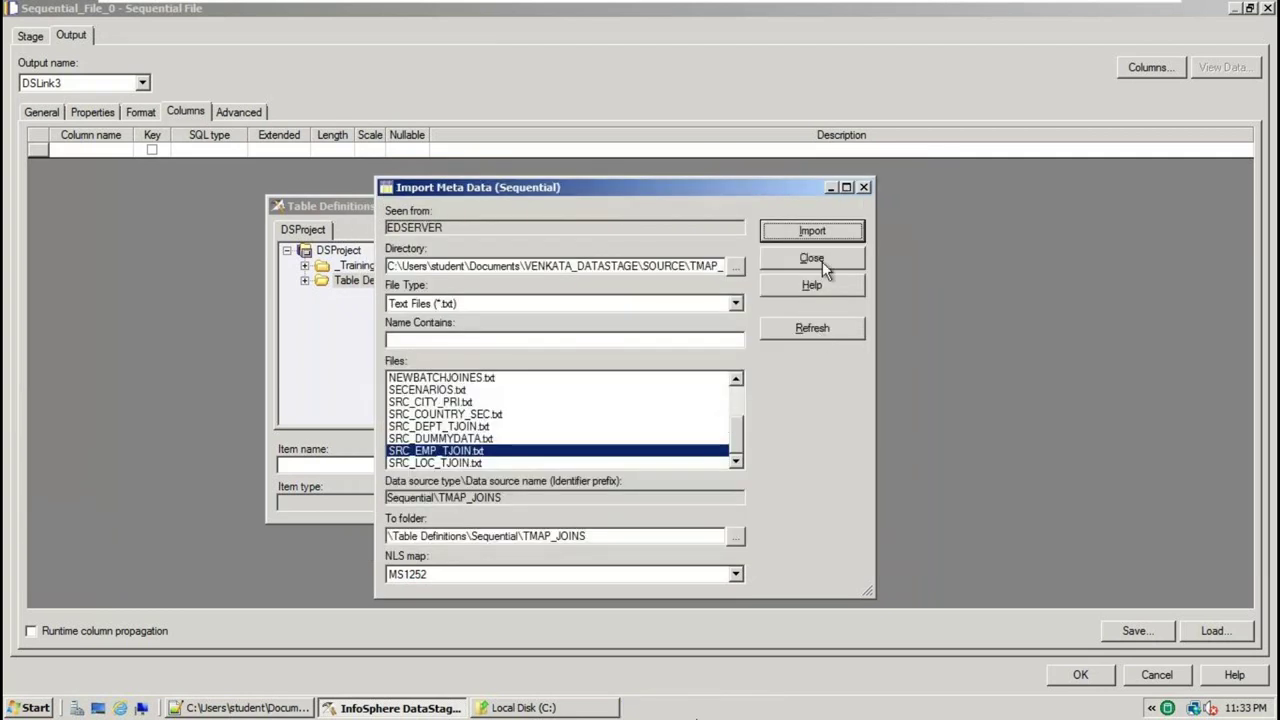
pyautogui.click(822, 260)
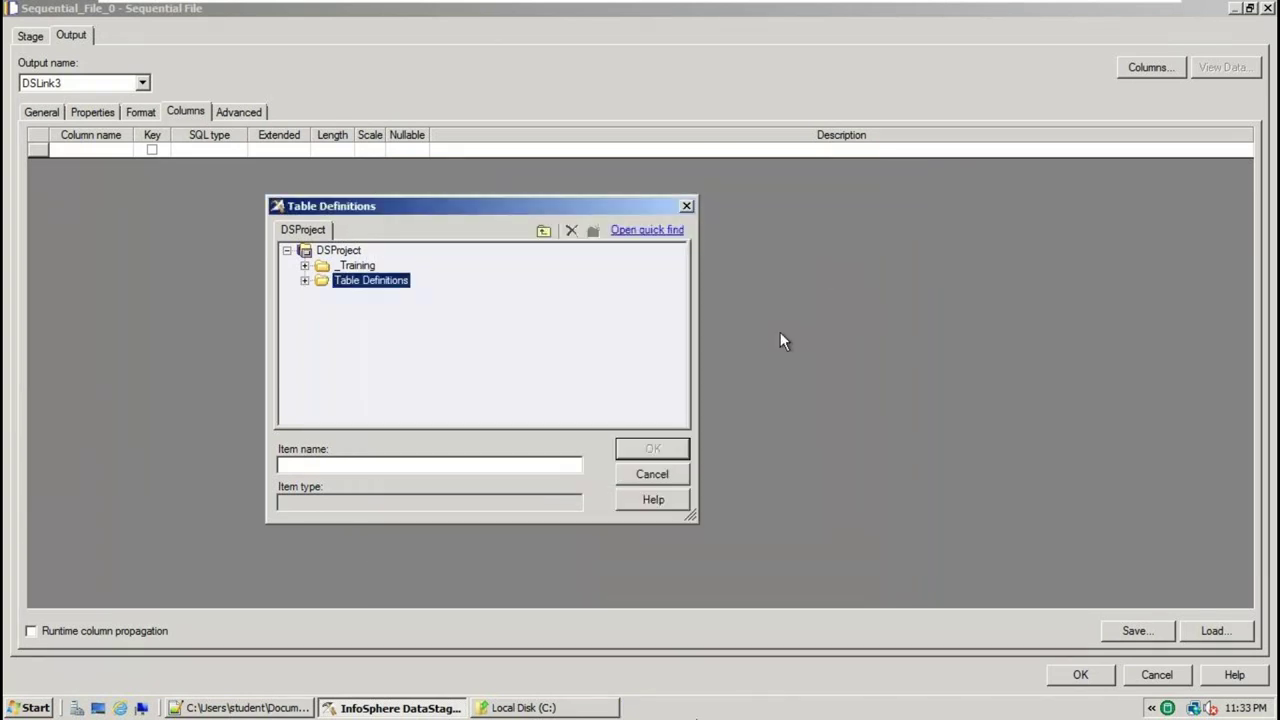
# Load the six SRC_EMP_TJOIN.txt columns from Sequential > TMAP_JOINS onto DSLink3 and close the stage
pyautogui.click(305, 281)
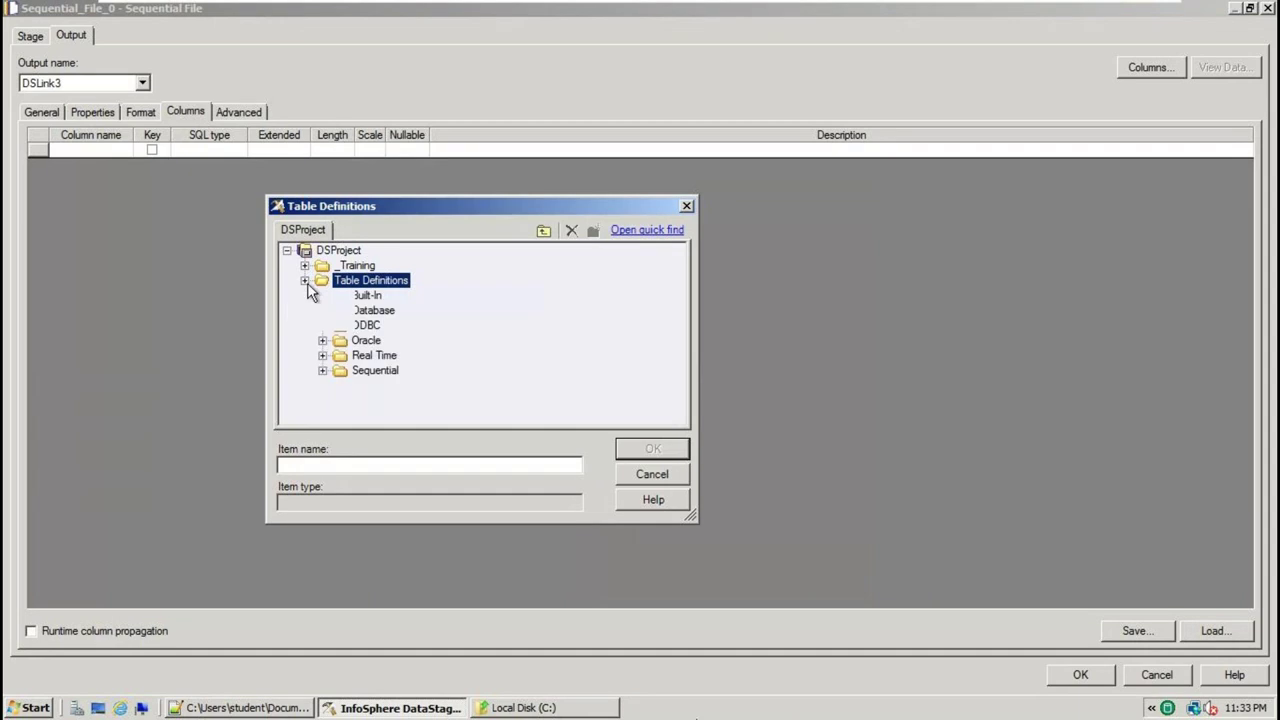
pyautogui.click(322, 370)
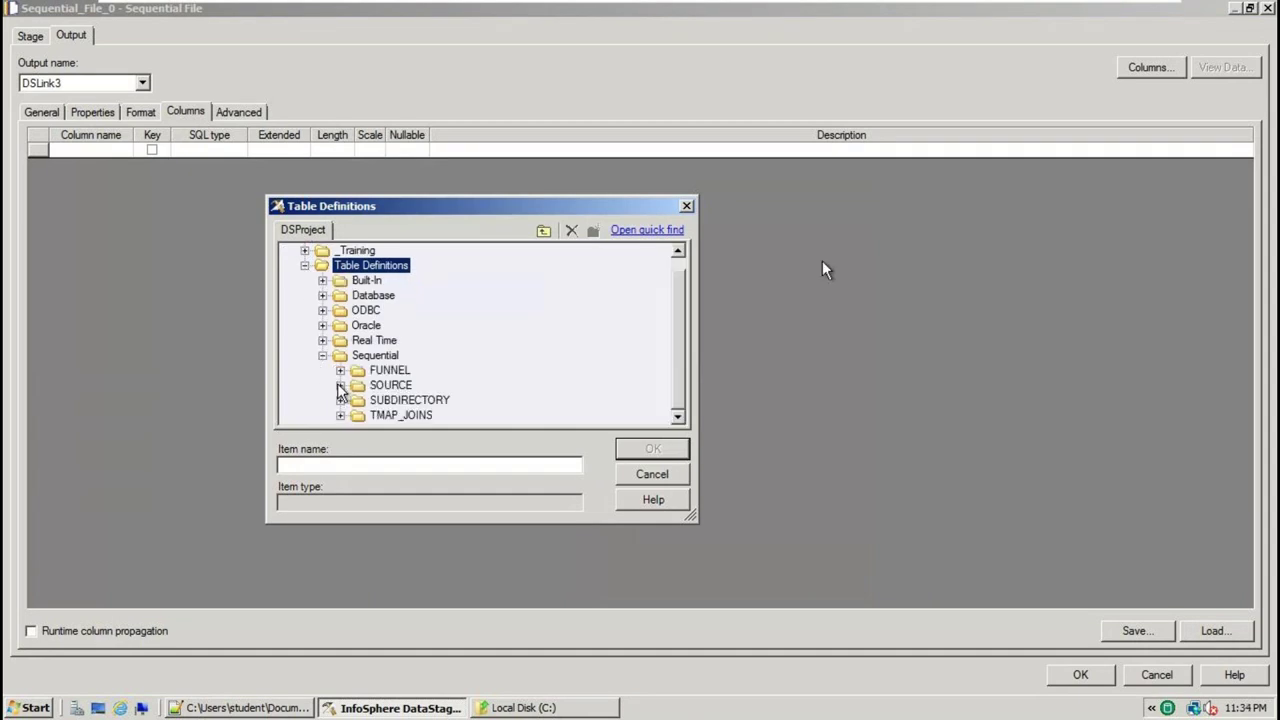
pyautogui.click(340, 385)
pyautogui.click(678, 417)
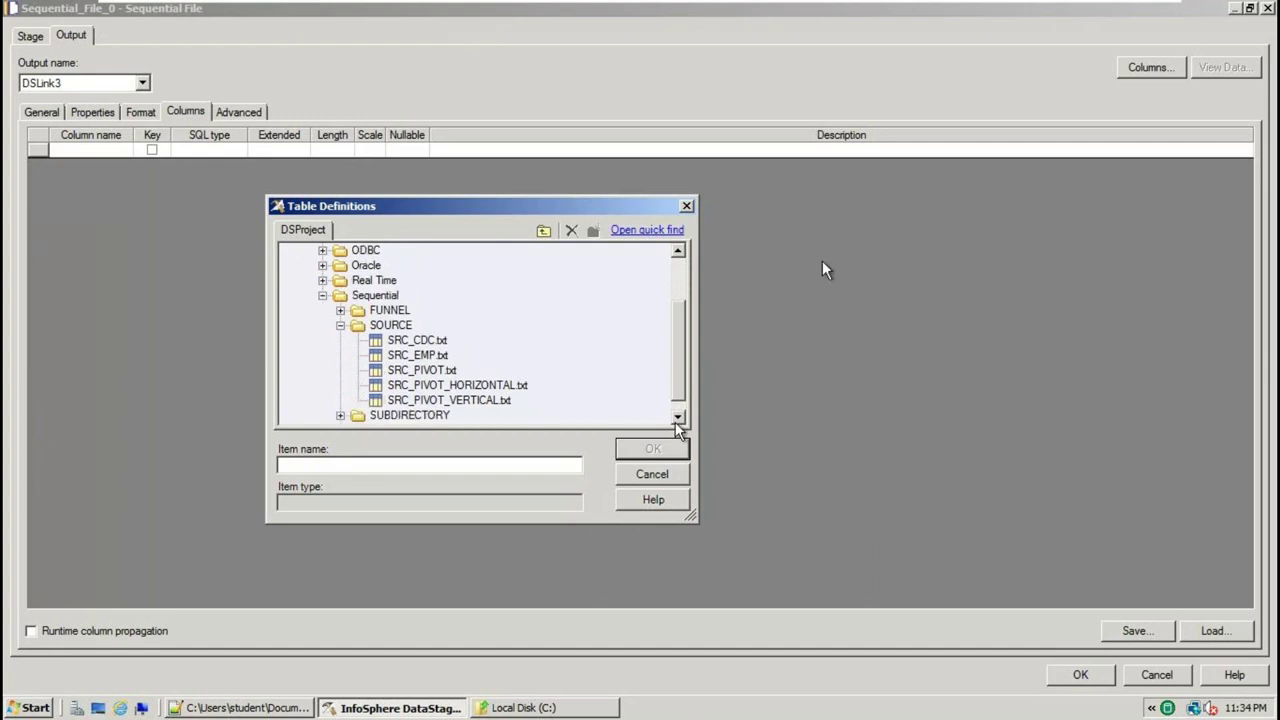
pyautogui.click(678, 417)
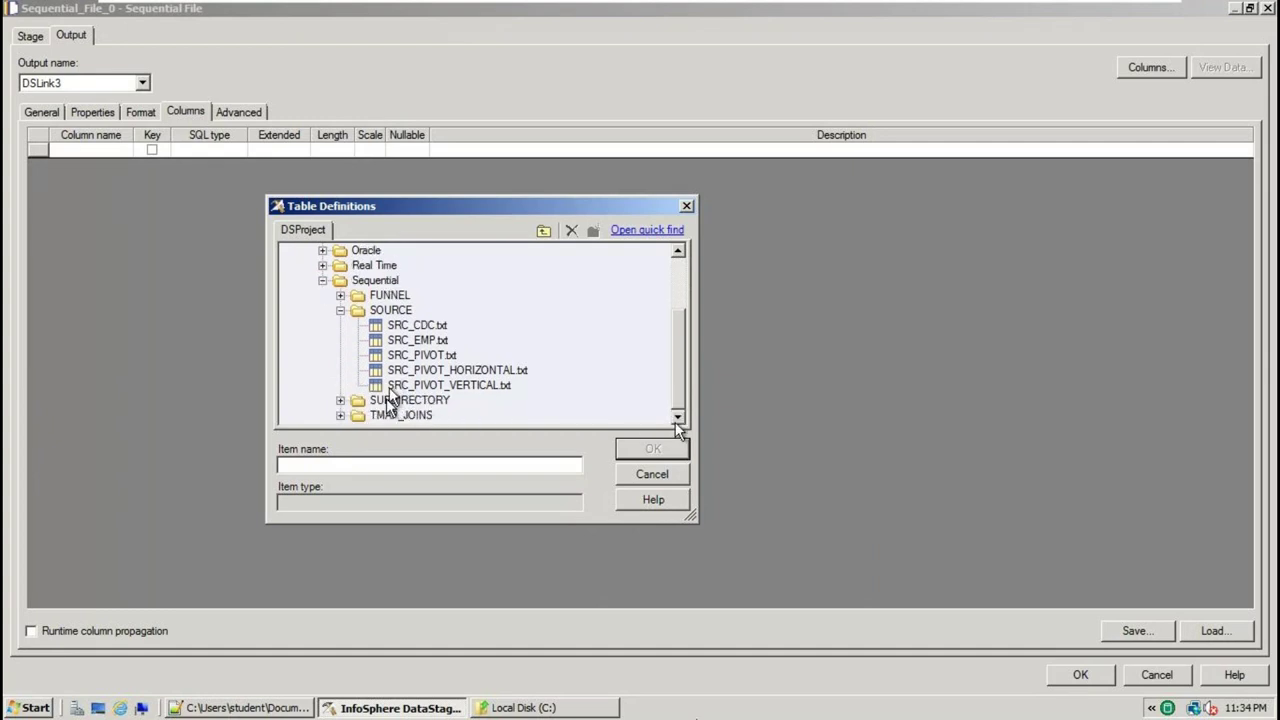
pyautogui.click(340, 415)
pyautogui.click(455, 418)
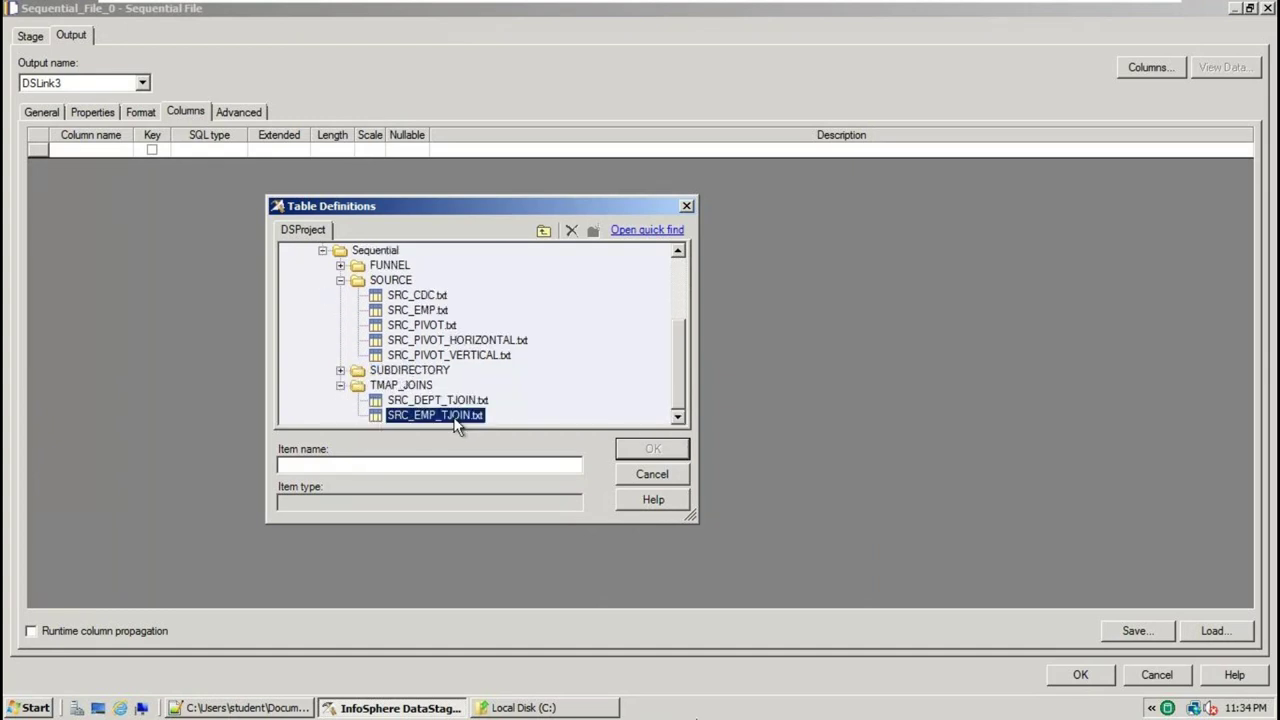
pyautogui.click(653, 448)
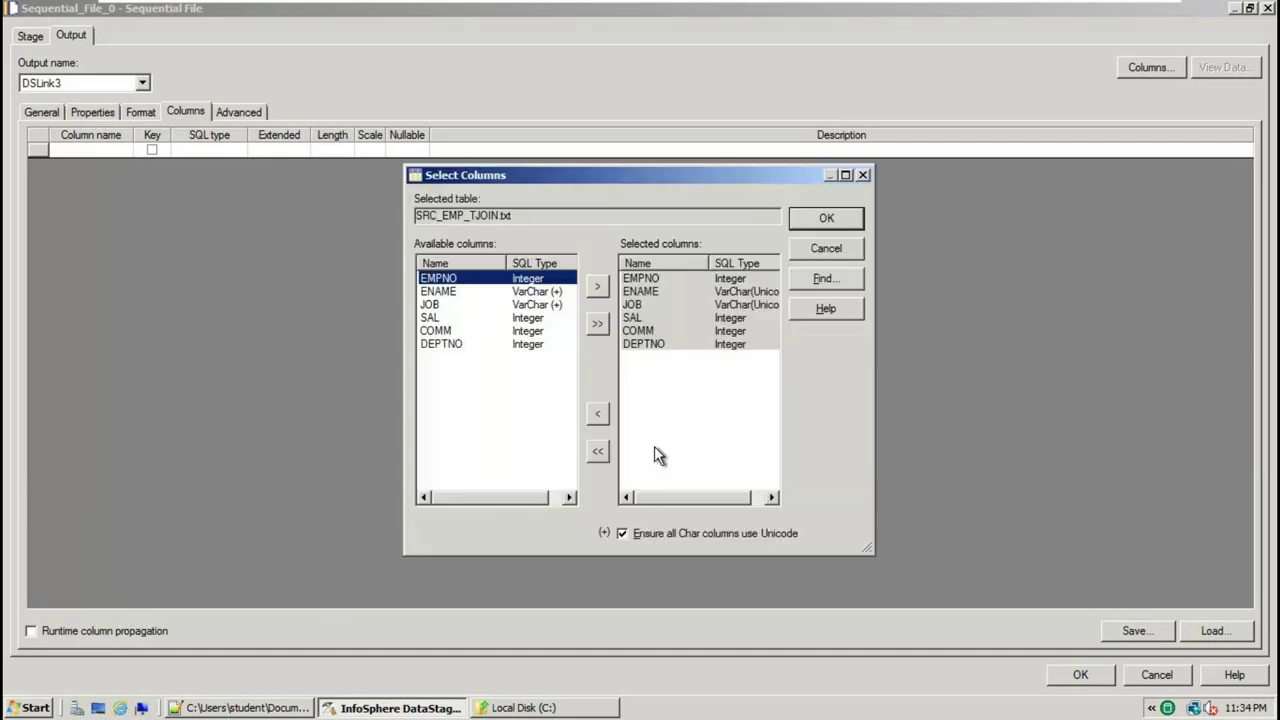
pyautogui.click(826, 218)
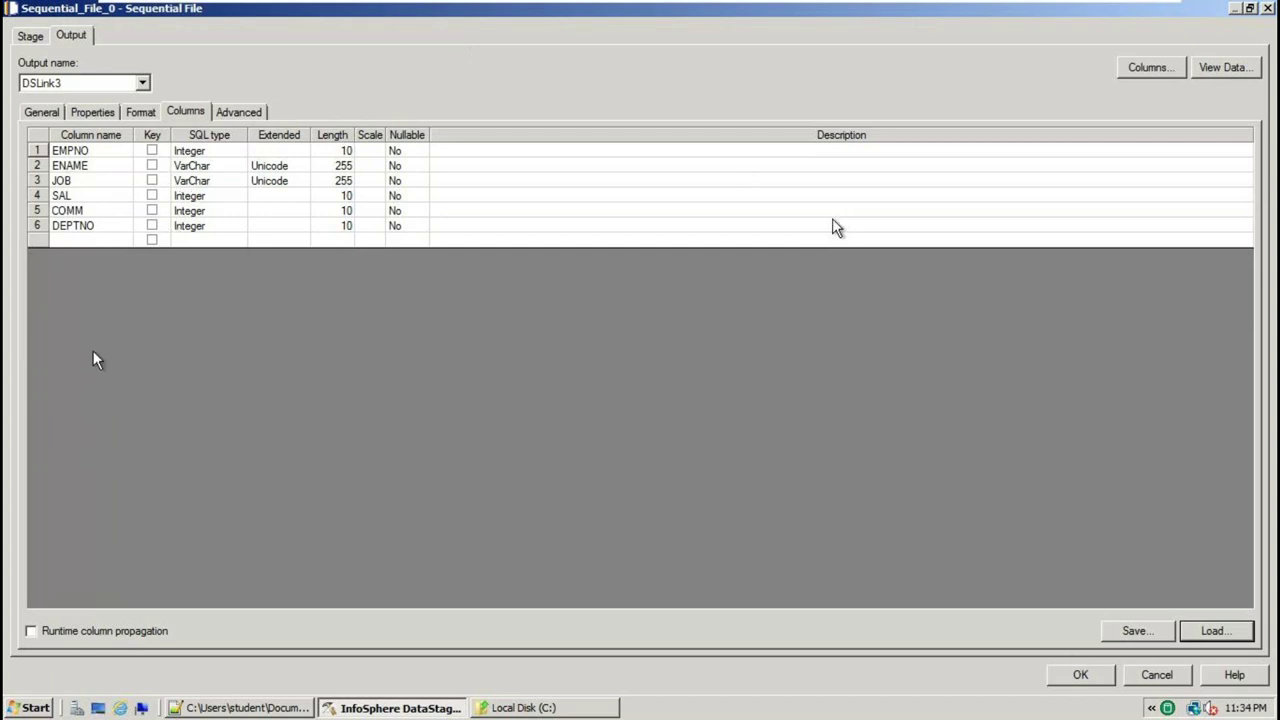
pyautogui.click(1080, 674)
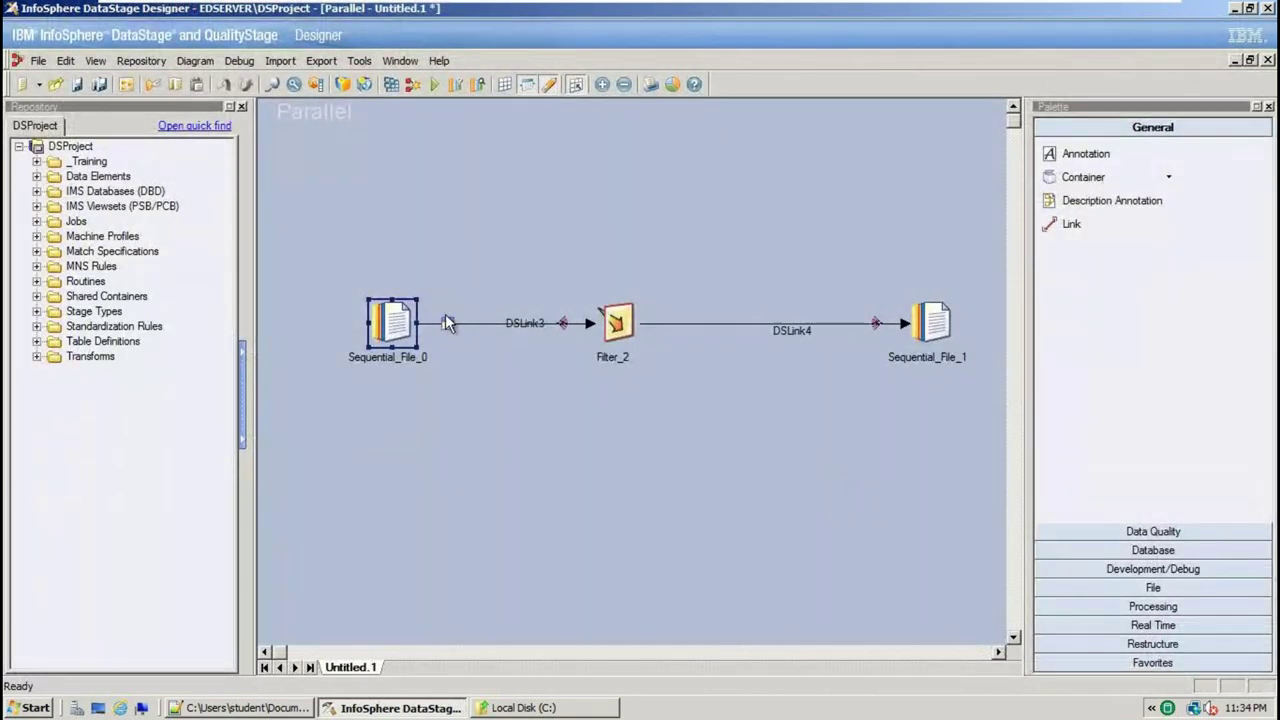
# Enter DEPTNO=10 as Filter_2's where clause, then view its output mapping
pyautogui.doubleClick(620, 318)
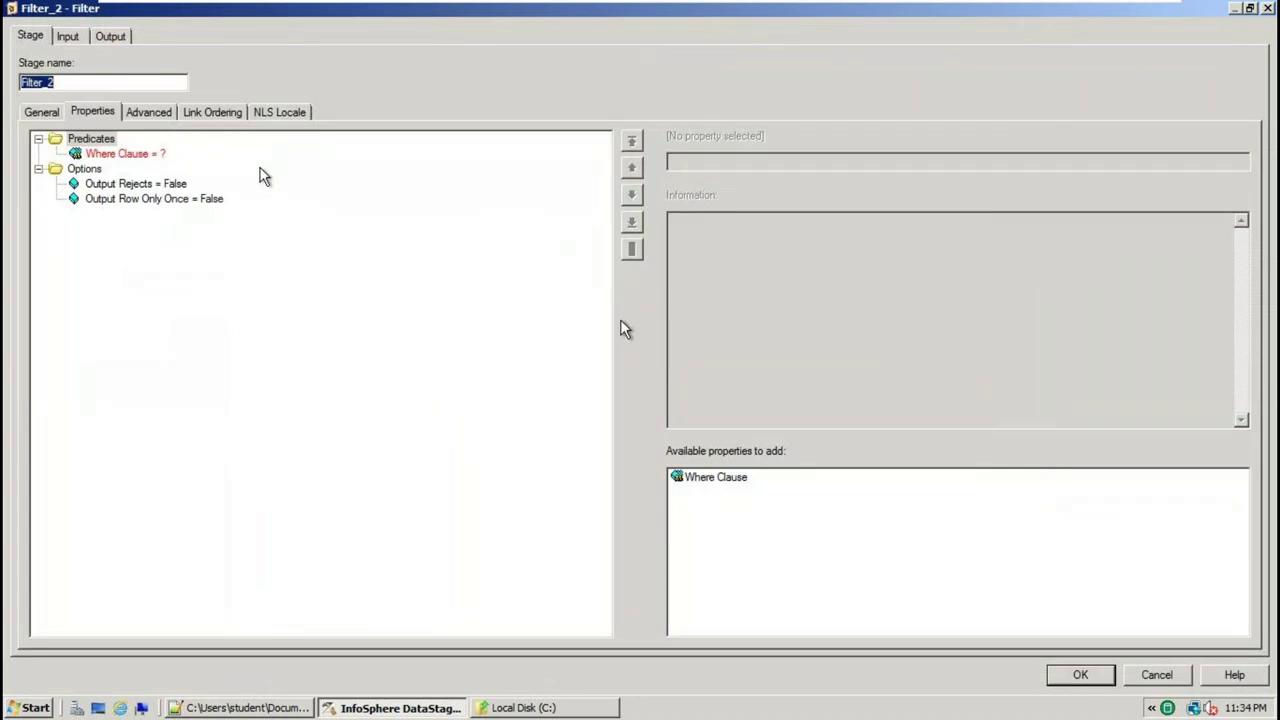
pyautogui.click(142, 154)
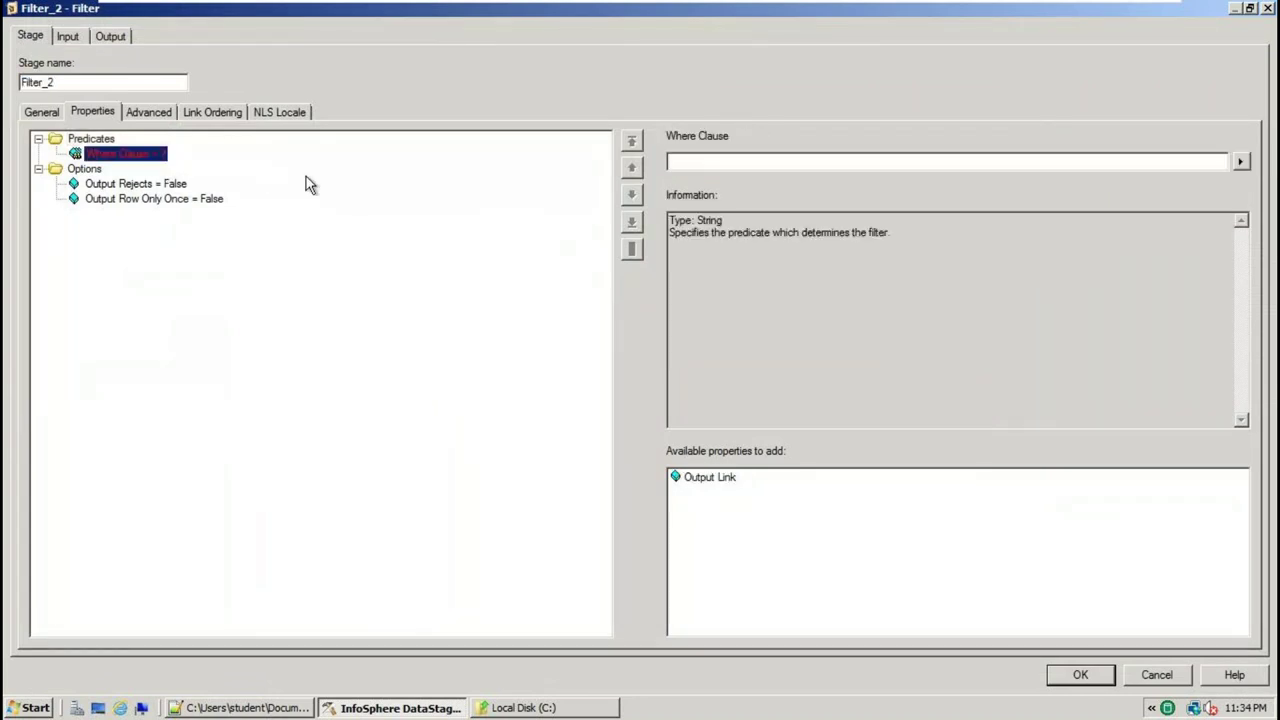
pyautogui.click(694, 164)
pyautogui.write('DEPTNO')
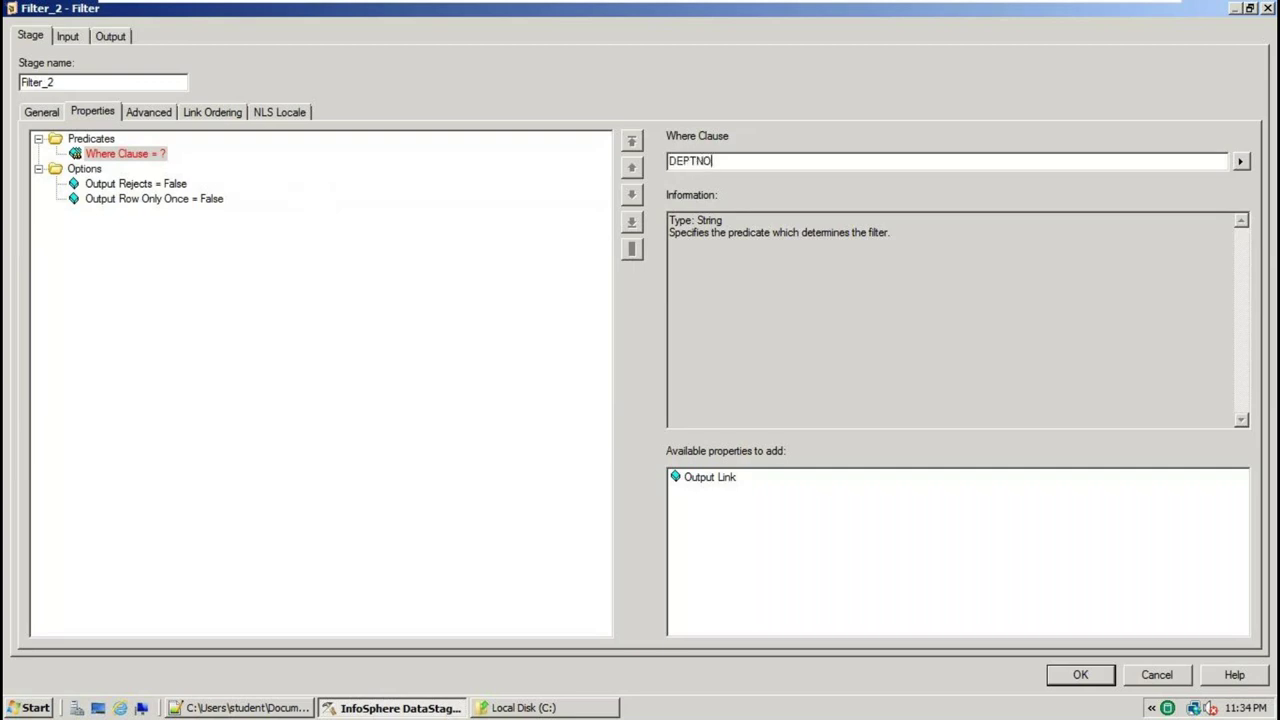
pyautogui.write('=10')
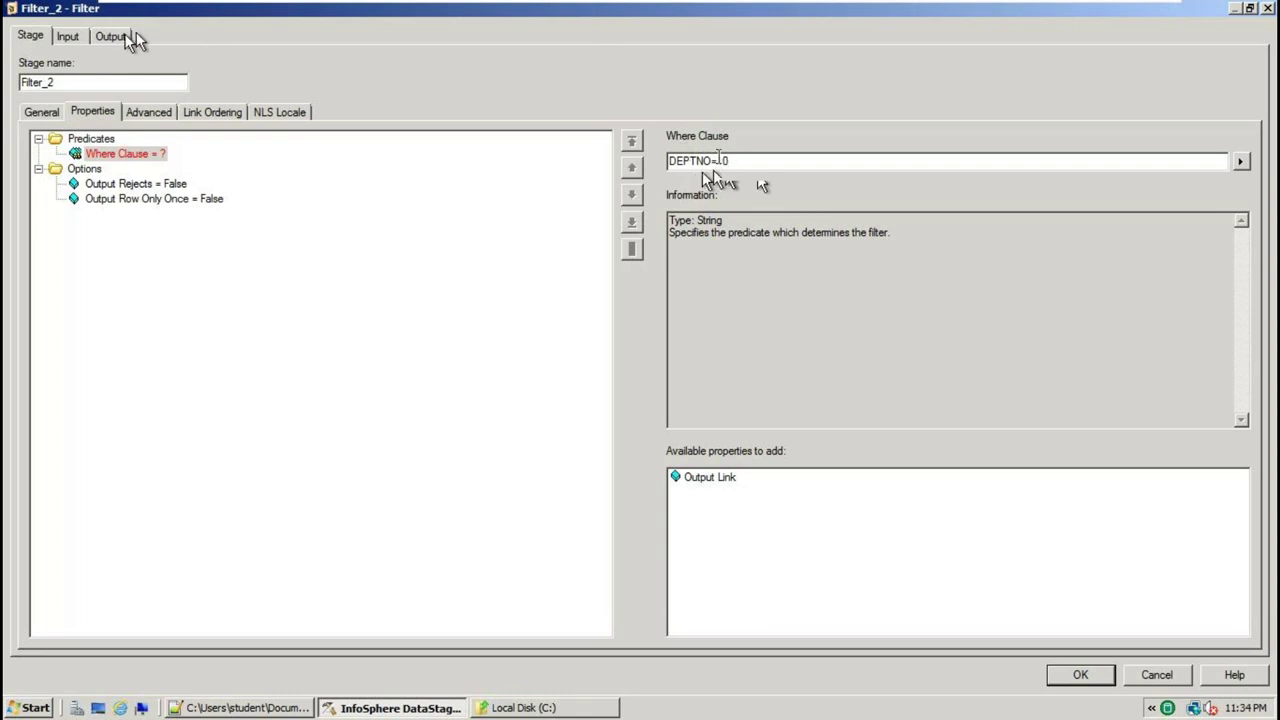
pyautogui.click(145, 186)
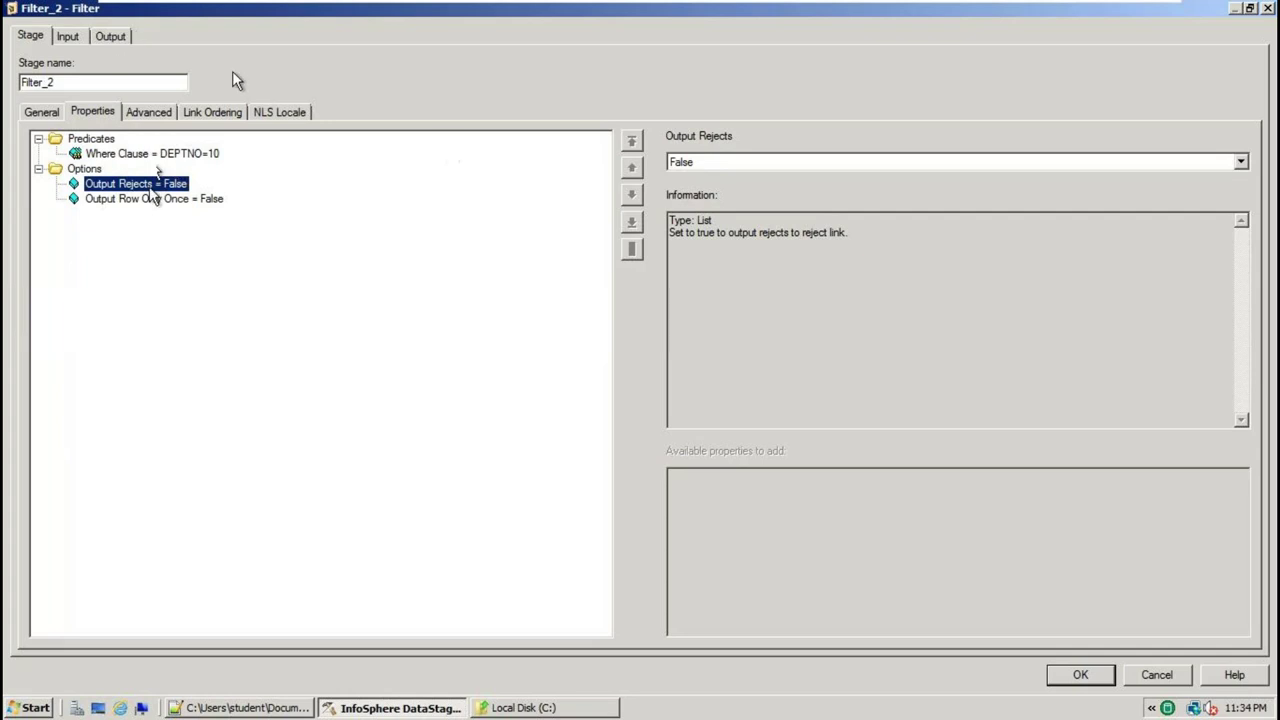
pyautogui.click(112, 37)
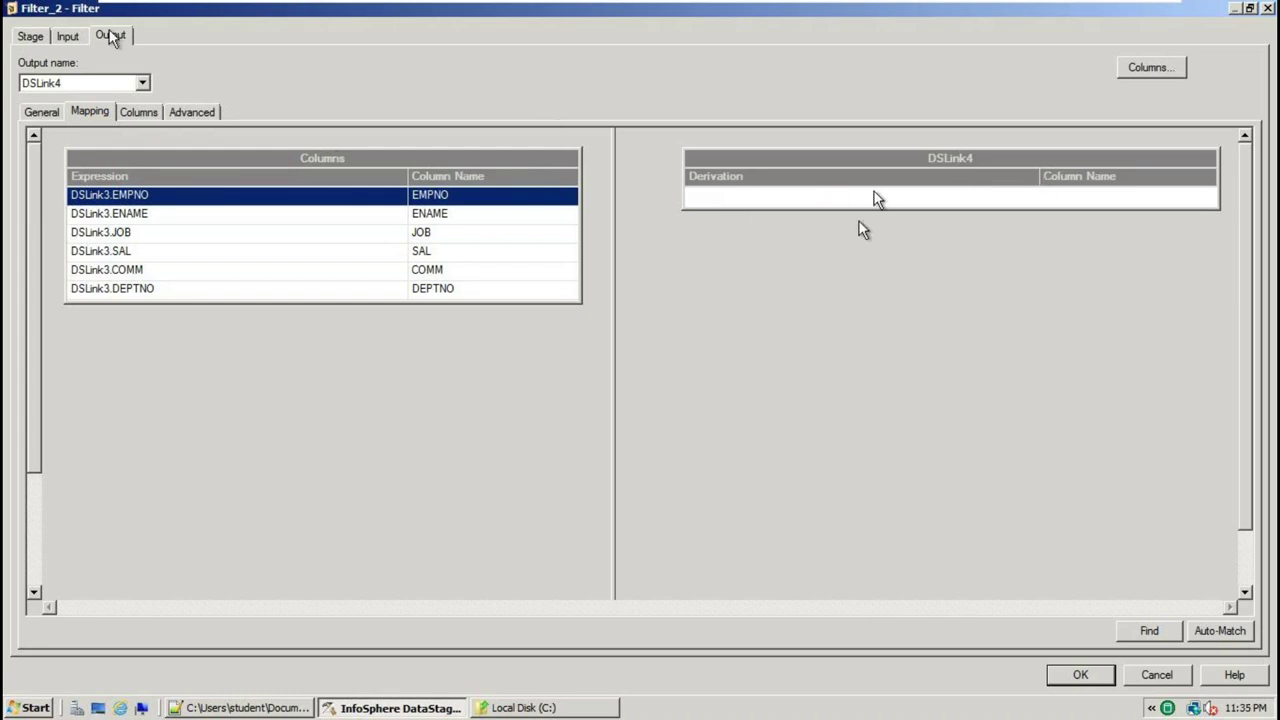
# Map all six DSLink3 columns onto DSLink4 and save the Filter_2 settings
pyautogui.click(371, 157)
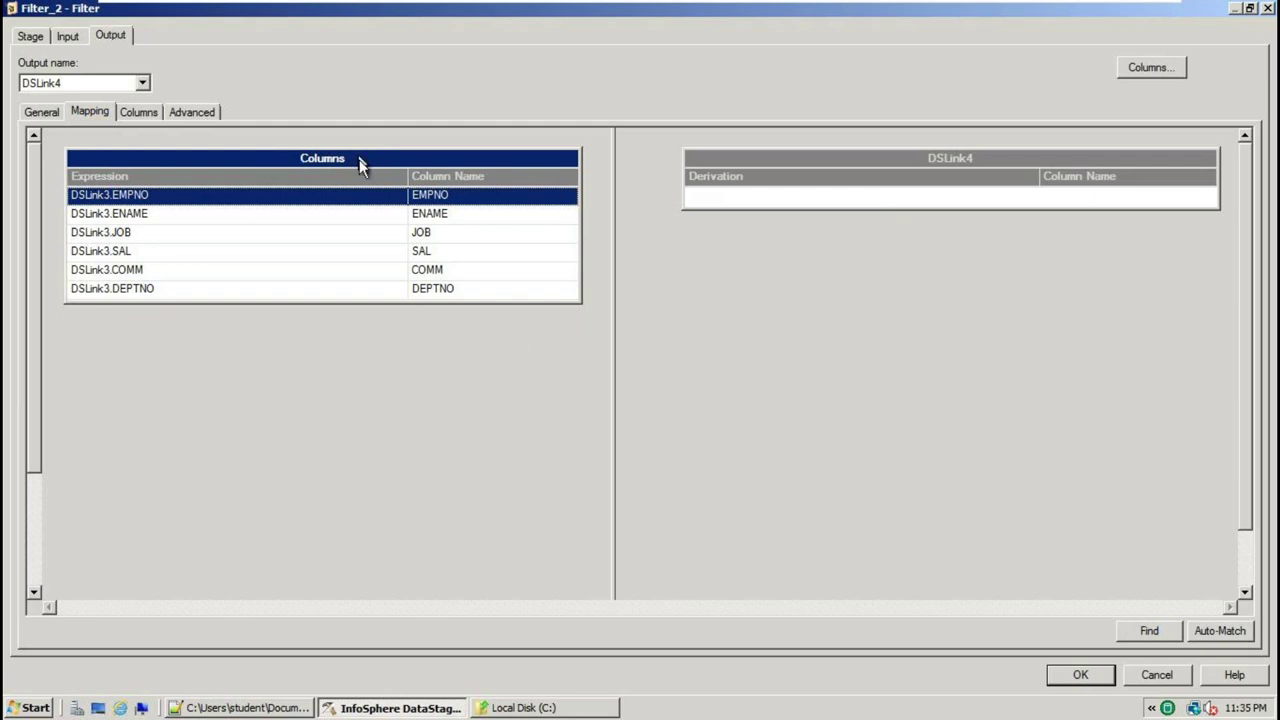
pyautogui.moveTo(359, 159); pyautogui.dragTo(1136, 204)
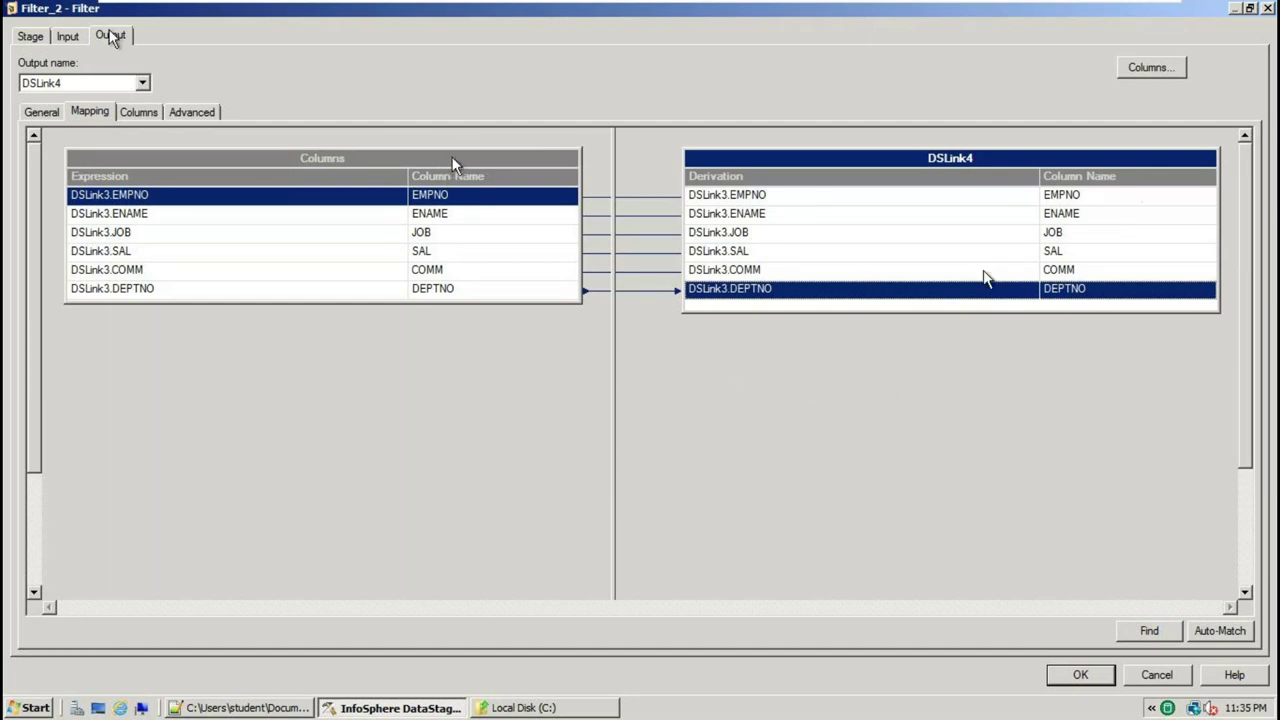
pyautogui.click(1082, 677)
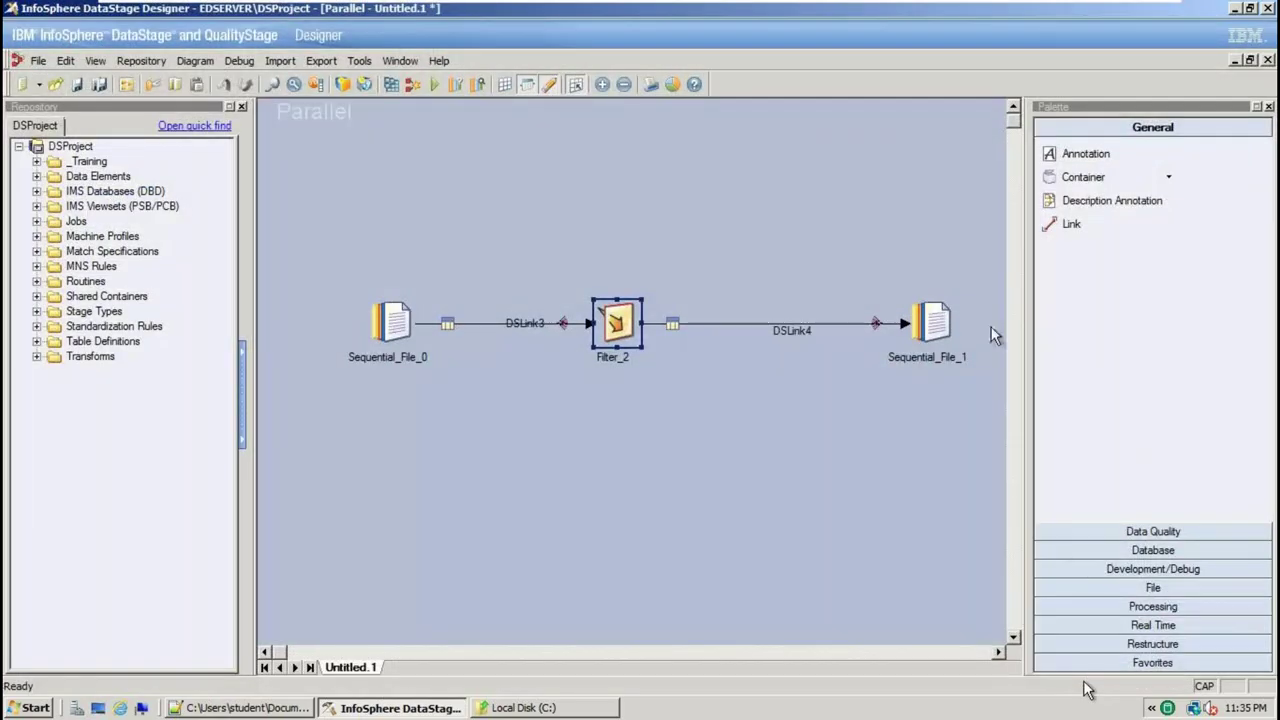
# Browse Sequential_File_1's File property to the project's TARGET folder
pyautogui.doubleClick(933, 323)
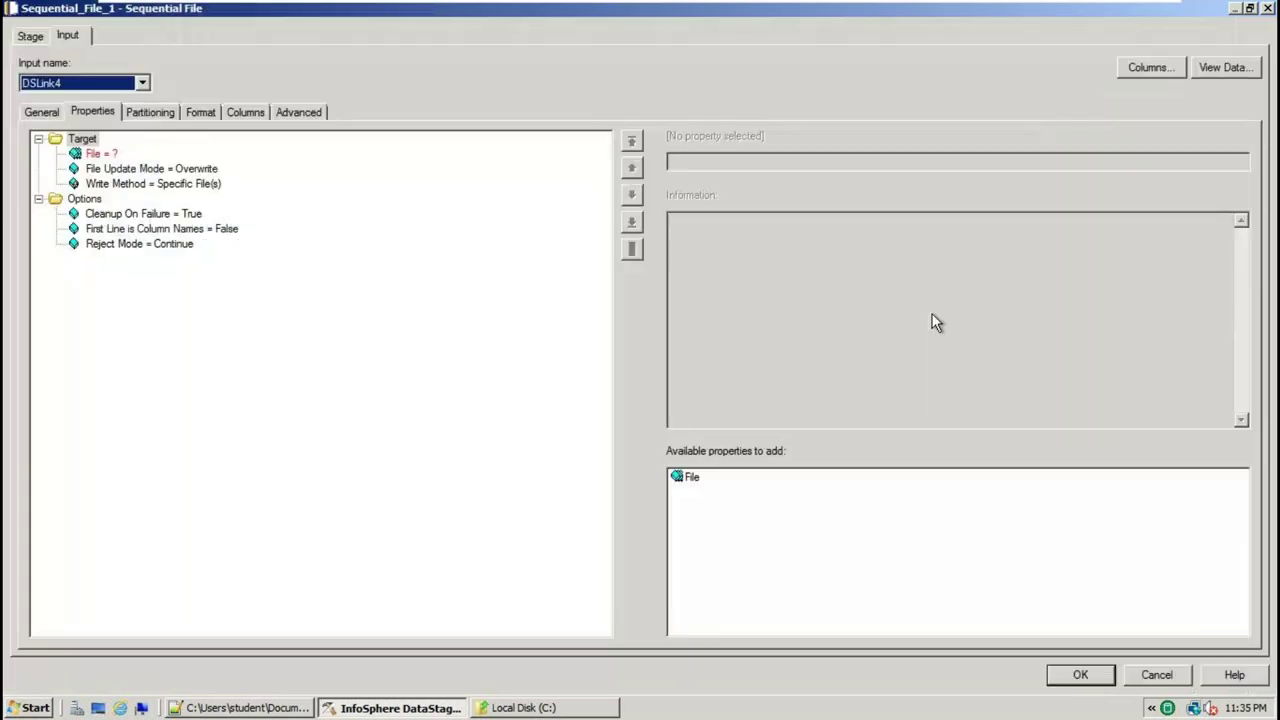
pyautogui.click(100, 155)
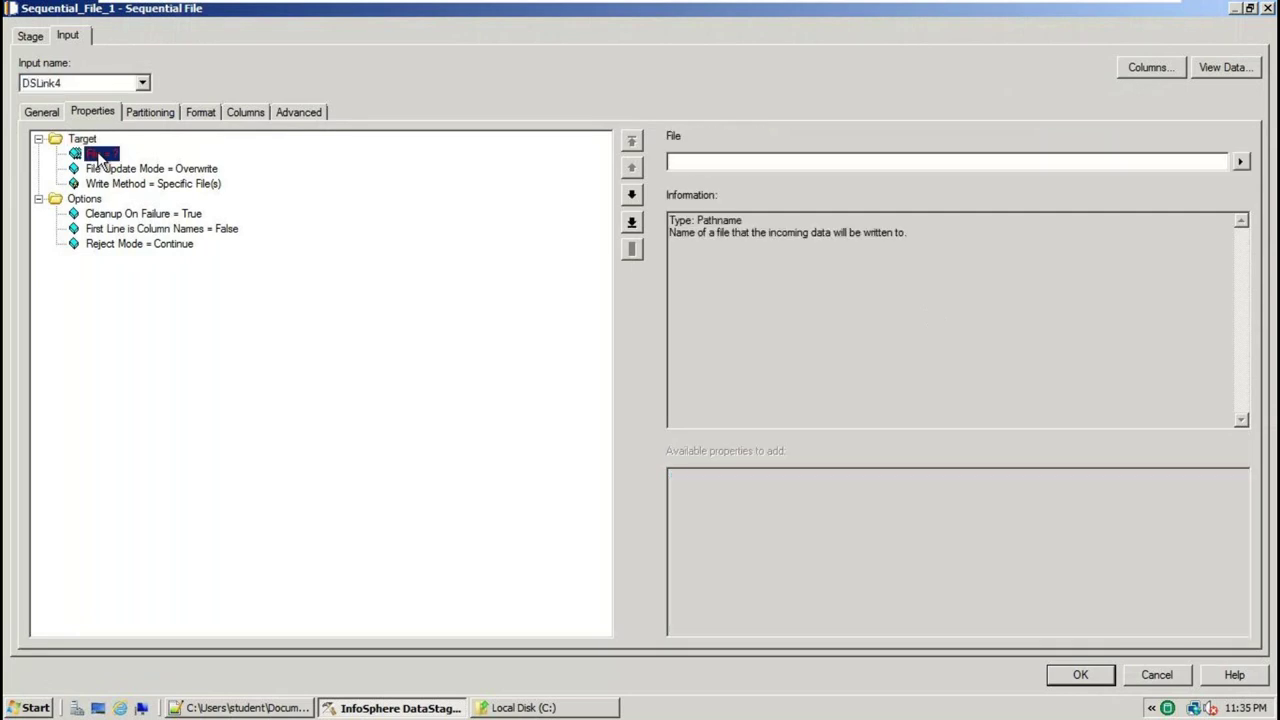
pyautogui.click(1241, 162)
pyautogui.click(1162, 194)
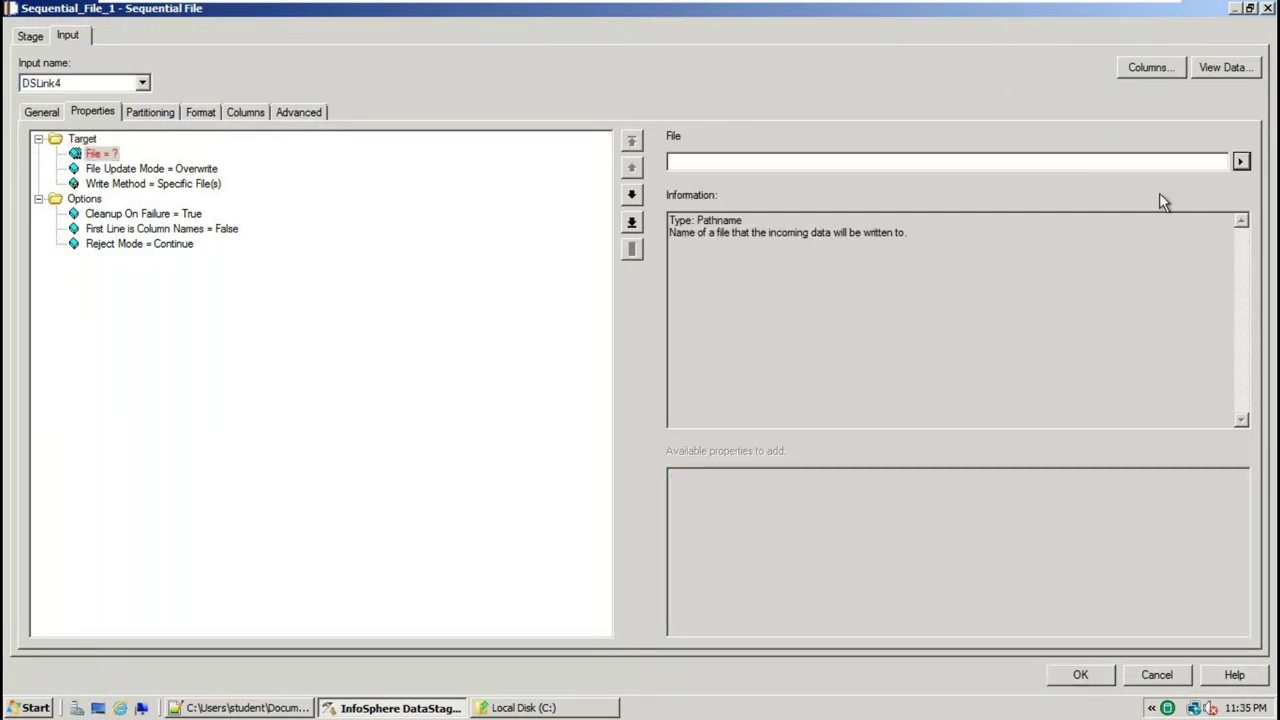
pyautogui.click(746, 234)
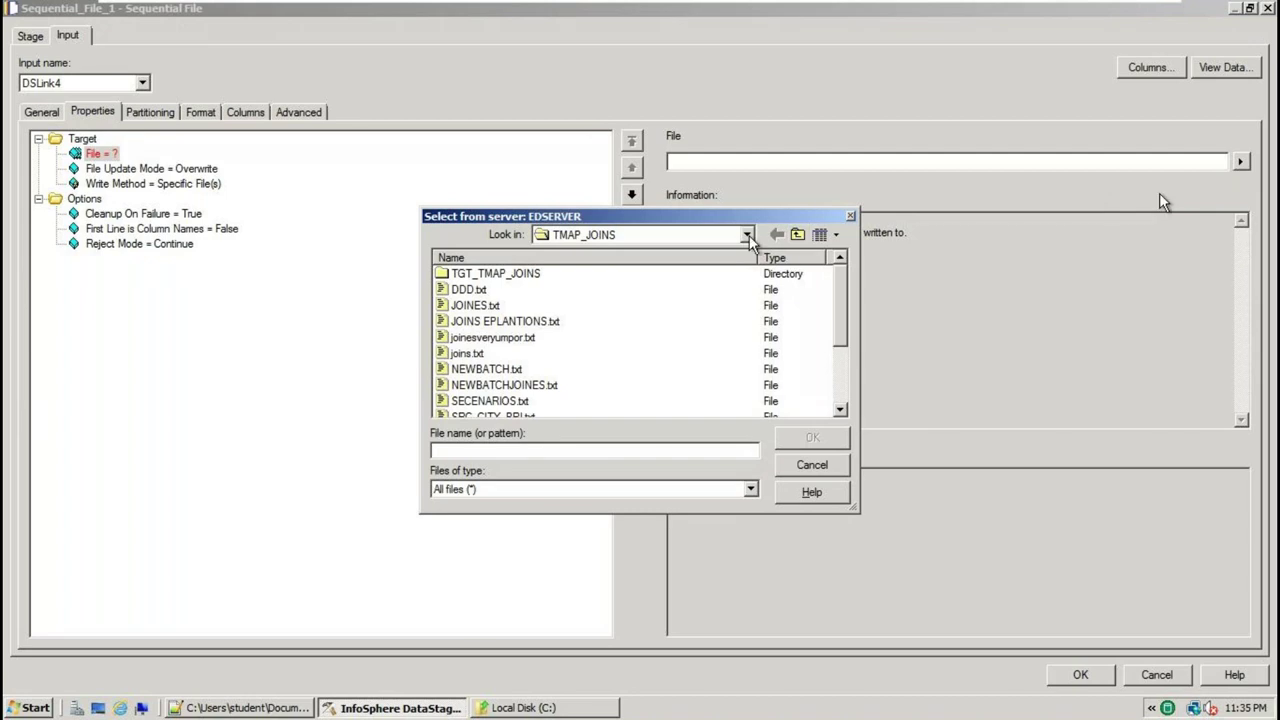
pyautogui.click(669, 324)
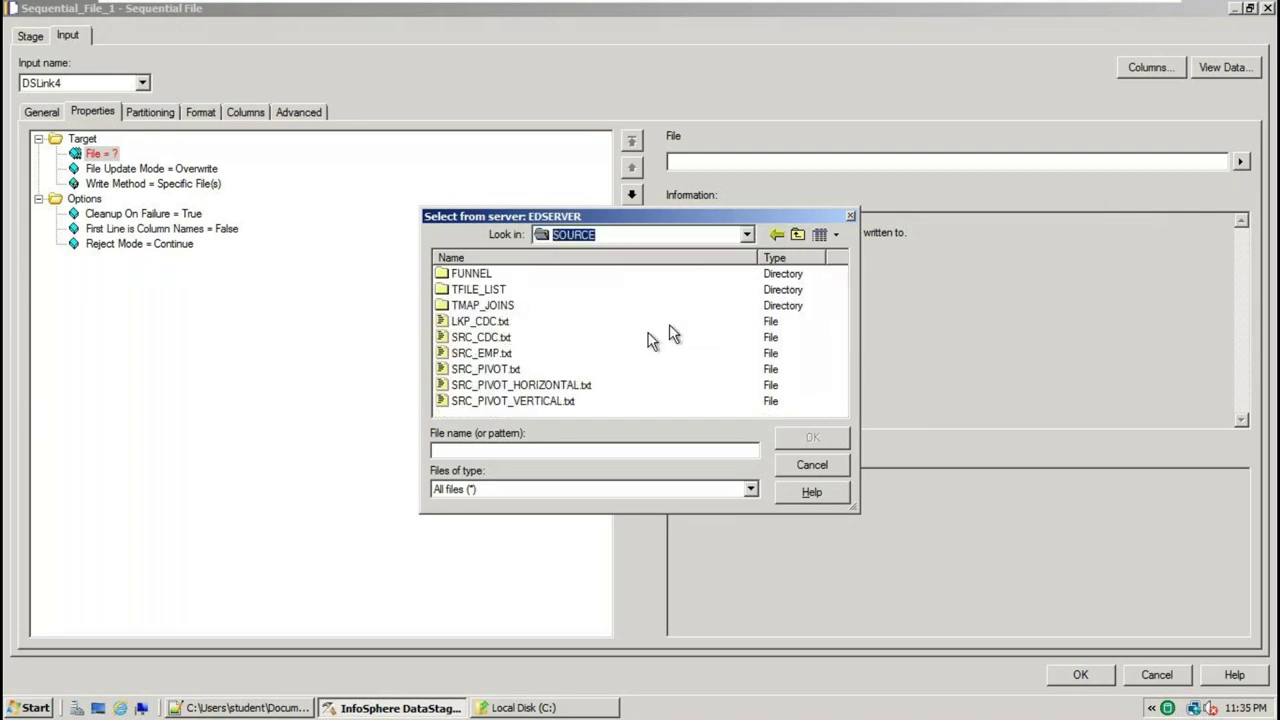
pyautogui.click(746, 234)
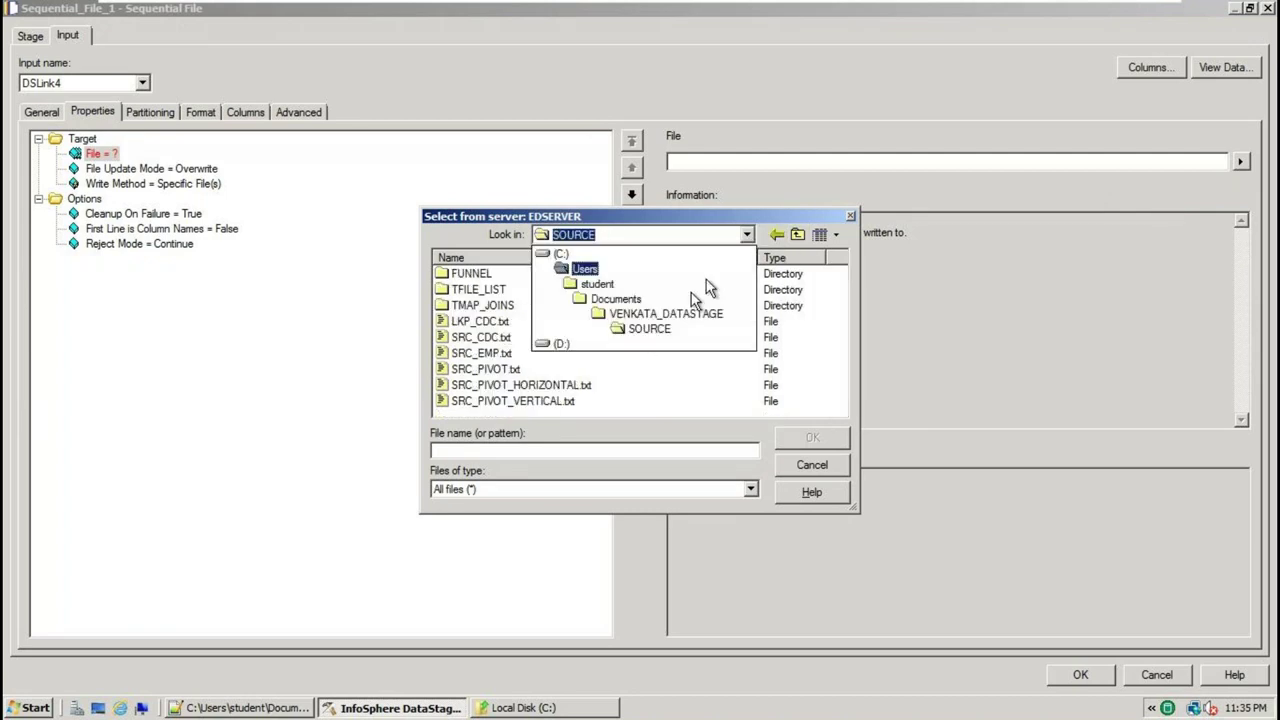
pyautogui.click(627, 316)
pyautogui.click(474, 297)
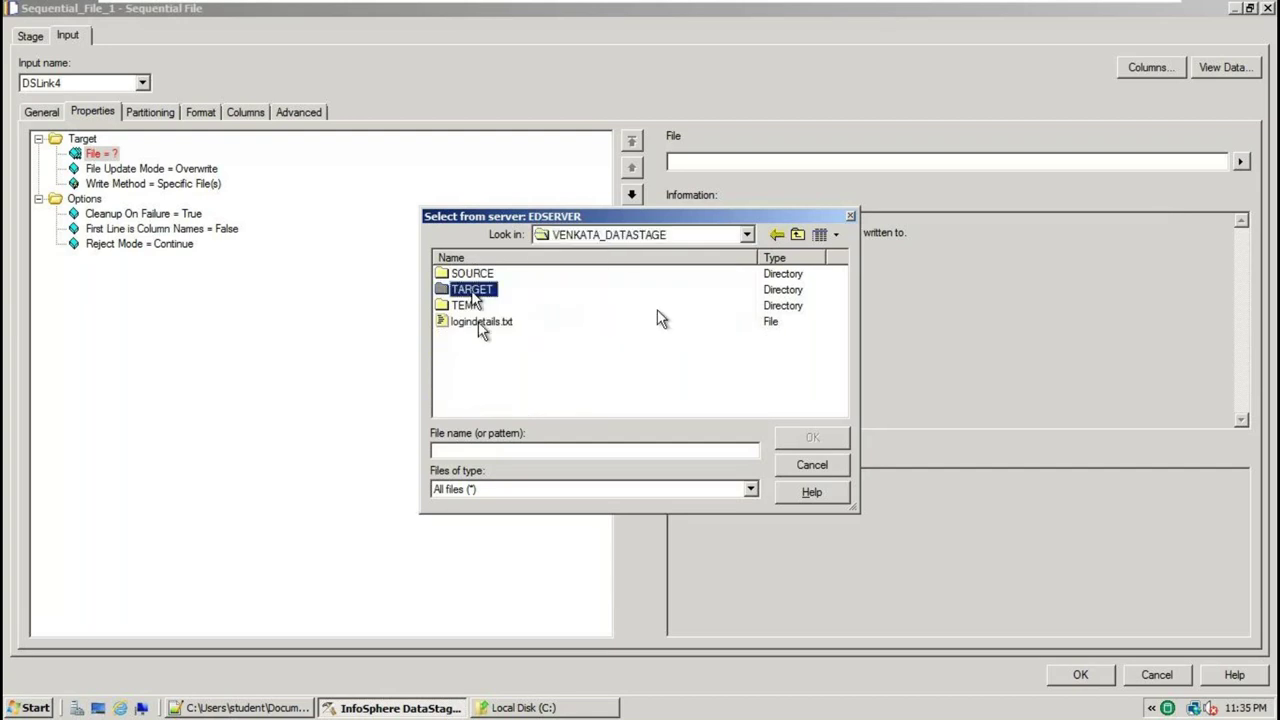
pyautogui.doubleClick(474, 292)
# Name the output file TARGET_DEPTNO10.txt and confirm the path
pyautogui.click(468, 452)
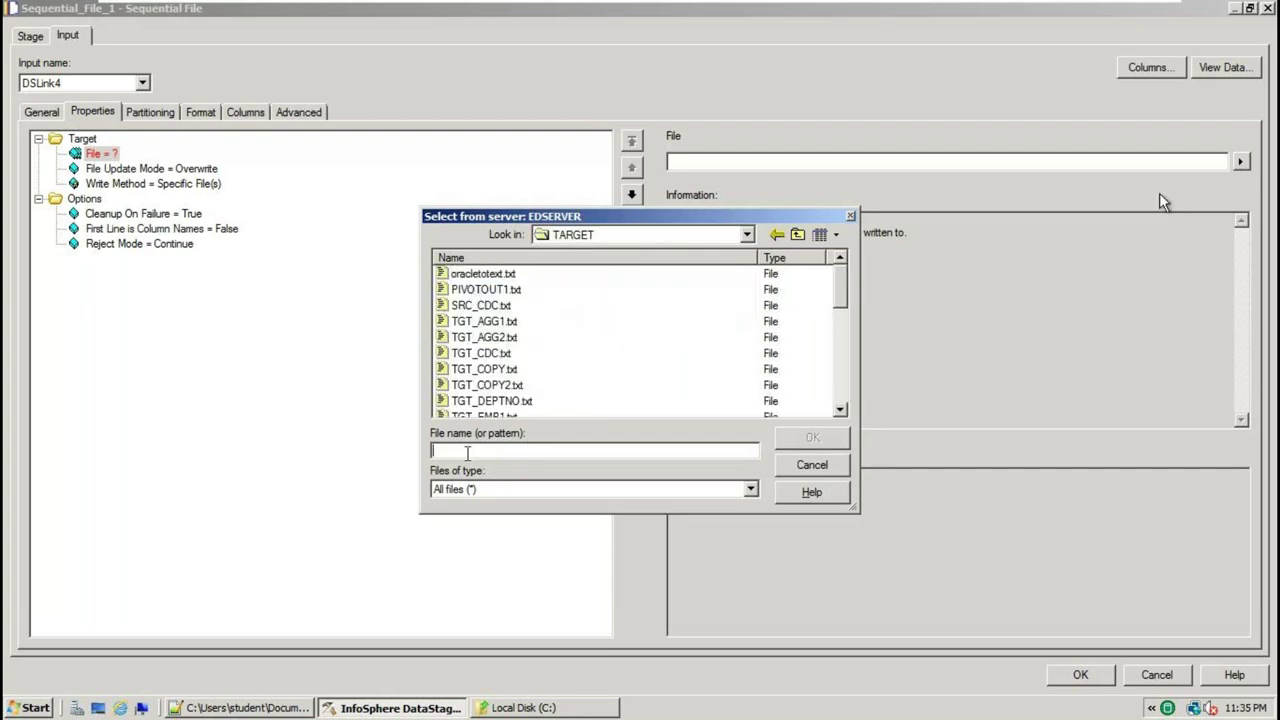
pyautogui.write('TA')
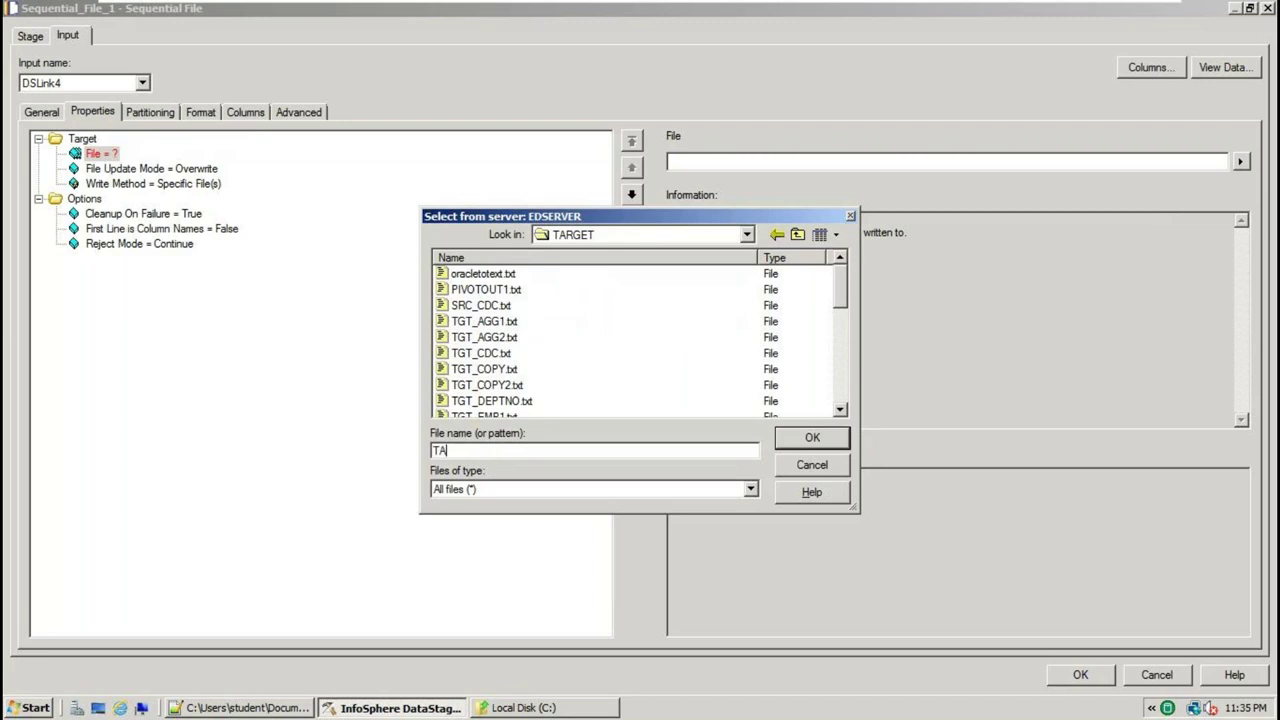
pyautogui.write('RGET_DEPTNO10.txt')
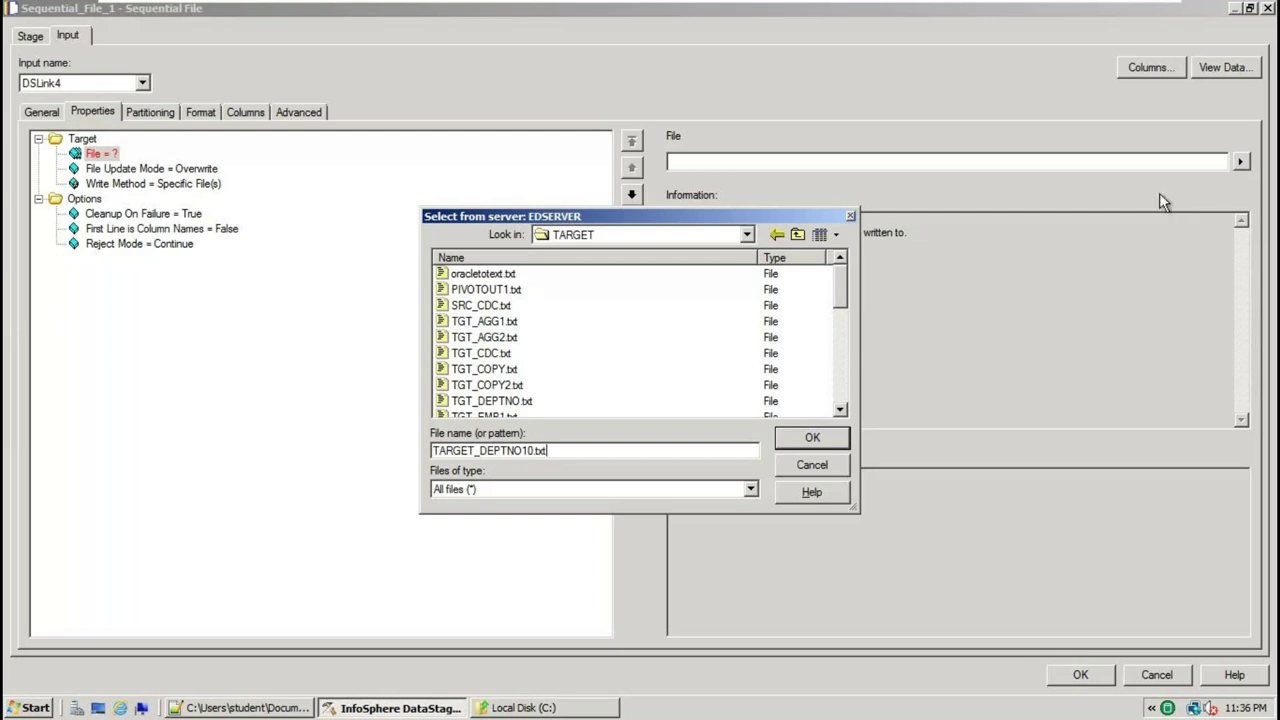
pyautogui.click(810, 440)
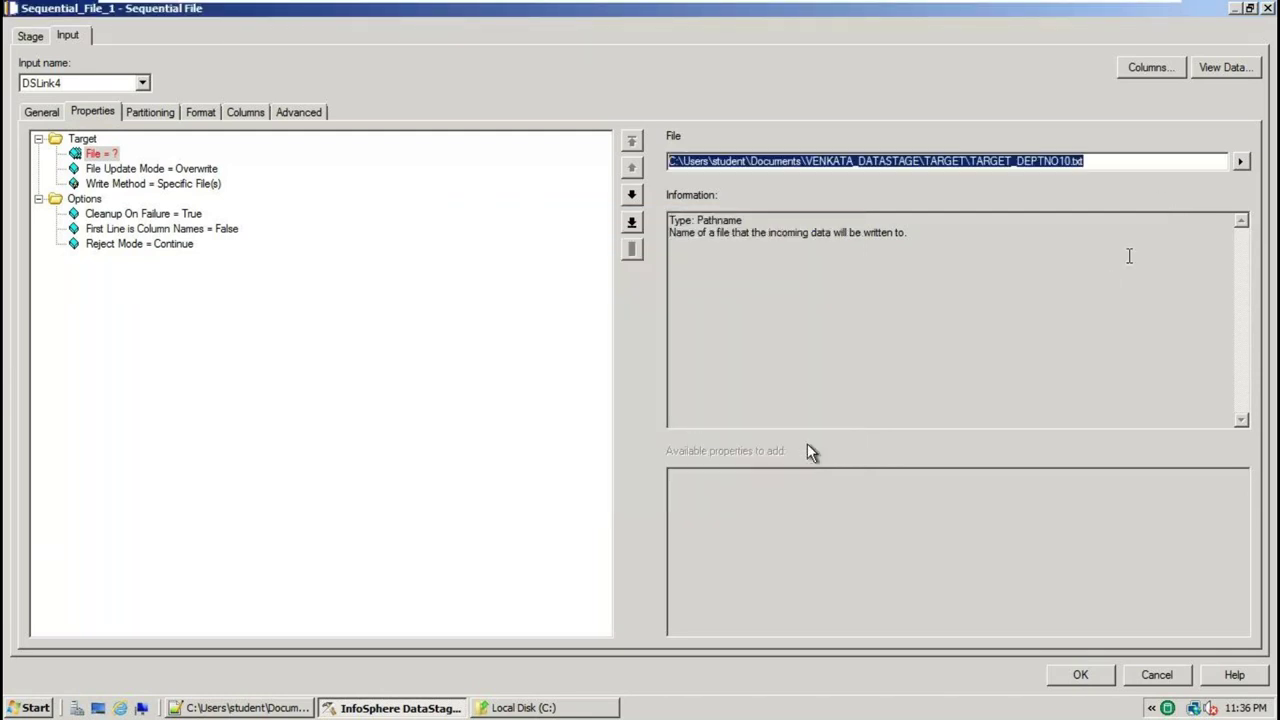
pyautogui.click(202, 232)
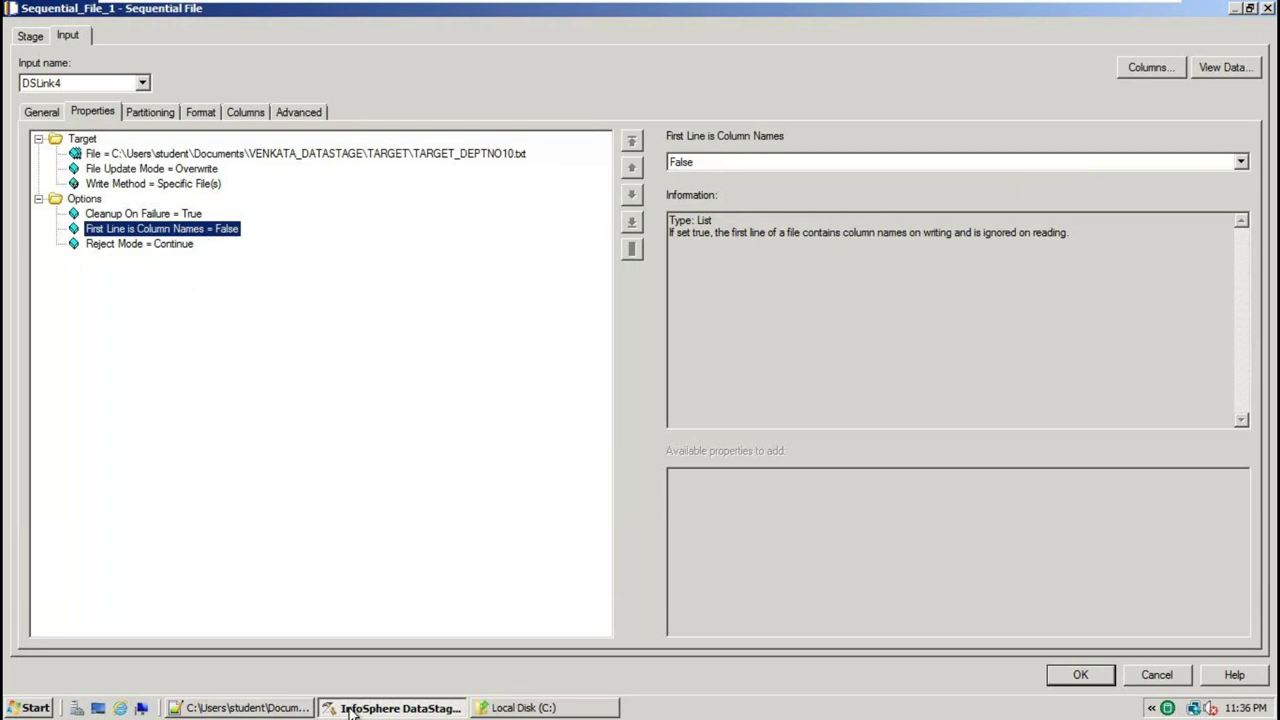
pyautogui.click(240, 707)
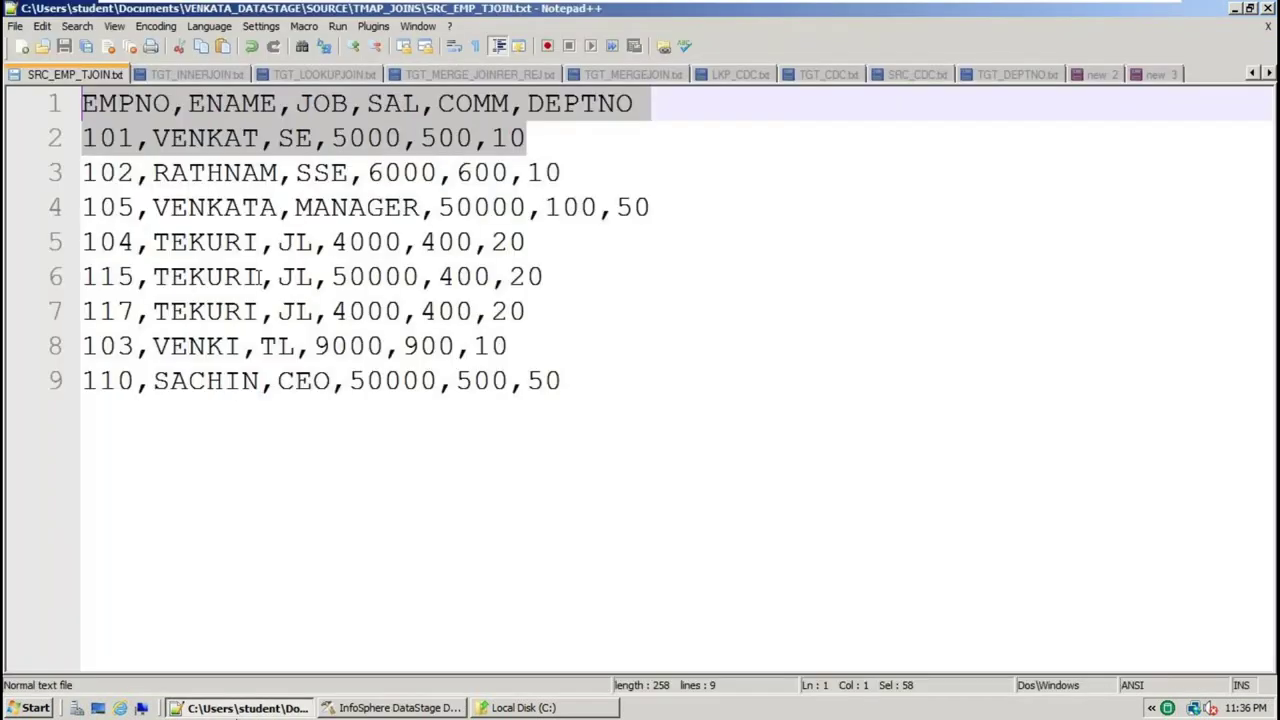
pyautogui.hotkey('alt', 'Tab')
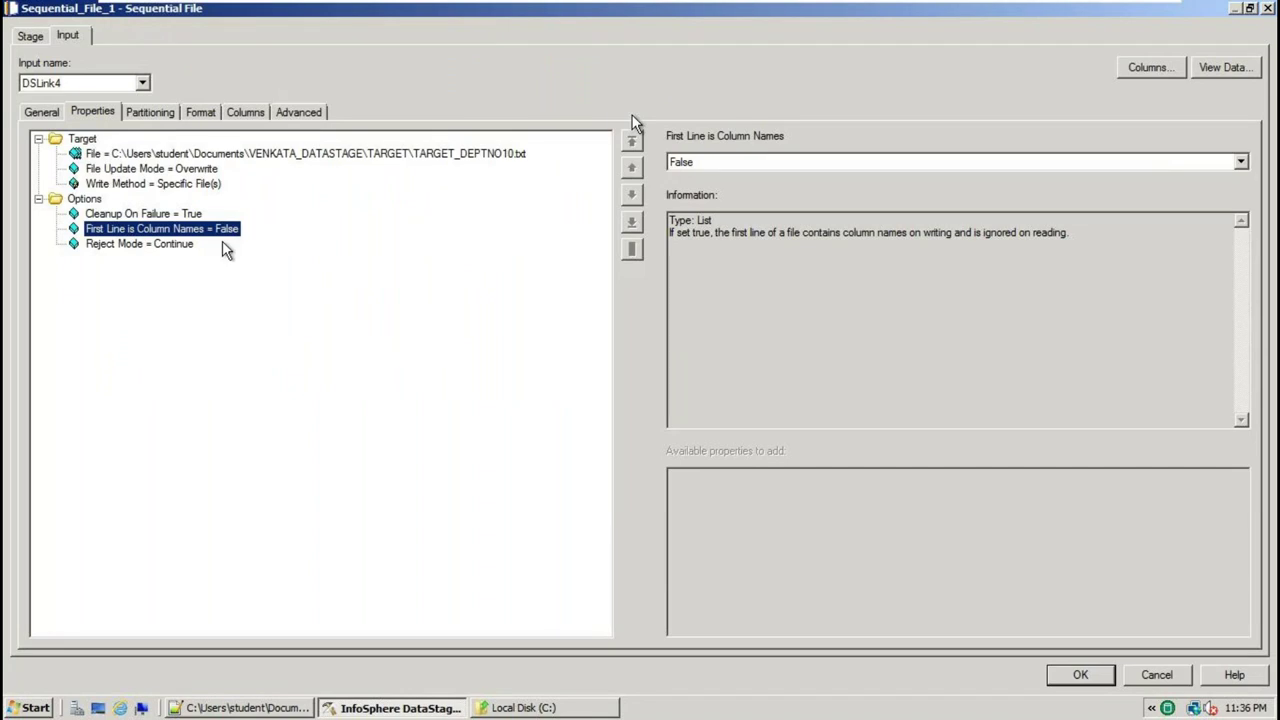
# Set the target file's First Line is Column Names to True and Quote to none, keeping the comma delimiter
pyautogui.click(1240, 162)
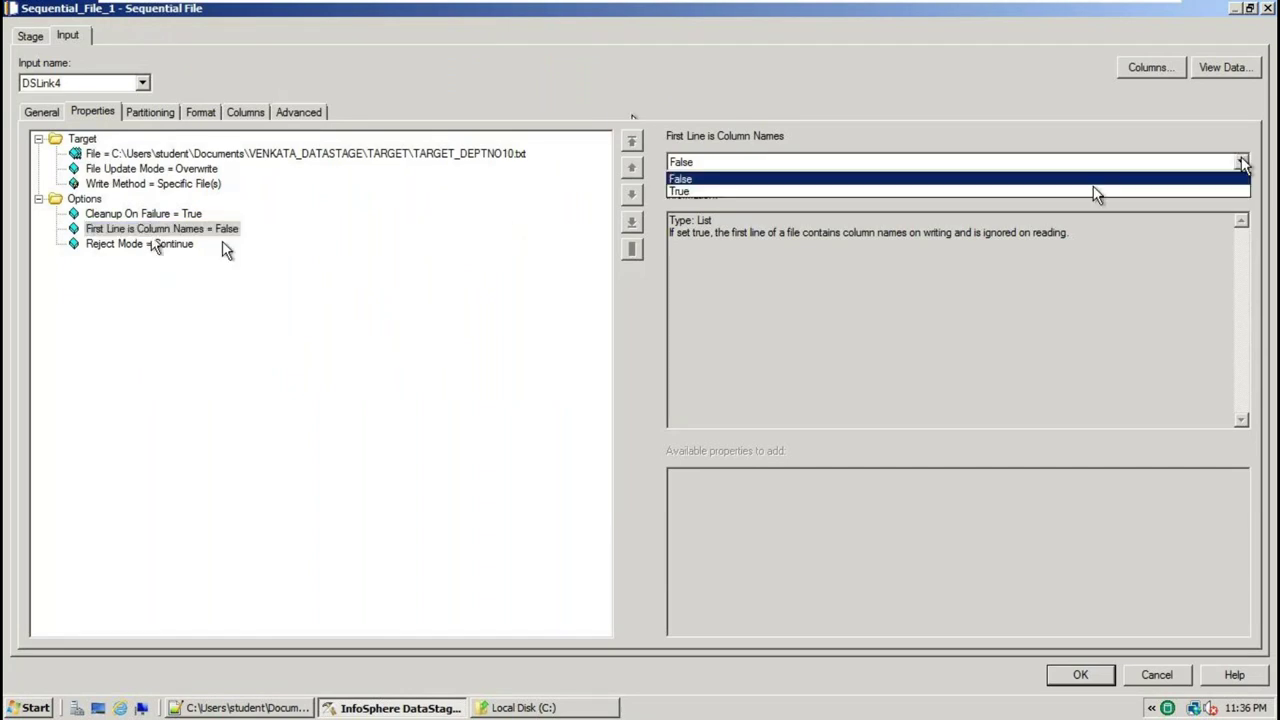
pyautogui.click(696, 192)
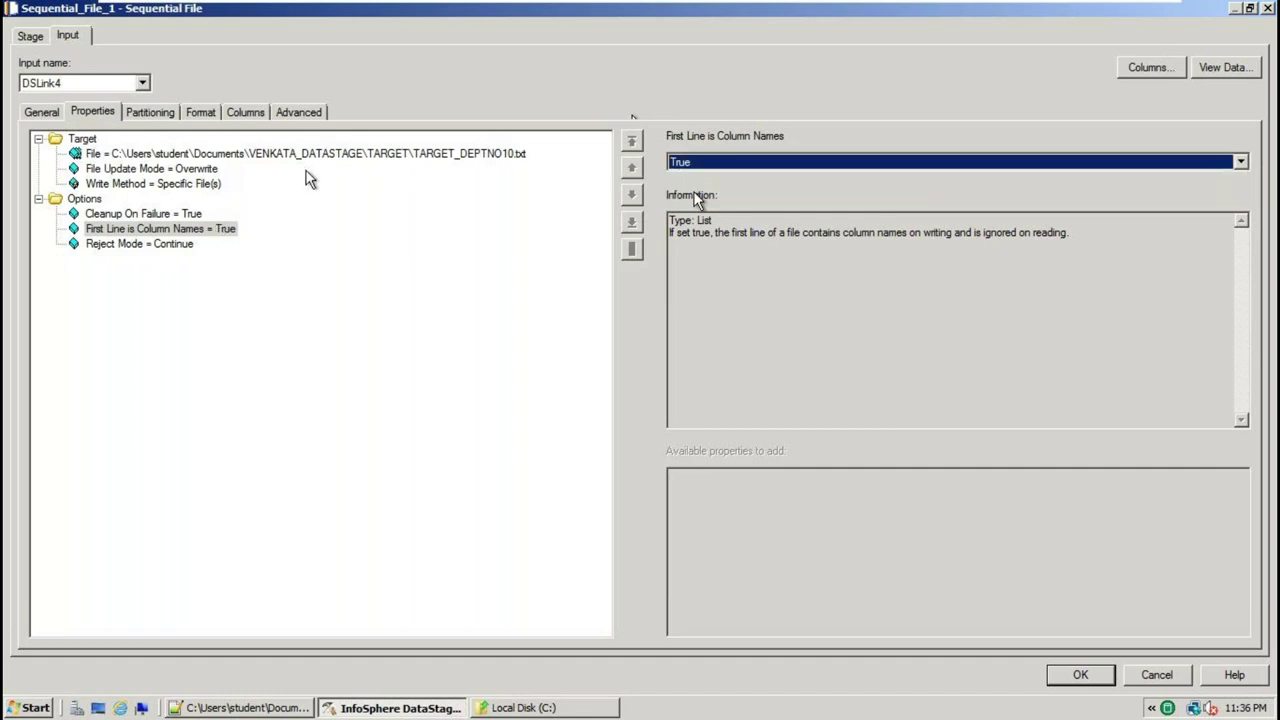
pyautogui.click(200, 114)
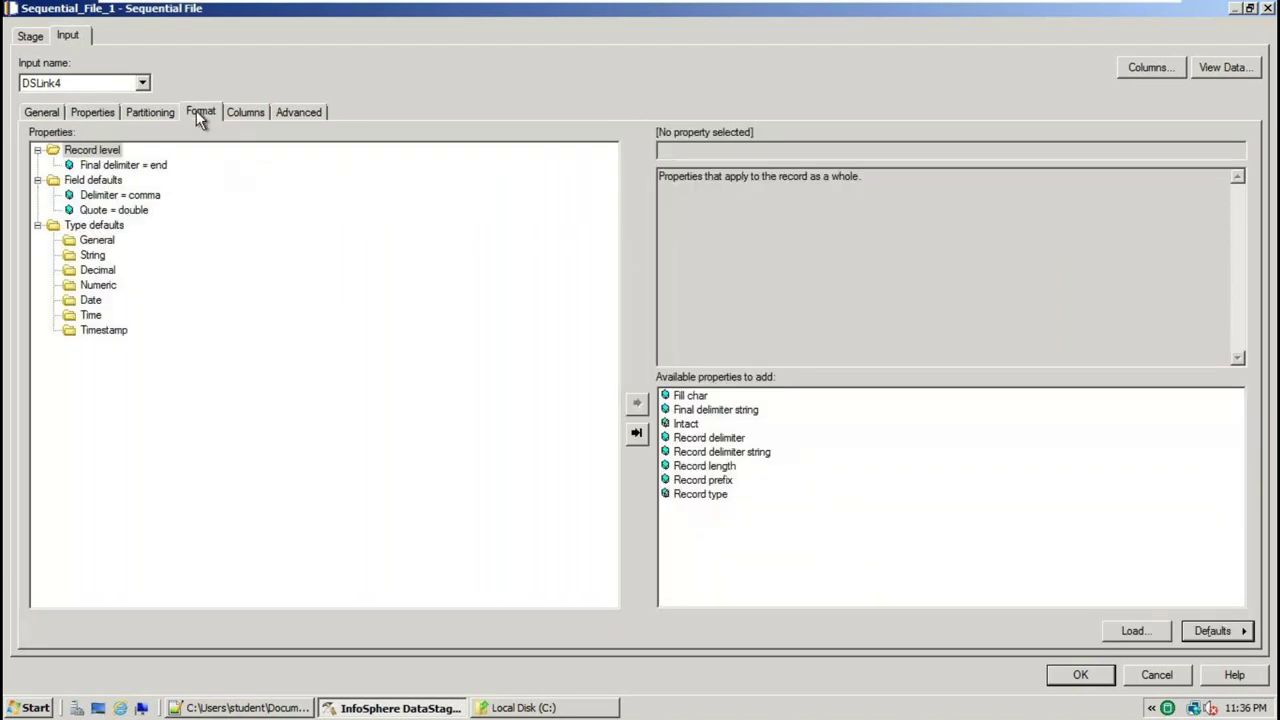
pyautogui.click(134, 197)
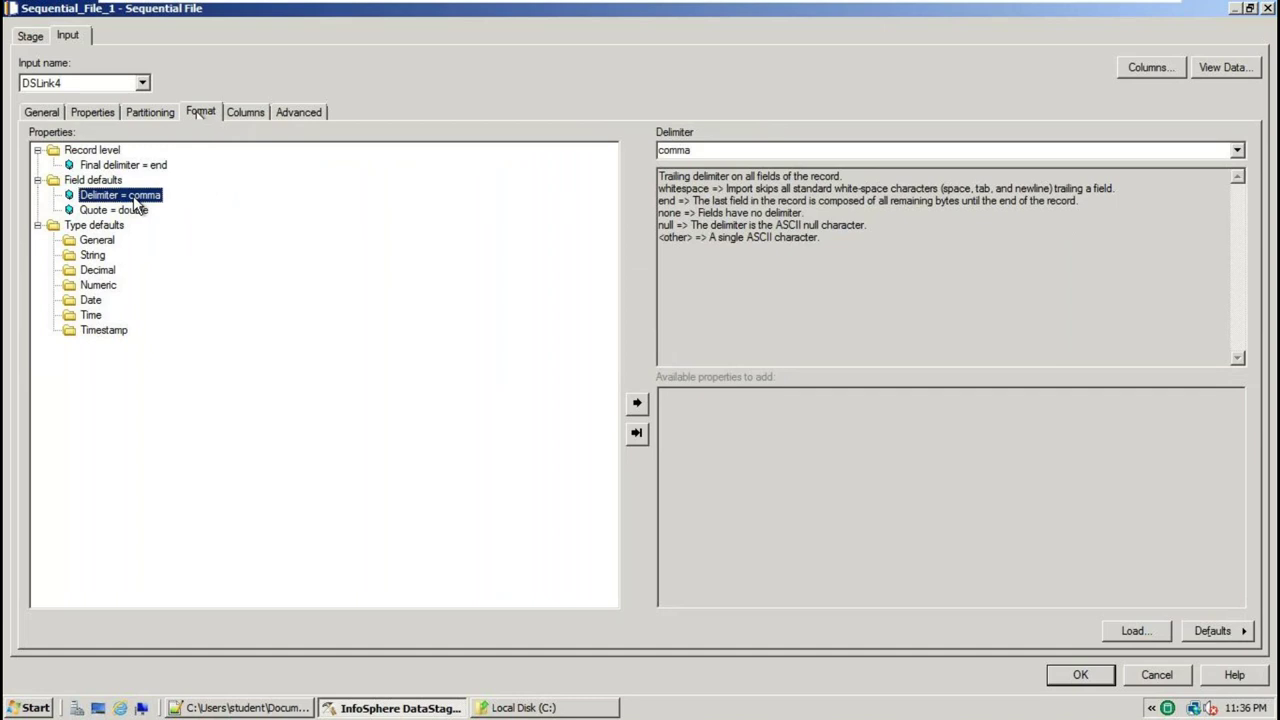
pyautogui.click(133, 210)
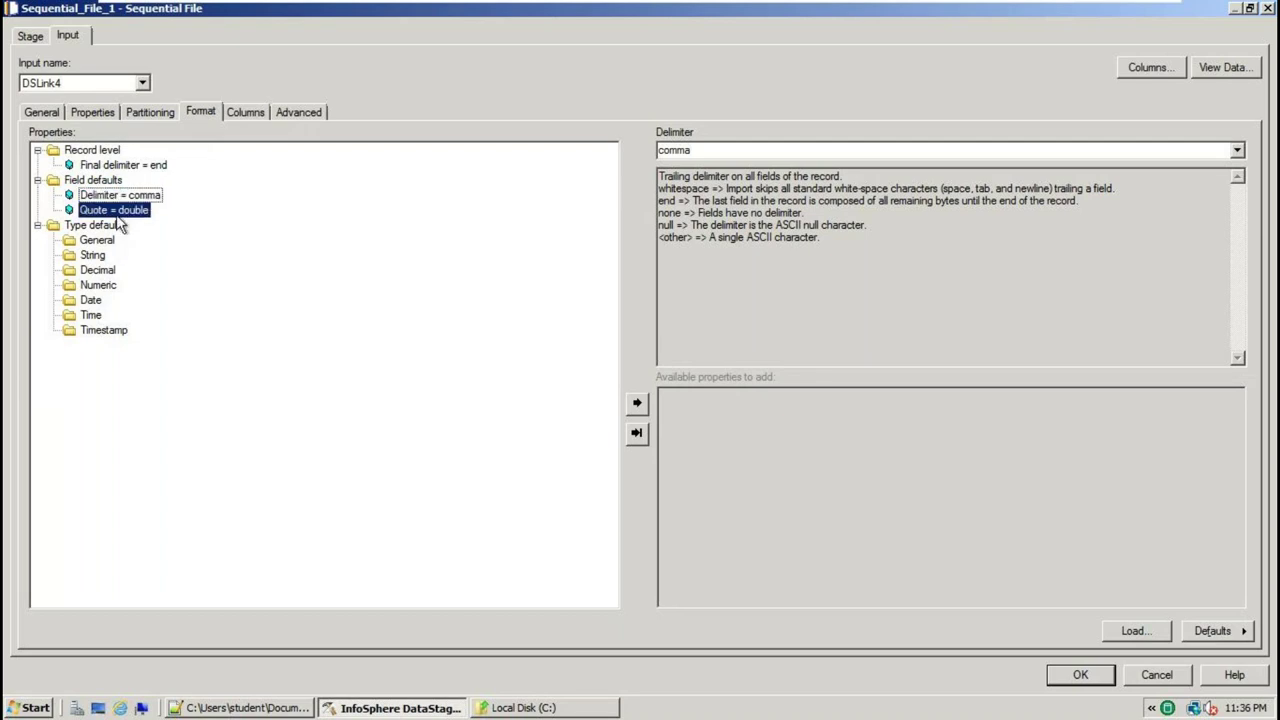
pyautogui.click(1237, 150)
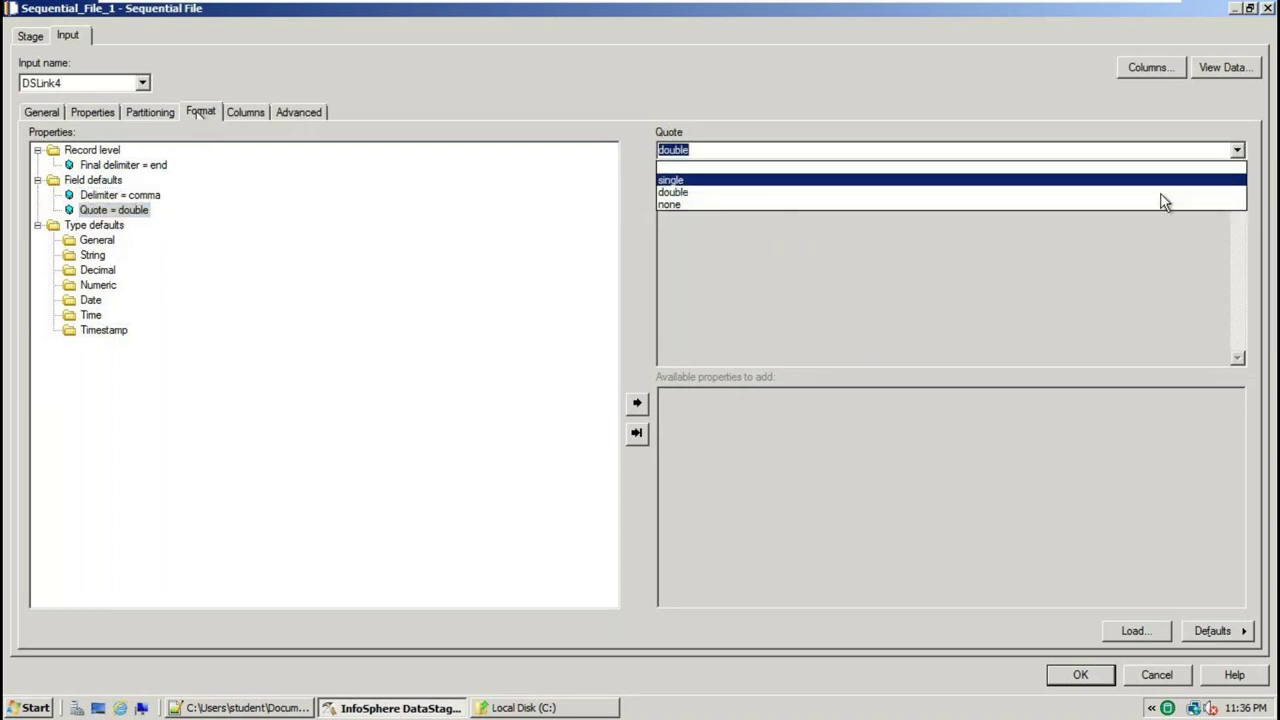
pyautogui.click(1077, 211)
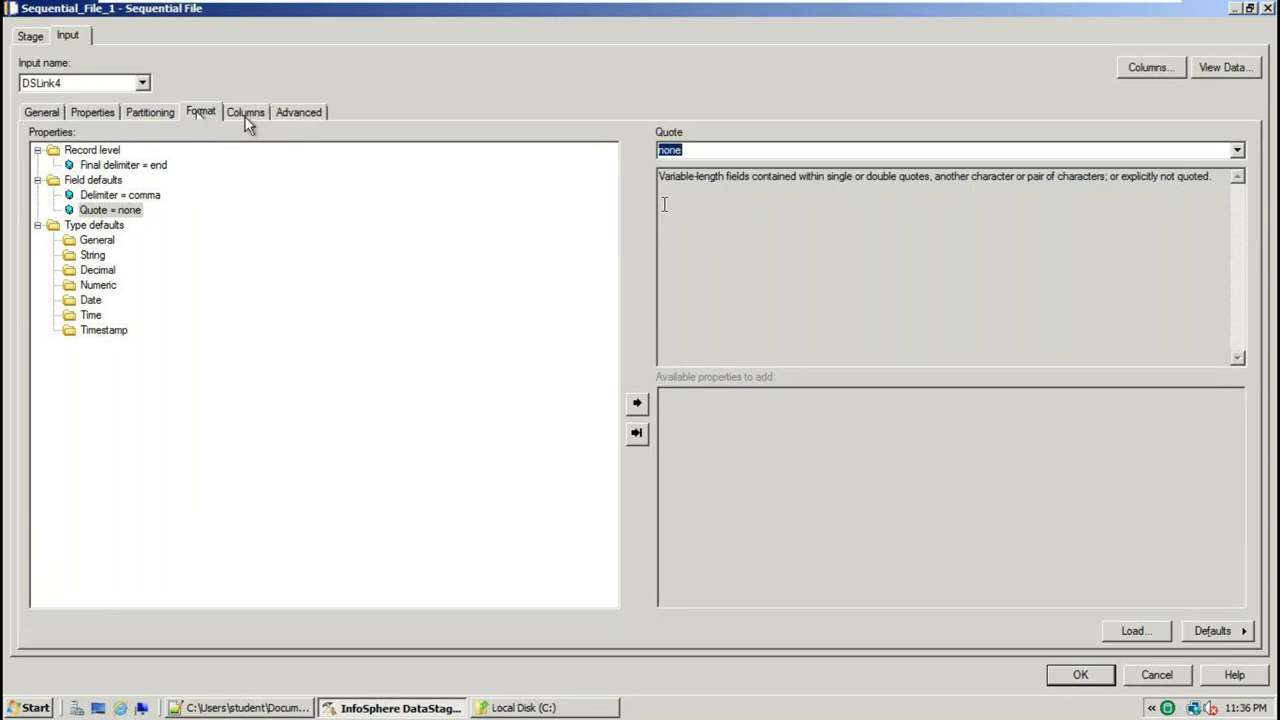
pyautogui.click(245, 113)
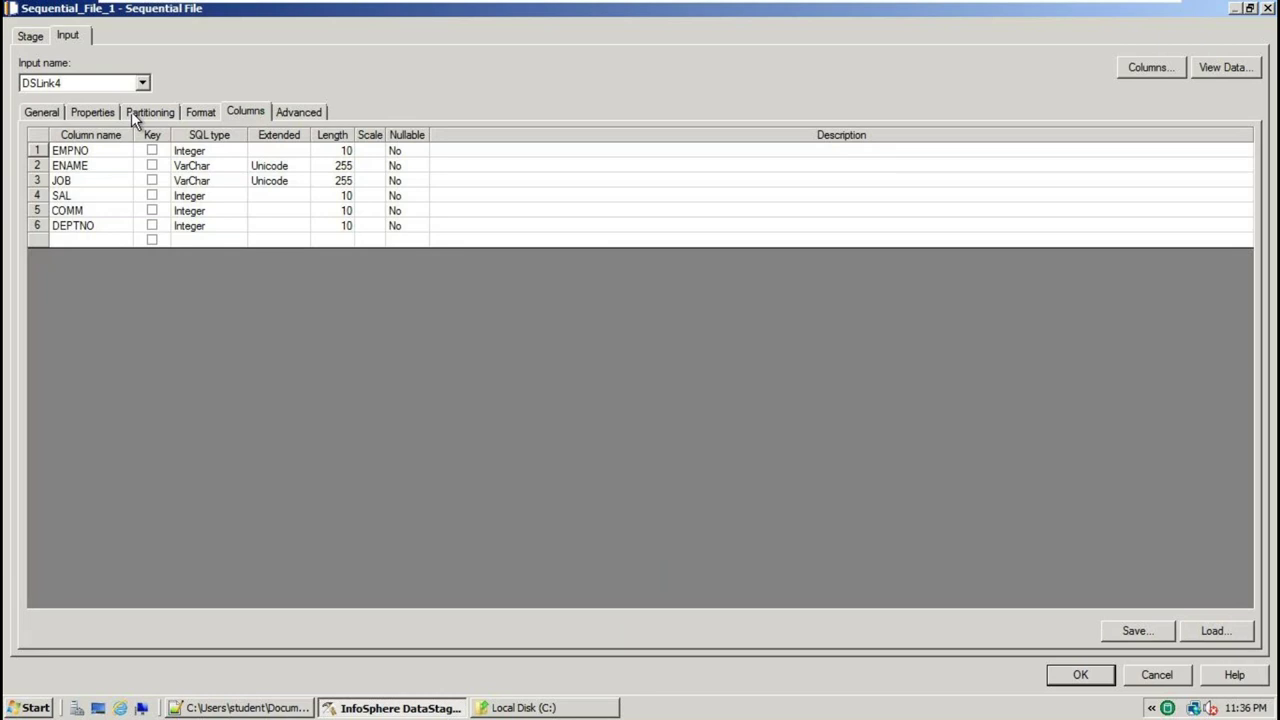
pyautogui.click(1107, 679)
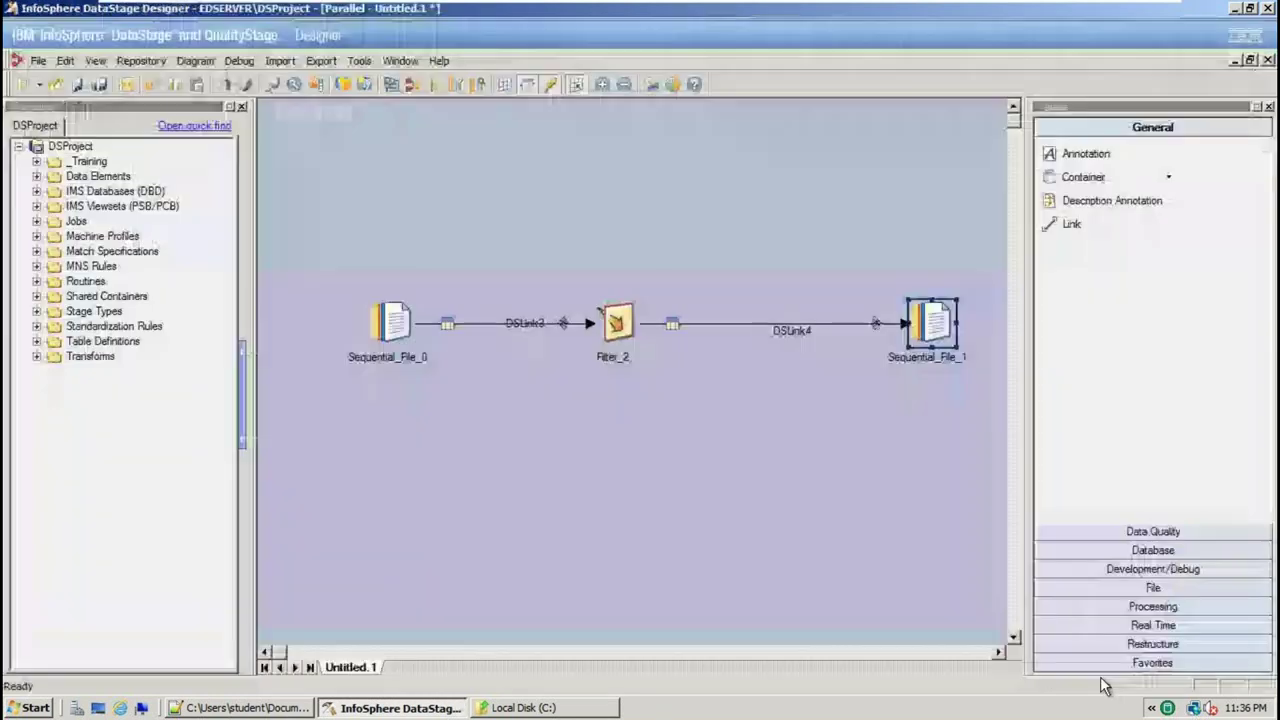
# Save the job as Nandini_Software_Demo1 in the \Jobs\NandiniSoftwareSolutionsPvttd folder
pyautogui.click(38, 60)
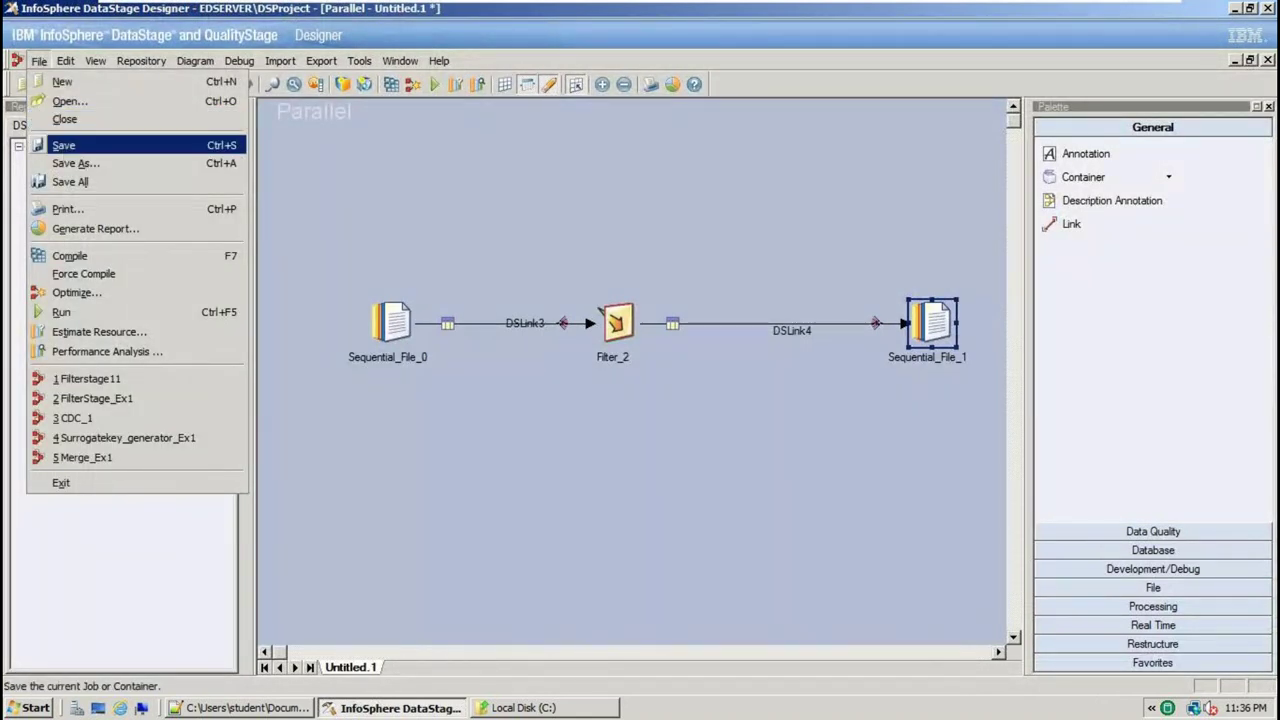
pyautogui.click(62, 147)
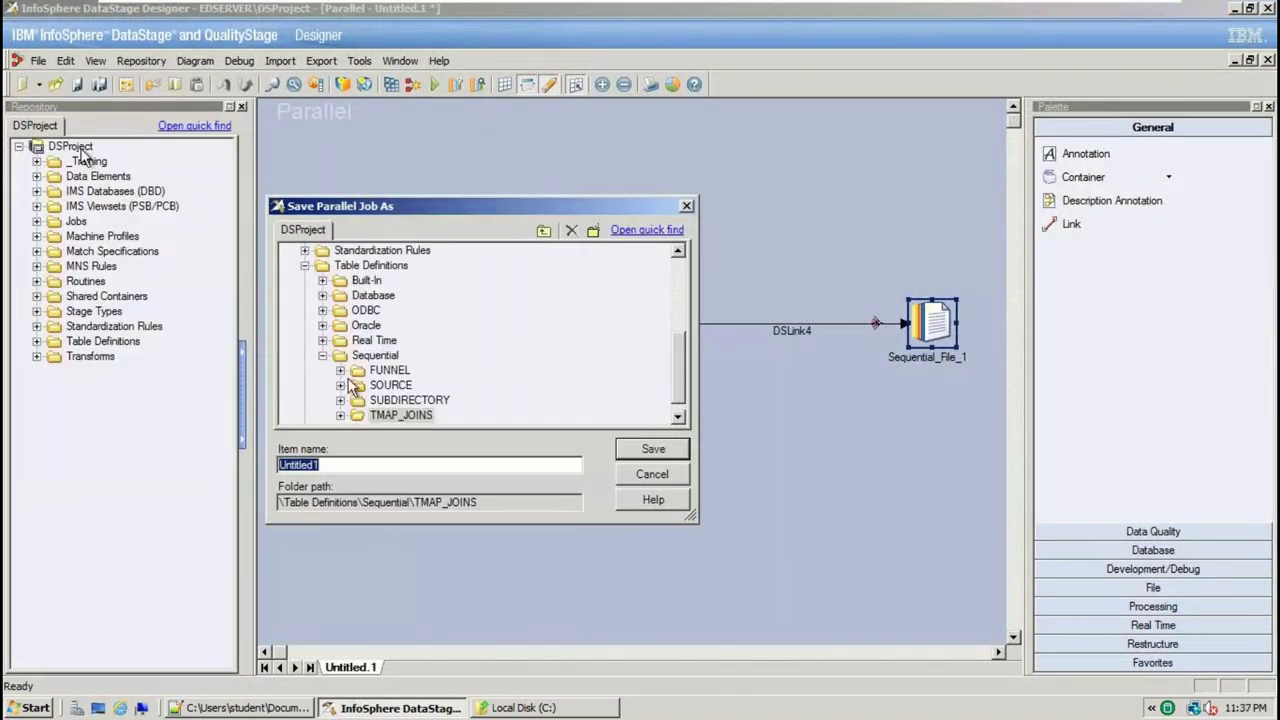
pyautogui.click(322, 355)
pyautogui.scroll(5, 330, 362)
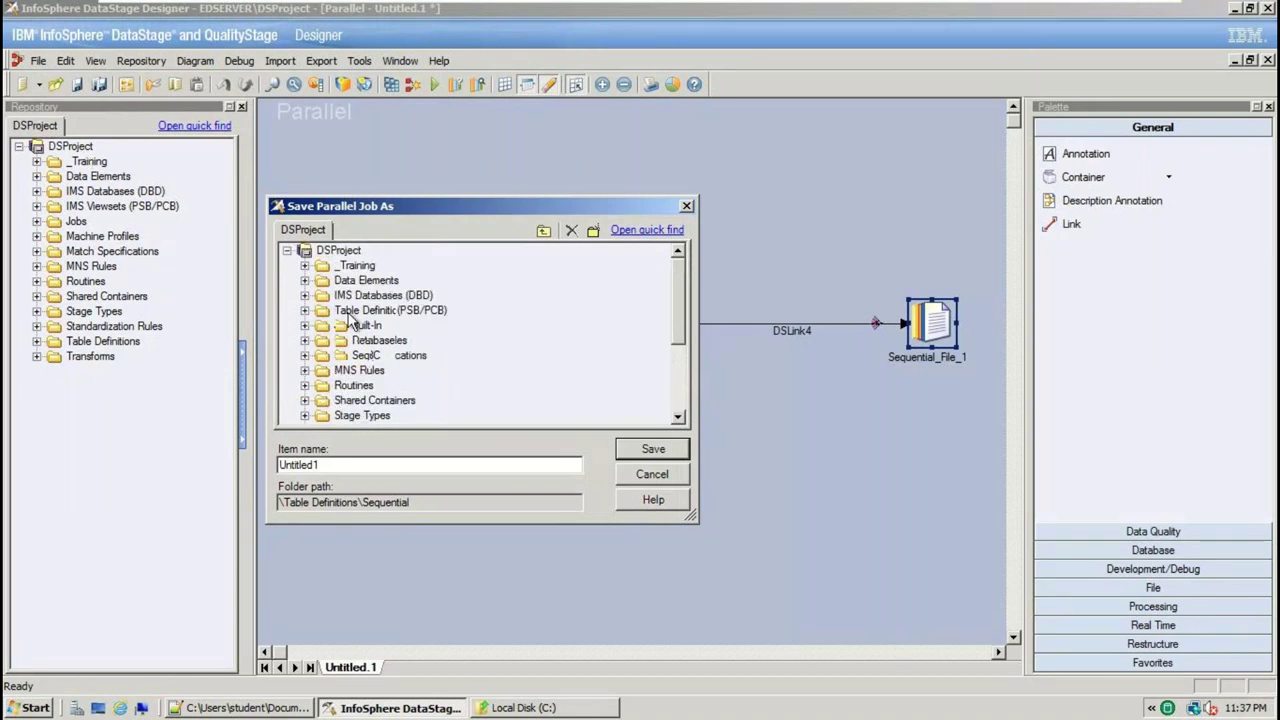
pyautogui.click(304, 325)
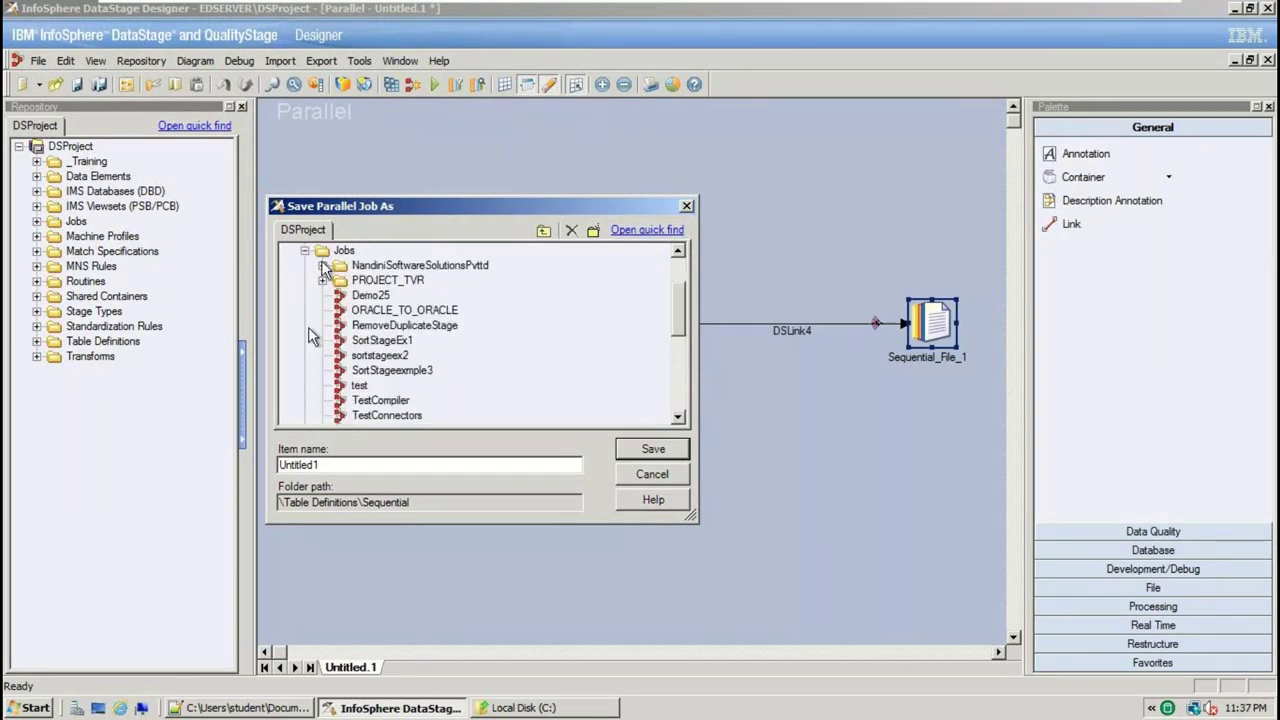
pyautogui.click(322, 265)
pyautogui.click(400, 250)
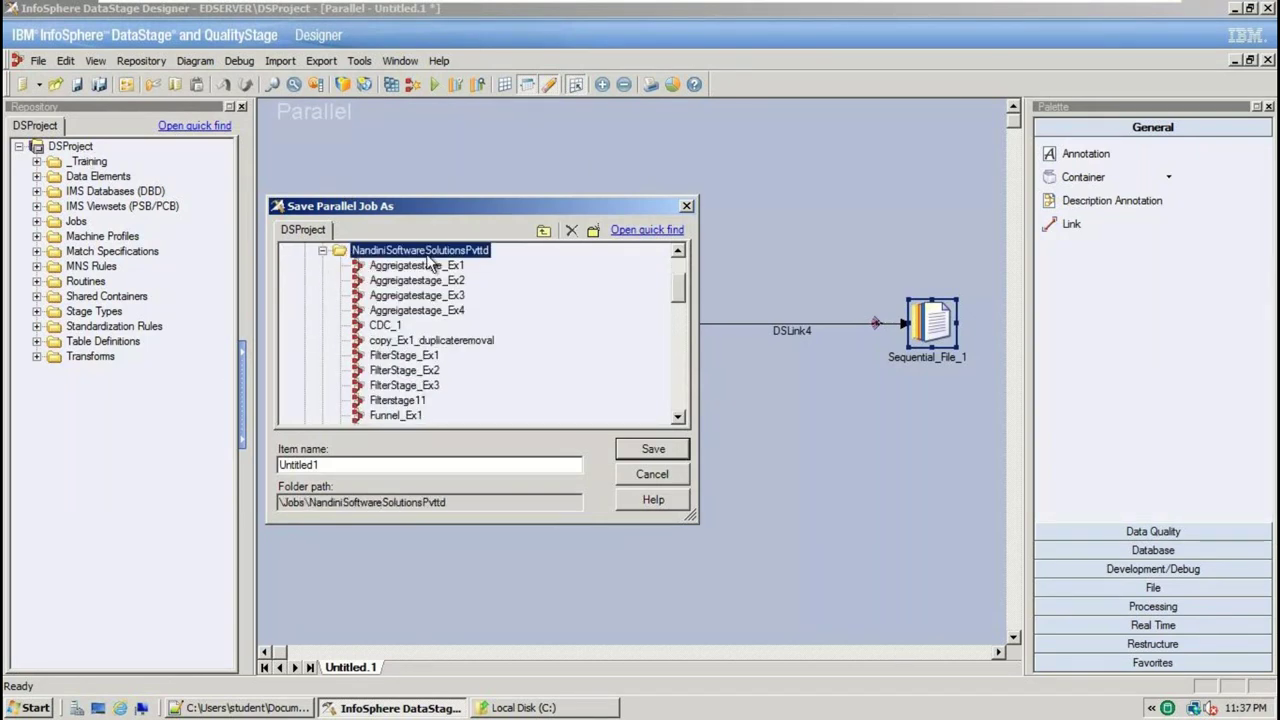
pyautogui.moveTo(325, 464); pyautogui.dragTo(245, 461)
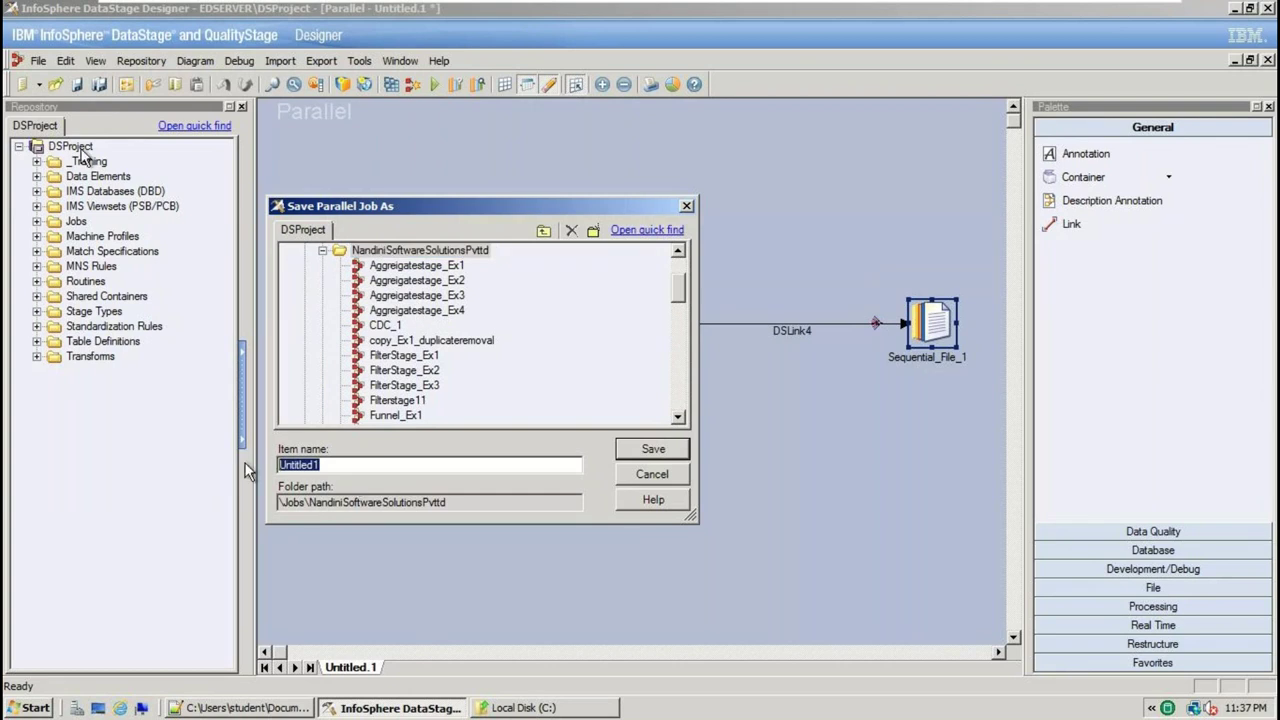
pyautogui.write('Nandini_')
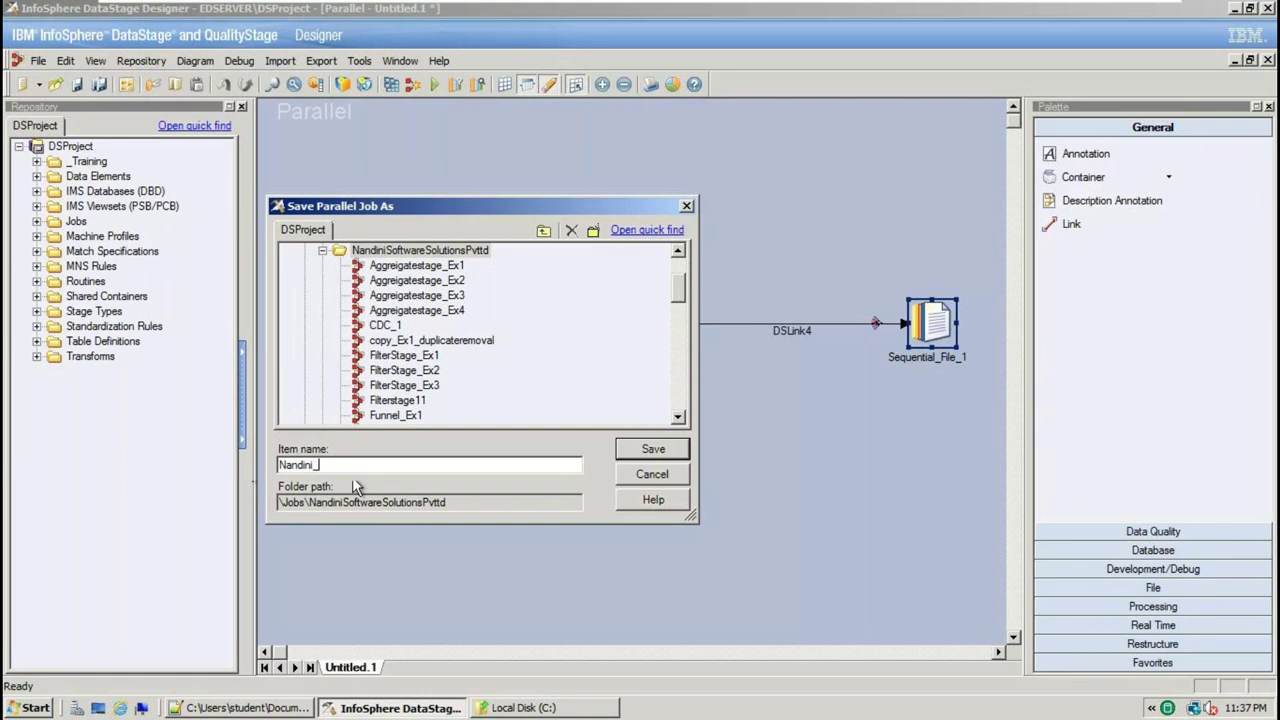
pyautogui.write('Software_Demo1')
pyautogui.click(656, 450)
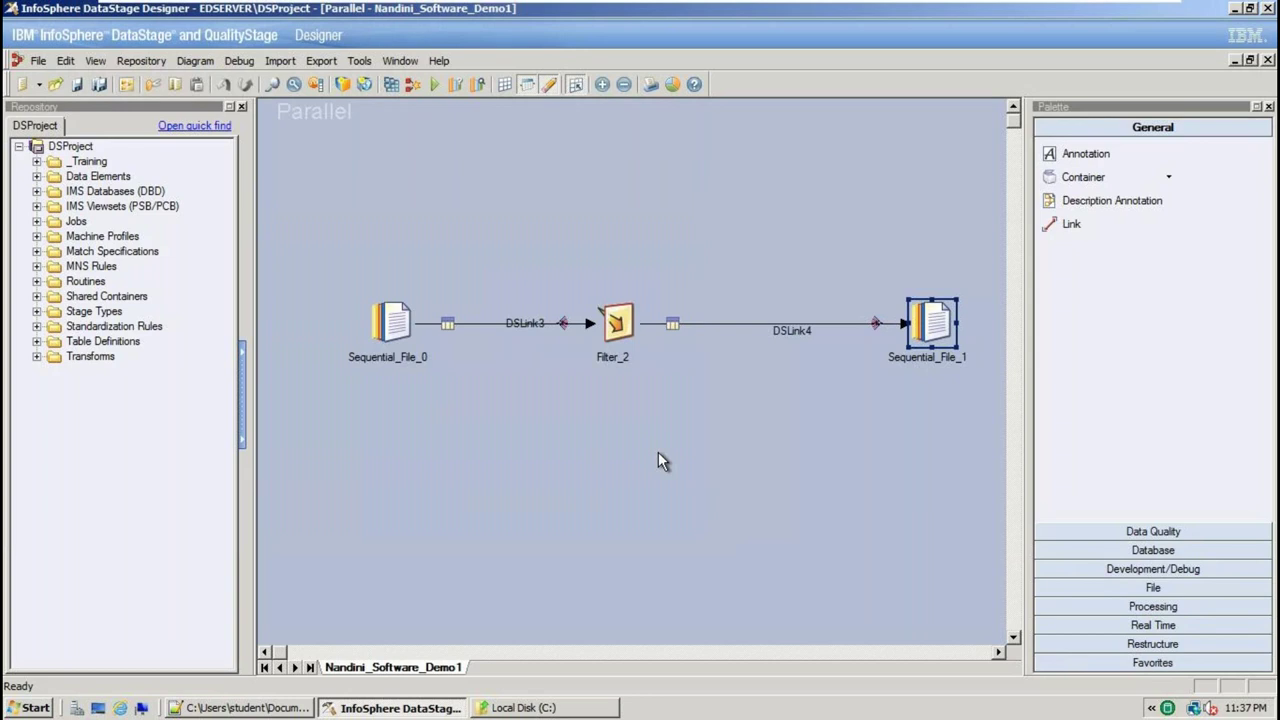
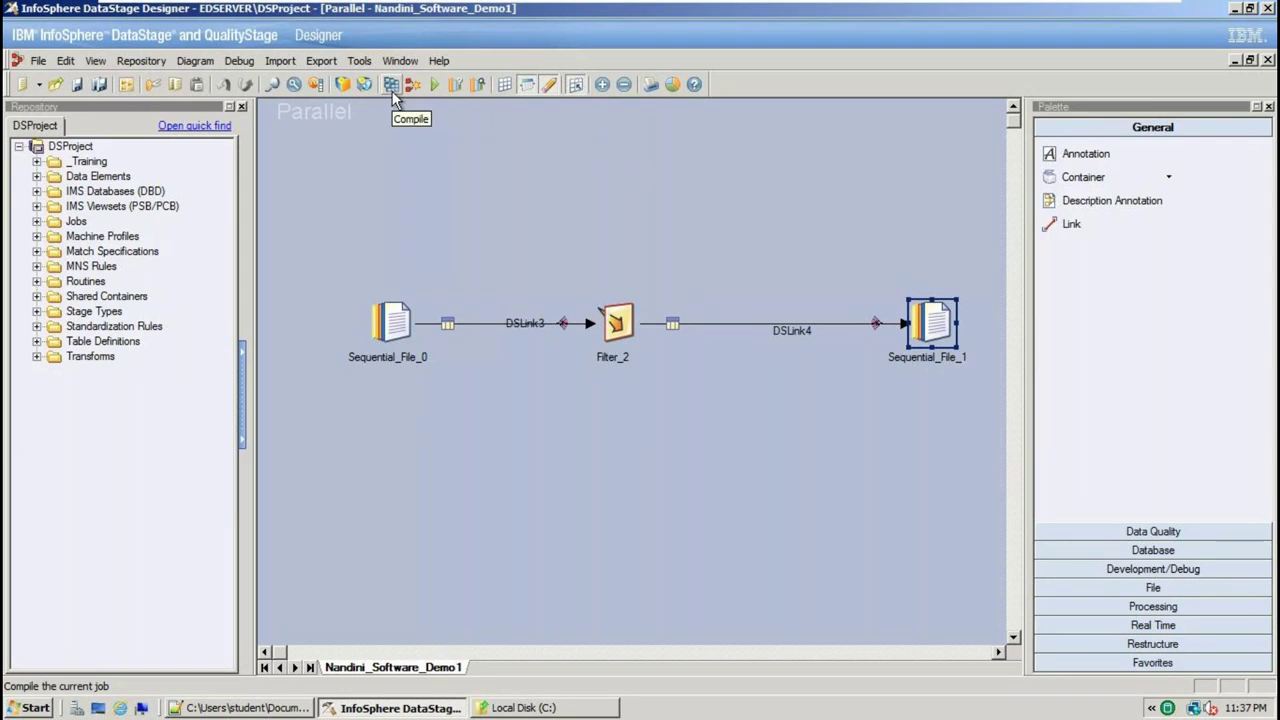
# Compile the filter job, then run it with the default run options
pyautogui.click(392, 90)
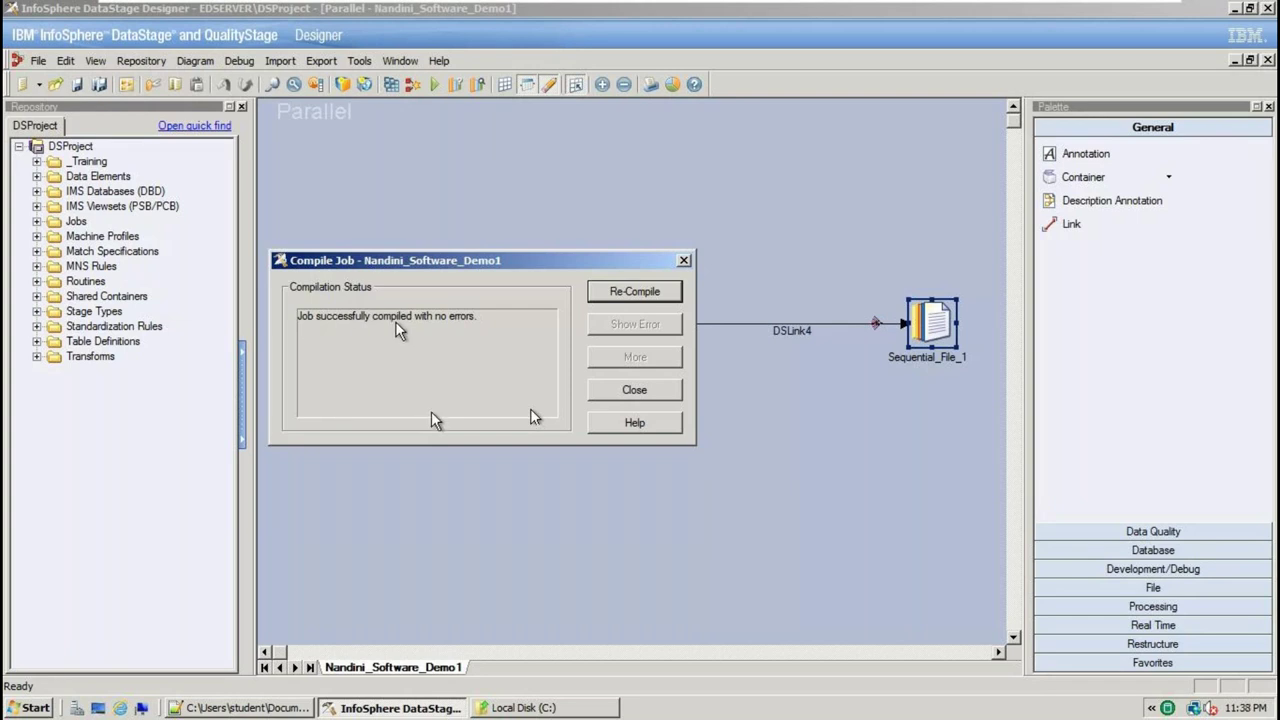
pyautogui.click(634, 391)
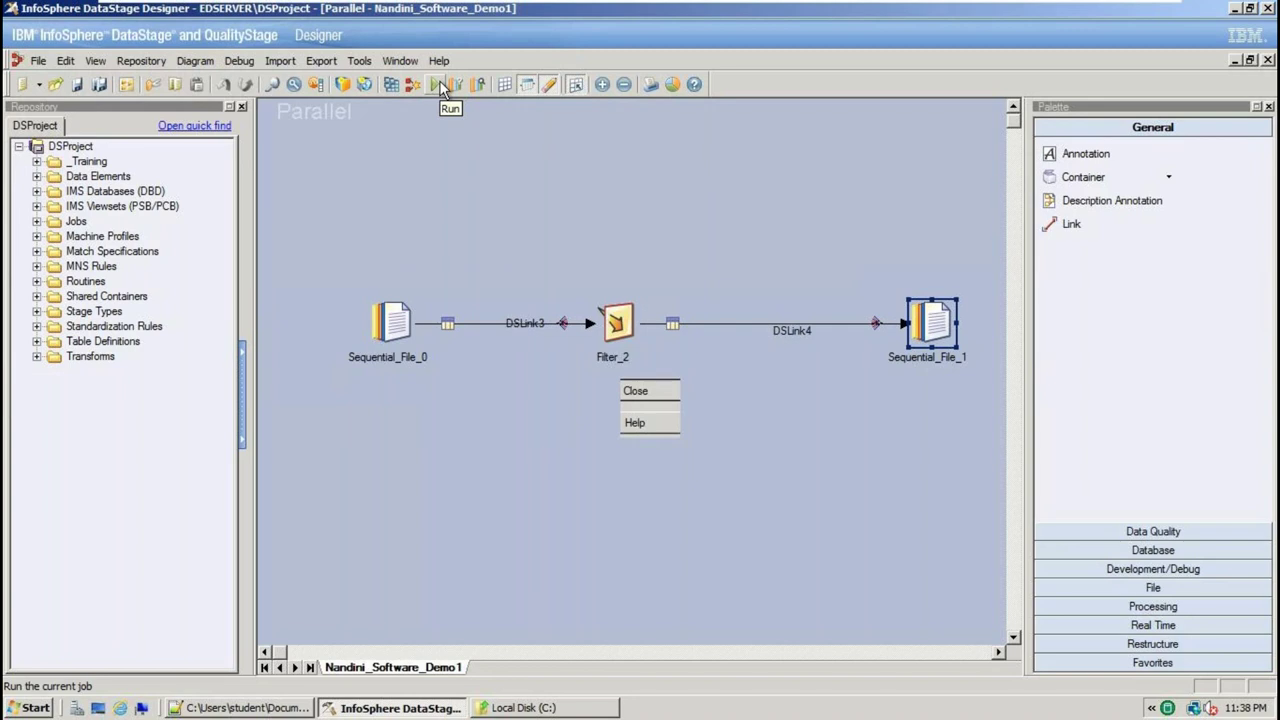
pyautogui.click(439, 84)
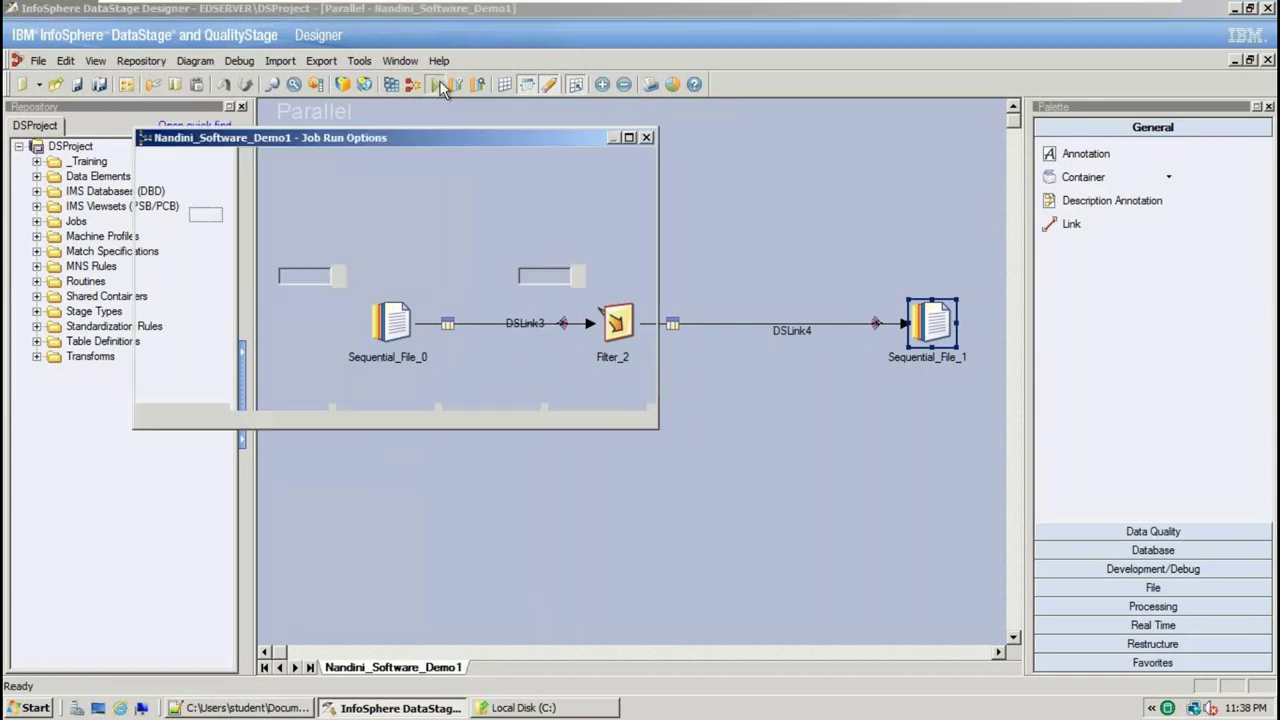
pyautogui.click(276, 399)
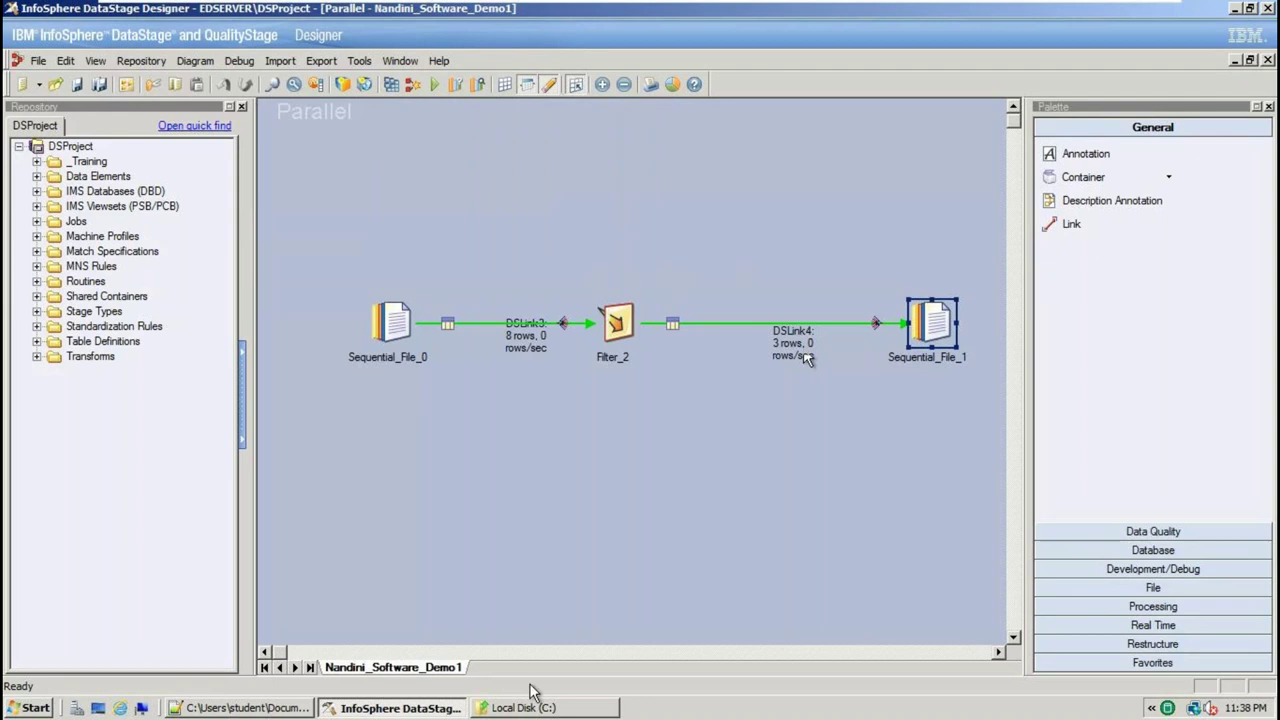
# Browse Explorer to C:\Users\student\Documents\VENKATA_DATASTAGE\TARGET
pyautogui.click(283, 709)
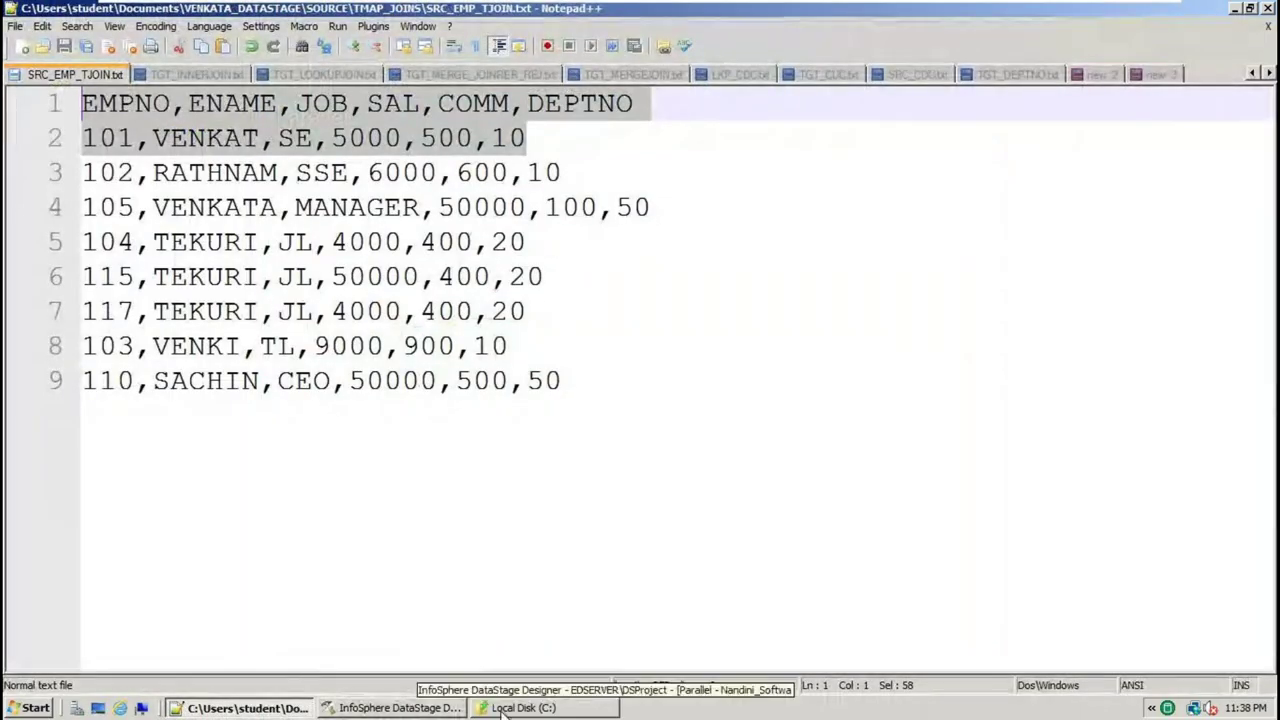
pyautogui.click(522, 708)
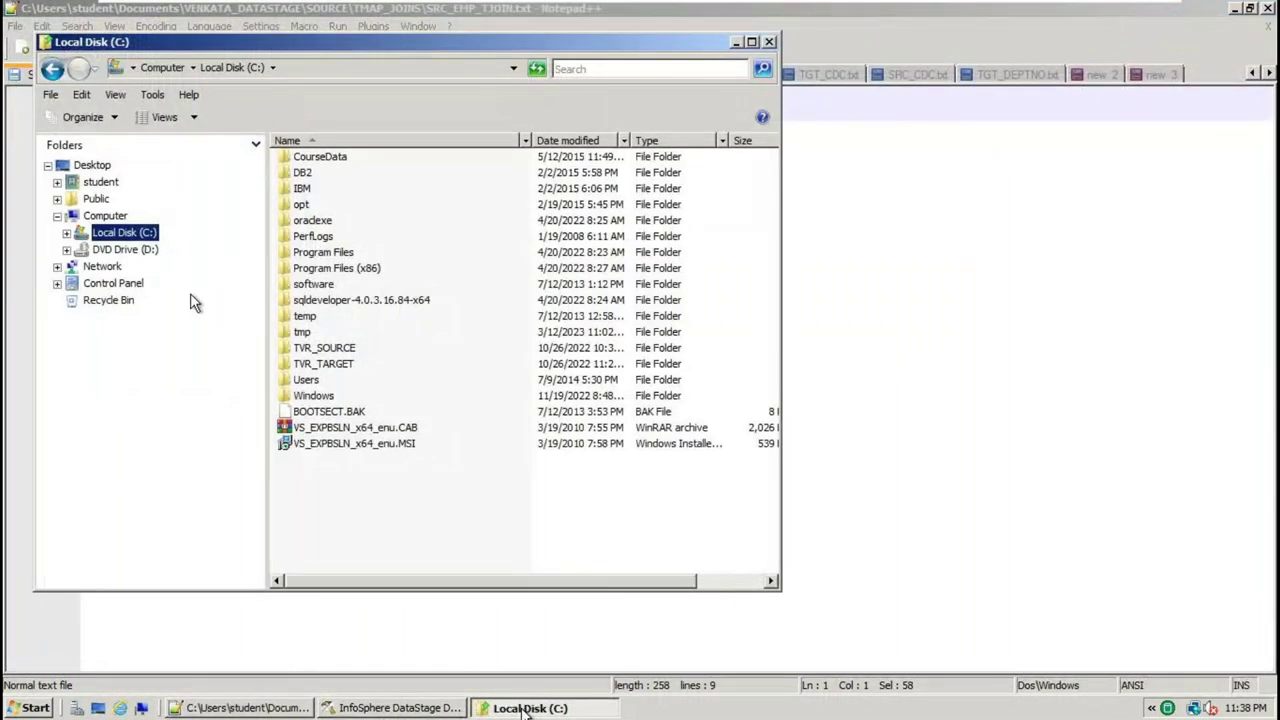
pyautogui.doubleClick(316, 381)
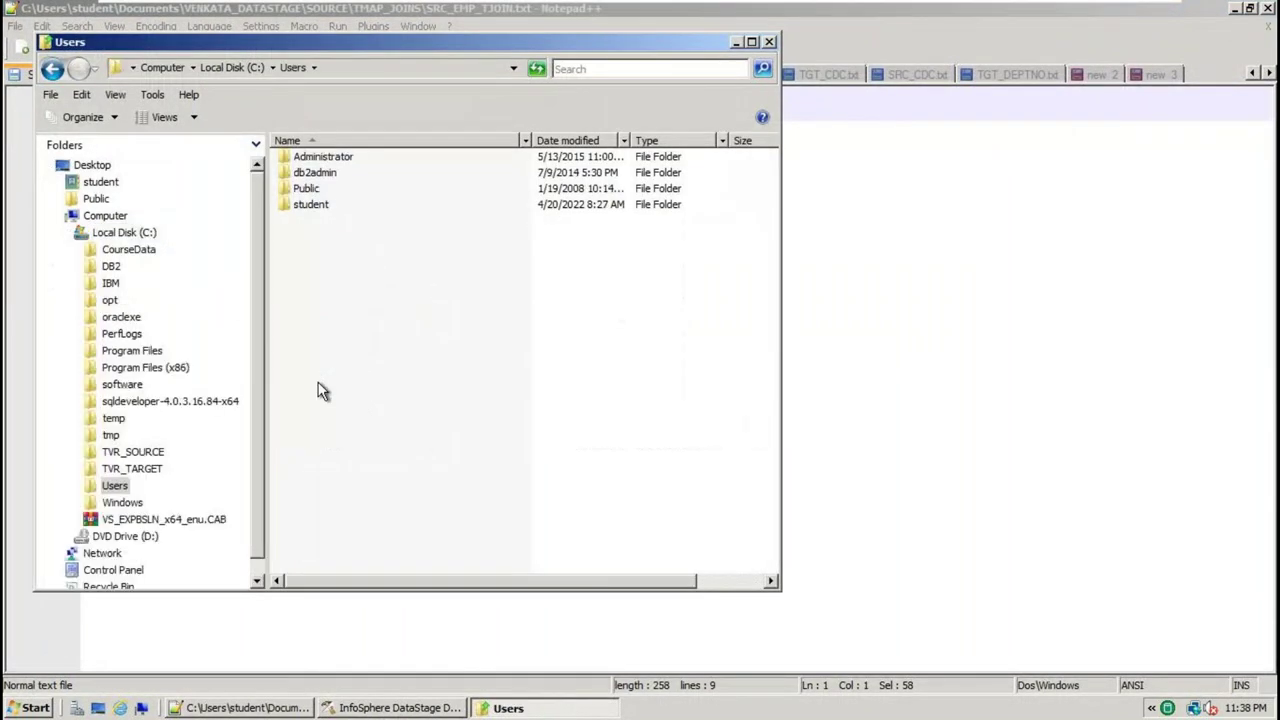
pyautogui.doubleClick(318, 205)
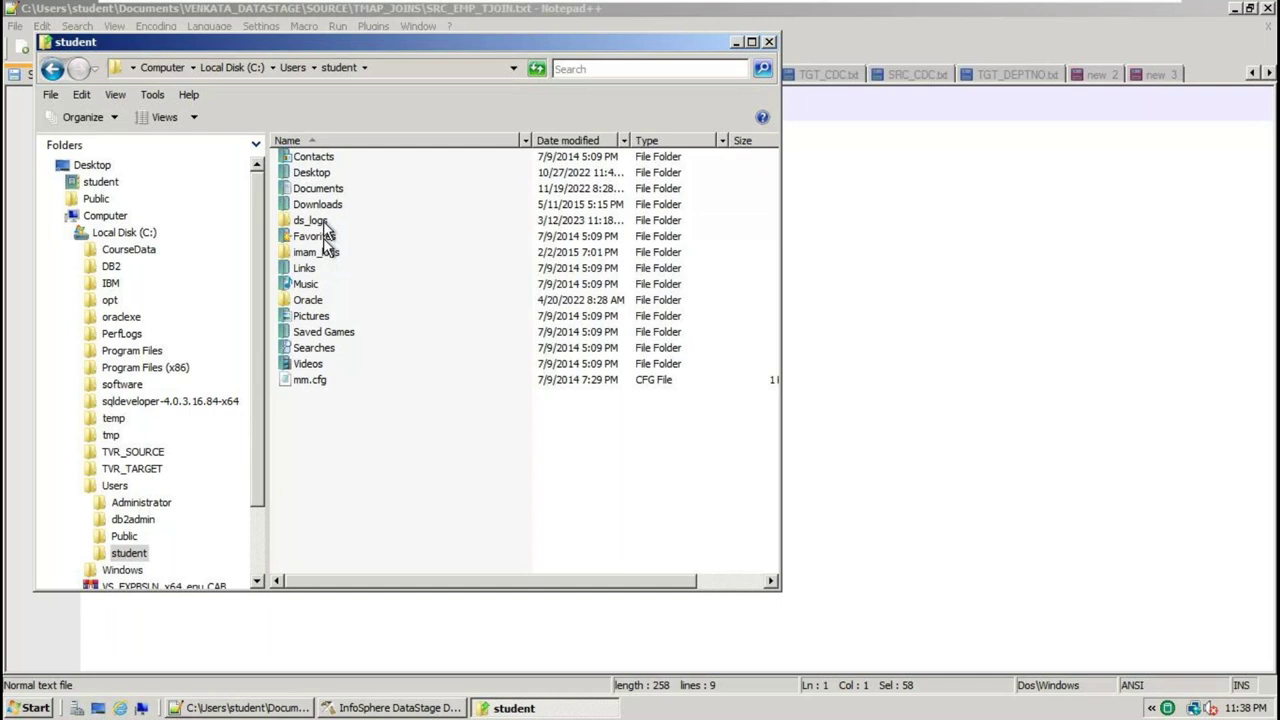
pyautogui.click(328, 206)
pyautogui.doubleClick(330, 189)
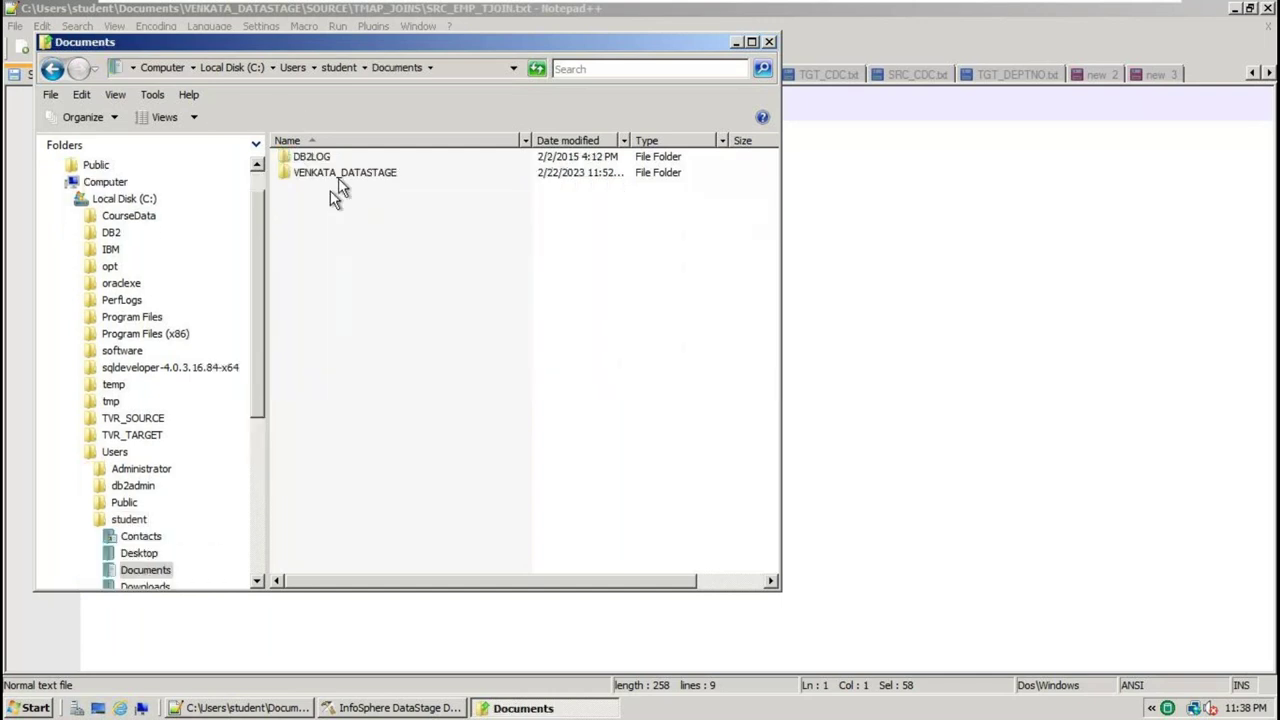
pyautogui.doubleClick(339, 176)
pyautogui.doubleClick(335, 176)
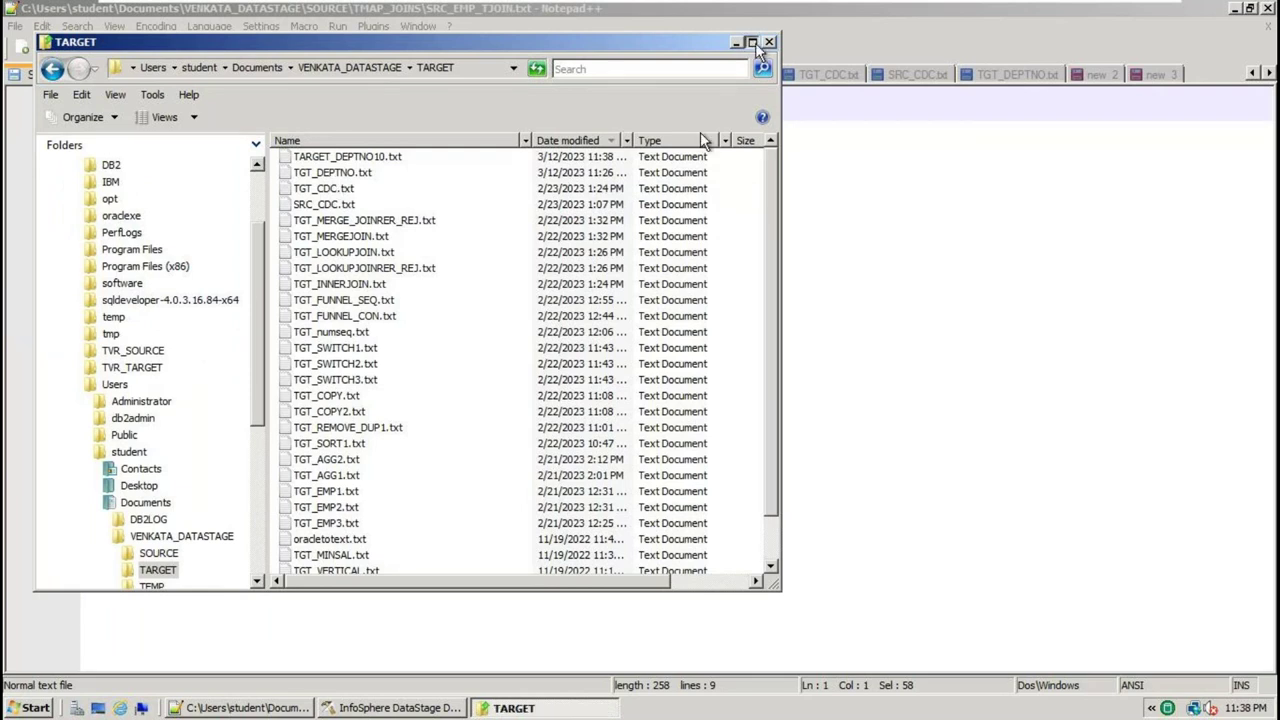
# Maximize the Explorer window and open TARGET_DEPTNO10.txt with Notepad++
pyautogui.click(752, 42)
pyautogui.rightClick(345, 124)
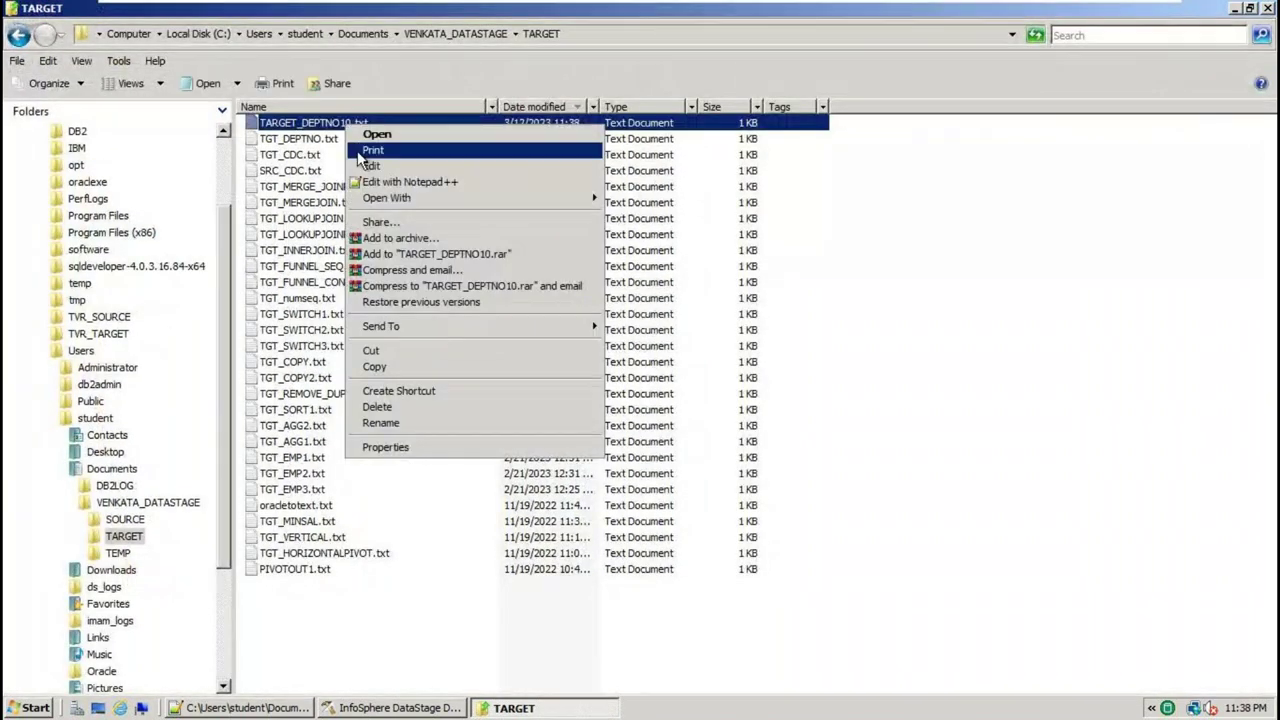
pyautogui.click(405, 181)
# Inspect TARGET_DEPTNO10.txt's header and three dept-10 rows (VENKAT, VENKI, RATHNAM), then return to DataStage
pyautogui.click(563, 256)
pyautogui.hotkey('ctrl', 'a')
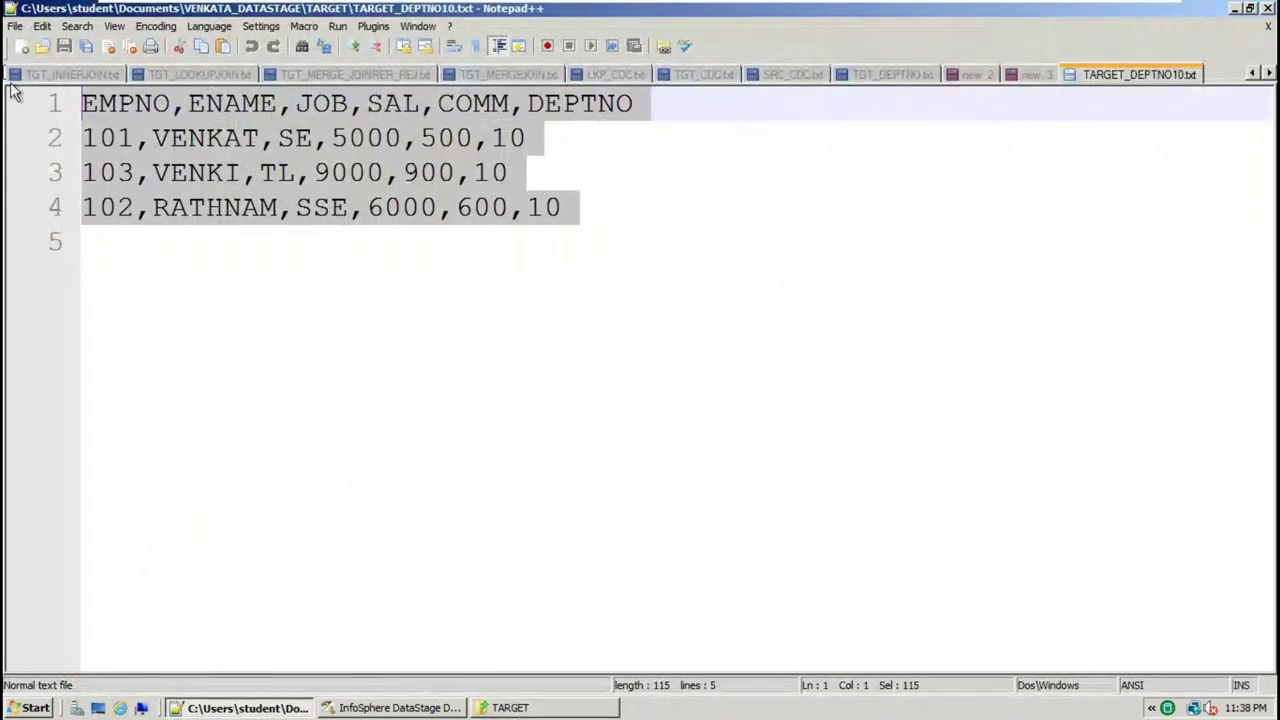
pyautogui.keyDown('ctrl'); pyautogui.scroll(3, 535, 432); pyautogui.keyUp('ctrl')
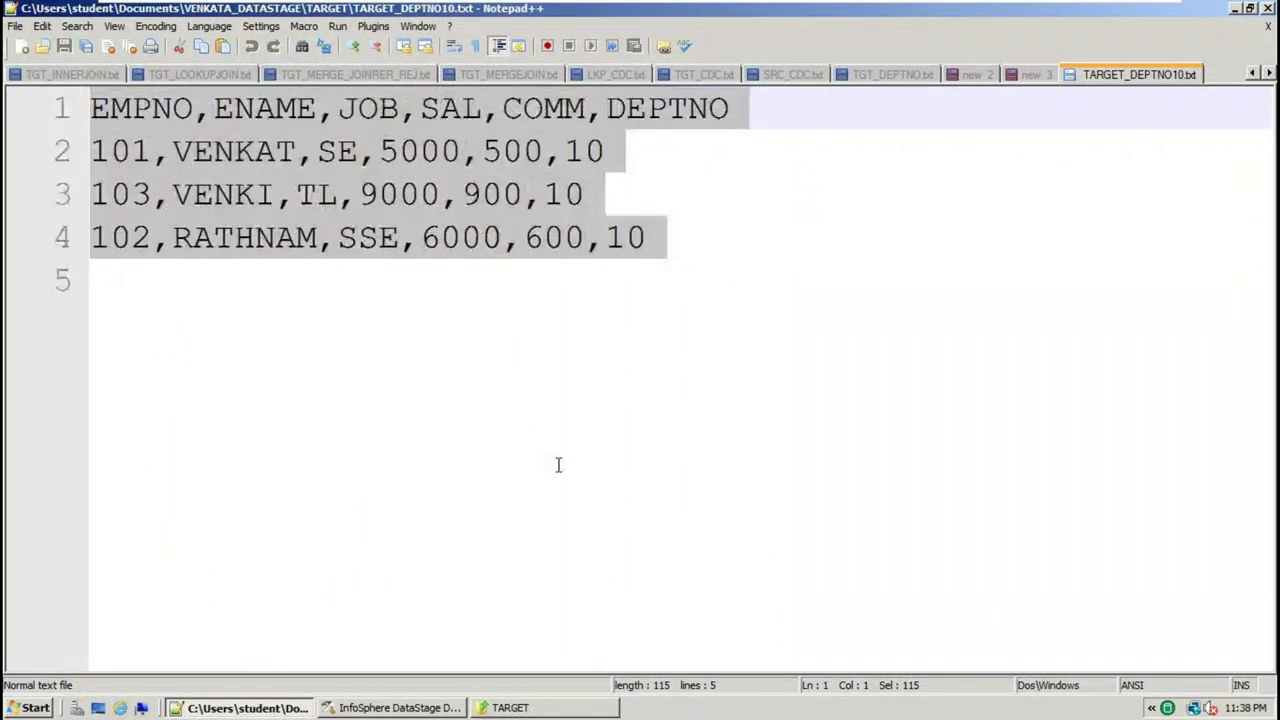
pyautogui.click(718, 285)
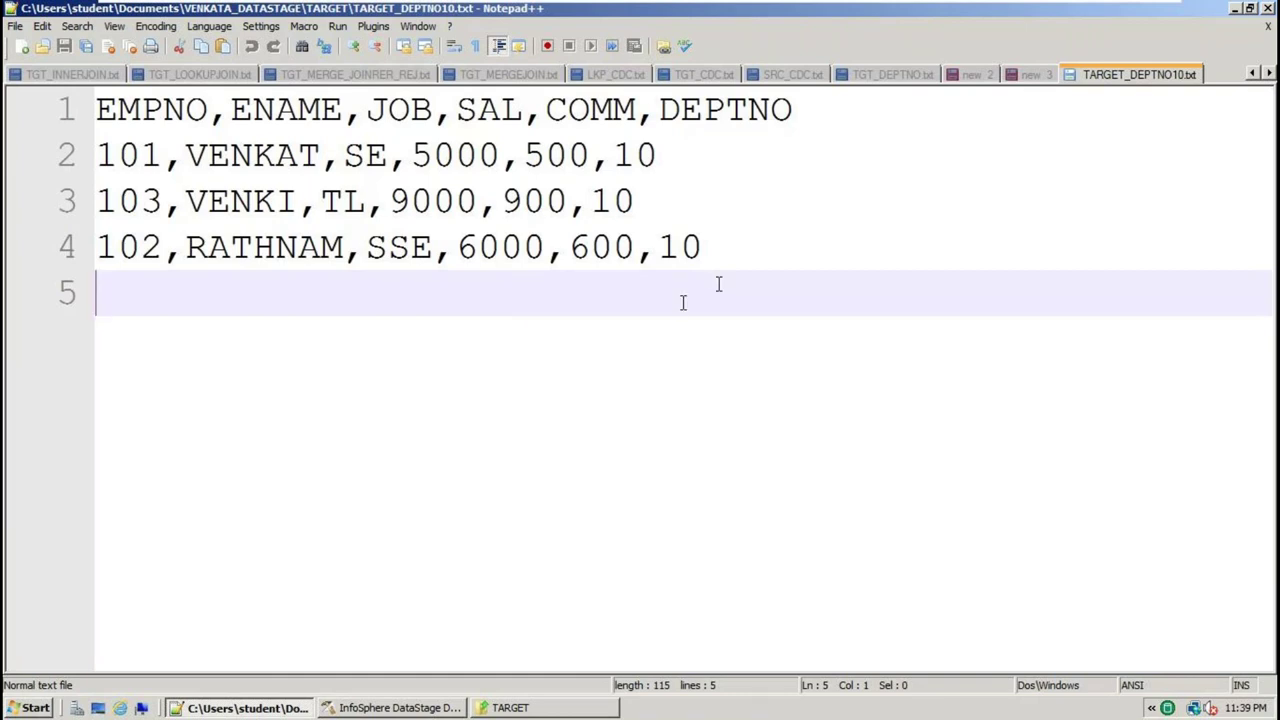
pyautogui.moveTo(730, 287); pyautogui.dragTo(298, 155)
pyautogui.moveTo(100, 117); pyautogui.dragTo(24, 114)
pyautogui.click(672, 248)
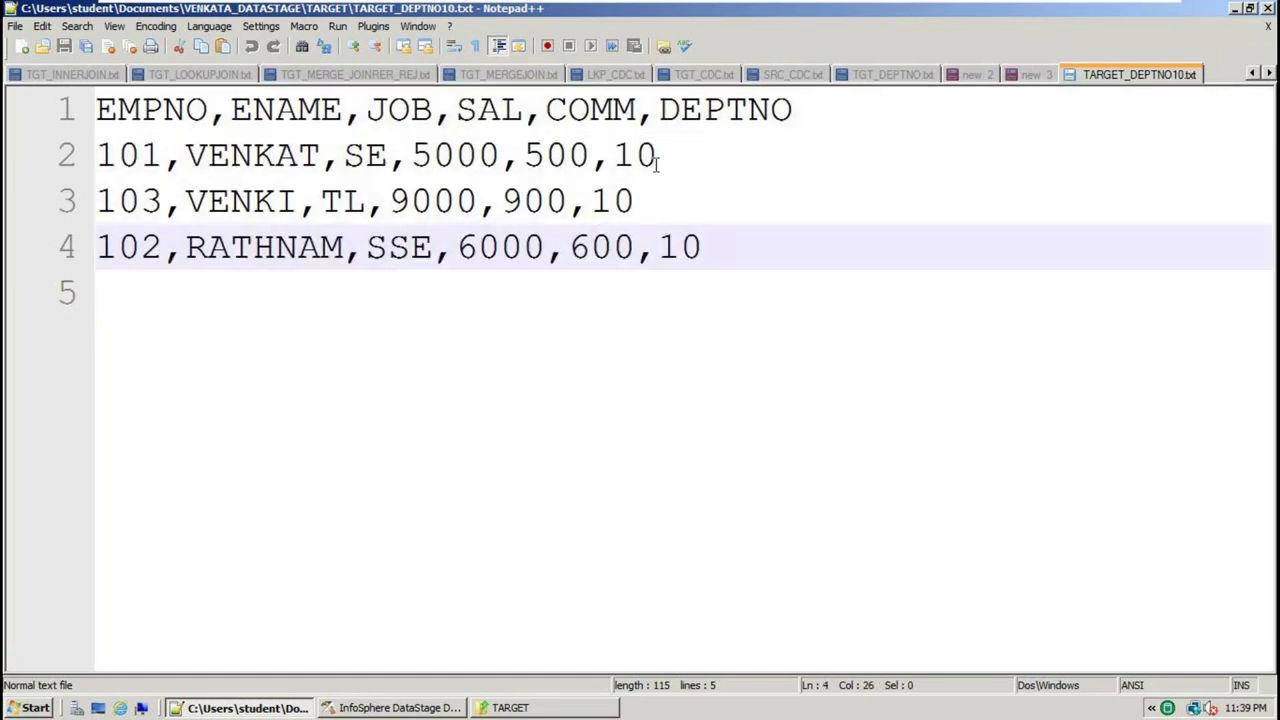
pyautogui.click(656, 160)
pyautogui.click(692, 246)
pyautogui.moveTo(737, 262); pyautogui.dragTo(28, 112)
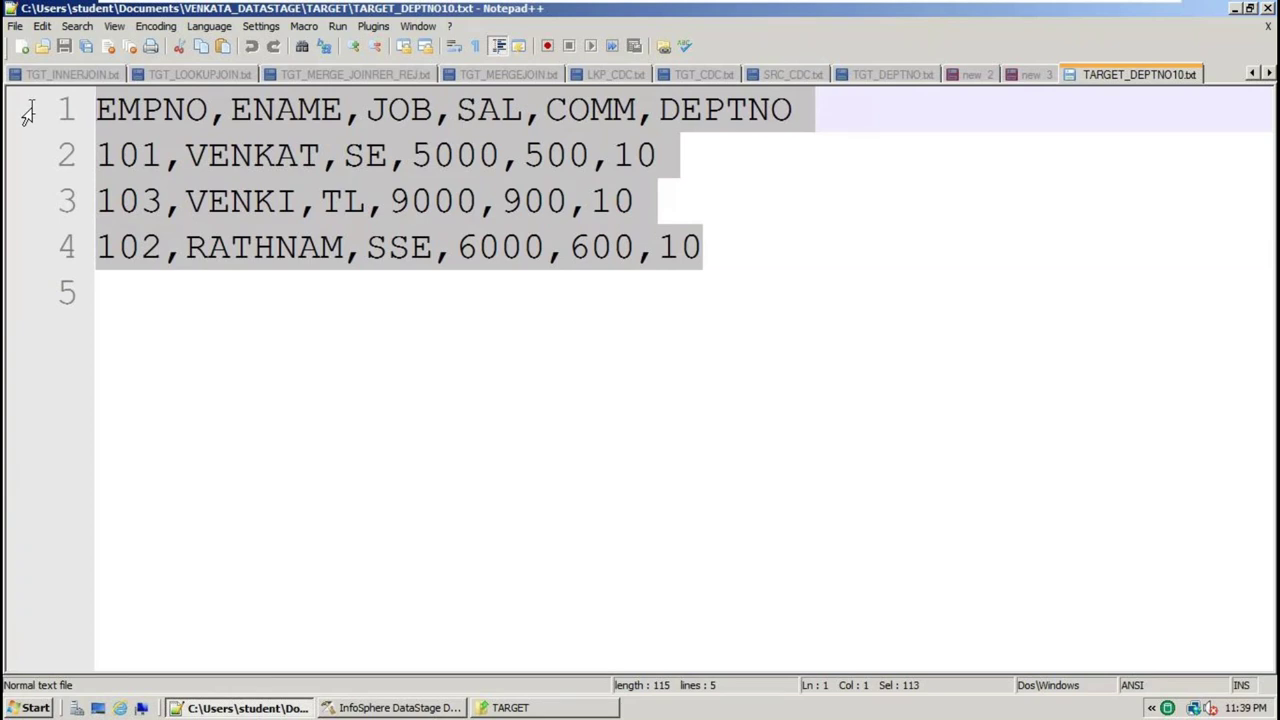
pyautogui.click(385, 710)
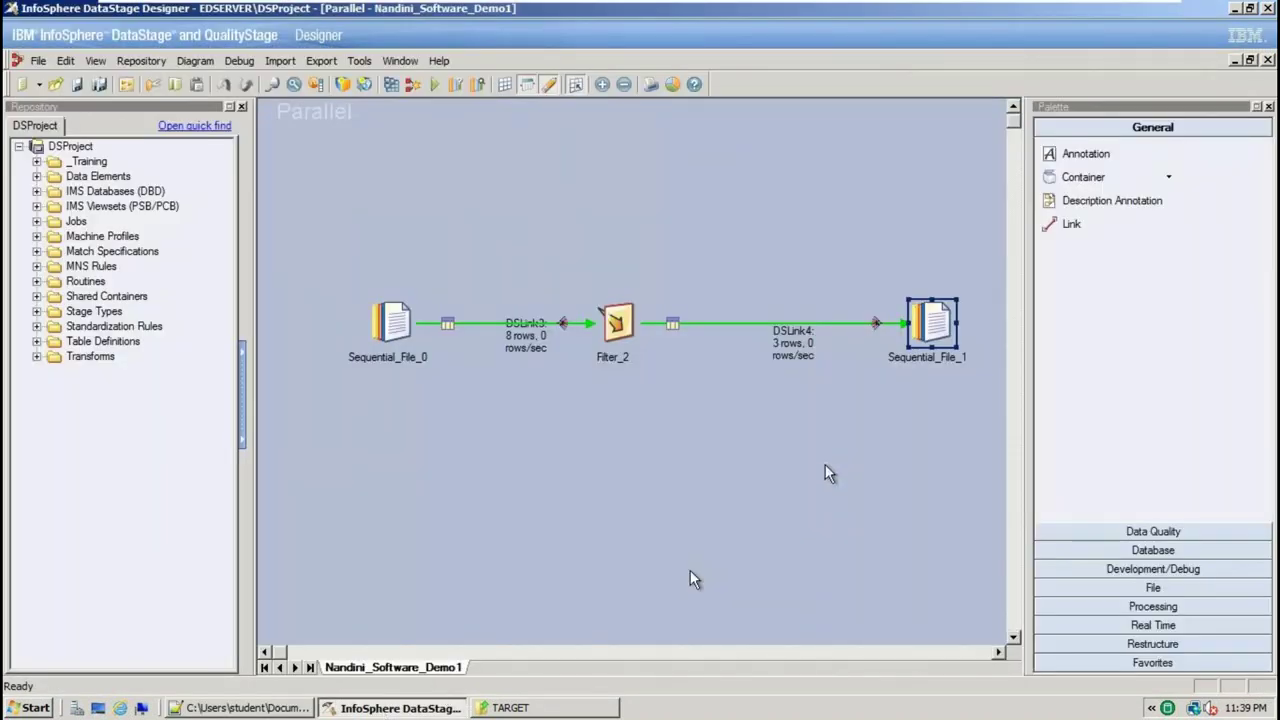
# Move Sequential_File_1 higher and add a new Sequential File stage, Sequential_File_5, below the diagram
pyautogui.moveTo(932, 322); pyautogui.dragTo(908, 165)
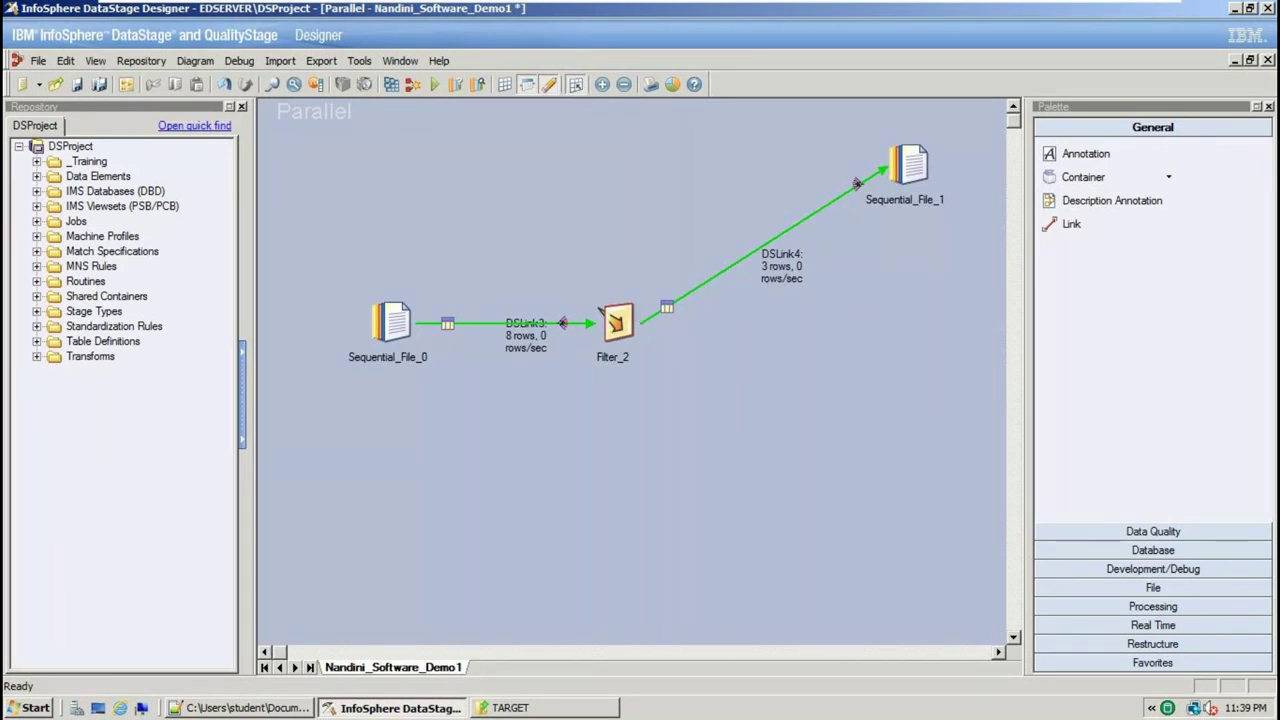
pyautogui.click(615, 325)
pyautogui.click(892, 491)
pyautogui.moveTo(792, 440); pyautogui.dragTo(903, 537)
pyautogui.click(1155, 589)
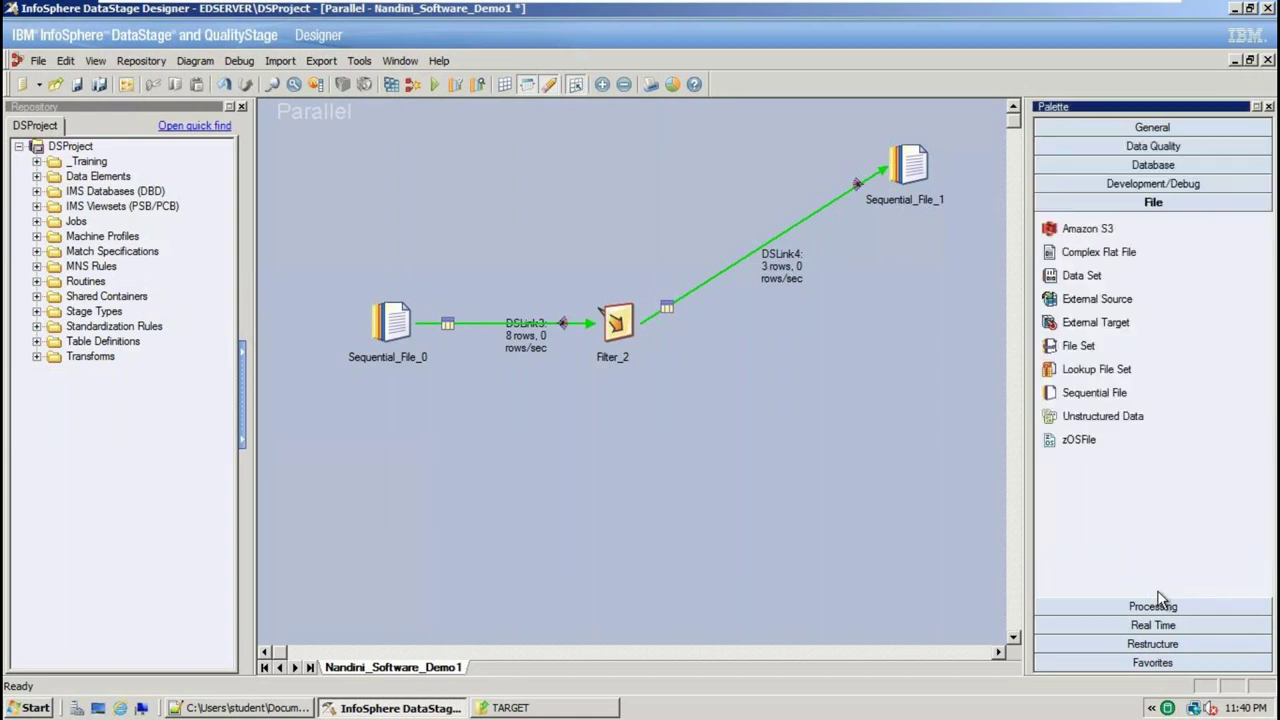
pyautogui.moveTo(1097, 397); pyautogui.dragTo(846, 488)
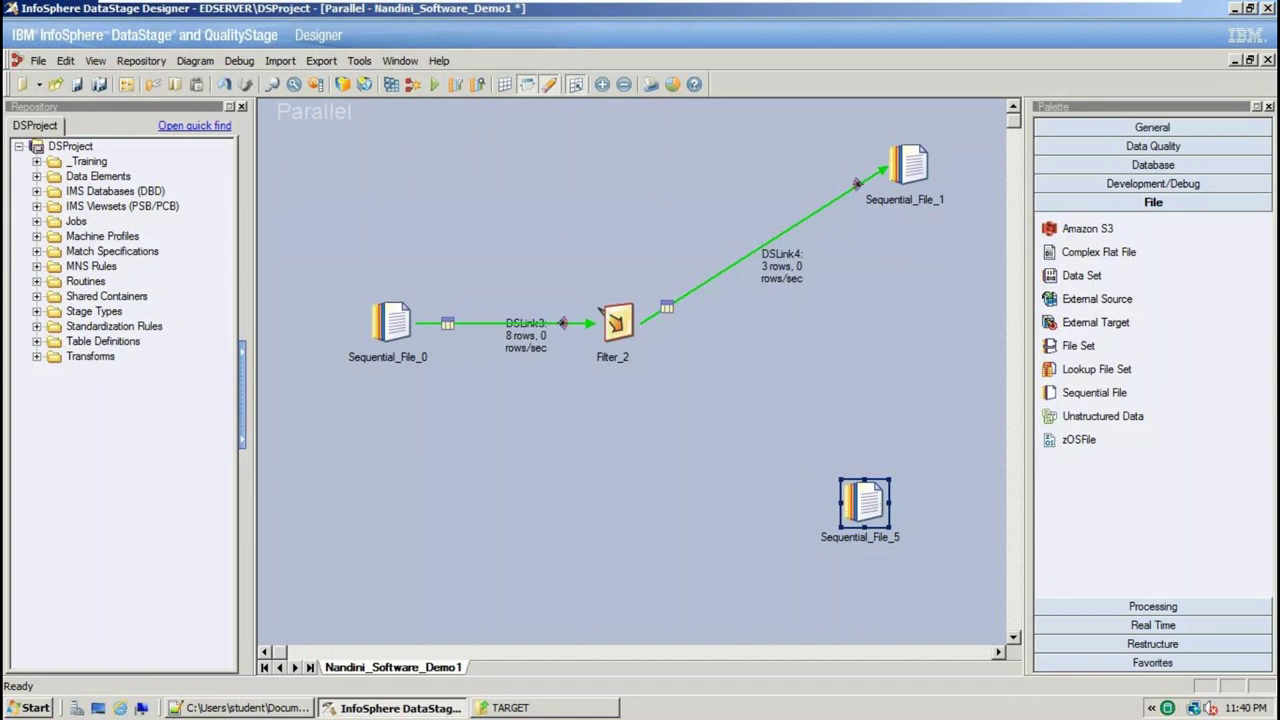
# Draw a link out of Filter_2, then delete the stray DSLink7 link and confirm
pyautogui.rightClick(619, 321)
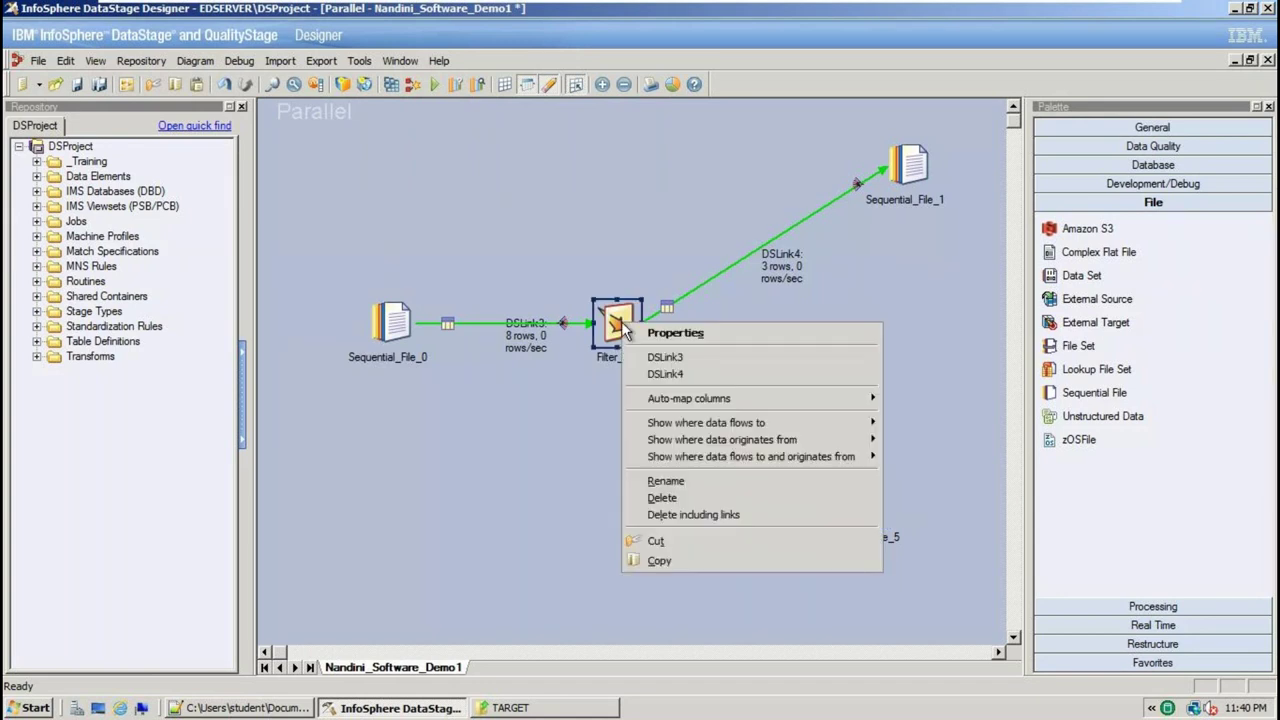
pyautogui.click(620, 418)
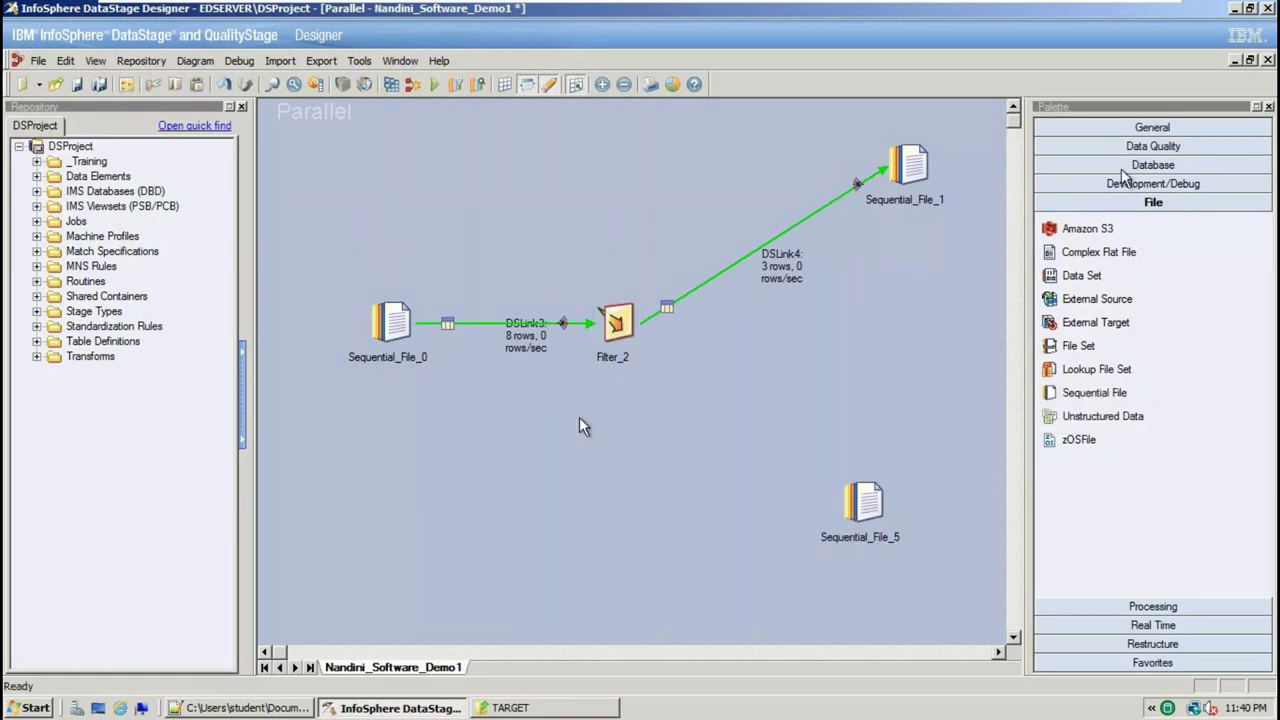
pyautogui.click(644, 322)
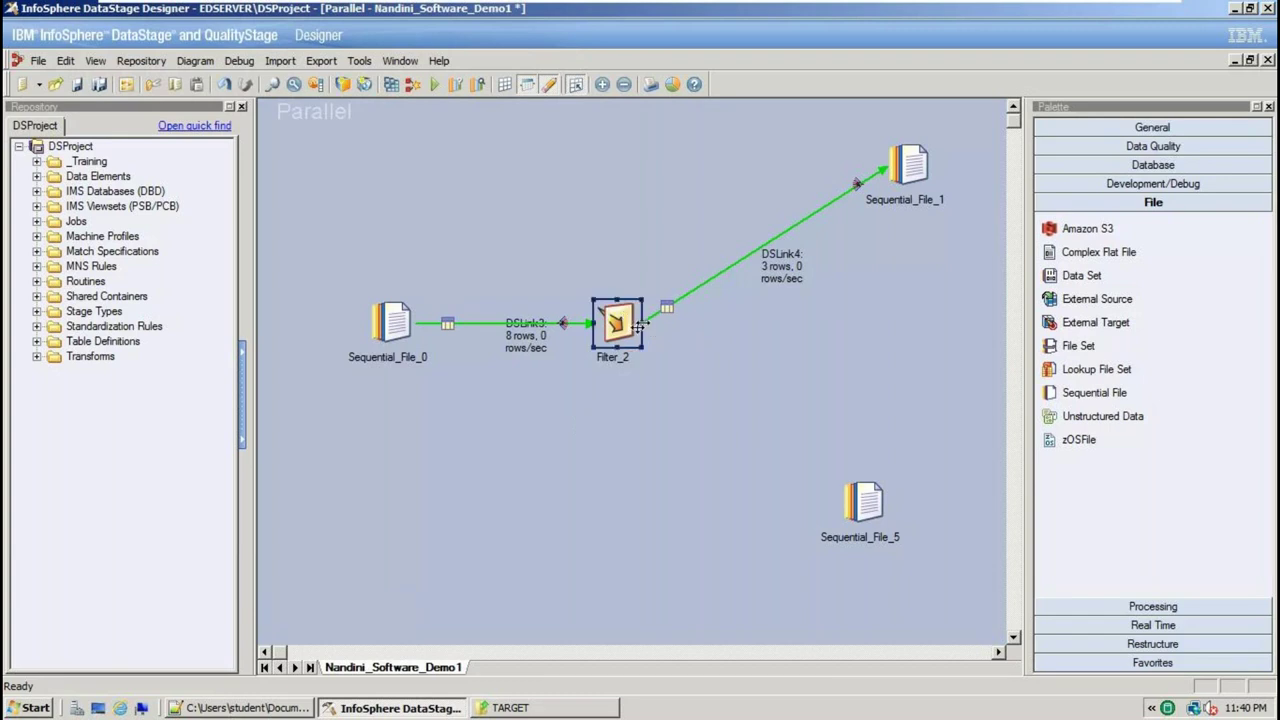
pyautogui.moveTo(643, 330); pyautogui.dragTo(746, 420)
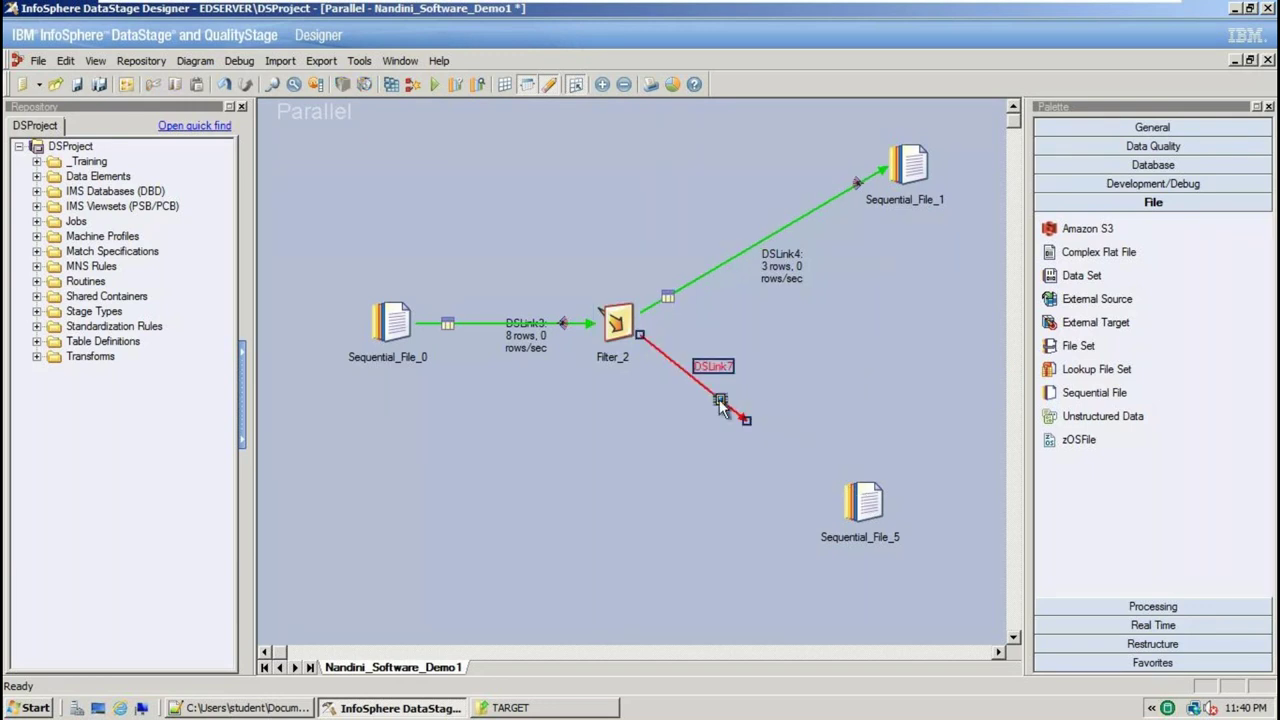
pyautogui.press('Delete')
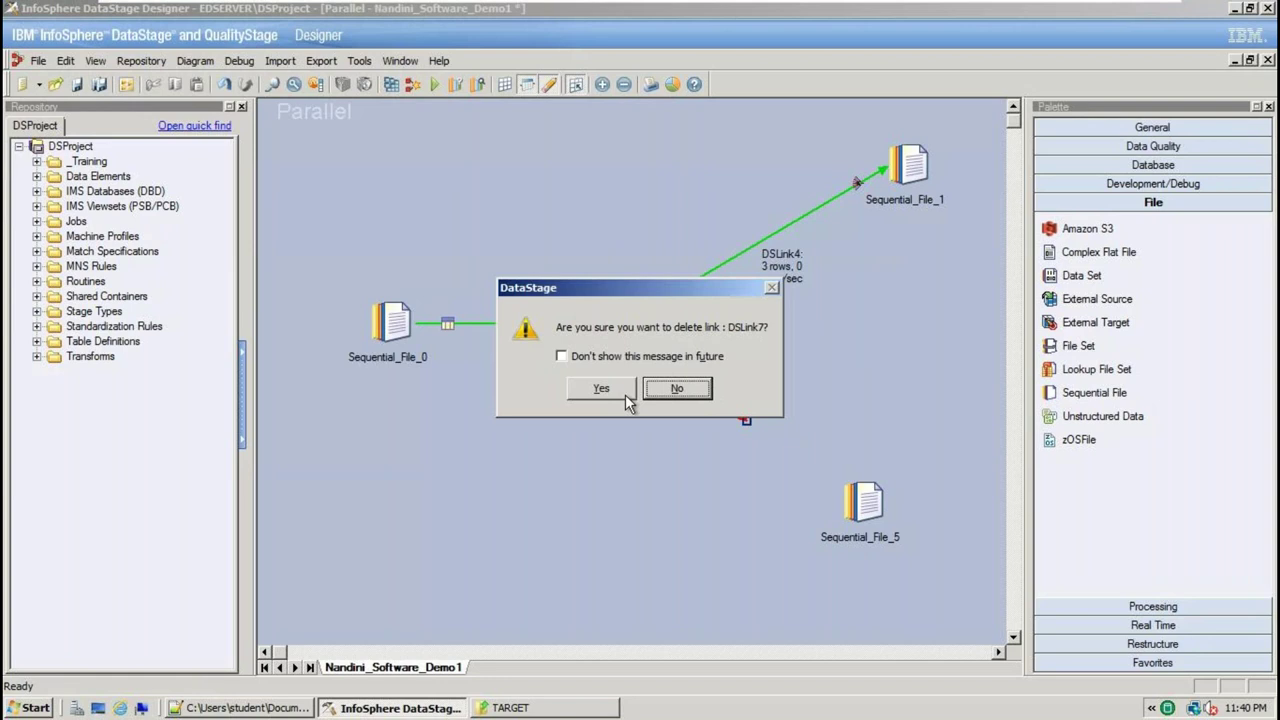
pyautogui.click(622, 393)
# Link Filter_2 to Sequential_File_5 as DSLink8 and convert DSLink8 into a reject link
pyautogui.click(1155, 129)
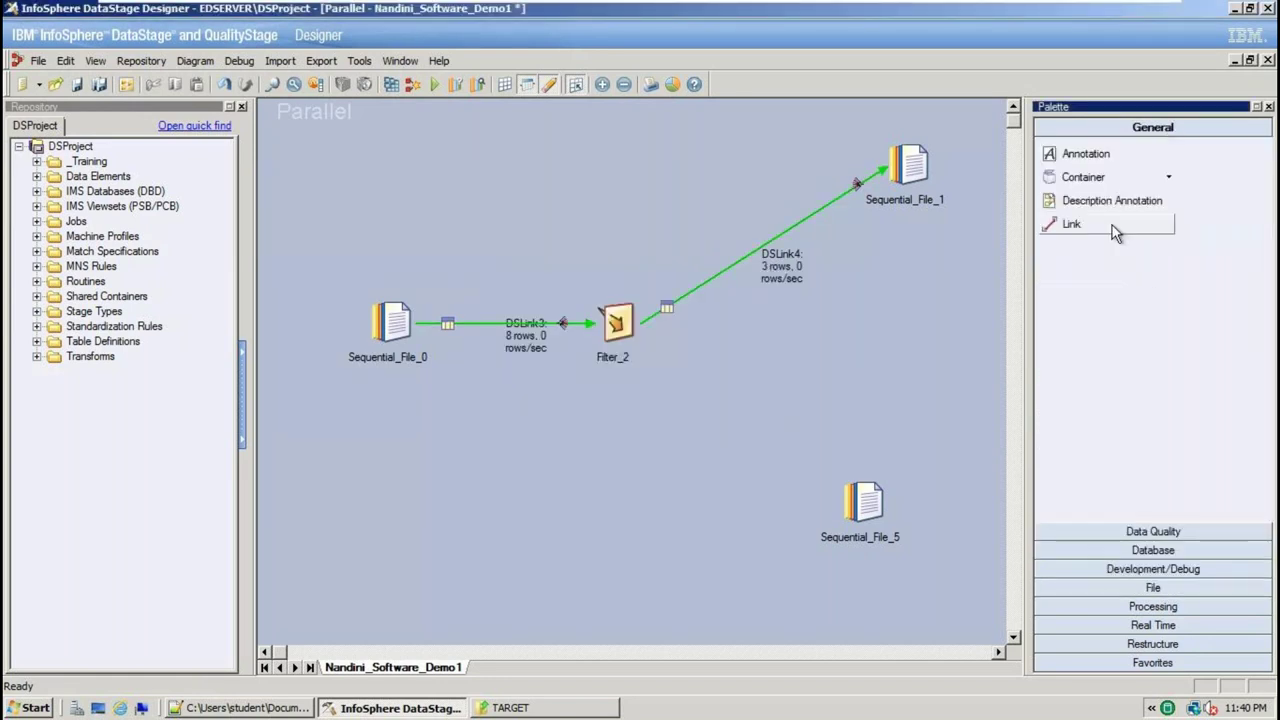
pyautogui.click(1108, 230)
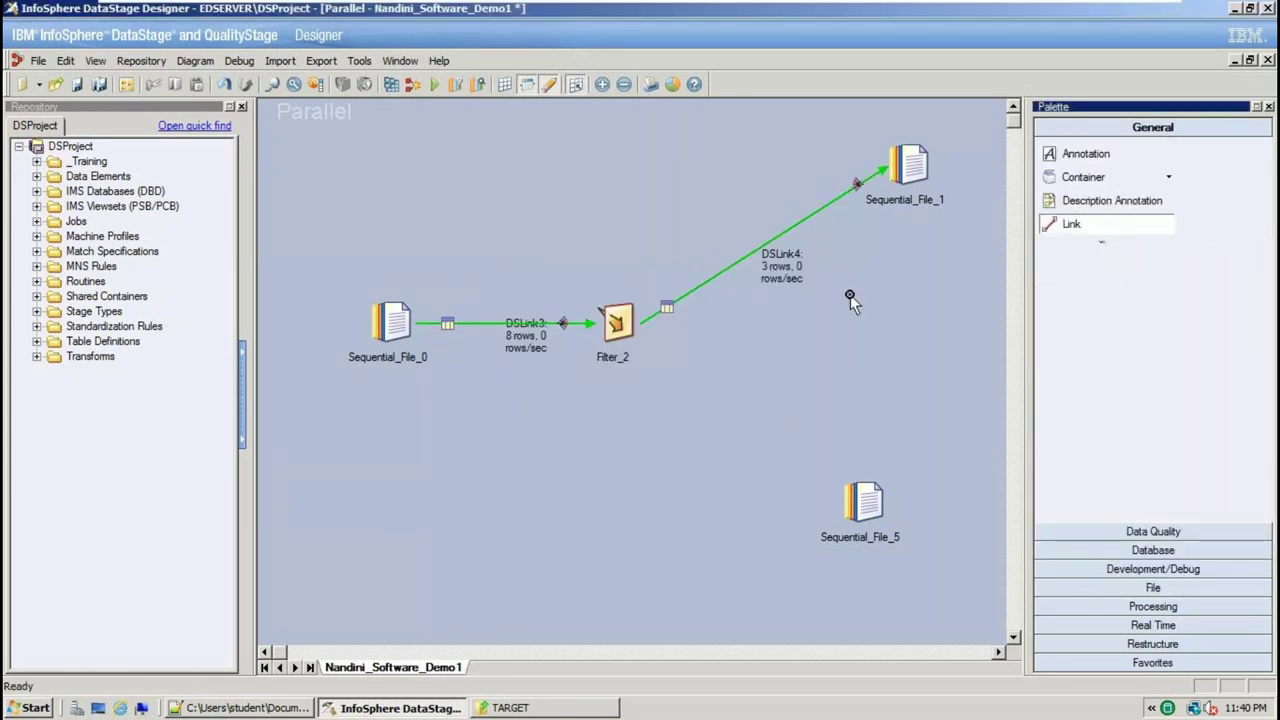
pyautogui.moveTo(625, 330); pyautogui.dragTo(868, 515)
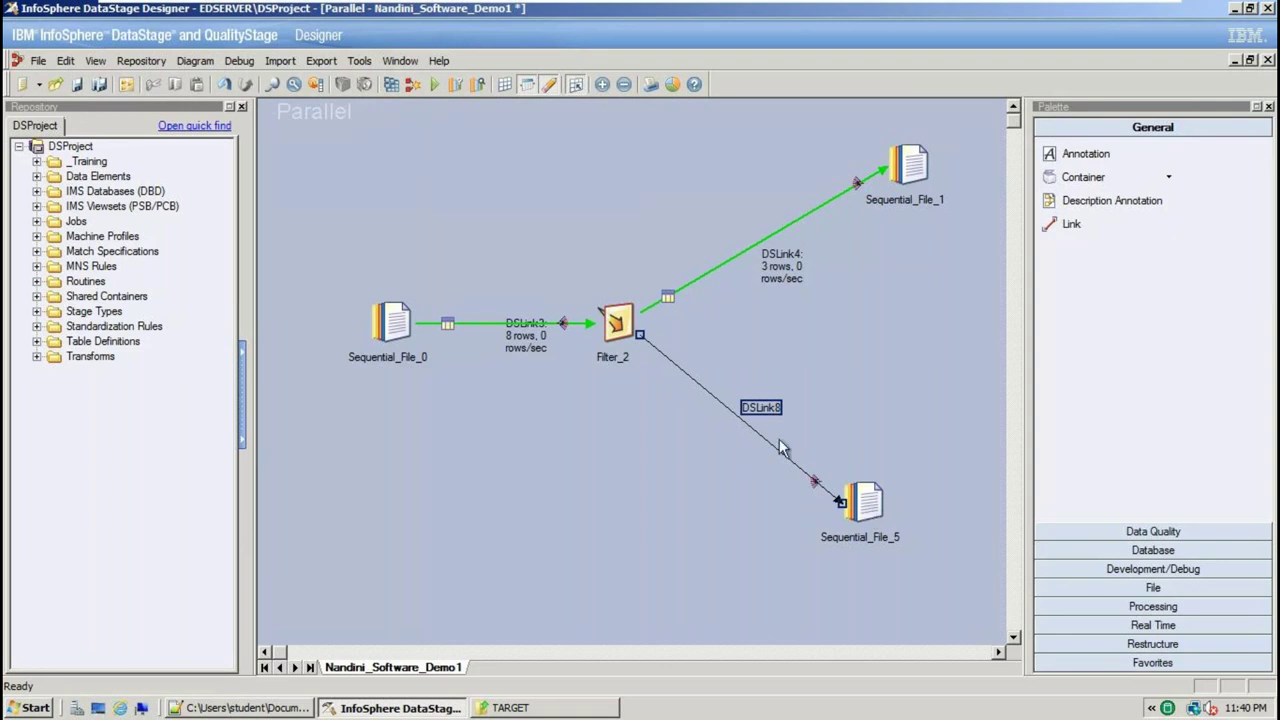
pyautogui.click(846, 603)
pyautogui.rightClick(814, 482)
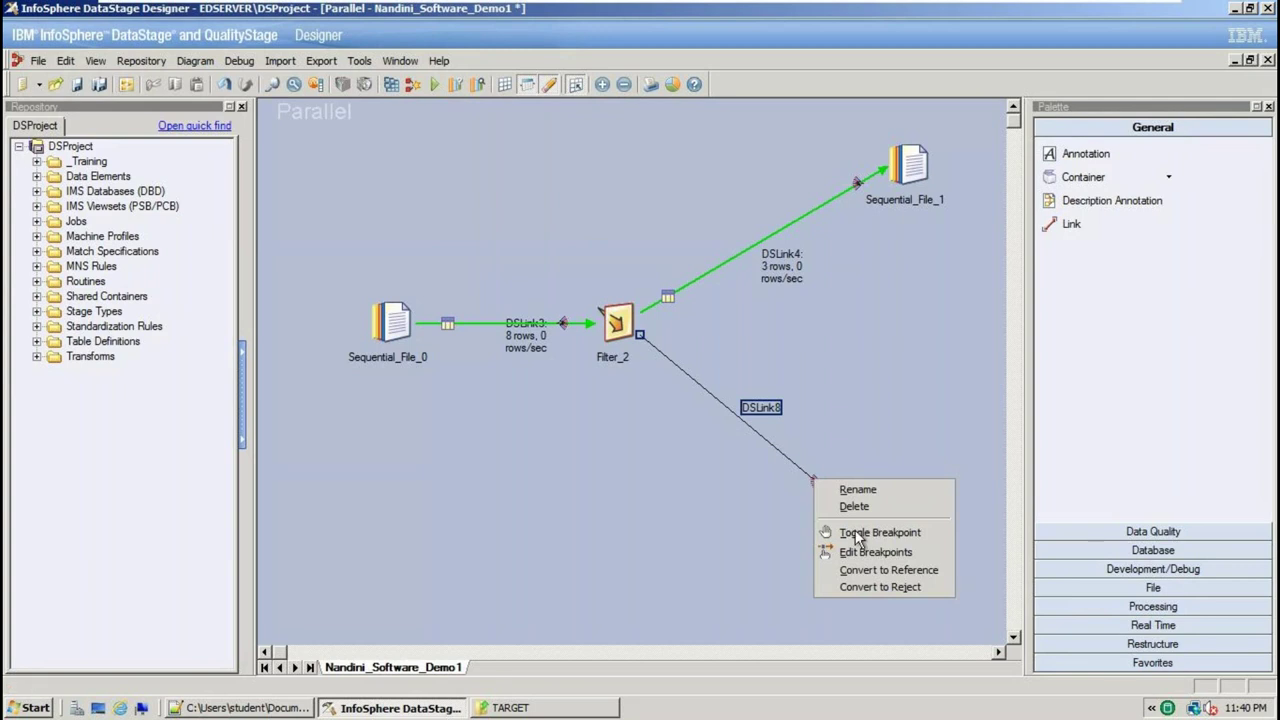
pyautogui.click(874, 588)
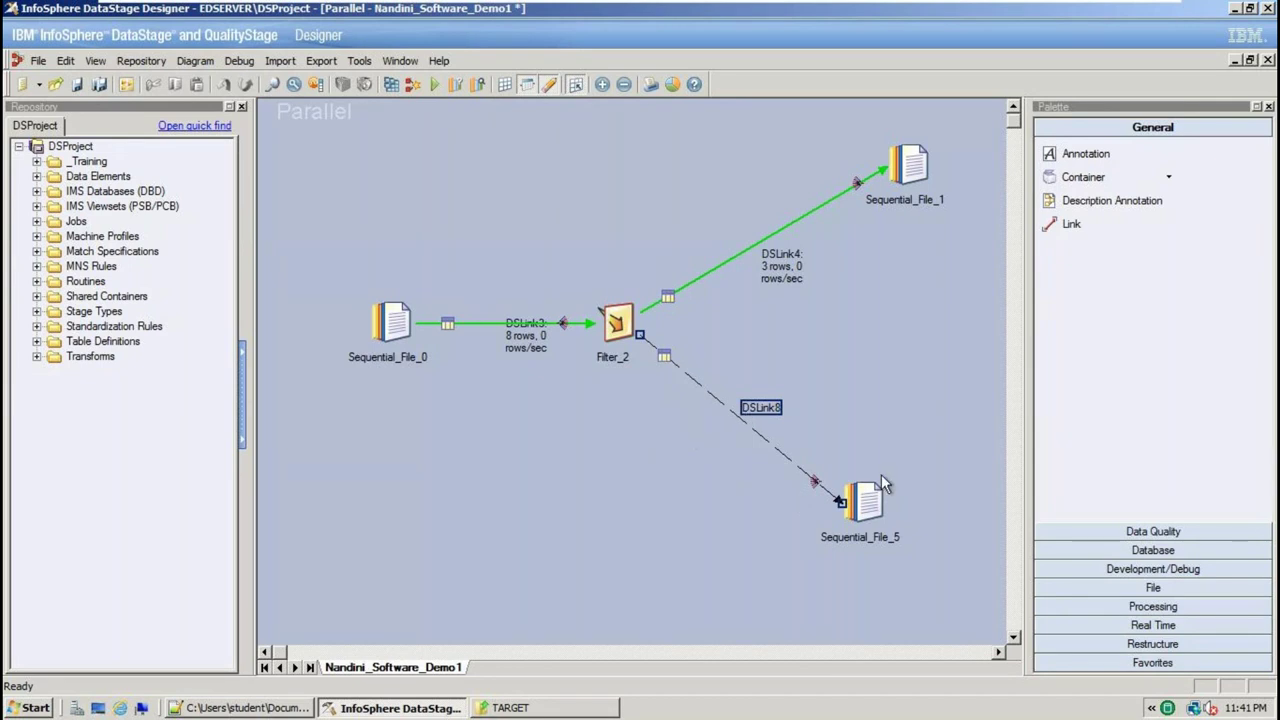
pyautogui.doubleClick(617, 322)
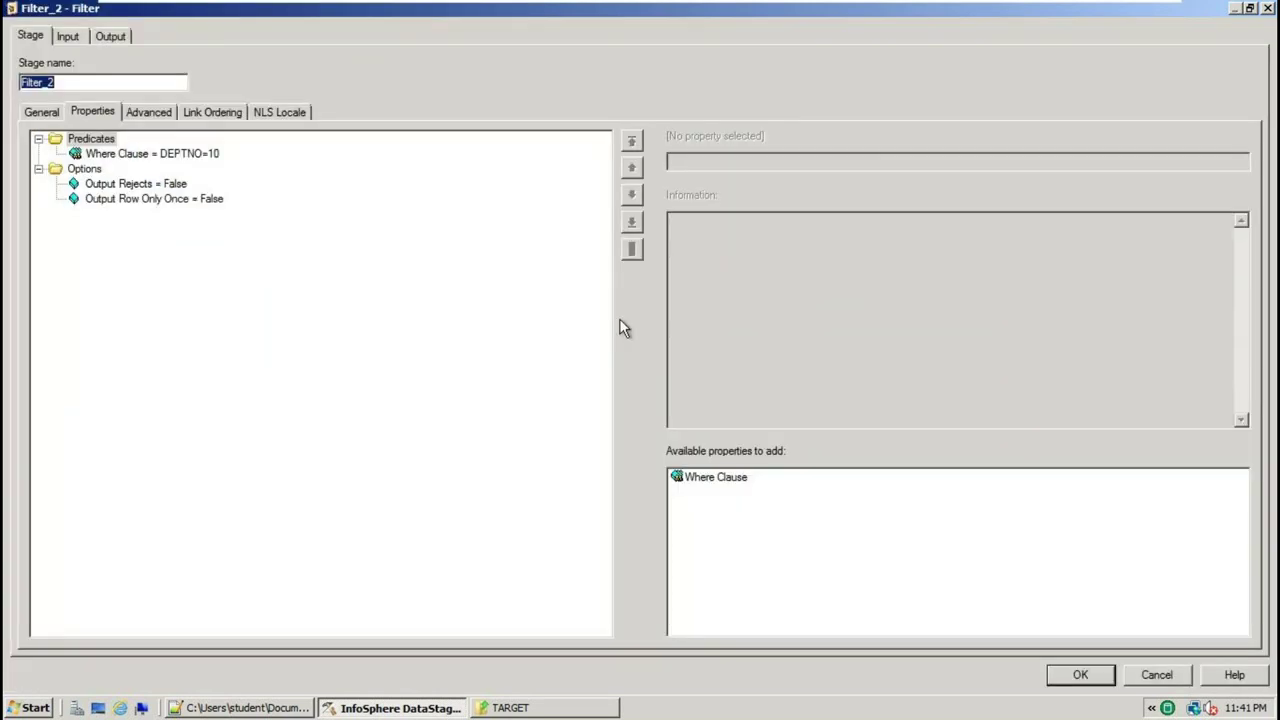
# Set Filter_2's Output Rejects property to True and apply the change
pyautogui.click(1156, 674)
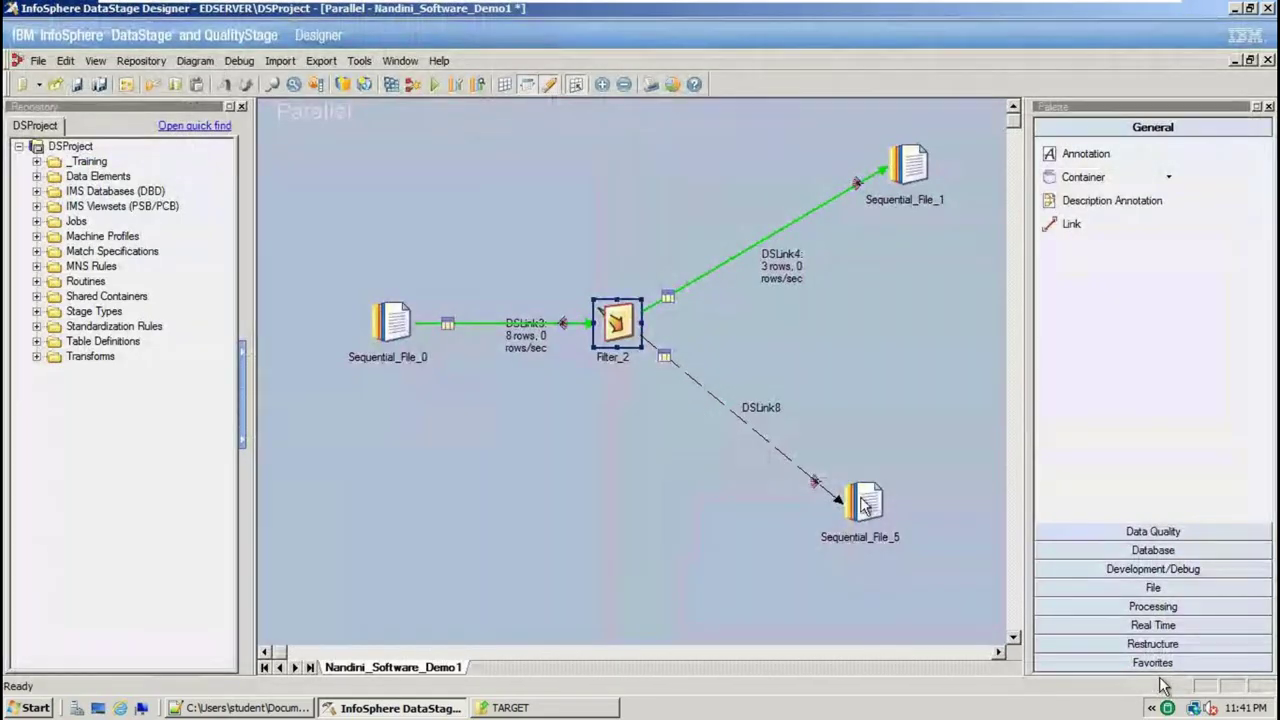
pyautogui.doubleClick(617, 325)
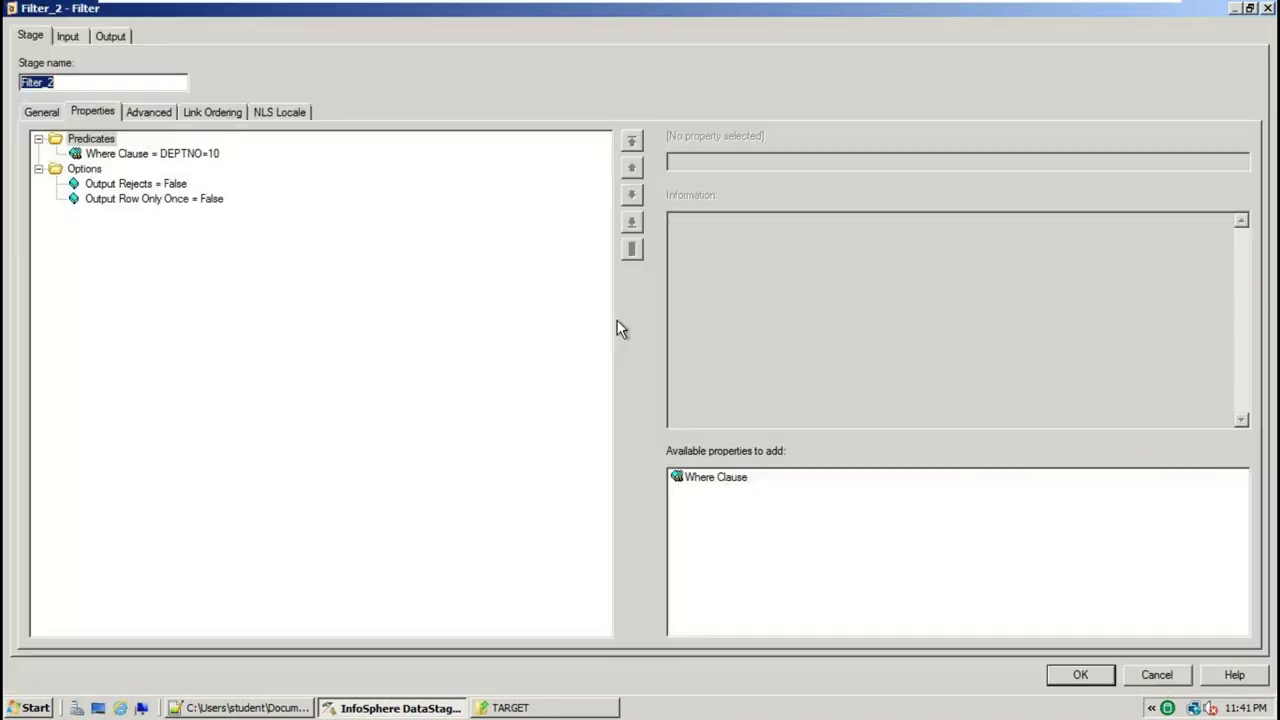
pyautogui.click(148, 188)
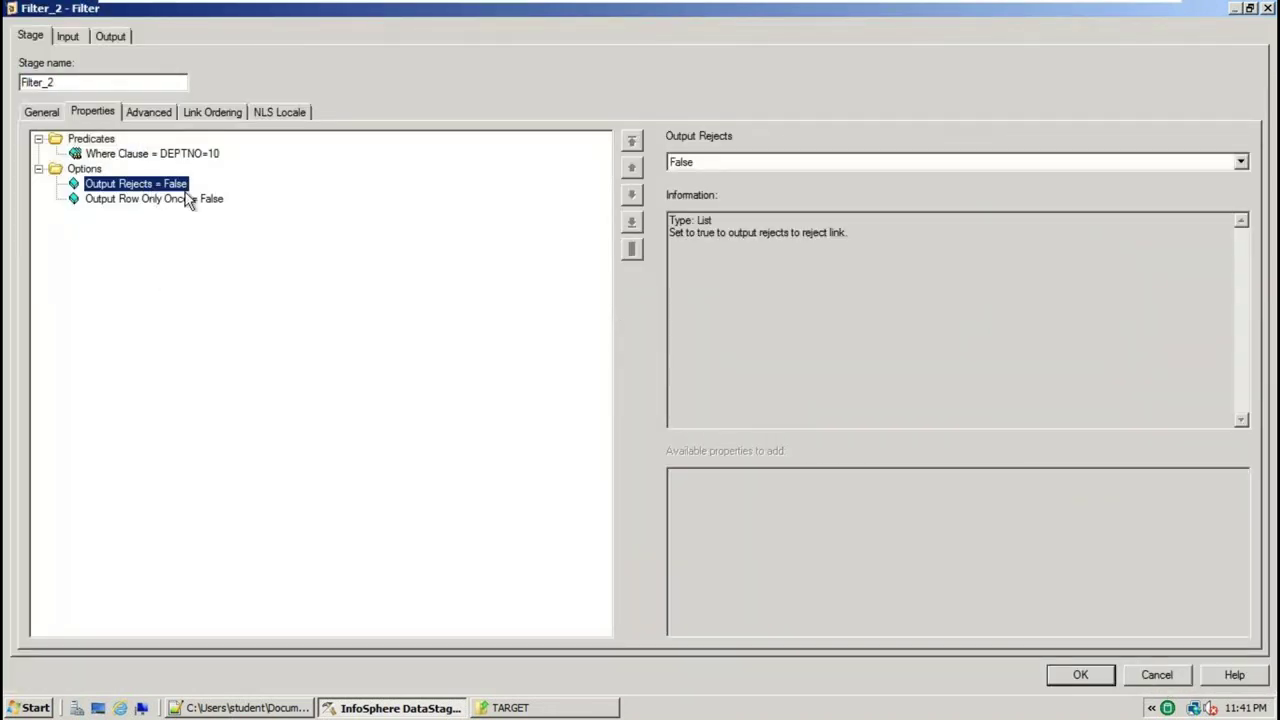
pyautogui.click(1240, 161)
pyautogui.click(713, 192)
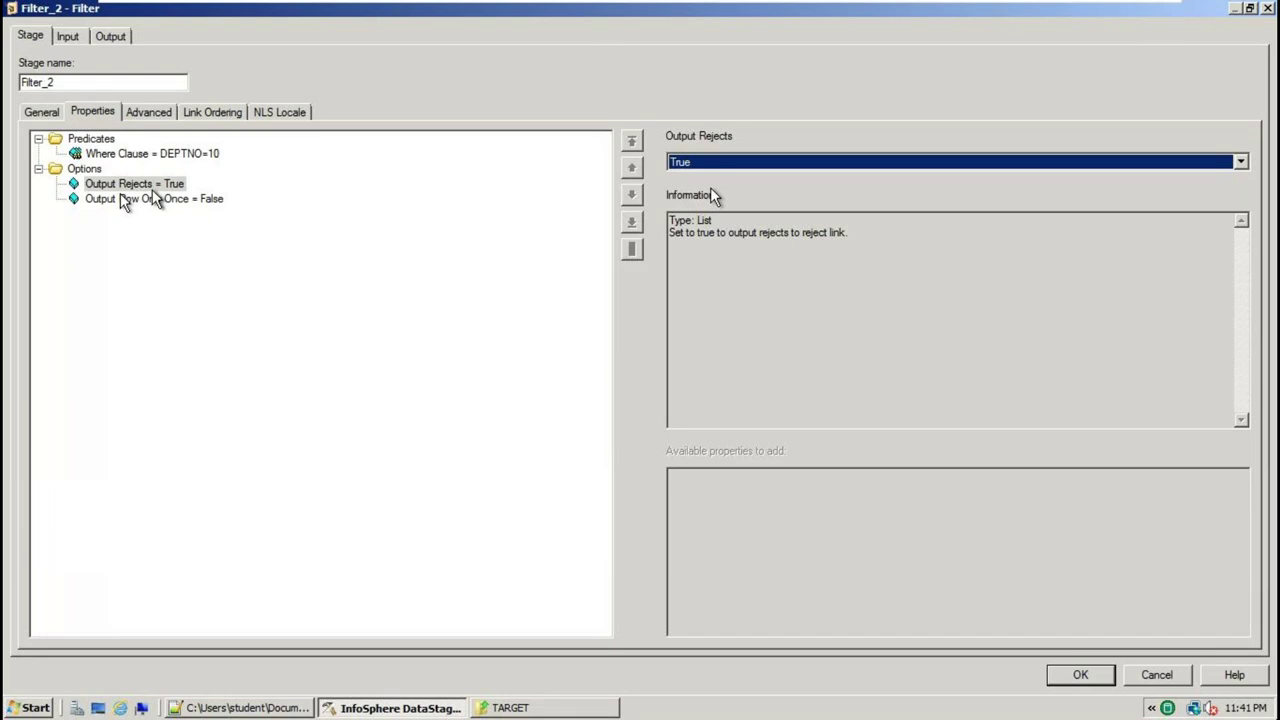
pyautogui.click(1064, 677)
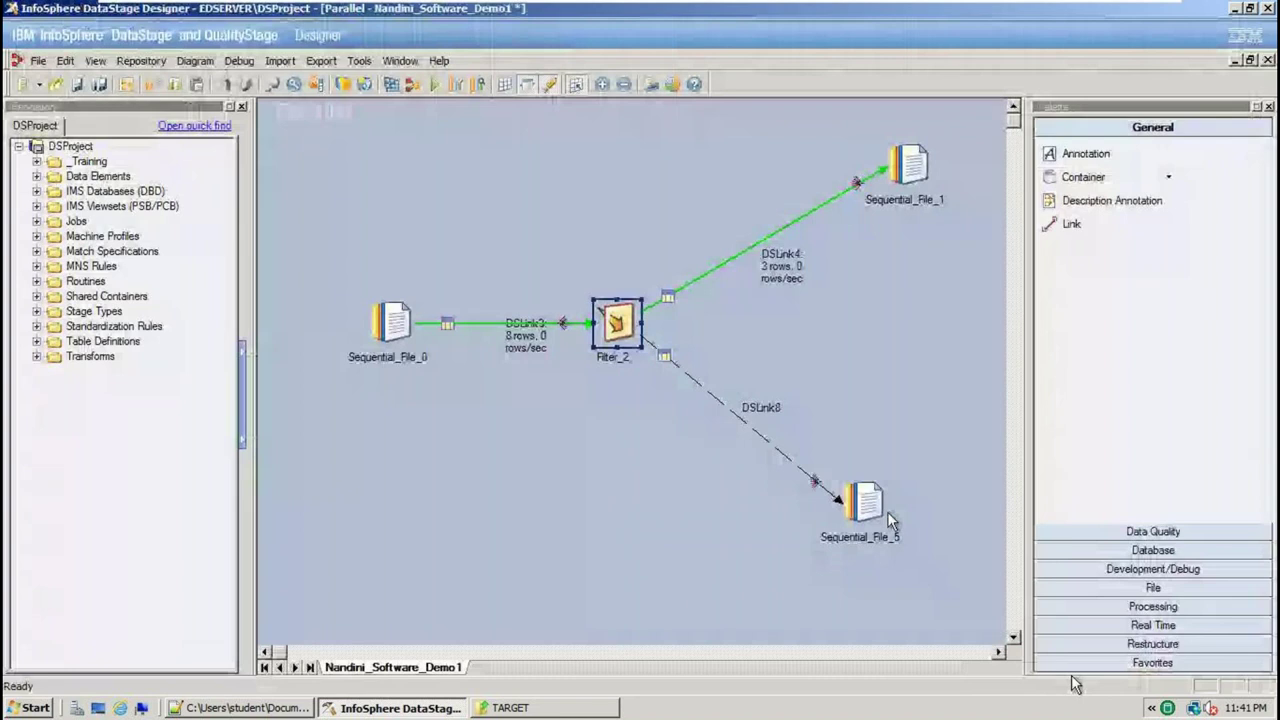
pyautogui.doubleClick(887, 511)
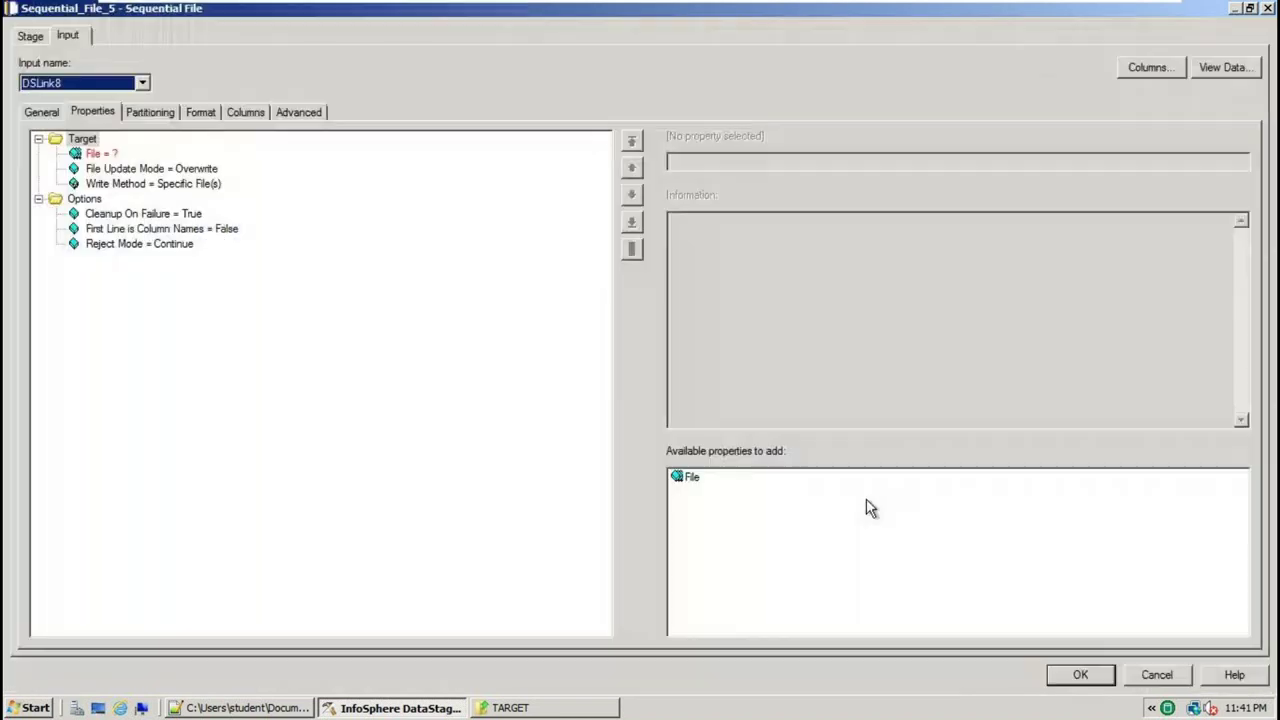
# Point Sequential_File_5 at TARGET\REJECTED_DATA.txt and set First Line is Column Names to True
pyautogui.click(101, 154)
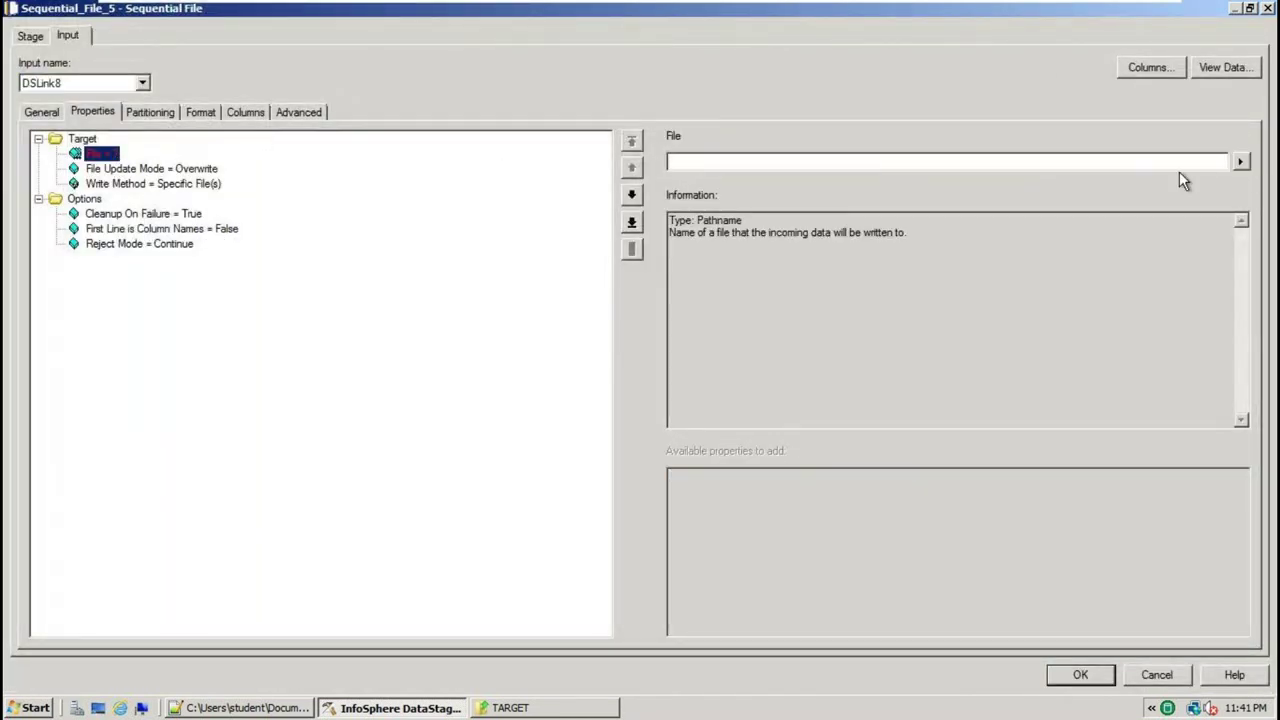
pyautogui.click(1240, 162)
pyautogui.click(1150, 194)
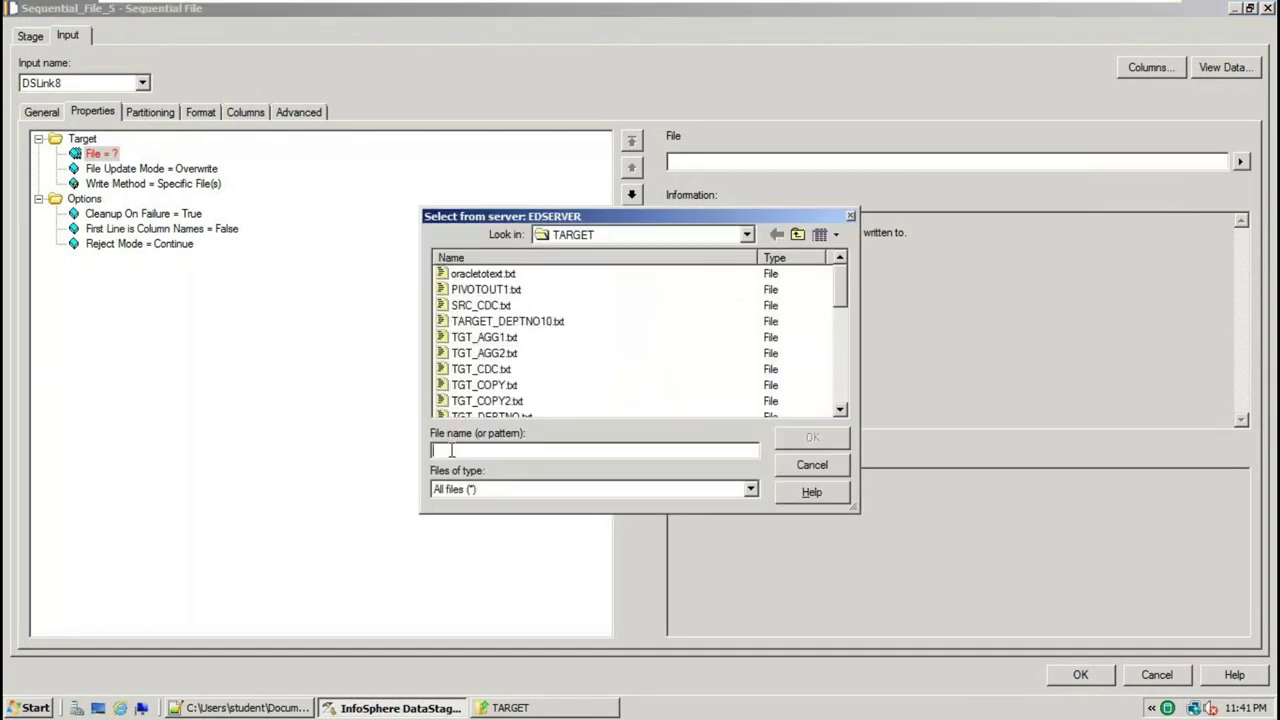
pyautogui.write('REJECTED_DAA.txt')
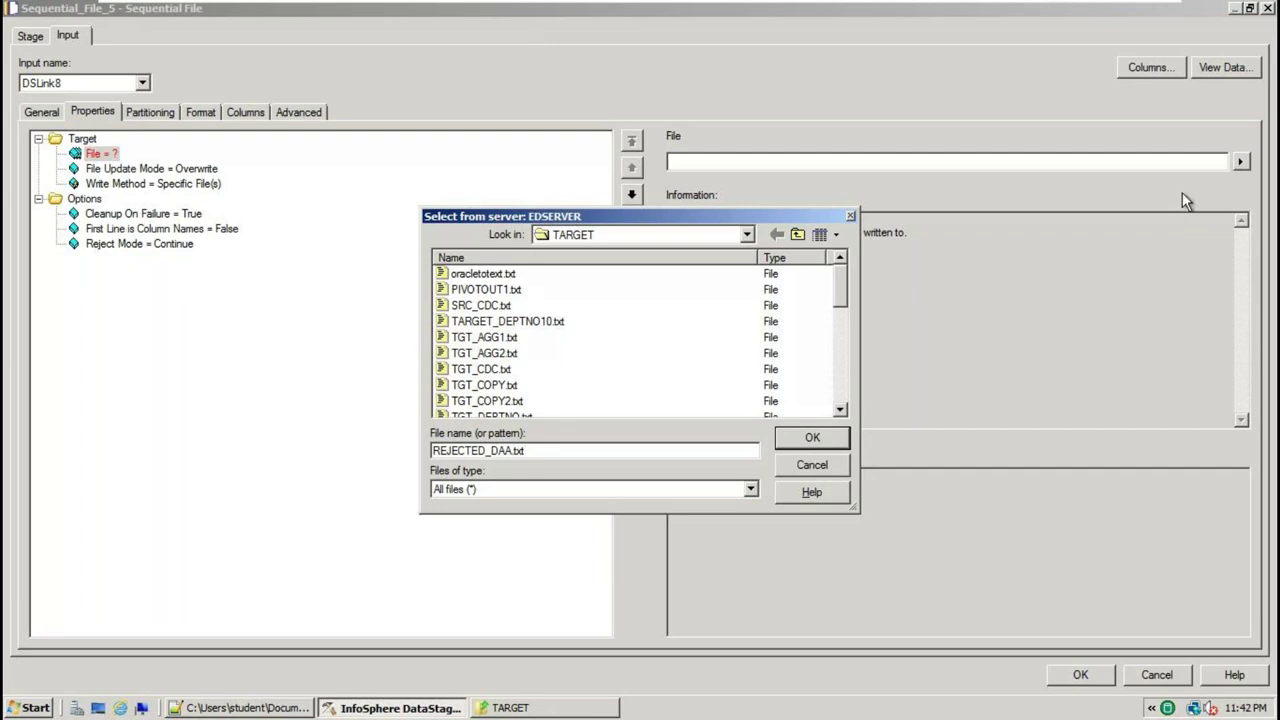
pyautogui.press('BackSpace')
pyautogui.press('BackSpace')
pyautogui.press('BackSpace')
pyautogui.press('BackSpace')
pyautogui.press('BackSpace')
pyautogui.write('TA.txt')
pyautogui.press('Return')
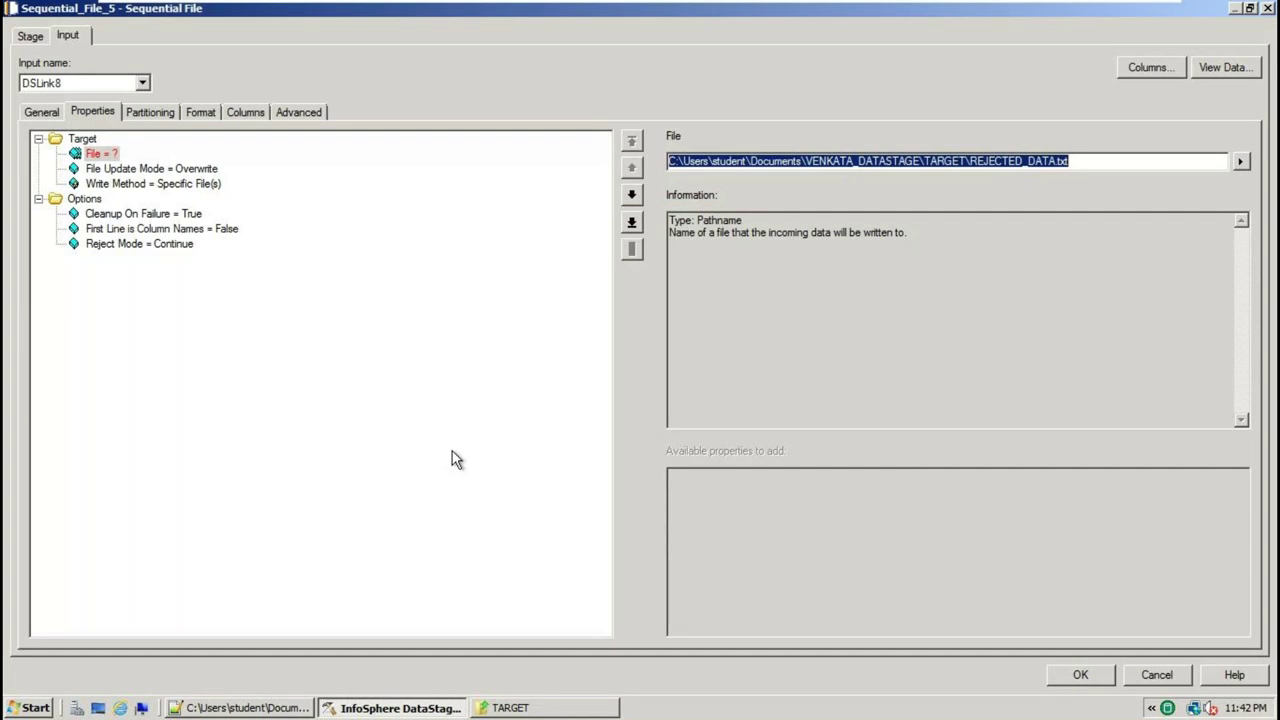
pyautogui.click(203, 236)
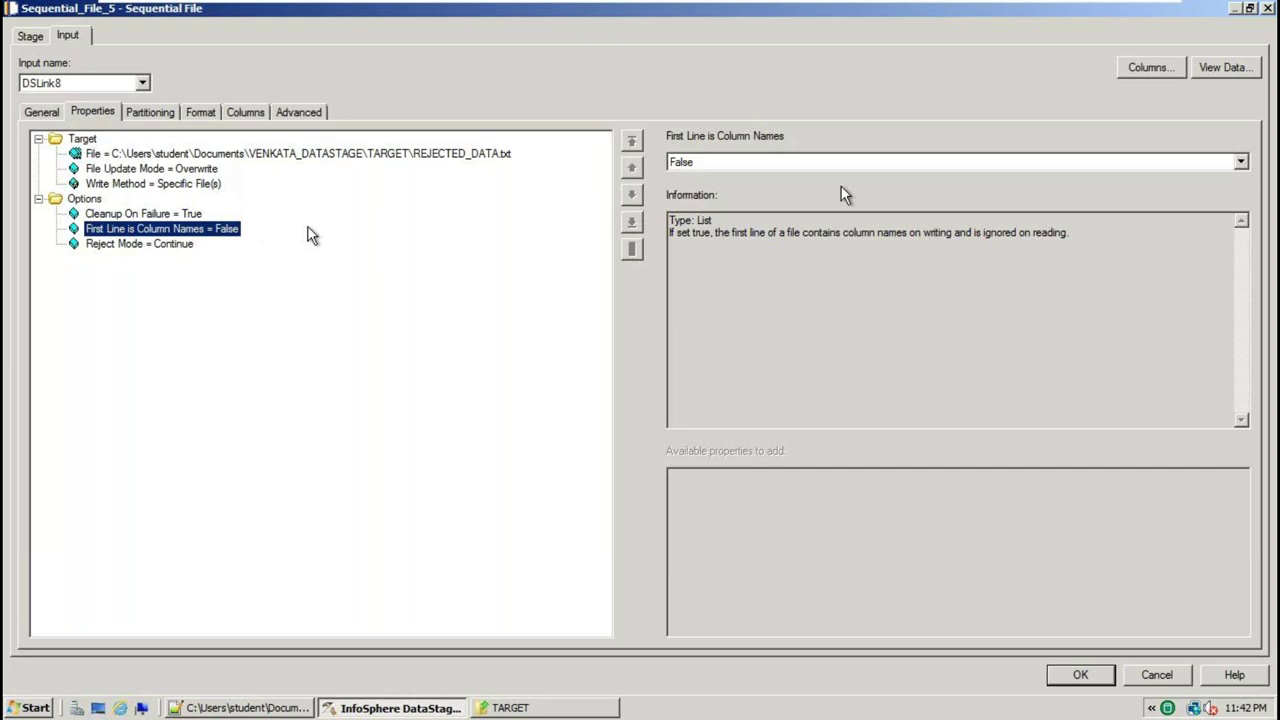
pyautogui.click(1240, 162)
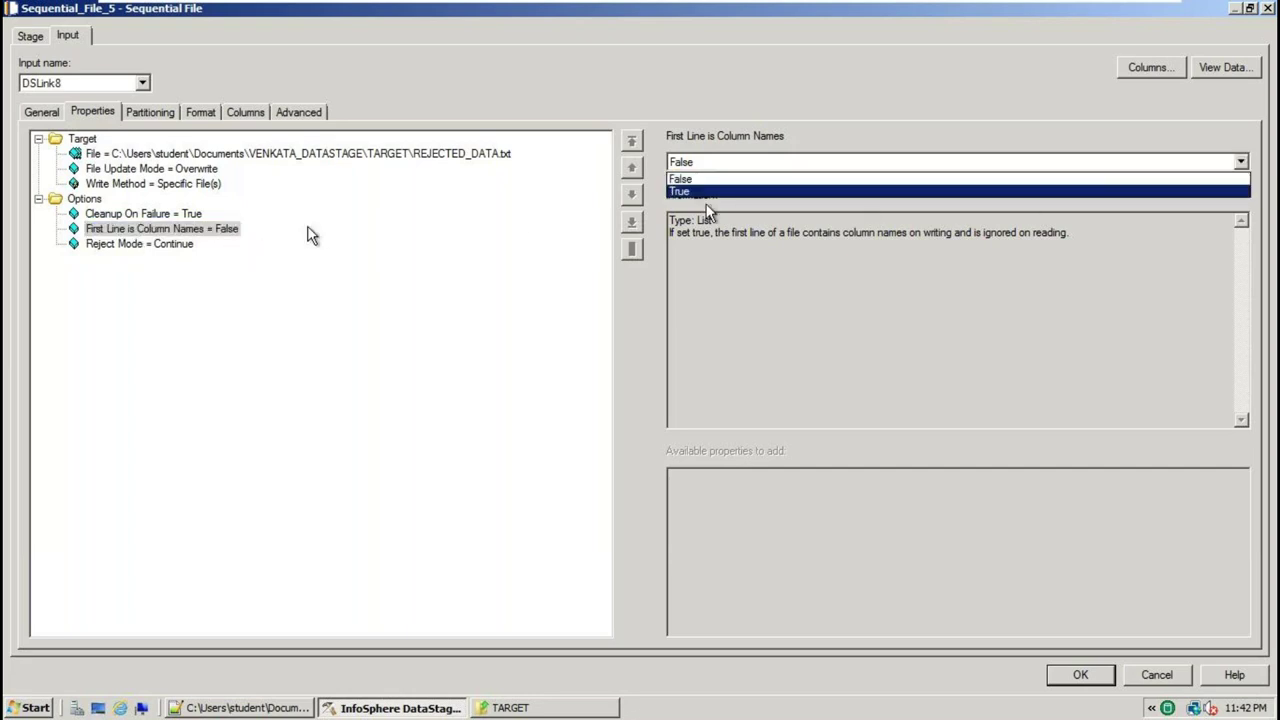
pyautogui.click(1070, 191)
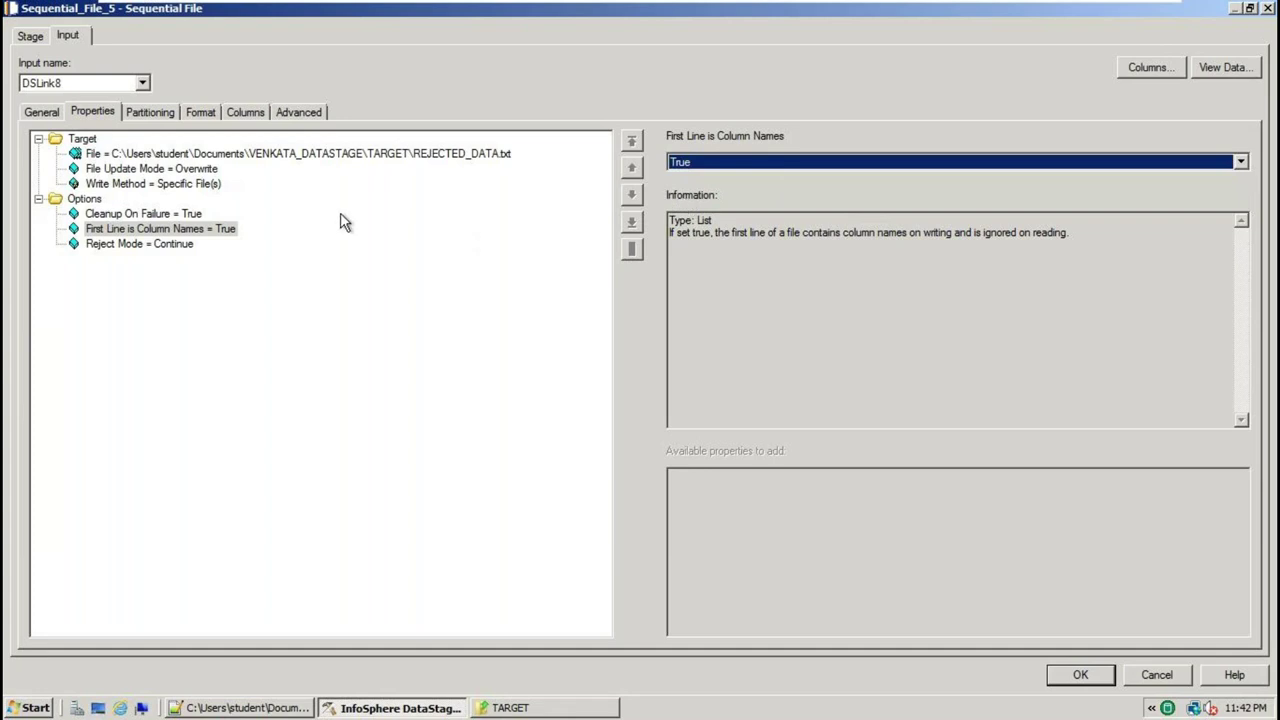
# Set Sequential_File_5's Format Quote to none and apply the stage settings
pyautogui.click(204, 113)
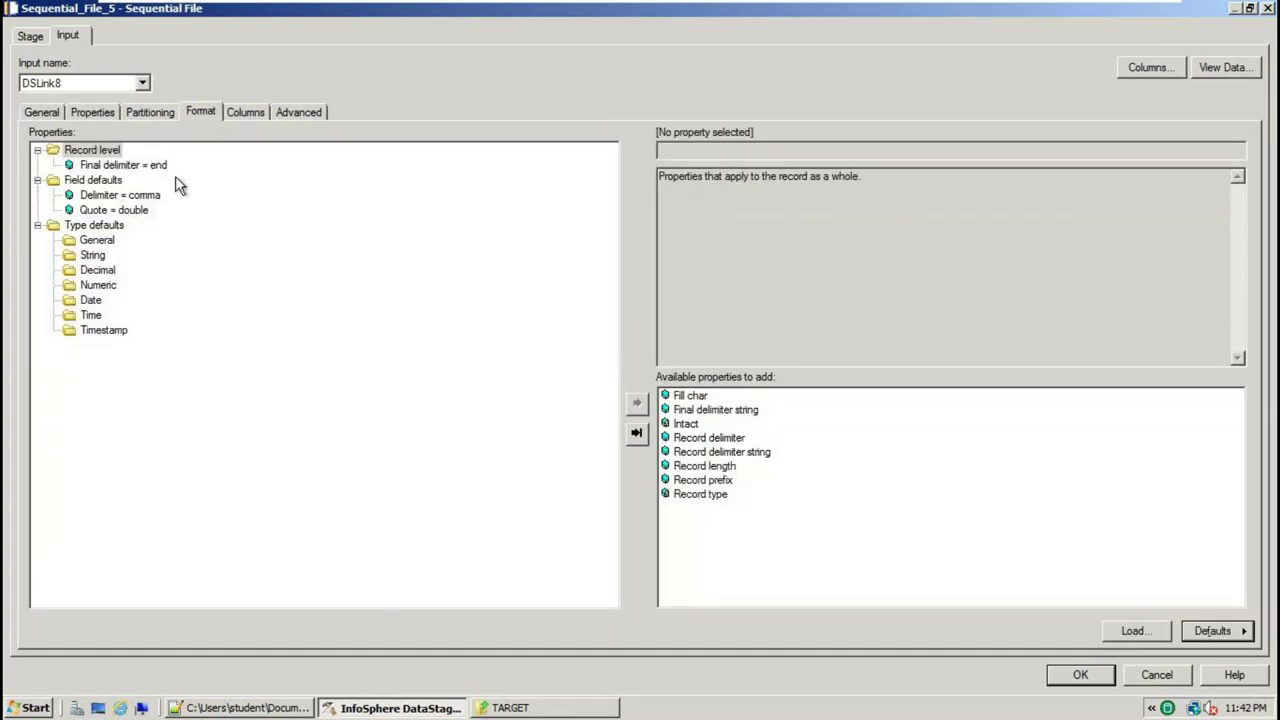
pyautogui.click(141, 214)
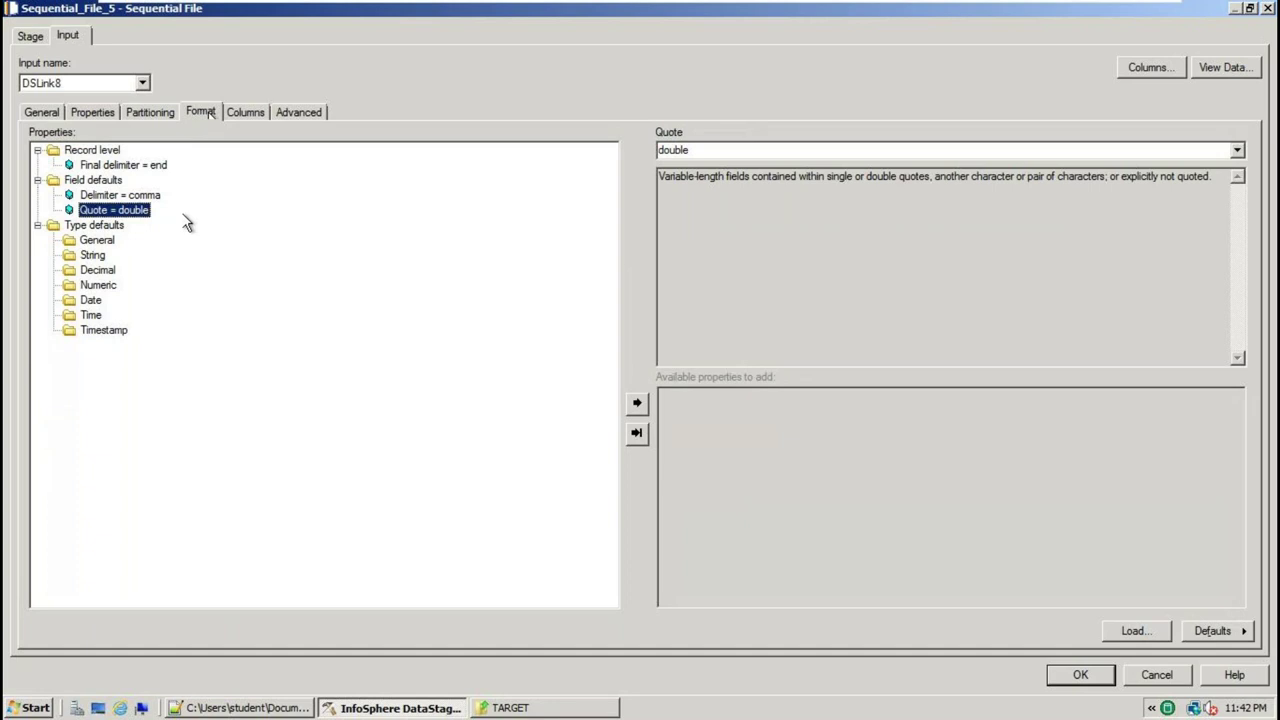
pyautogui.click(1238, 151)
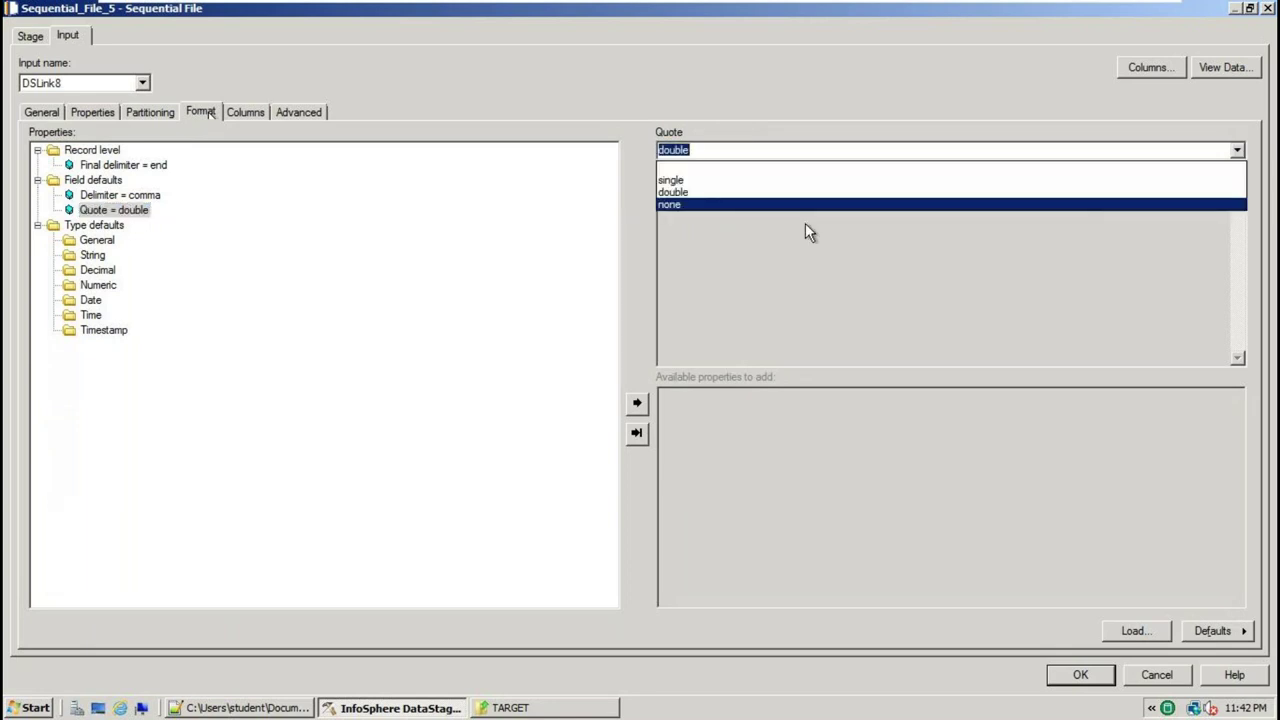
pyautogui.click(716, 206)
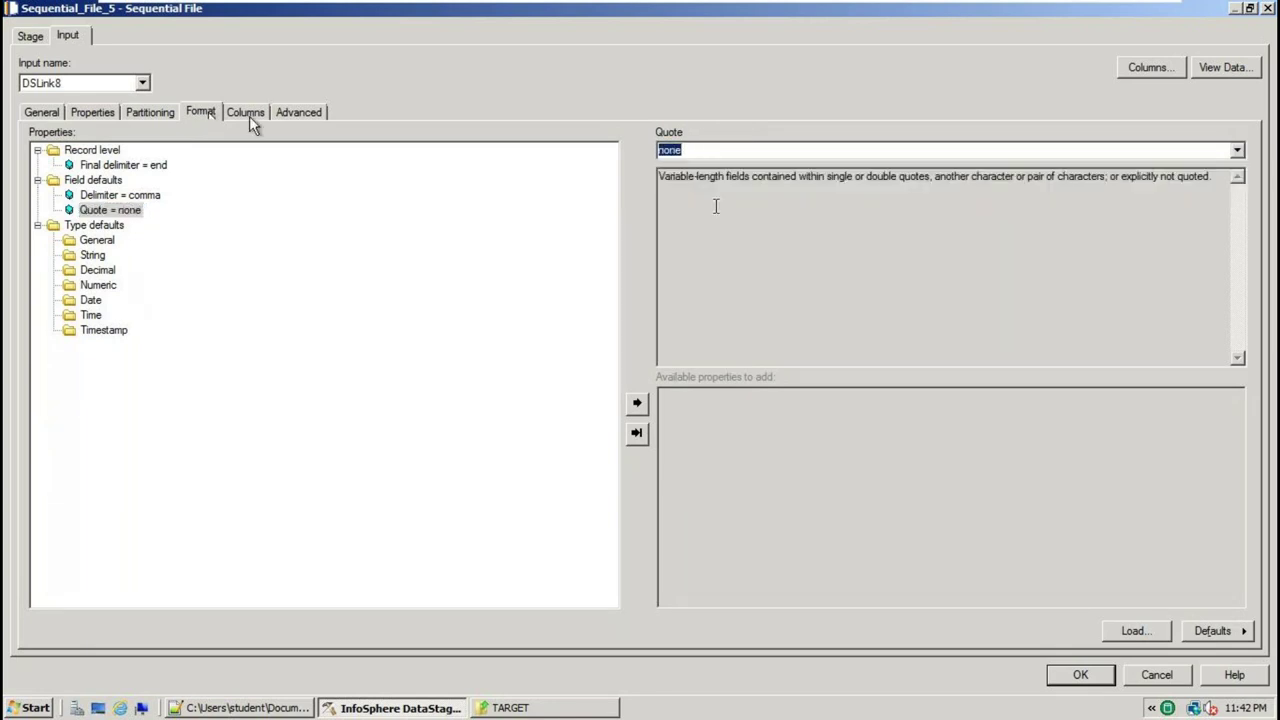
pyautogui.click(246, 113)
pyautogui.click(1078, 674)
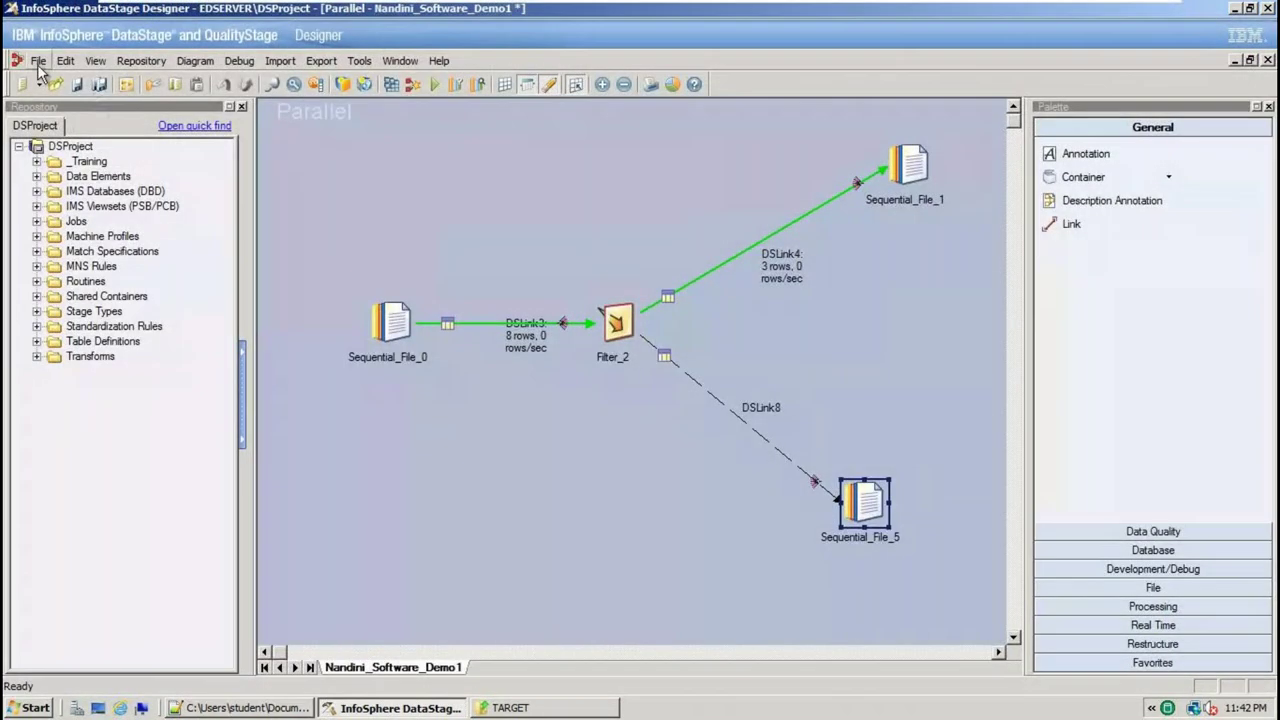
pyautogui.click(38, 61)
# Save, compile and rerun the job, checking 8 rows in, 3 kept and 5 rejected
pyautogui.click(82, 142)
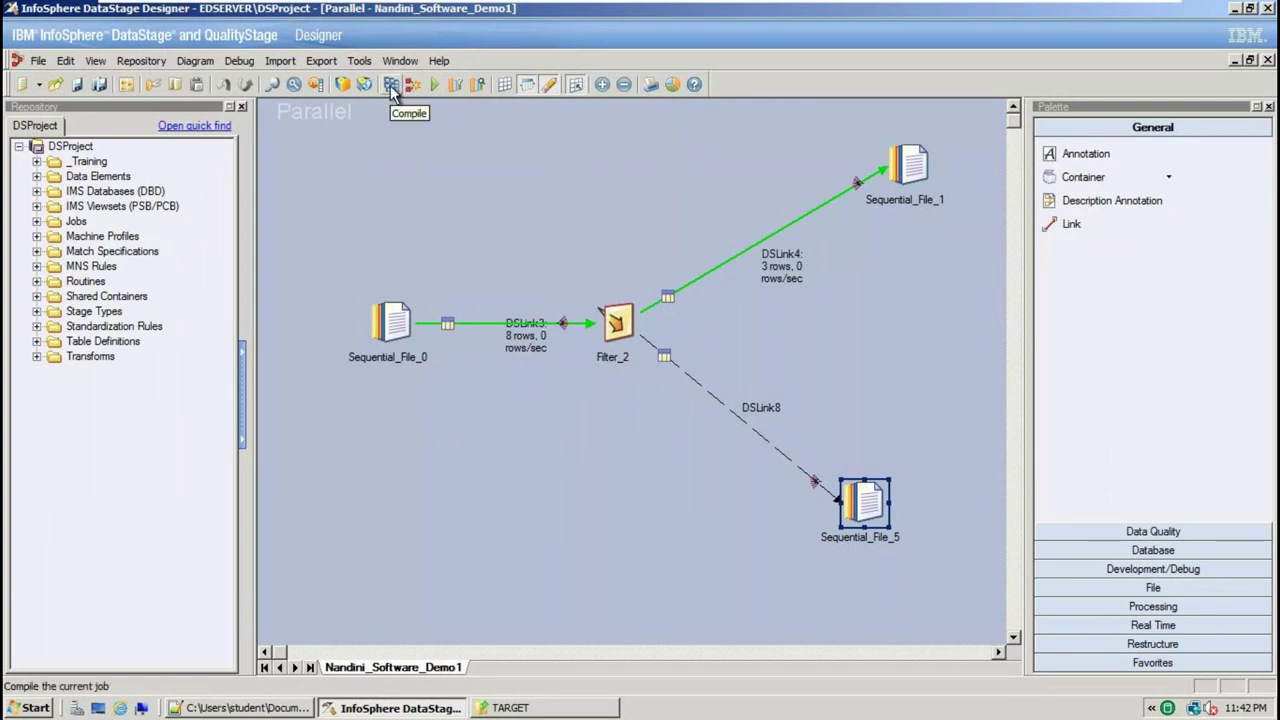
pyautogui.click(391, 86)
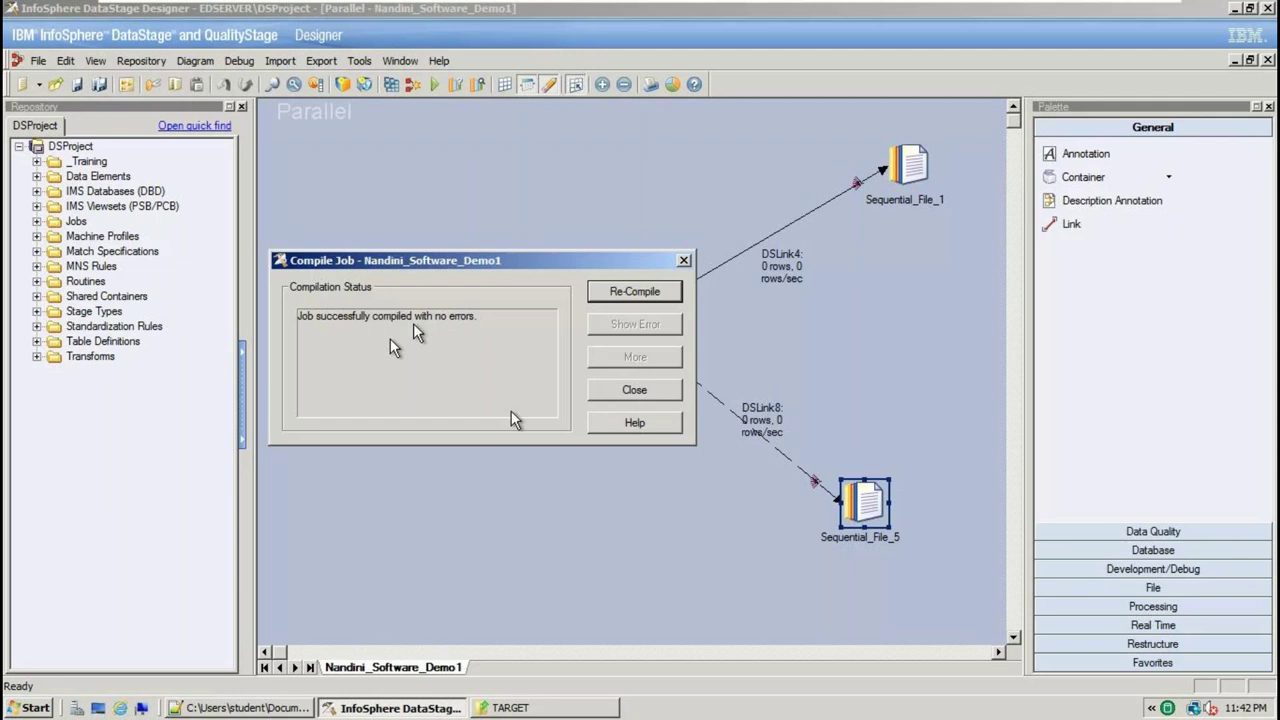
pyautogui.click(622, 396)
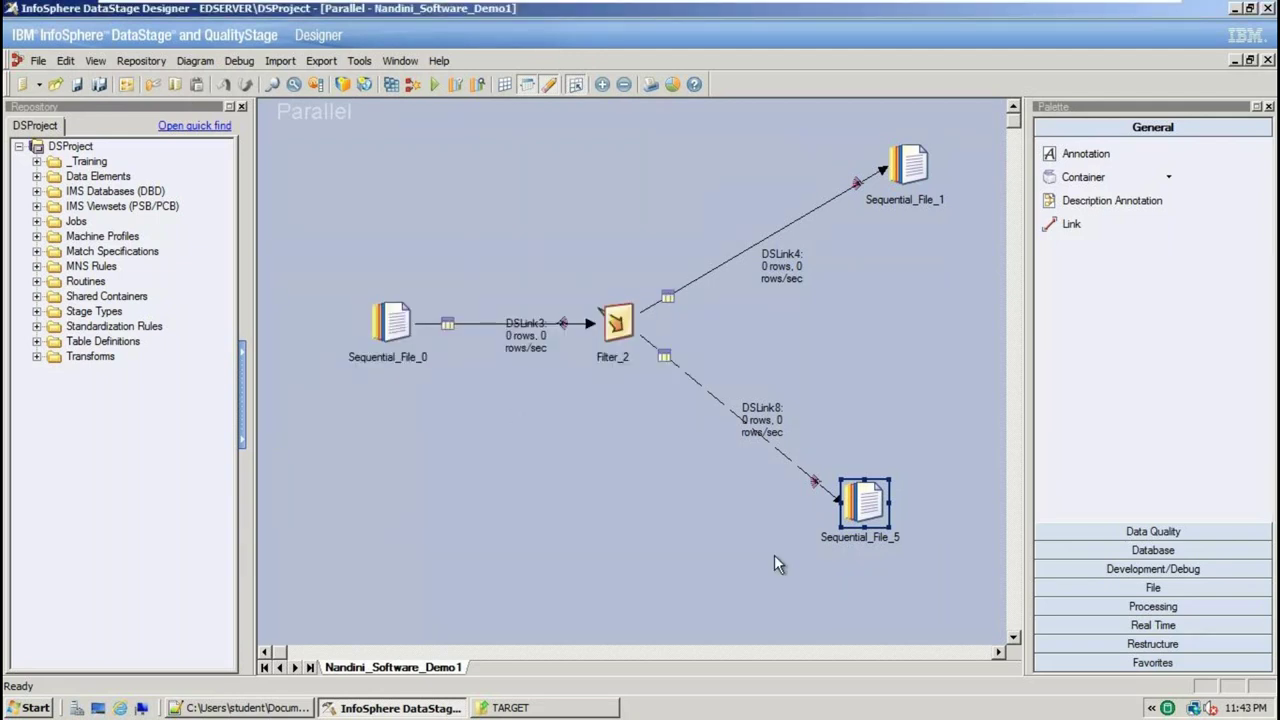
pyautogui.click(435, 89)
pyautogui.click(279, 398)
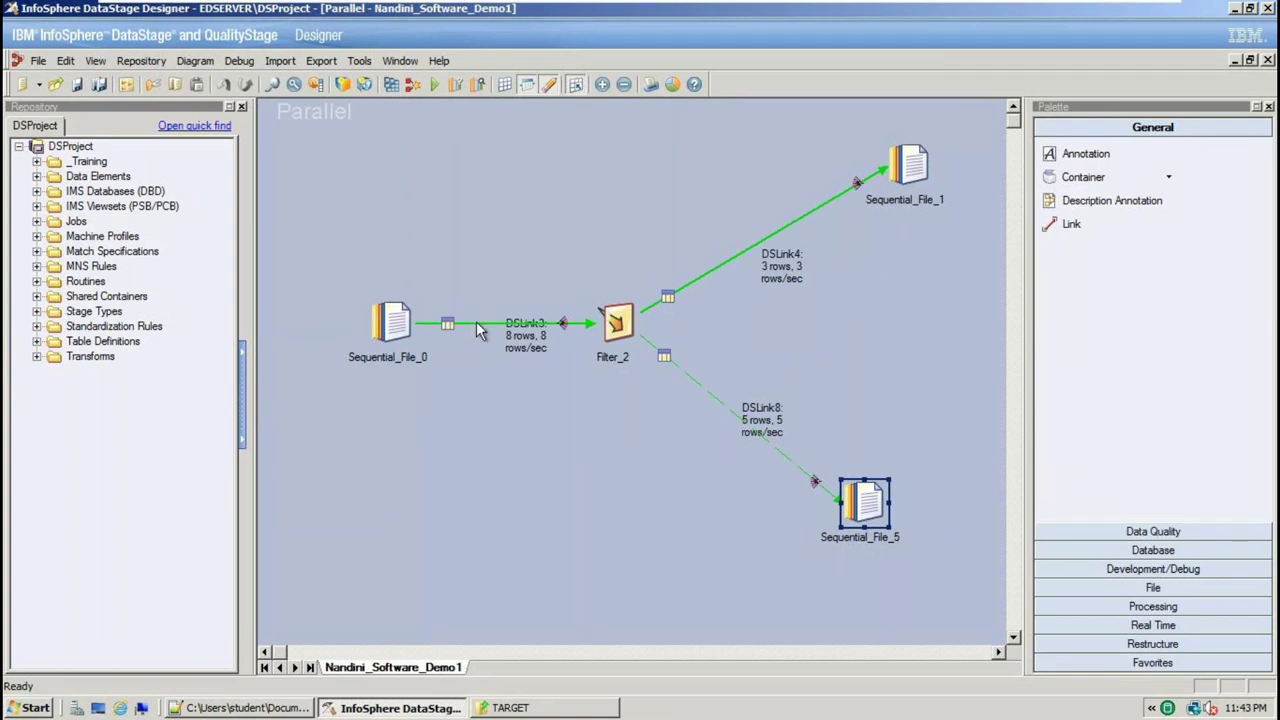
pyautogui.click(522, 340)
pyautogui.click(617, 322)
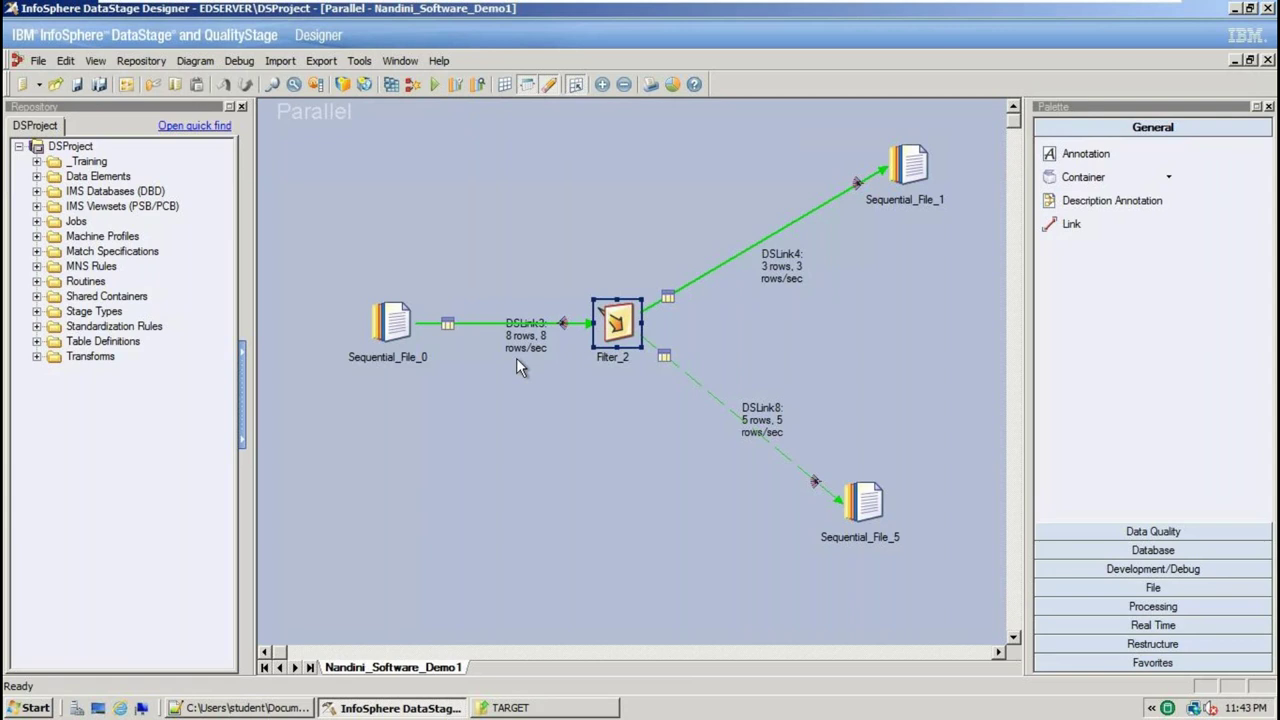
pyautogui.click(510, 708)
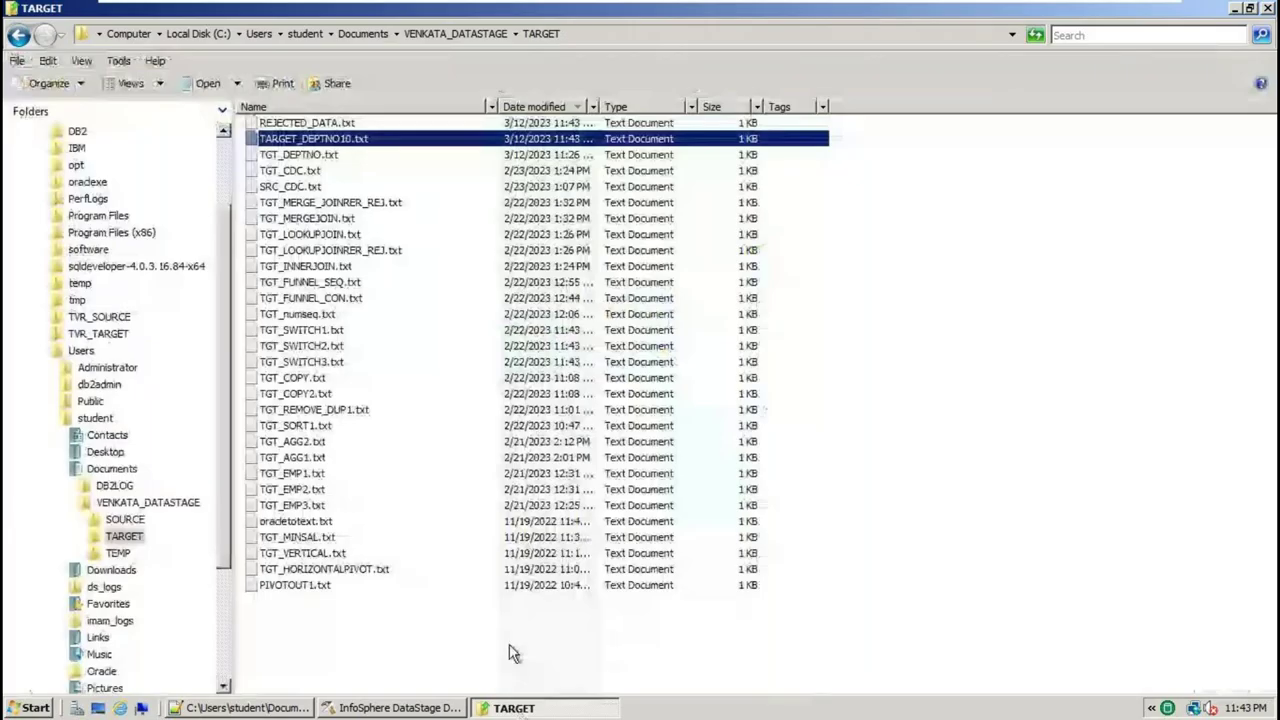
# Open REJECTED_DATA.txt in Notepad++ and reload its latest contents
pyautogui.click(337, 122)
pyautogui.rightClick(337, 120)
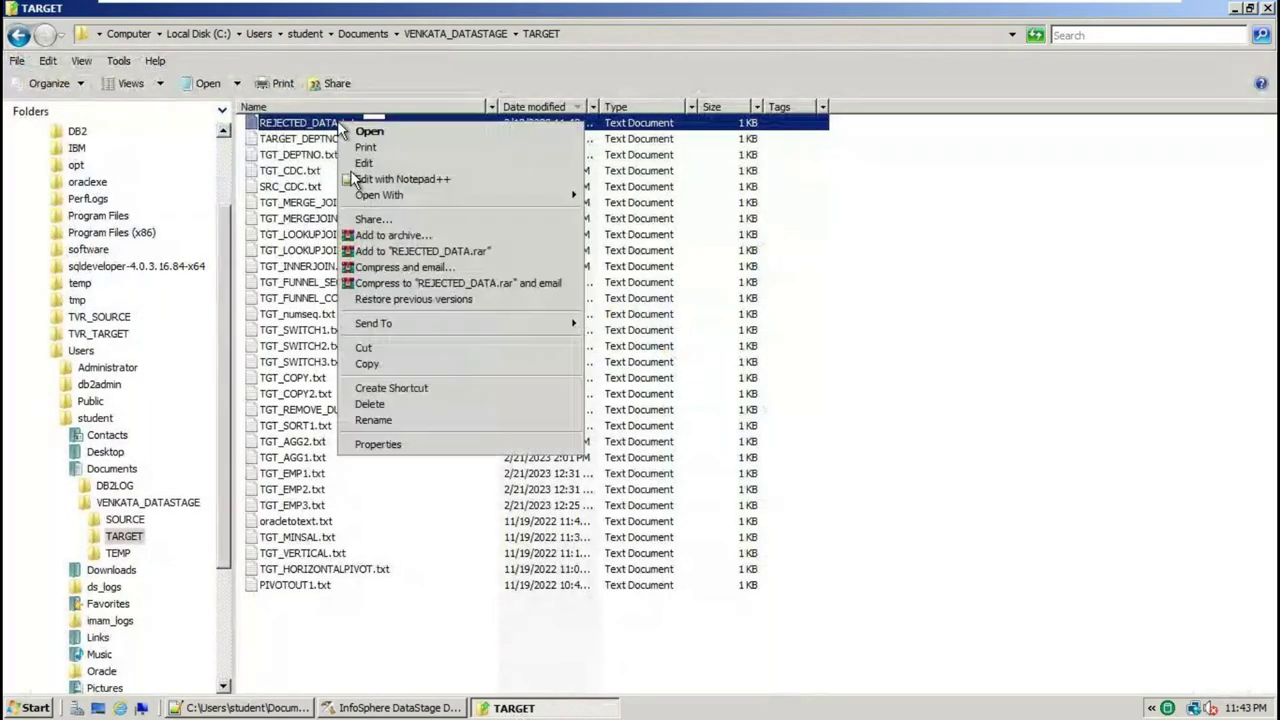
pyautogui.click(402, 178)
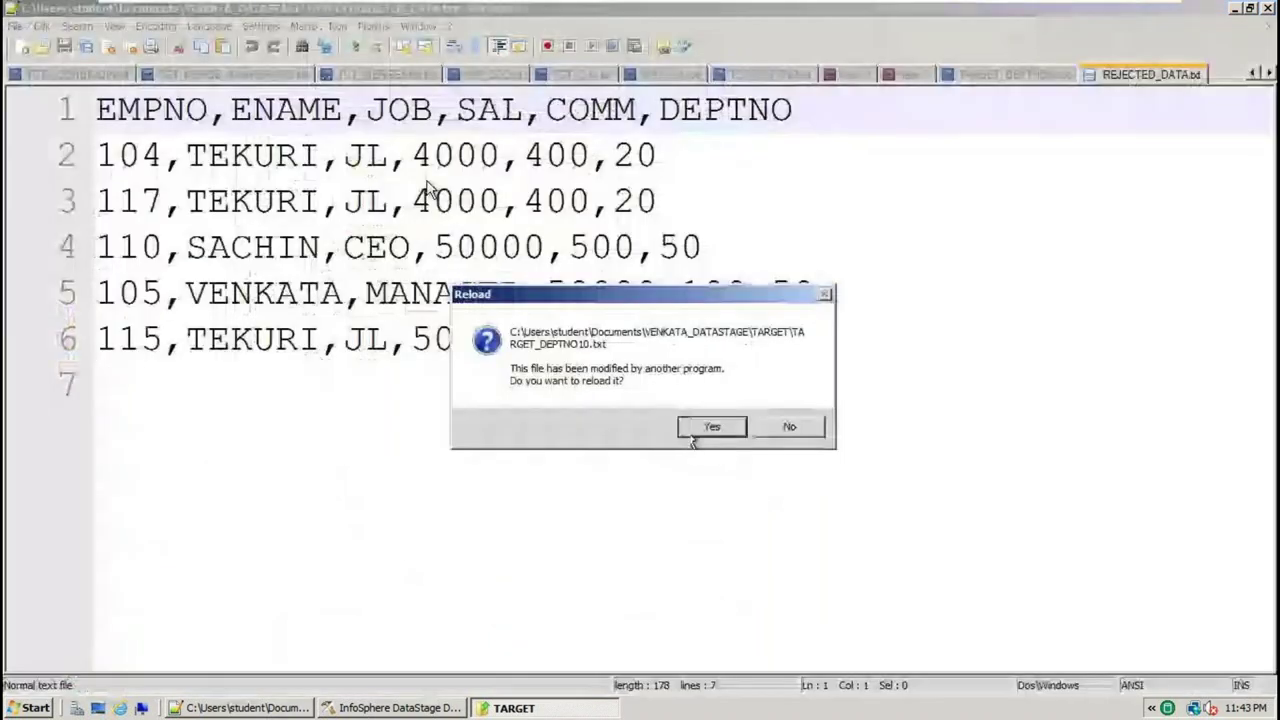
pyautogui.click(707, 426)
# Review the header and five unquoted DEPTNO 20/50 rejected rows, then return to DataStage
pyautogui.hotkey('ctrl', 'a')
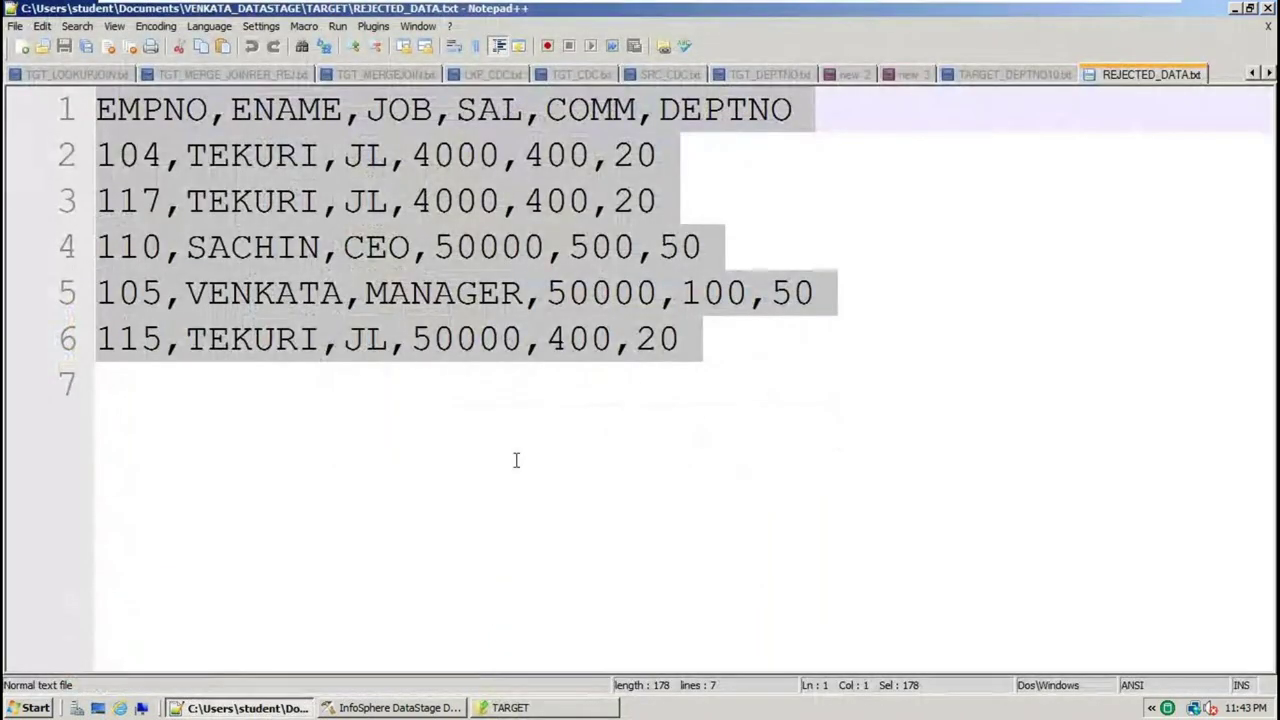
pyautogui.click(720, 405)
pyautogui.hotkey('ctrl', 'a')
pyautogui.click(686, 344)
pyautogui.moveTo(797, 387); pyautogui.dragTo(10, 112)
pyautogui.doubleClick(729, 108)
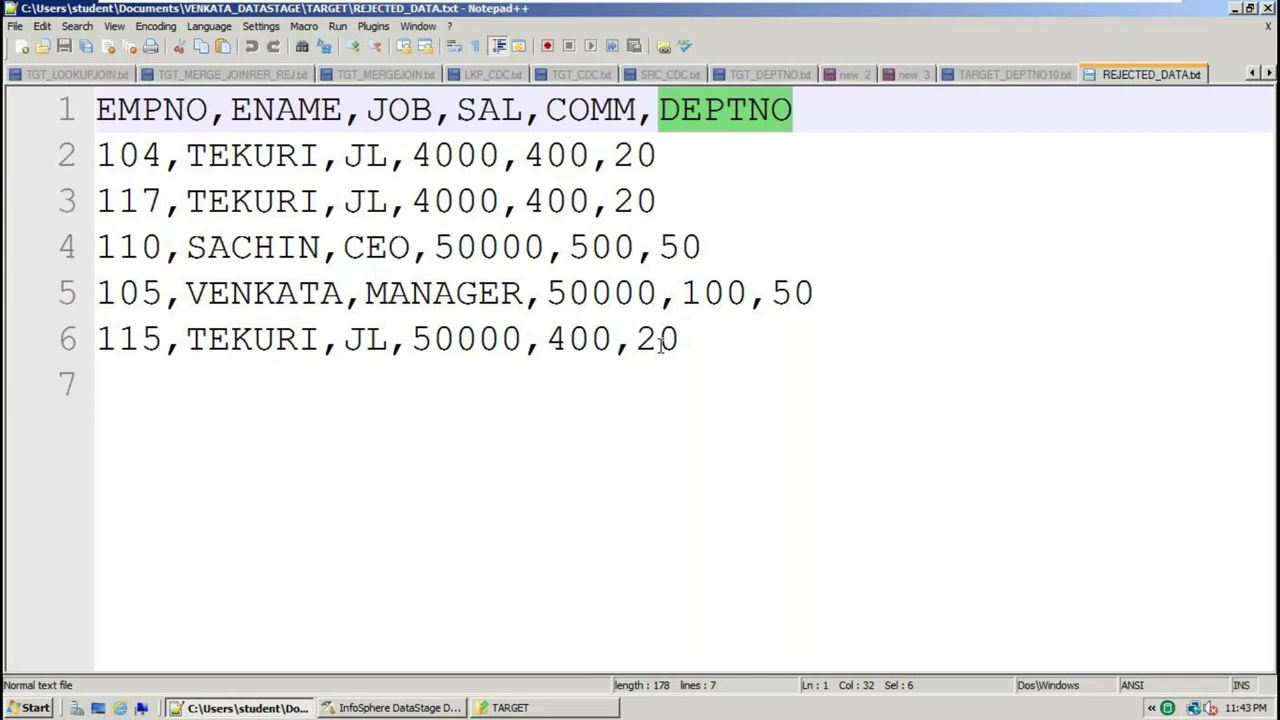
pyautogui.moveTo(726, 423); pyautogui.dragTo(46, 112)
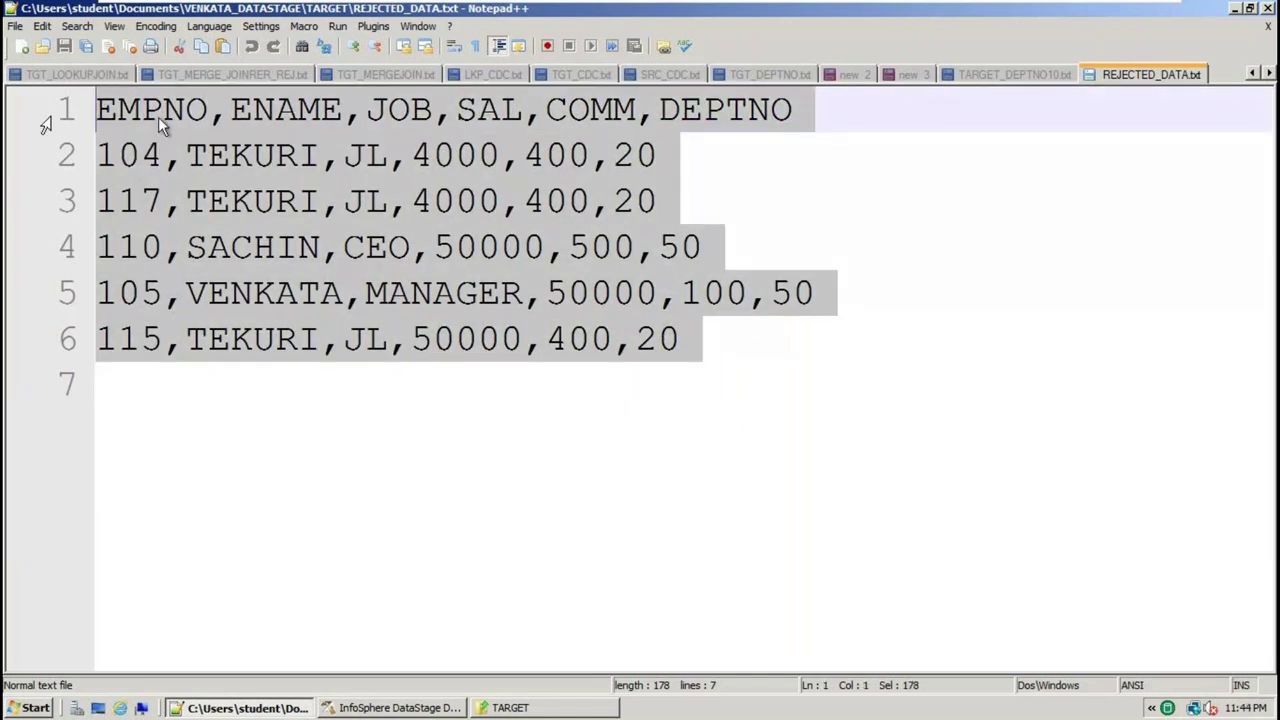
pyautogui.click(222, 122)
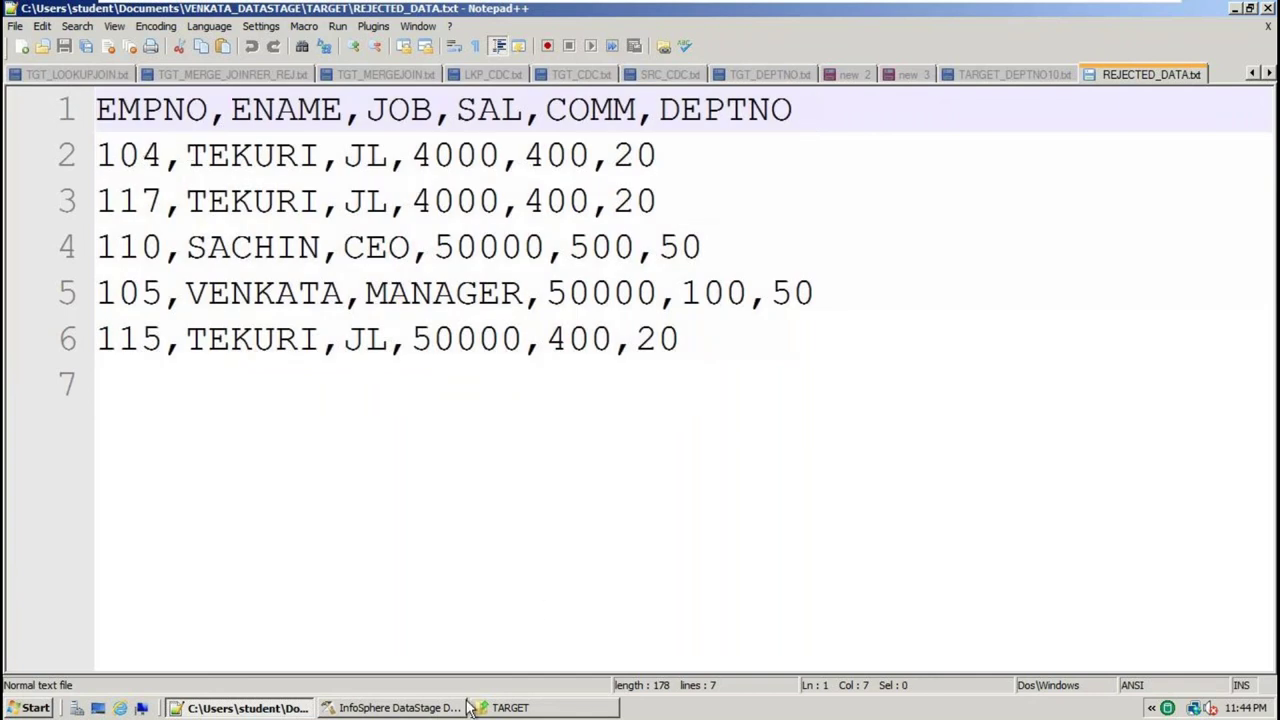
pyautogui.click(97, 142)
pyautogui.click(166, 155)
pyautogui.click(393, 707)
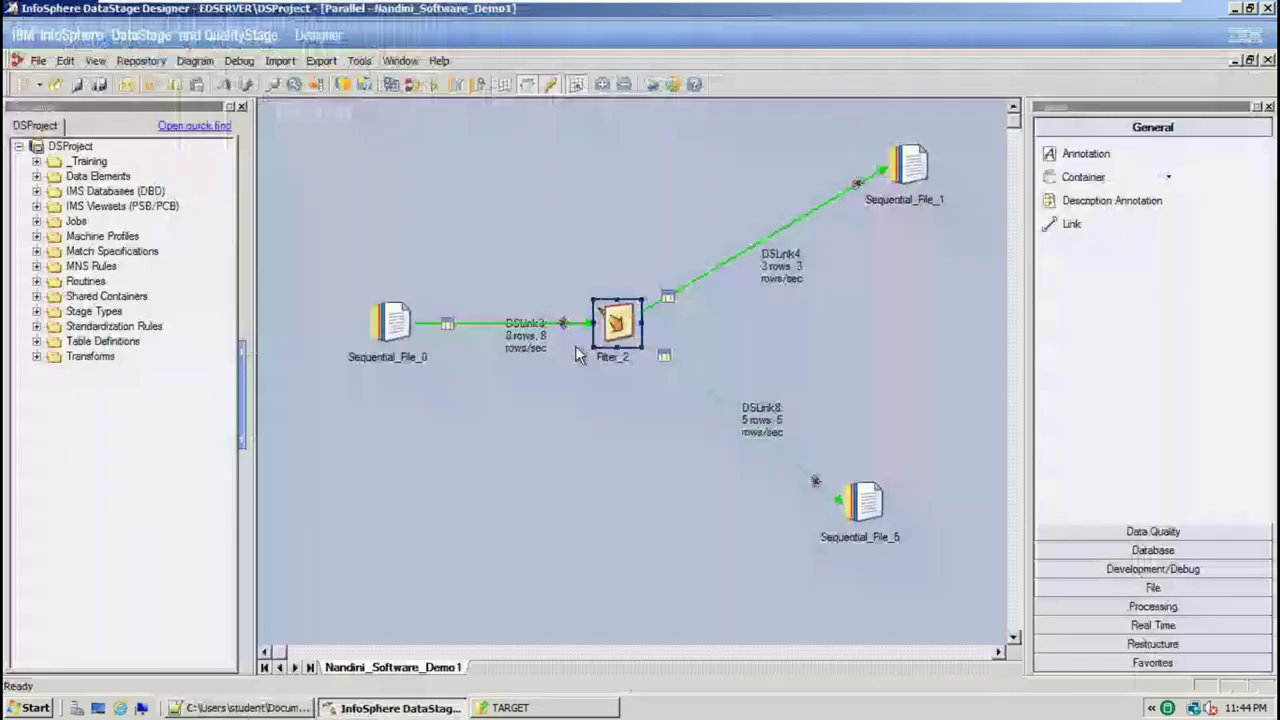
# Change Sequential_File_5's Format Quote setting to double
pyautogui.doubleClick(867, 497)
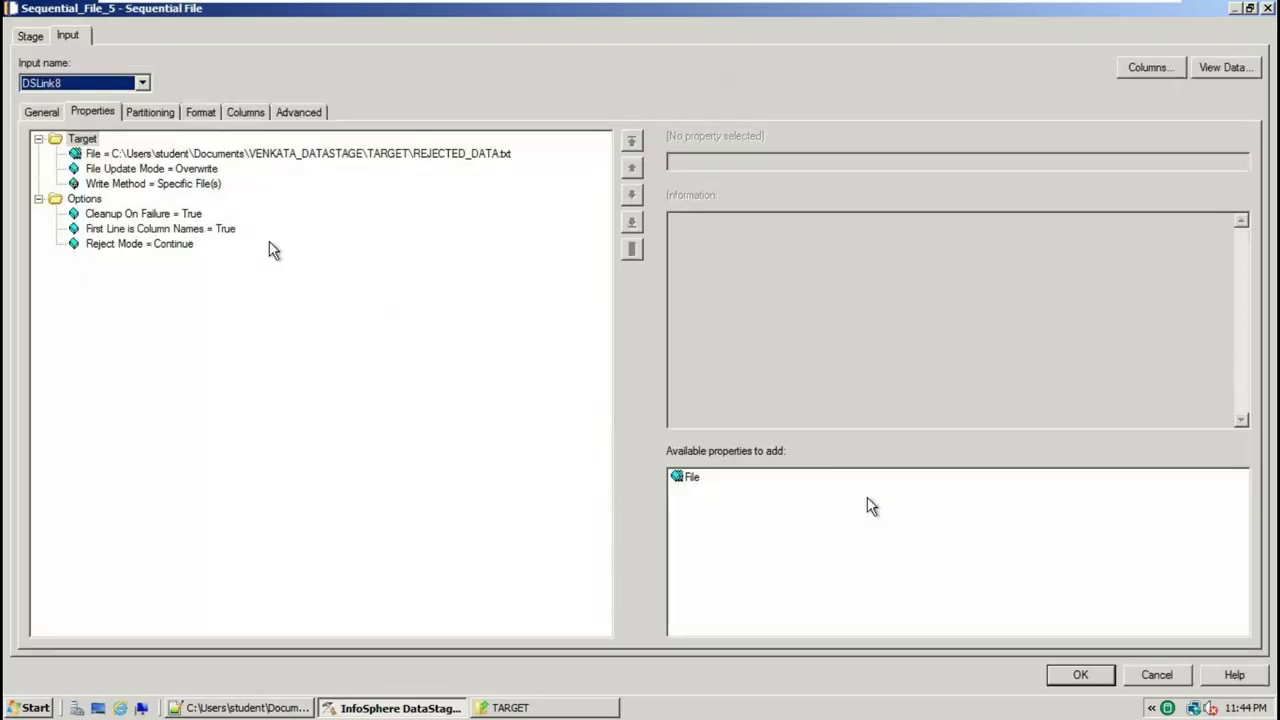
pyautogui.click(200, 112)
pyautogui.click(115, 210)
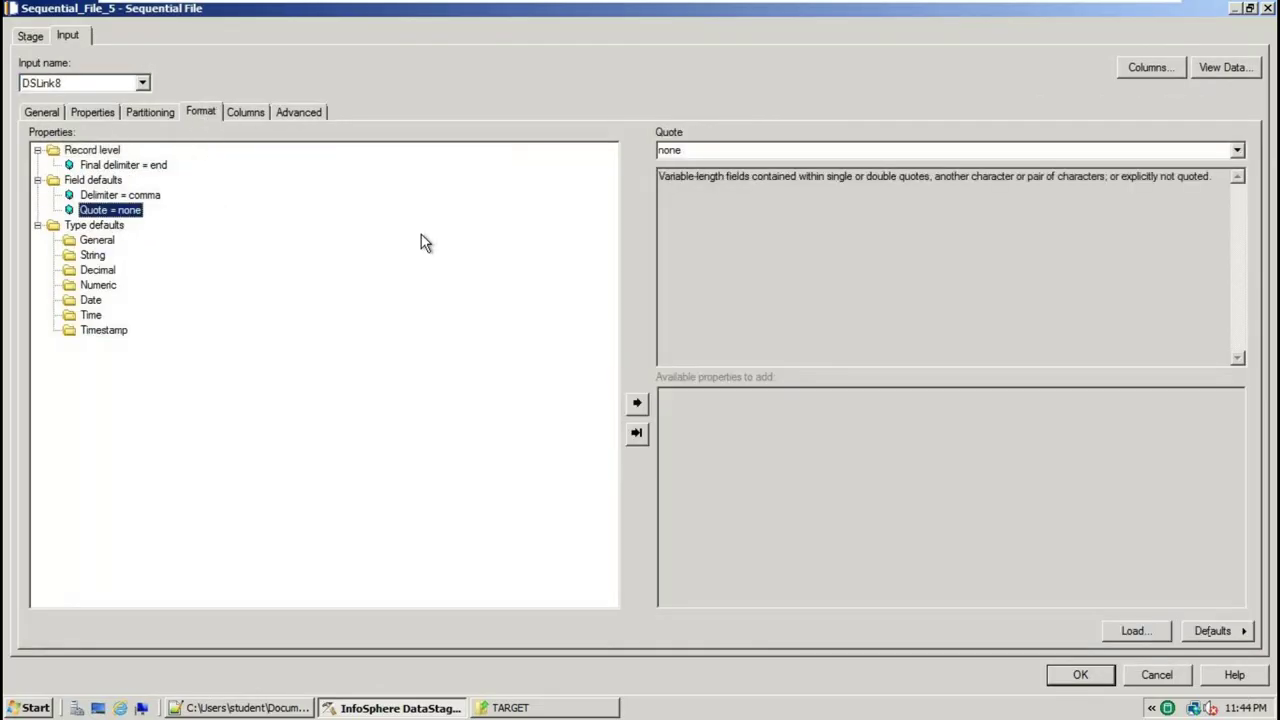
pyautogui.click(1040, 150)
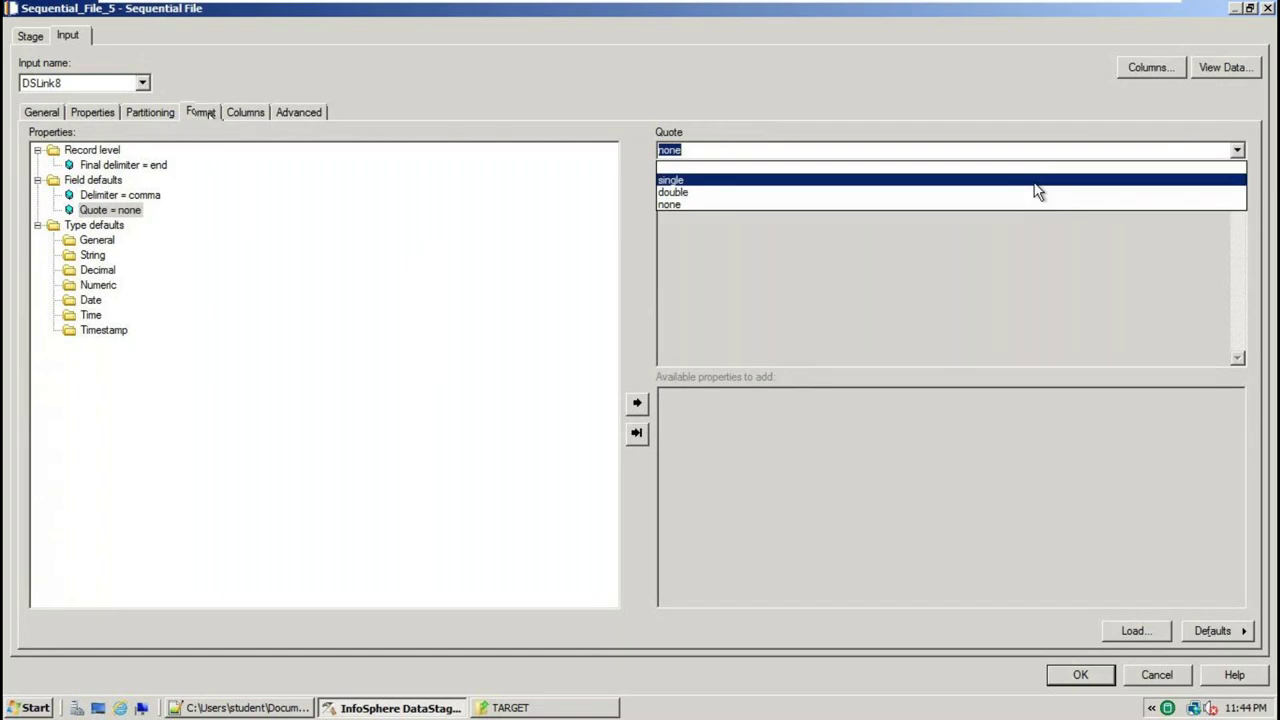
pyautogui.click(700, 194)
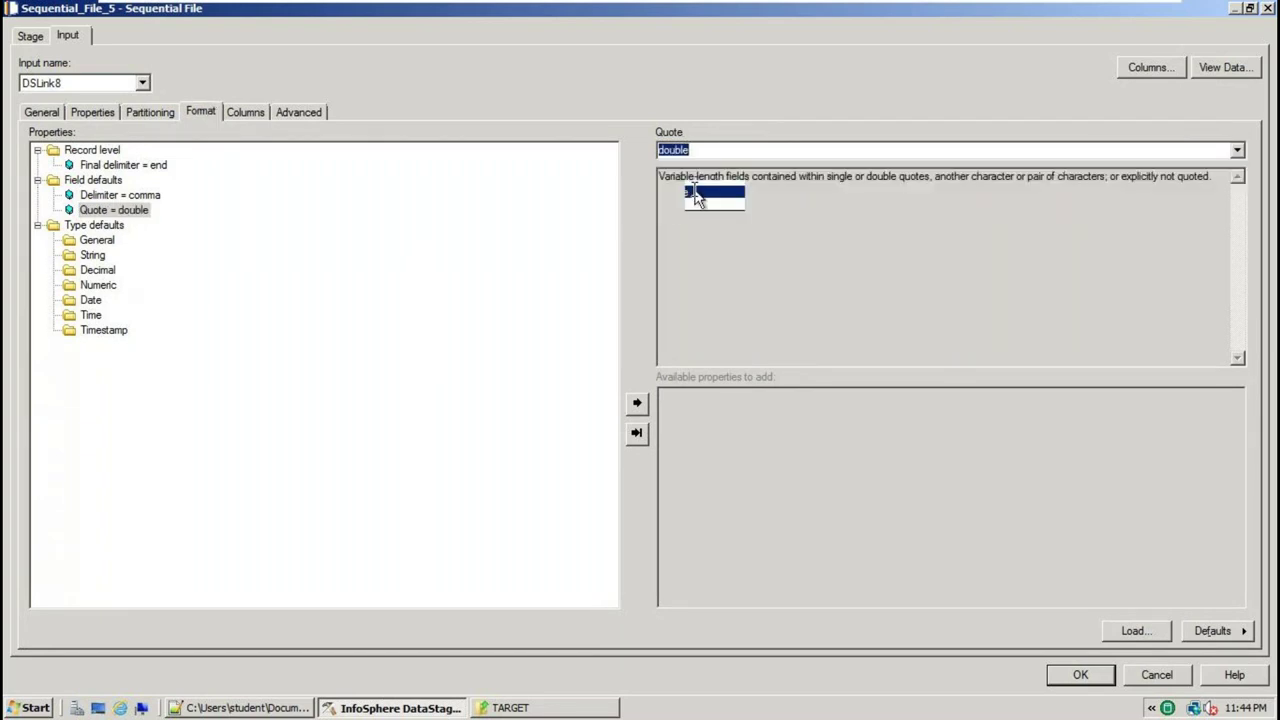
pyautogui.click(1088, 676)
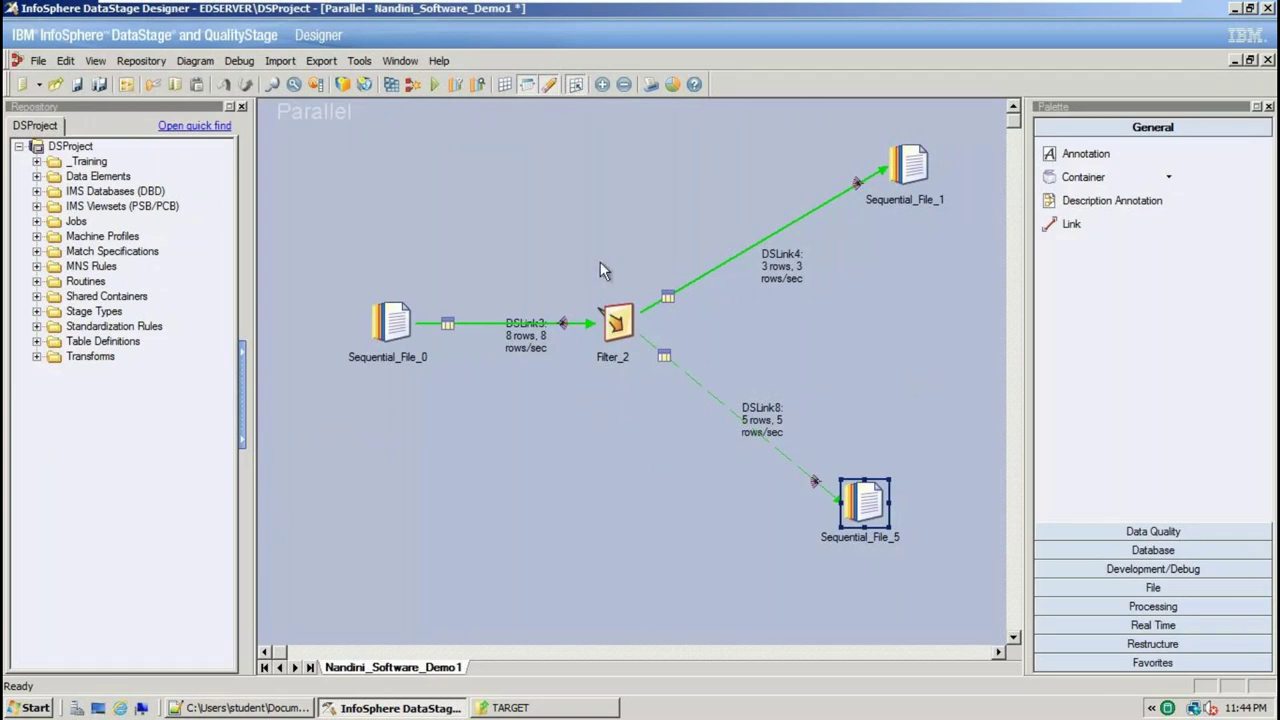
# Recompile and rerun the job, splitting 8 rows into 3 kept and 5 rejected
pyautogui.click(381, 86)
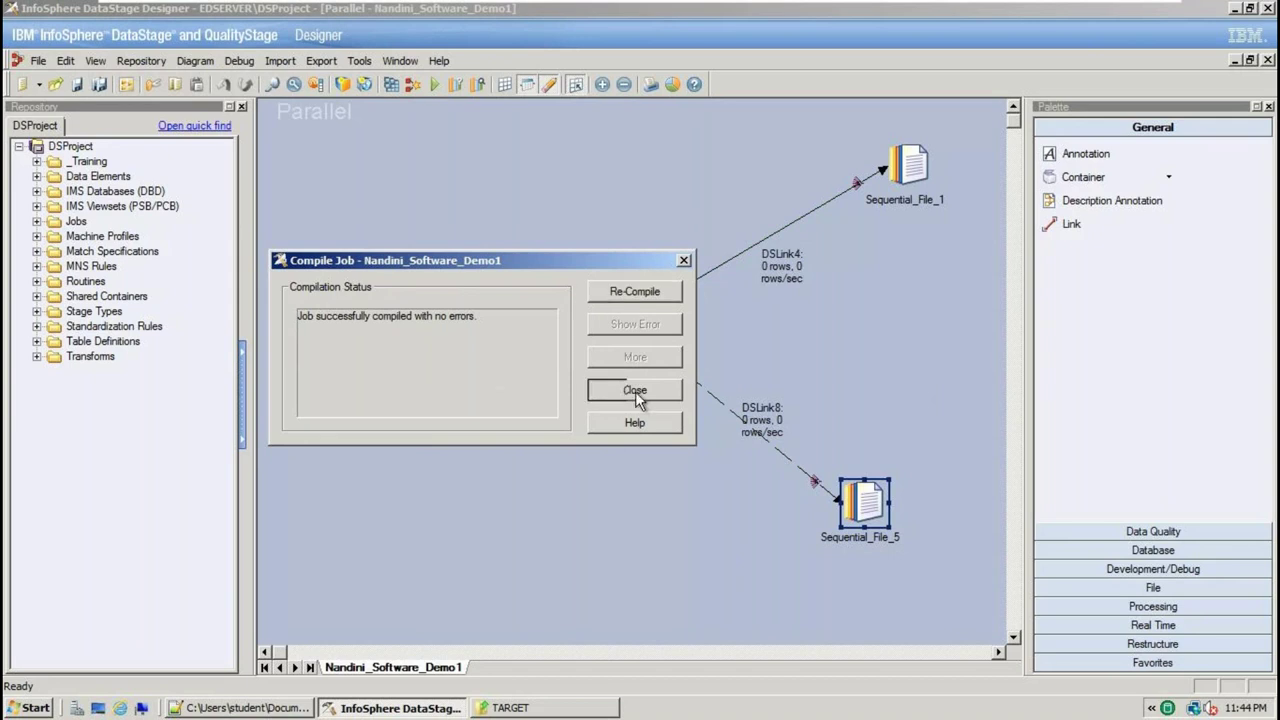
pyautogui.click(635, 391)
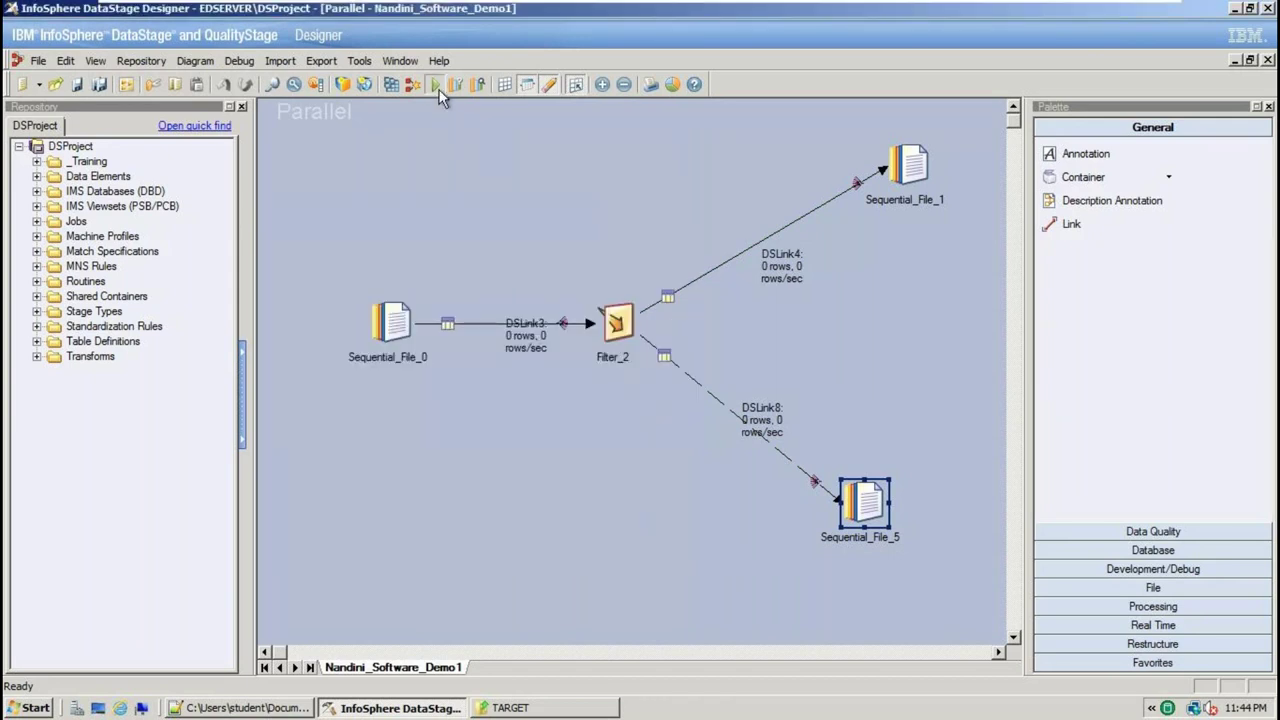
pyautogui.click(437, 86)
pyautogui.click(279, 399)
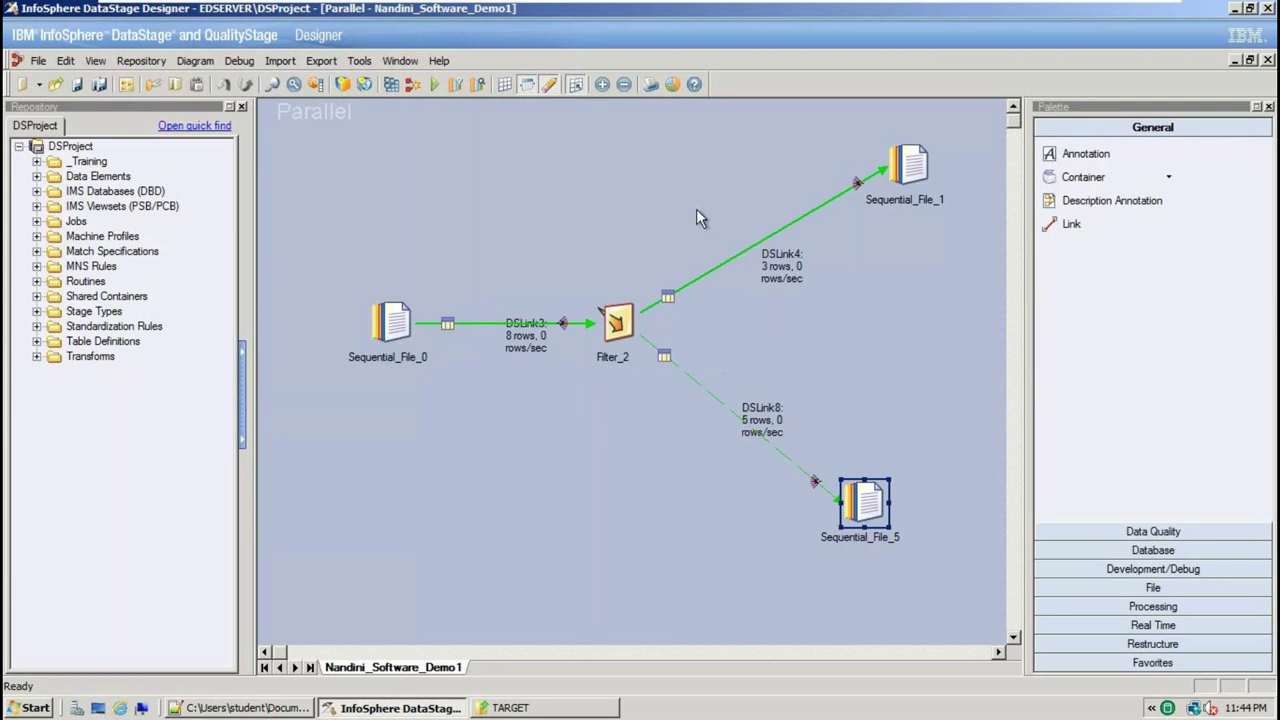
pyautogui.click(510, 708)
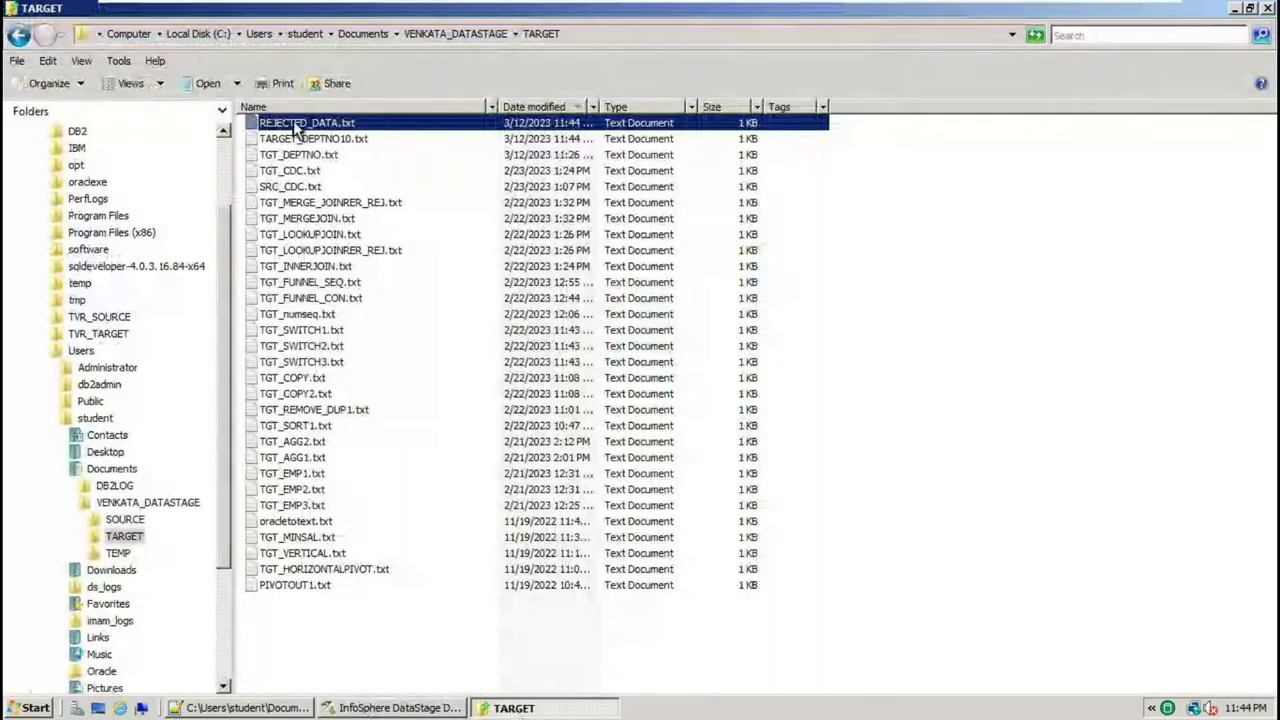
# Open REJECTED_DATA.txt in Notepad++ and reload both updated output files
pyautogui.rightClick(295, 123)
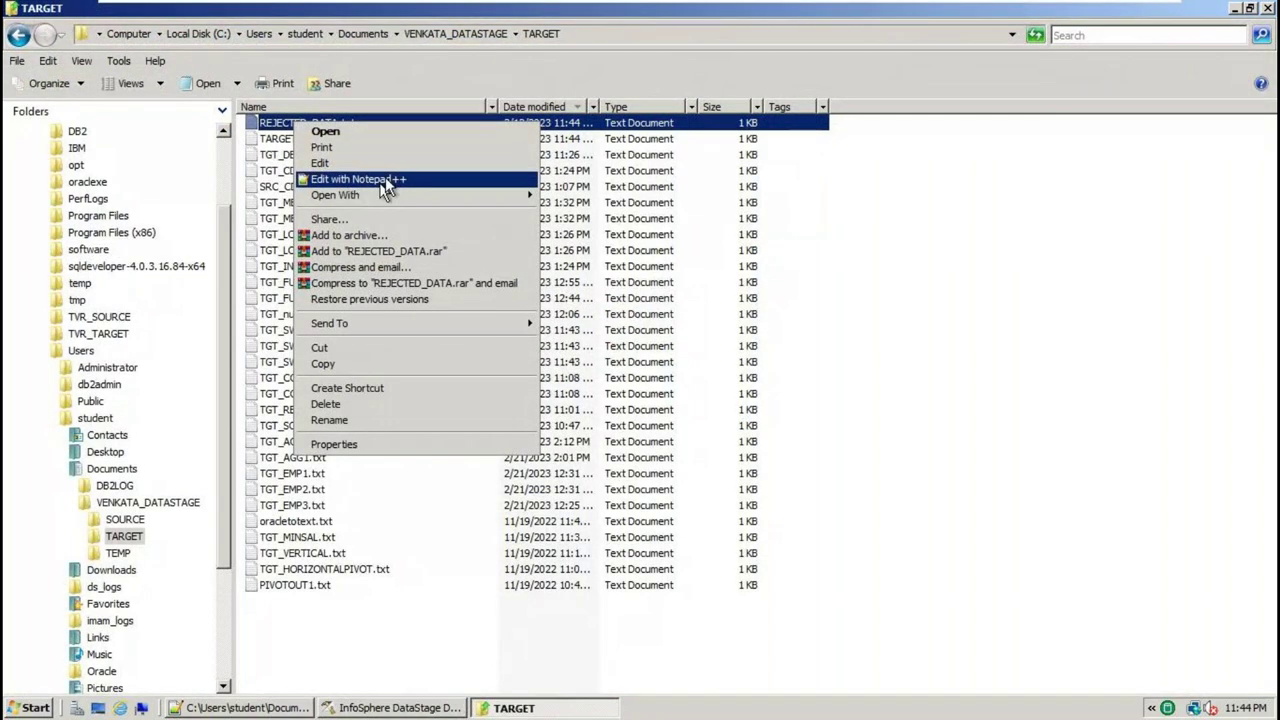
pyautogui.click(386, 190)
pyautogui.click(712, 427)
pyautogui.click(712, 428)
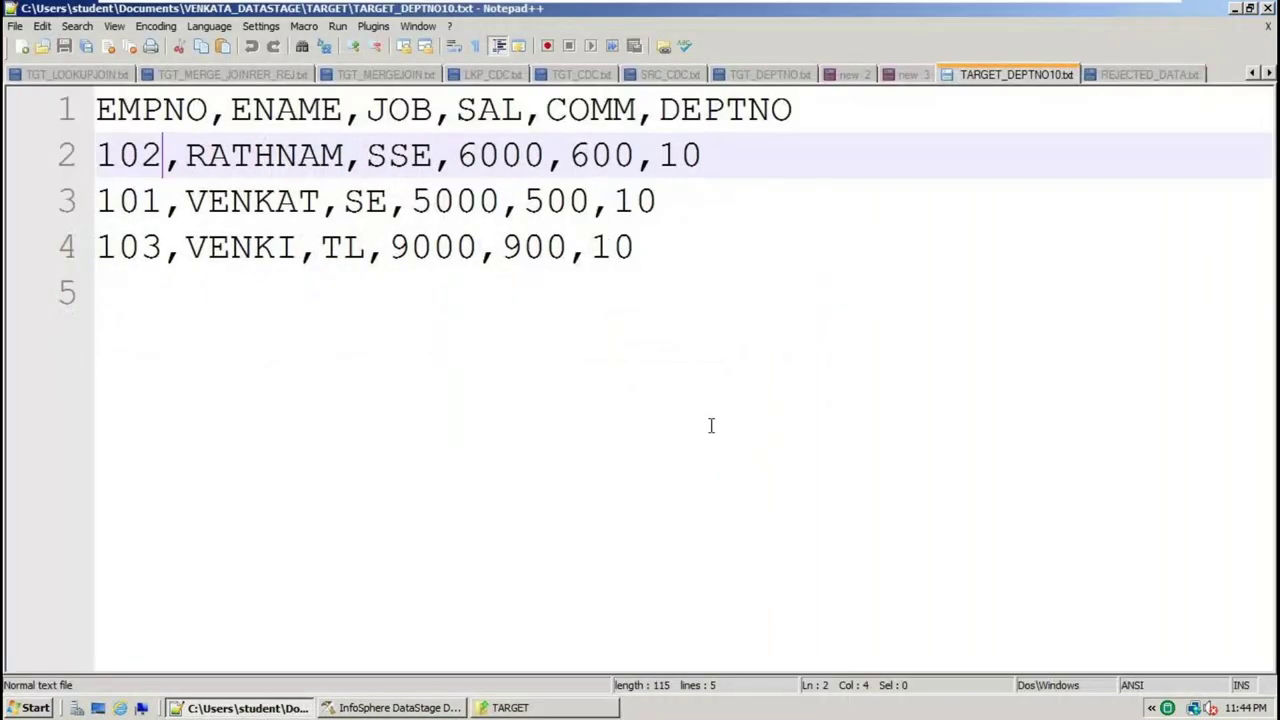
# Review REJECTED_DATA.txt's double-quoted header fields and its five rejected rows, then return to DataStage
pyautogui.click(1161, 74)
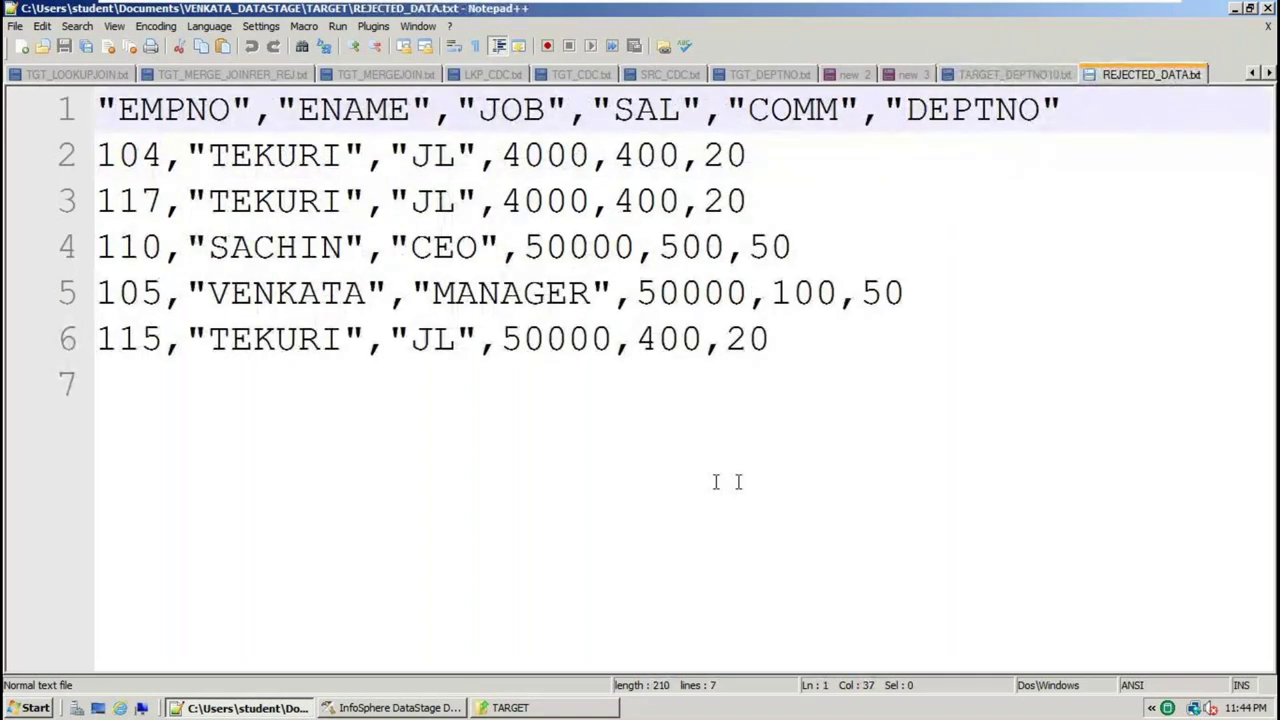
pyautogui.doubleClick(201, 118)
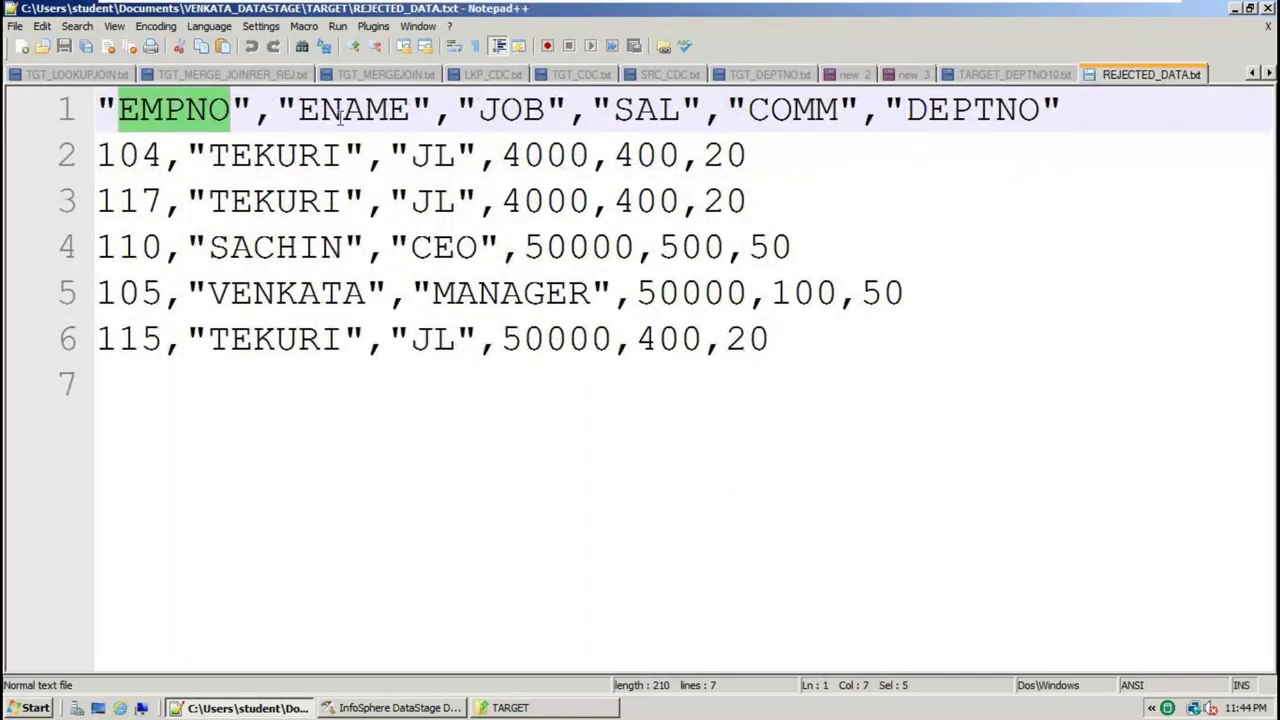
pyautogui.doubleClick(354, 118)
pyautogui.doubleClick(494, 110)
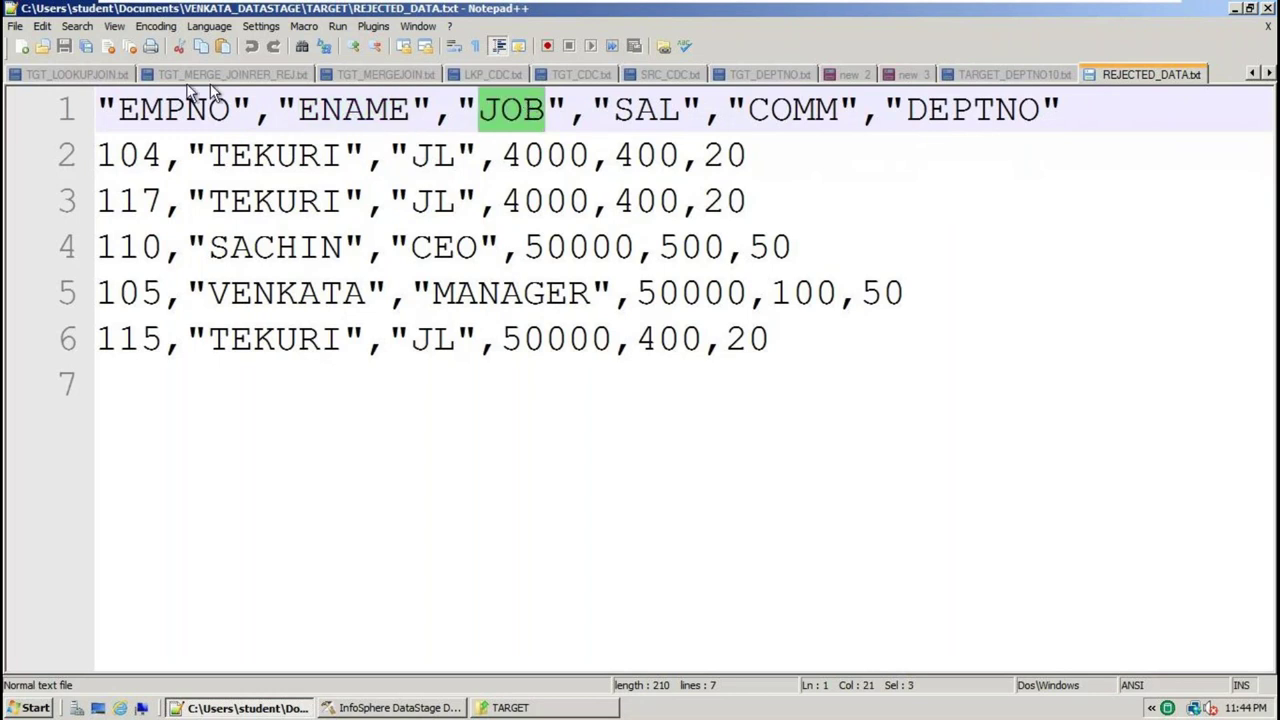
pyautogui.moveTo(829, 400); pyautogui.dragTo(40, 140)
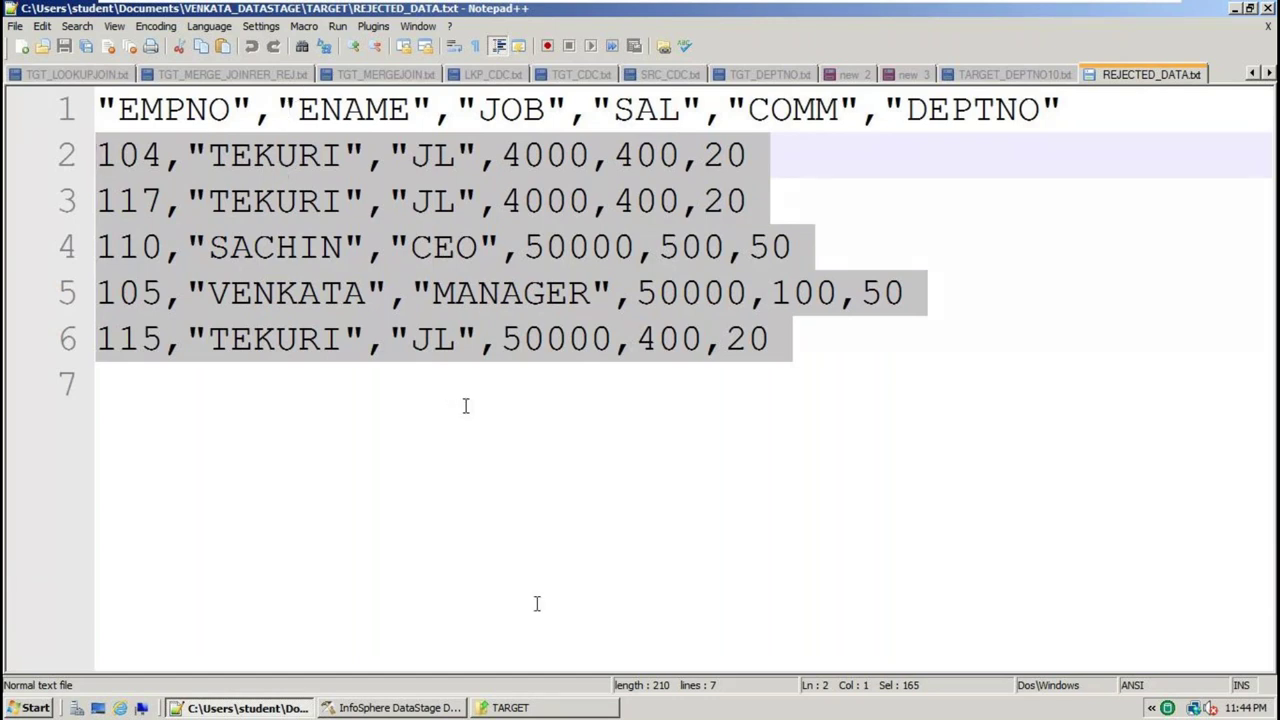
pyautogui.click(505, 710)
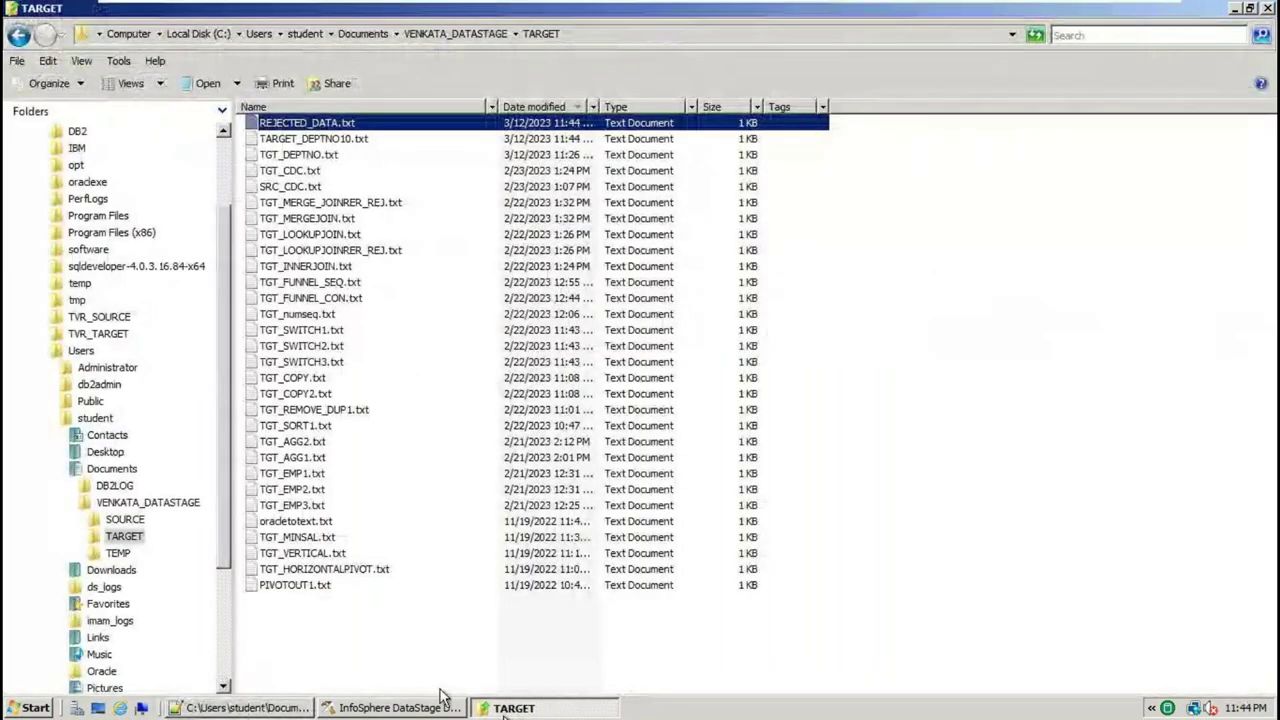
pyautogui.click(437, 707)
# Set Sequential_File_5's Format field default Quote to none and confirm with OK
pyautogui.doubleClick(865, 503)
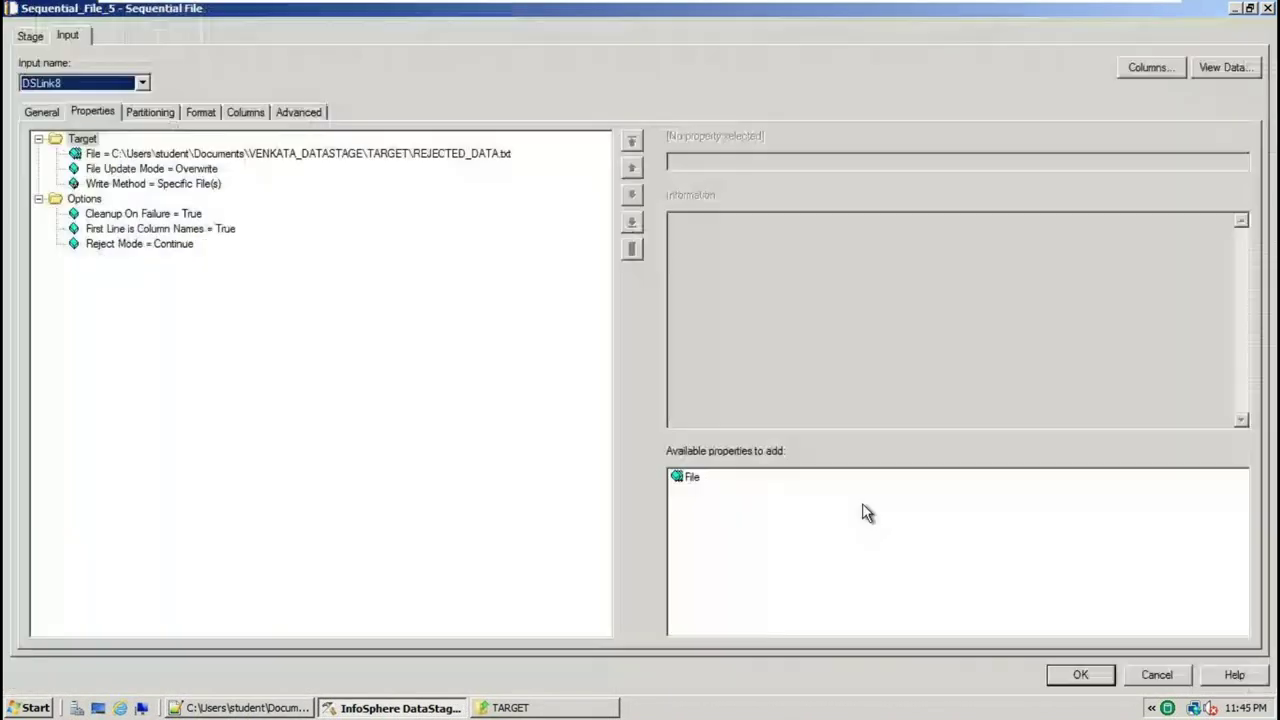
pyautogui.click(201, 112)
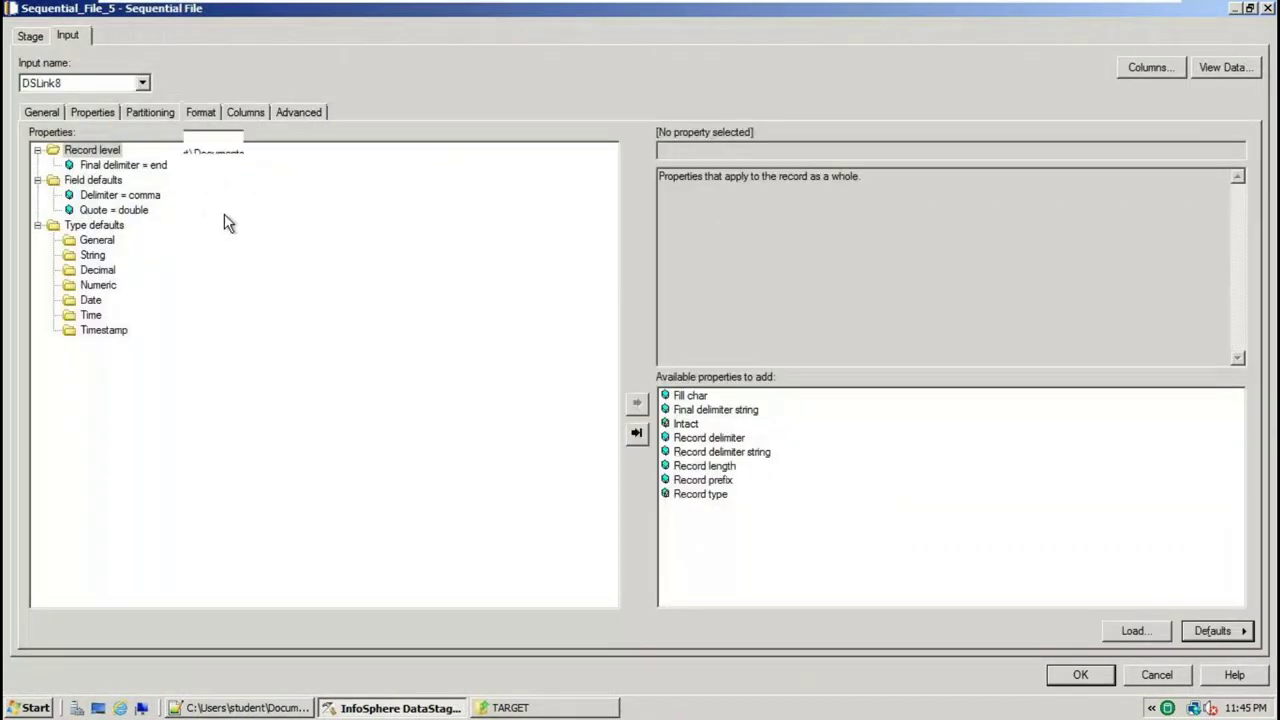
pyautogui.click(146, 212)
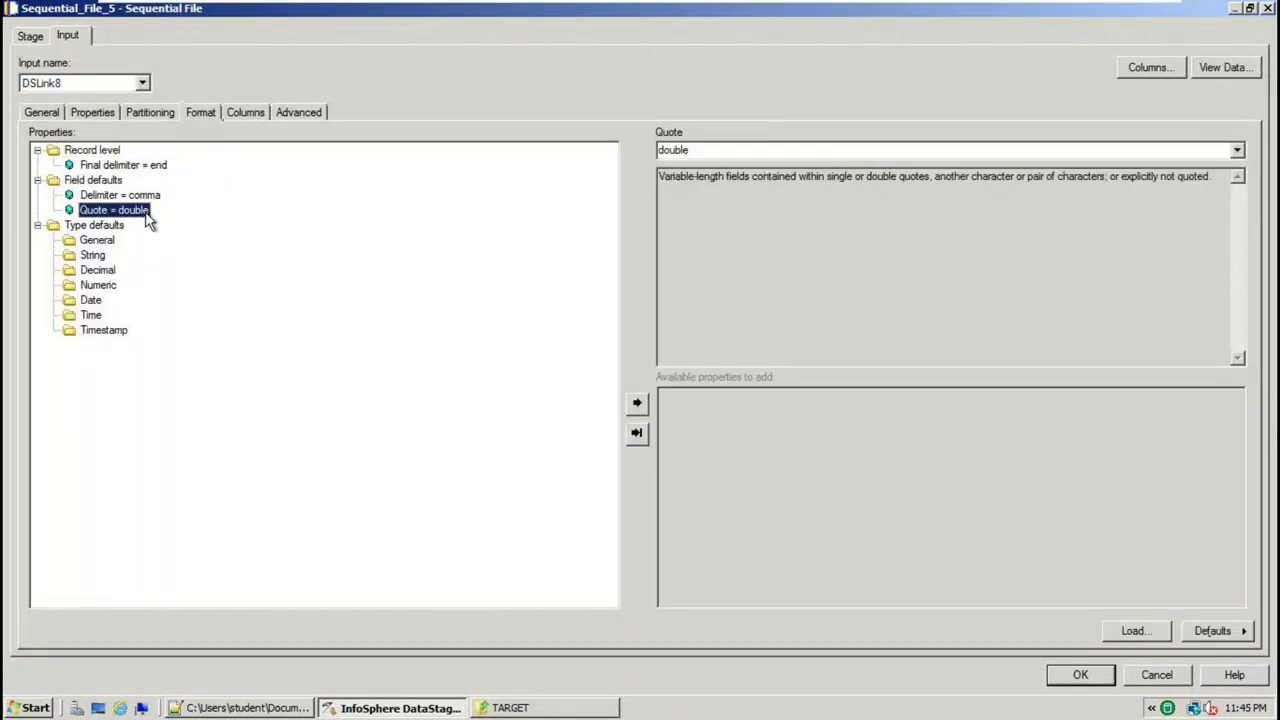
pyautogui.click(1238, 150)
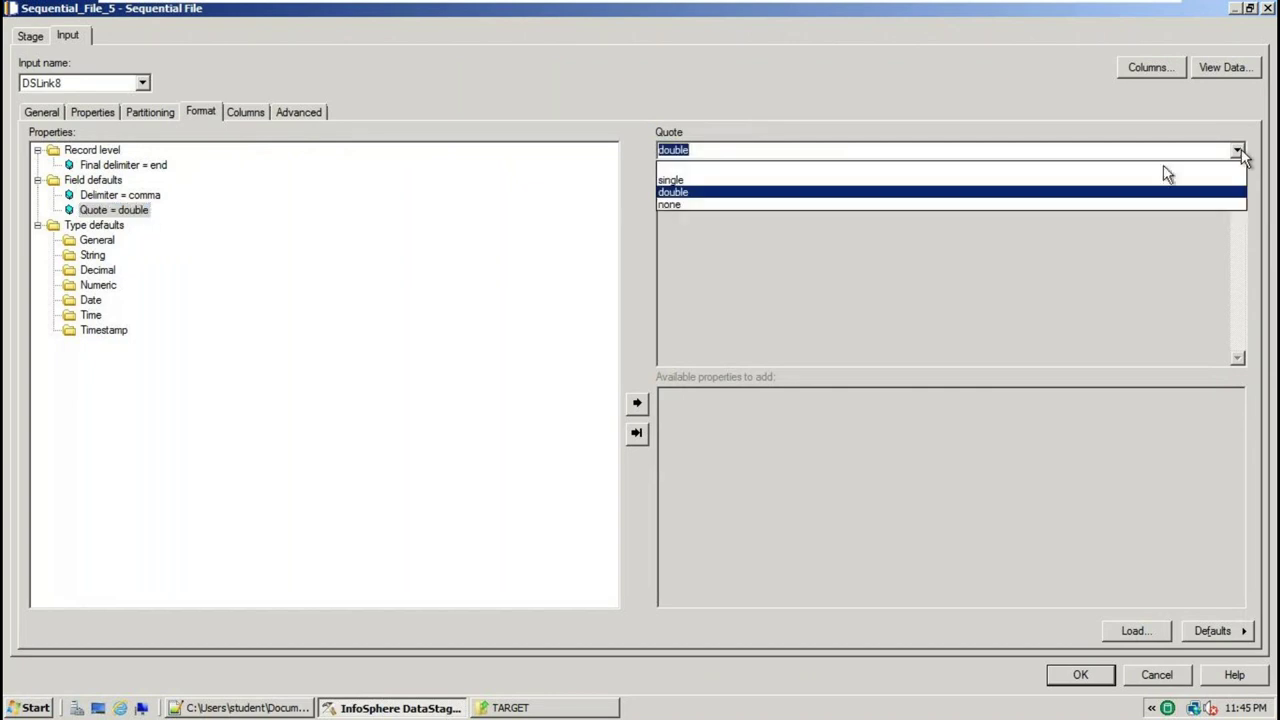
pyautogui.click(677, 206)
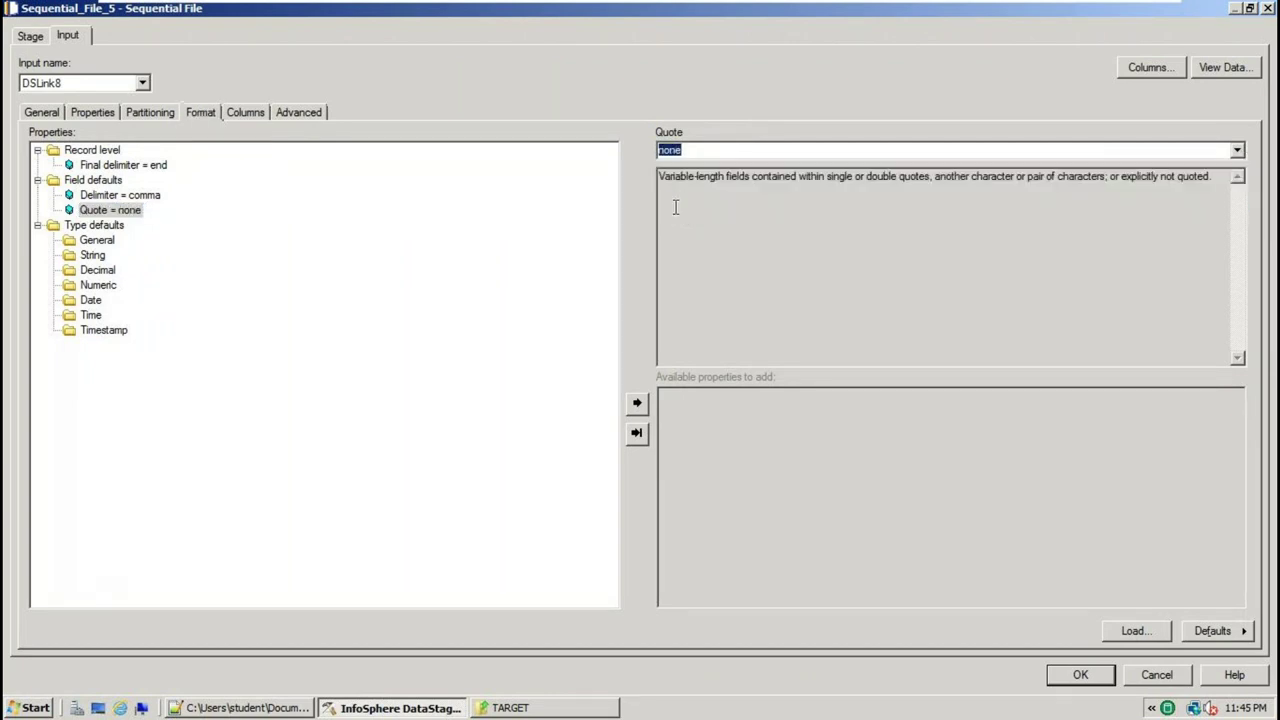
pyautogui.click(1080, 673)
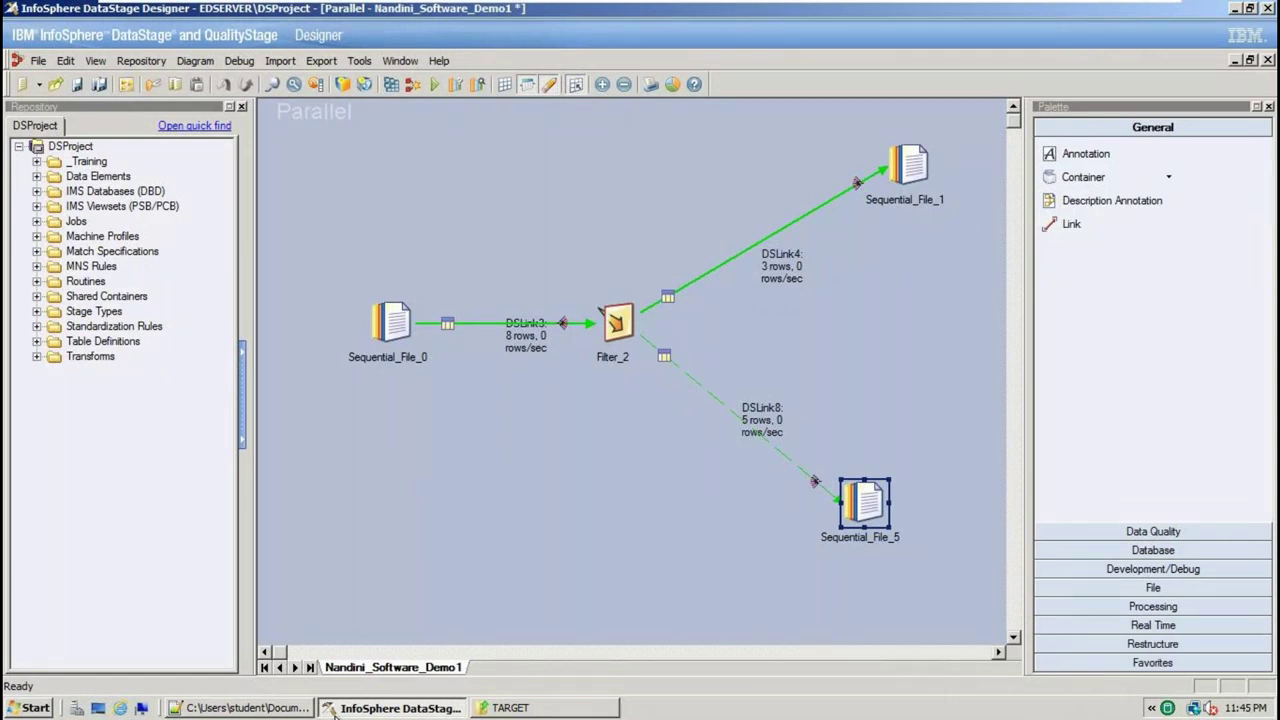
# Inspect the source file path and Filter_2's DEPTNO=10 where clause, cancelling both dialogs unchanged
pyautogui.doubleClick(400, 322)
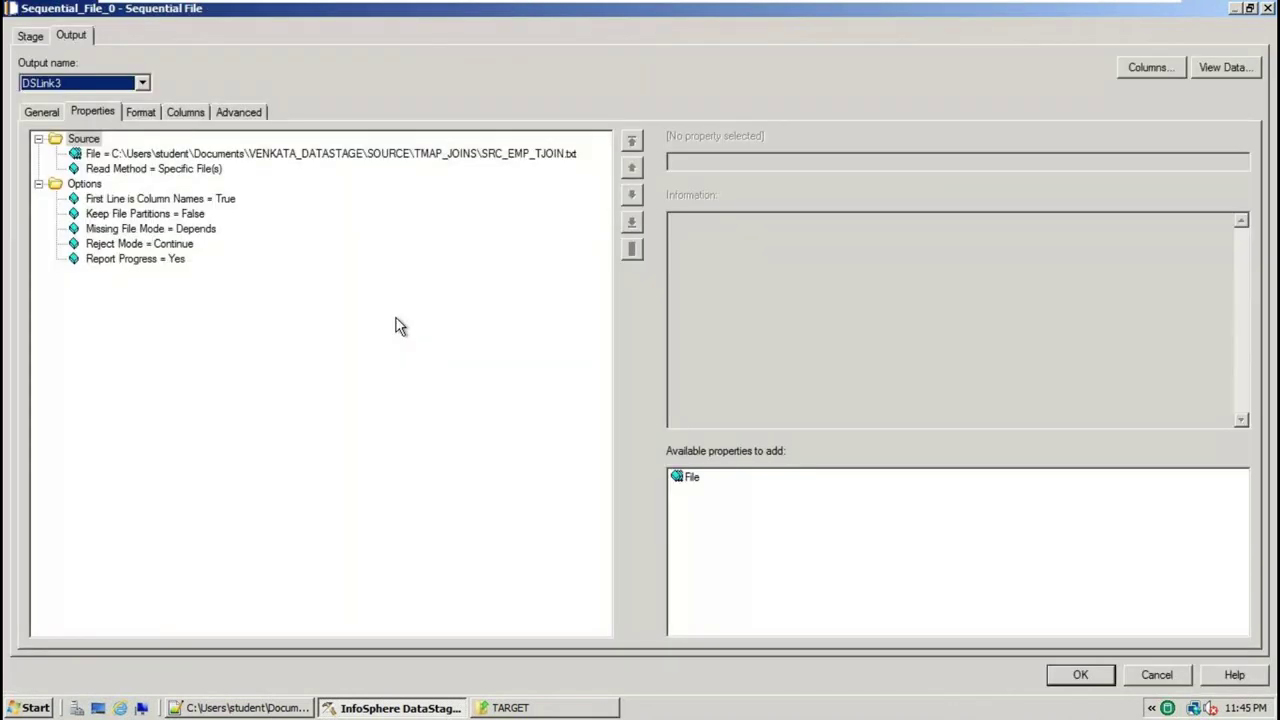
pyautogui.click(410, 155)
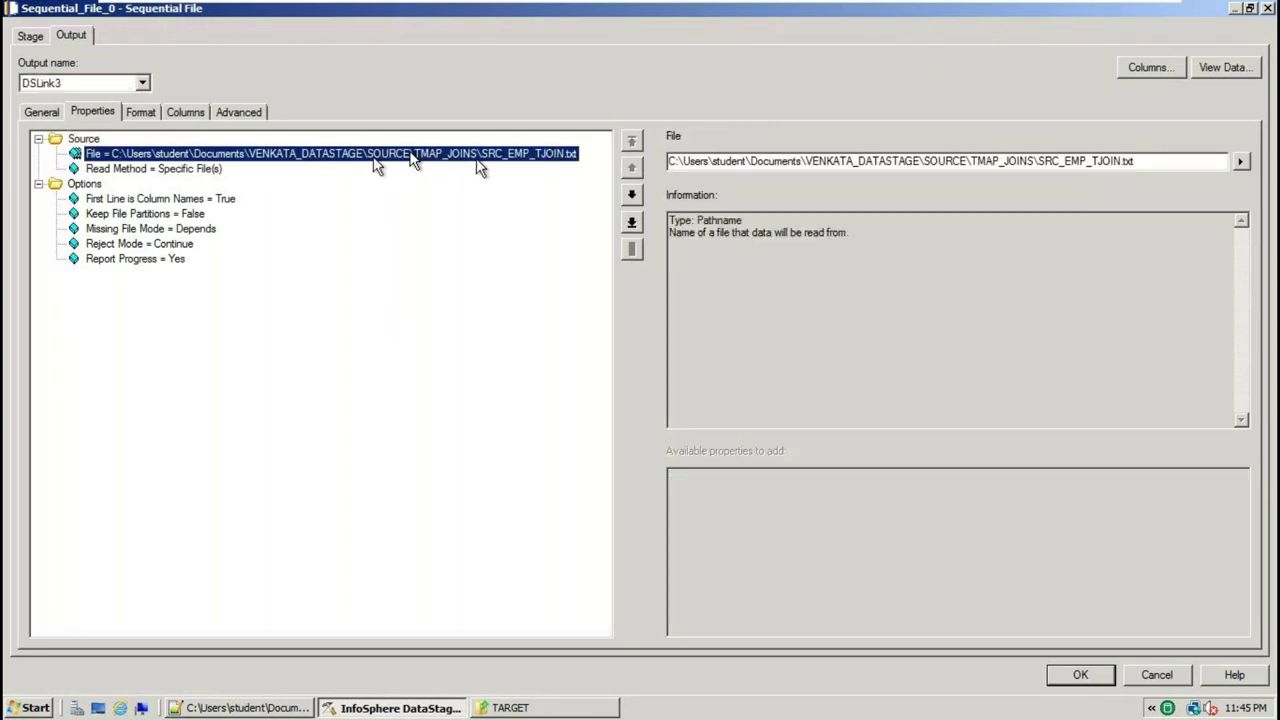
pyautogui.click(1160, 676)
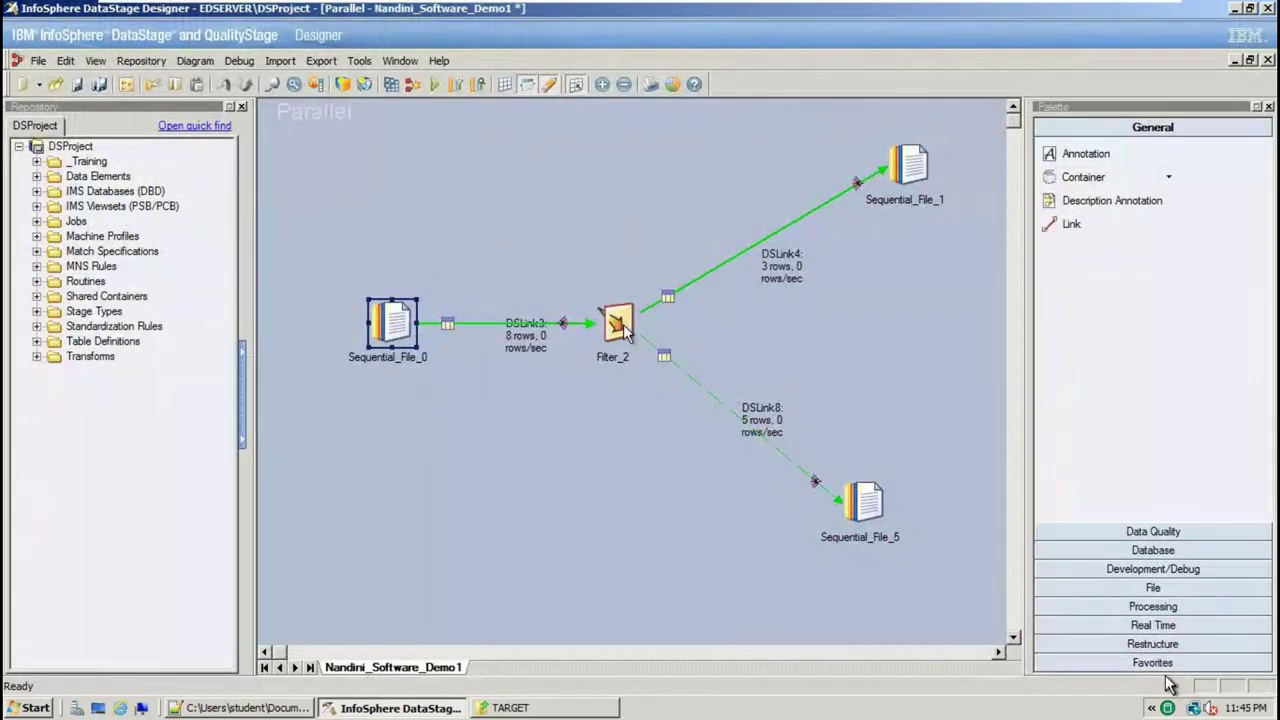
pyautogui.click(618, 322)
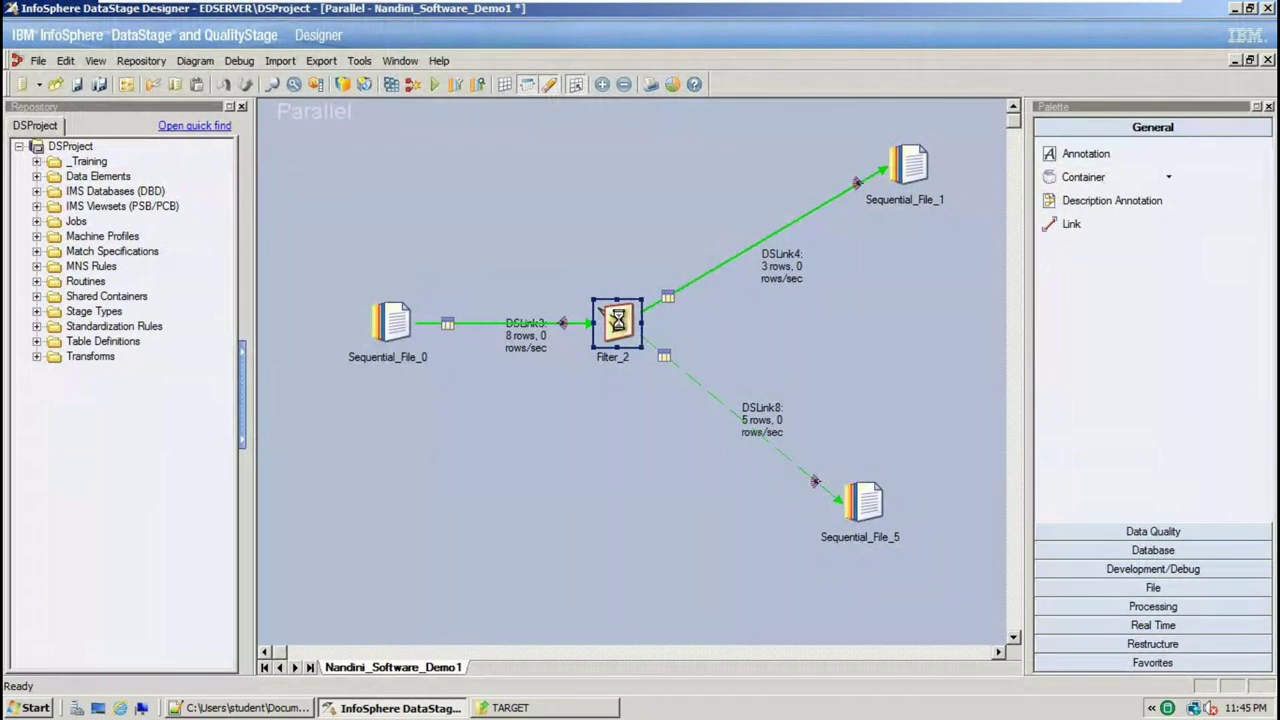
pyautogui.doubleClick(618, 322)
pyautogui.click(160, 156)
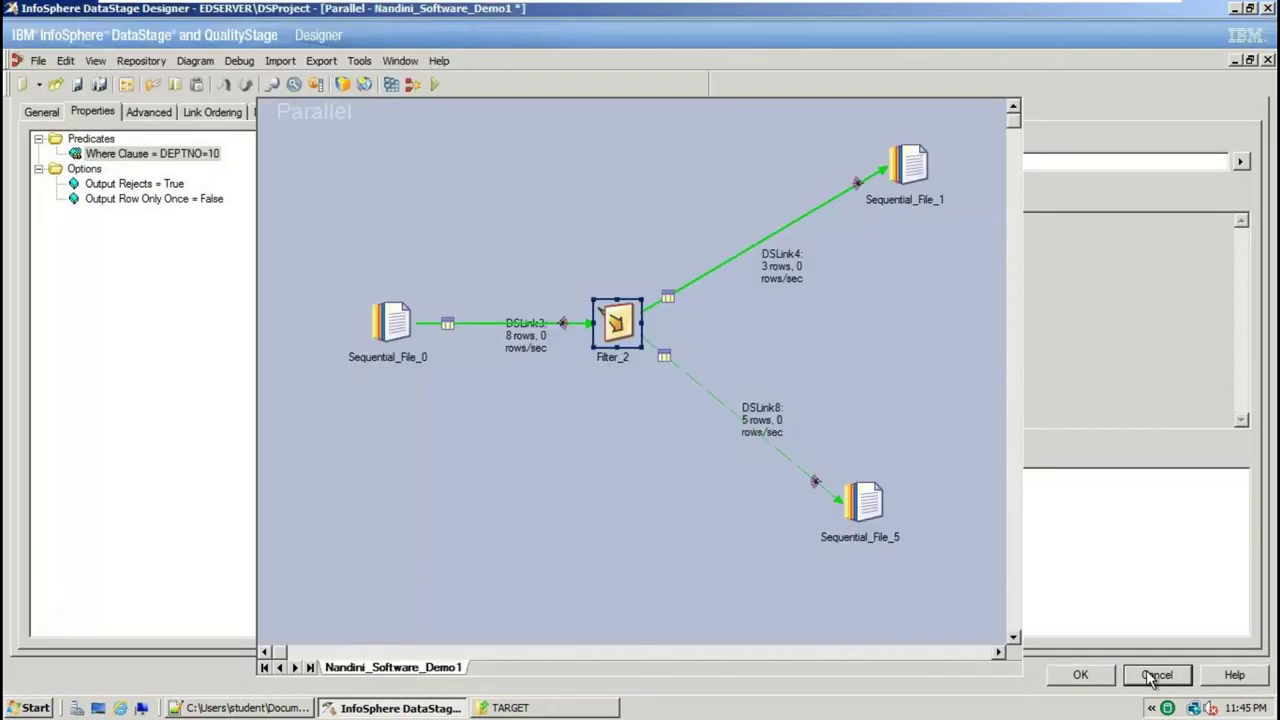
pyautogui.click(1152, 677)
# Open TARGET_DEPTNO10.txt in Notepad++ and highlight its department-10 data rows
pyautogui.click(910, 160)
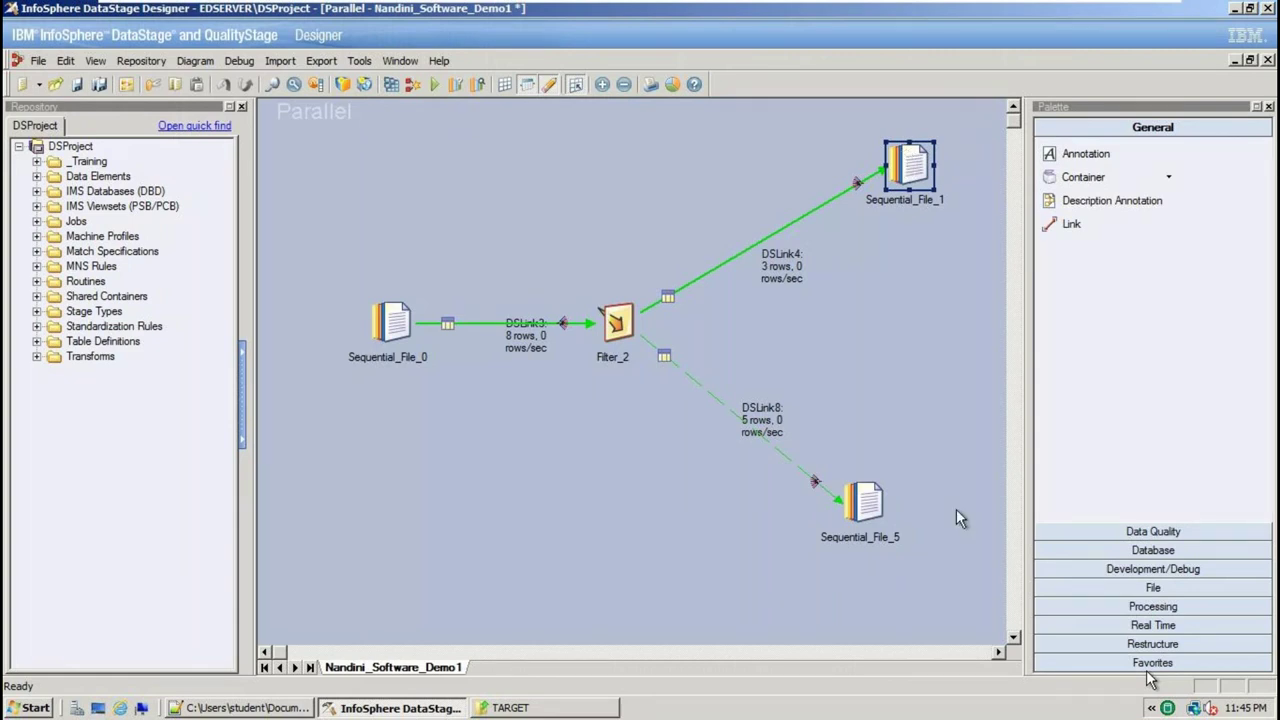
pyautogui.click(853, 500)
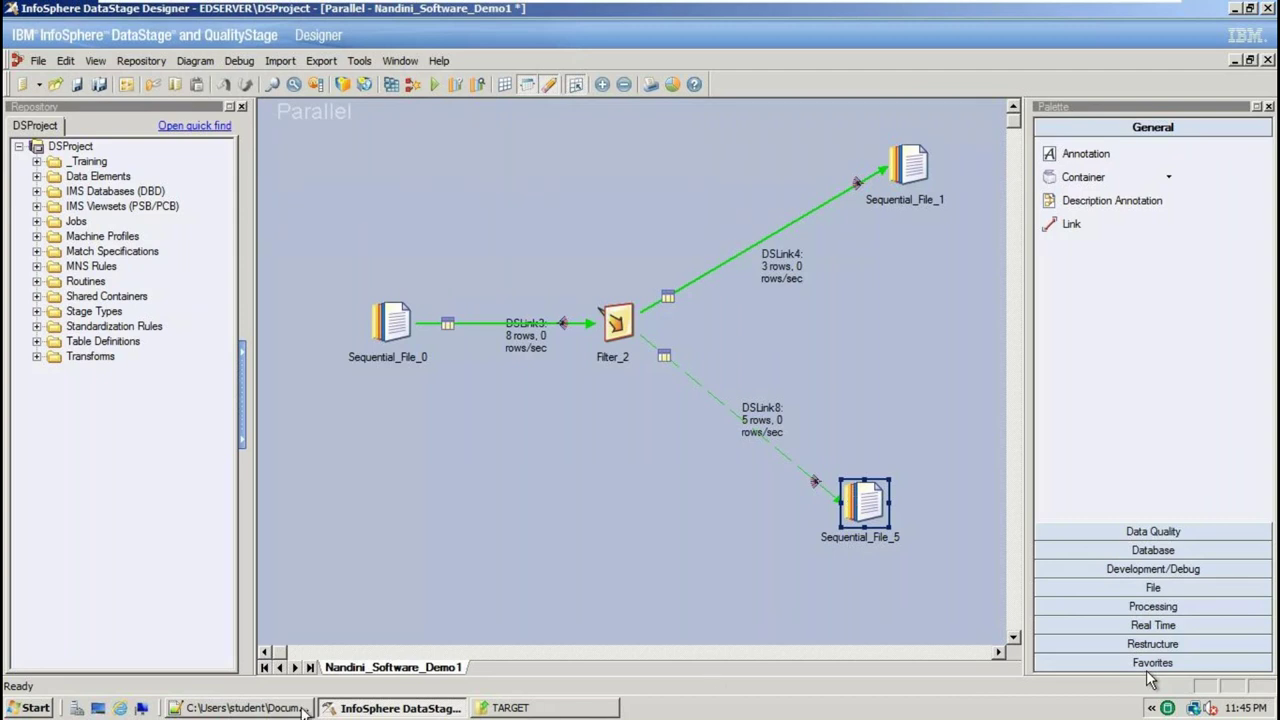
pyautogui.click(484, 707)
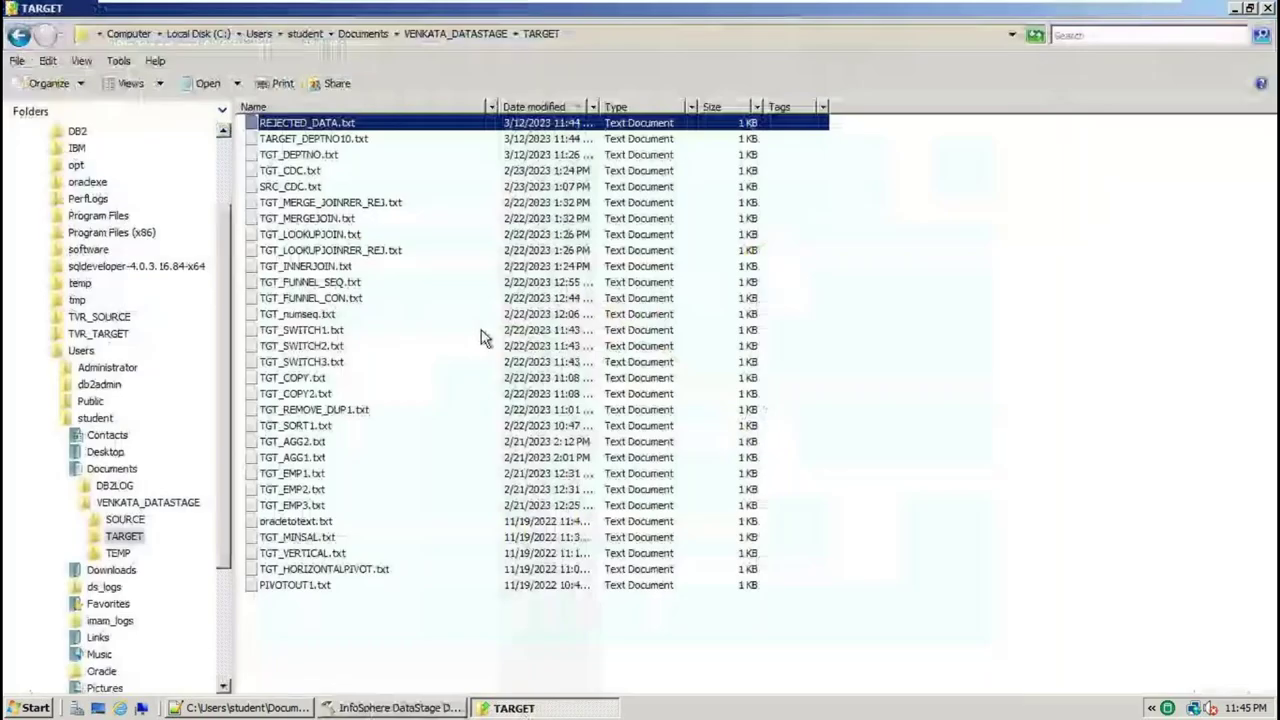
pyautogui.rightClick(342, 138)
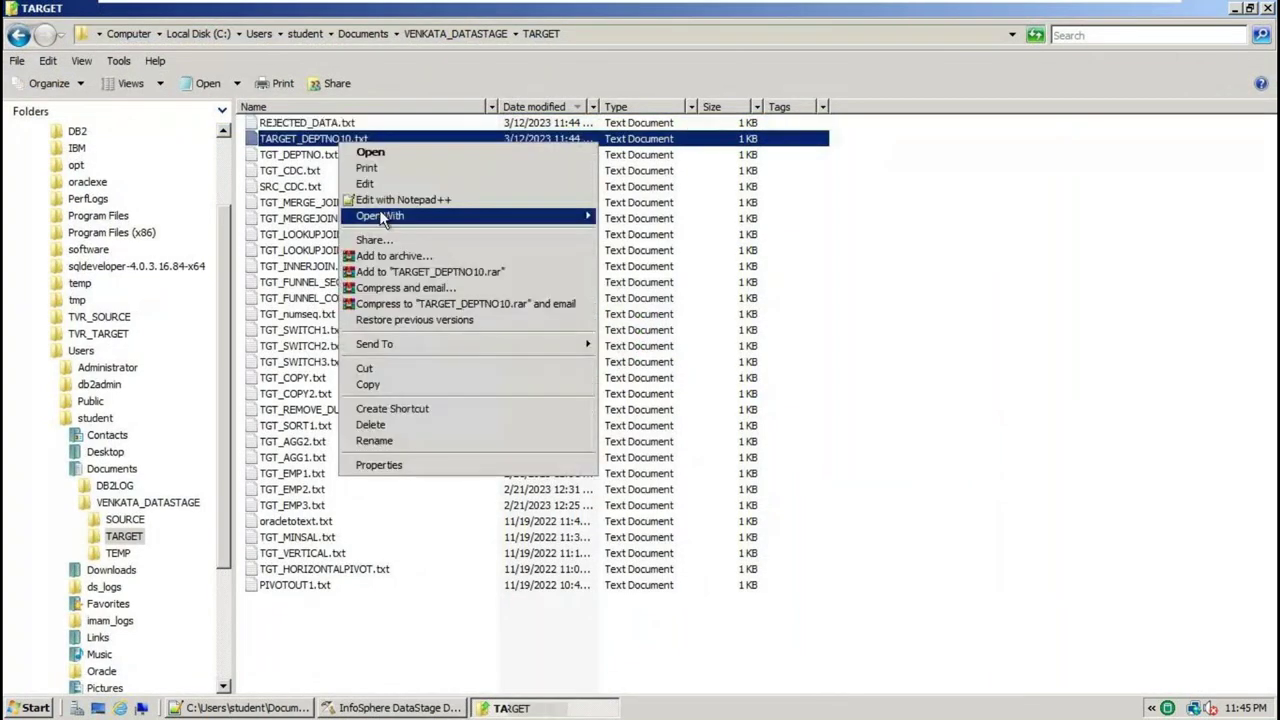
pyautogui.click(380, 194)
pyautogui.moveTo(789, 317); pyautogui.dragTo(434, 201)
pyautogui.hotkey('ctrl', 'a')
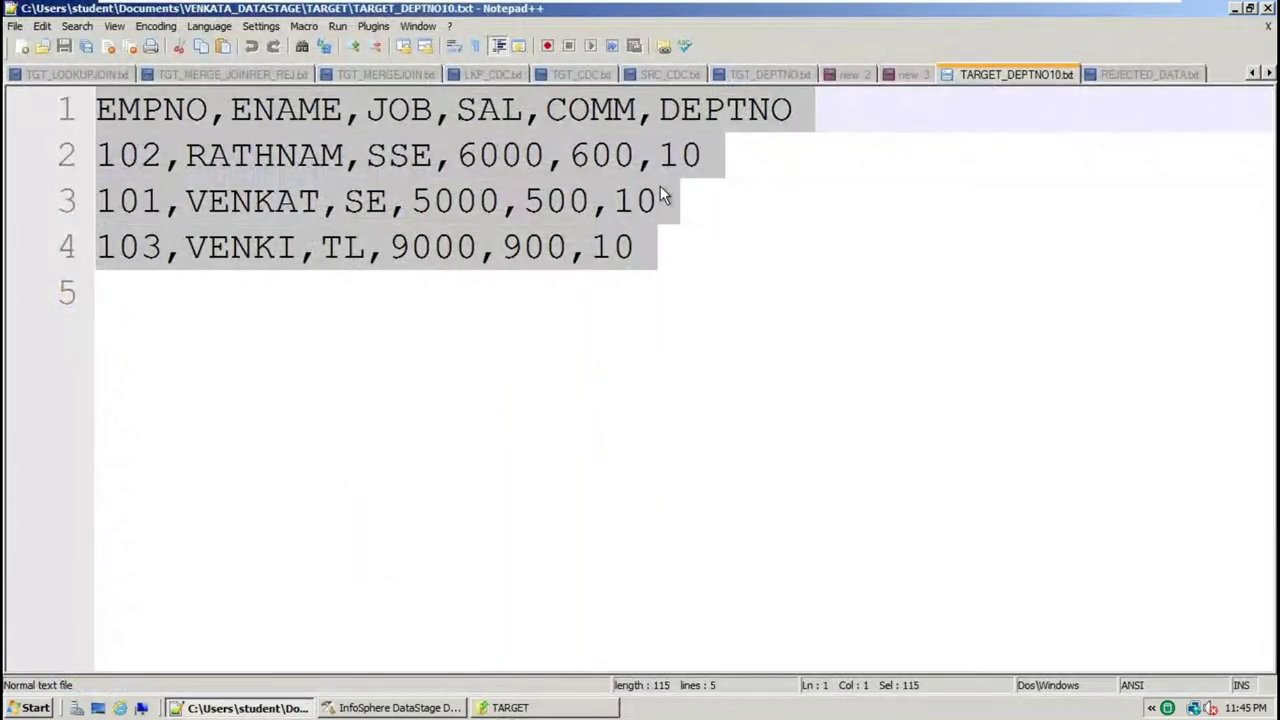
pyautogui.doubleClick(682, 158)
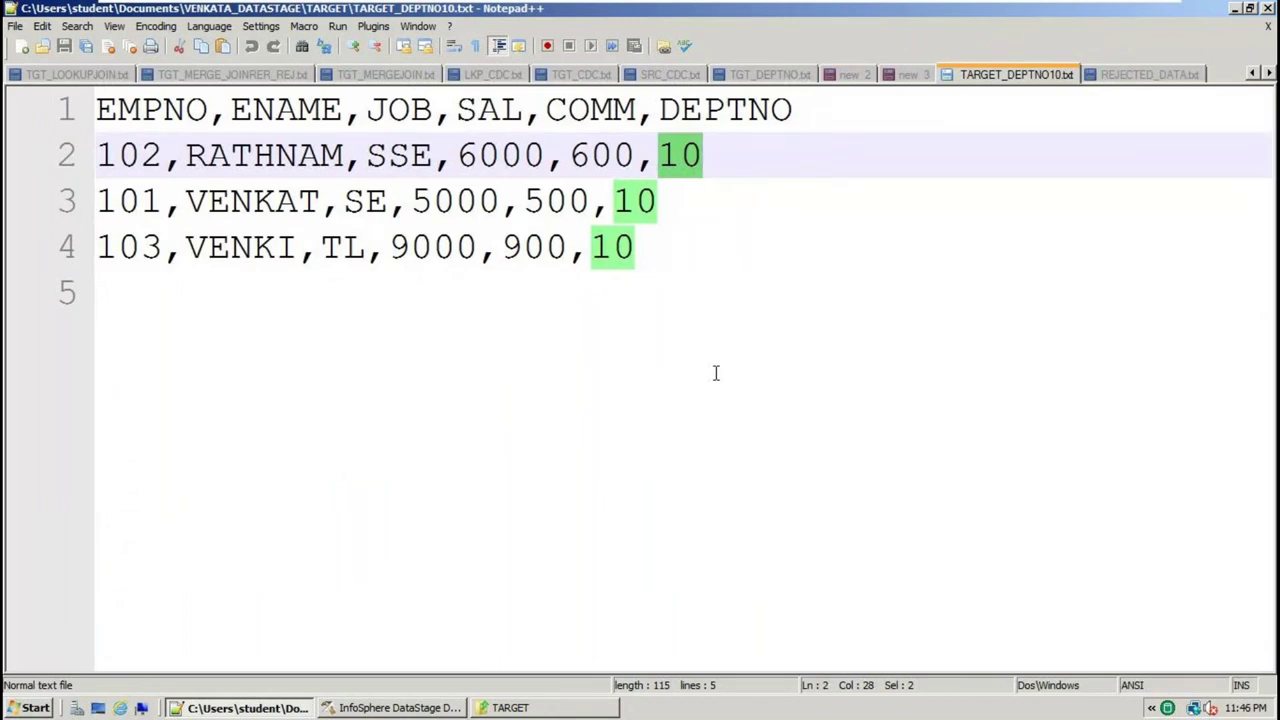
pyautogui.click(689, 294)
pyautogui.hotkey('ctrl', 'a')
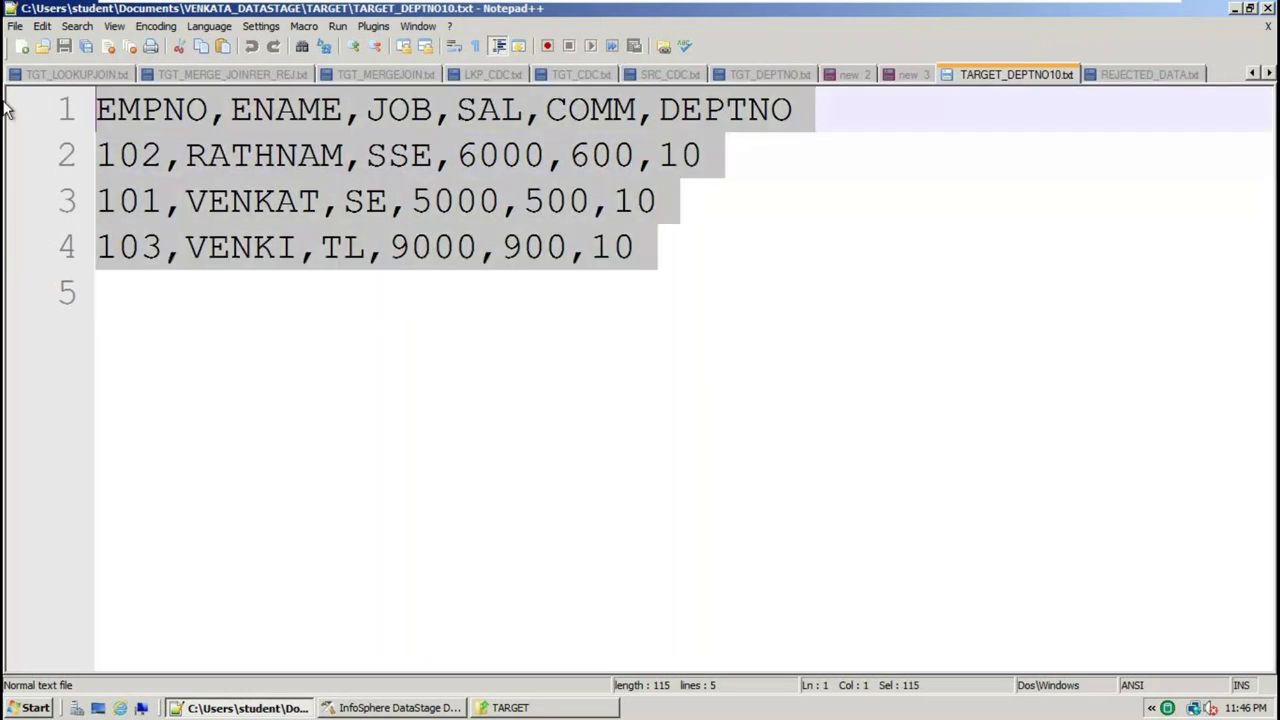
pyautogui.click(540, 247)
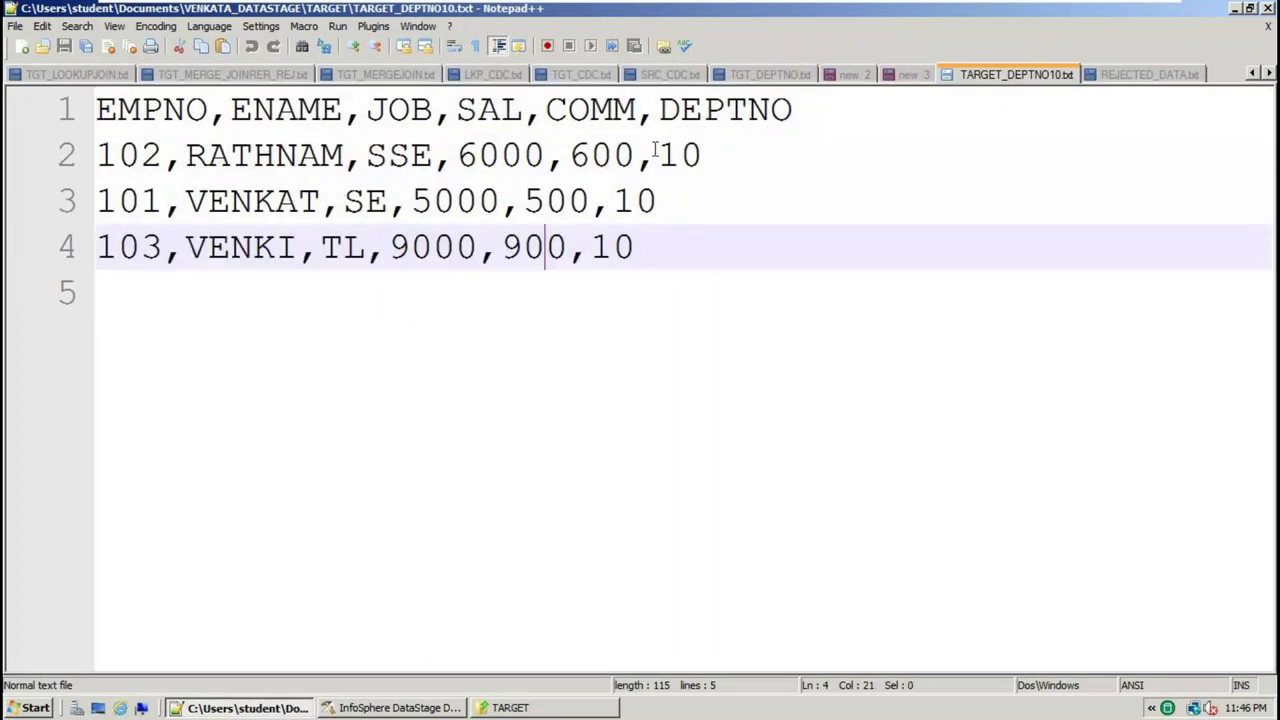
pyautogui.doubleClick(689, 158)
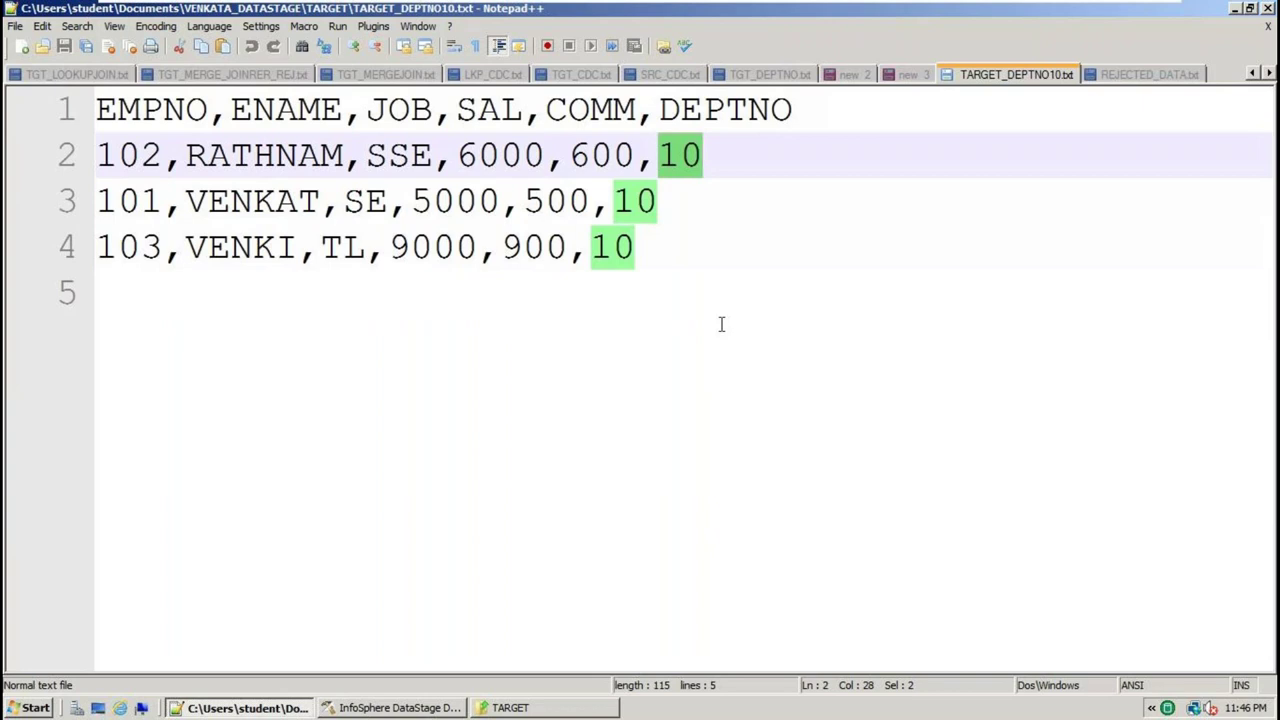
pyautogui.hotkey('ctrl', 'a')
# Paste the file contents into a new document and add the note 'deptno=10 and ename=VENKAT'
pyautogui.hotkey('ctrl', 'c')
pyautogui.hotkey('ctrl', 'n')
pyautogui.hotkey('ctrl', 'v')
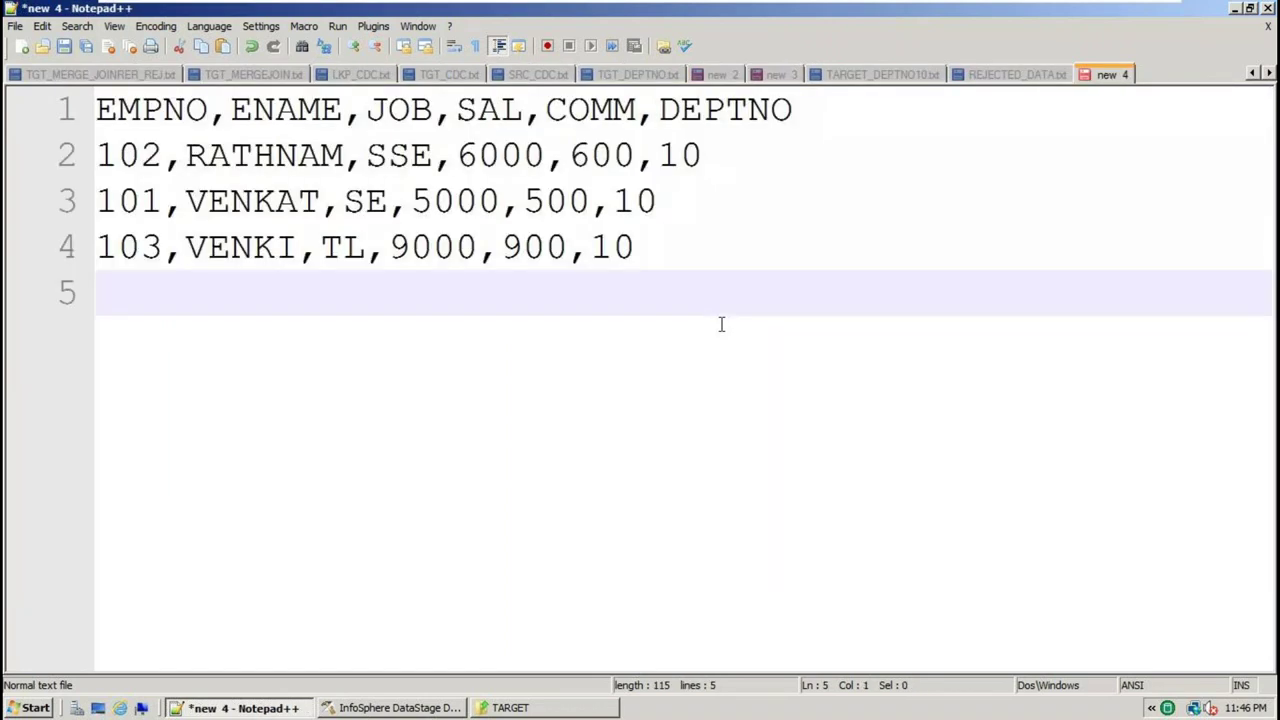
pyautogui.press('Return')
pyautogui.press('Return')
pyautogui.press('Return')
pyautogui.write('a')
pyautogui.press('BackSpace')
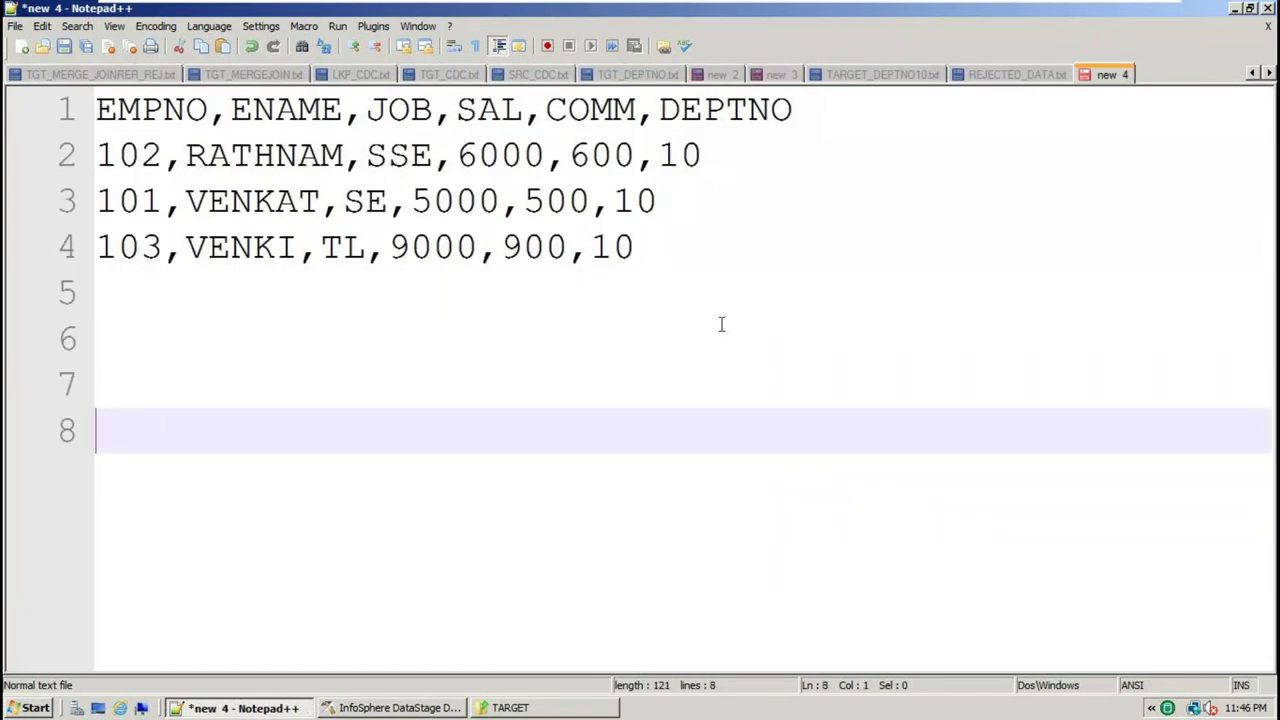
pyautogui.press('BackSpace')
pyautogui.write('deptno')
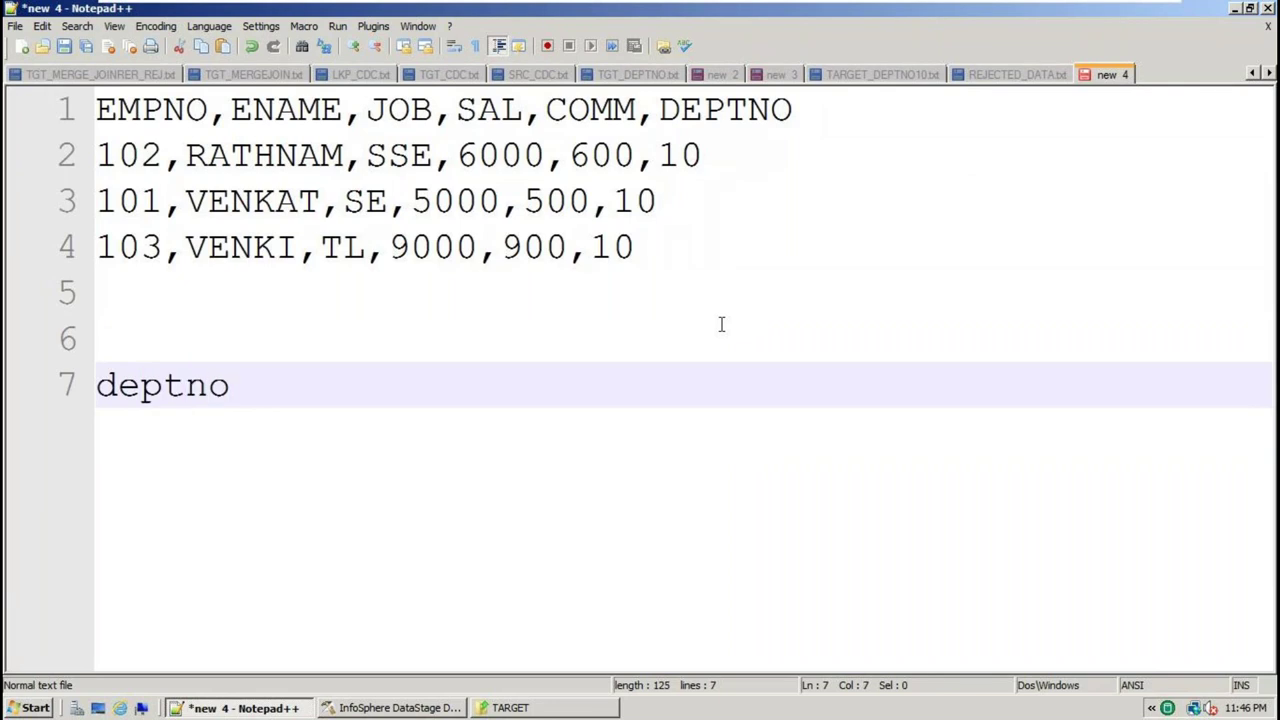
pyautogui.write('=10 and ')
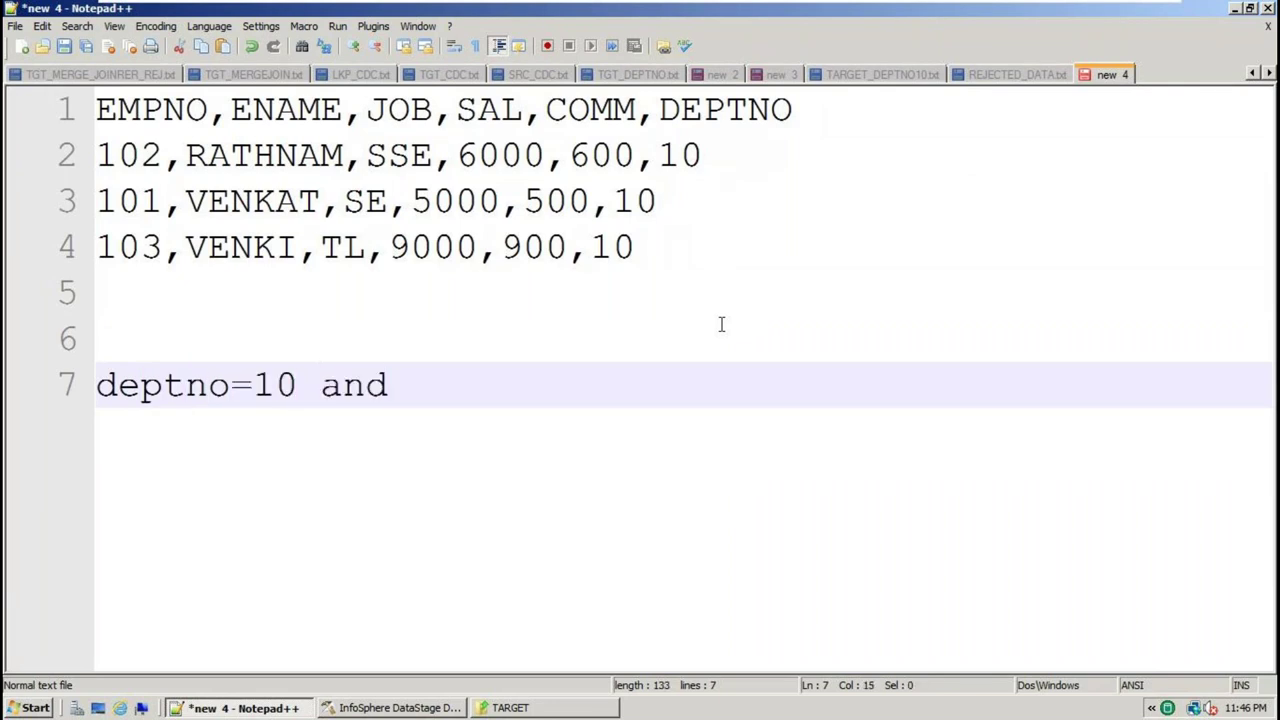
pyautogui.write('ename')
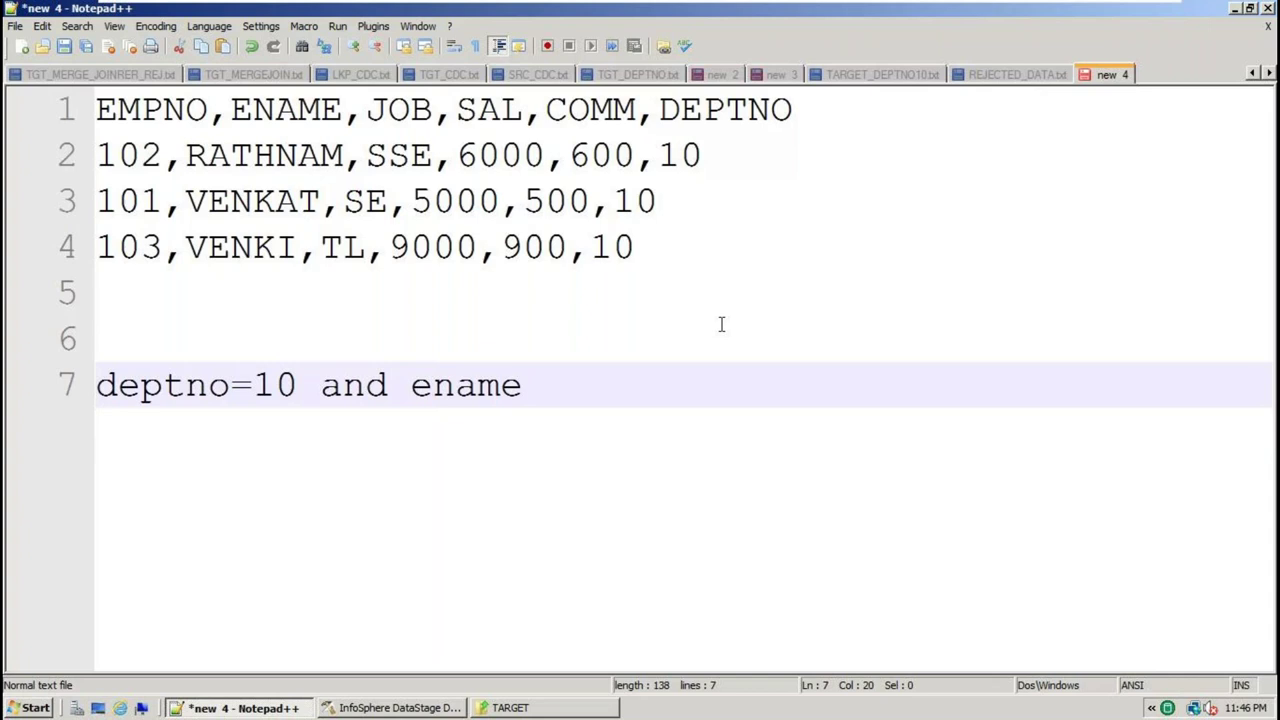
pyautogui.write('=')
pyautogui.write('VENK')
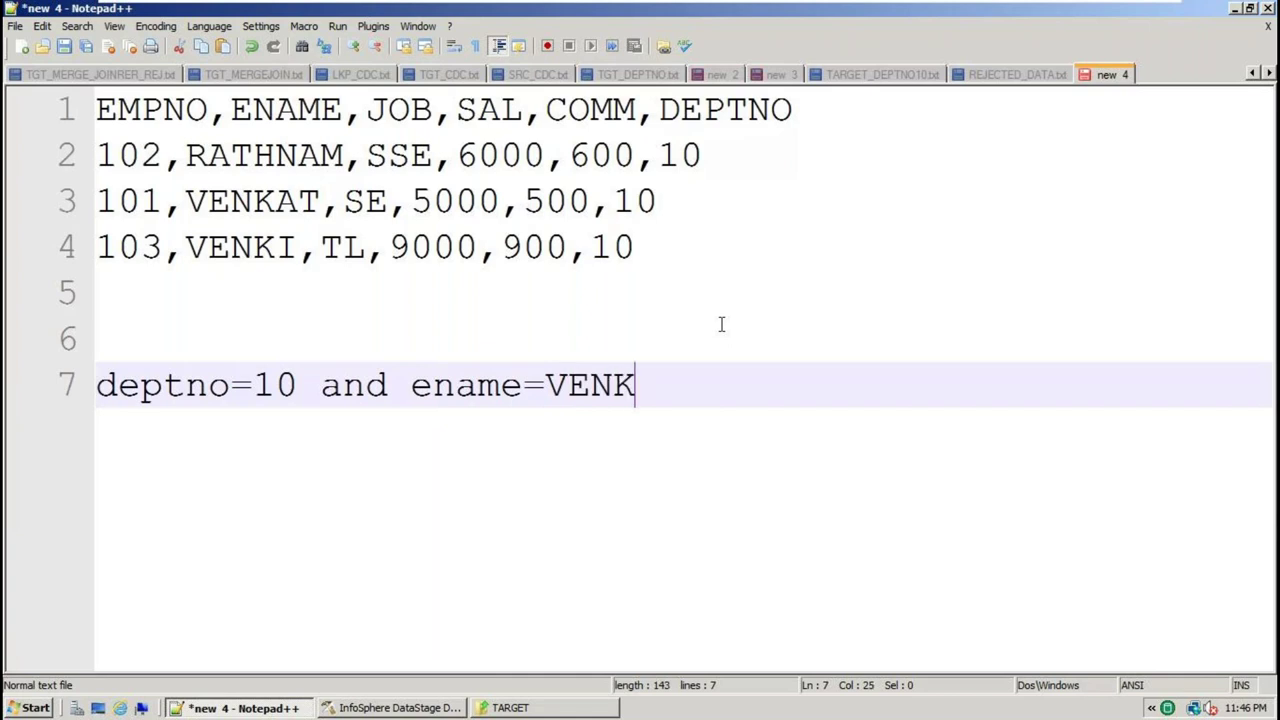
pyautogui.write('AT')
# Point out the 'and', 'deptno=' and 'VENKAT' parts of the condition line
pyautogui.click(344, 386)
pyautogui.doubleClick(344, 386)
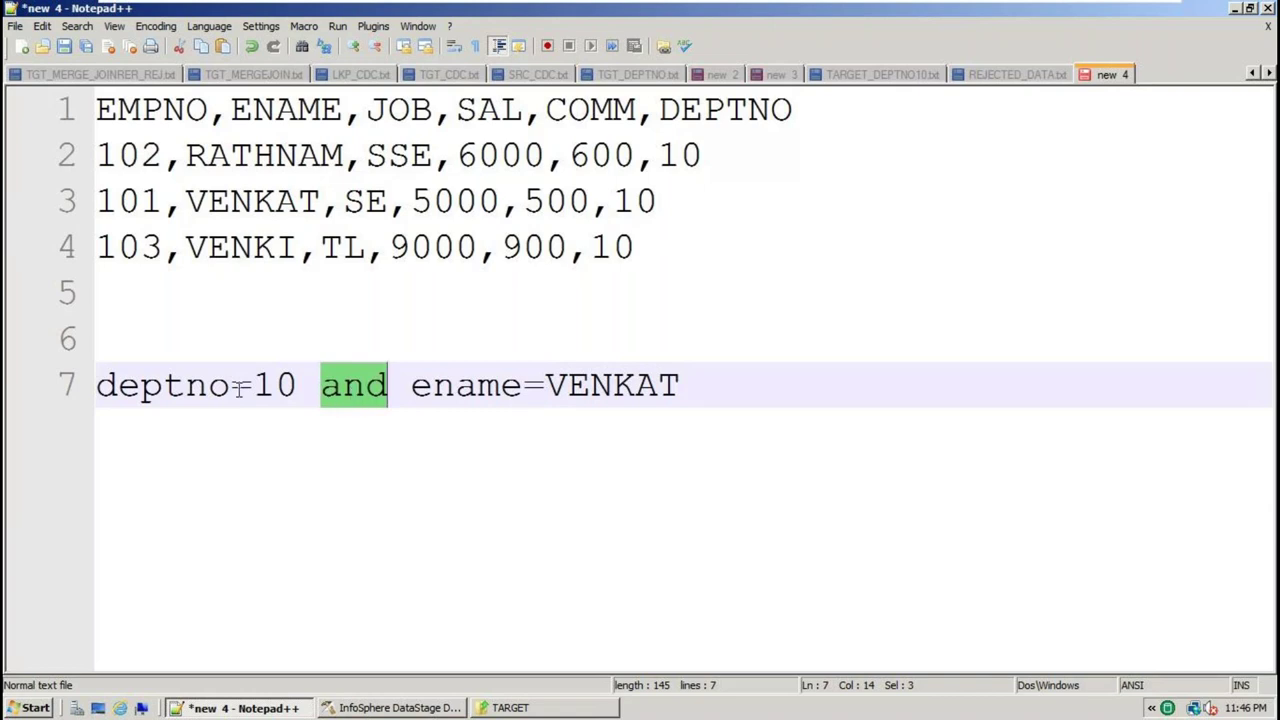
pyautogui.click(304, 387)
pyautogui.click(208, 387)
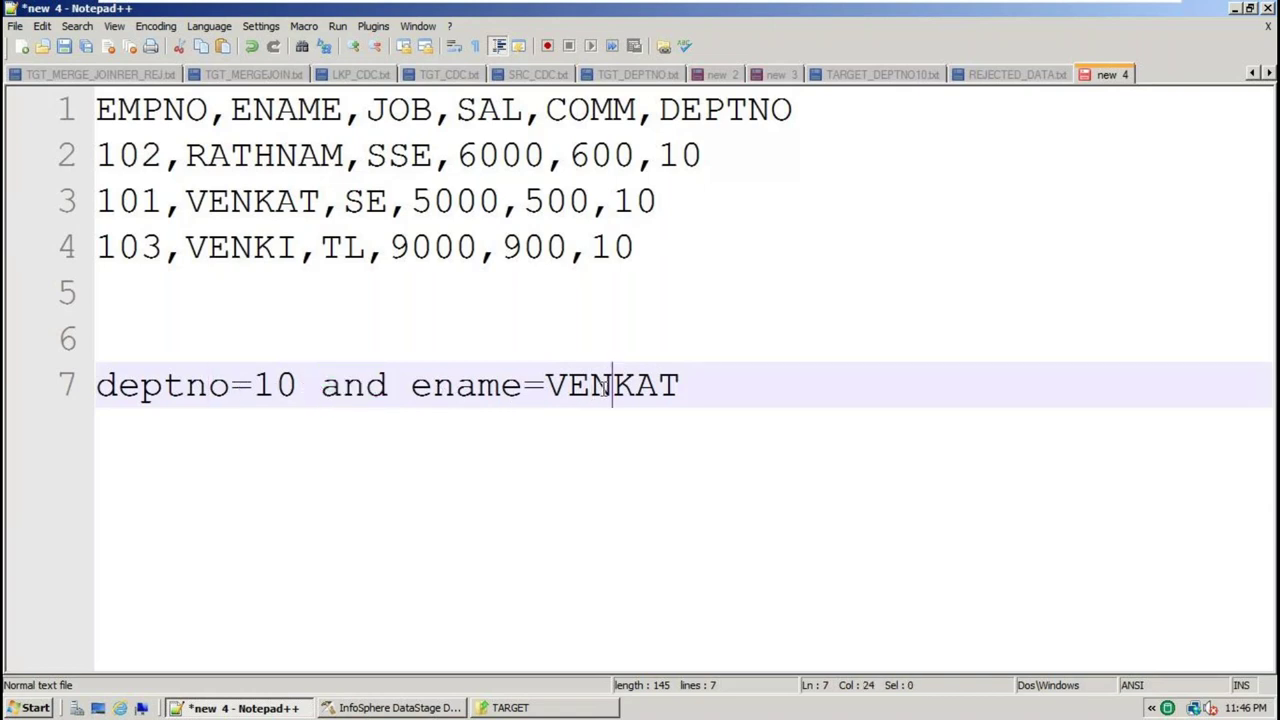
pyautogui.doubleClick(591, 391)
pyautogui.click(205, 386)
pyautogui.press('Right')
pyautogui.press('Right')
pyautogui.hotkey('shift', 'Right')
pyautogui.click(562, 386)
# Copy the 101 VENKAT row from line 3 and paste it below the condition line
pyautogui.doubleClick(274, 152)
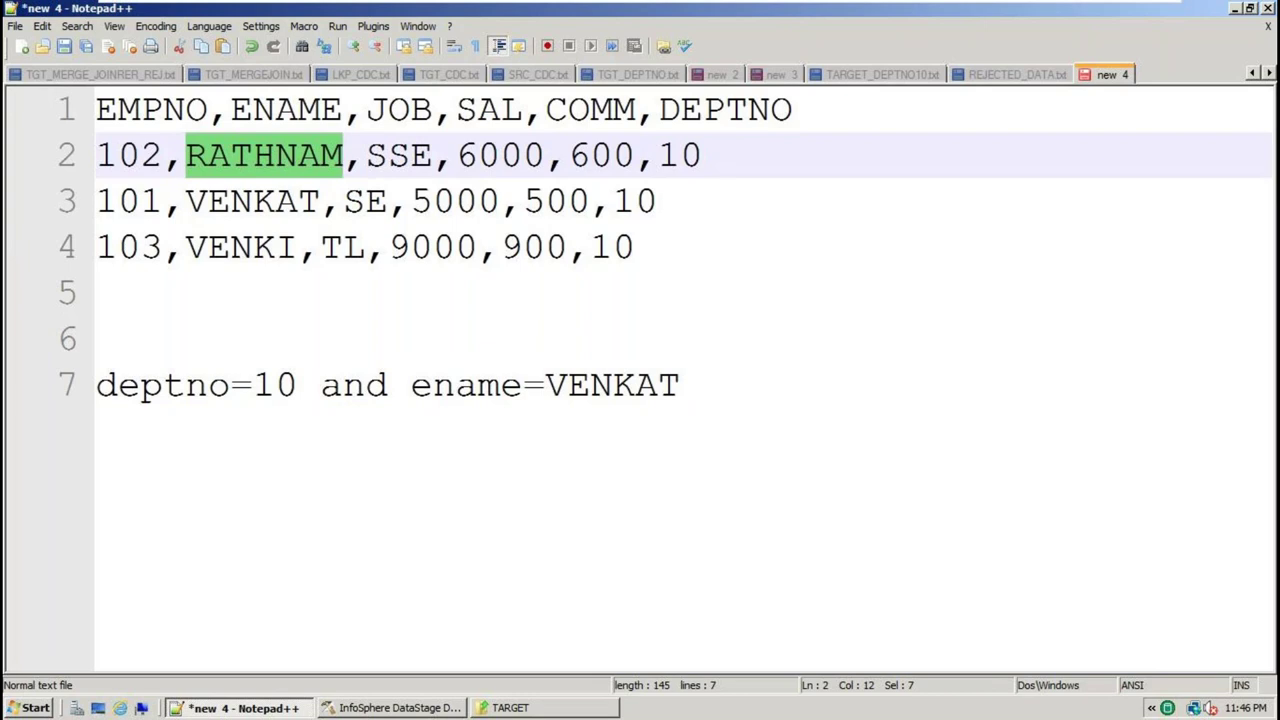
pyautogui.doubleClick(282, 204)
pyautogui.moveTo(686, 207); pyautogui.dragTo(72, 216)
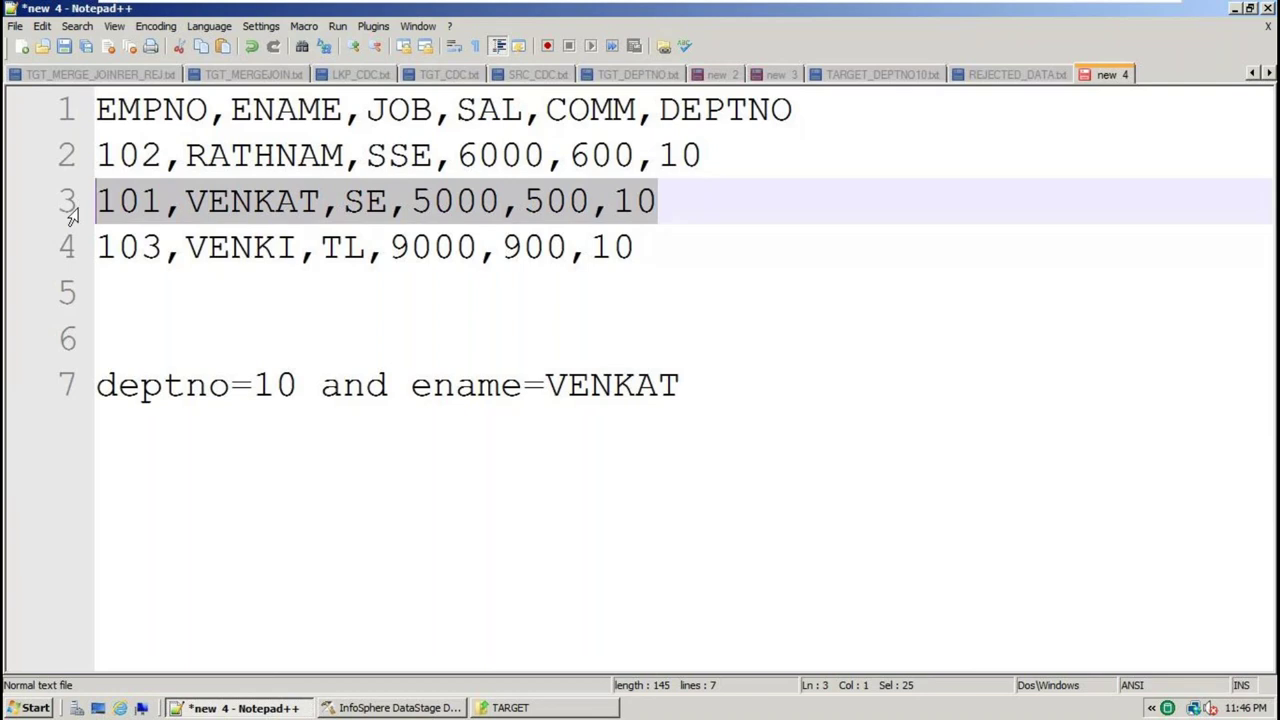
pyautogui.doubleClick(628, 205)
pyautogui.click(715, 204)
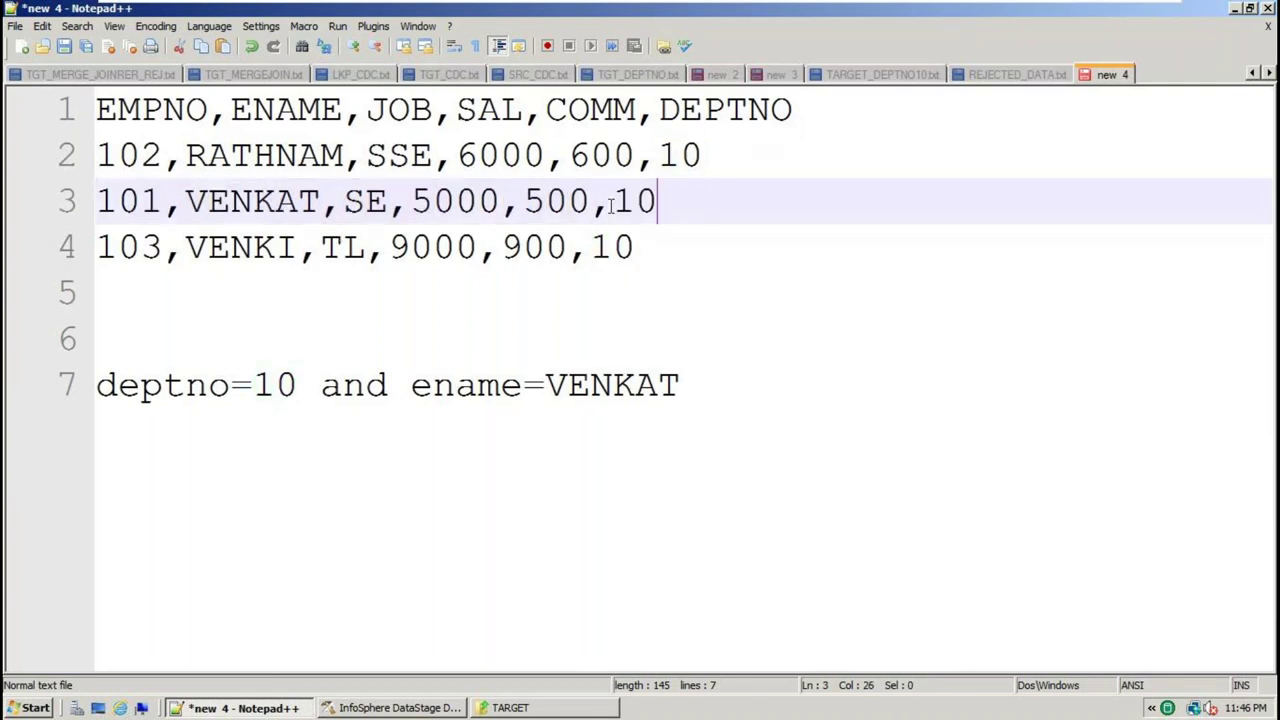
pyautogui.click(50, 204)
pyautogui.click(726, 386)
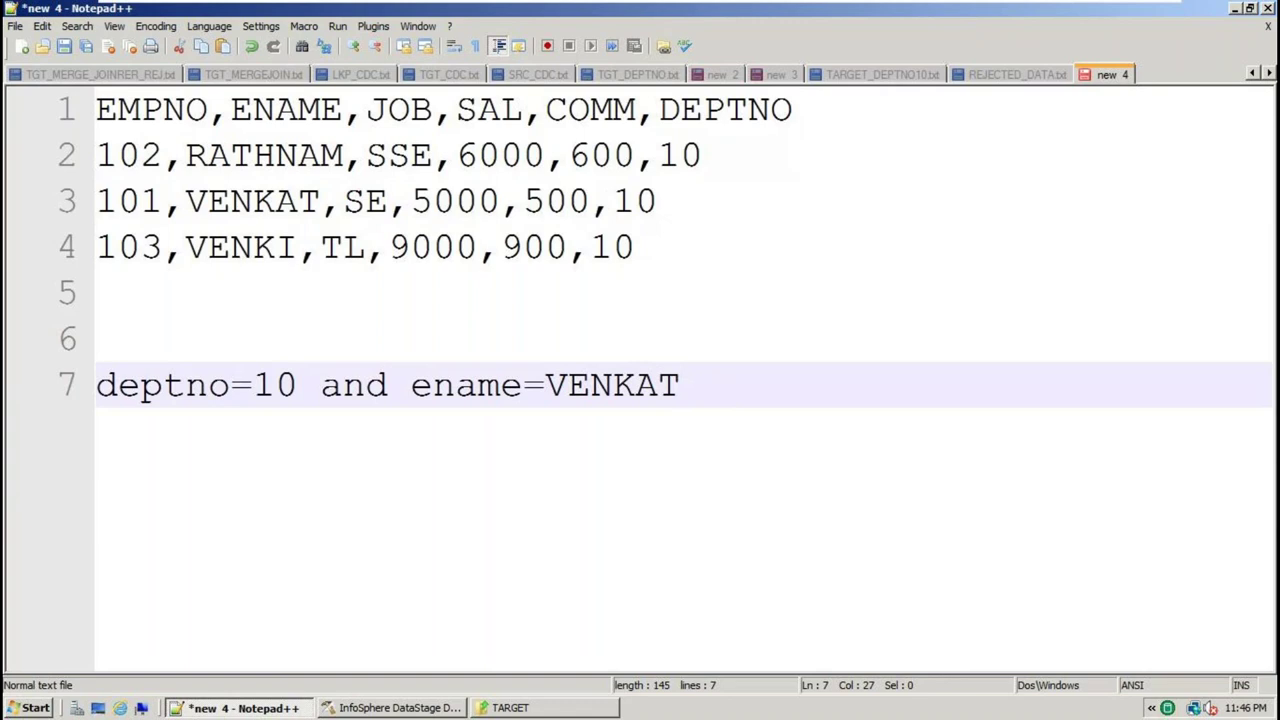
pyautogui.press('Return')
pyautogui.hotkey('ctrl', 'v')
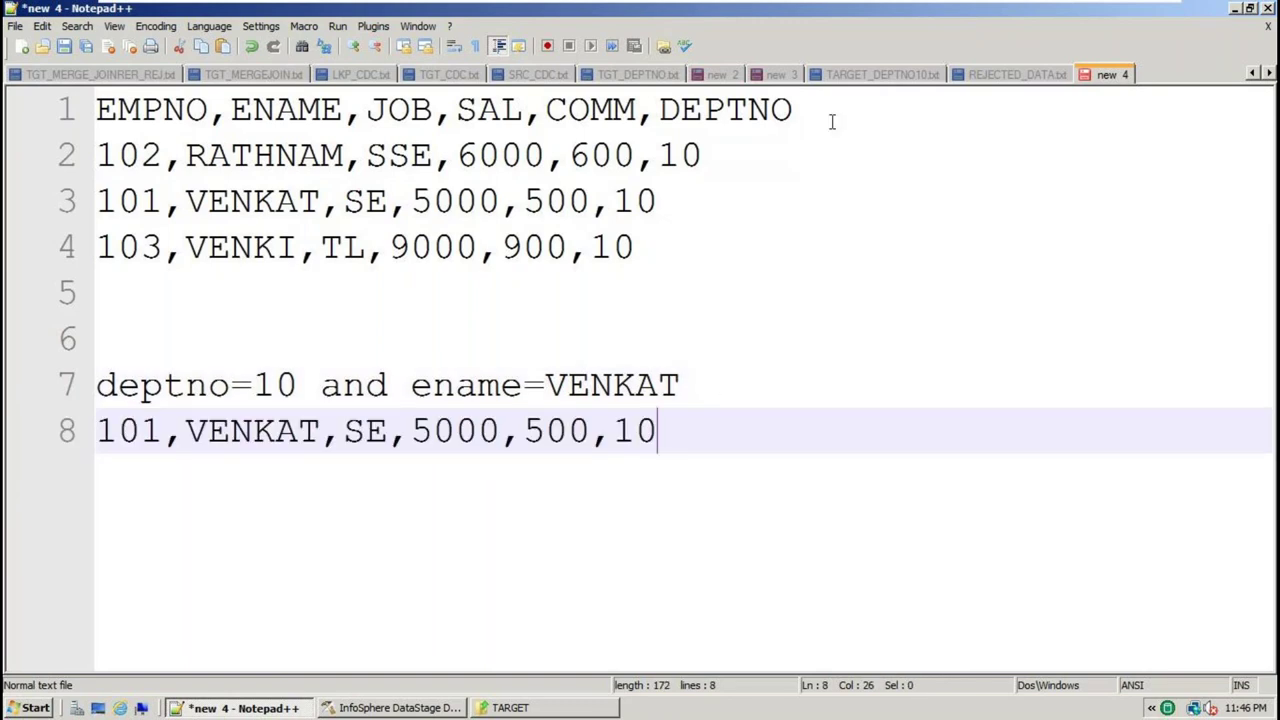
# Copy the header row and paste it directly under the condition line, above the VENKAT row
pyautogui.click(831, 123)
pyautogui.hotkey('shift', 'Home')
pyautogui.click(743, 389)
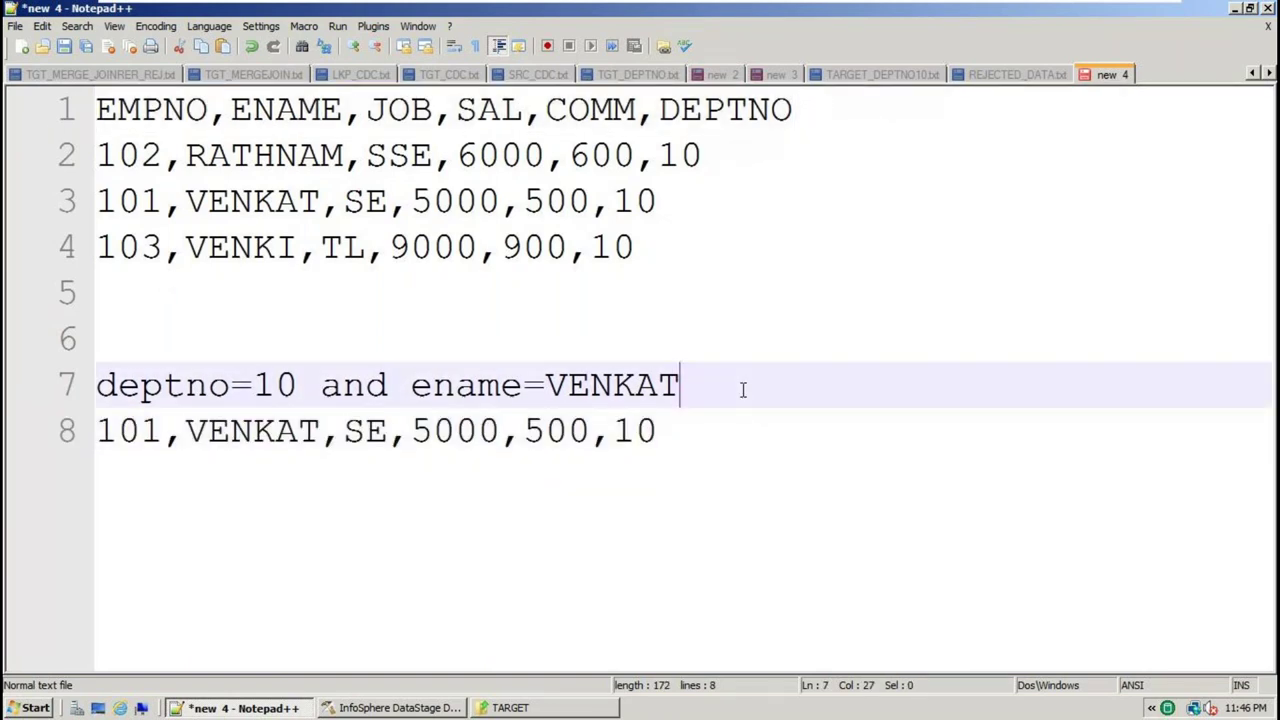
pyautogui.press('Return')
pyautogui.hotkey('ctrl', 'v')
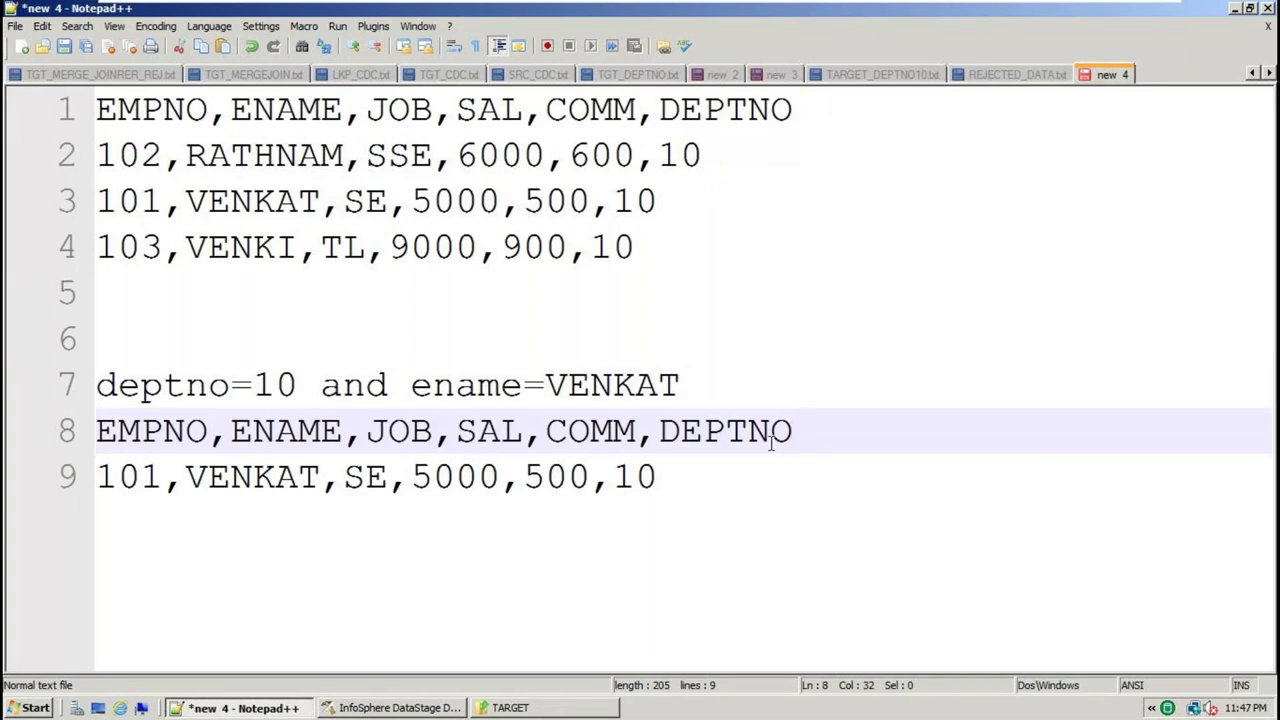
pyautogui.doubleClick(648, 390)
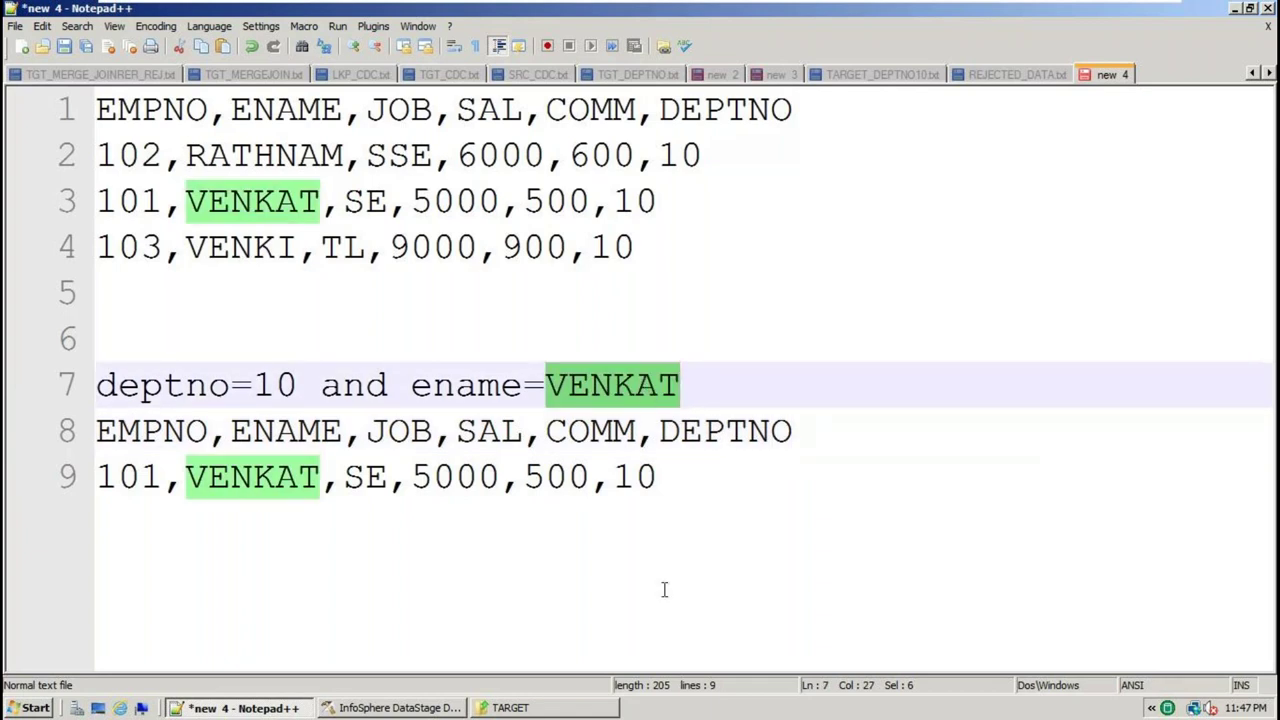
pyautogui.click(390, 707)
# Add AND after DEPTNO=10 in Filter_2's Where Clause and check the ENAME column spelling
pyautogui.doubleClick(613, 330)
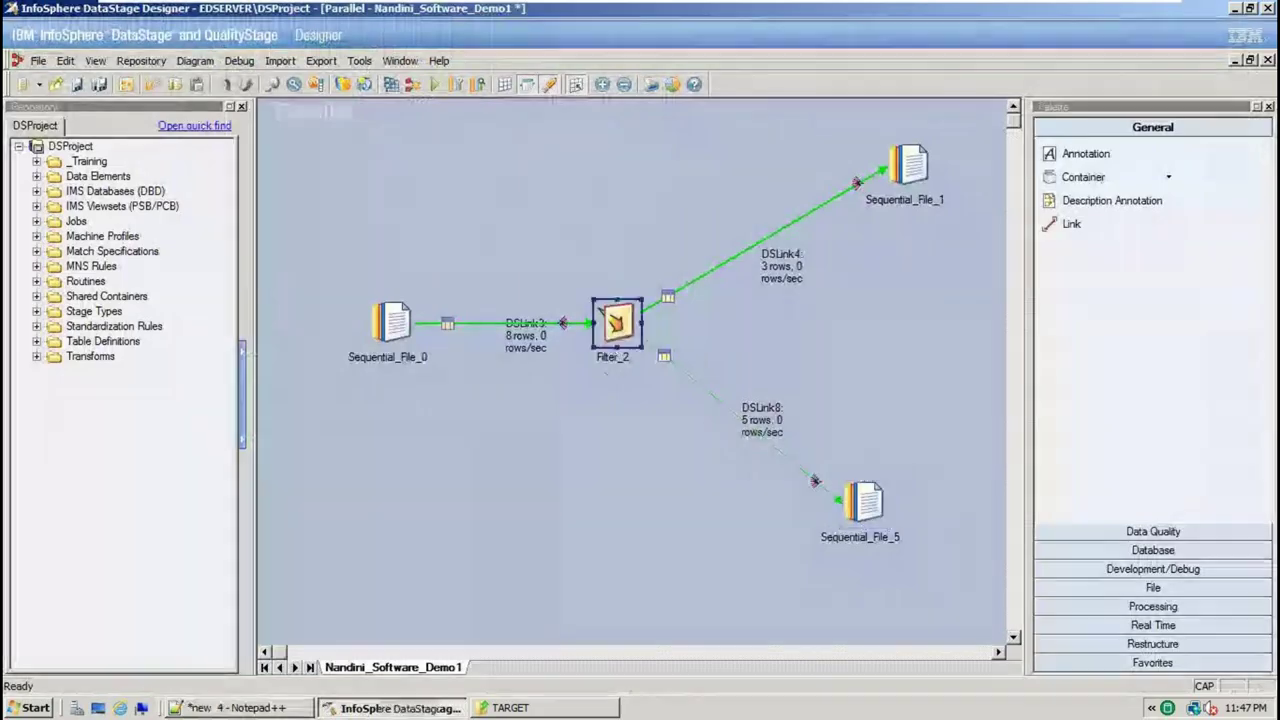
pyautogui.click(200, 155)
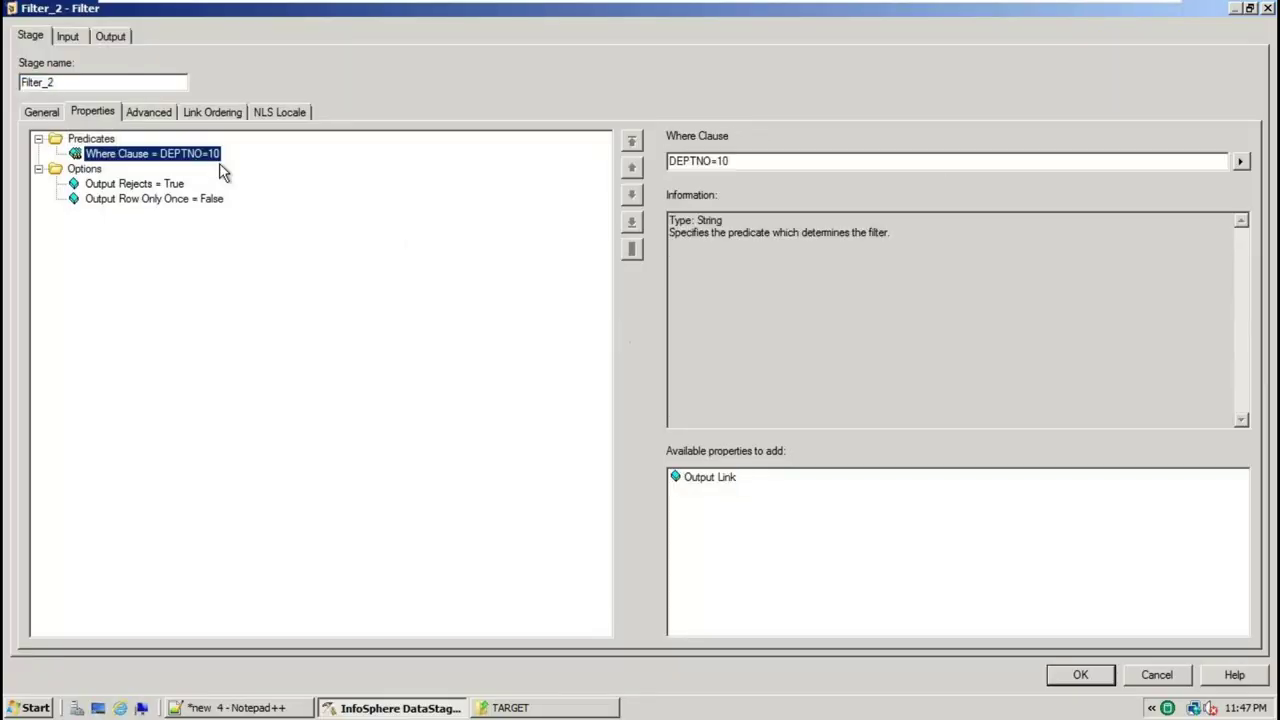
pyautogui.click(745, 161)
pyautogui.write('AND')
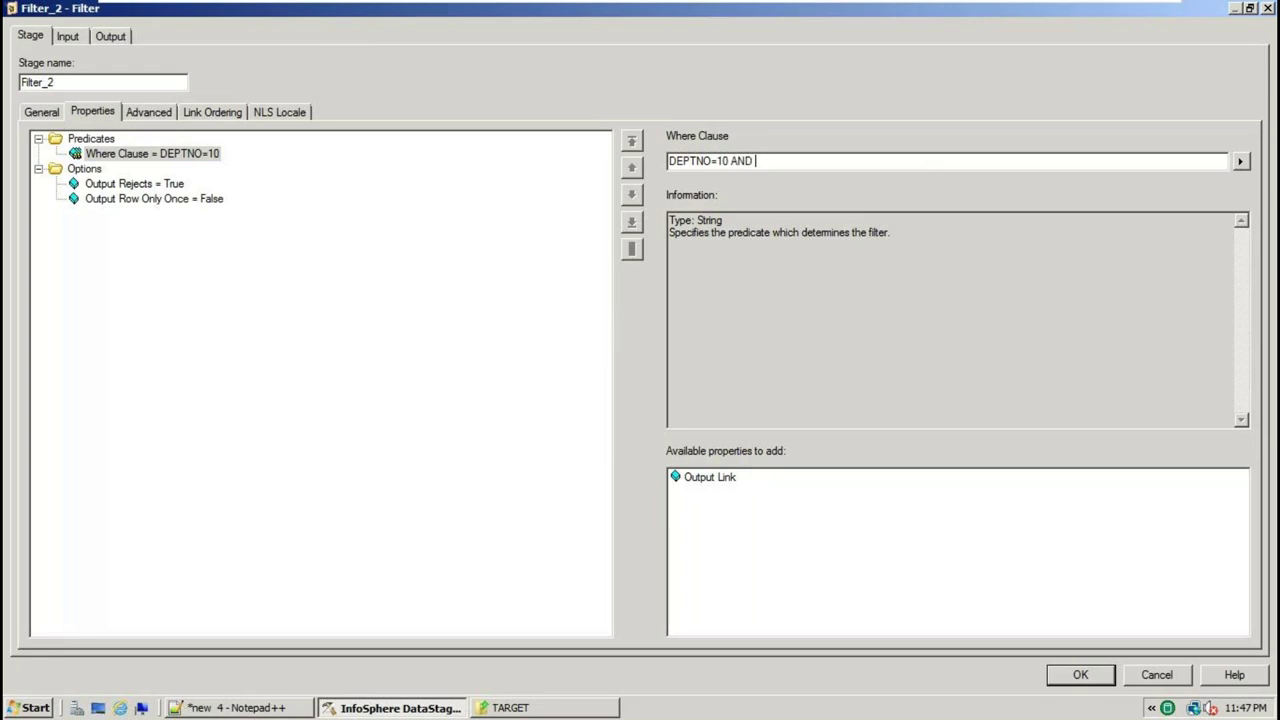
pyautogui.click(110, 36)
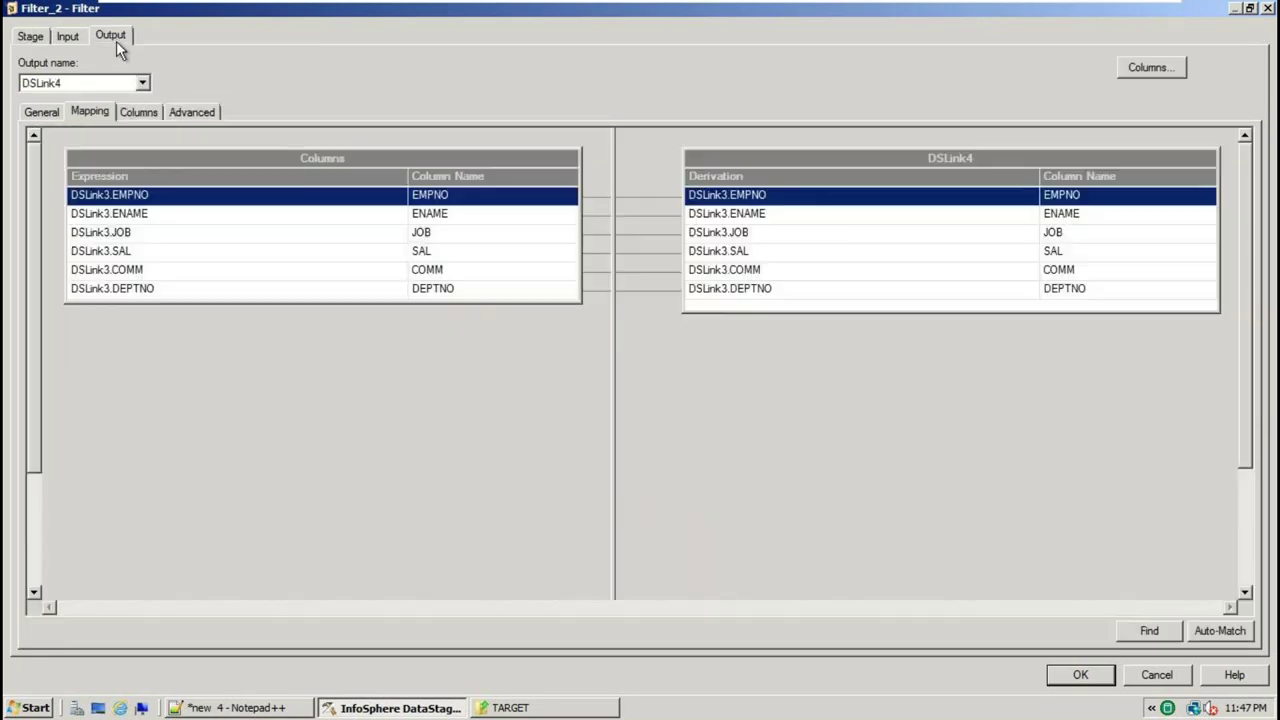
pyautogui.click(140, 112)
pyautogui.click(100, 165)
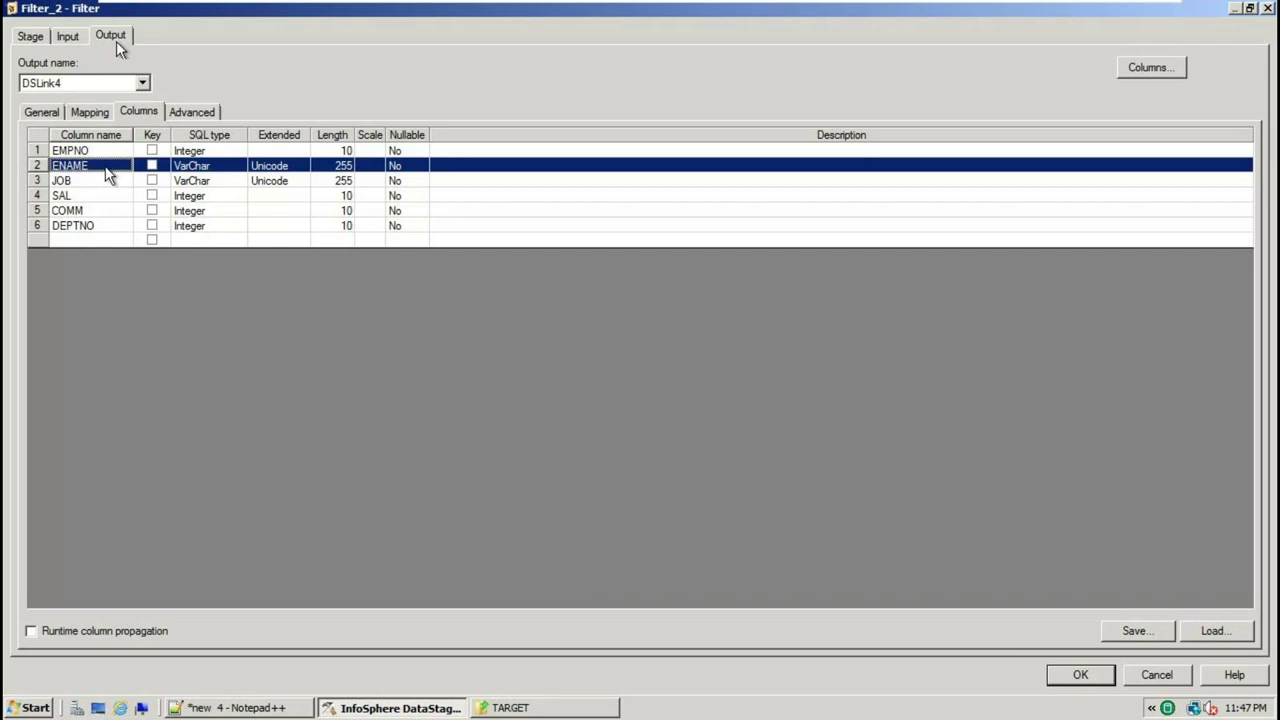
pyautogui.click(100, 165)
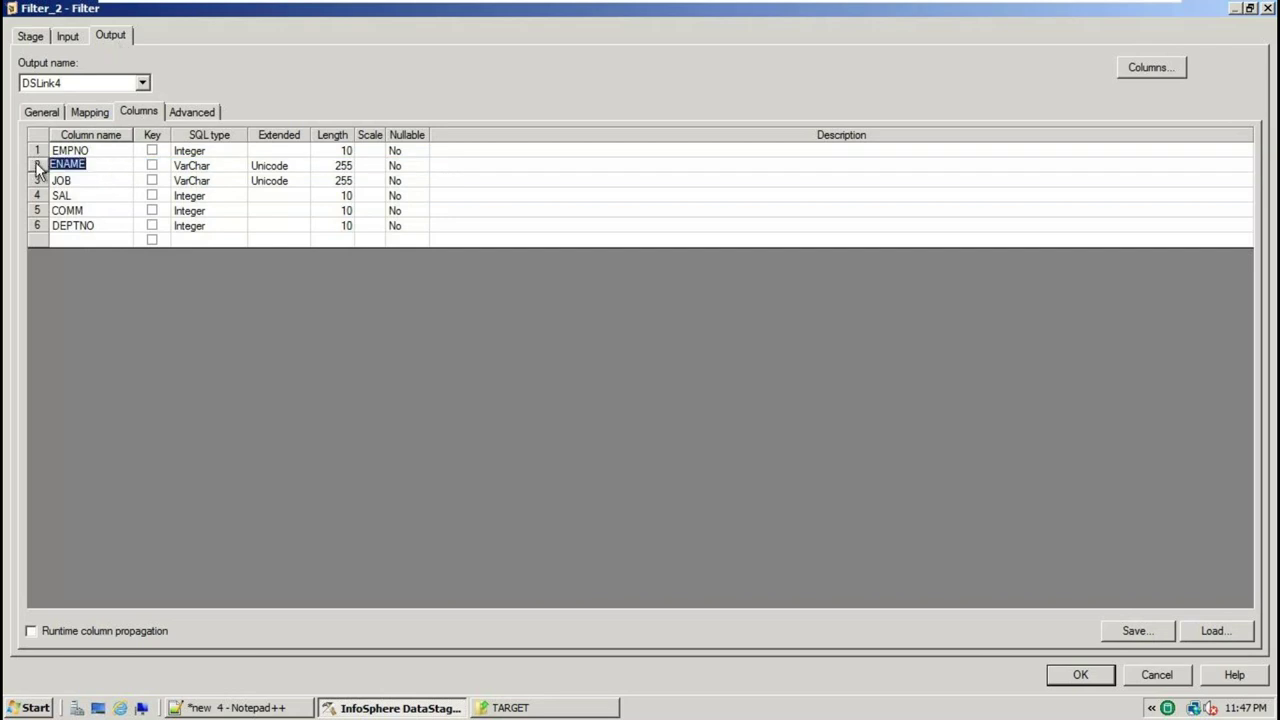
pyautogui.click(31, 37)
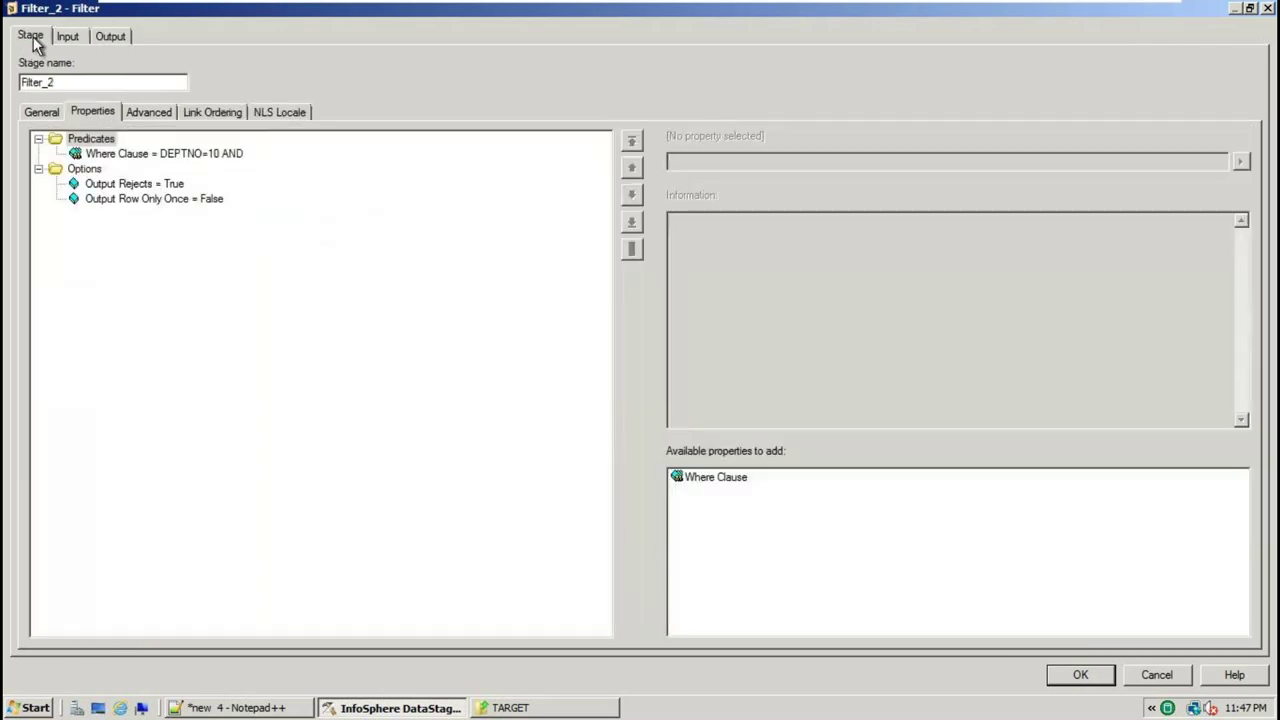
# Complete the clause with ENAME='VENKAT', review the full text and apply it with OK
pyautogui.click(228, 166)
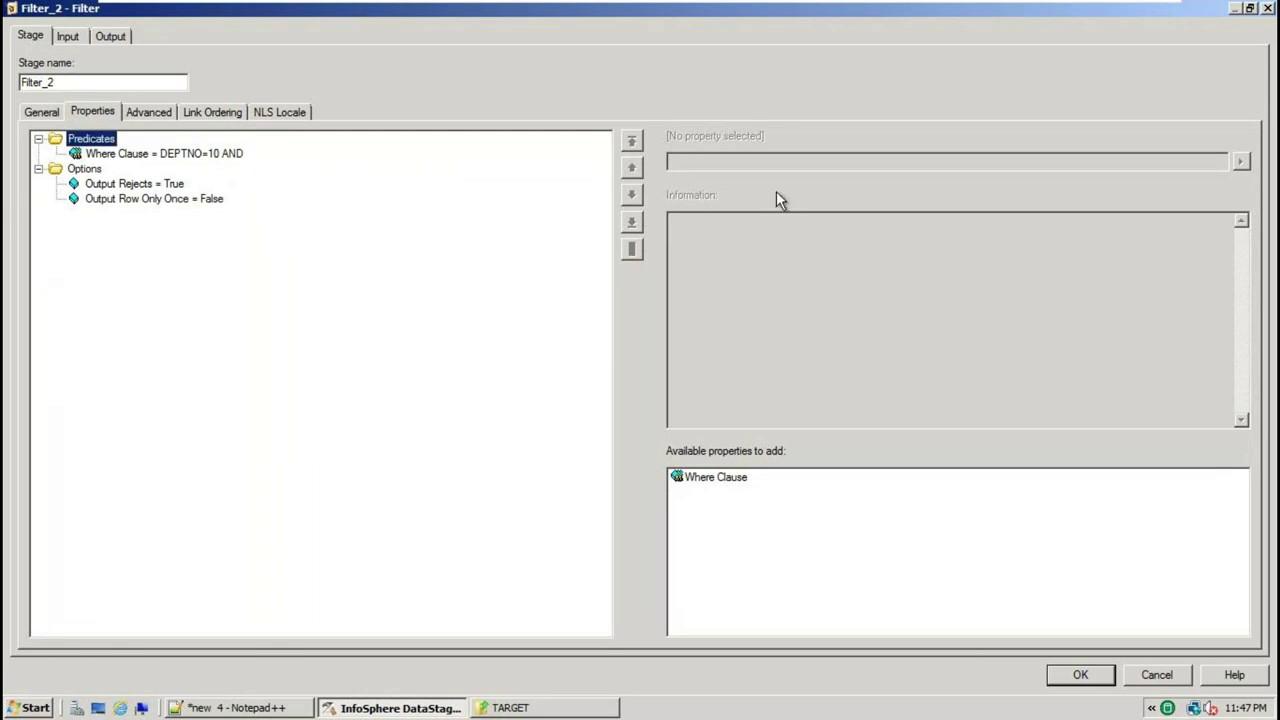
pyautogui.click(223, 157)
pyautogui.click(828, 161)
pyautogui.write('ENAME=')
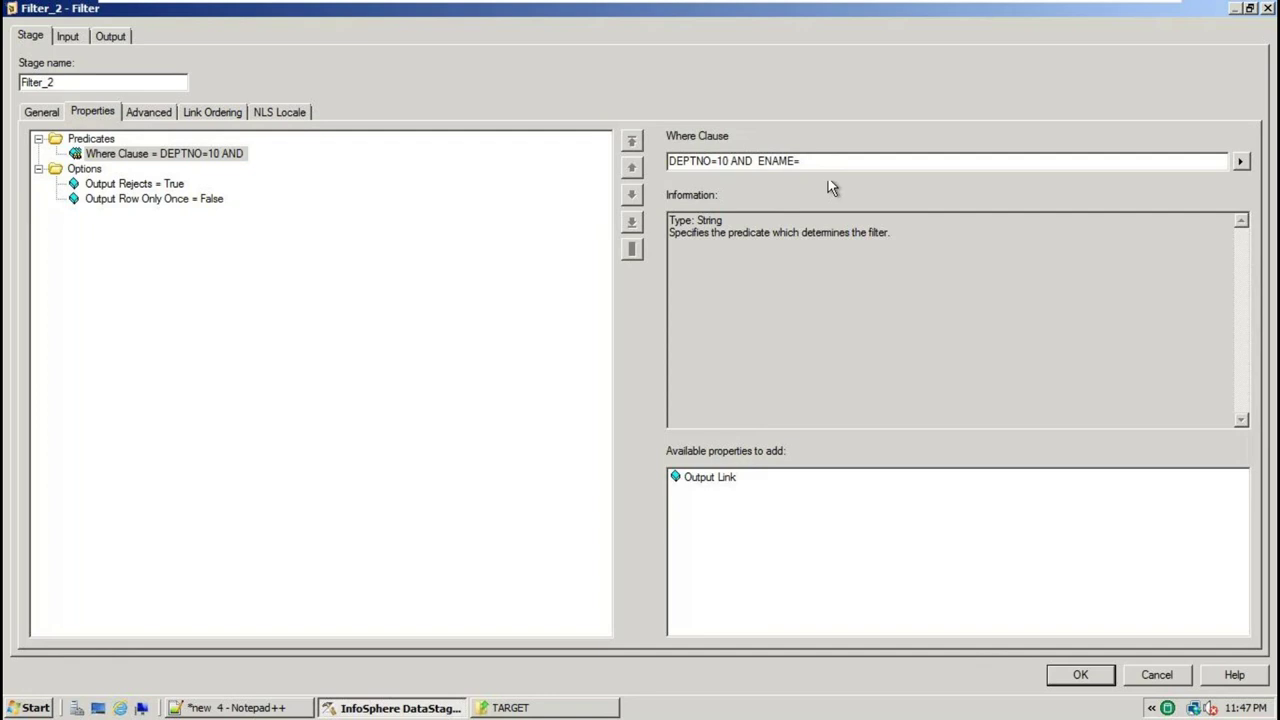
pyautogui.write("'VENKAT")
pyautogui.doubleClick(820, 166)
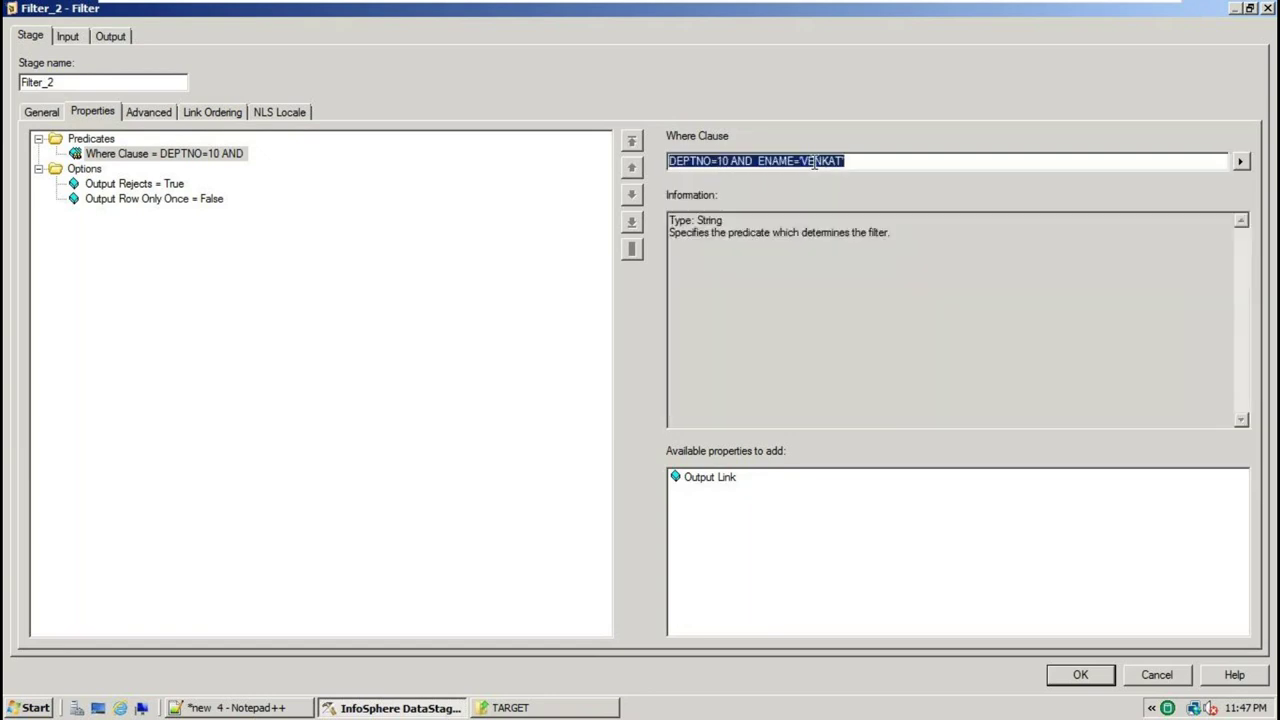
pyautogui.click(1100, 686)
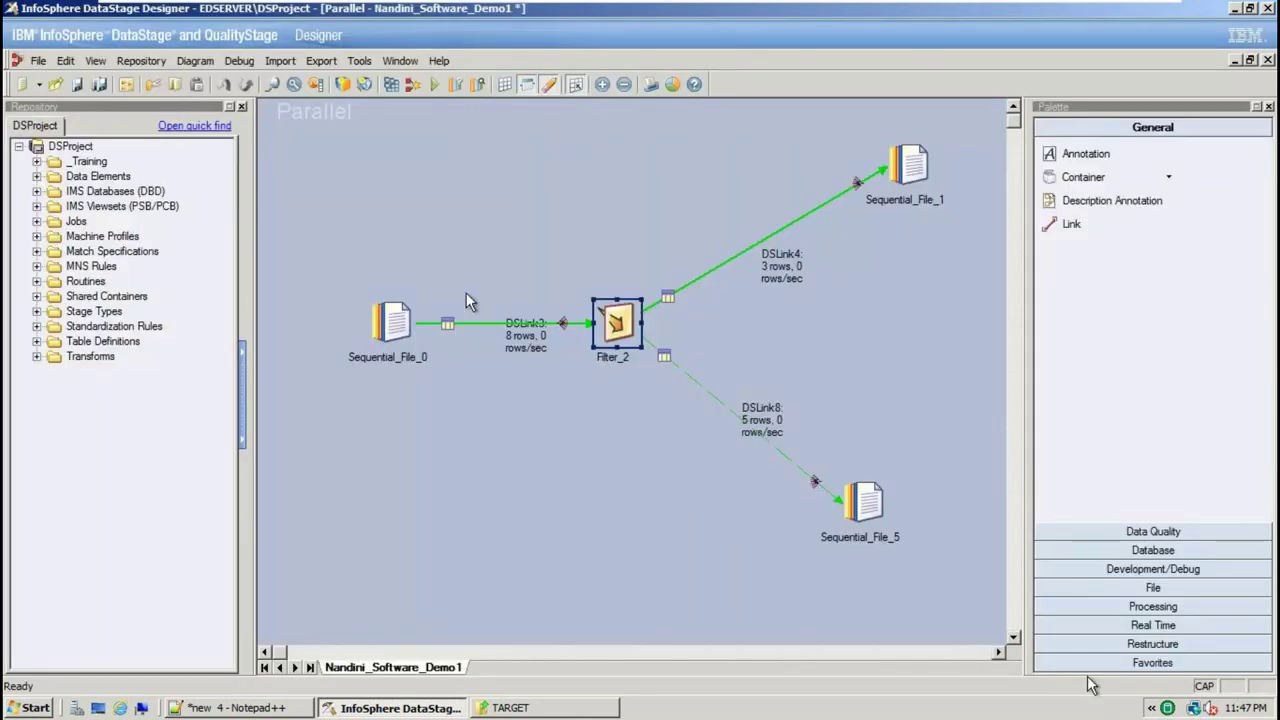
# Save, compile and run the job: 8 rows in, 1 to DSLink4, 7 rejected on DSLink8
pyautogui.click(38, 60)
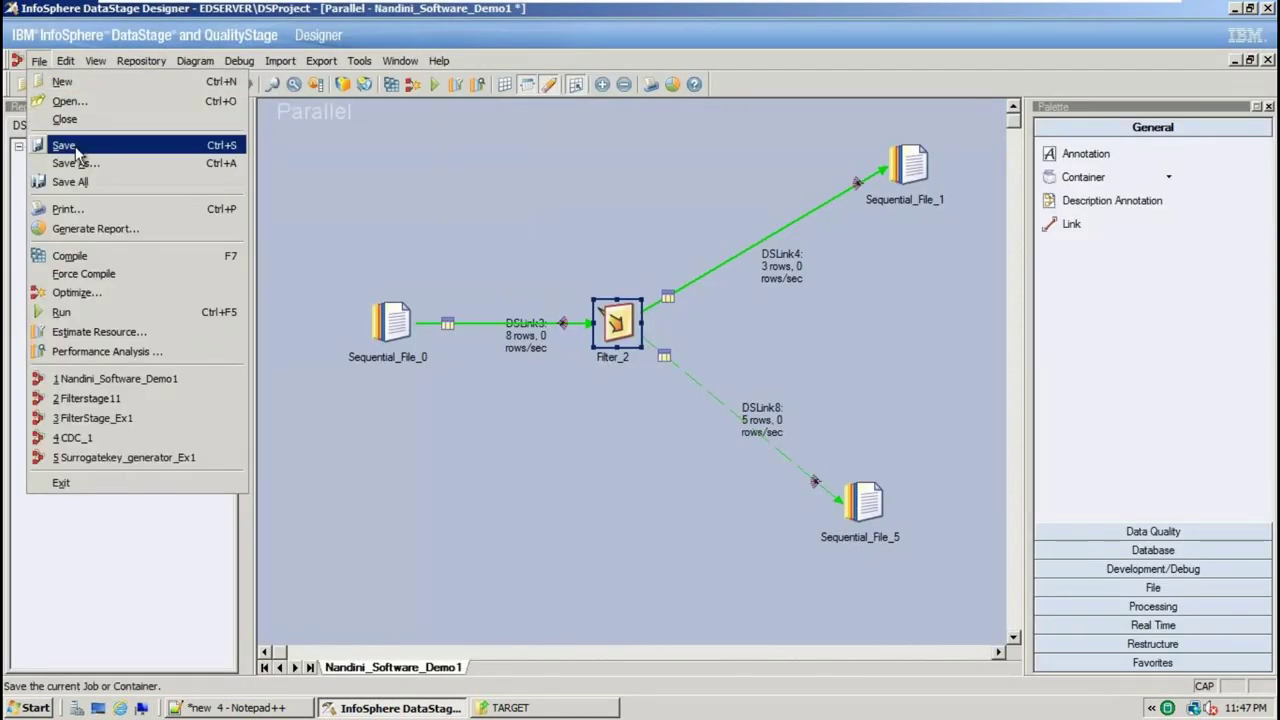
pyautogui.click(68, 146)
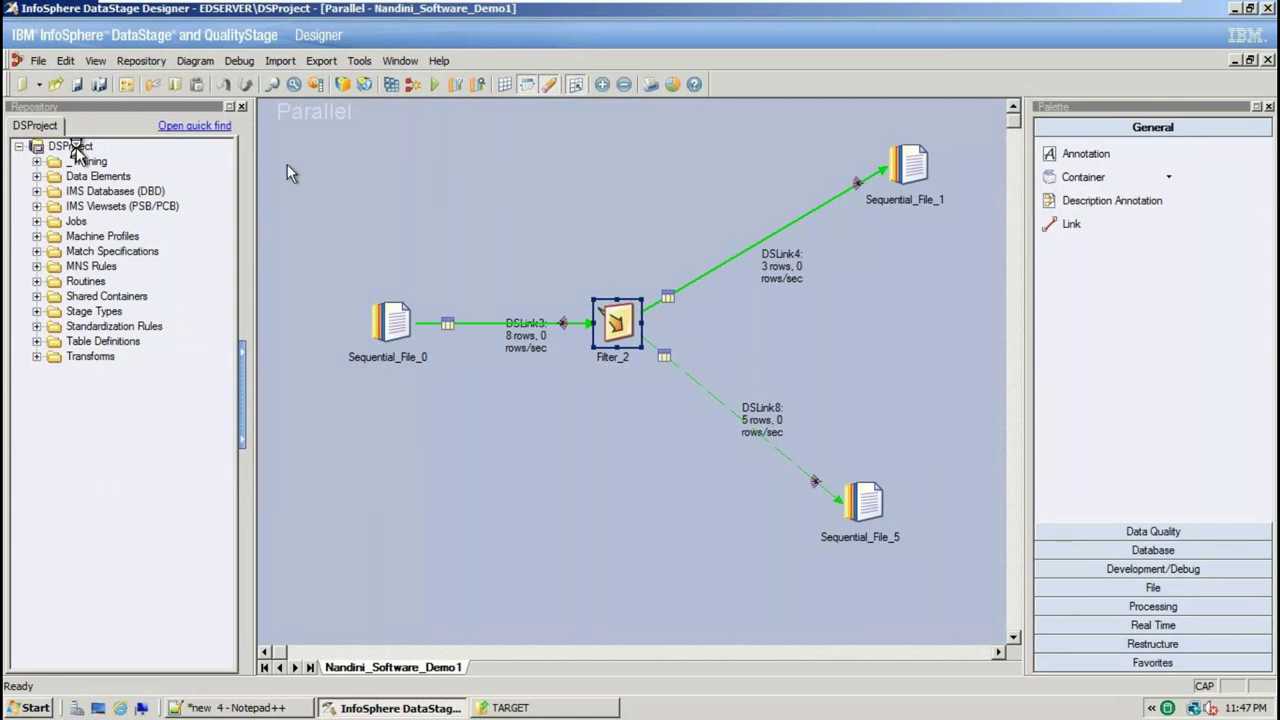
pyautogui.click(391, 85)
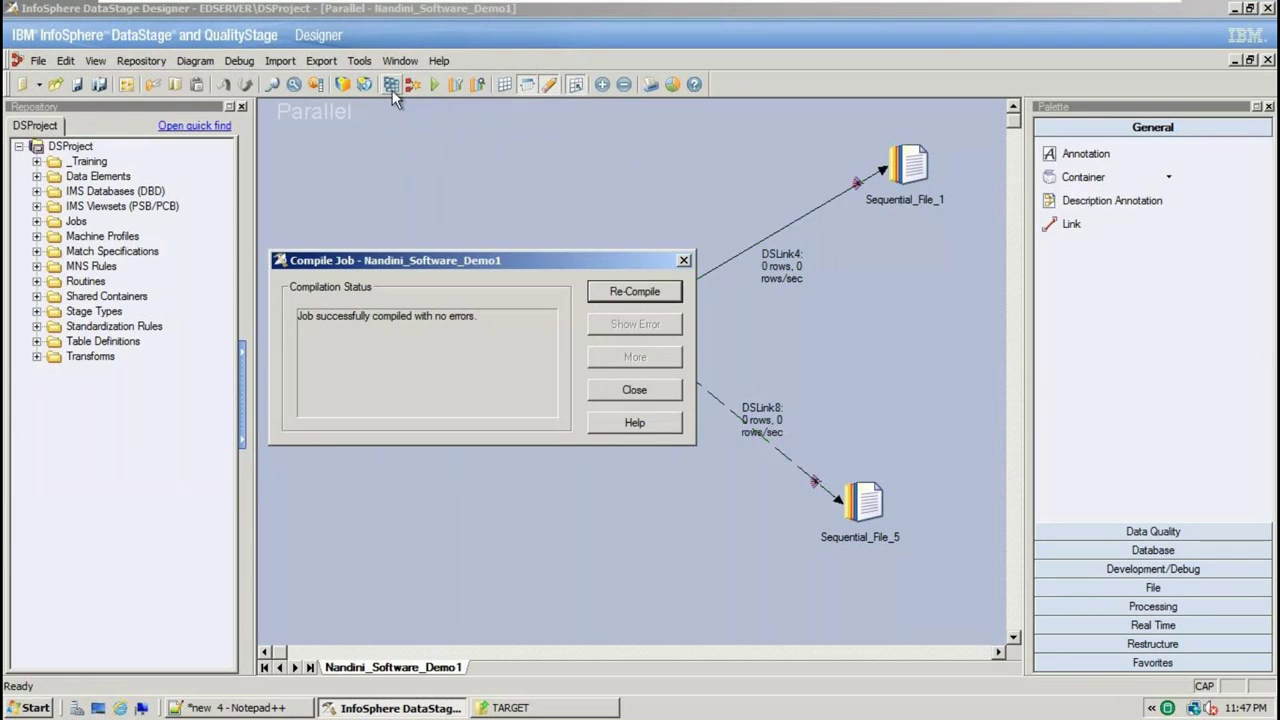
pyautogui.click(630, 391)
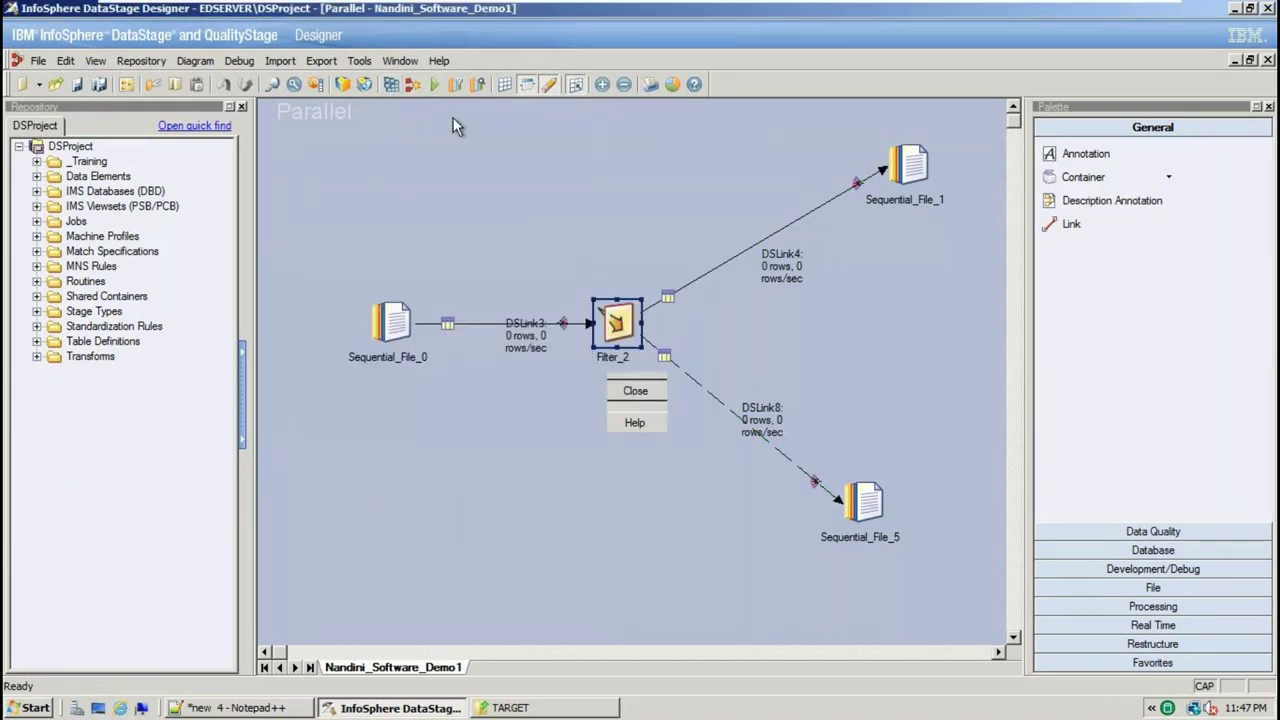
pyautogui.click(436, 85)
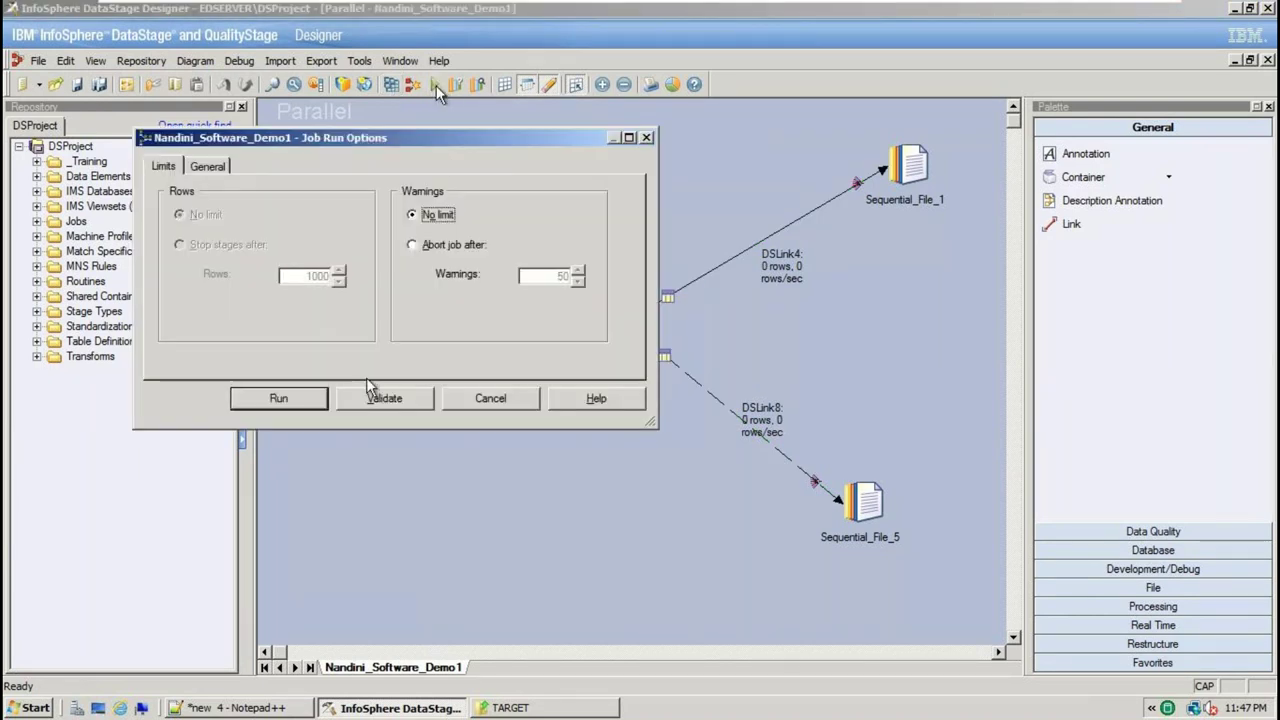
pyautogui.click(277, 400)
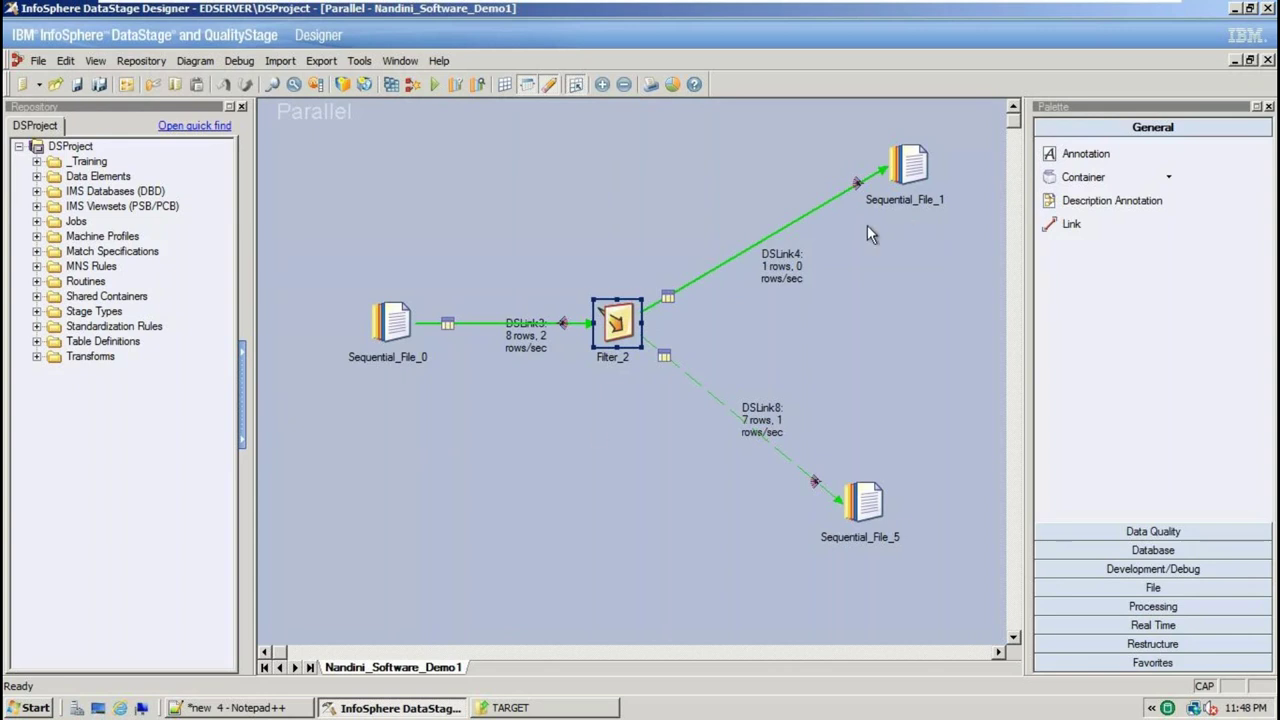
# Open TARGET_DEPTNO10.txt from the TARGET folder in Notepad++ and reload its updated contents
pyautogui.click(598, 700)
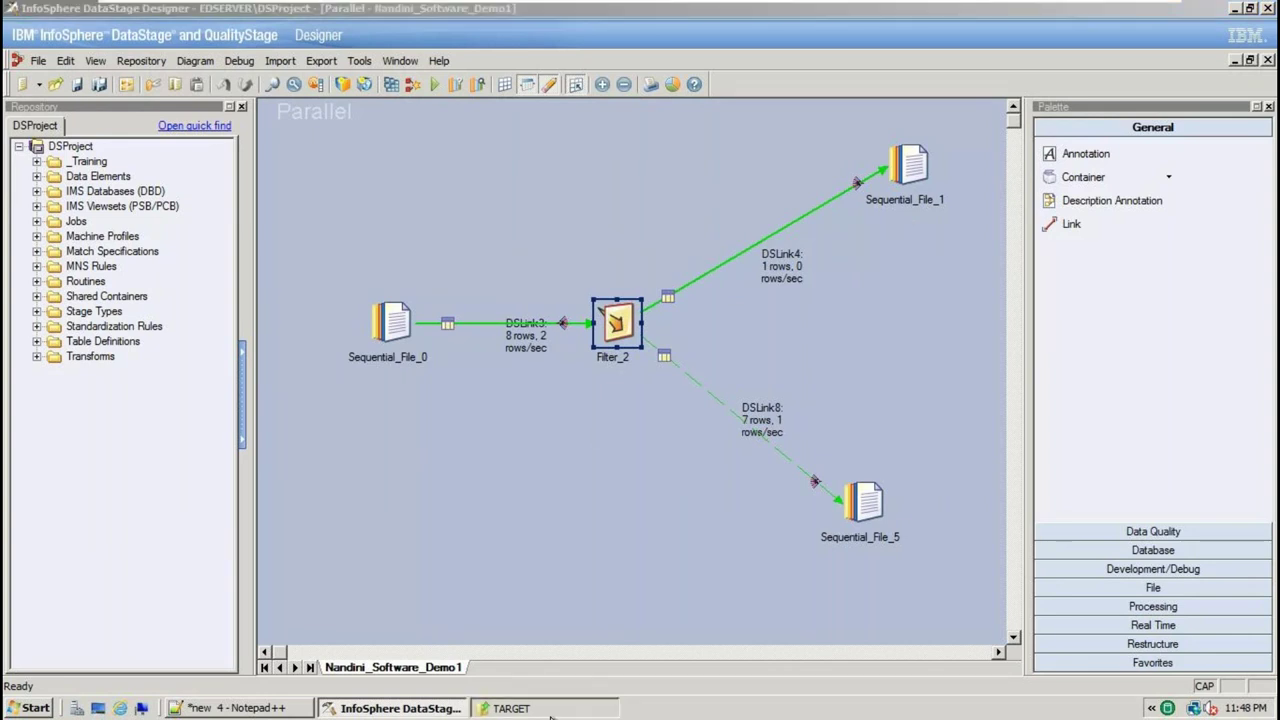
pyautogui.click(343, 123)
pyautogui.click(349, 154)
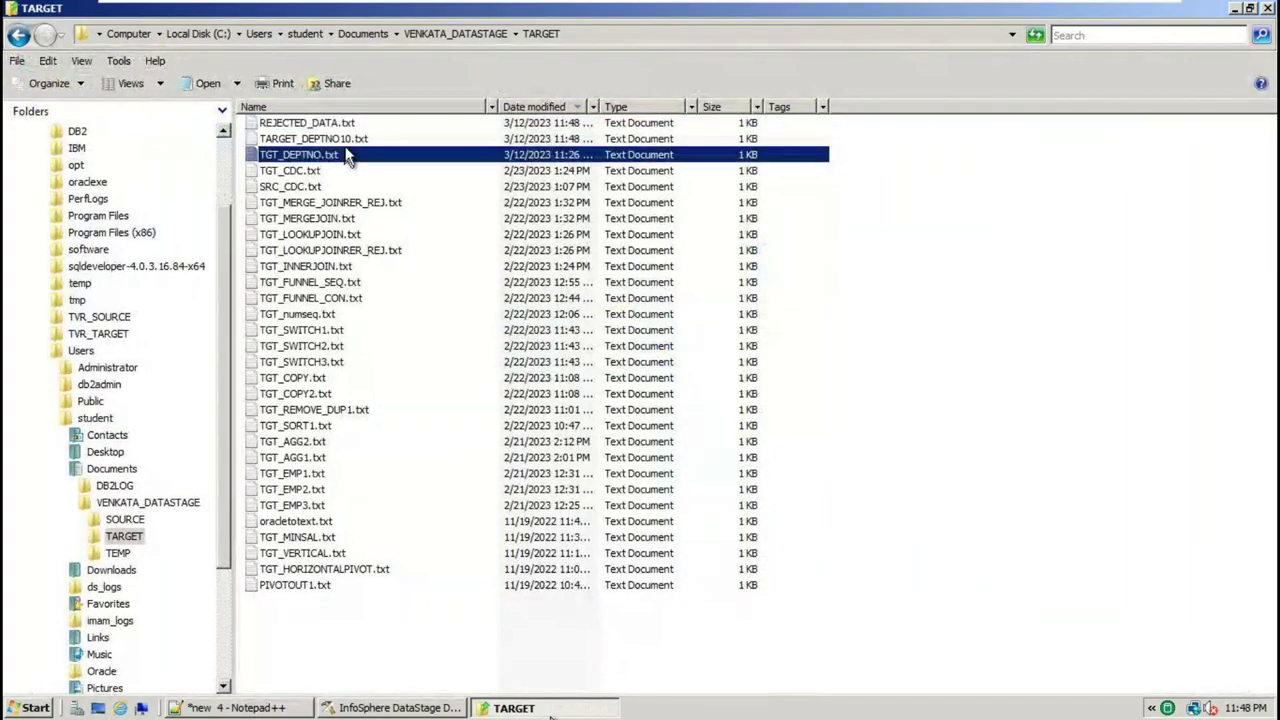
pyautogui.click(351, 139)
pyautogui.rightClick(354, 143)
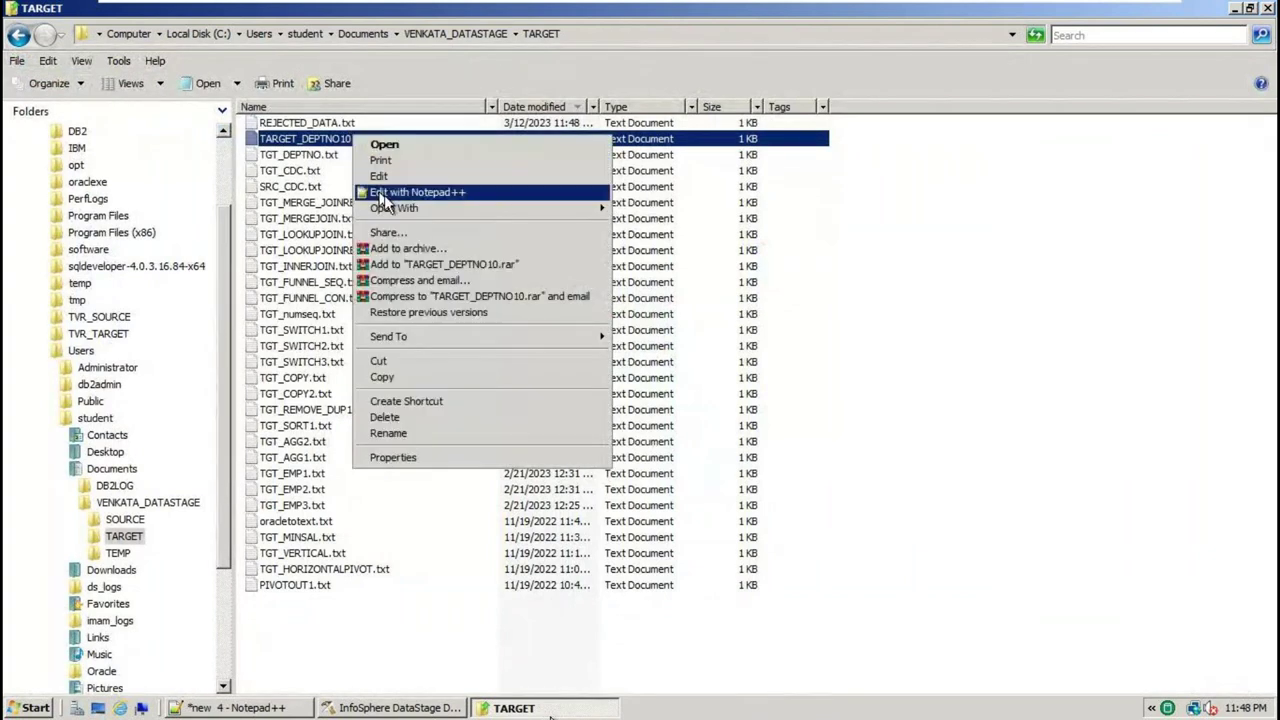
pyautogui.click(402, 192)
pyautogui.click(713, 428)
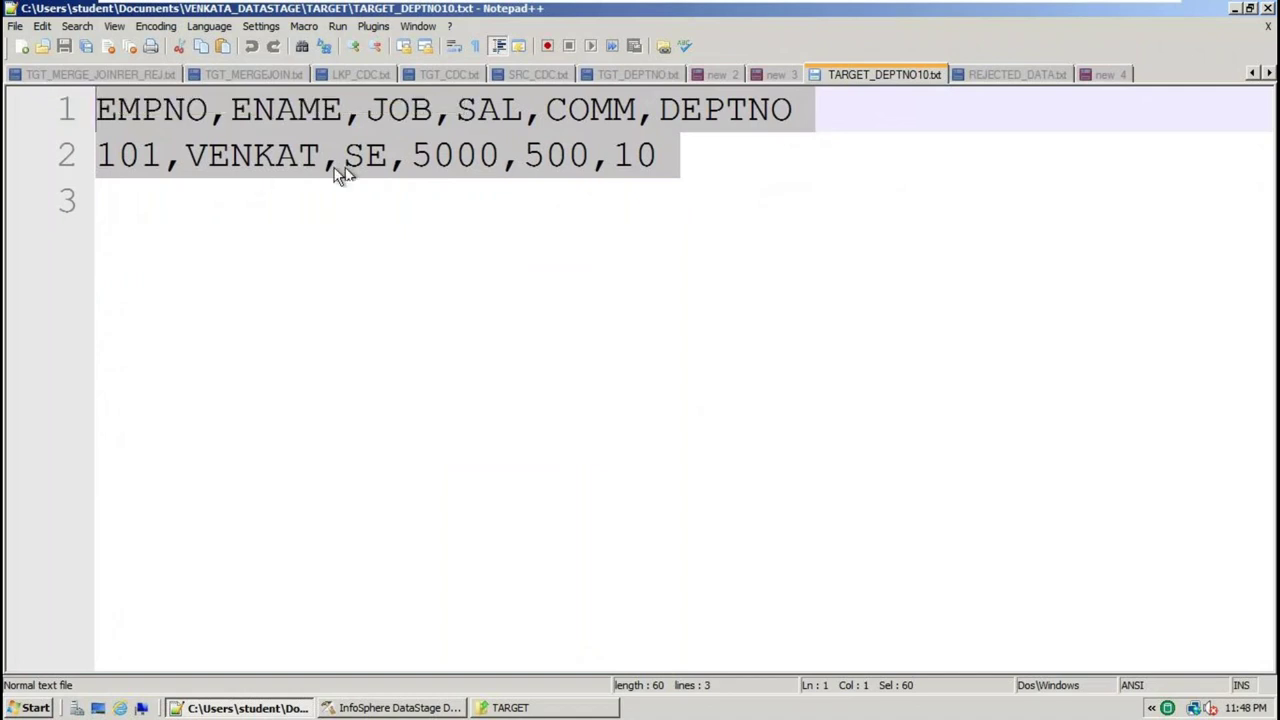
# Point out the ENAME and DEPTNO 10 values of the single 101 row and select everything
pyautogui.doubleClick(299, 107)
pyautogui.doubleClick(262, 155)
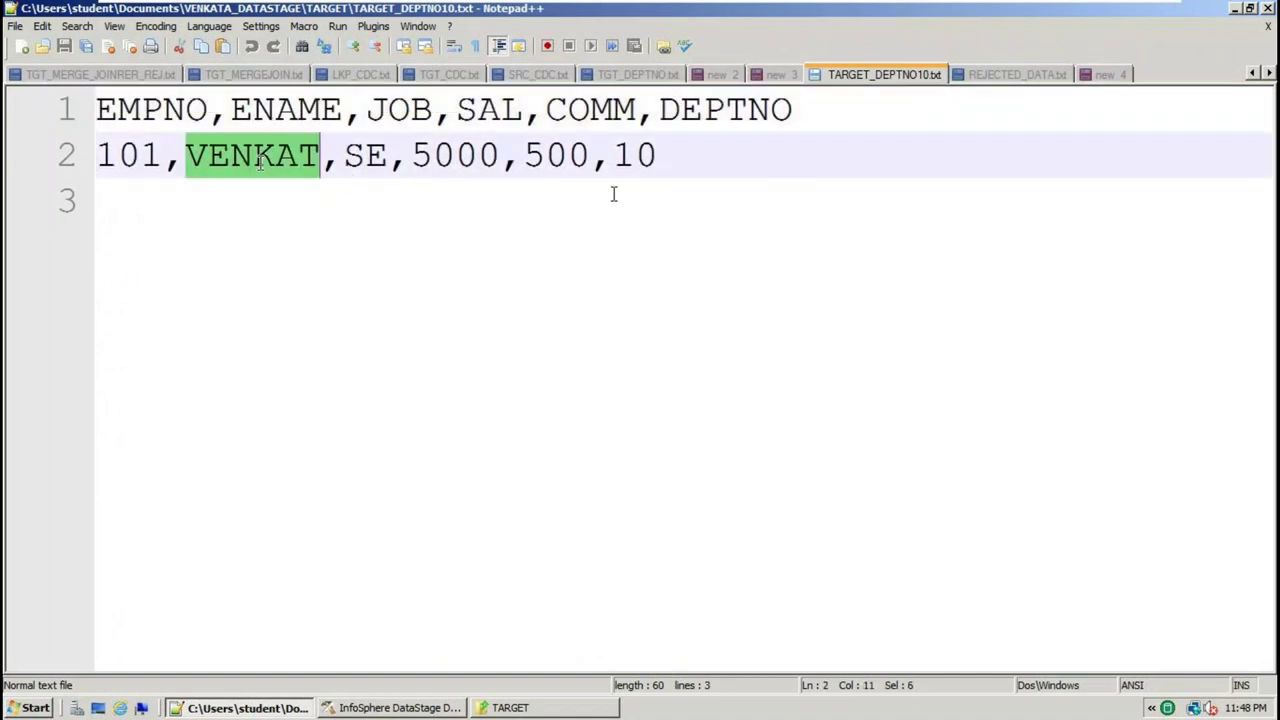
pyautogui.doubleClick(715, 110)
pyautogui.doubleClick(625, 162)
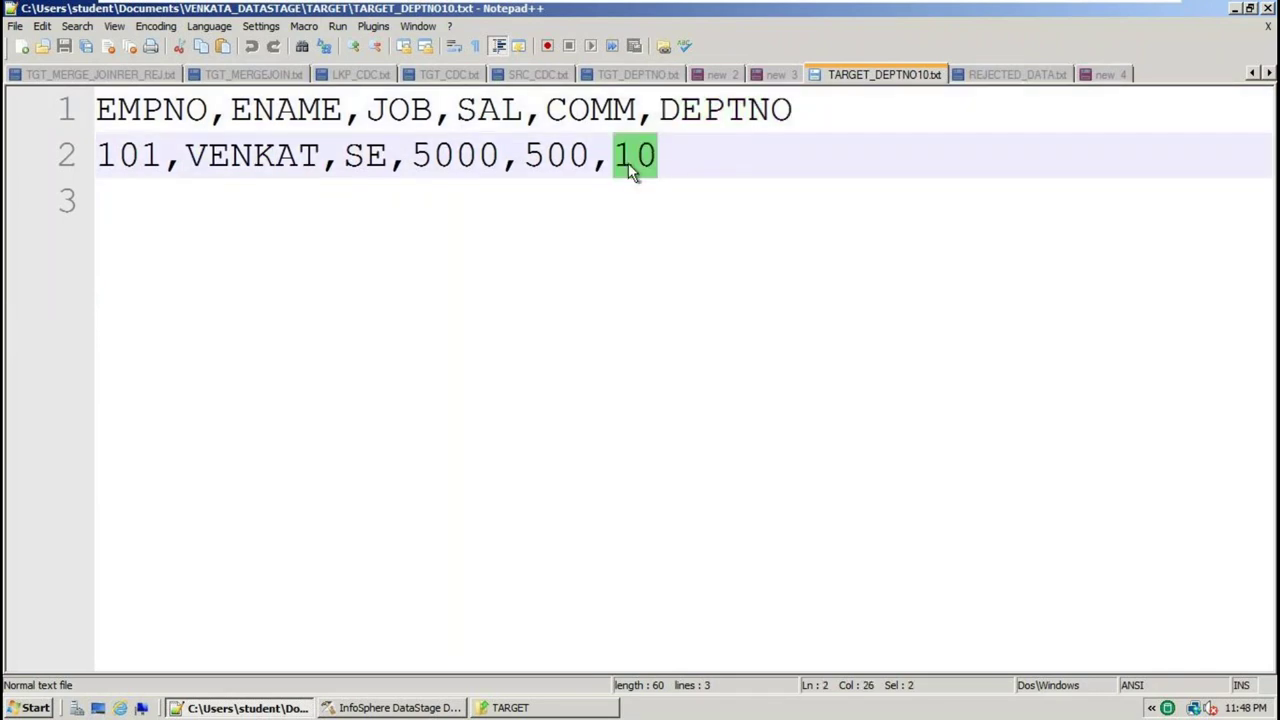
pyautogui.hotkey('ctrl', 'a')
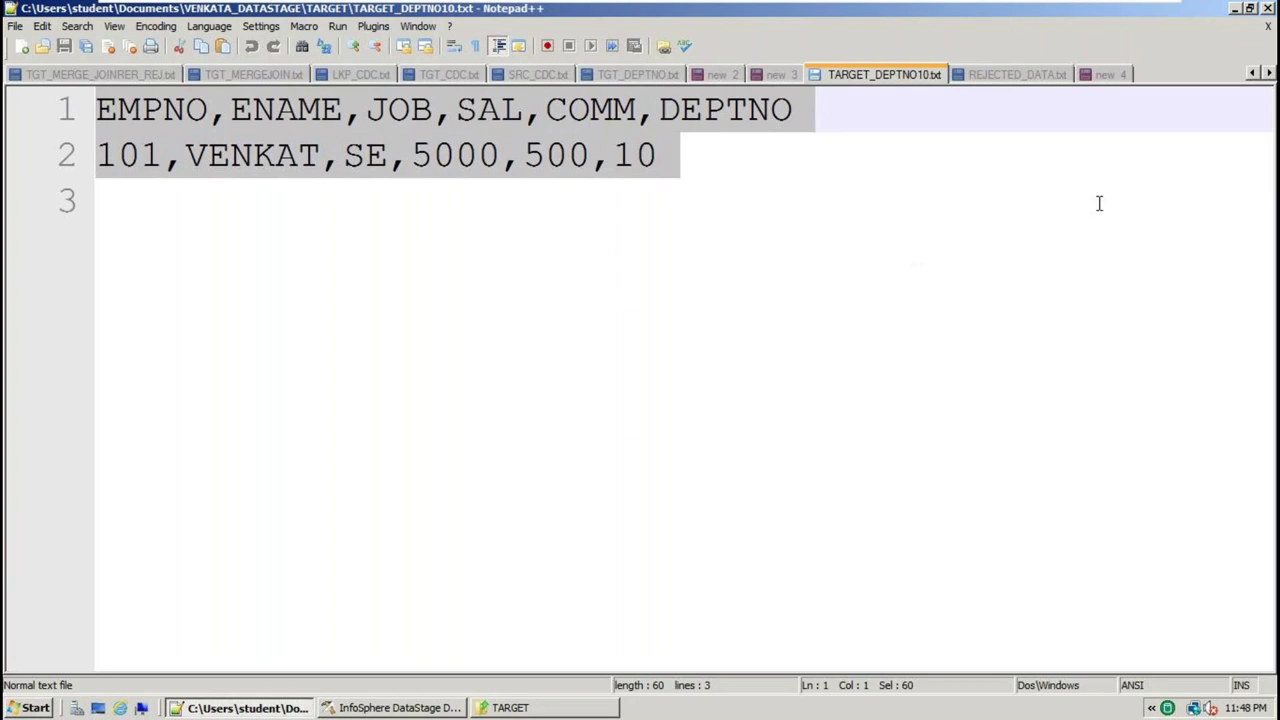
pyautogui.click(1107, 74)
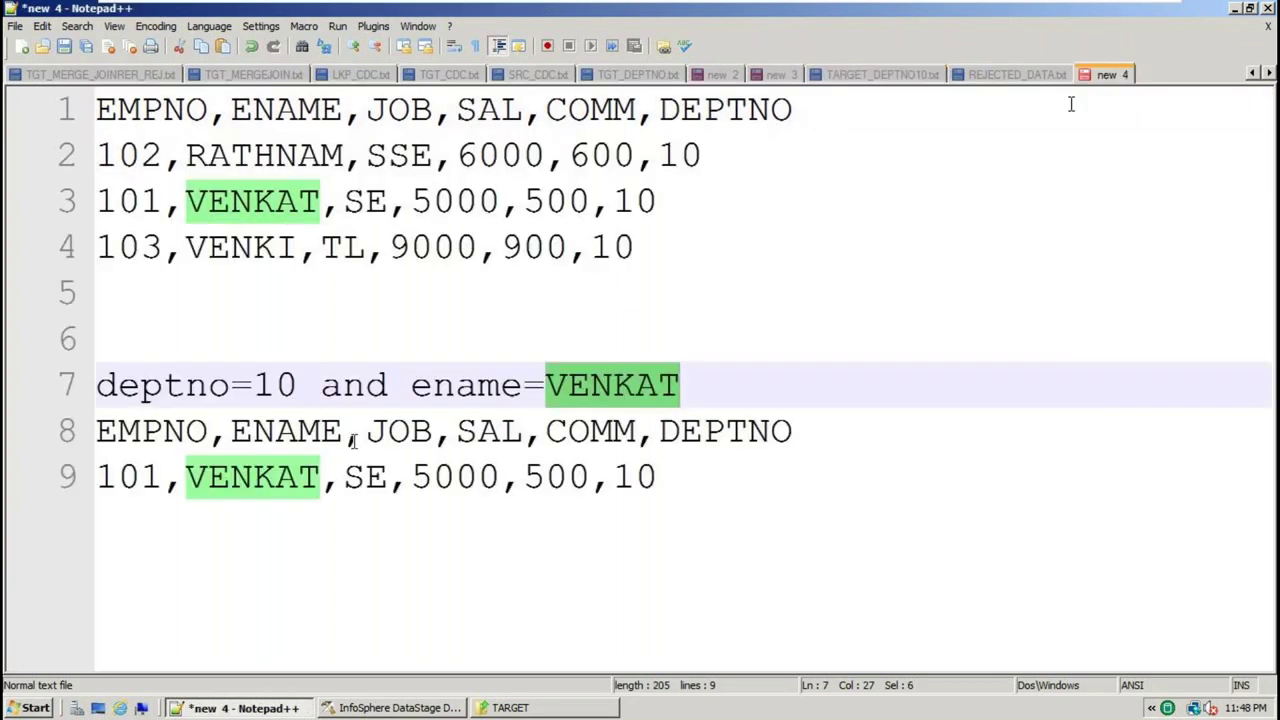
# Change the scratch note's condition to 'deptno=10 OR ename=VENKAT' and reopen Filter_2's properties
pyautogui.doubleClick(363, 387)
pyautogui.write('OR')
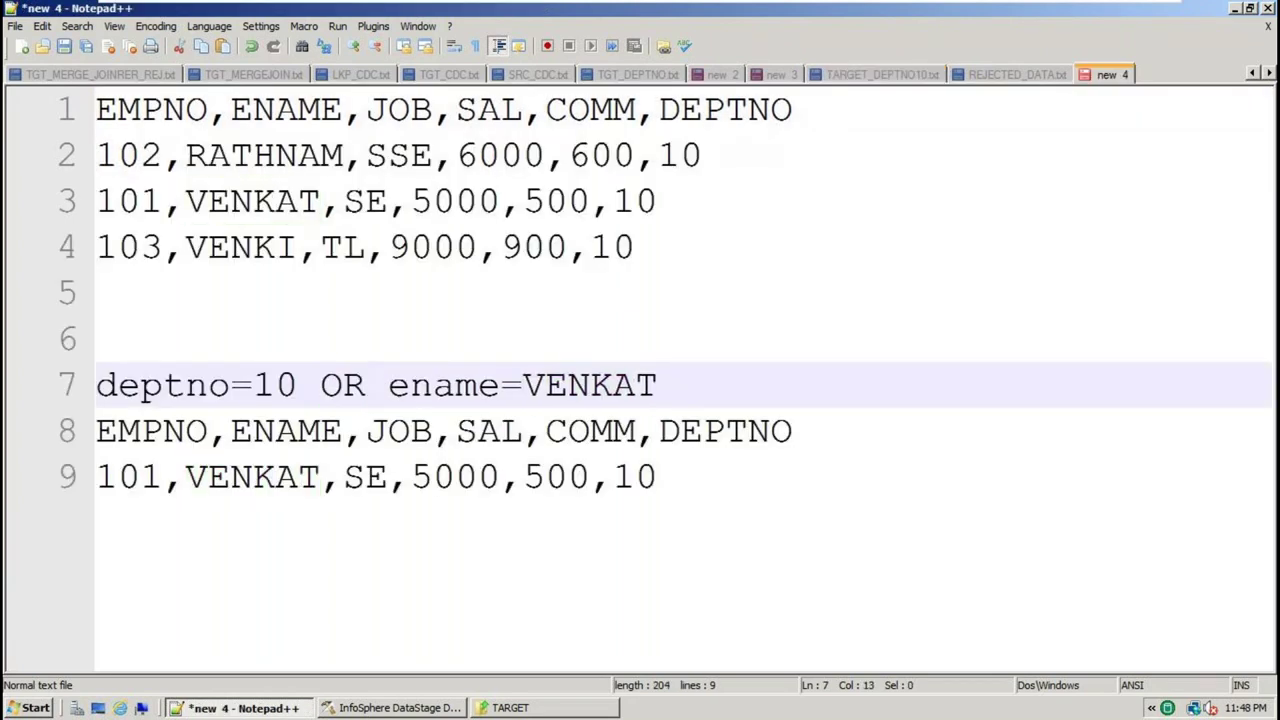
pyautogui.doubleClick(328, 386)
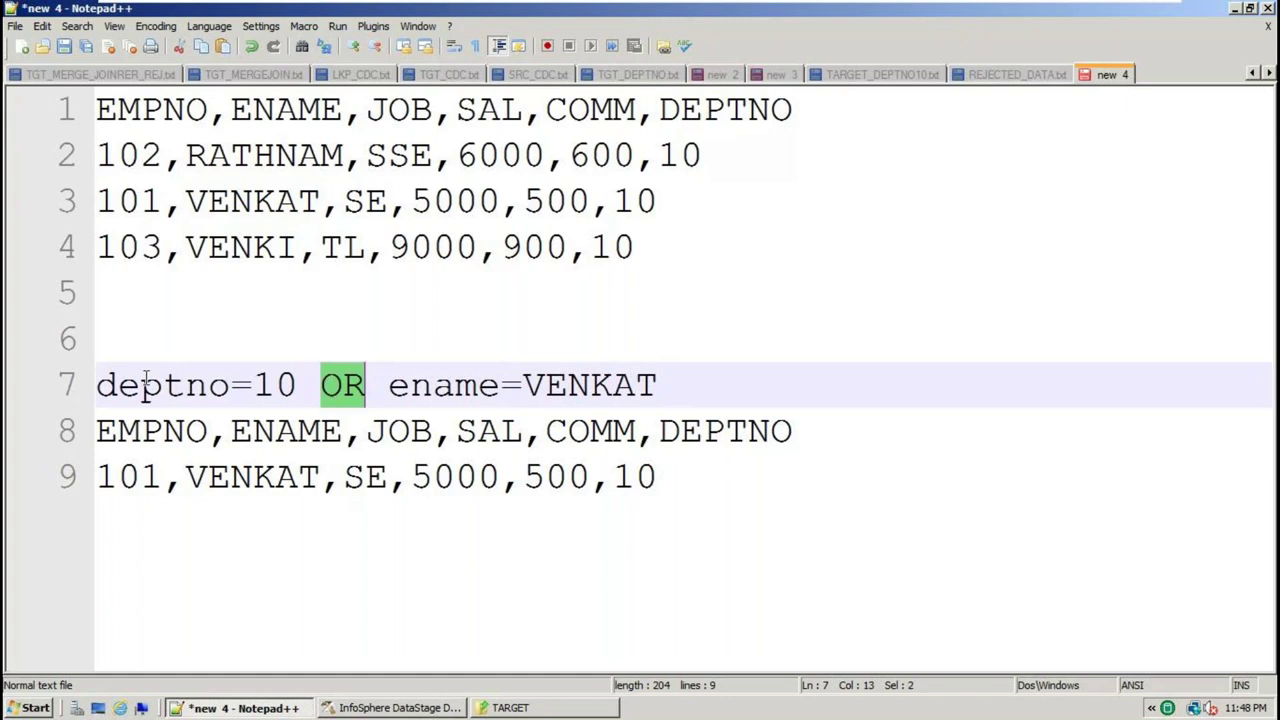
pyautogui.doubleClick(150, 385)
pyautogui.click(638, 385)
pyautogui.doubleClick(638, 385)
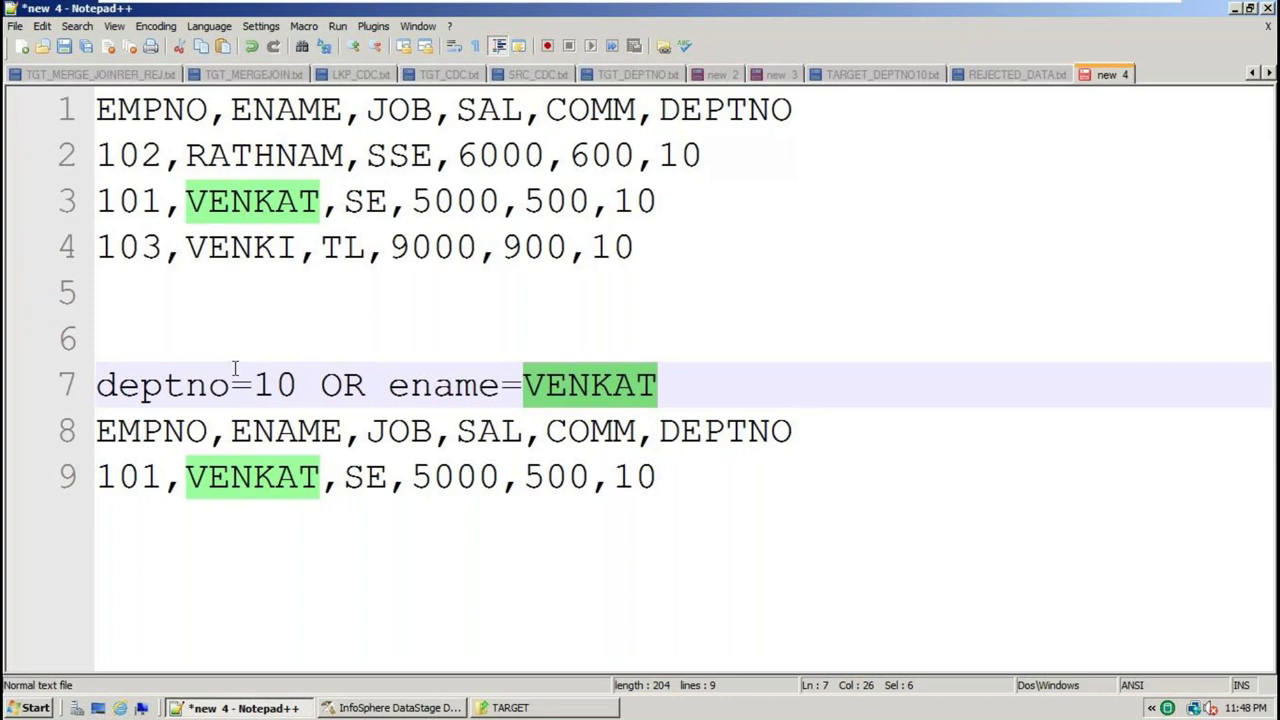
pyautogui.doubleClick(447, 388)
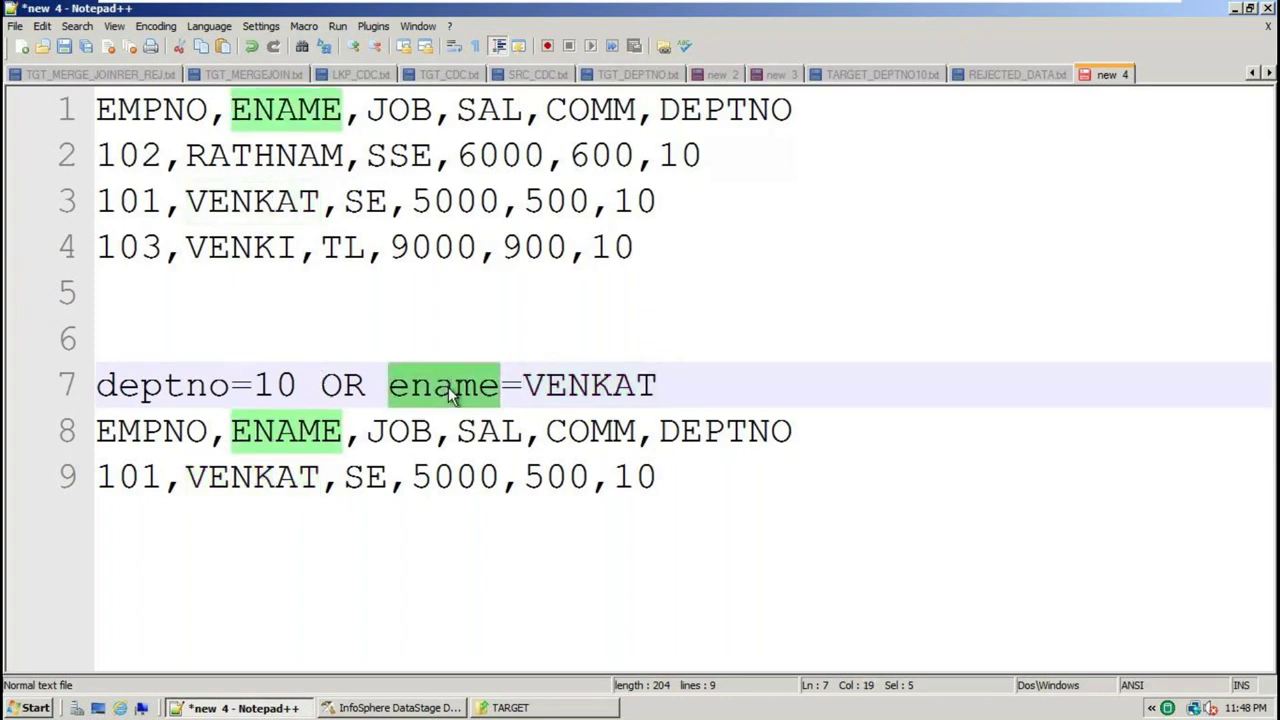
pyautogui.click(380, 709)
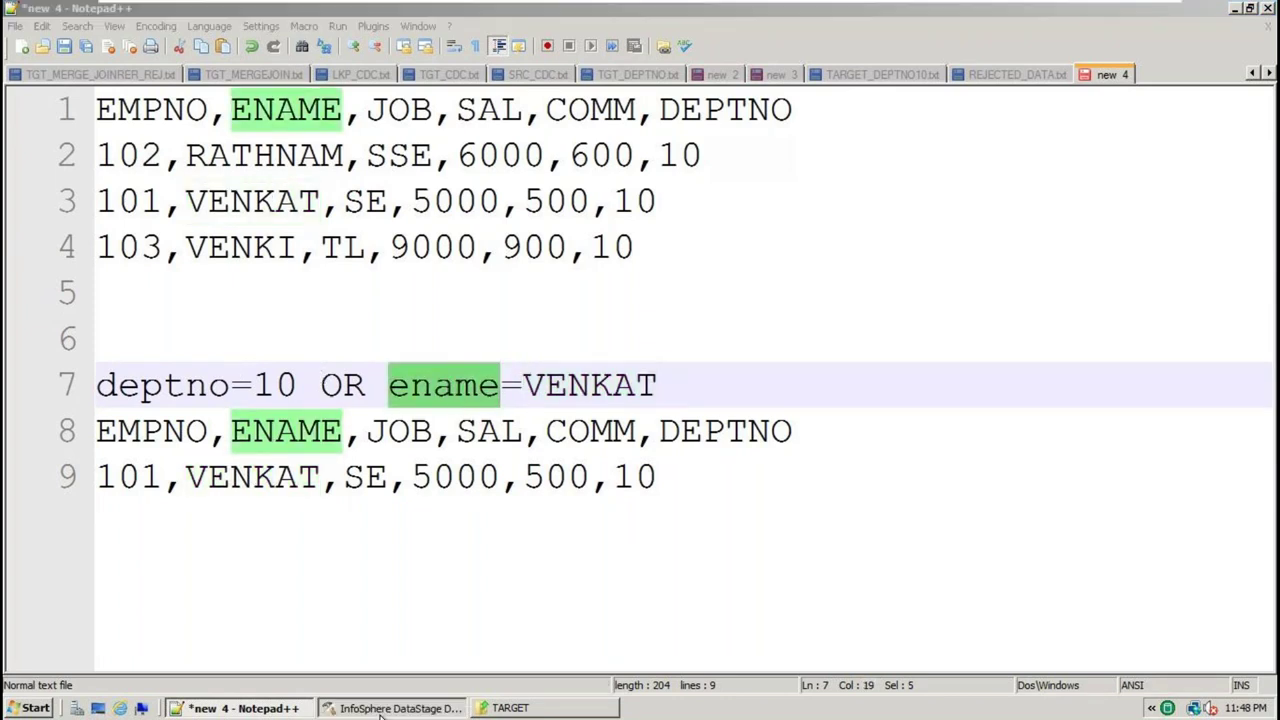
pyautogui.doubleClick(671, 347)
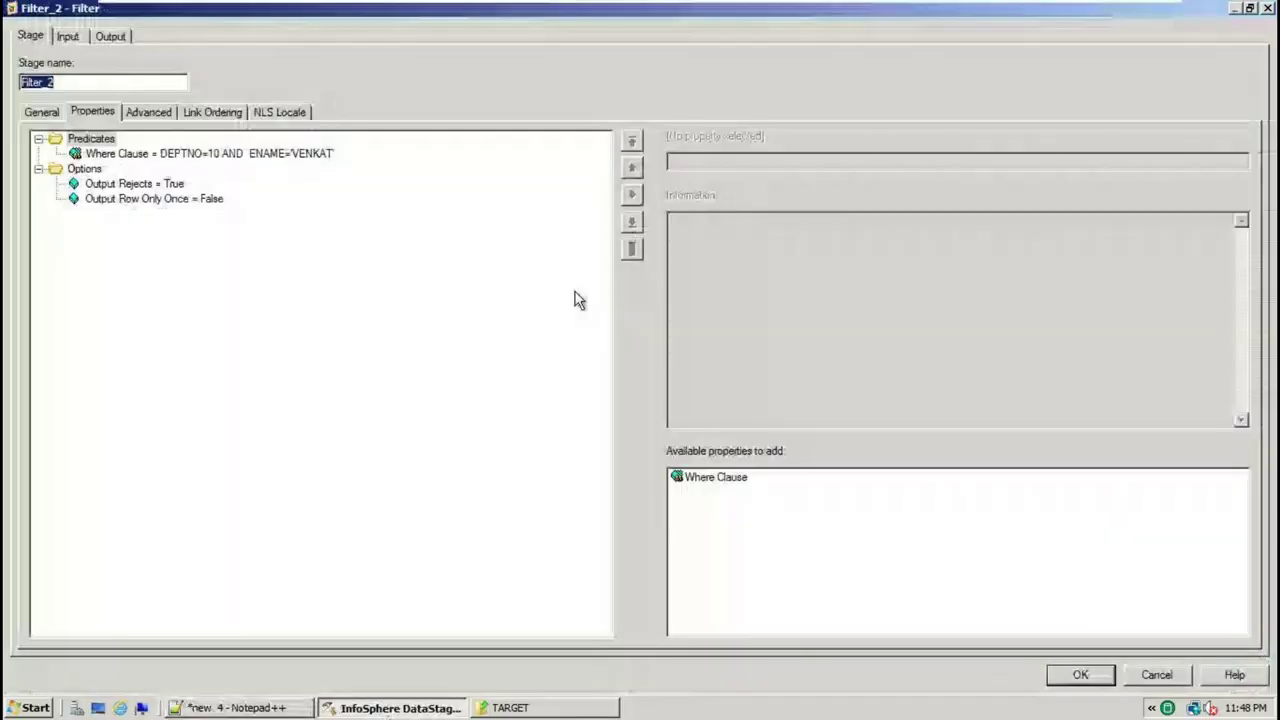
# Replace AND with OR in Filter_2's Where Clause and confirm with OK
pyautogui.click(253, 156)
pyautogui.moveTo(755, 161); pyautogui.dragTo(733, 161)
pyautogui.write('OR')
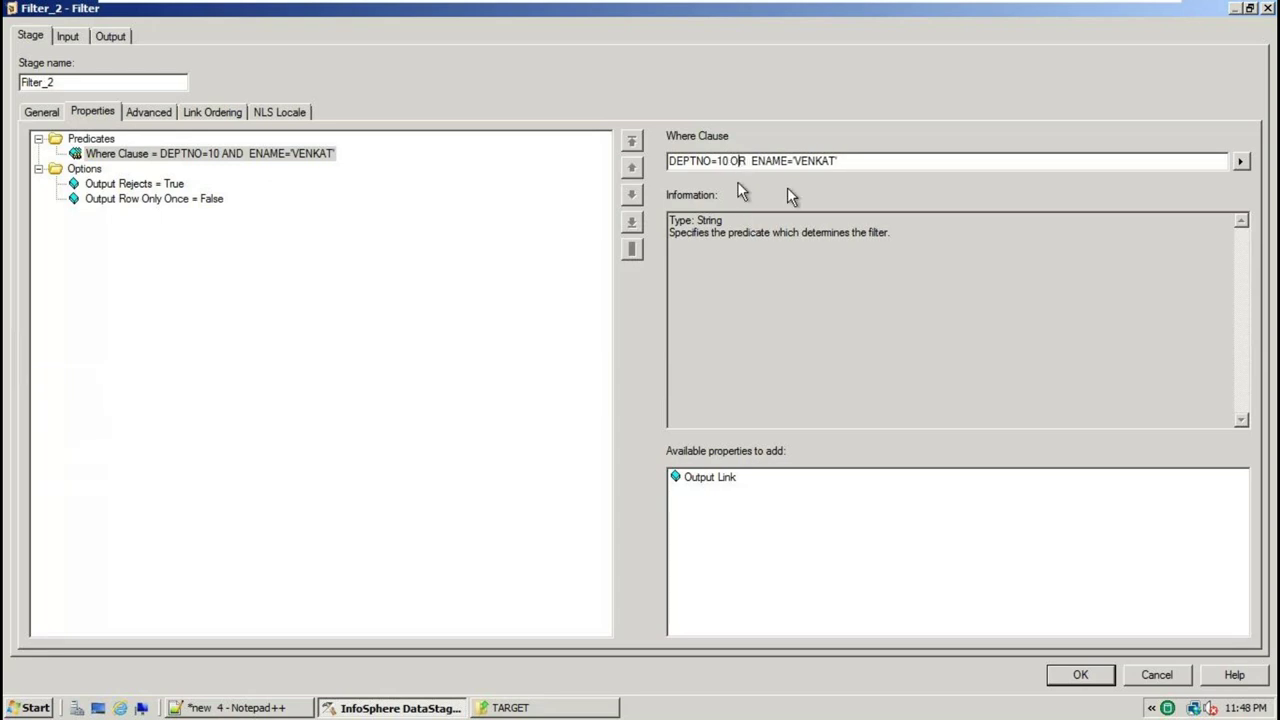
pyautogui.click(1078, 675)
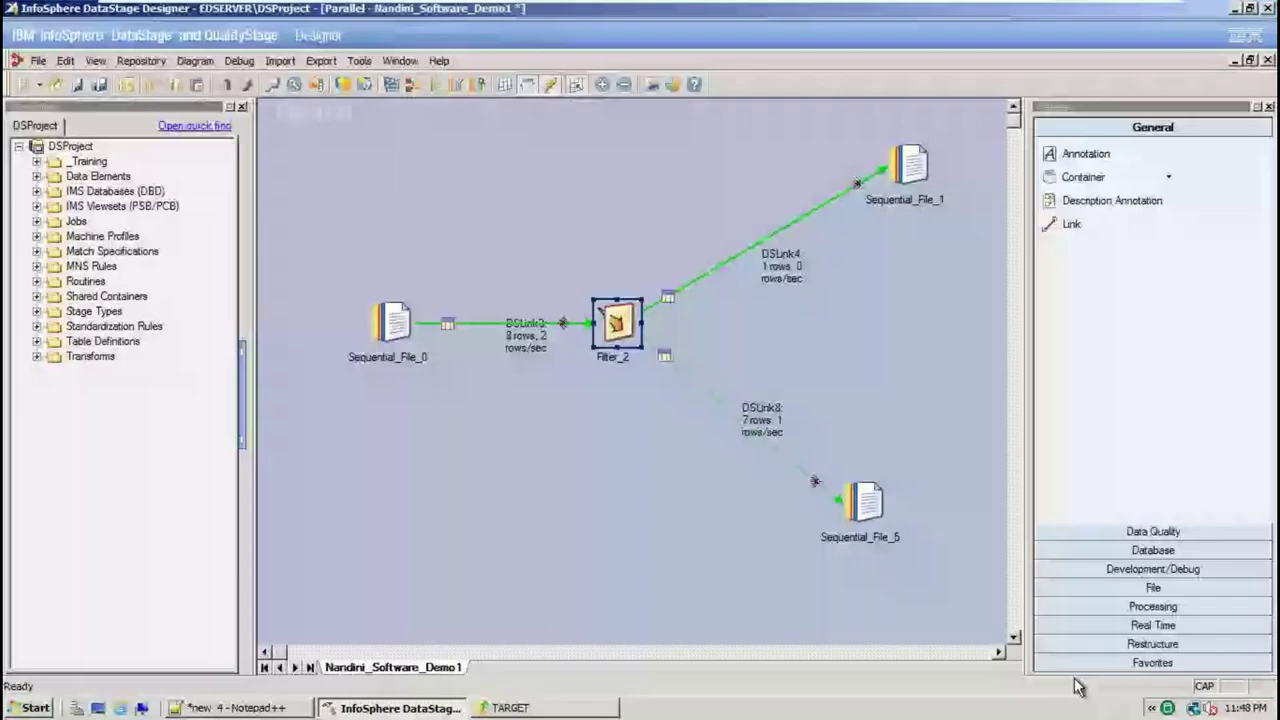
# Save, compile and rerun the job, giving 3 target rows and 5 rejected, then check the TARGET folder
pyautogui.click(38, 60)
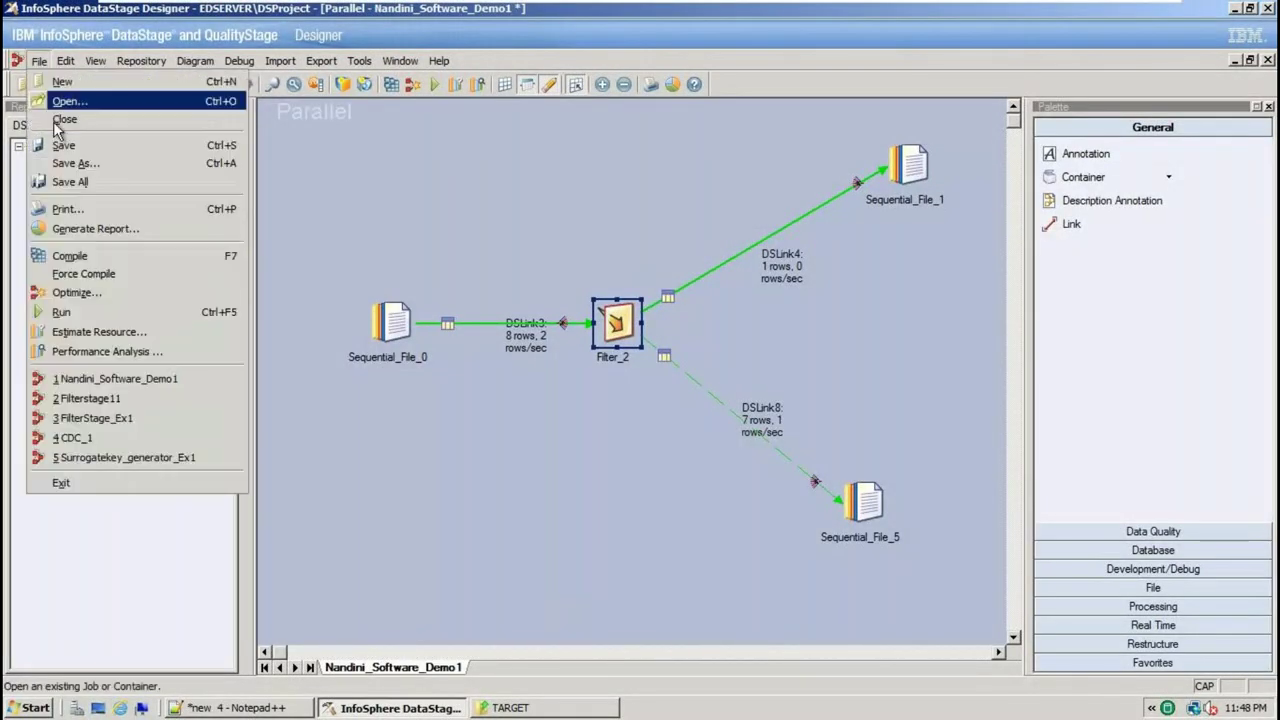
pyautogui.click(63, 146)
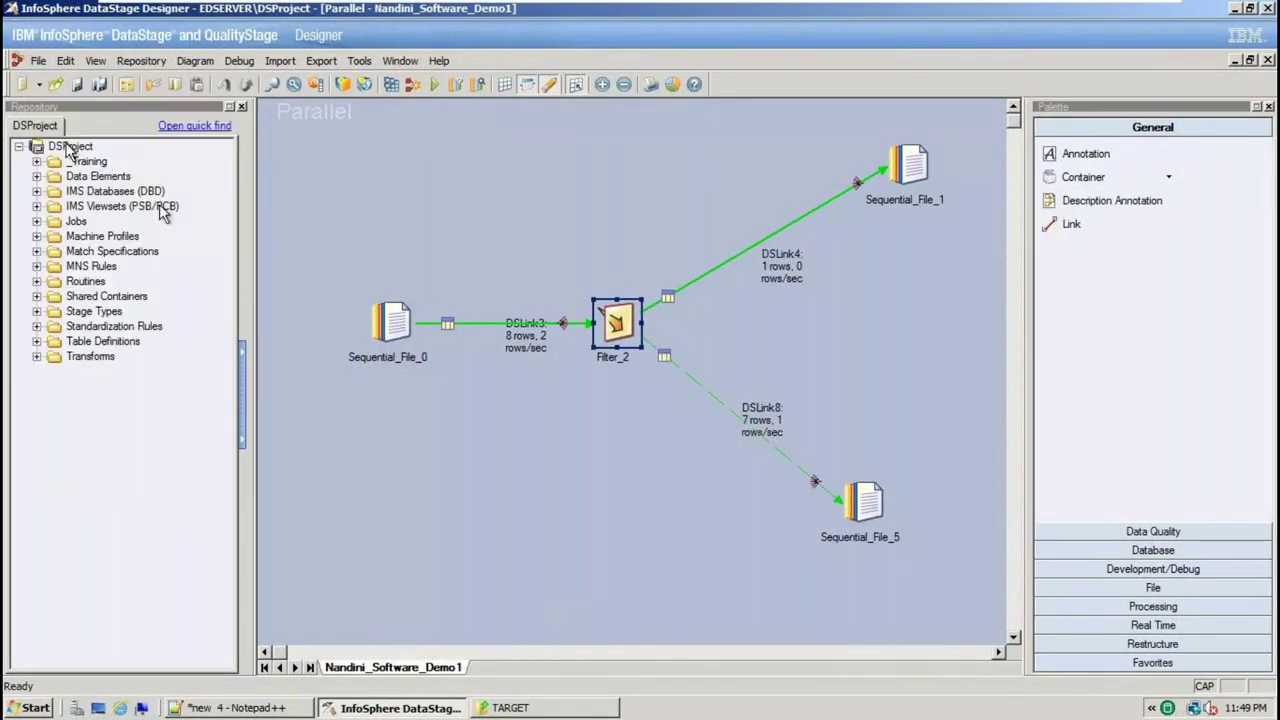
pyautogui.click(390, 86)
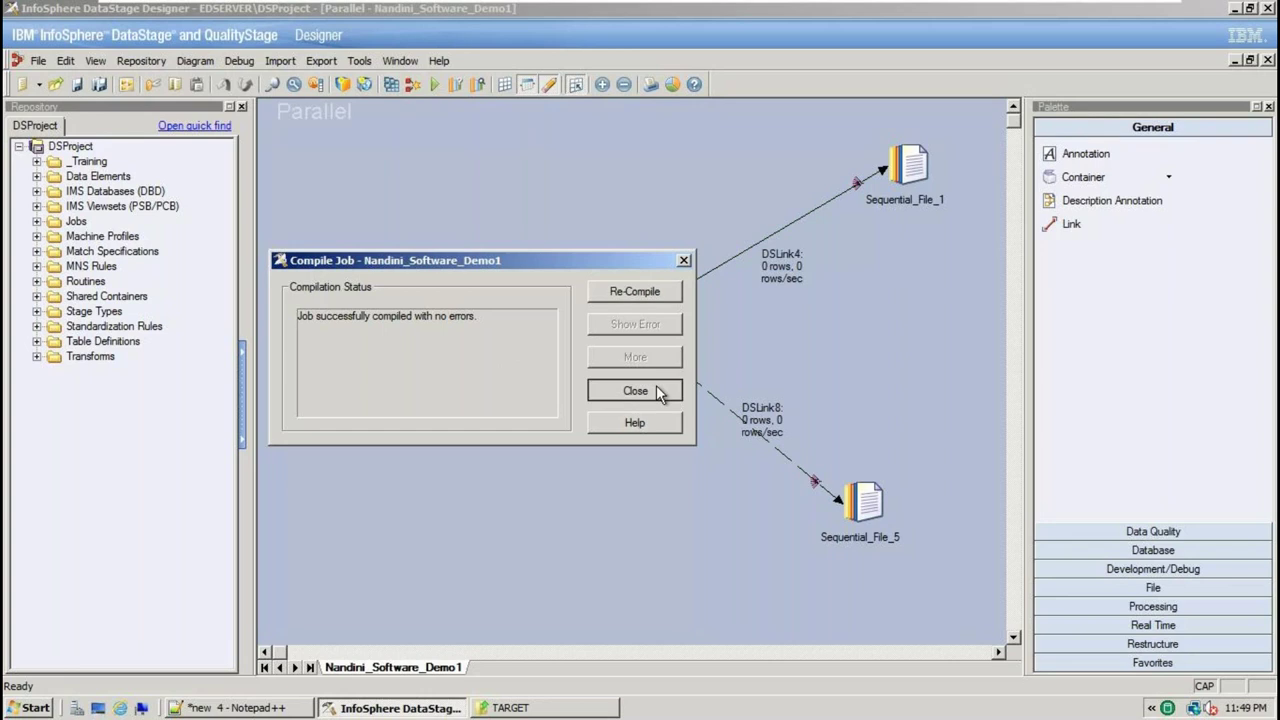
pyautogui.click(635, 389)
pyautogui.click(434, 86)
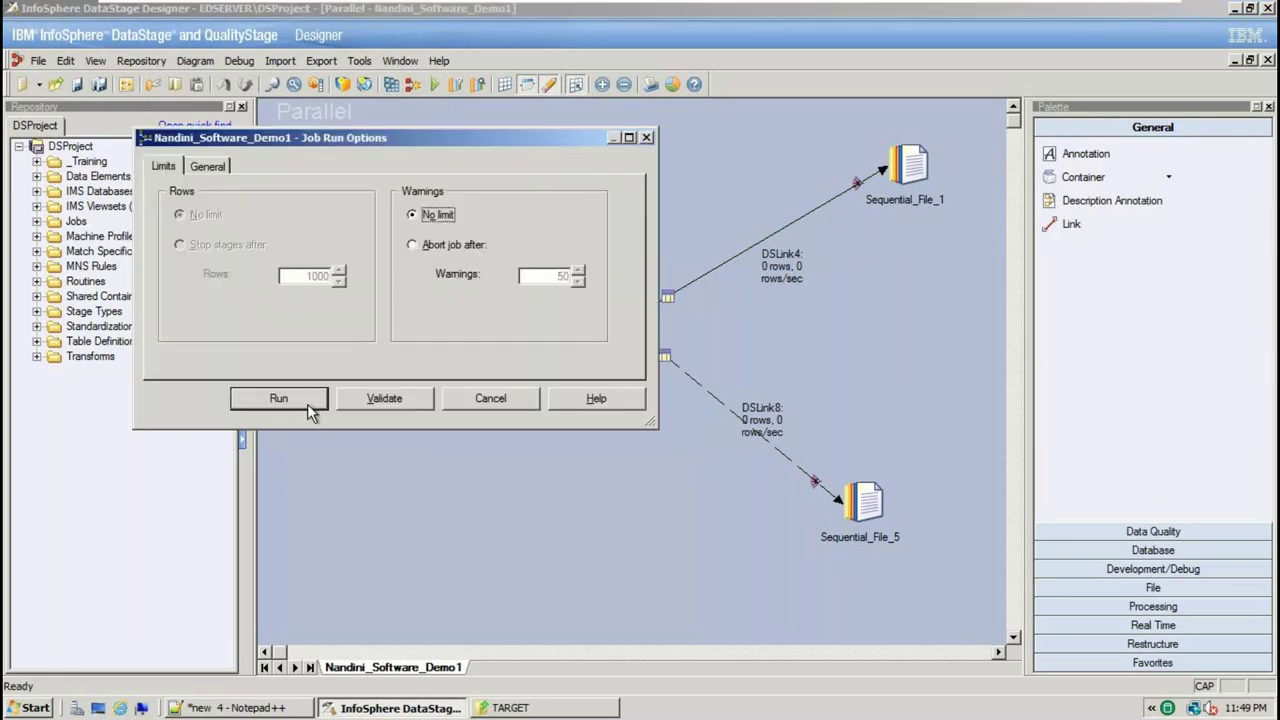
pyautogui.click(289, 397)
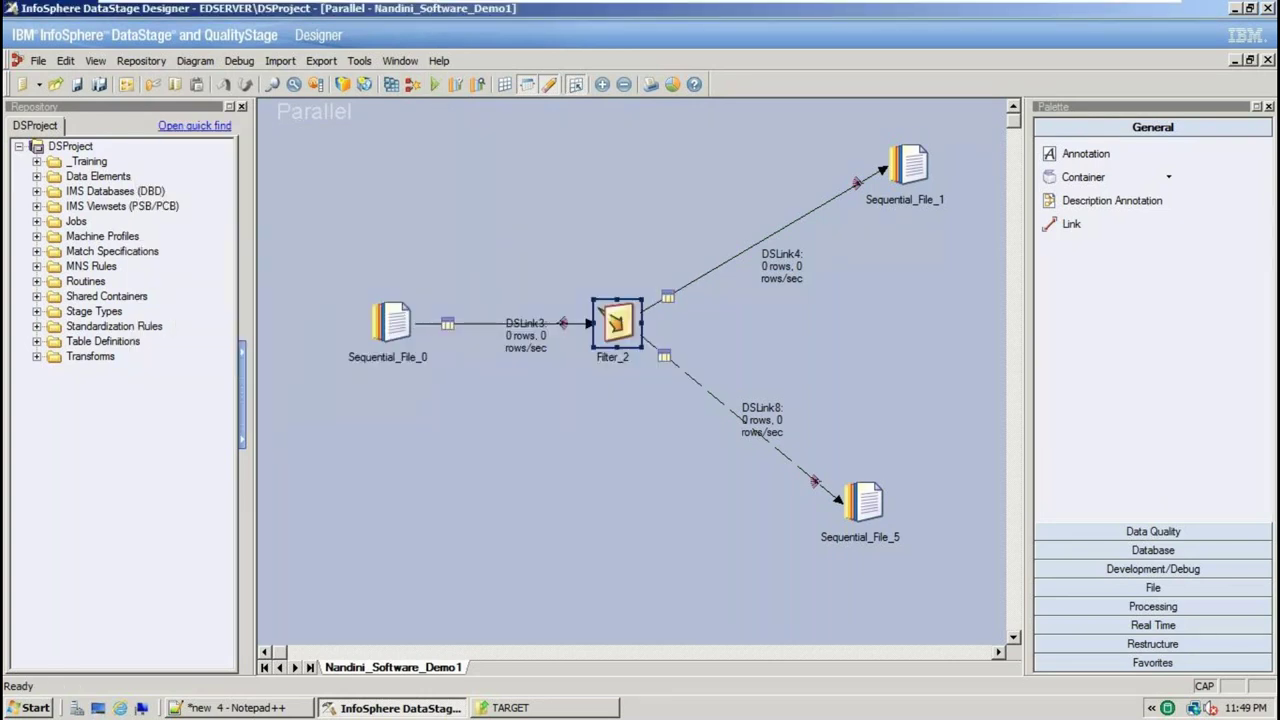
pyautogui.click(518, 710)
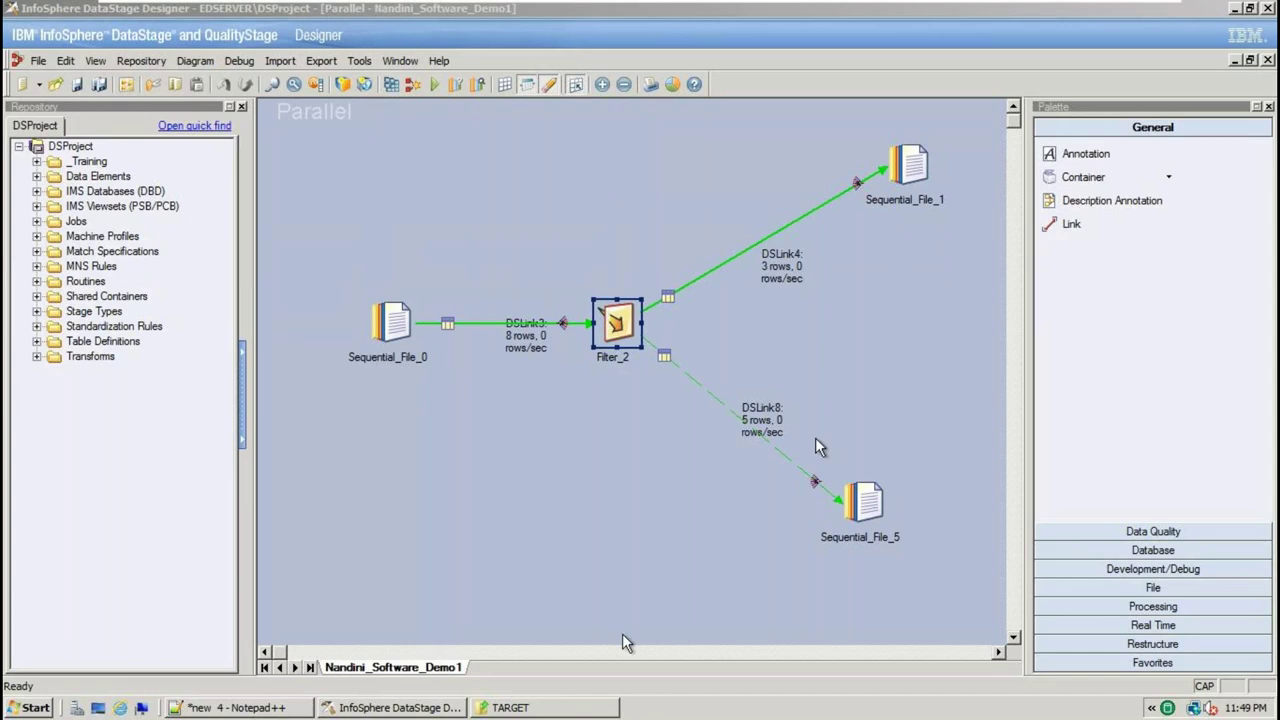
pyautogui.click(557, 710)
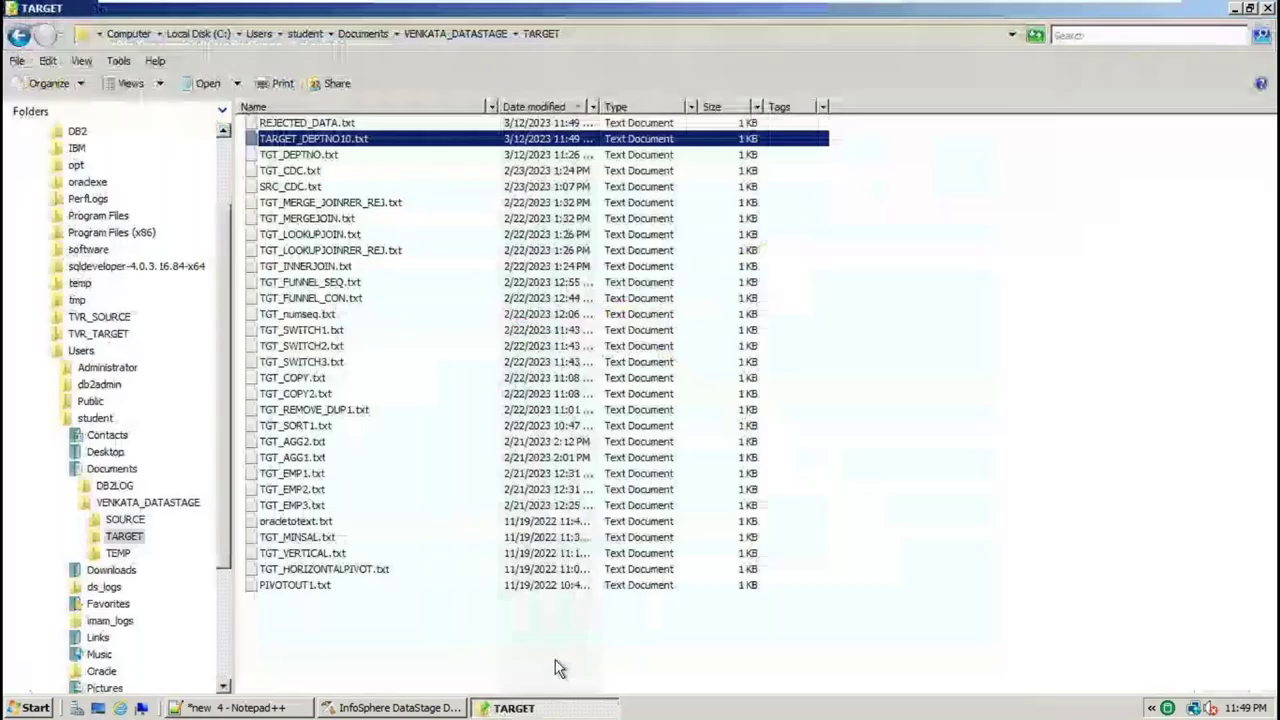
# Reload TARGET_DEPTNO10.txt in Notepad++ and review its three department-10 rows from the OR run
pyautogui.rightClick(350, 138)
pyautogui.click(400, 197)
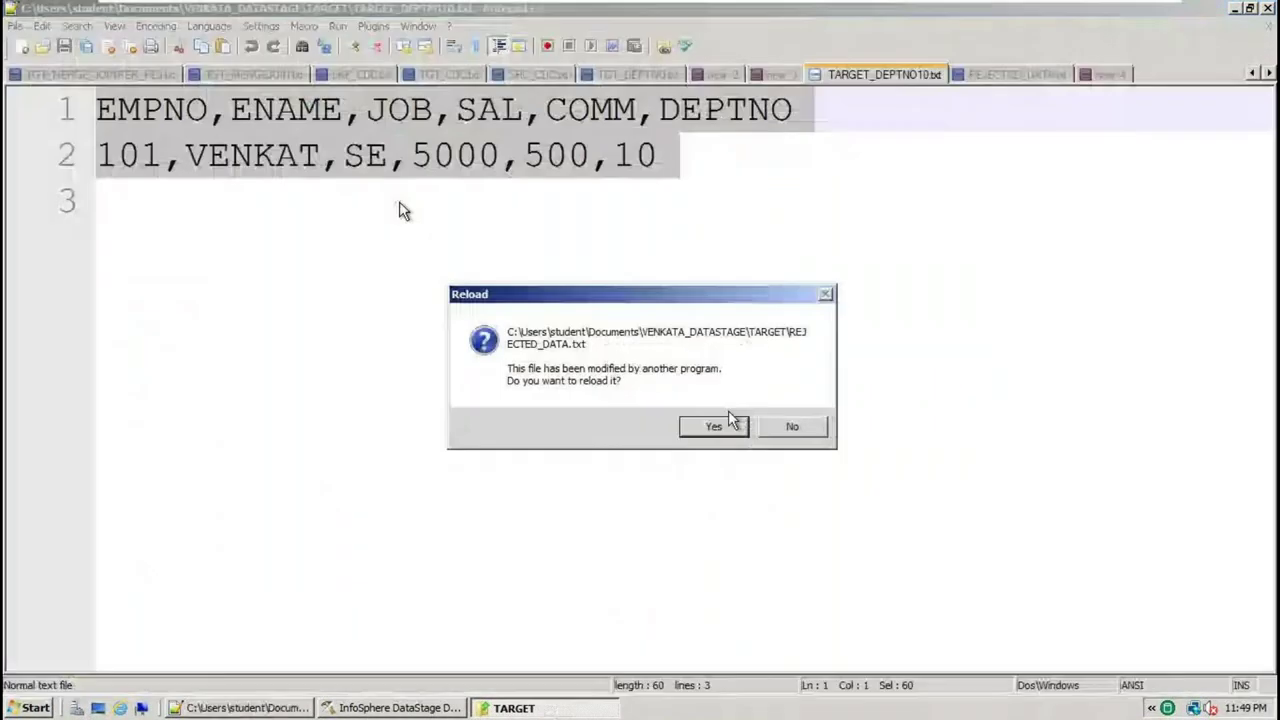
pyautogui.click(738, 427)
pyautogui.click(271, 200)
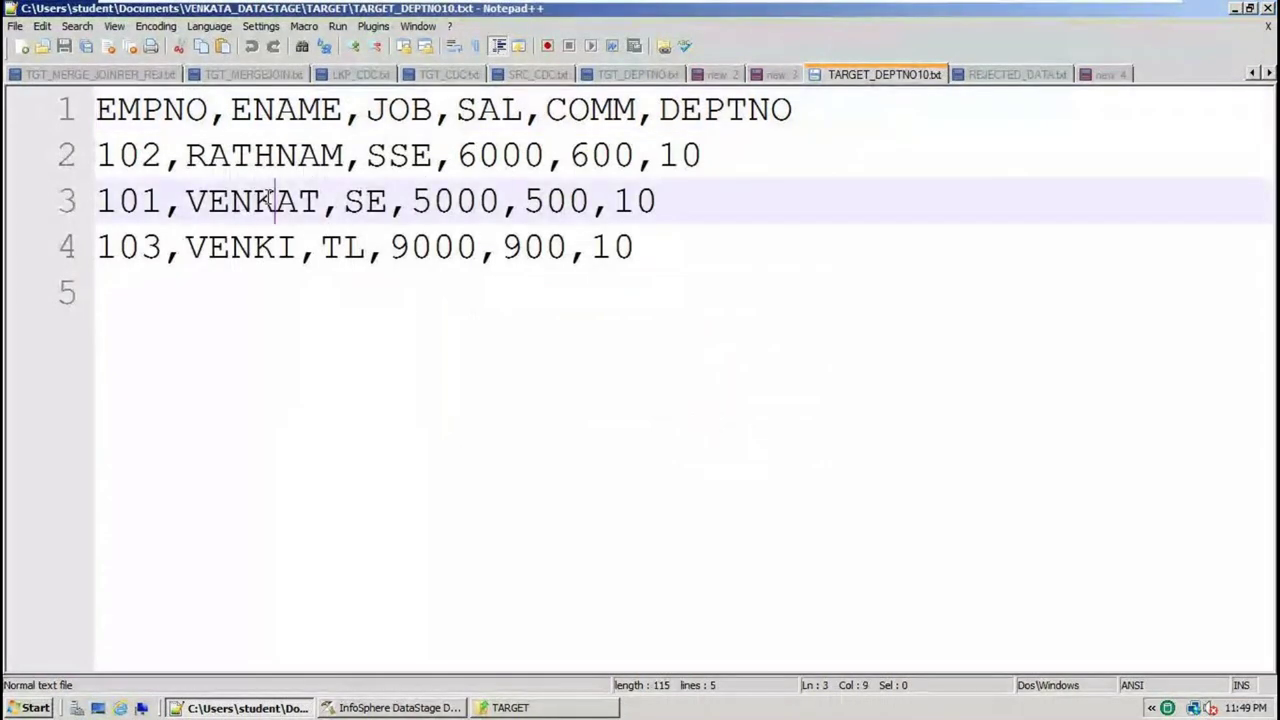
pyautogui.click(279, 155)
pyautogui.doubleClick(280, 148)
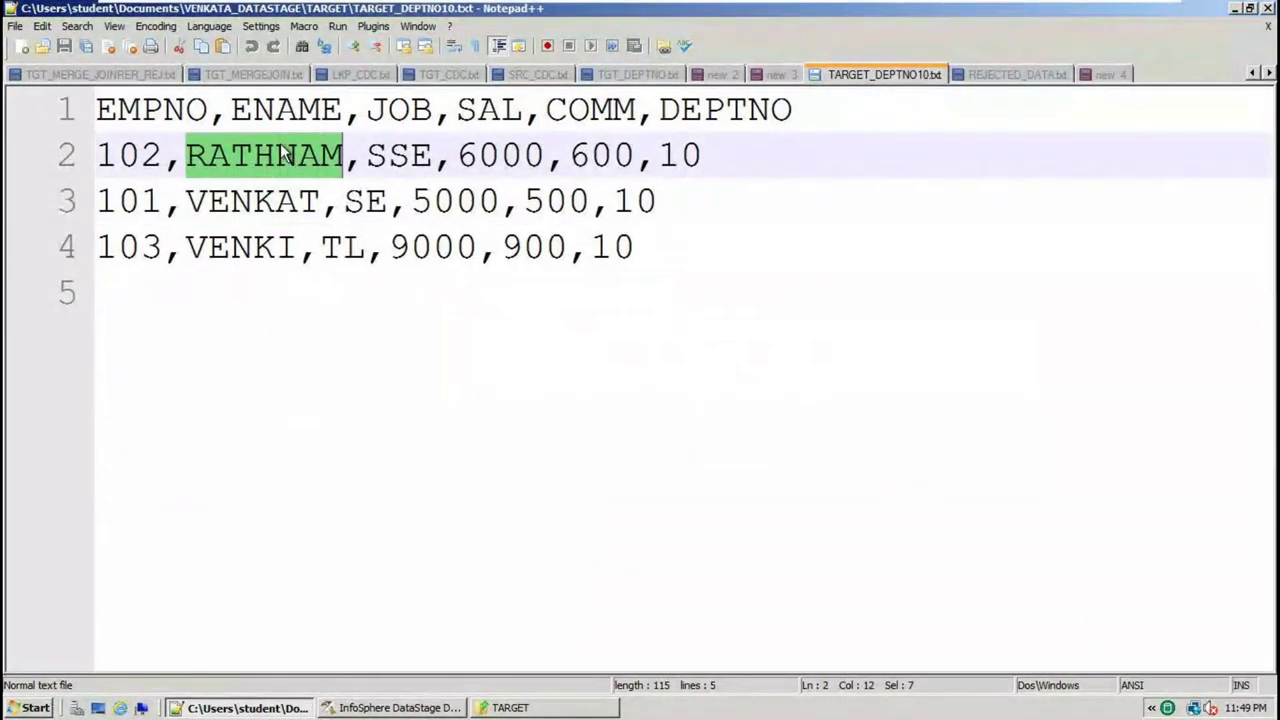
pyautogui.doubleClick(725, 109)
pyautogui.click(708, 152)
pyautogui.doubleClick(690, 157)
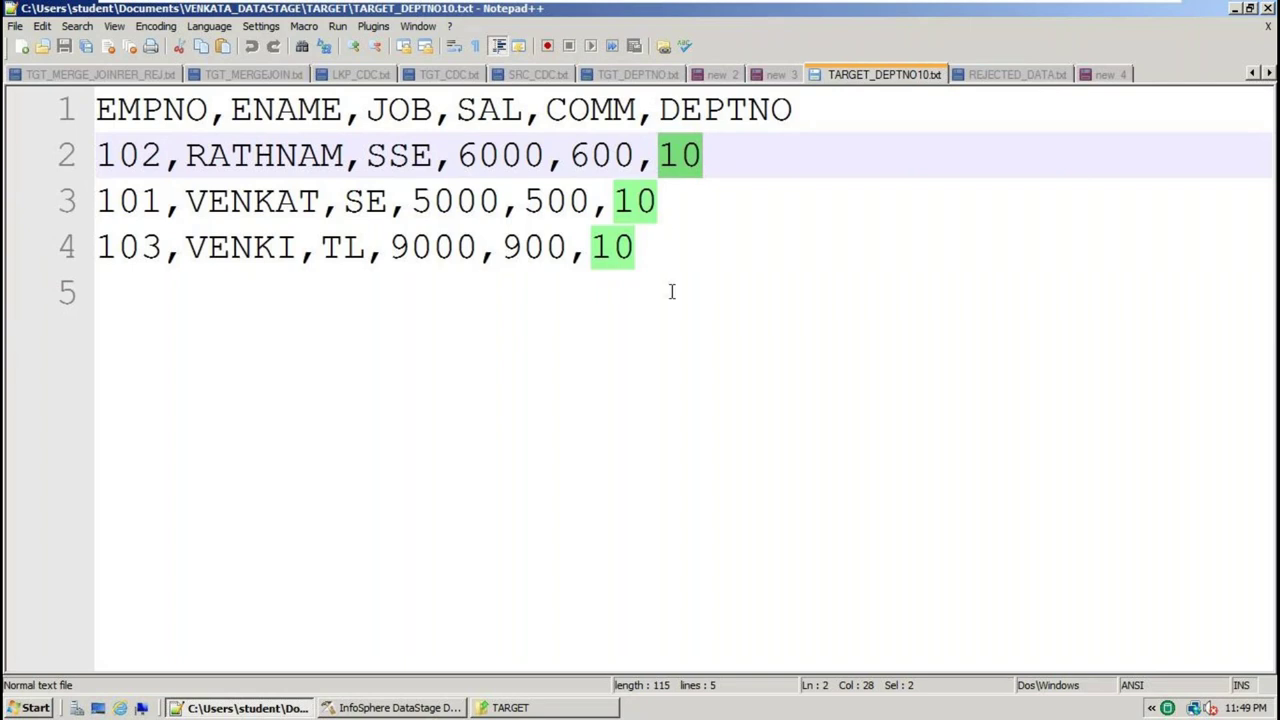
pyautogui.click(680, 288)
pyautogui.hotkey('ctrl', 'a')
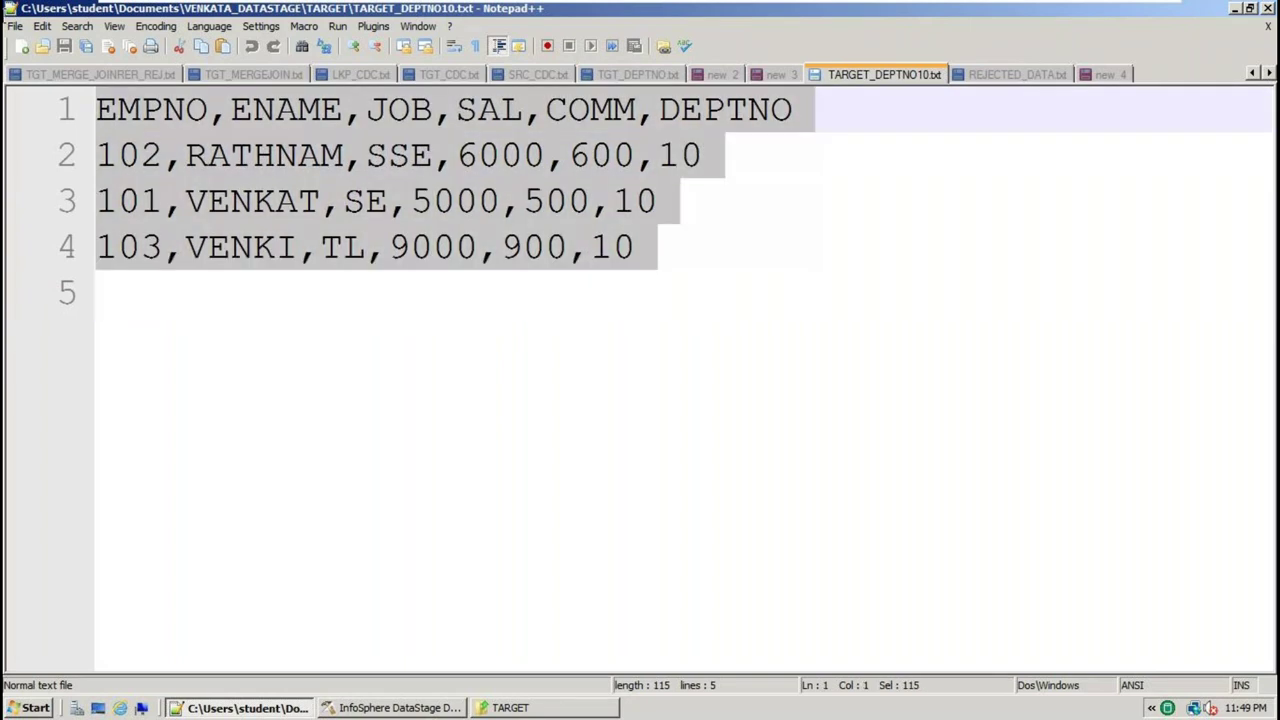
# Start a blank new 5 document in Notepad++
pyautogui.click(515, 707)
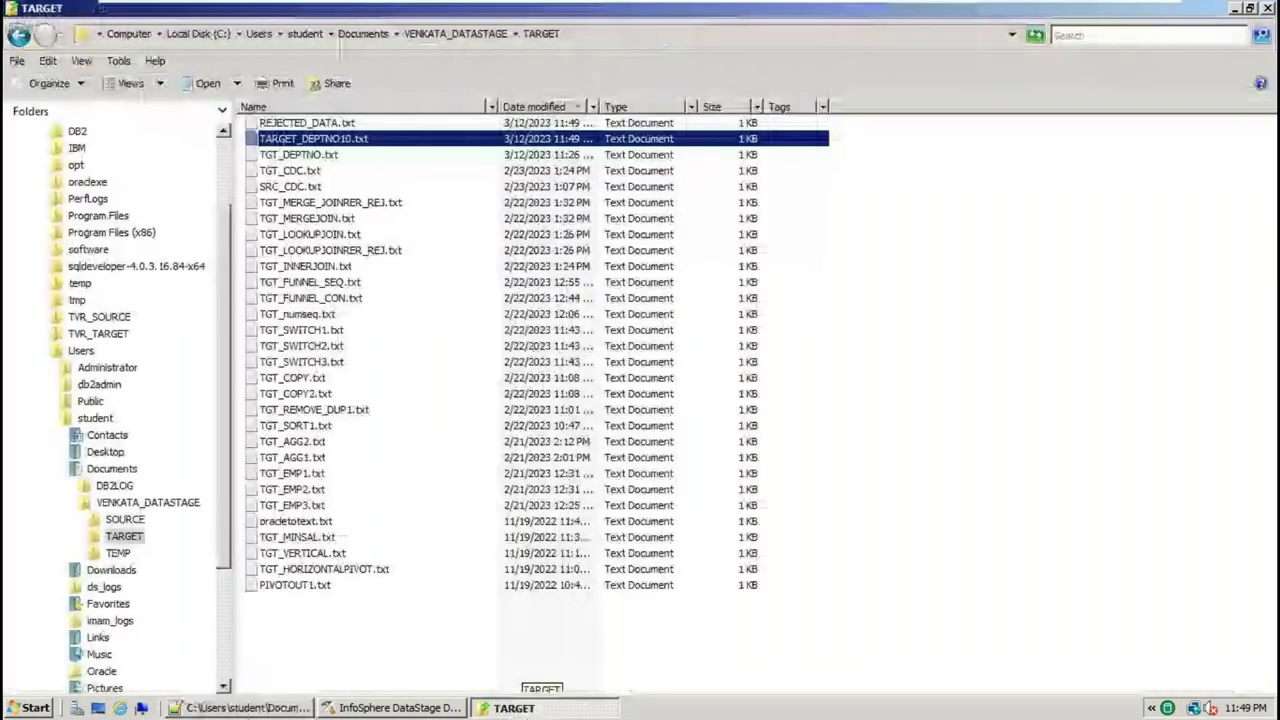
pyautogui.click(225, 708)
pyautogui.hotkey('ctrl', 'n')
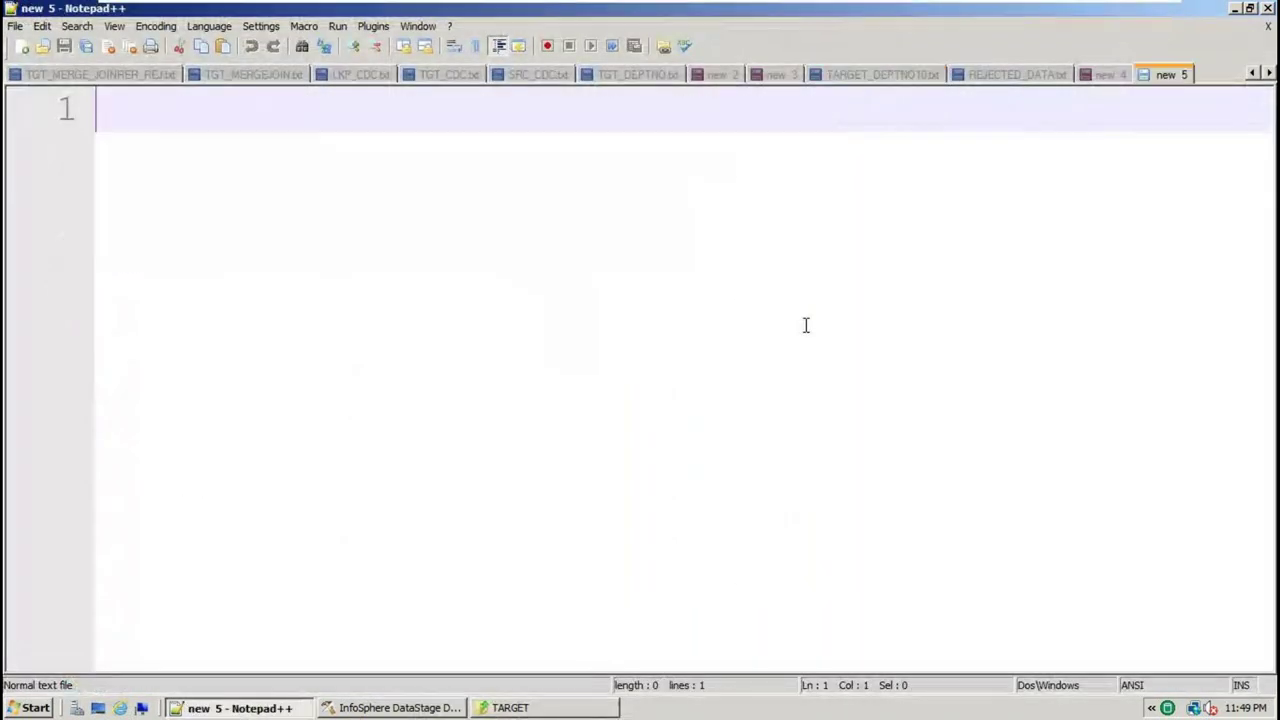